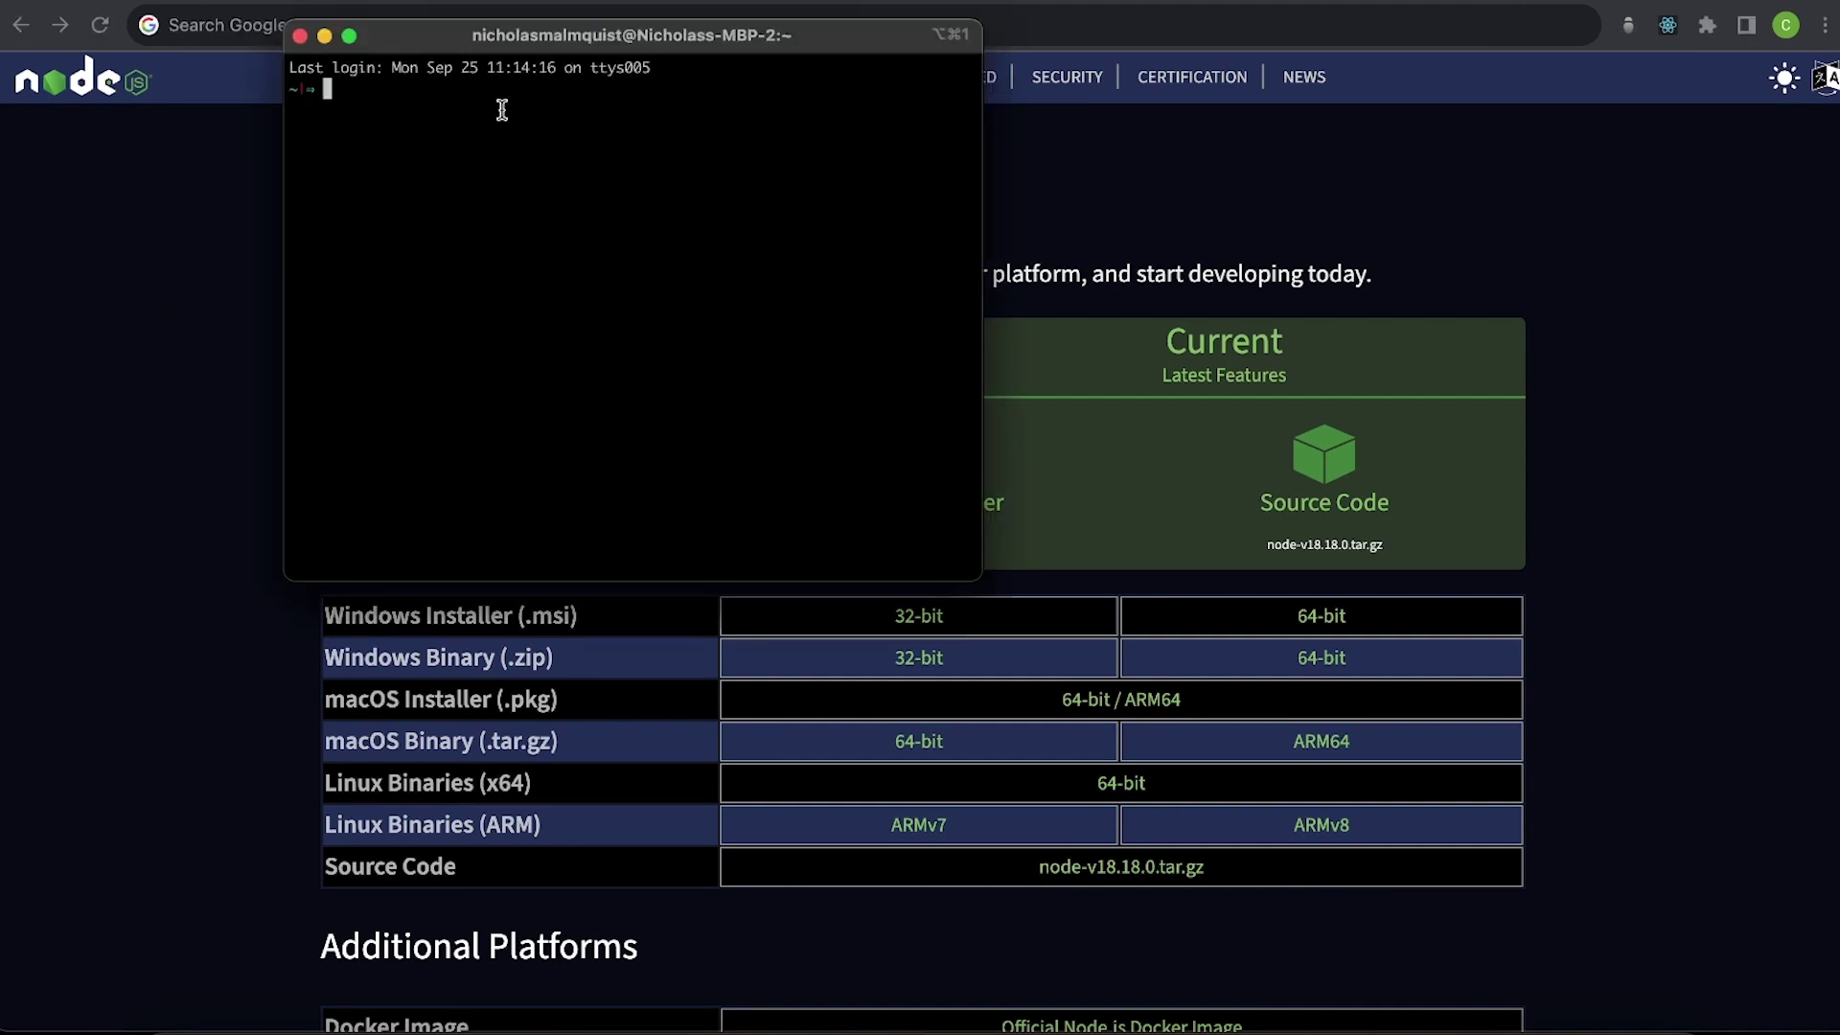
Check the installed Node.js version with node --version in the terminal.
{"action": "type", "text": "node --version"}
{"action": "key", "text": "Return"}
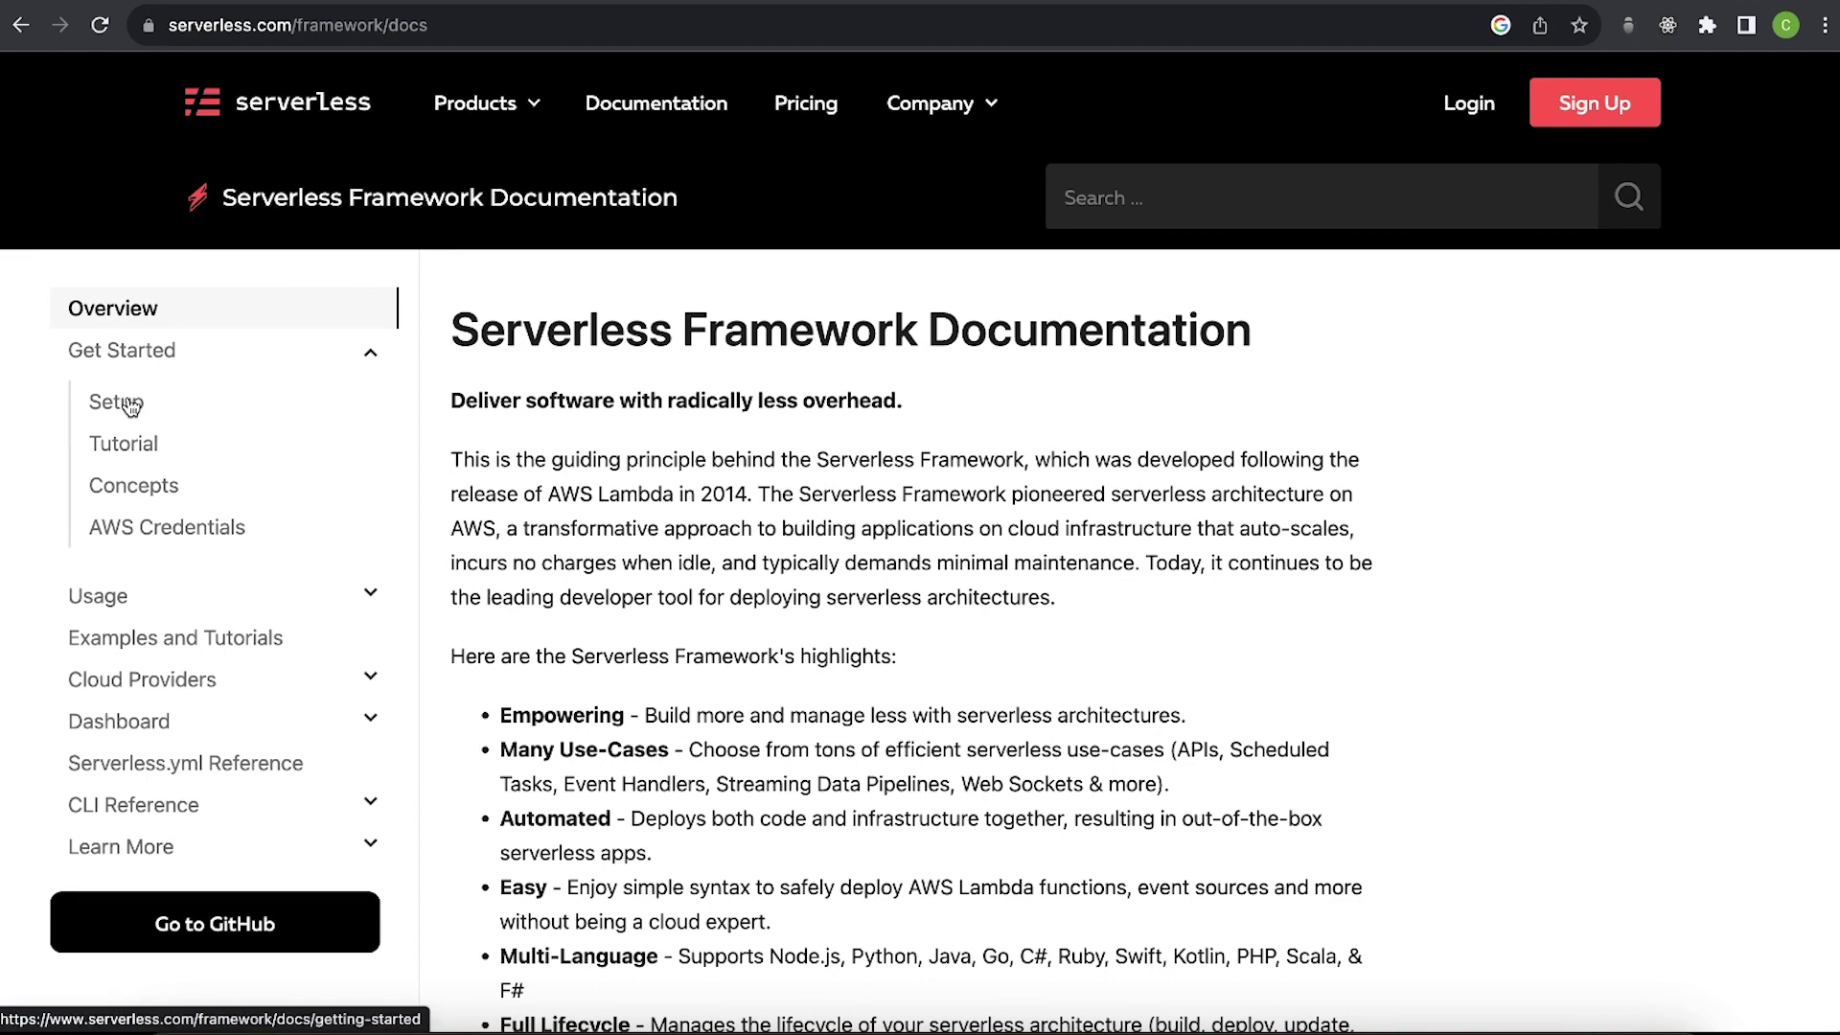
Open the Serverless Framework Setup documentation and copy the npm install -g serverless command.
{"action": "left_click", "coordinate": [116, 403]}
{"action": "scroll", "coordinate": [131, 407], "scroll_direction": "down", "scroll_amount": 2}
{"action": "left_click_drag", "start_coordinate": [738, 561], "coordinate": [467, 561]}
{"action": "key", "text": "super+c"}
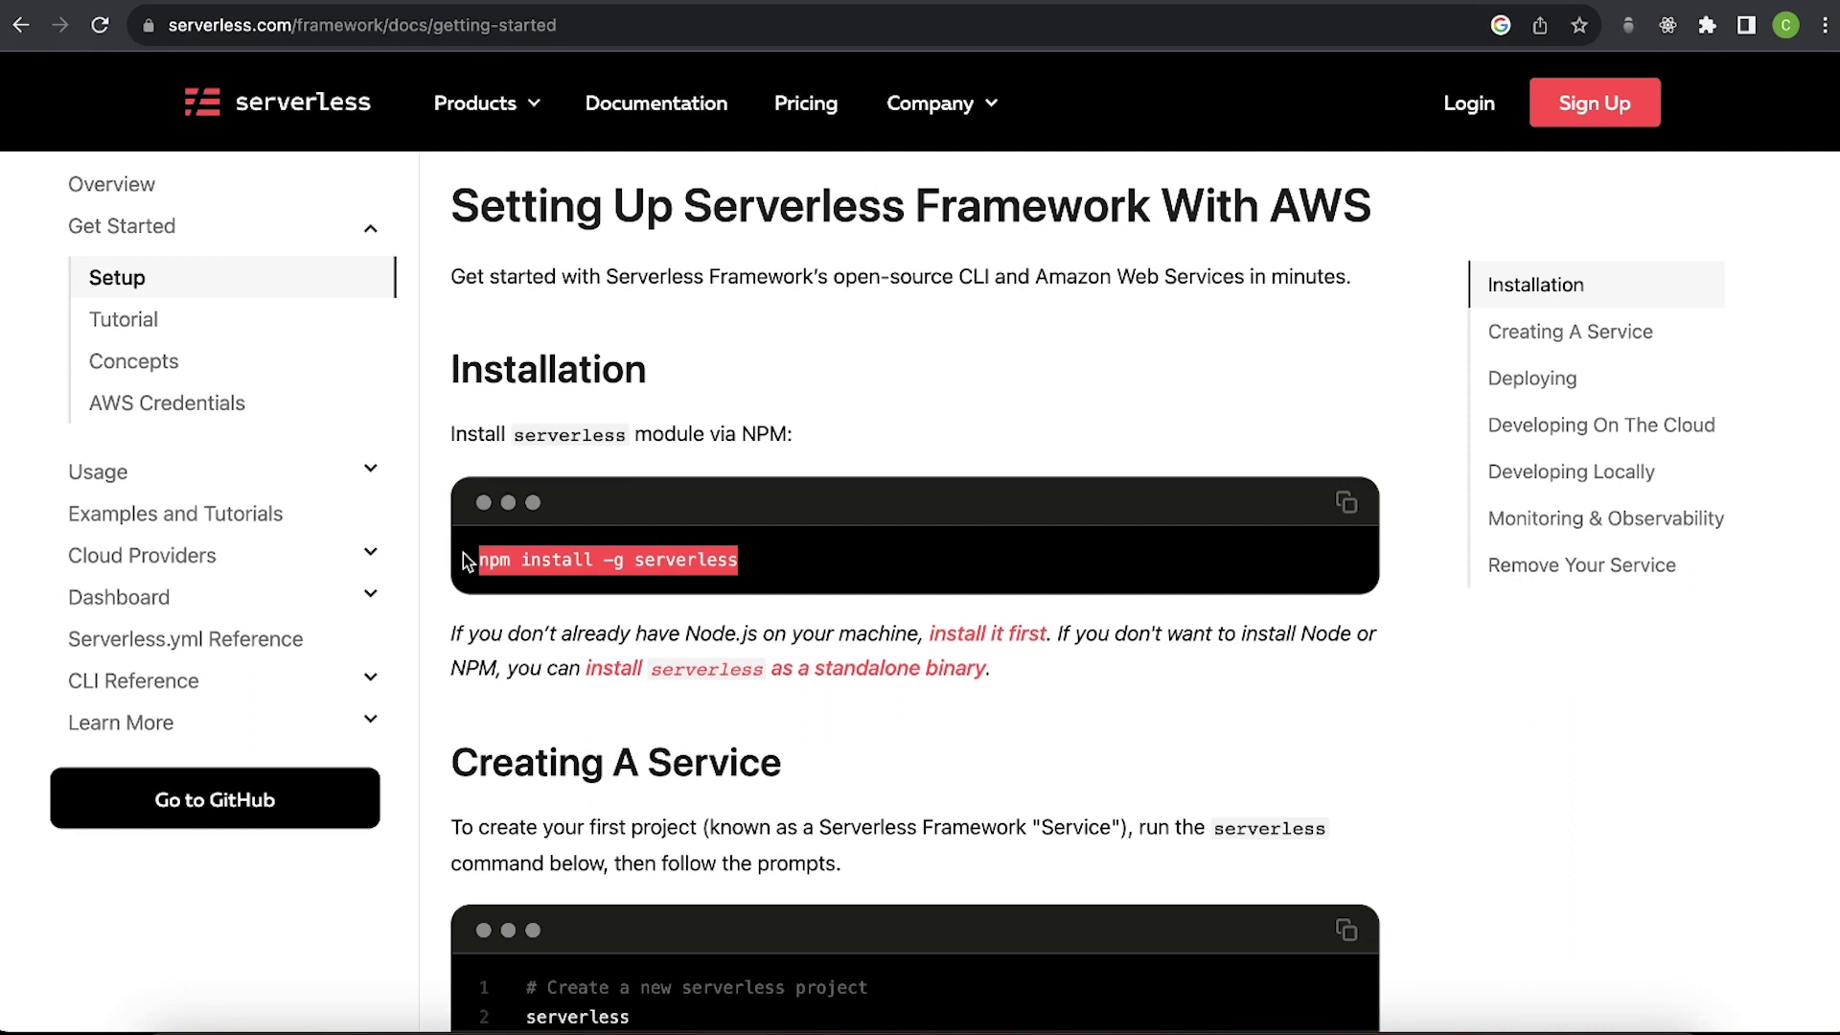
Switch to the terminal and run the copied npm install -g serverless command.
{"action": "key", "text": "super+Tab"}
{"action": "key", "text": "BackSpace"}
{"action": "key", "text": "BackSpace"}
{"action": "key", "text": "BackSpace"}
{"action": "key", "text": "BackSpace"}
{"action": "key", "text": "BackSpace"}
{"action": "key", "text": "BackSpace"}
{"action": "key", "text": "BackSpace"}
{"action": "key", "text": "BackSpace"}
{"action": "key", "text": "BackSpace"}
{"action": "key", "text": "BackSpace"}
{"action": "key", "text": "BackSpace"}
{"action": "key", "text": "BackSpace"}
{"action": "key", "text": "super+v"}
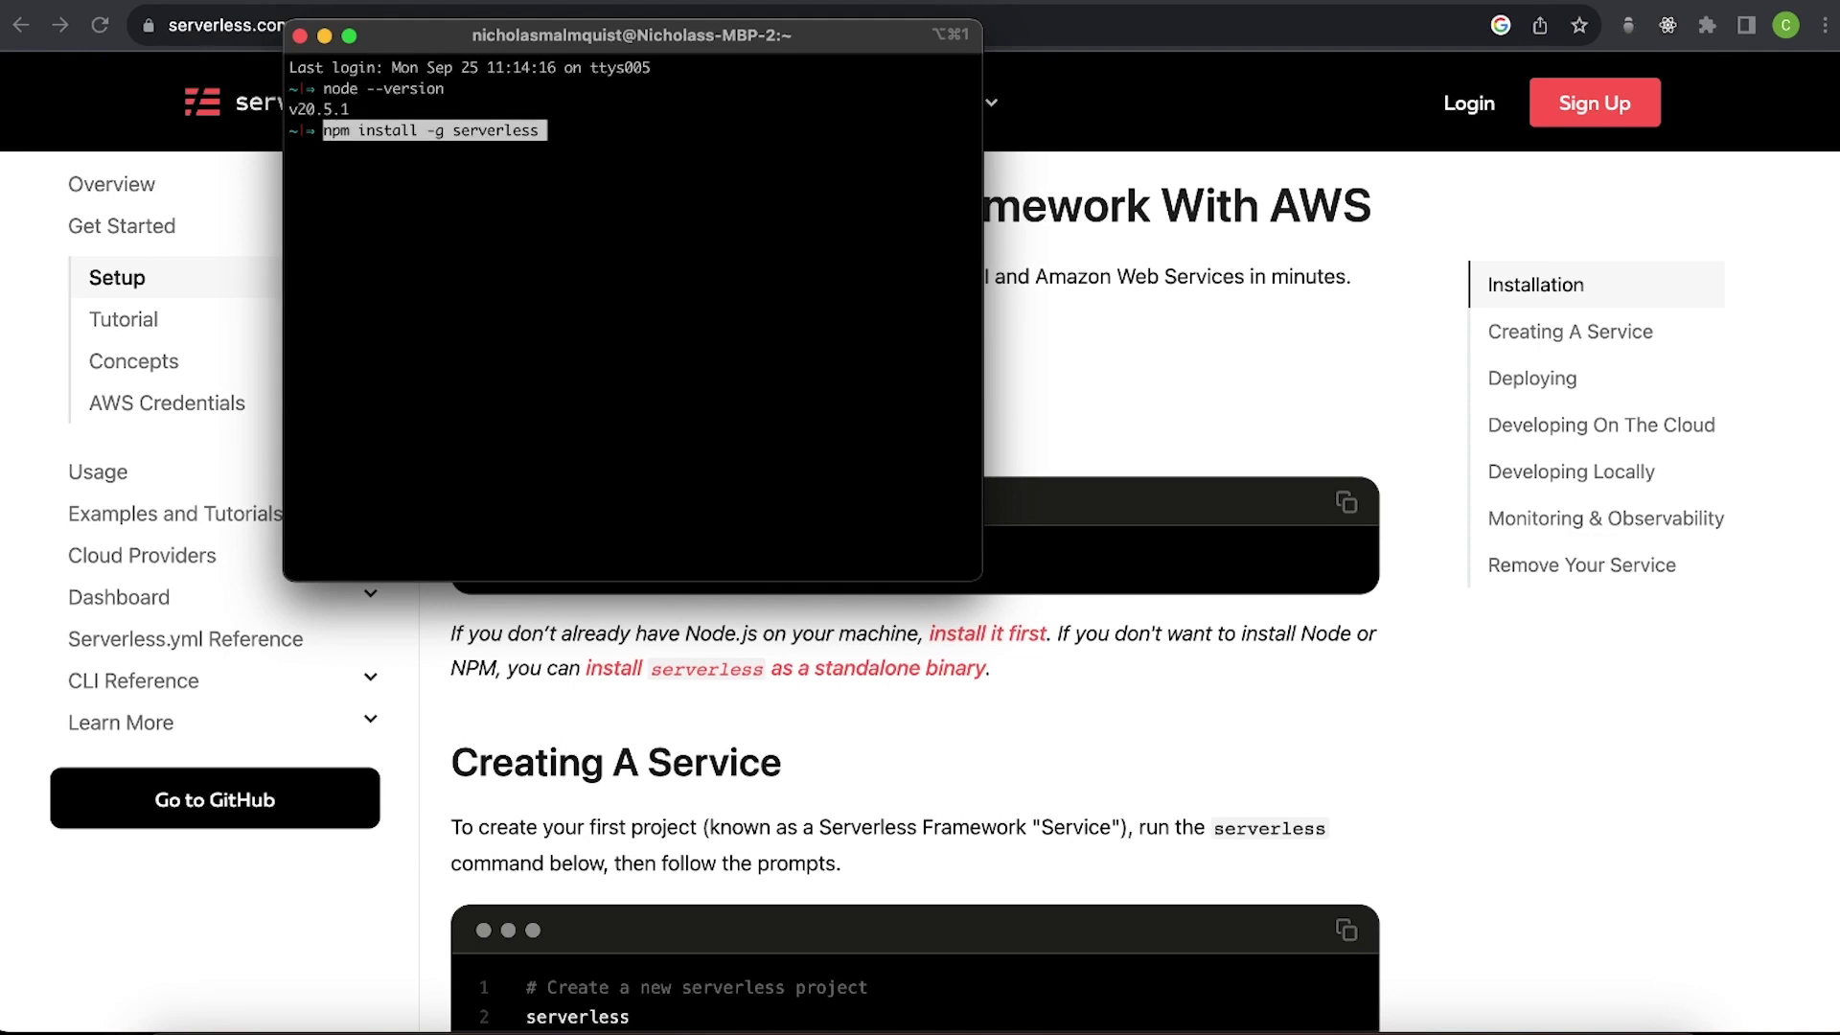
{"action": "key", "text": "Return"}
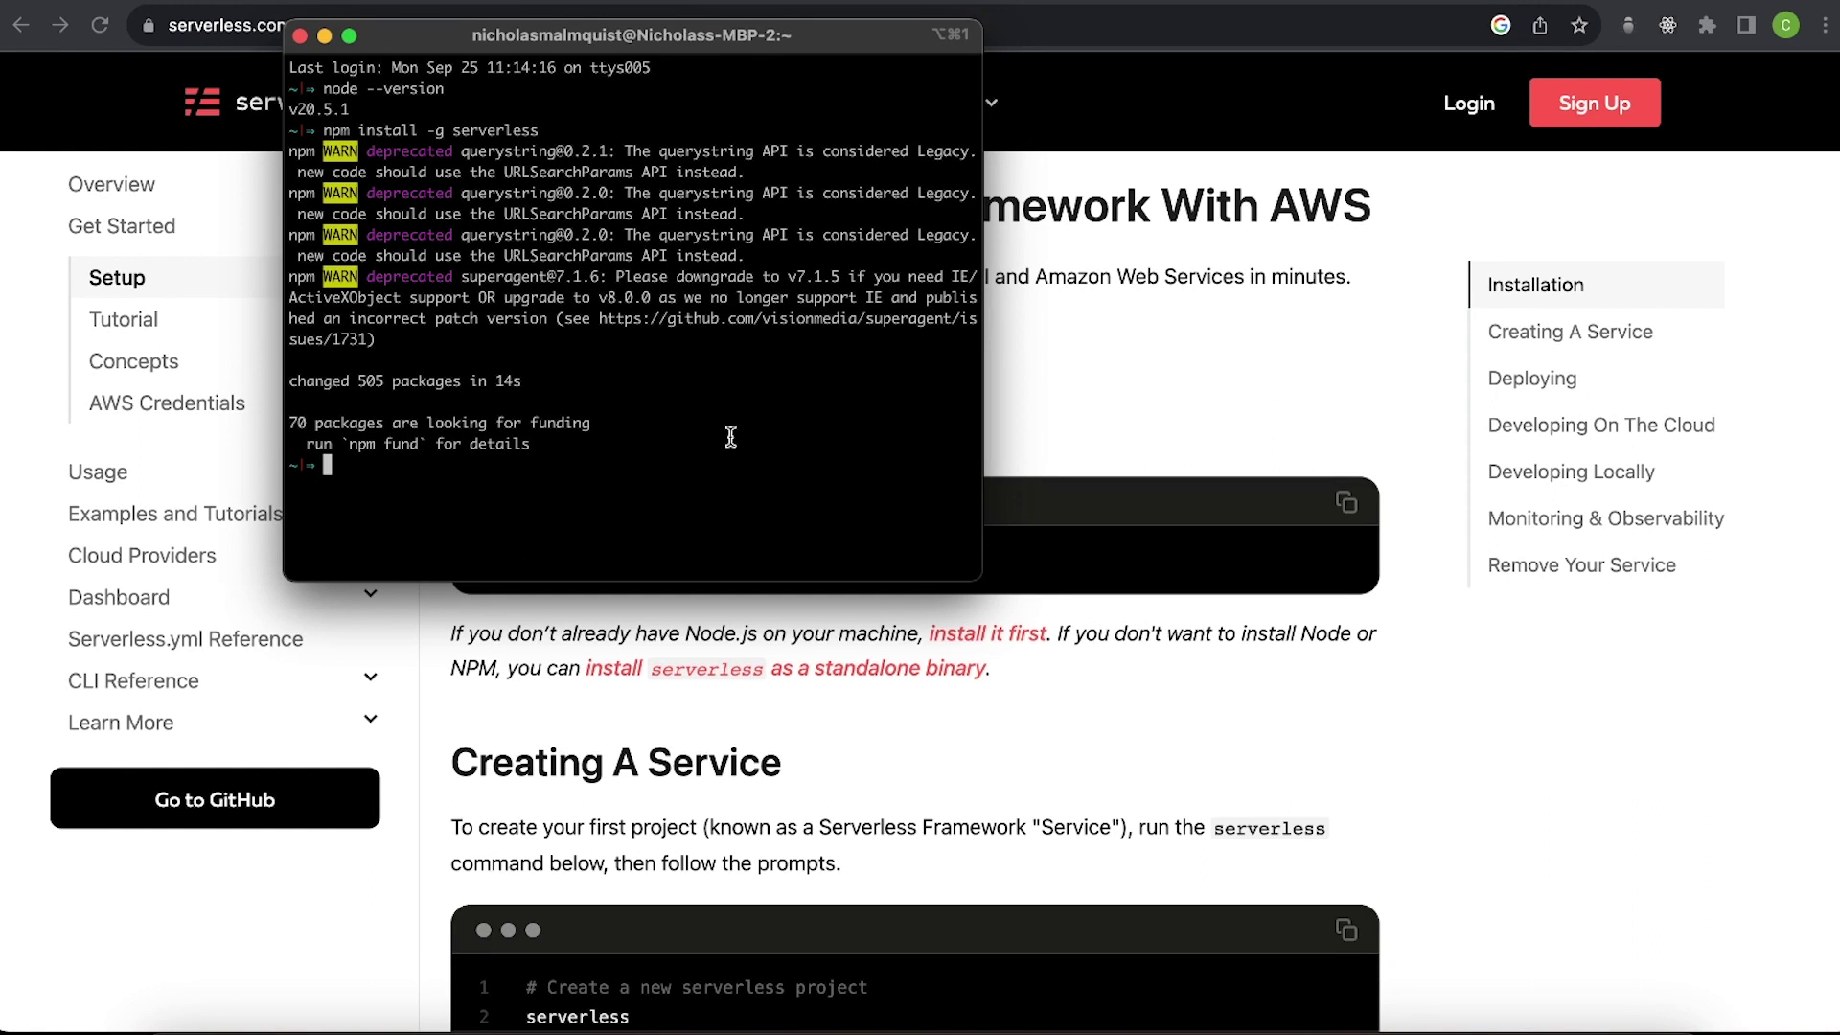
Change to the source/repos directory and start creating a project with the serverless command.
{"action": "type", "text": "cd source/repos"}
{"action": "key", "text": "Return"}
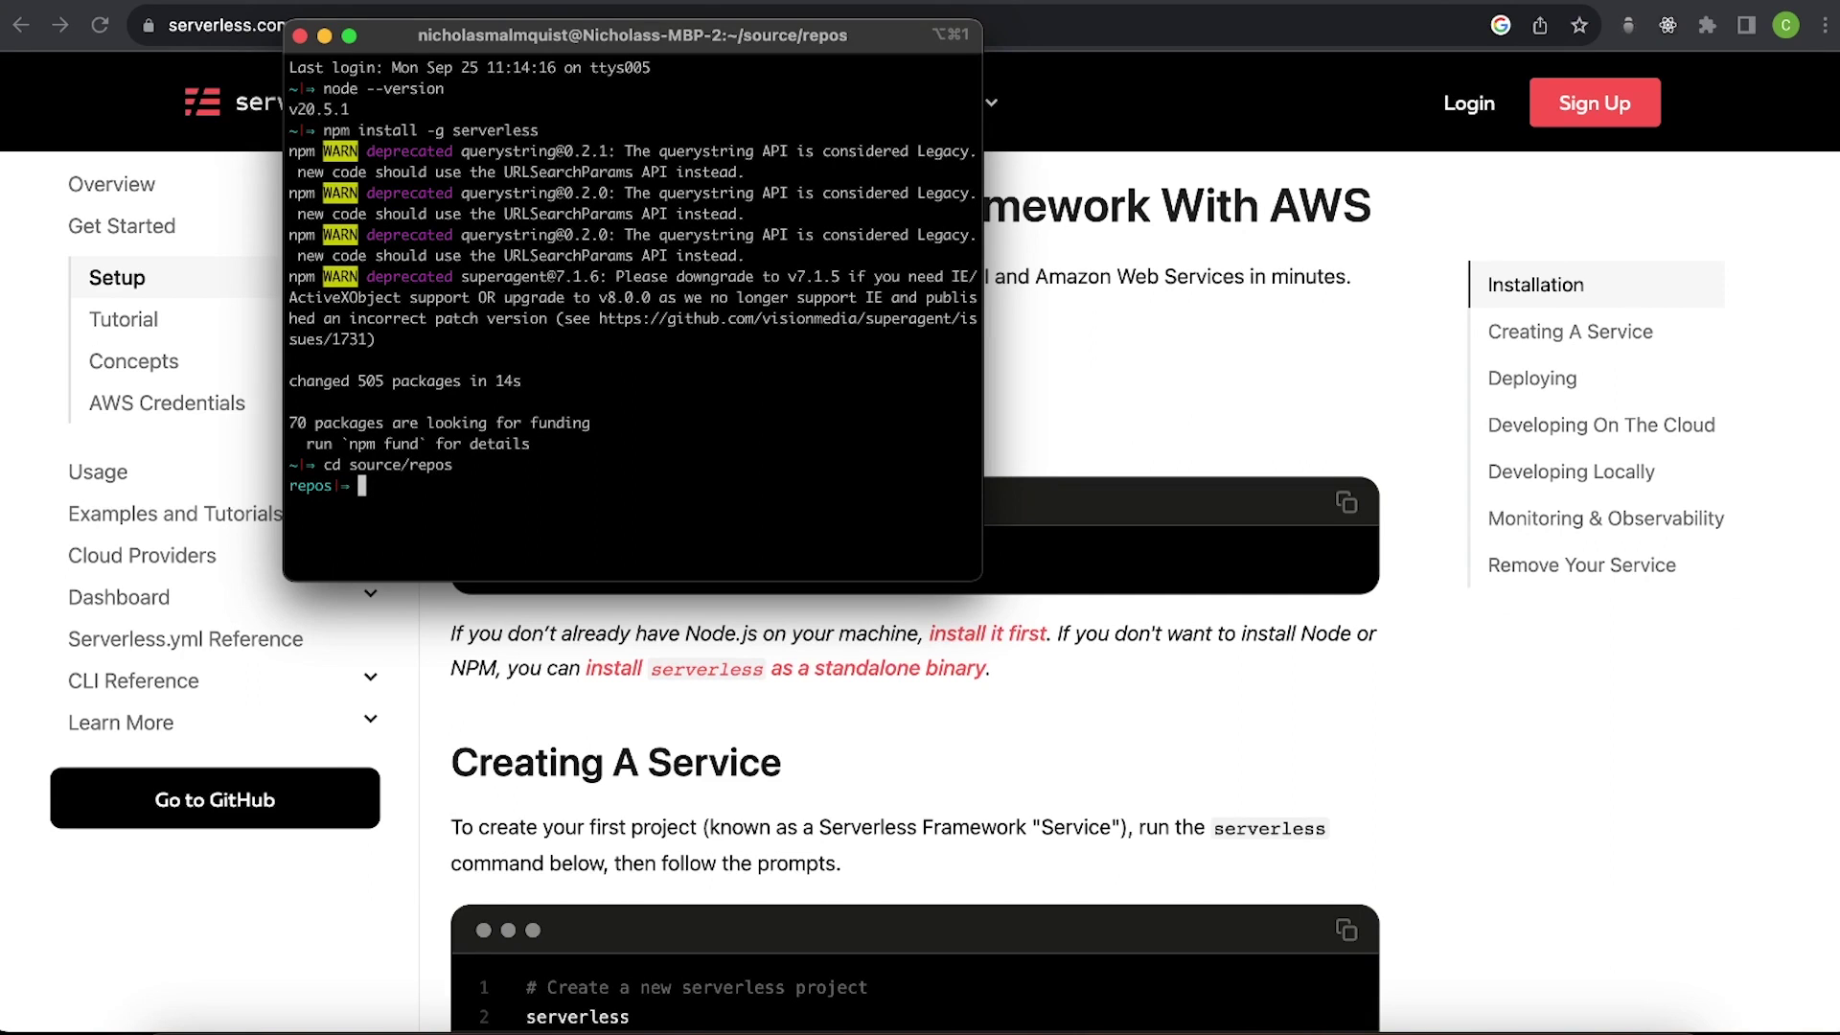
{"action": "type", "text": "serverless"}
{"action": "key", "text": "Return"}
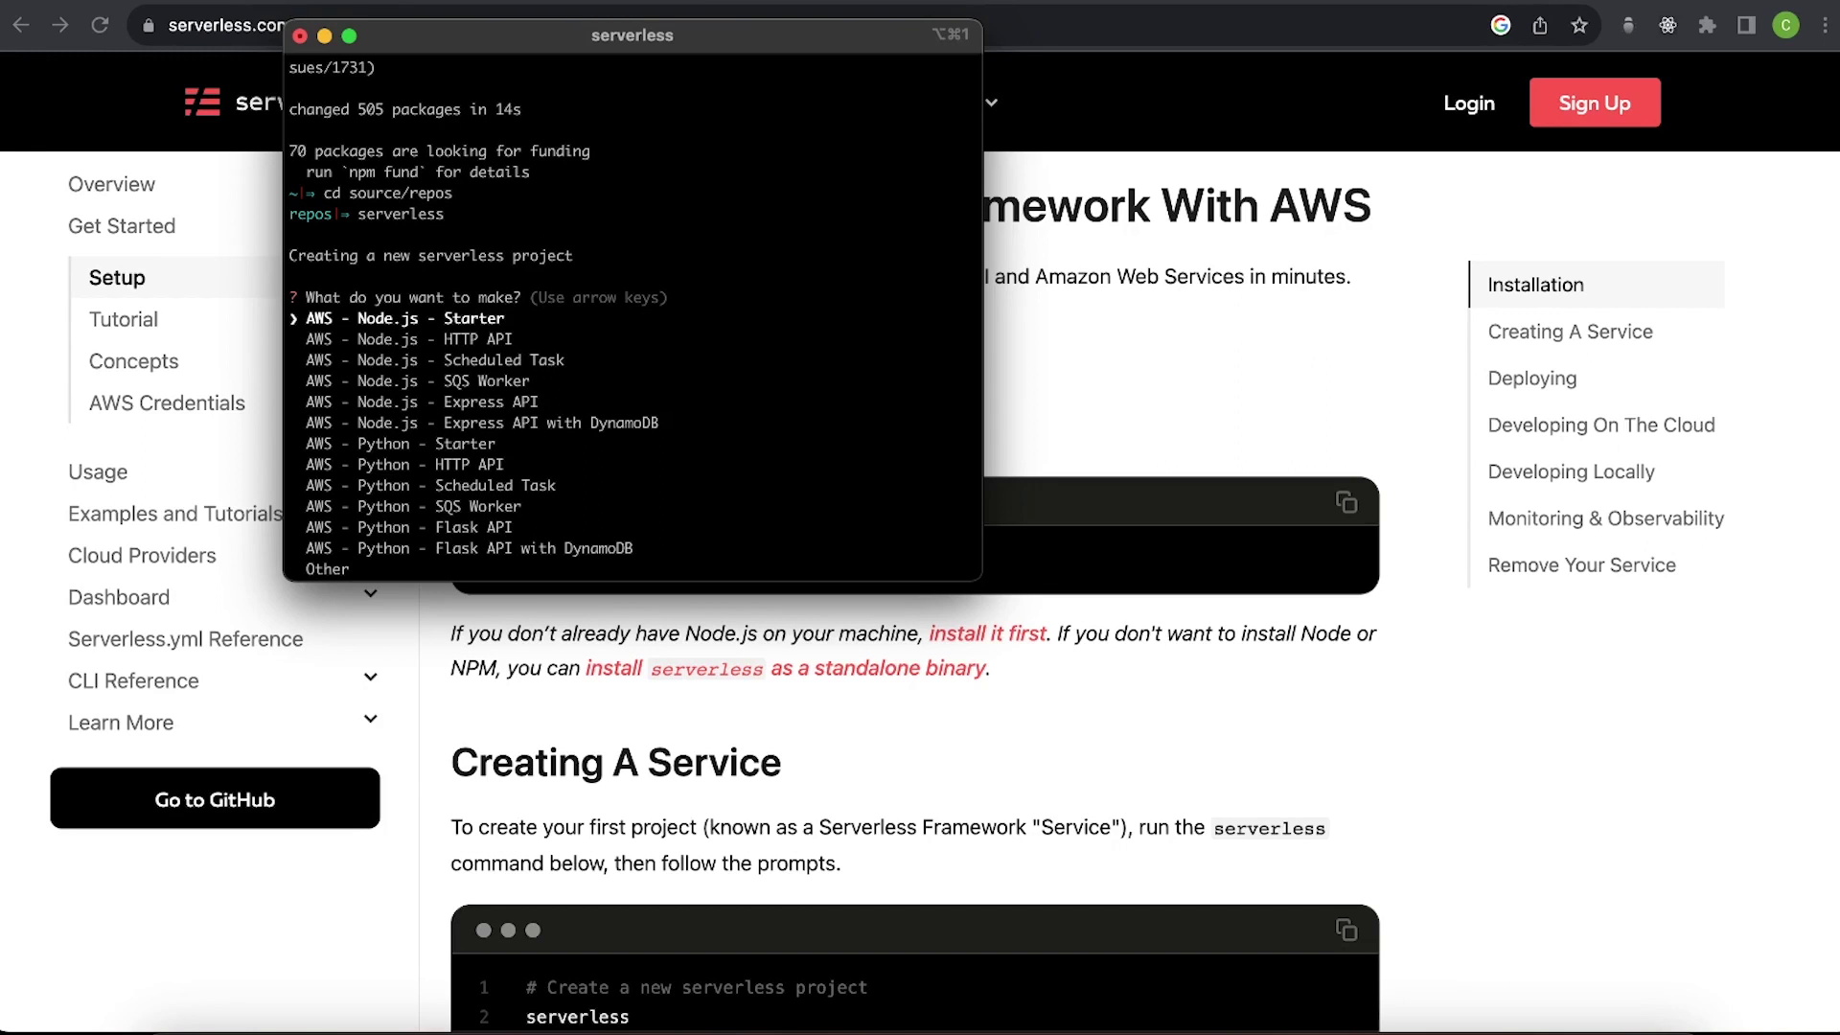
Choose AWS - Python - HTTP API as the project template.
{"action": "key", "text": "Down"}
{"action": "key", "text": "Down"}
{"action": "key", "text": "Down"}
{"action": "key", "text": "Down"}
{"action": "key", "text": "Down"}
{"action": "key", "text": "Down"}
{"action": "key", "text": "Down"}
{"action": "key", "text": "Down"}
{"action": "key", "text": "Down"}
{"action": "key", "text": "Down"}
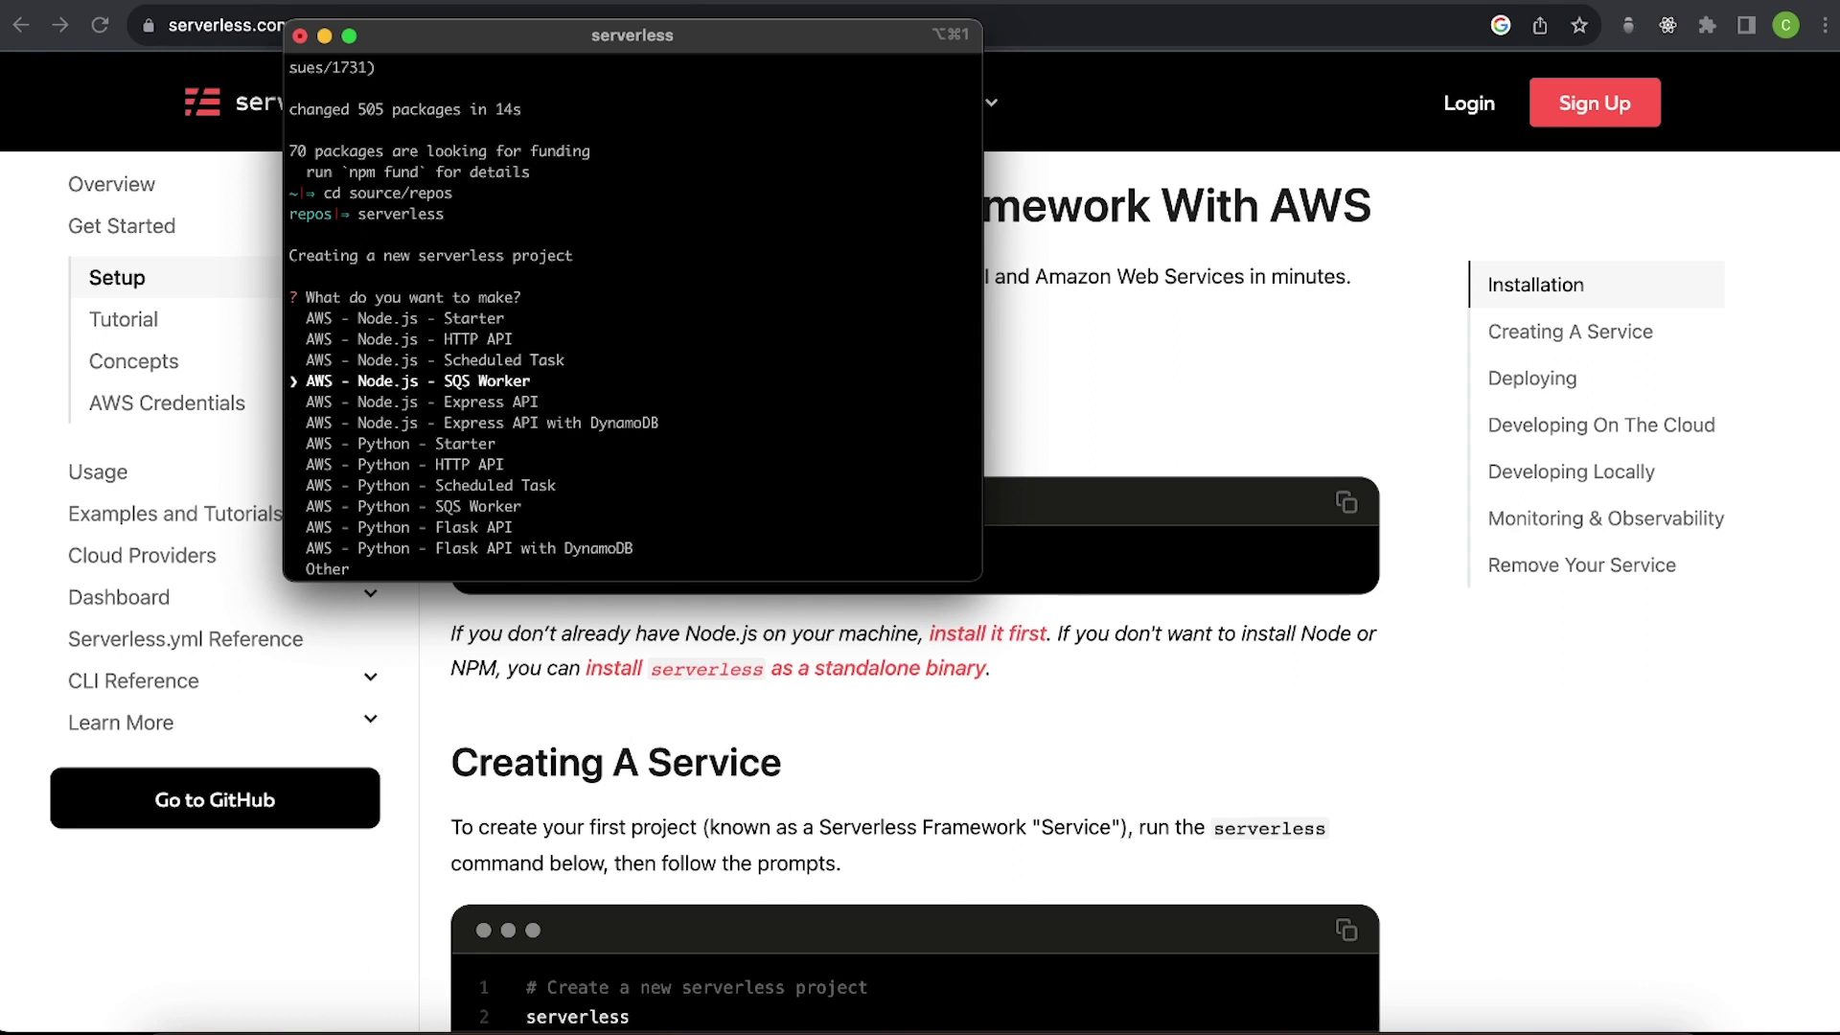
{"action": "key", "text": "Down"}
{"action": "key", "text": "Down"}
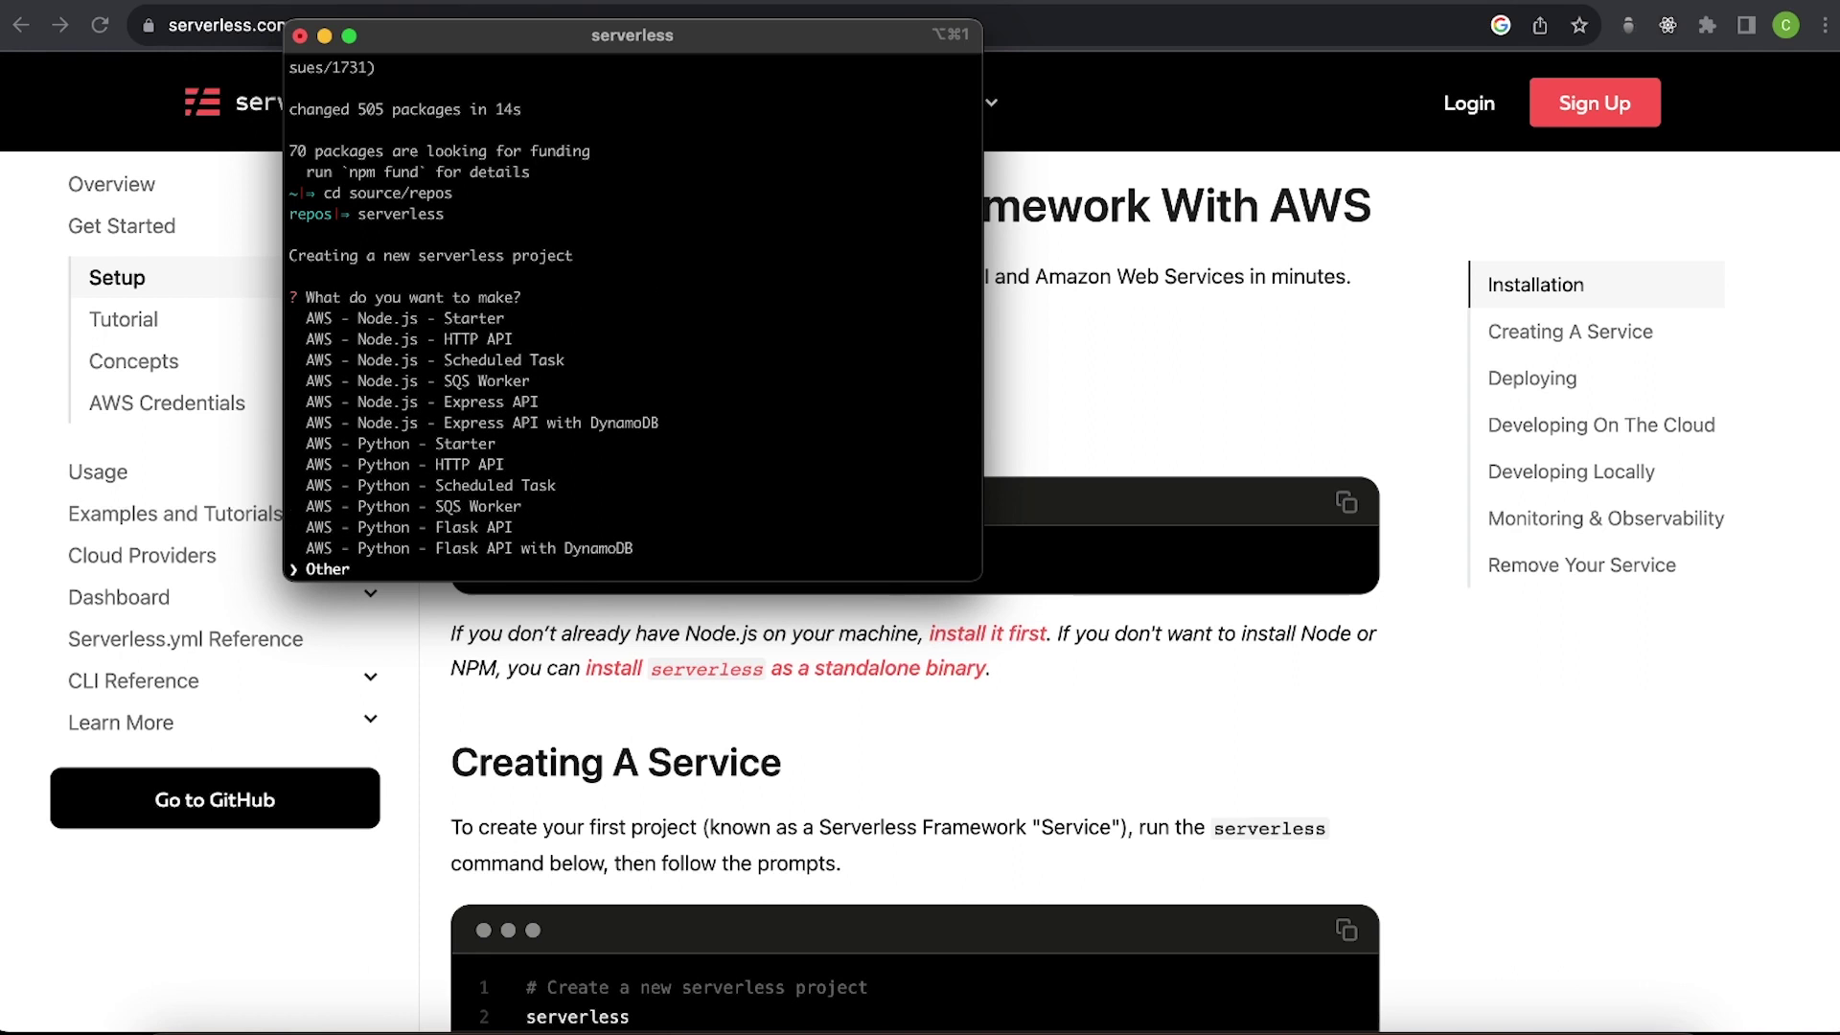
{"action": "key", "text": "Up"}
{"action": "key", "text": "Up"}
{"action": "key", "text": "Up"}
{"action": "key", "text": "Up"}
{"action": "key", "text": "Up"}
{"action": "key", "text": "Up"}
{"action": "key", "text": "Down"}
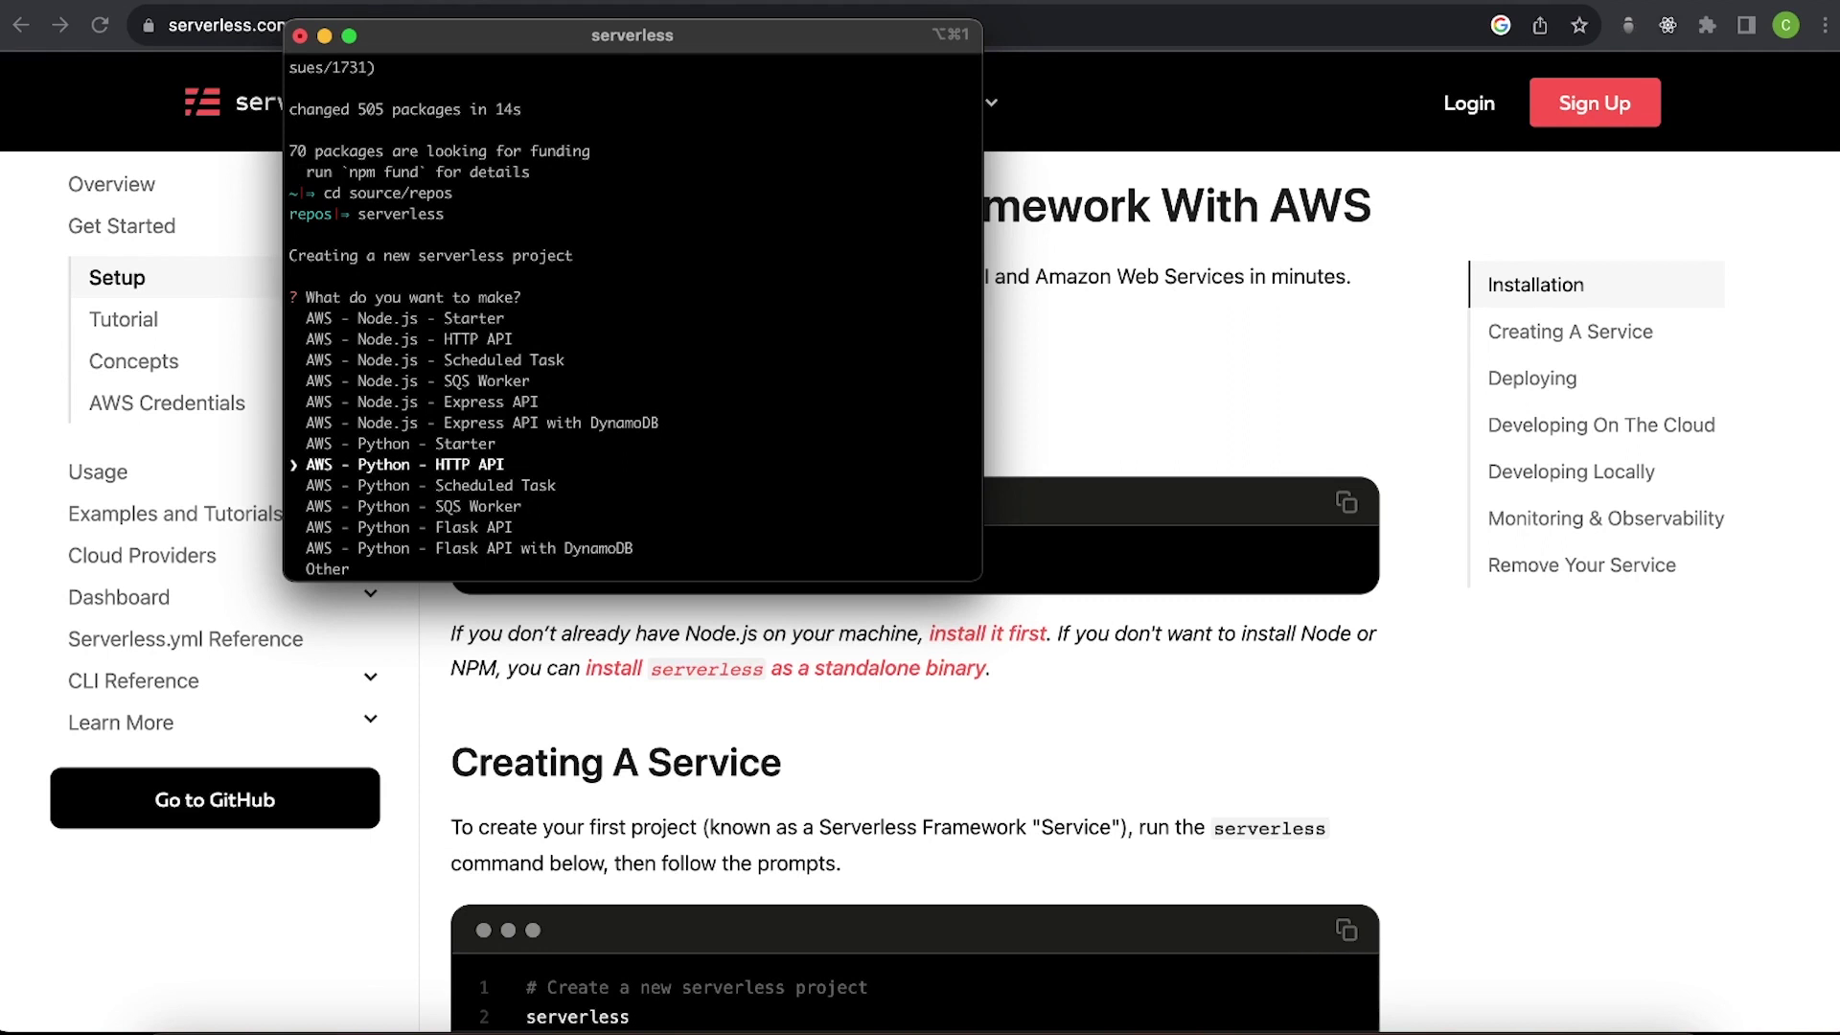
{"action": "key", "text": "Return"}
Name the new project serverless-tutorial.
{"action": "type", "text": "se"}
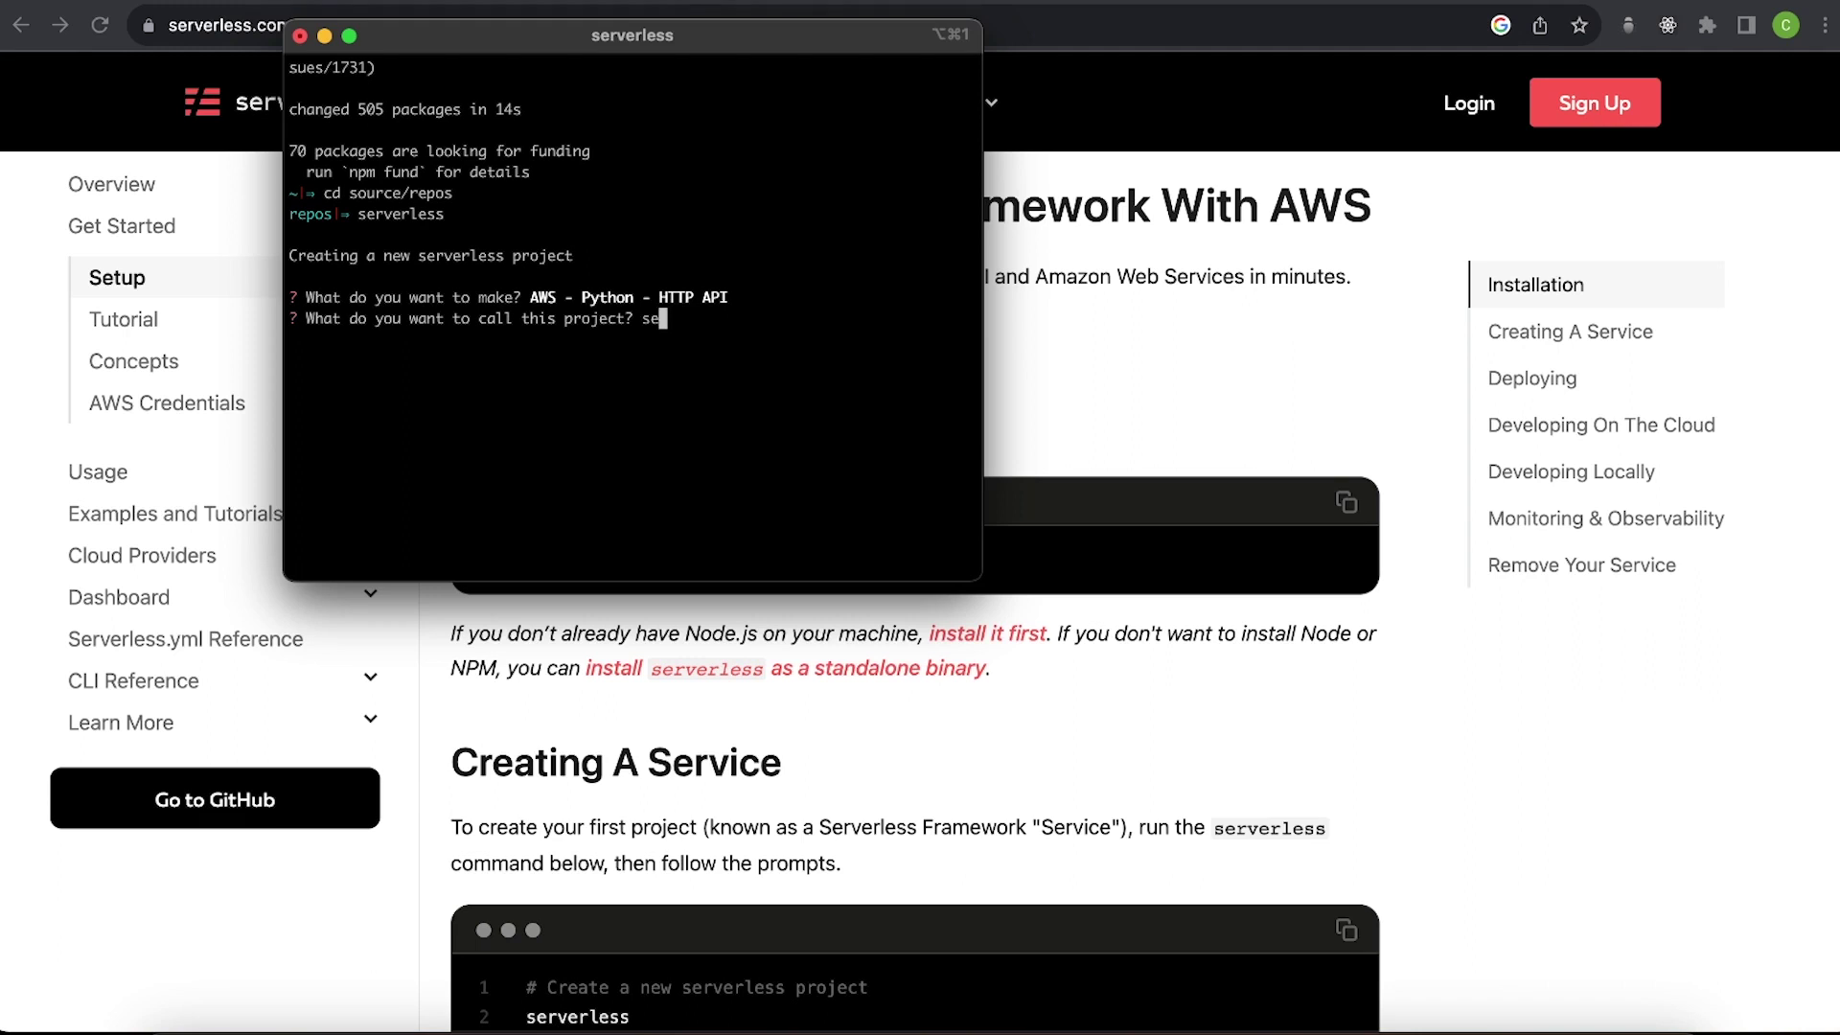
{"action": "type", "text": "rverless-tutorial"}
{"action": "key", "text": "Return"}
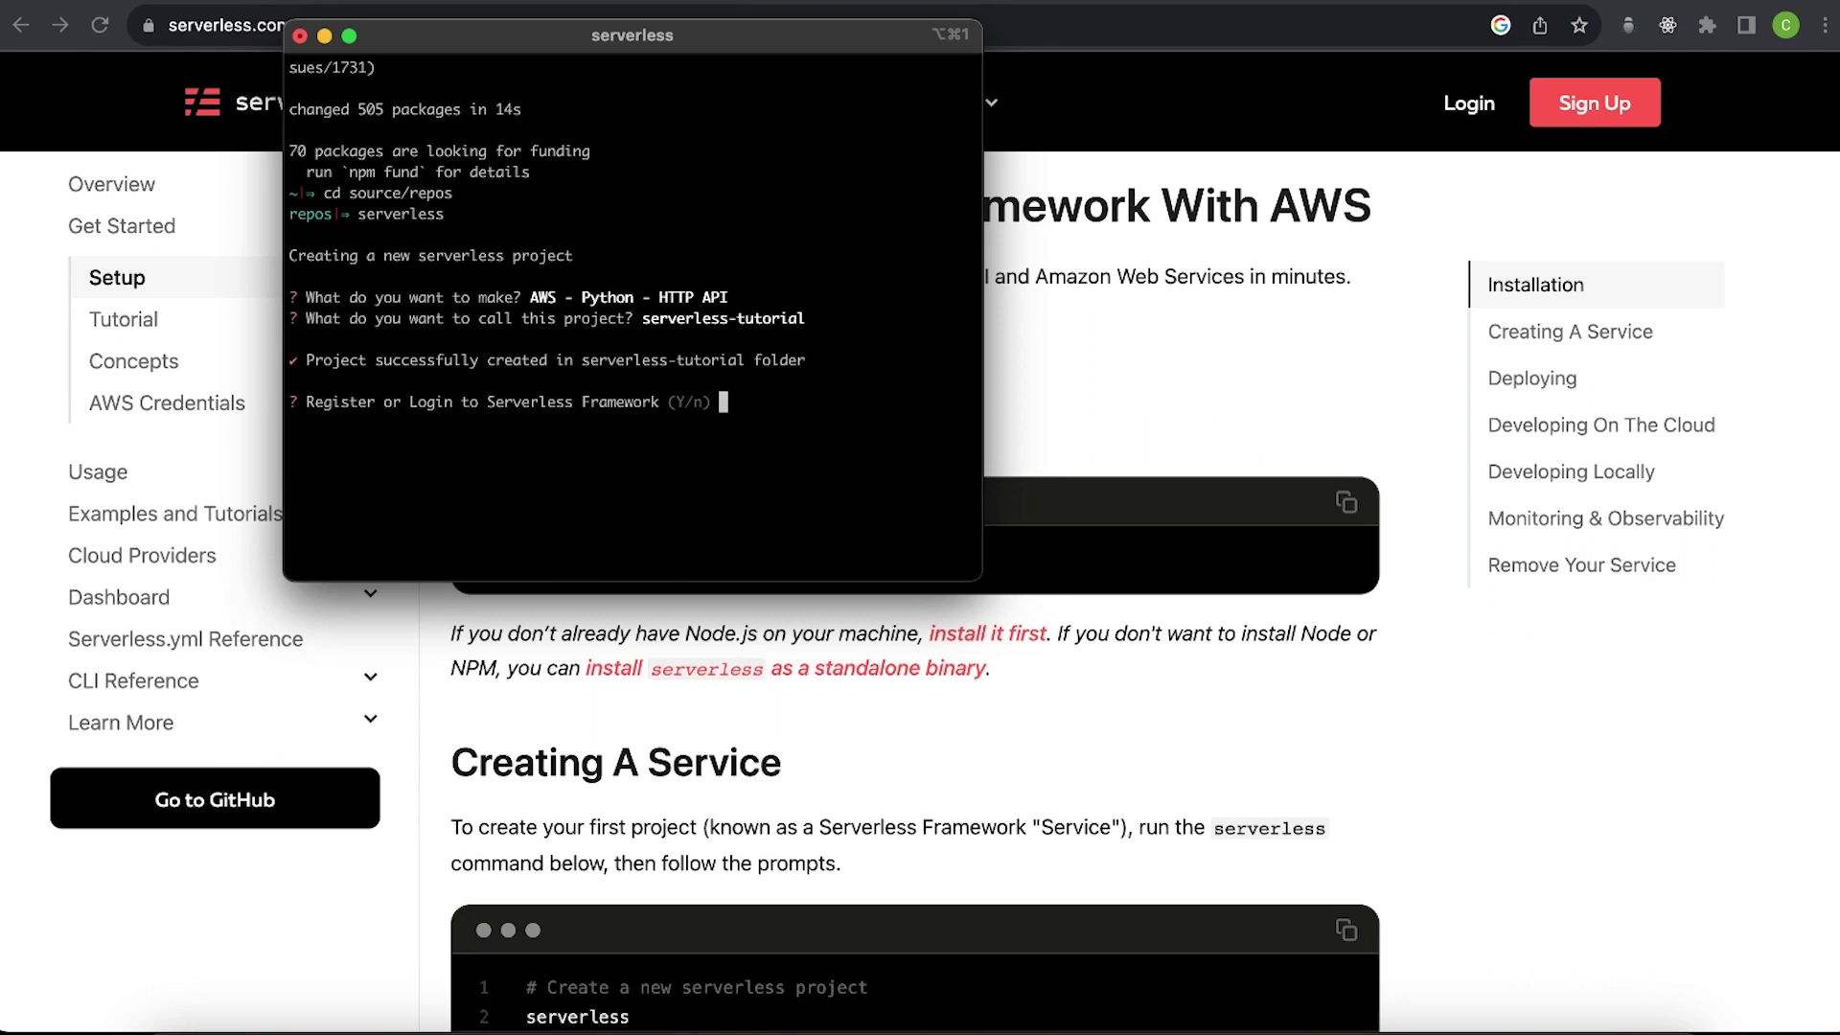
Answer no to both the Serverless Framework login and the immediate deployment.
{"action": "type", "text": "n"}
{"action": "key", "text": "Return"}
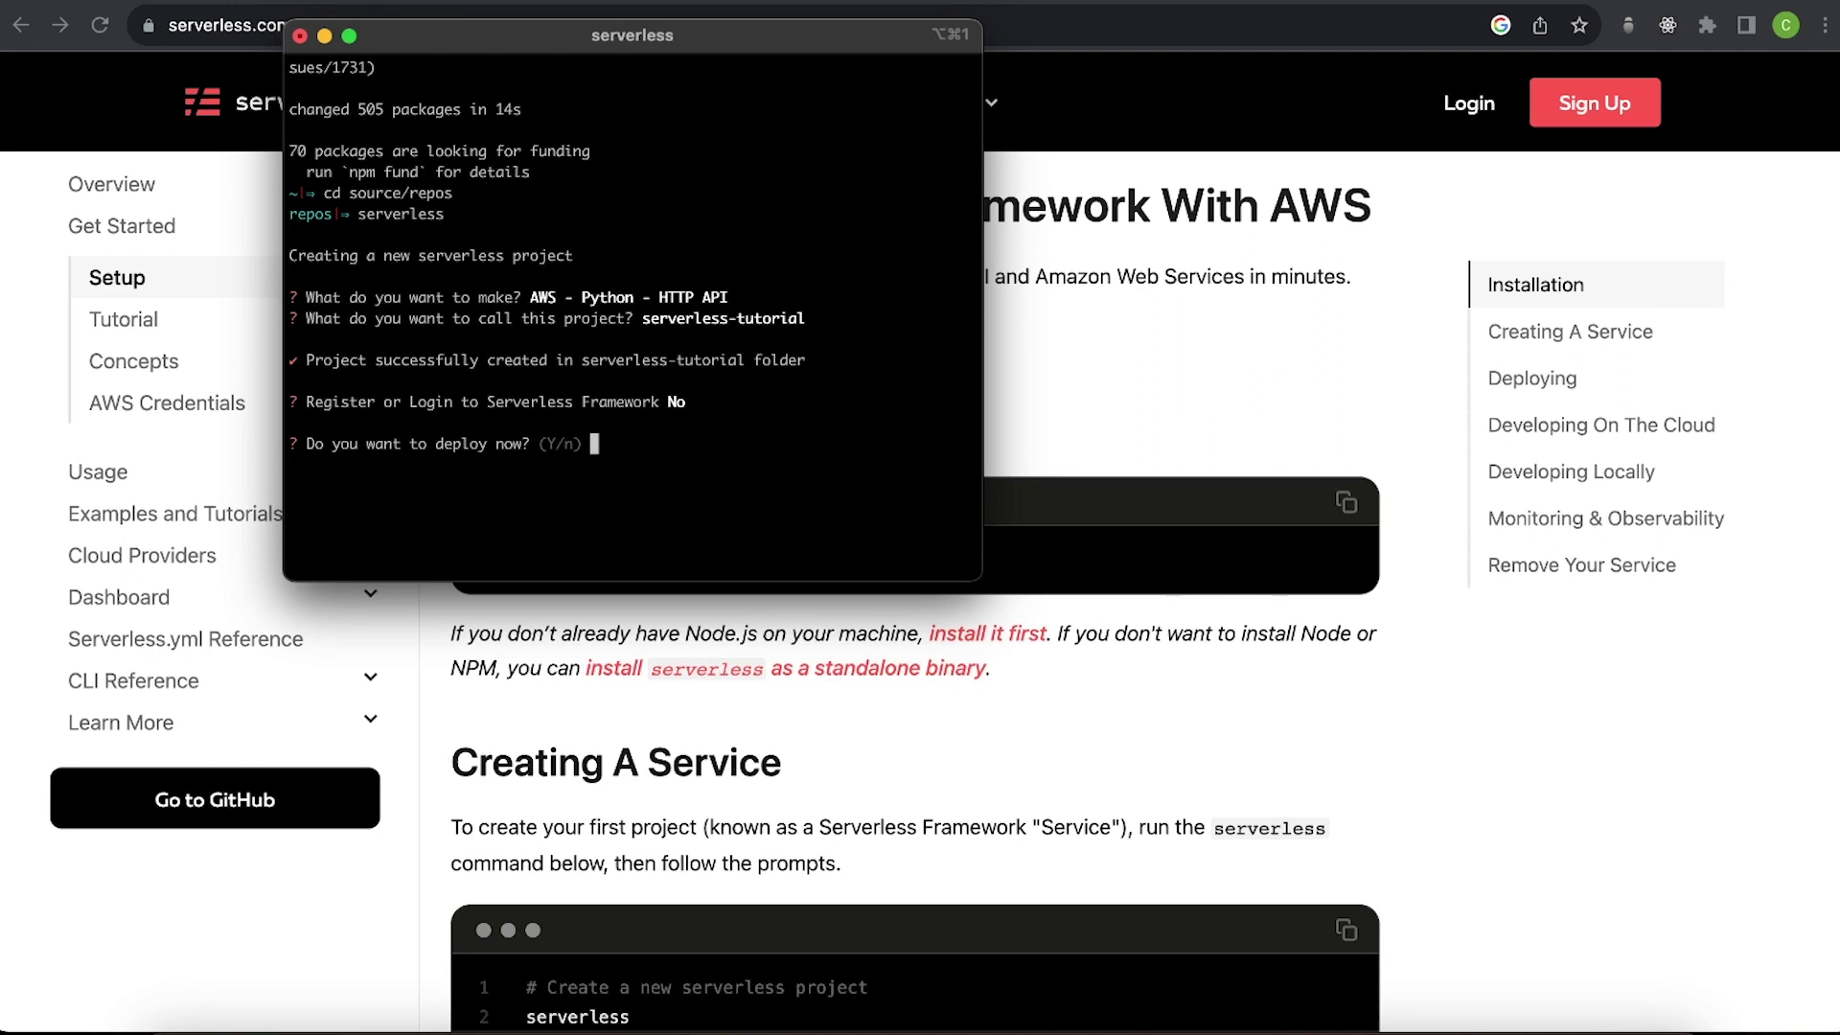
{"action": "type", "text": "n"}
{"action": "key", "text": "Return"}
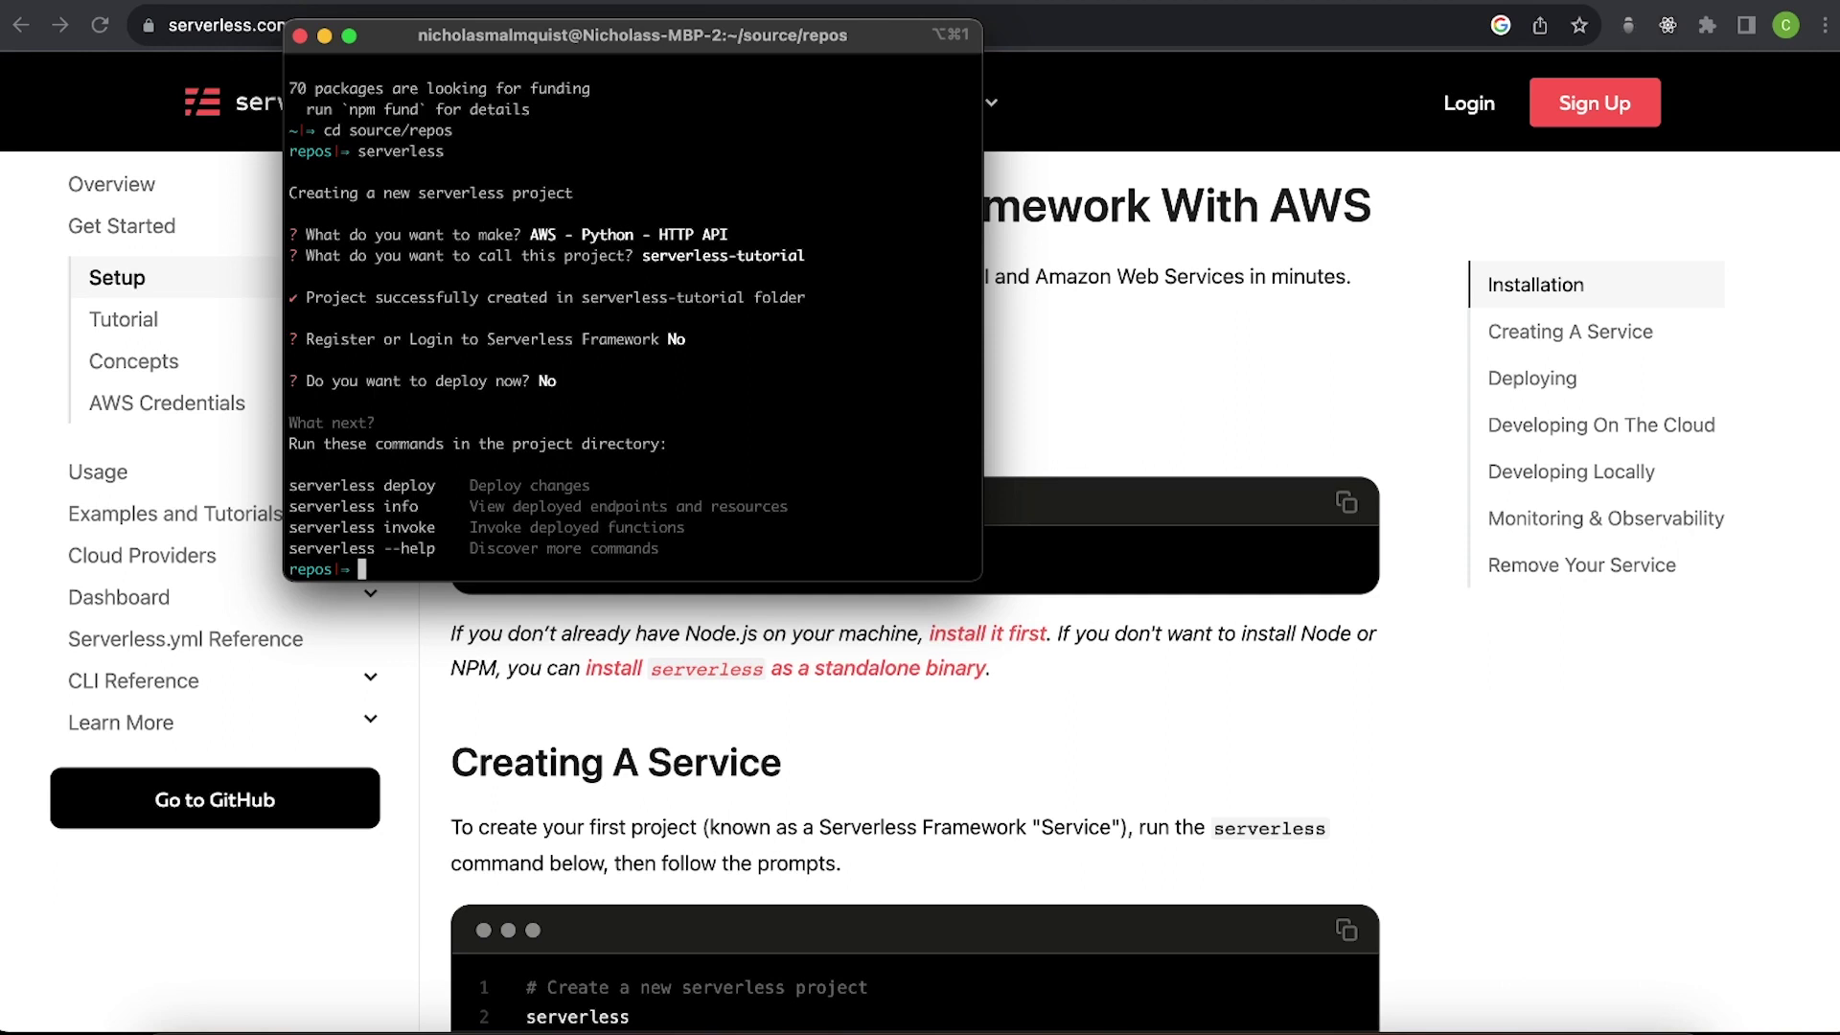
Change into the serverless-tutorial project directory.
{"action": "type", "text": "cd servel"}
{"action": "type", "text": "ess"}
{"action": "key", "text": "BackSpace"}
{"action": "key", "text": "BackSpace"}
{"action": "key", "text": "BackSpace"}
{"action": "key", "text": "BackSpace"}
{"action": "type", "text": "r"}
{"action": "key", "text": "Tab"}
{"action": "type", "text": "tut"}
{"action": "key", "text": "Tab"}
{"action": "key", "text": "Return"}
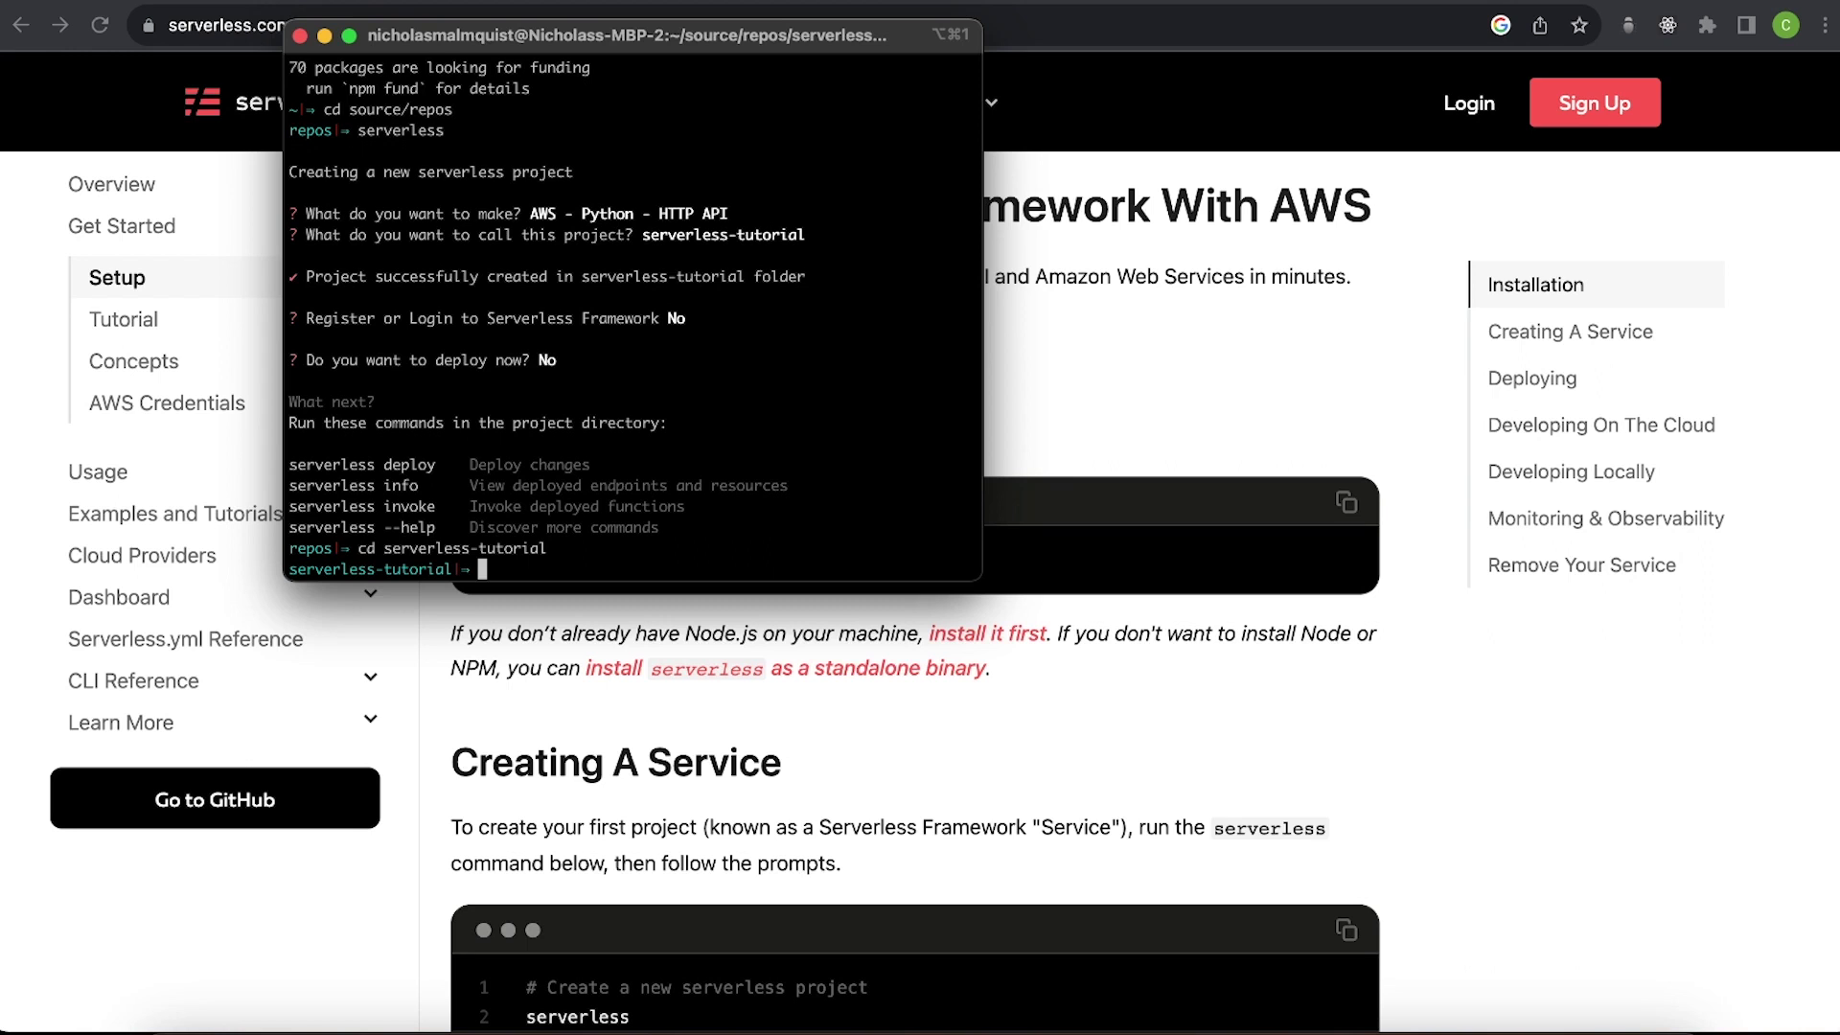
Open the current project folder in Visual Studio Code and maximize its window.
{"action": "type", "text": "code ."}
{"action": "key", "text": "Return"}
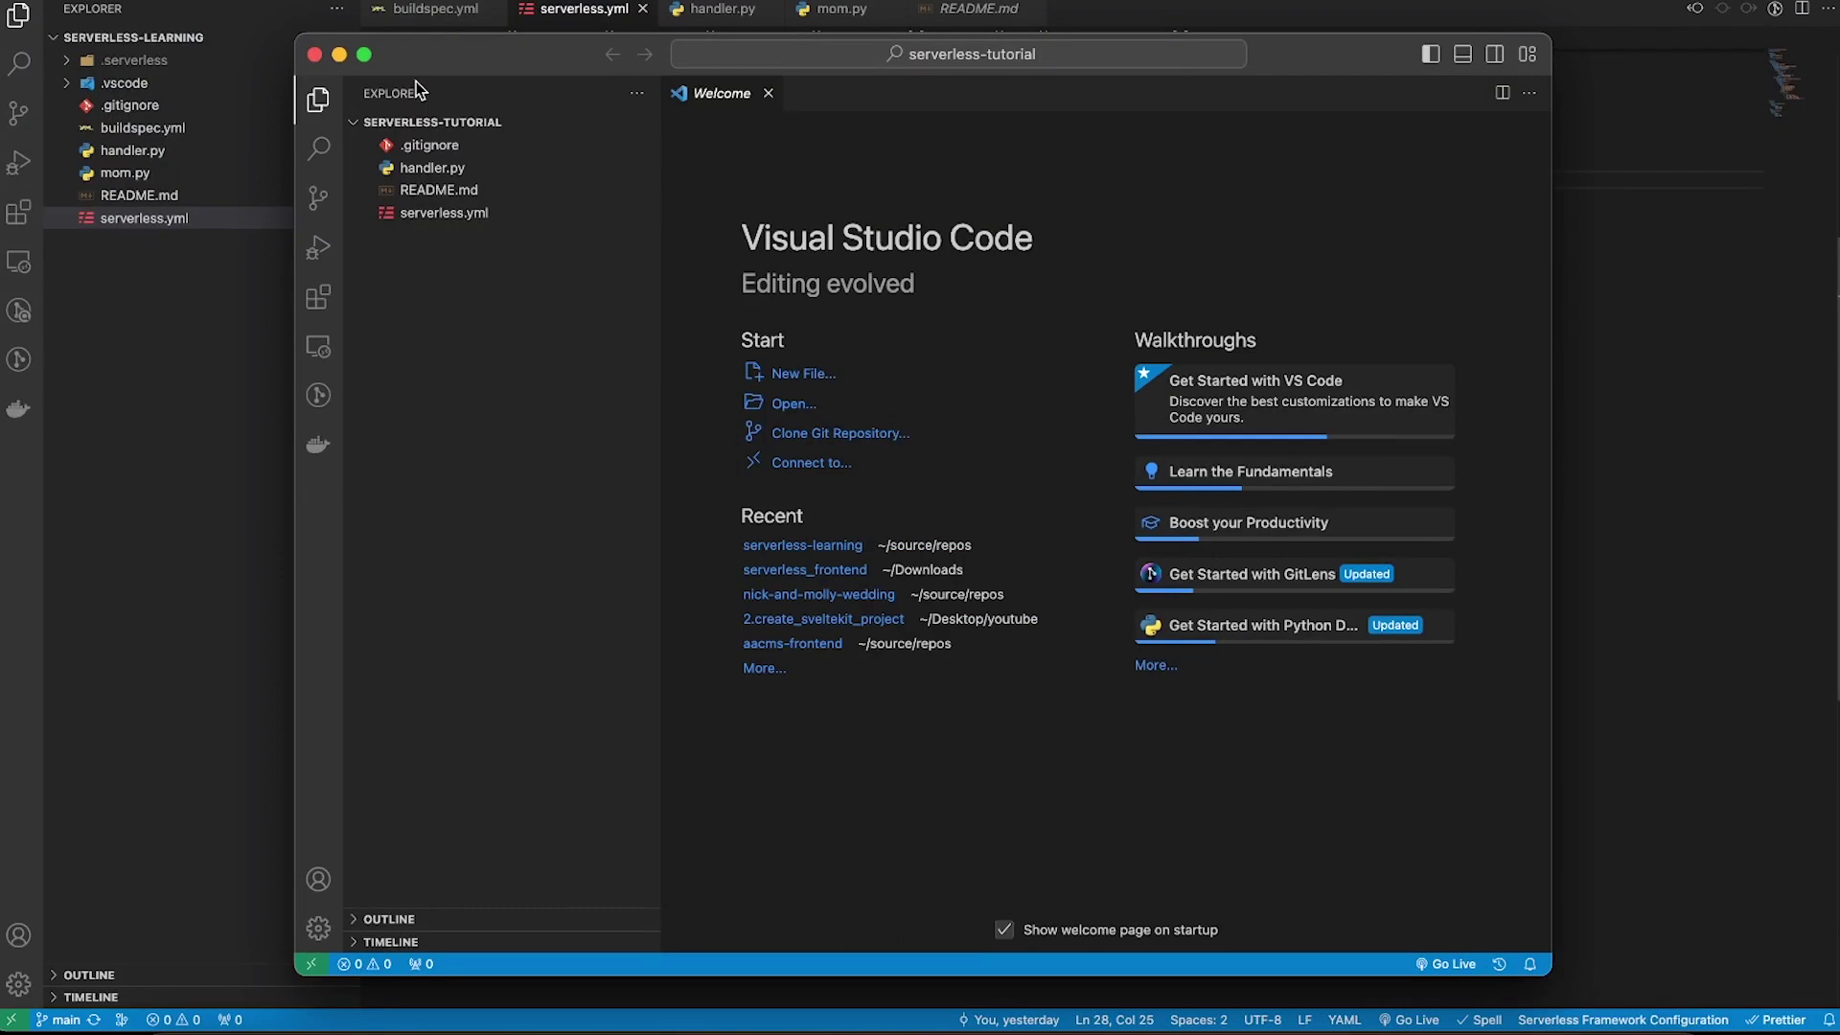
{"action": "double_click", "coordinate": [395, 54]}
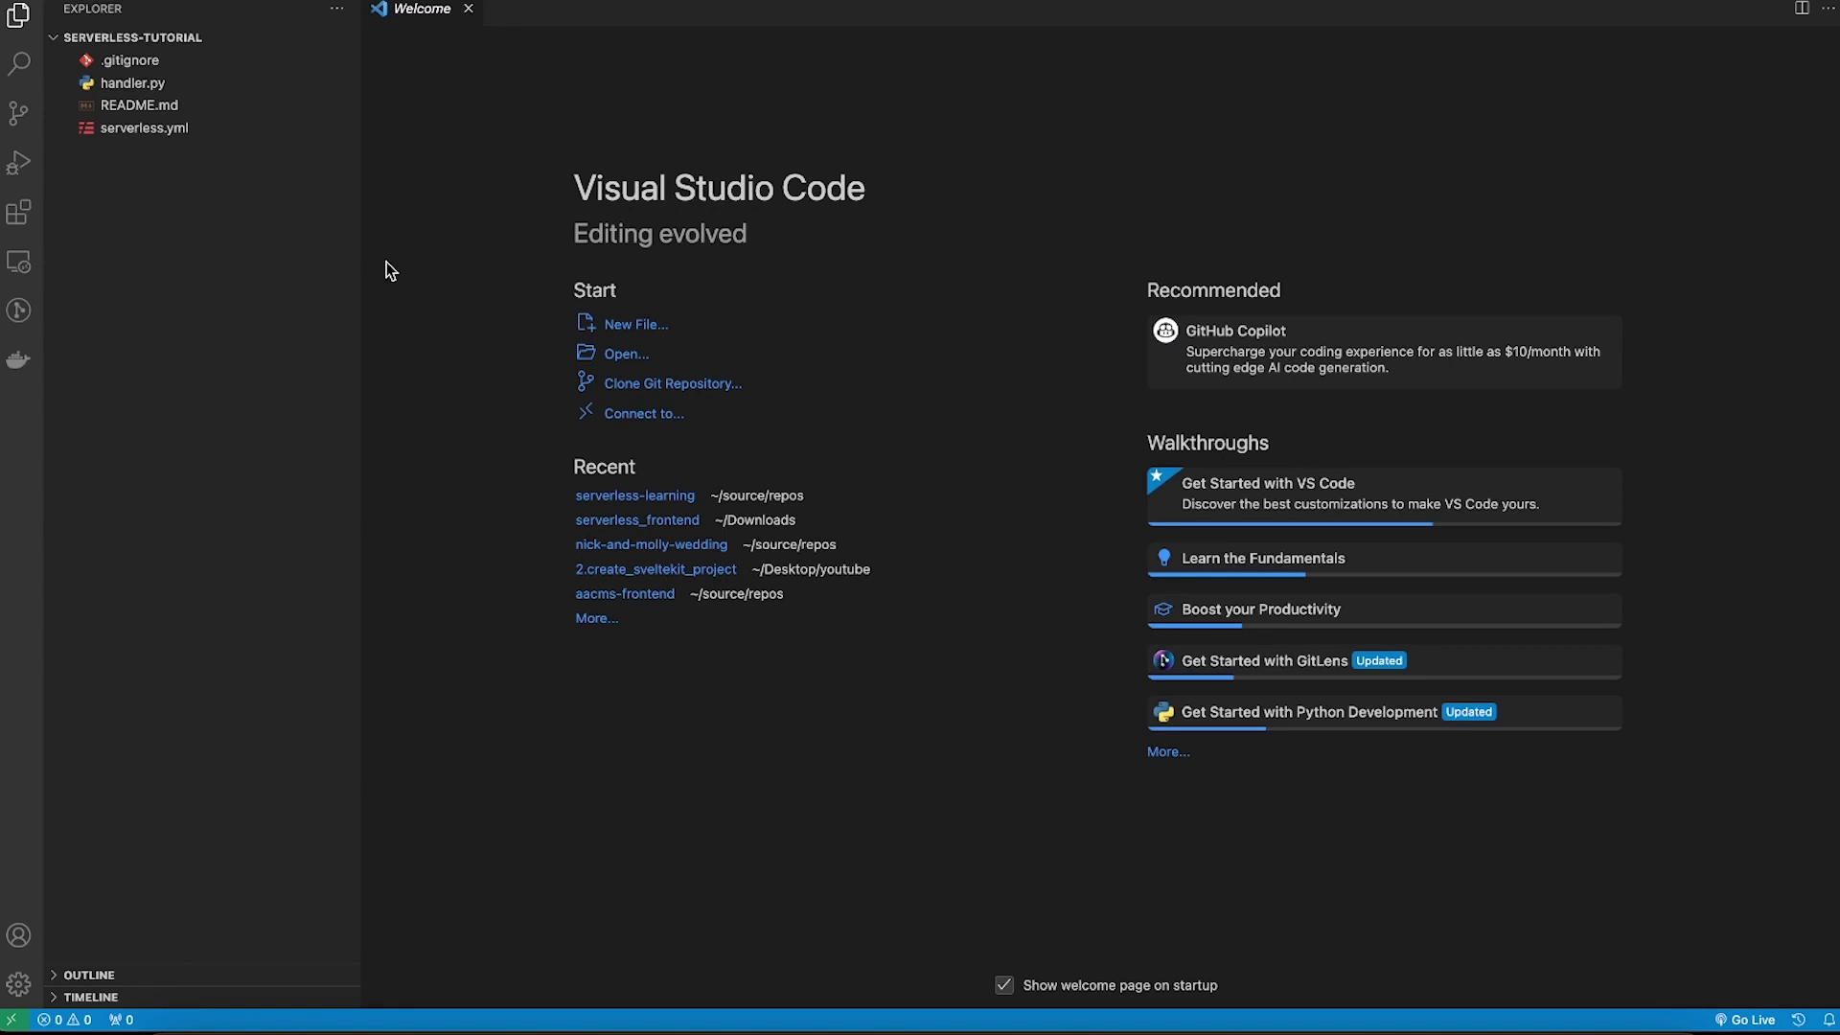
Look through .gitignore and handler.py, and read README.md in a side-by-side preview.
{"action": "left_click", "coordinate": [160, 63]}
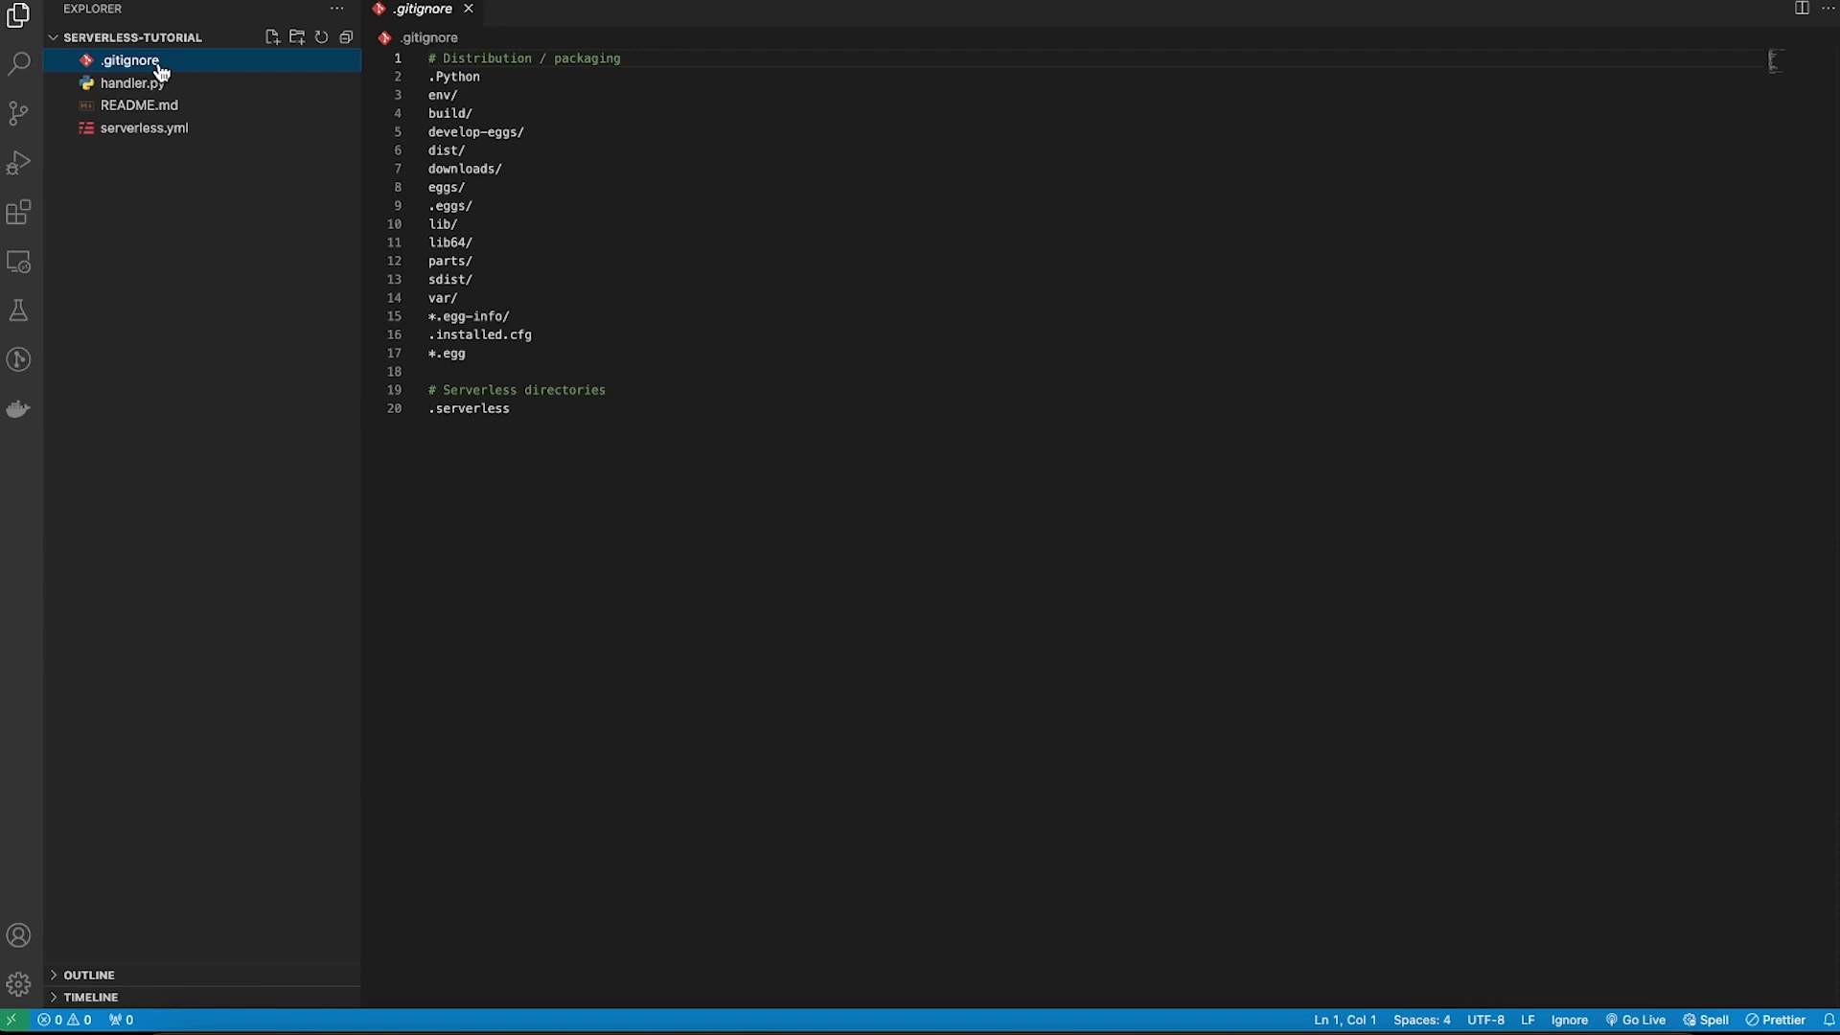
{"action": "left_click", "coordinate": [155, 87]}
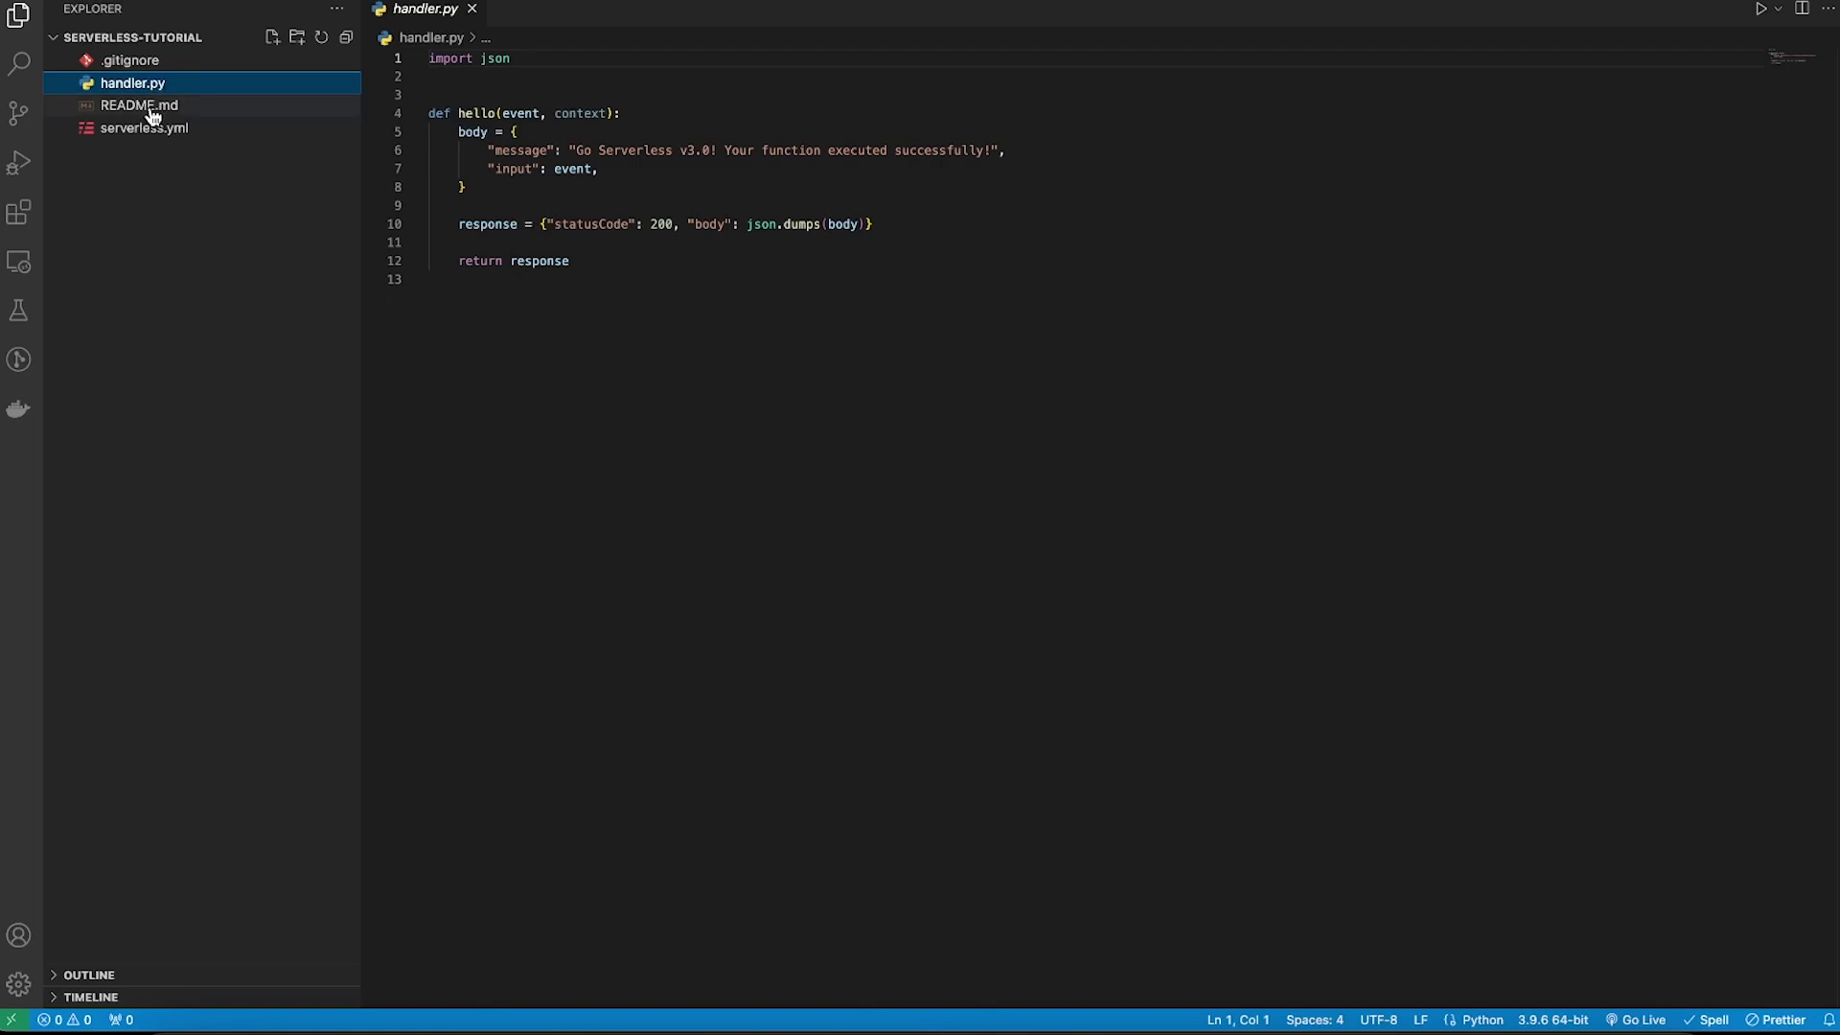
{"action": "left_click", "coordinate": [158, 111]}
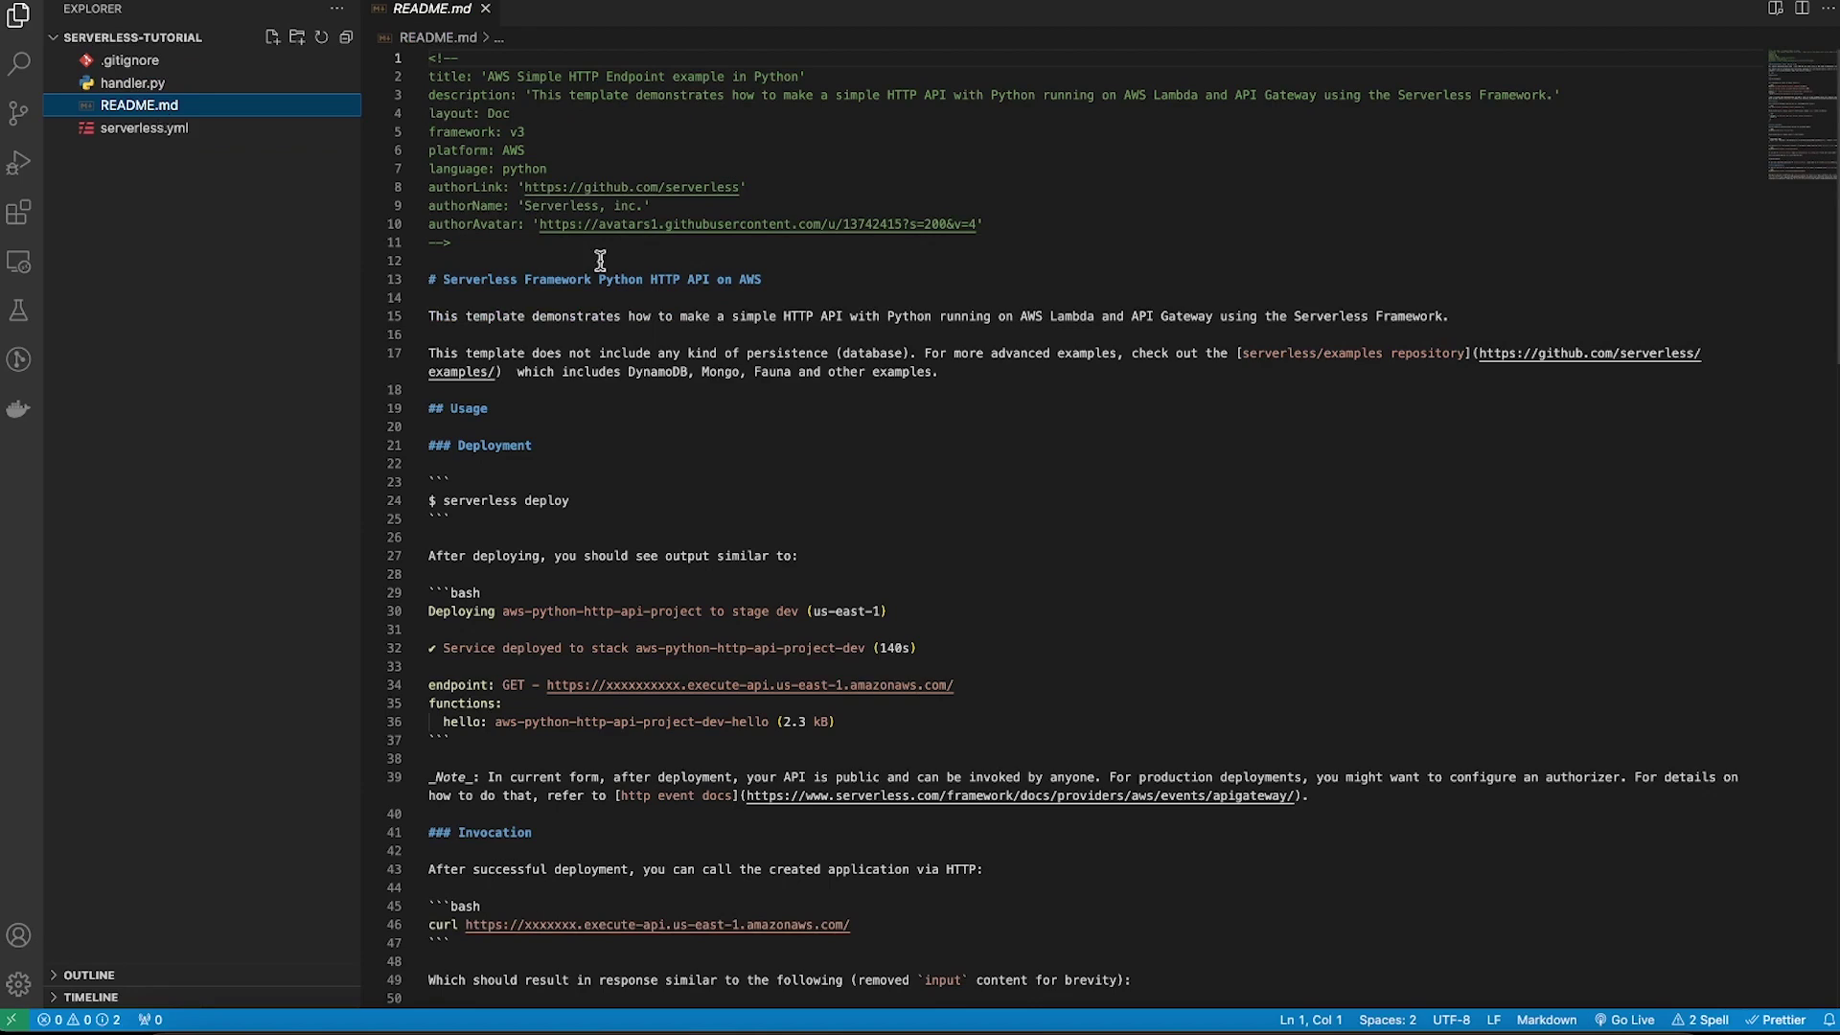
{"action": "left_click", "coordinate": [1774, 8]}
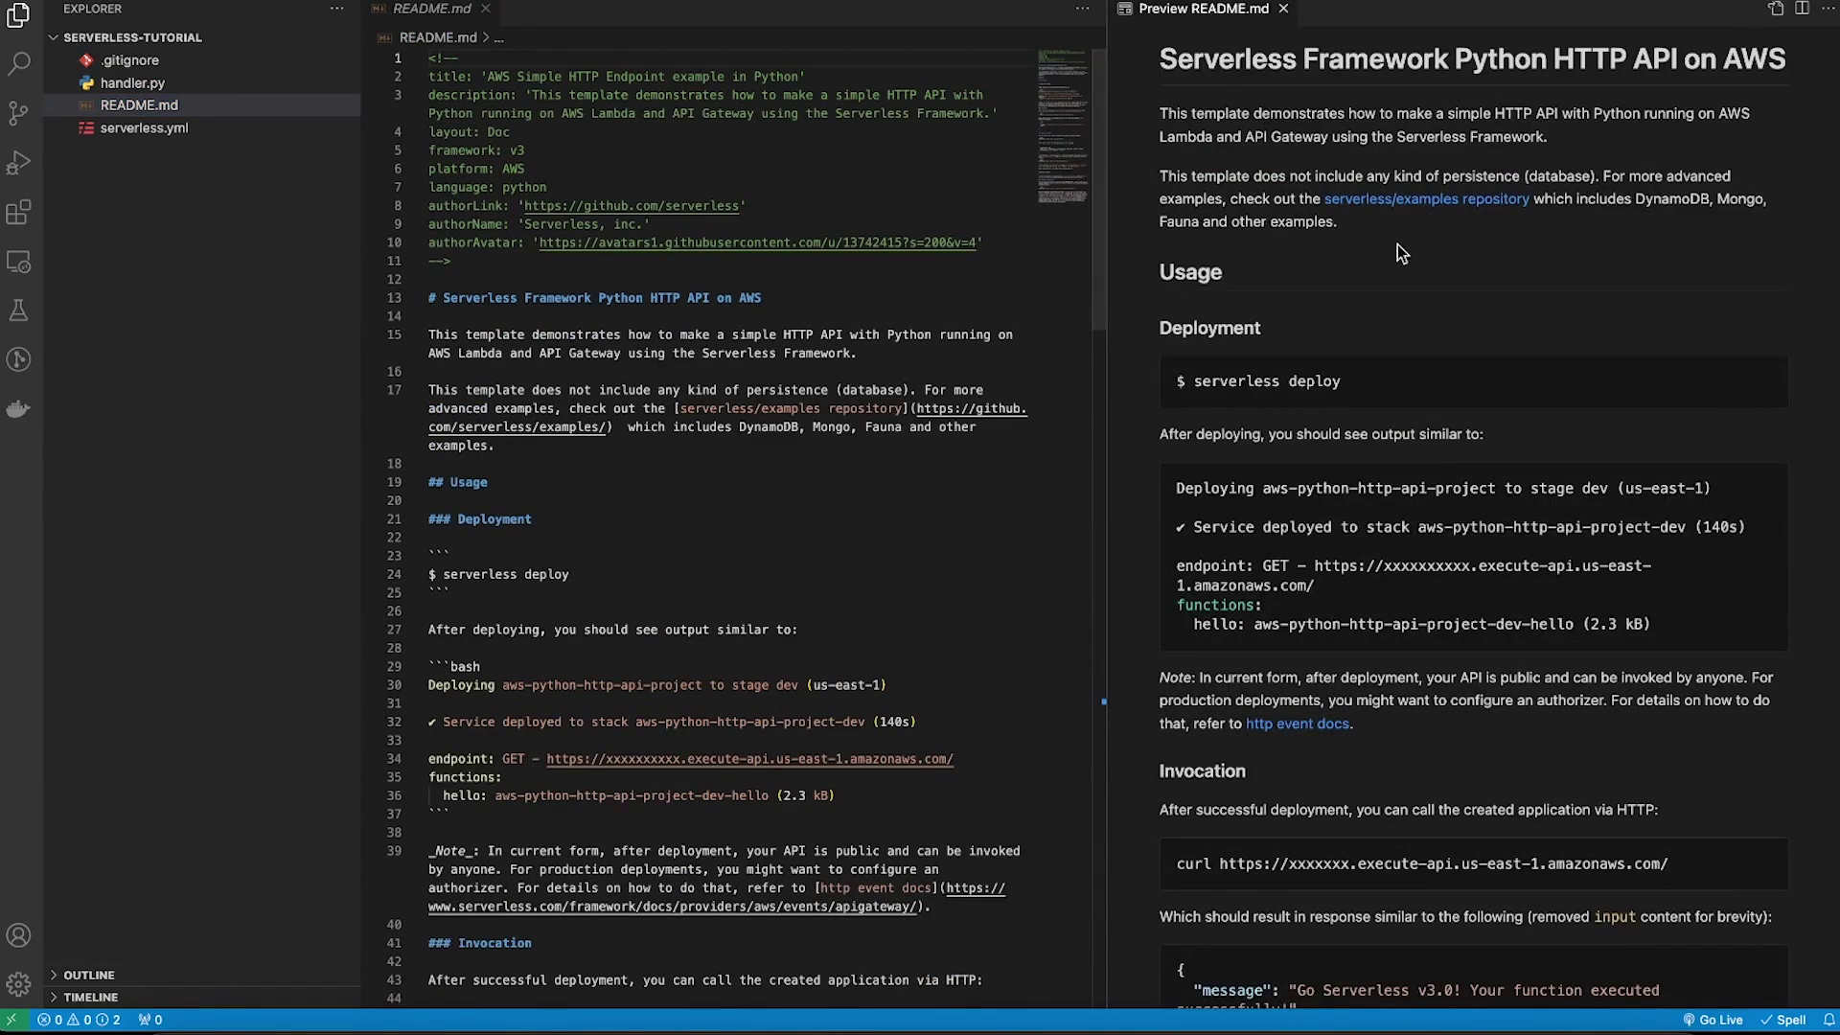
{"action": "scroll", "coordinate": [1355, 492], "scroll_direction": "down", "scroll_amount": 5}
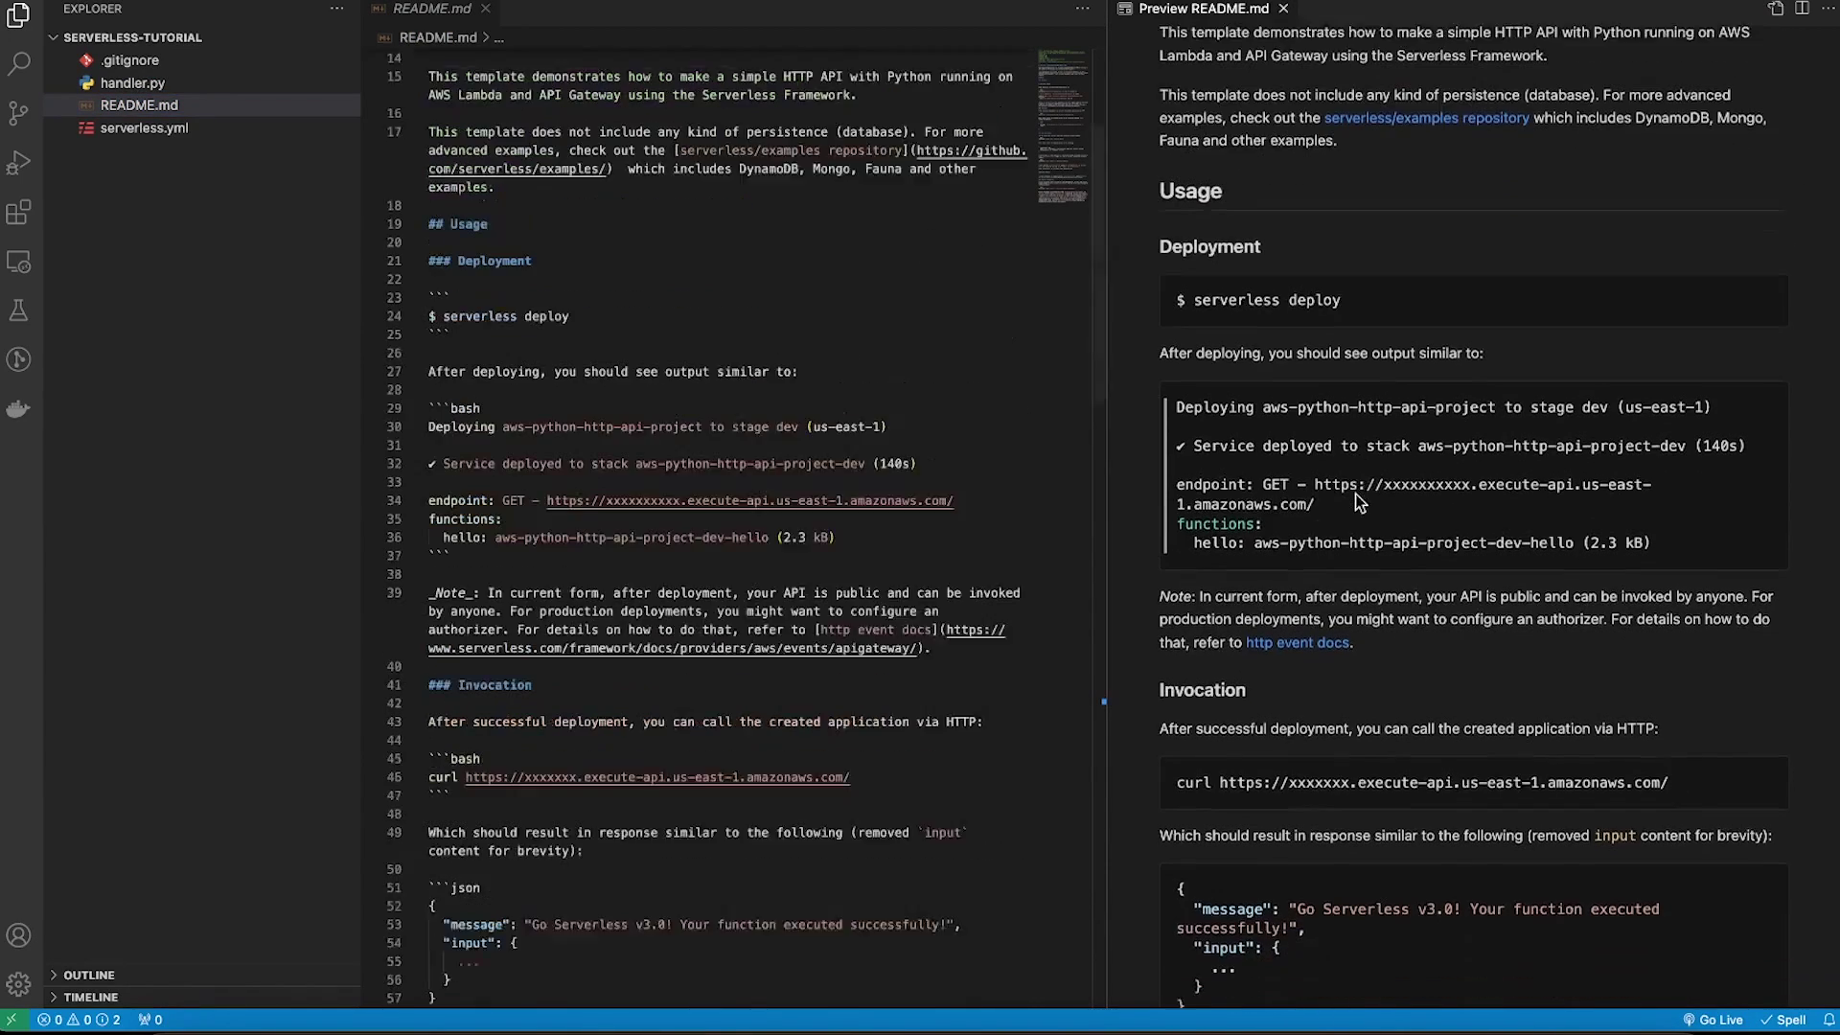
{"action": "scroll", "coordinate": [1355, 500], "scroll_direction": "down", "scroll_amount": 5}
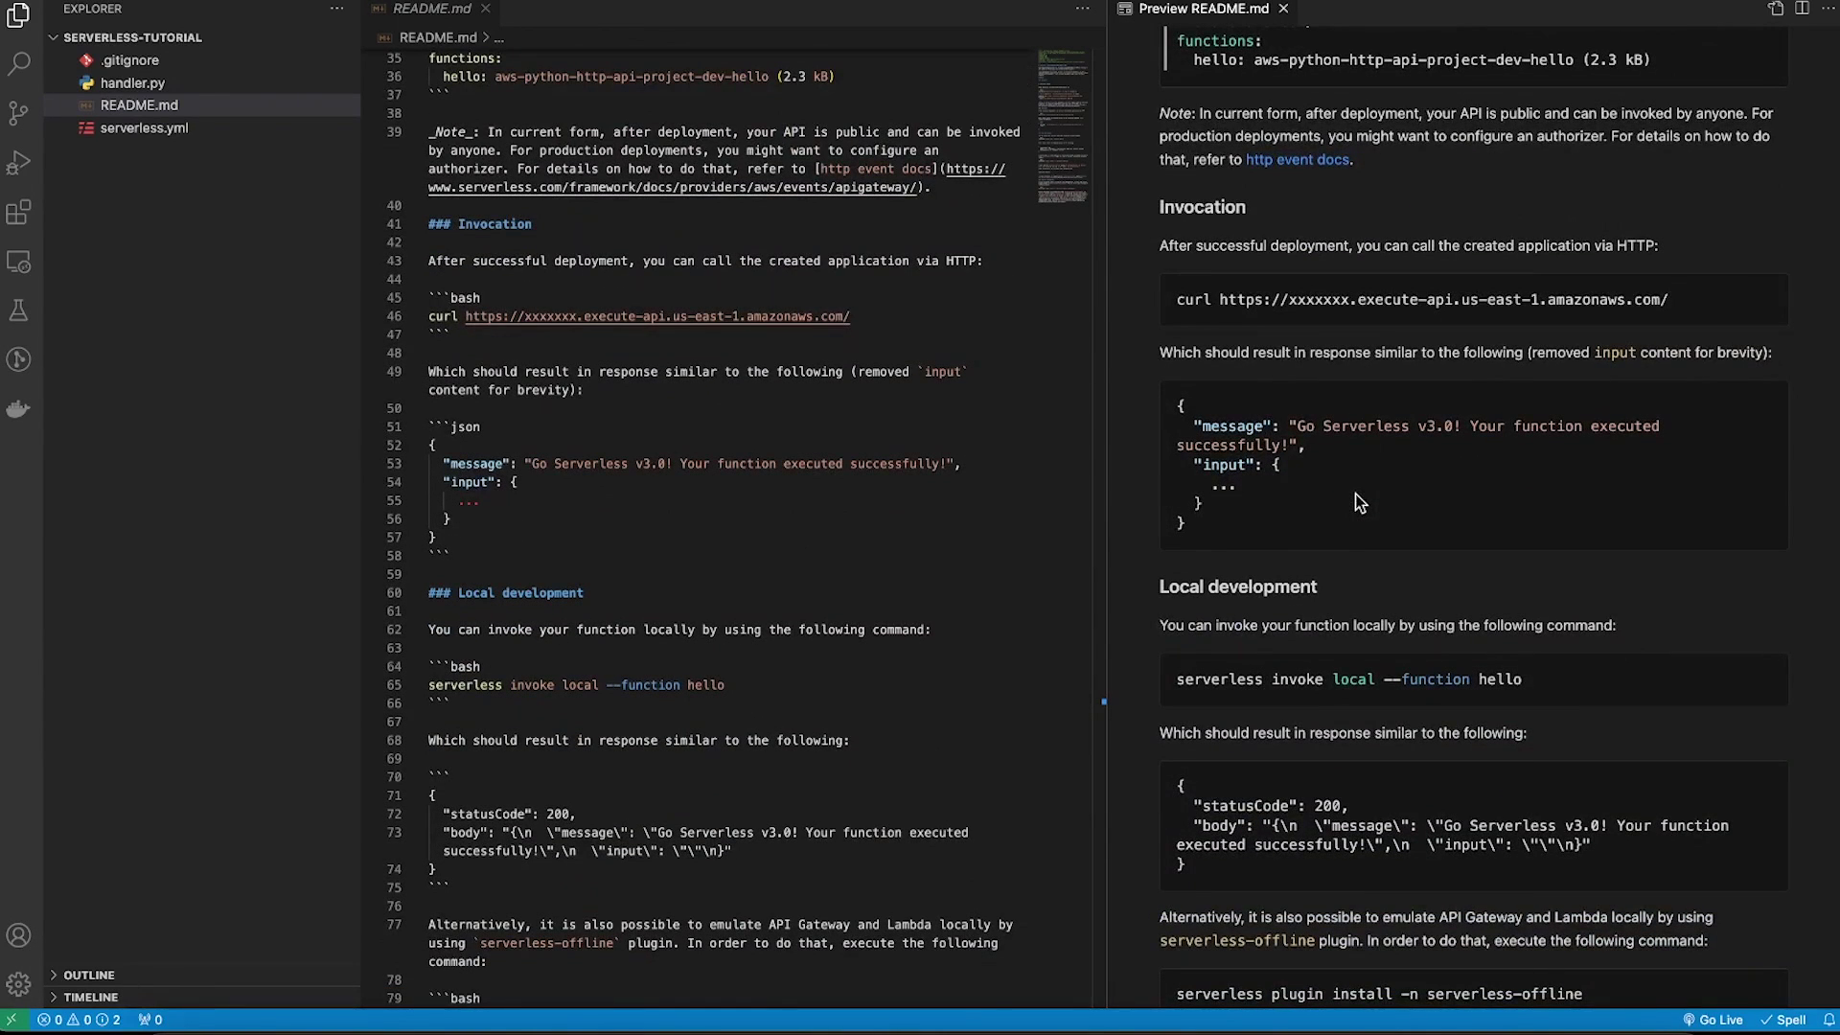
Close the README preview and delete README.md from the project.
{"action": "left_click", "coordinate": [1283, 8]}
{"action": "right_click", "coordinate": [187, 105]}
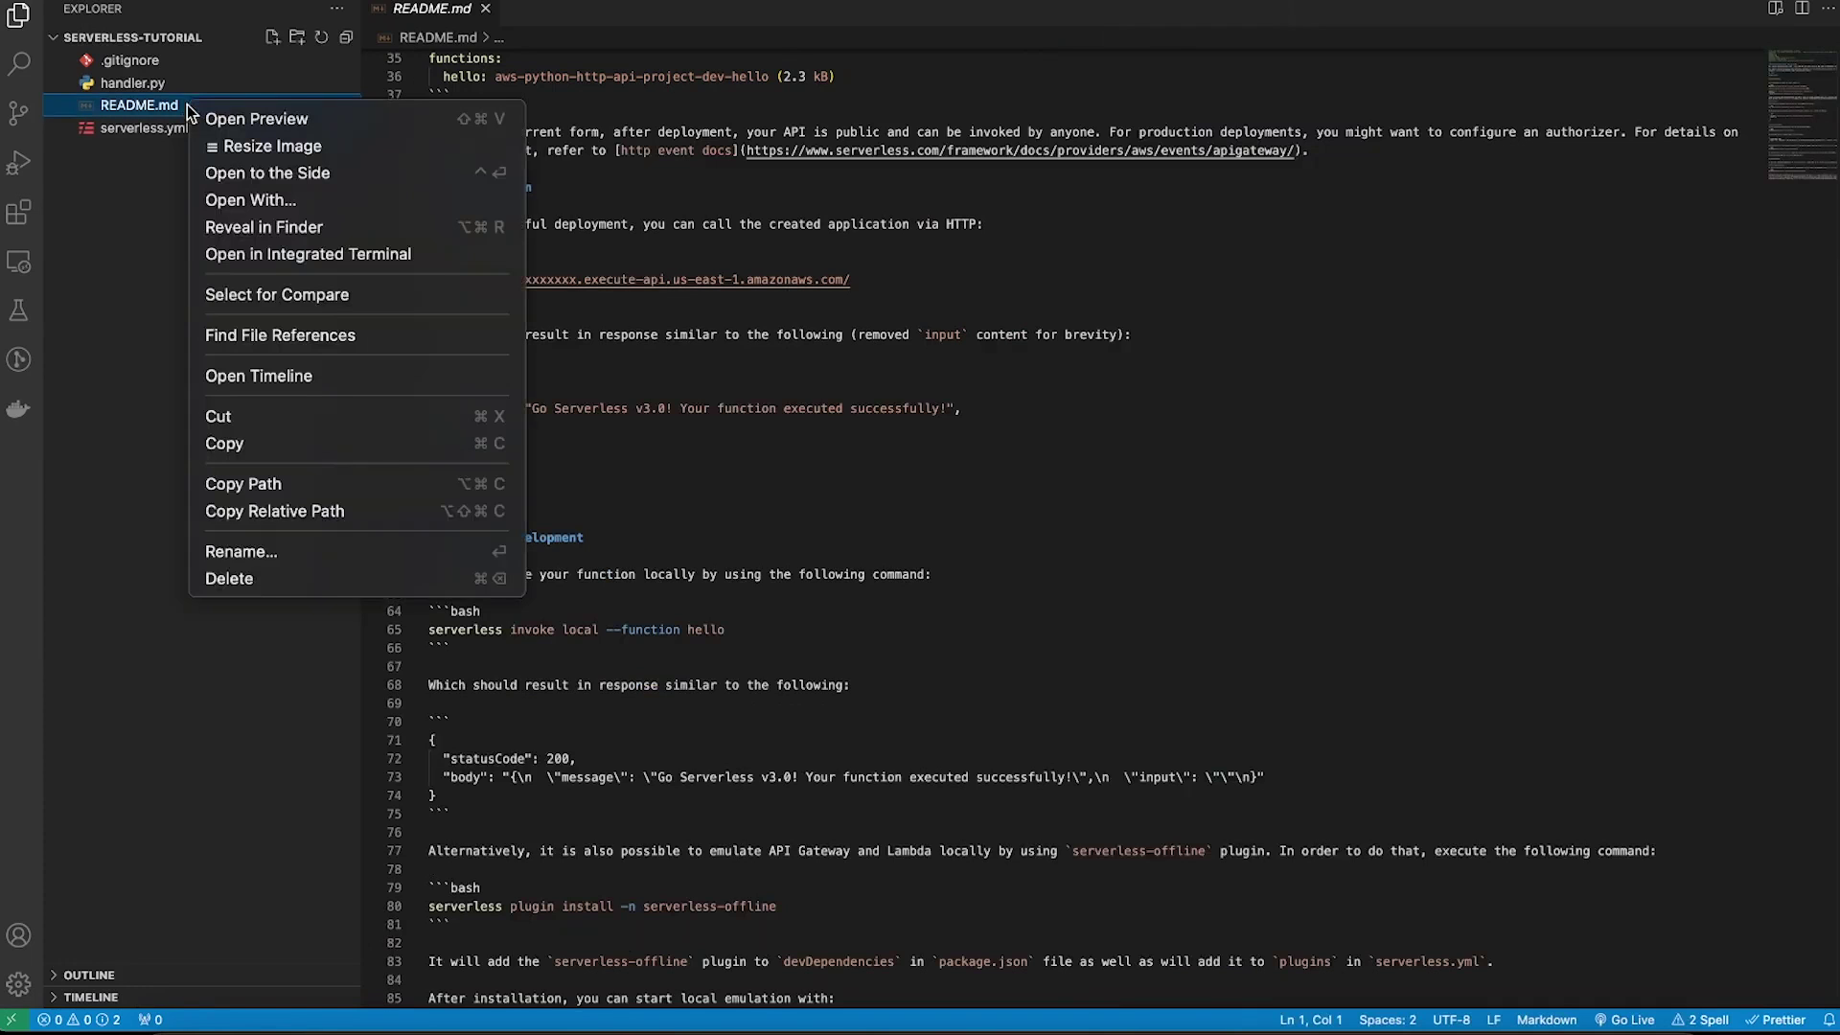
{"action": "left_click", "coordinate": [229, 578]}
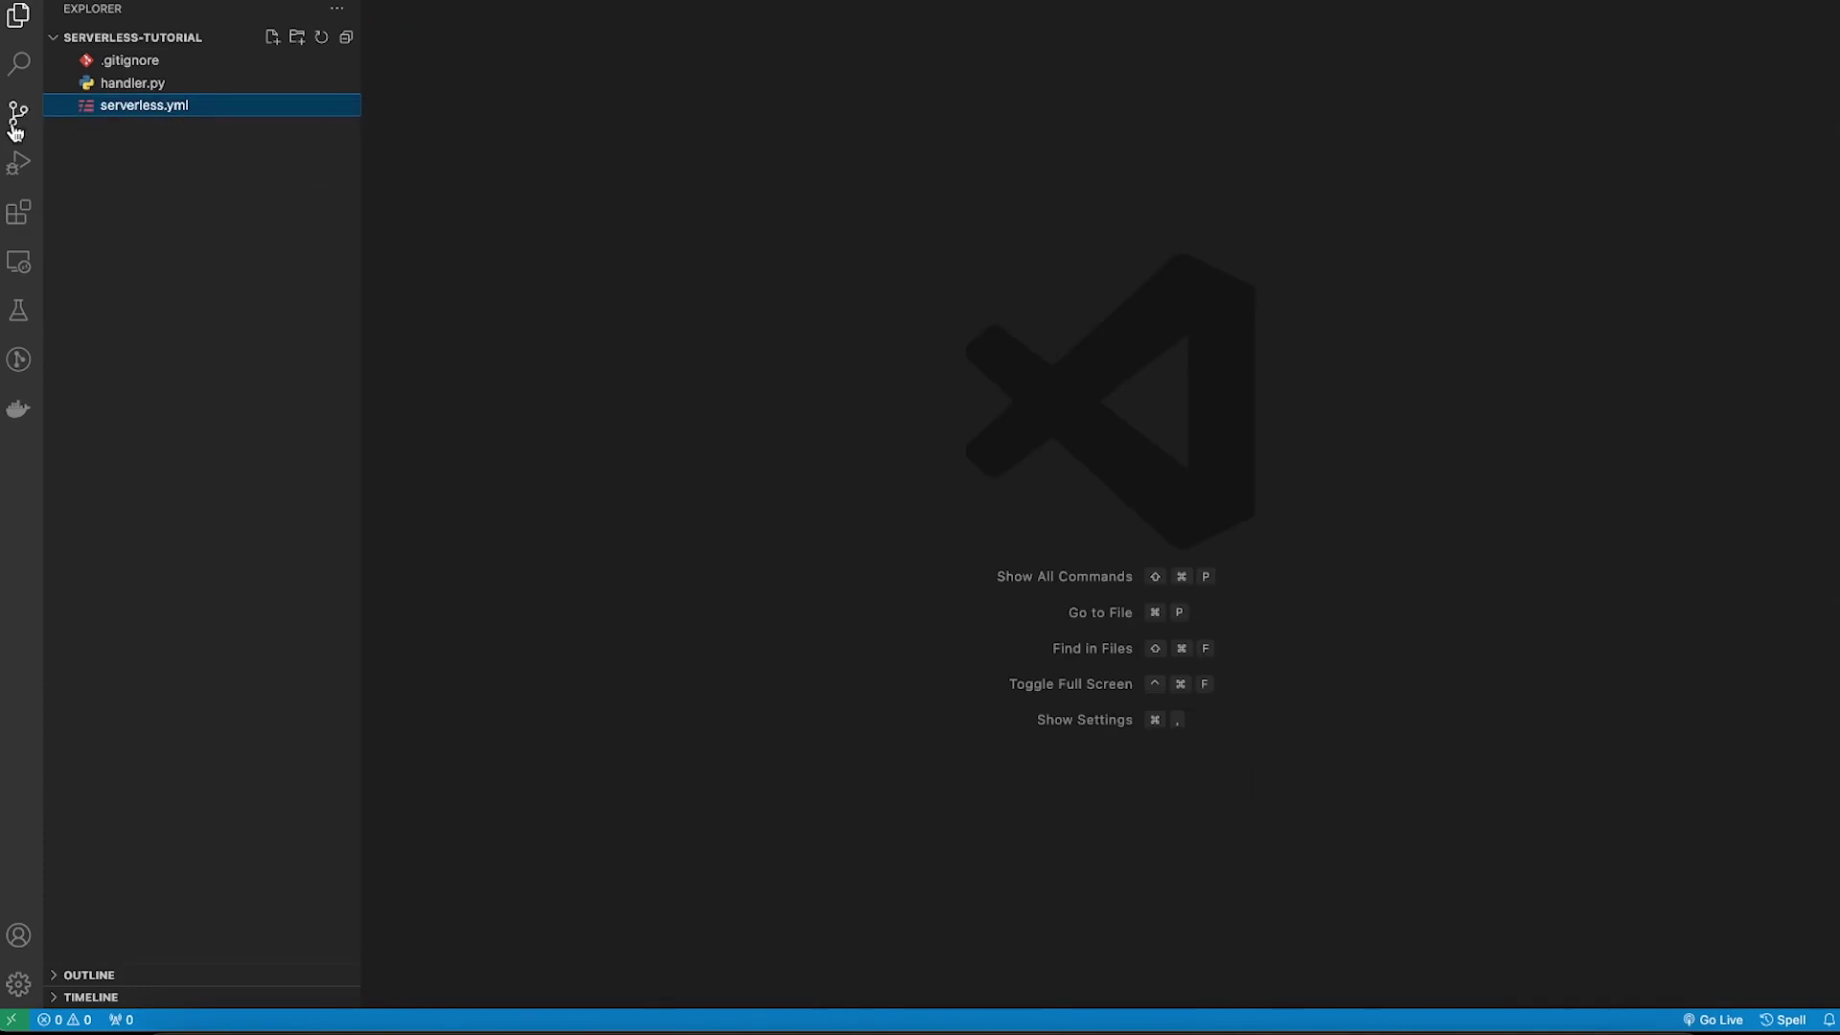
Examine the service, frameworkVersion, provider and functions settings in serverless.yml.
{"action": "left_click", "coordinate": [172, 107]}
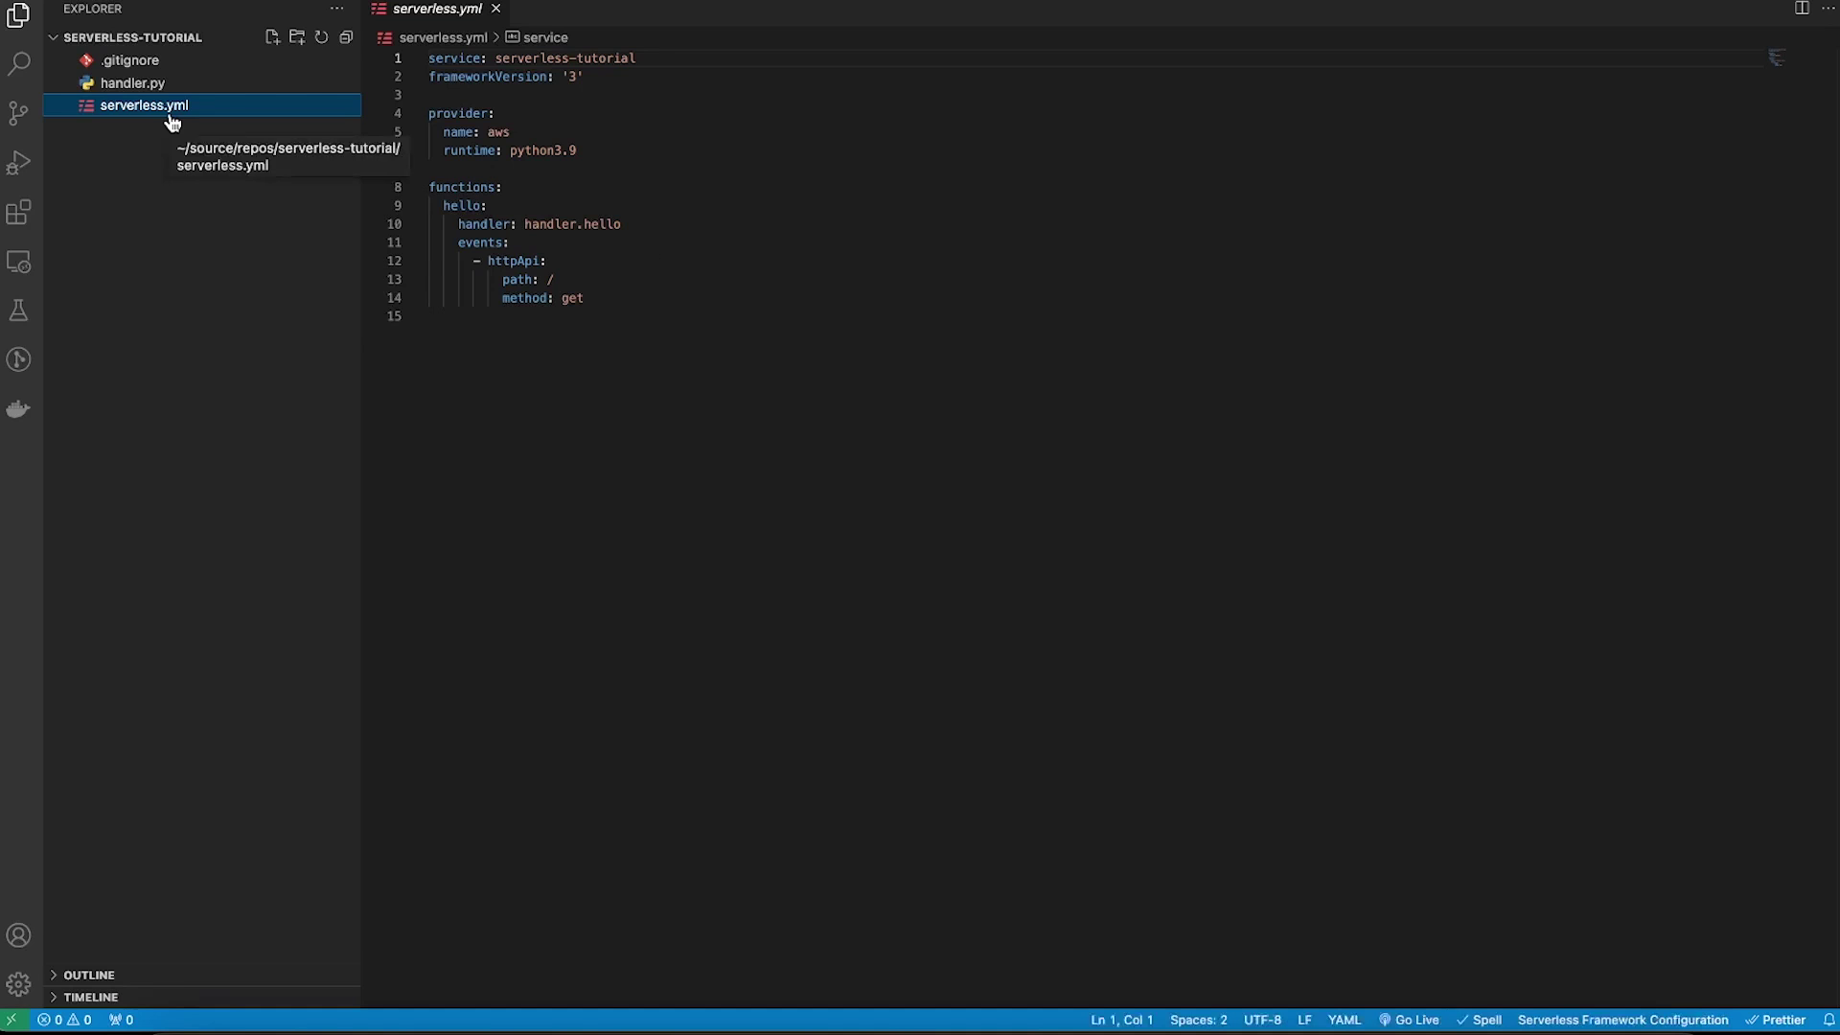
{"action": "left_click_drag", "start_coordinate": [600, 309], "coordinate": [411, 55]}
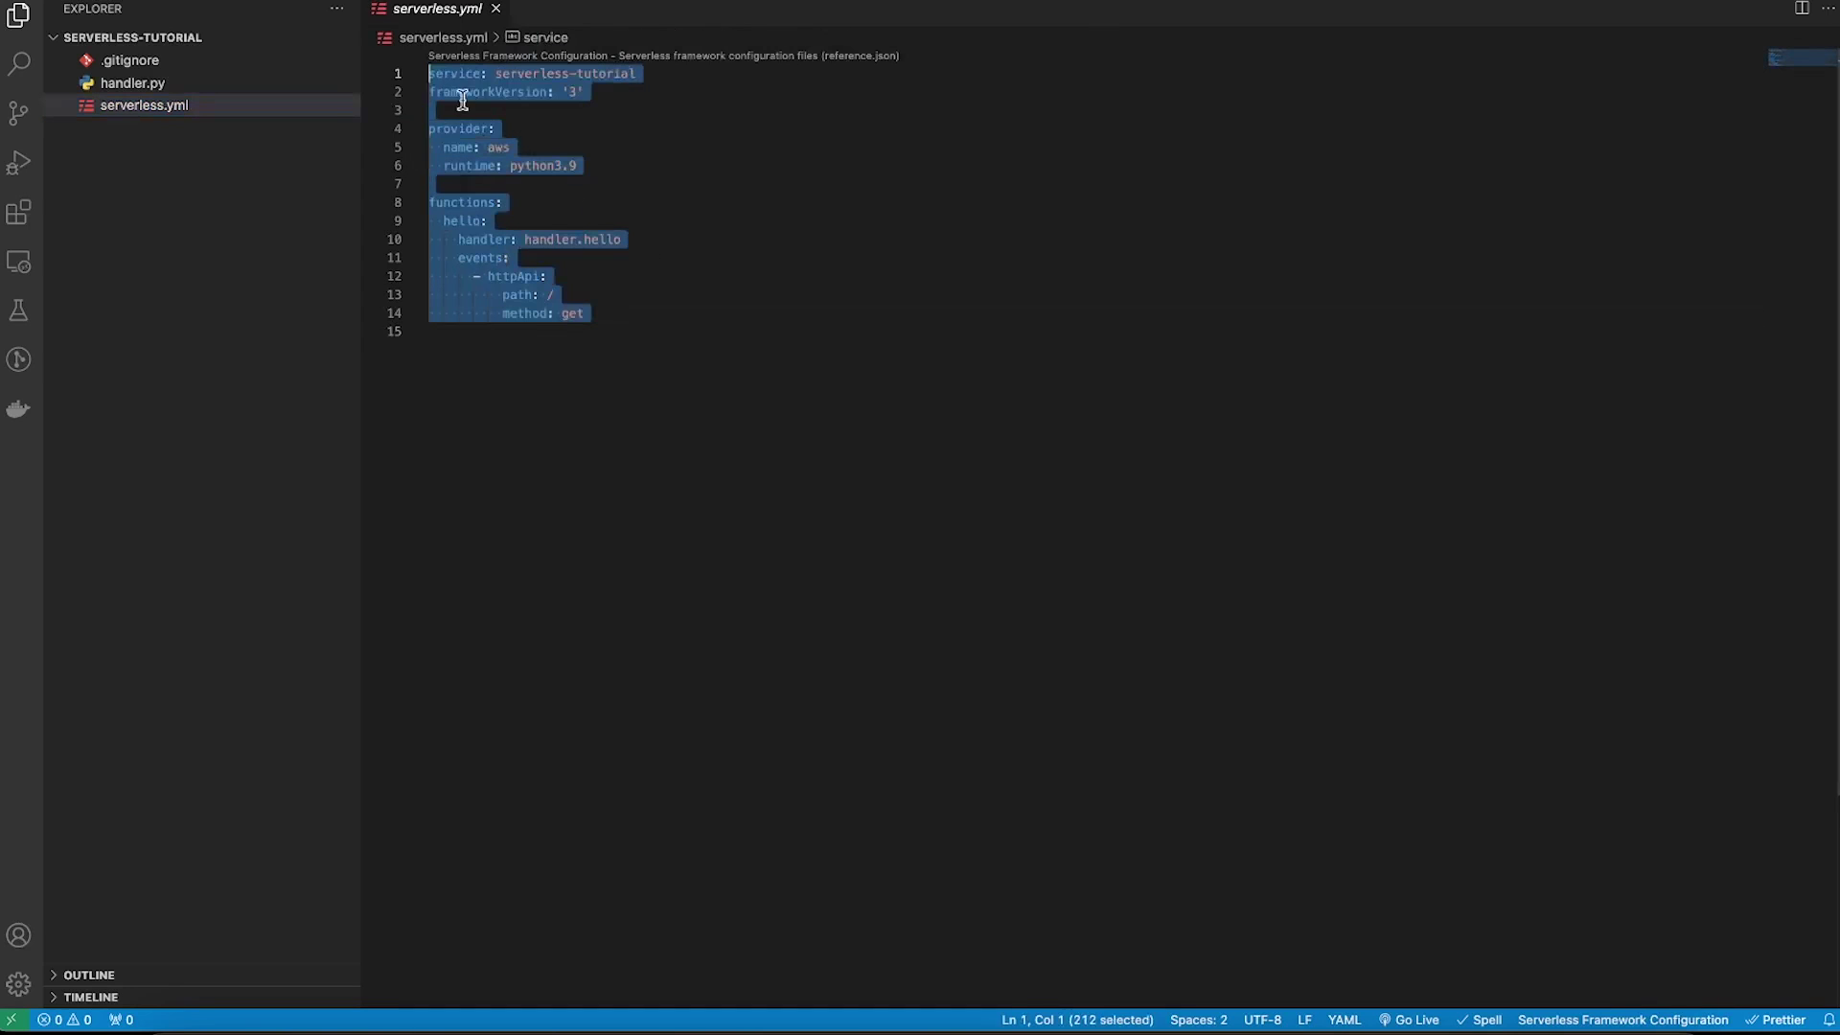
{"action": "left_click", "coordinate": [572, 205]}
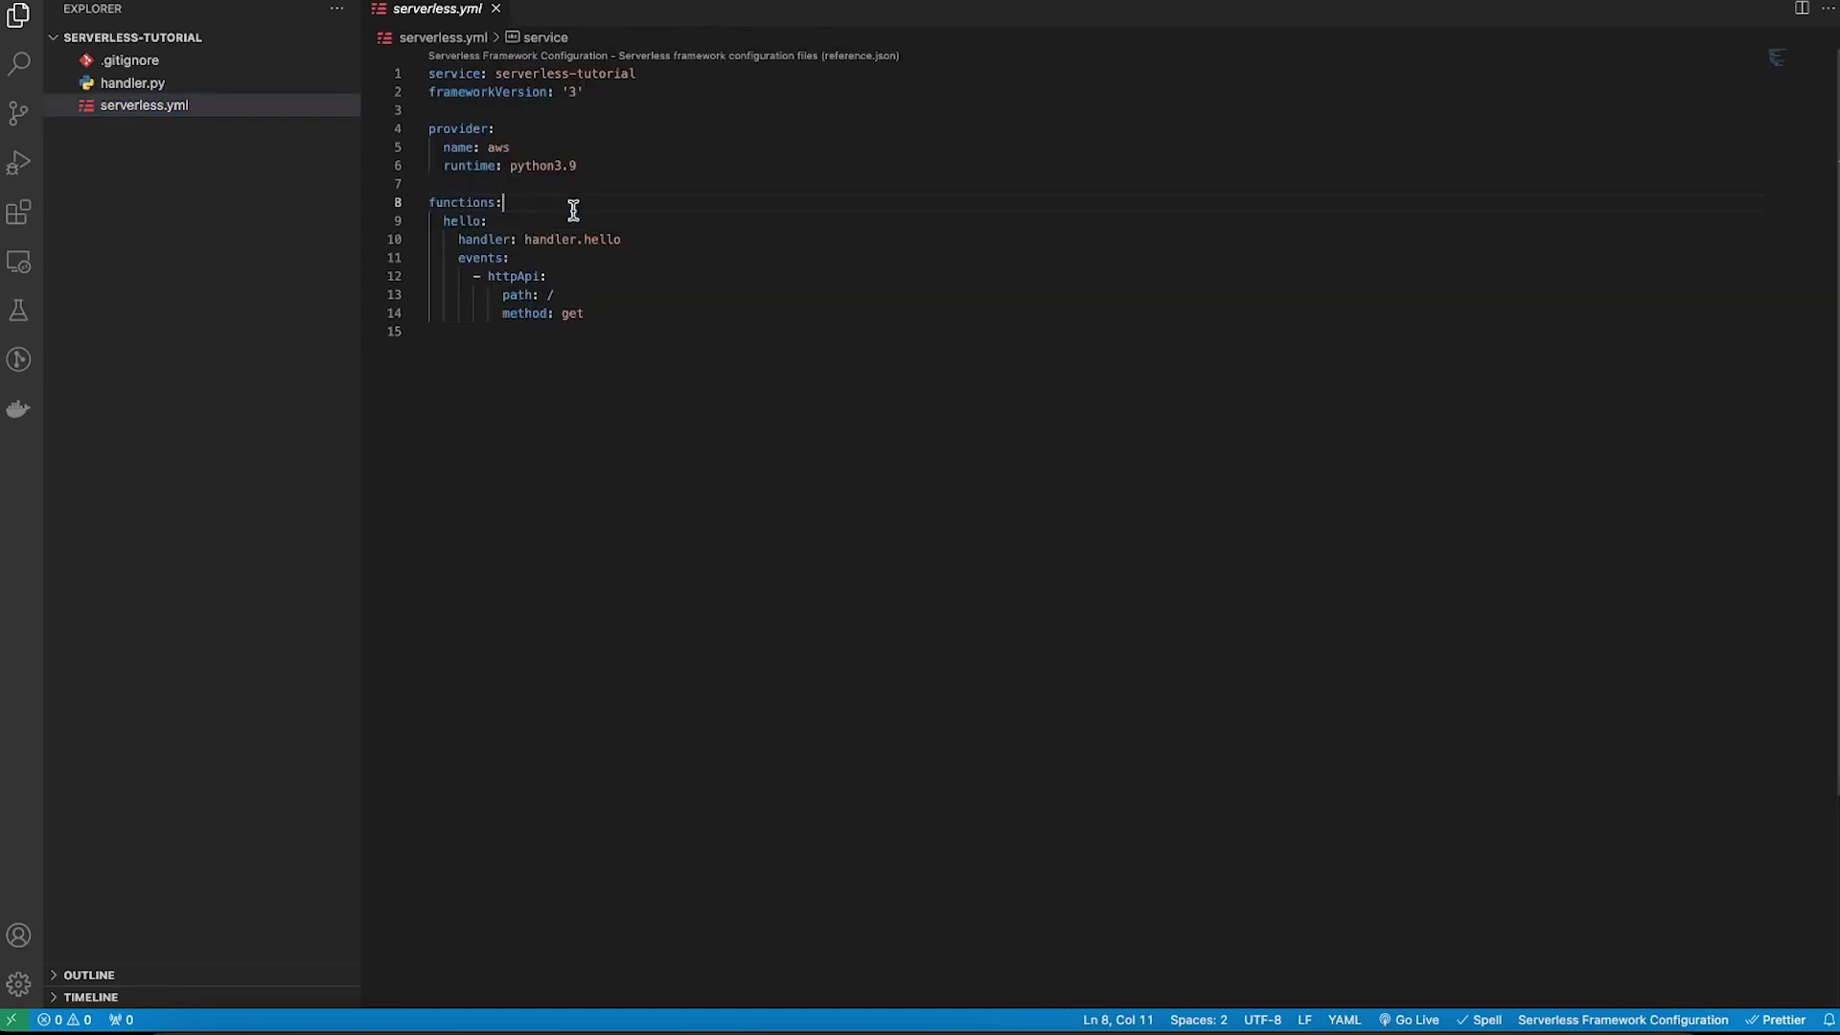
{"action": "left_click", "coordinate": [662, 219]}
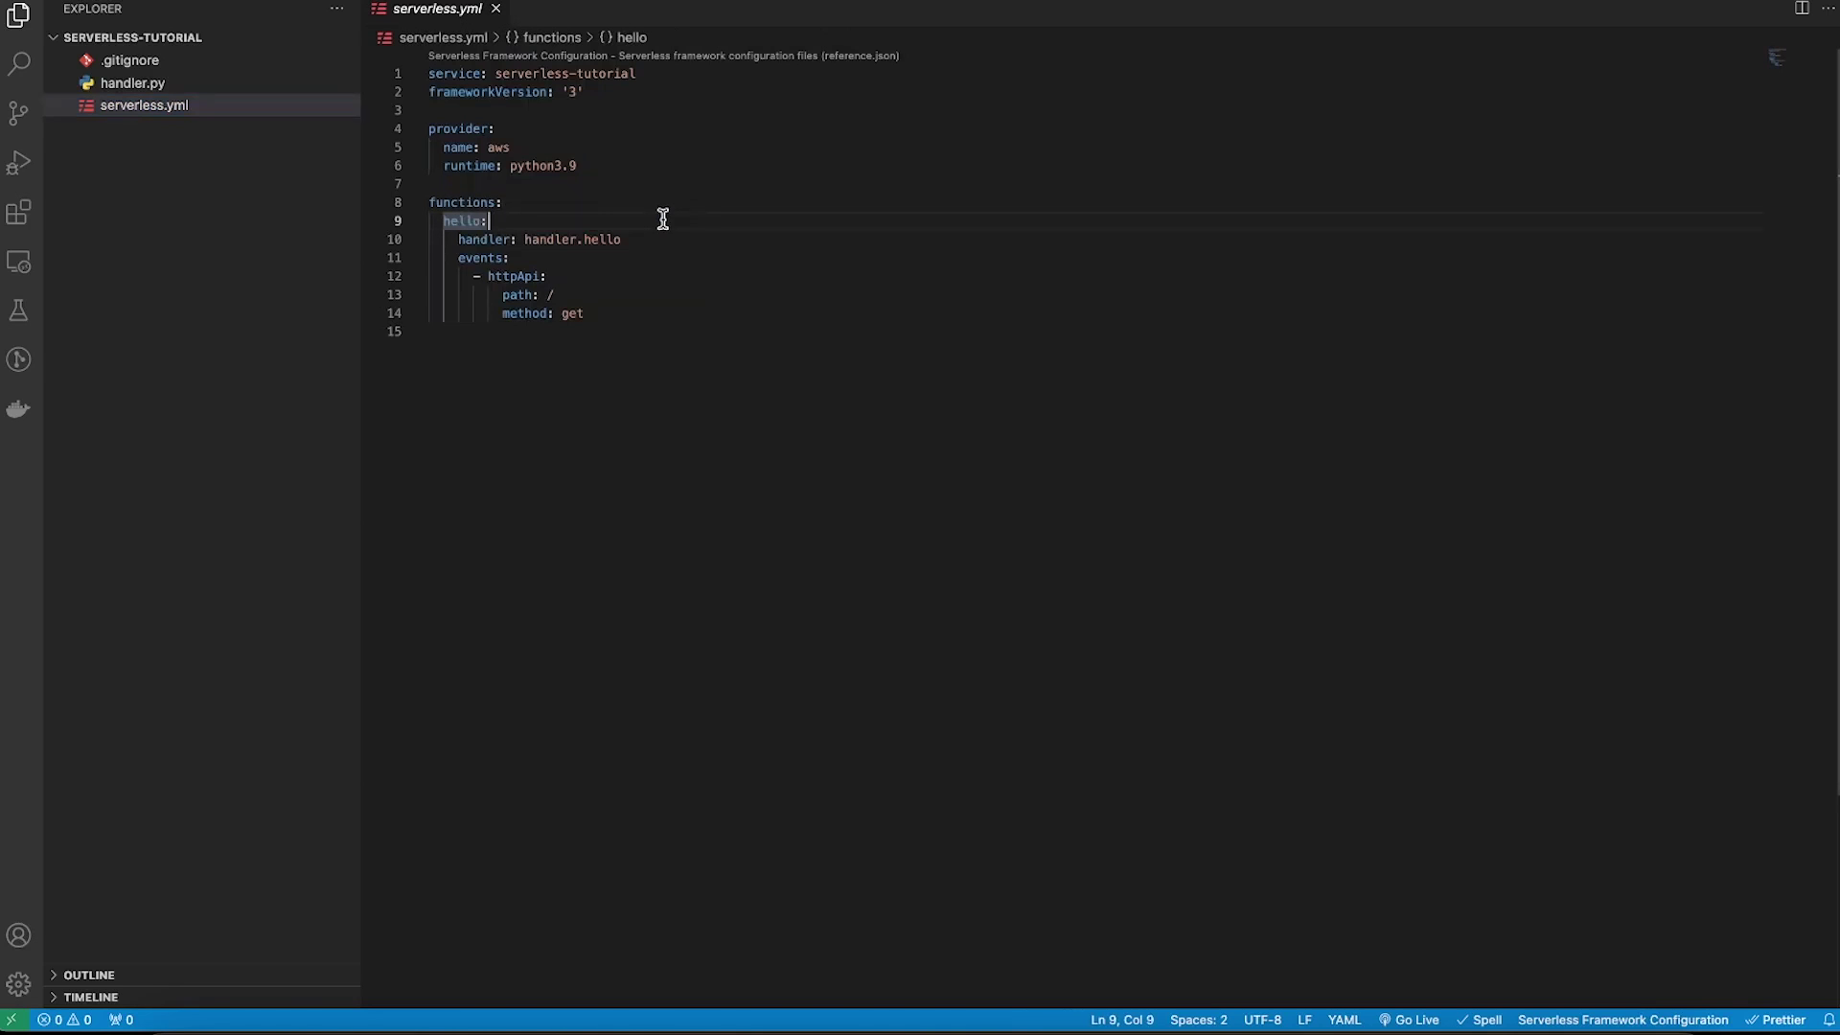
{"action": "left_click_drag", "start_coordinate": [484, 196], "coordinate": [518, 294]}
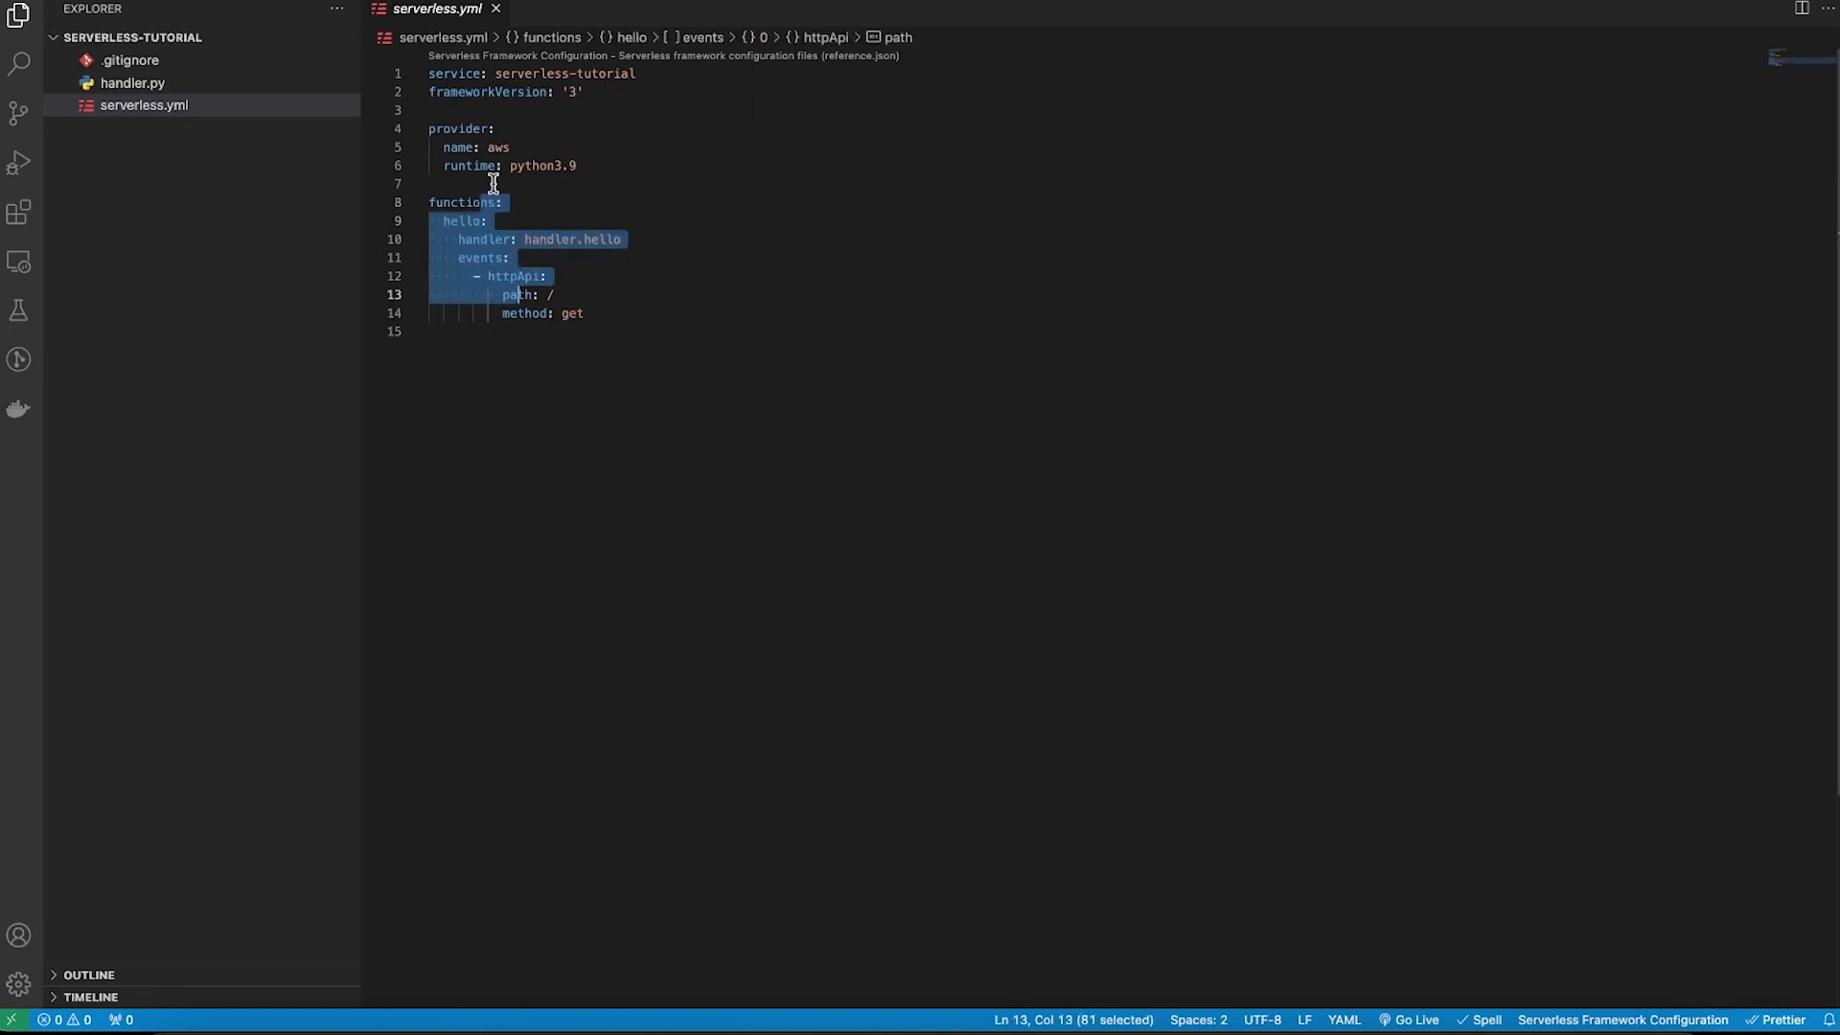
{"action": "left_click_drag", "start_coordinate": [458, 128], "coordinate": [450, 166]}
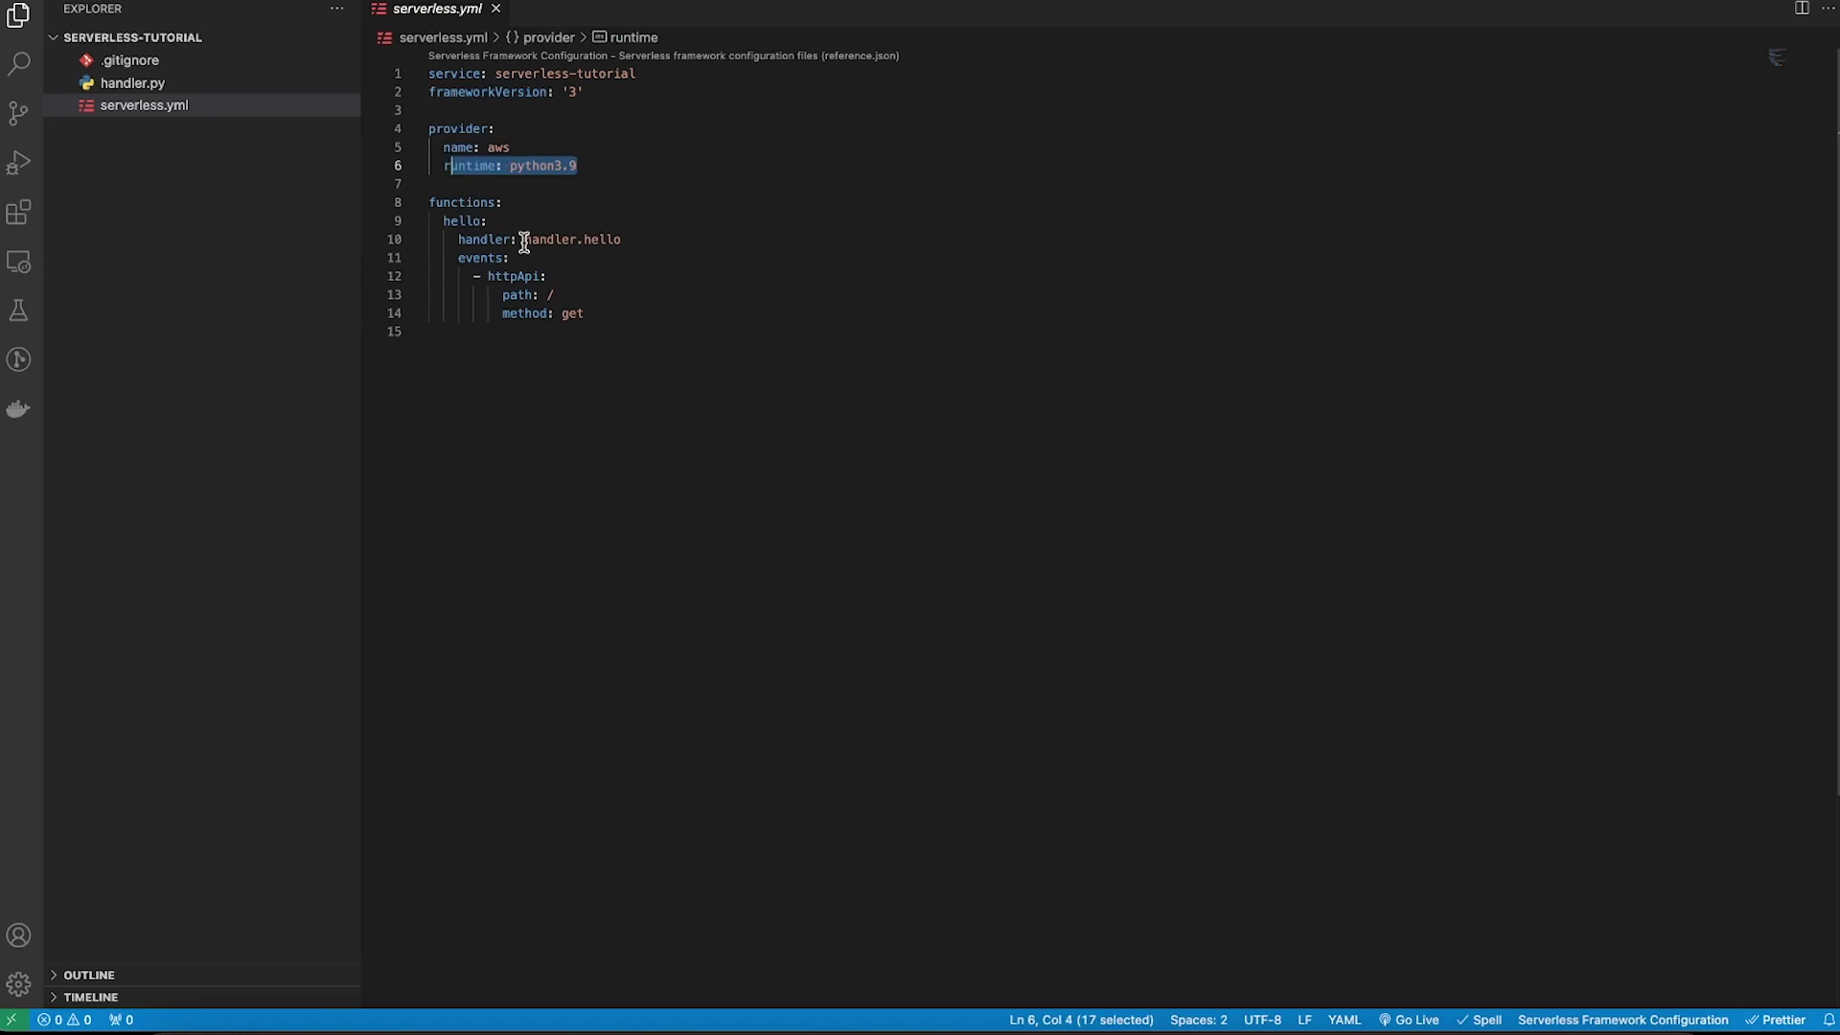
{"action": "left_click", "coordinate": [624, 185]}
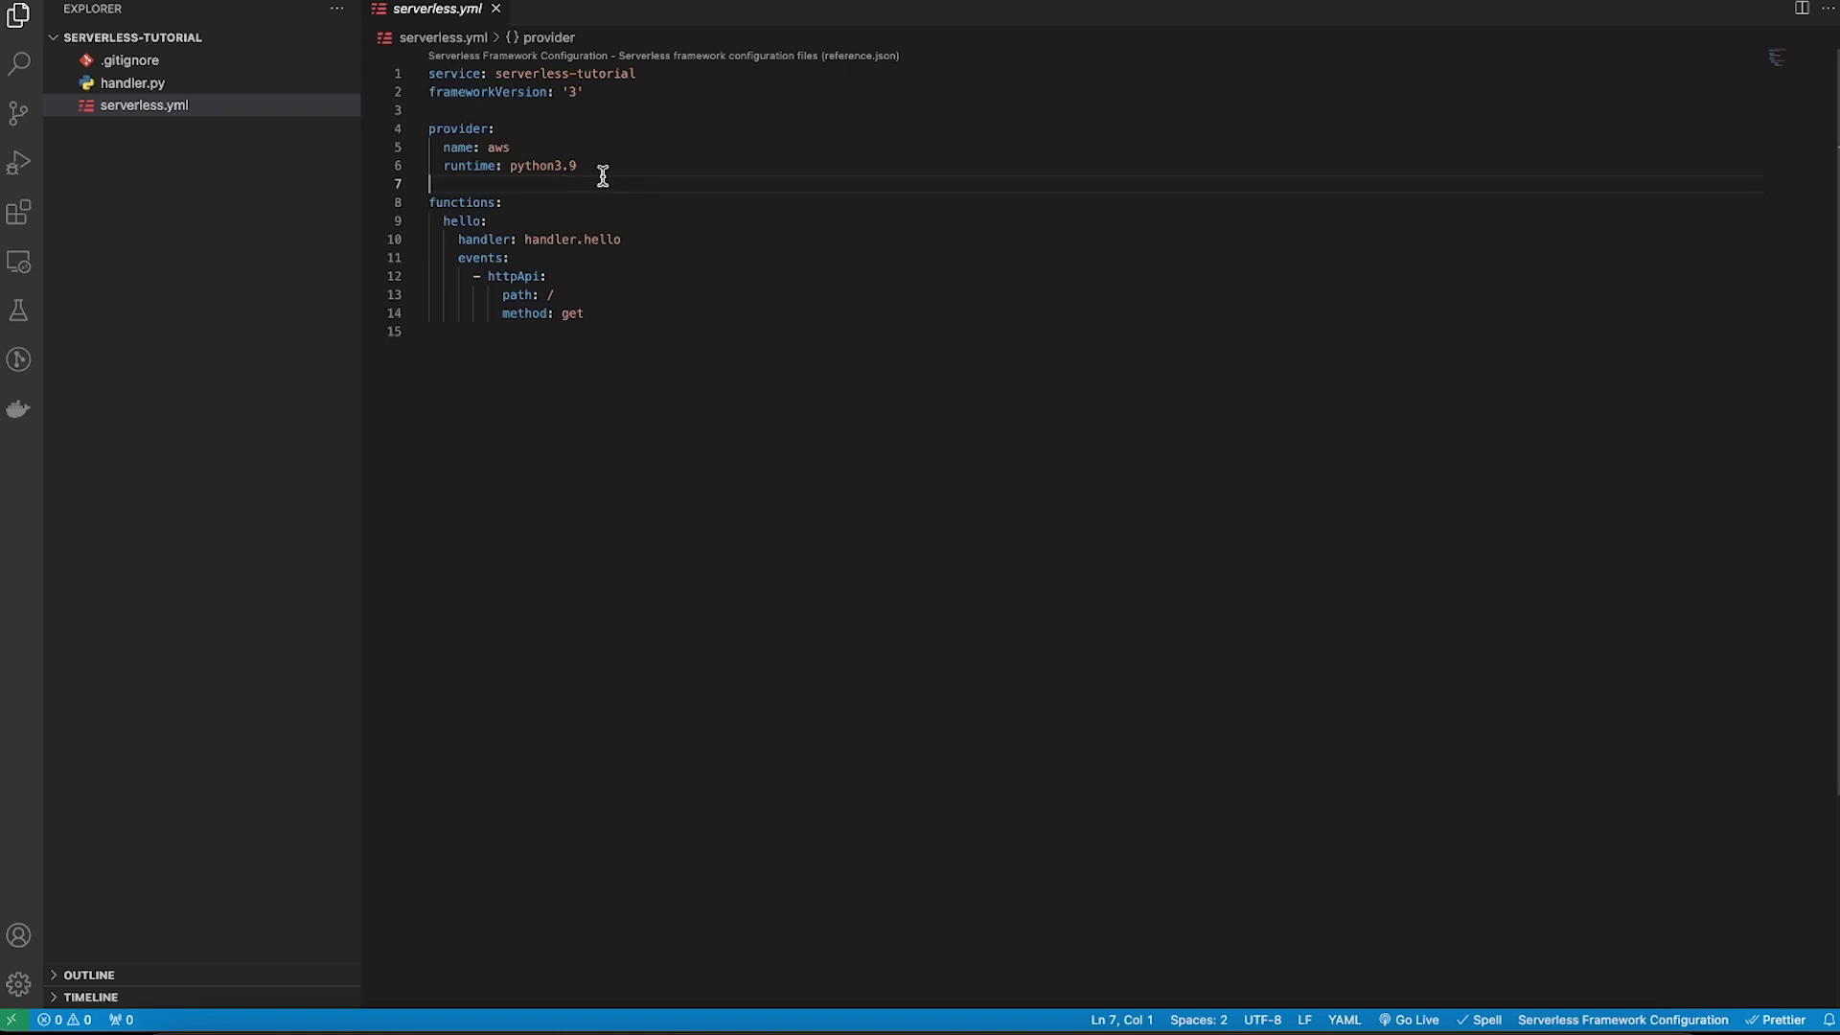
{"action": "left_click", "coordinate": [602, 170]}
{"action": "left_click_drag", "start_coordinate": [587, 92], "coordinate": [440, 86]}
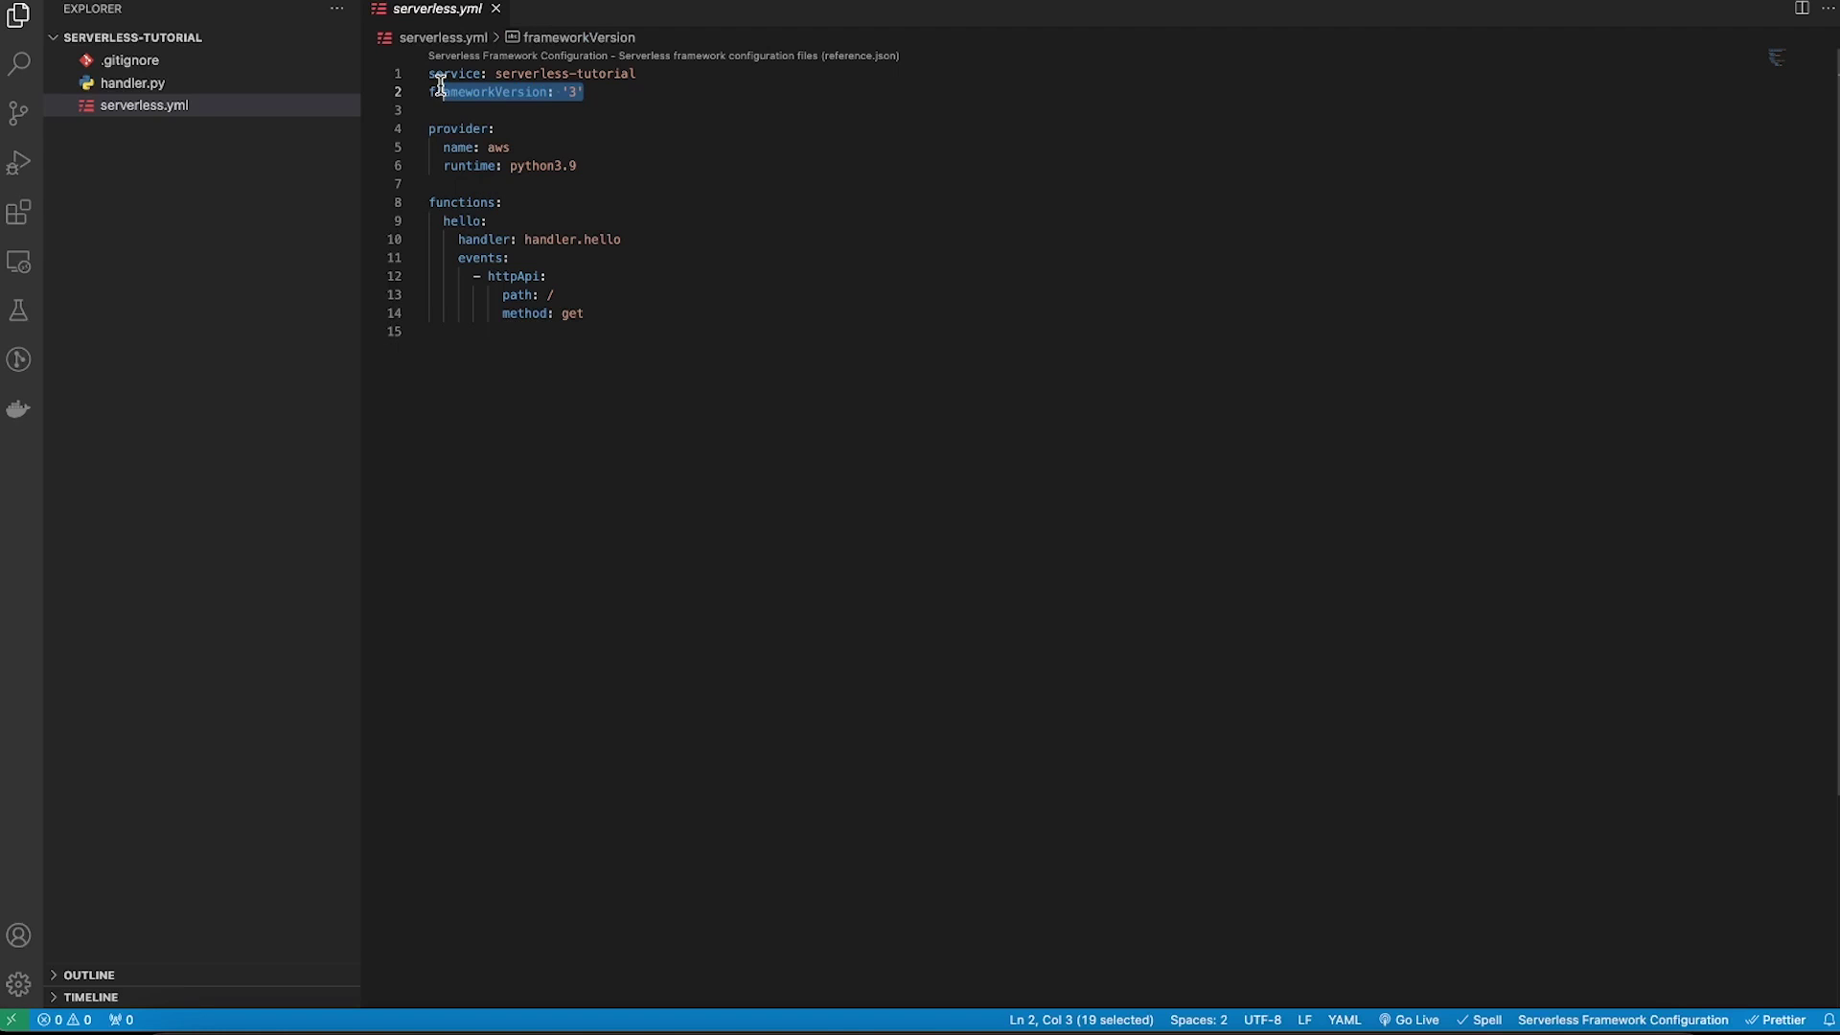
{"action": "left_click_drag", "start_coordinate": [706, 76], "coordinate": [420, 77]}
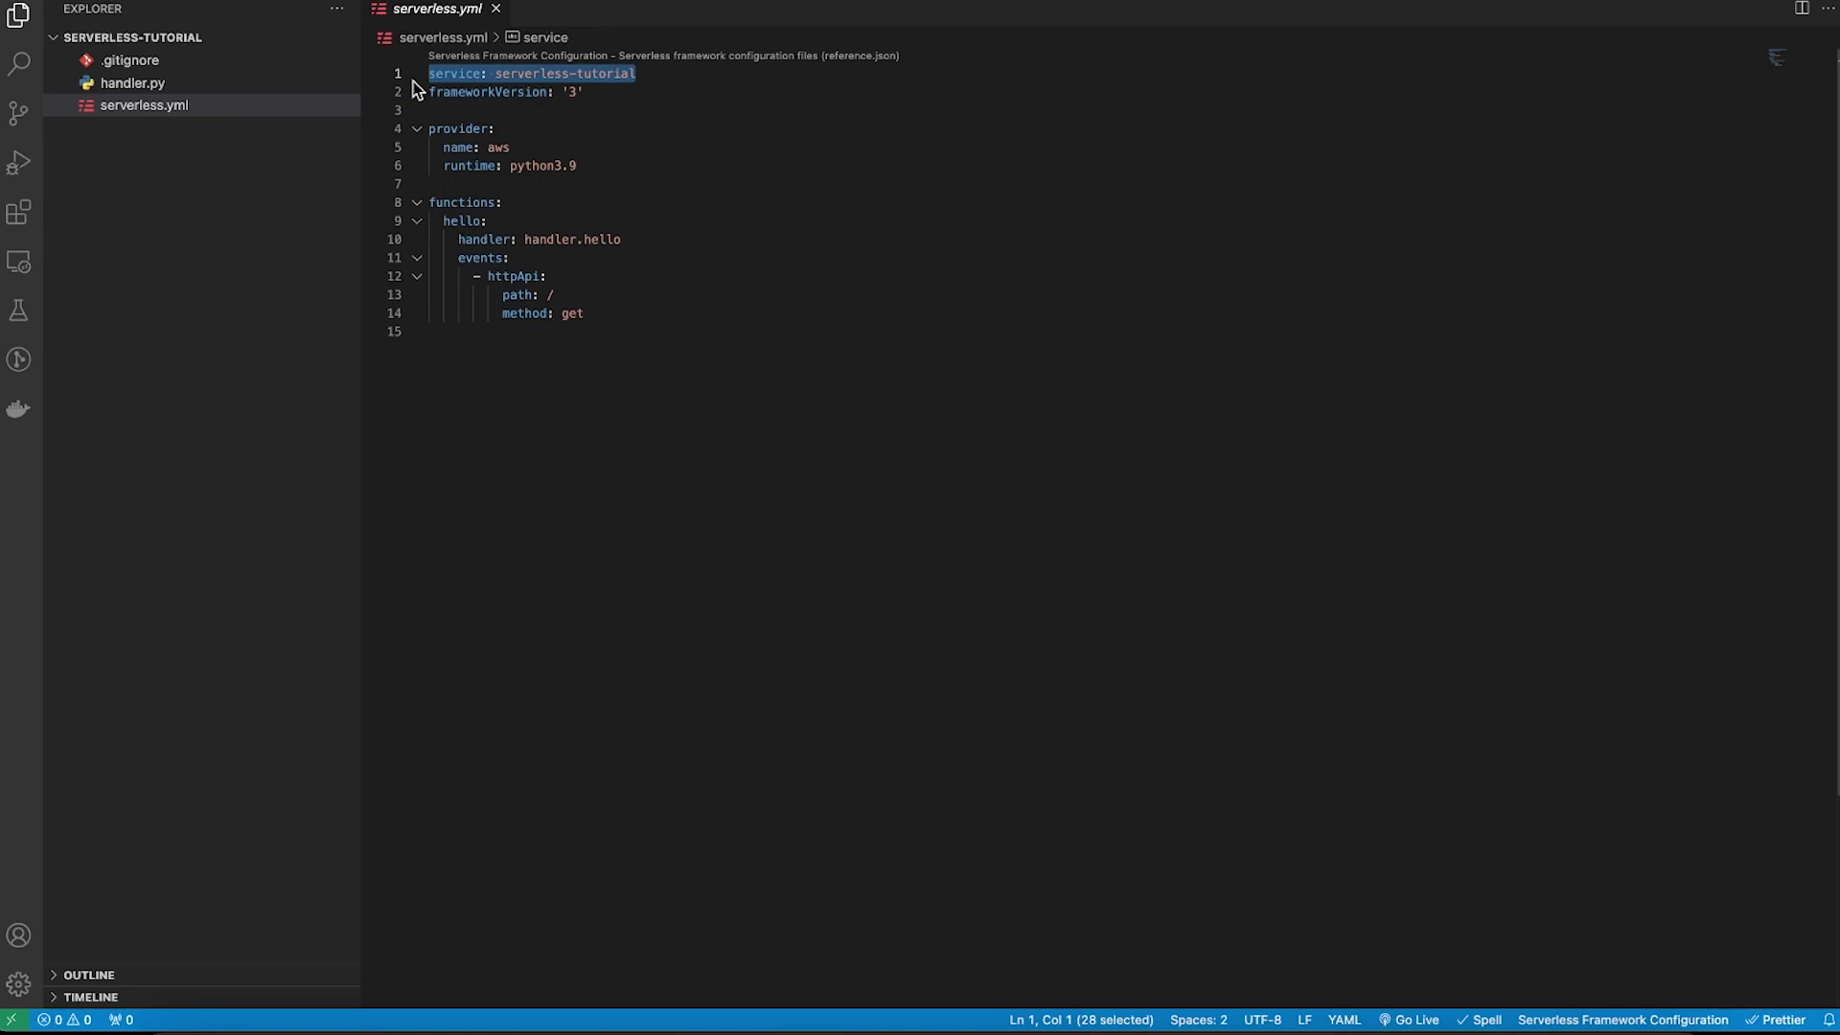
{"action": "left_click", "coordinate": [495, 202]}
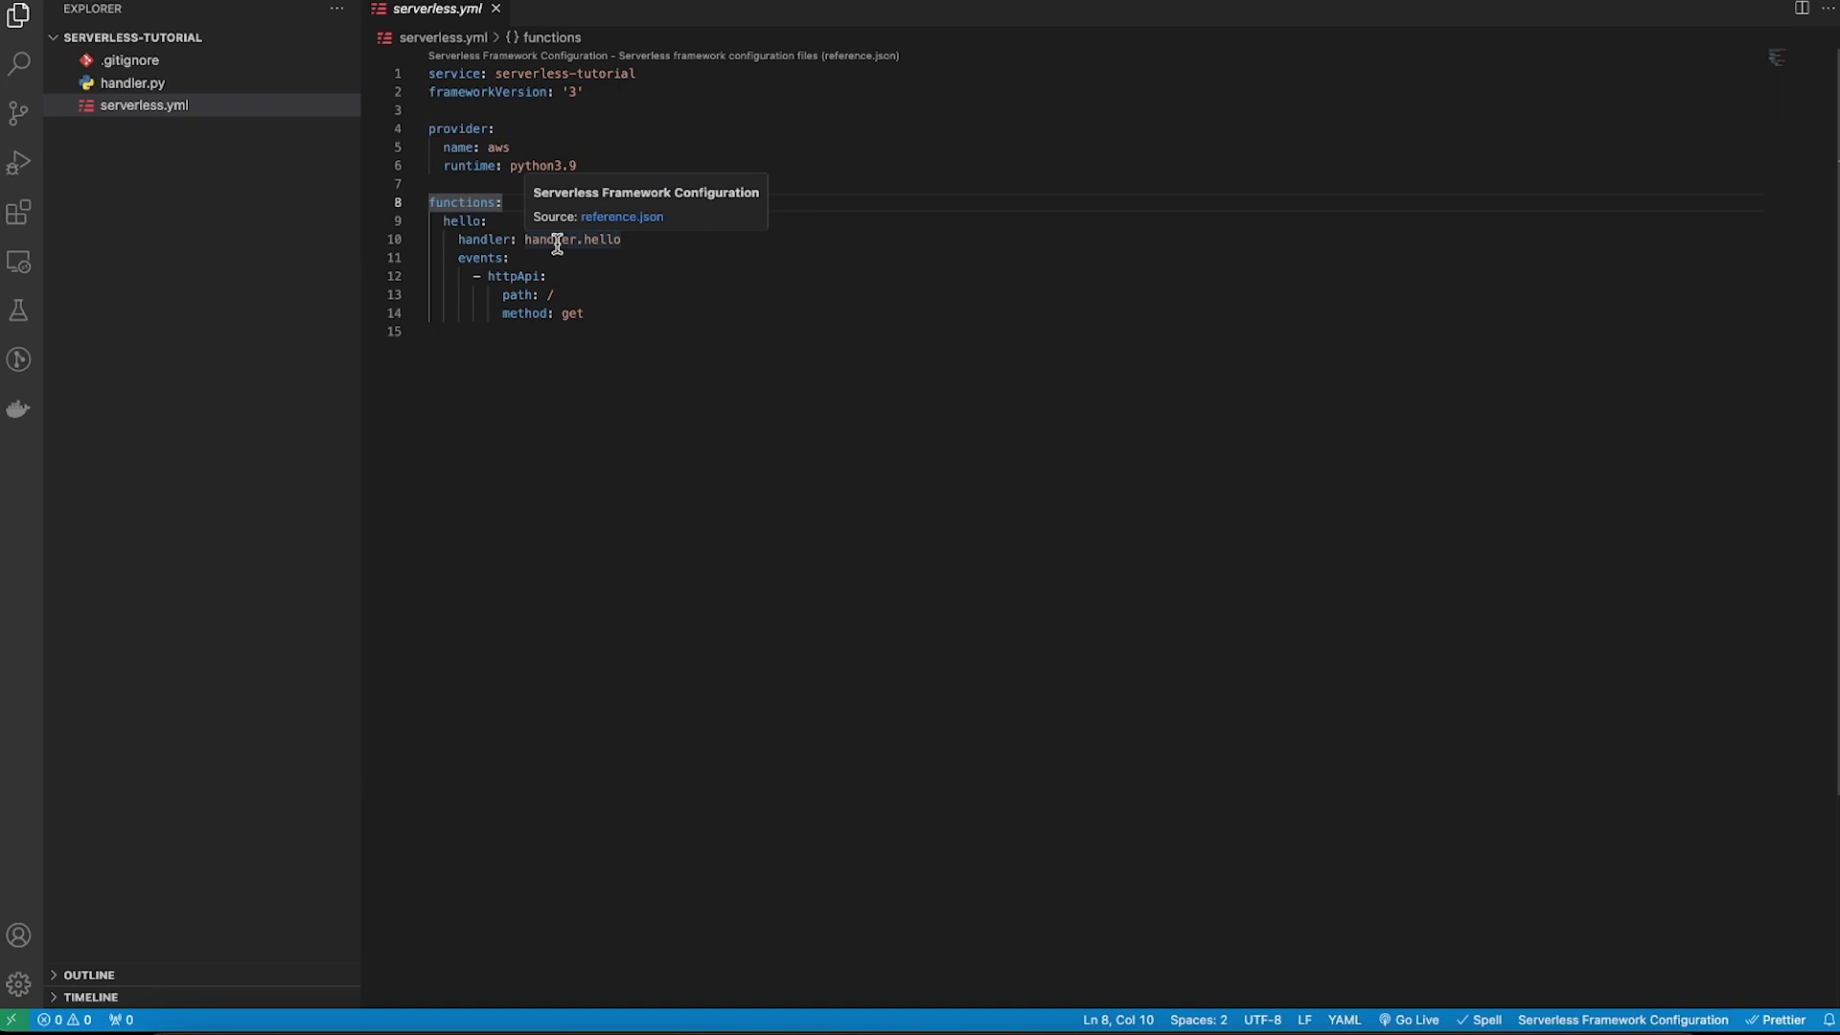
{"action": "left_click", "coordinate": [623, 427]}
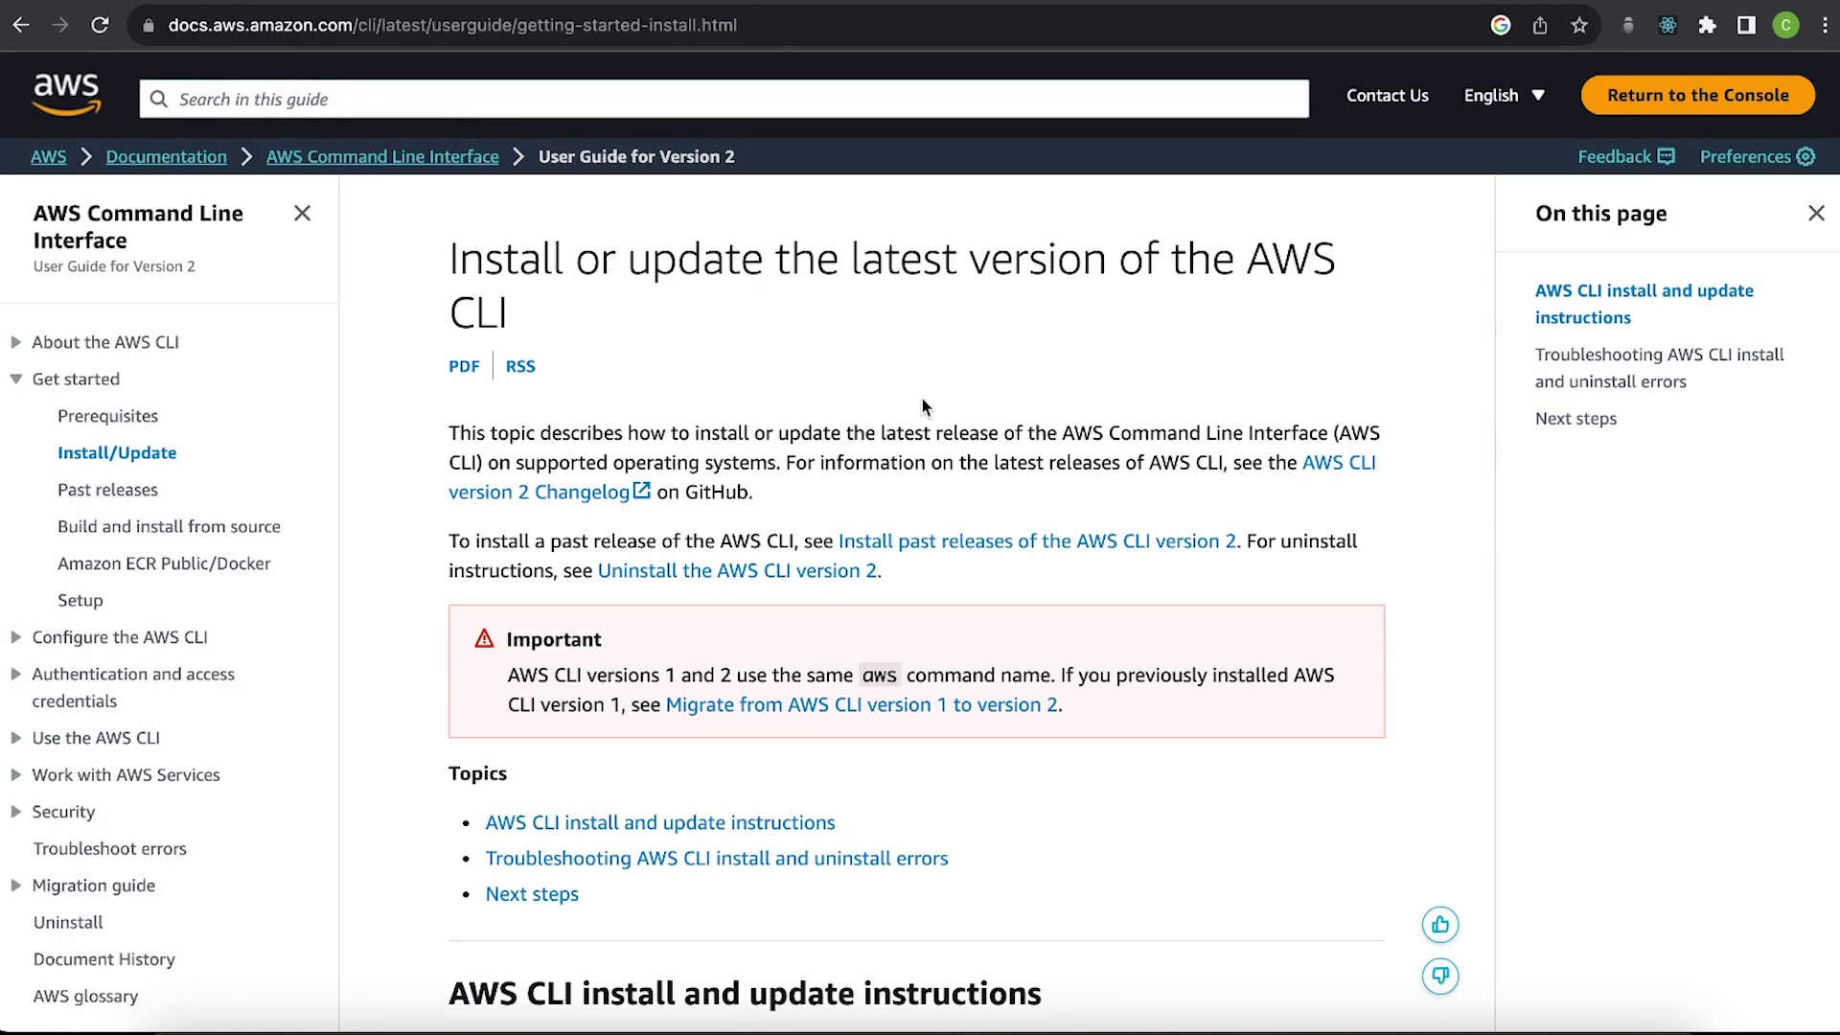
Expand the macOS instructions in the AWS CLI install guide and read the GUI installer steps and verification commands.
{"action": "scroll", "coordinate": [925, 407], "scroll_direction": "down", "scroll_amount": 8}
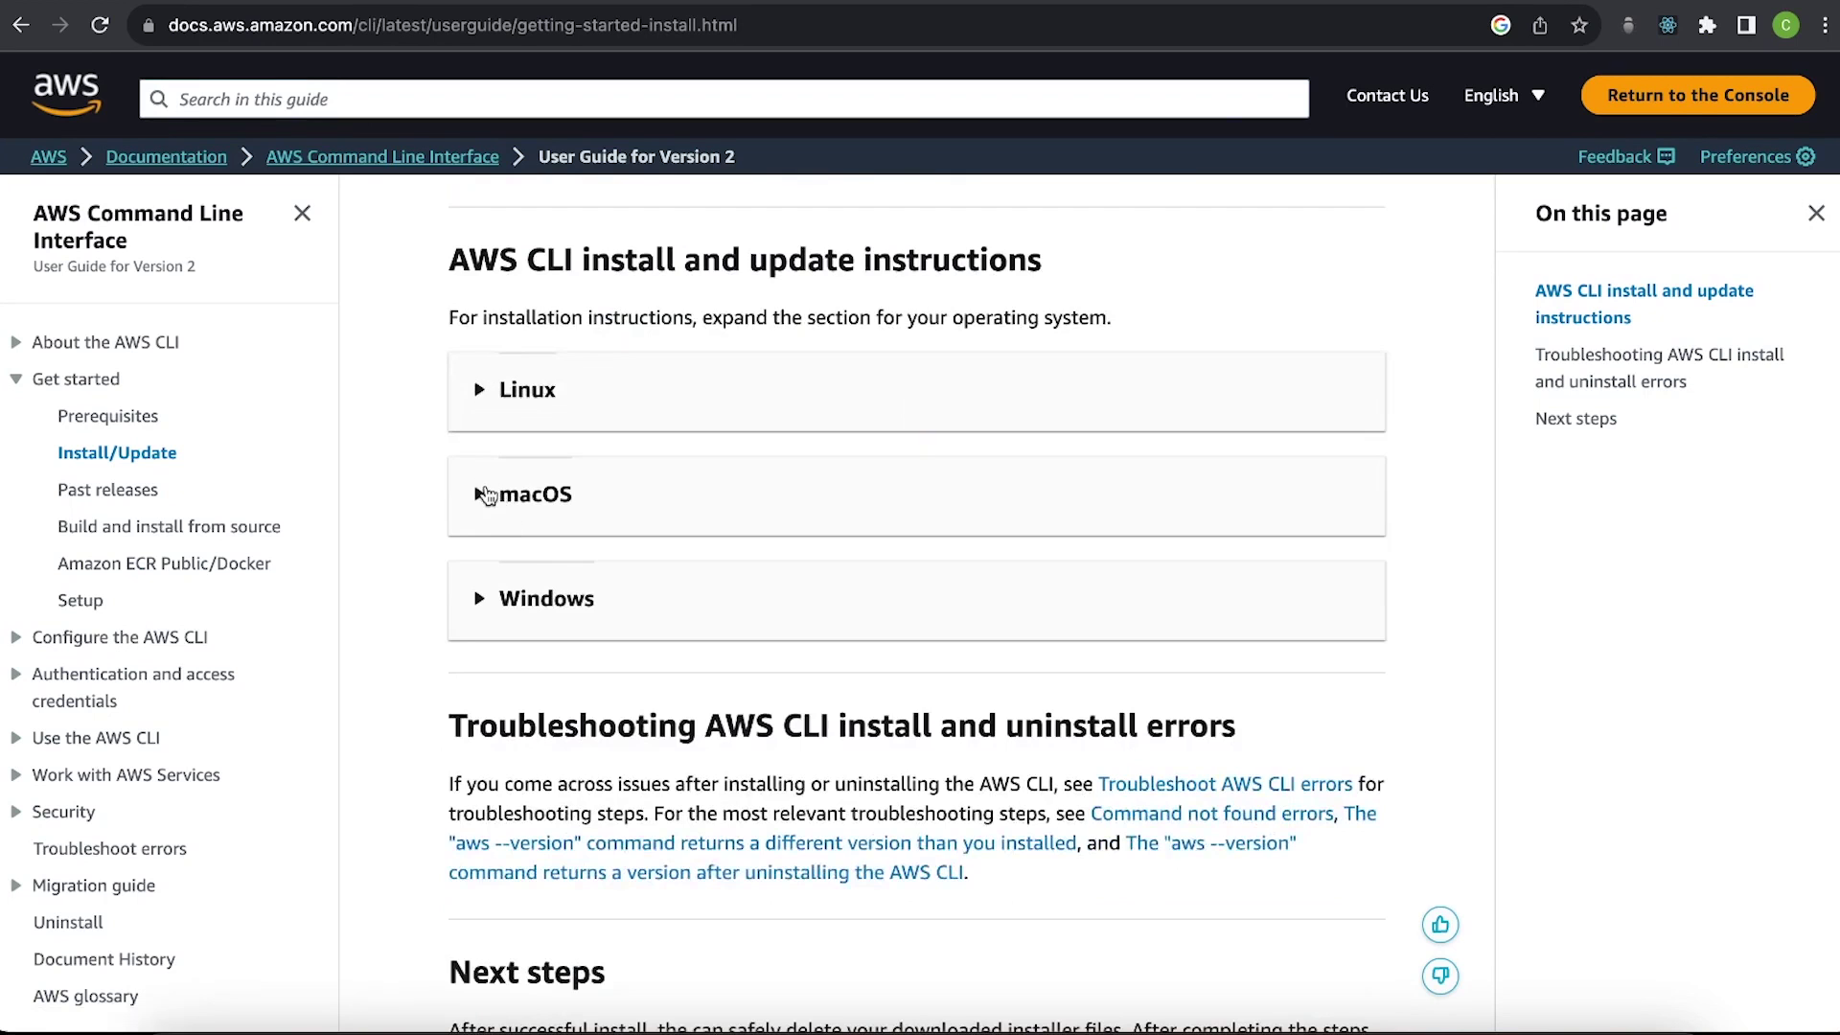
{"action": "left_click", "coordinate": [484, 495]}
{"action": "scroll", "coordinate": [626, 633], "scroll_direction": "down", "scroll_amount": 7}
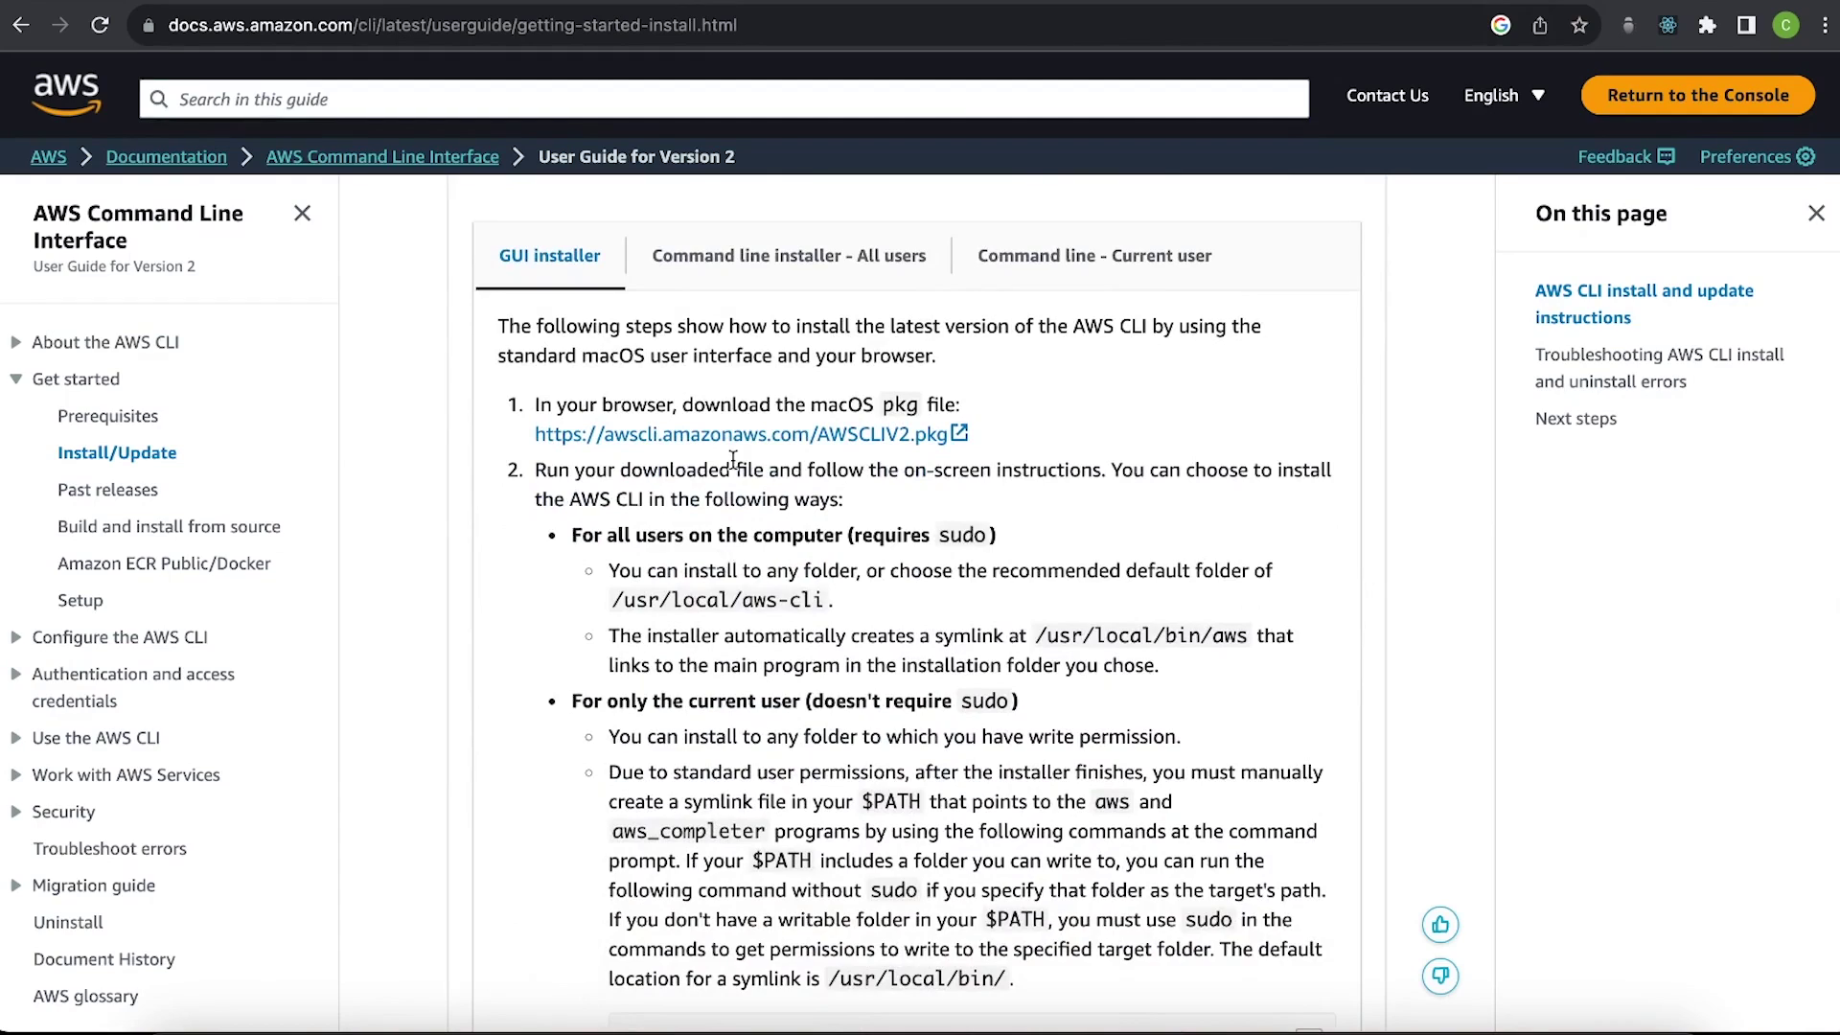
{"action": "scroll", "coordinate": [755, 557], "scroll_direction": "down", "scroll_amount": 2}
{"action": "scroll", "coordinate": [754, 558], "scroll_direction": "down", "scroll_amount": 1}
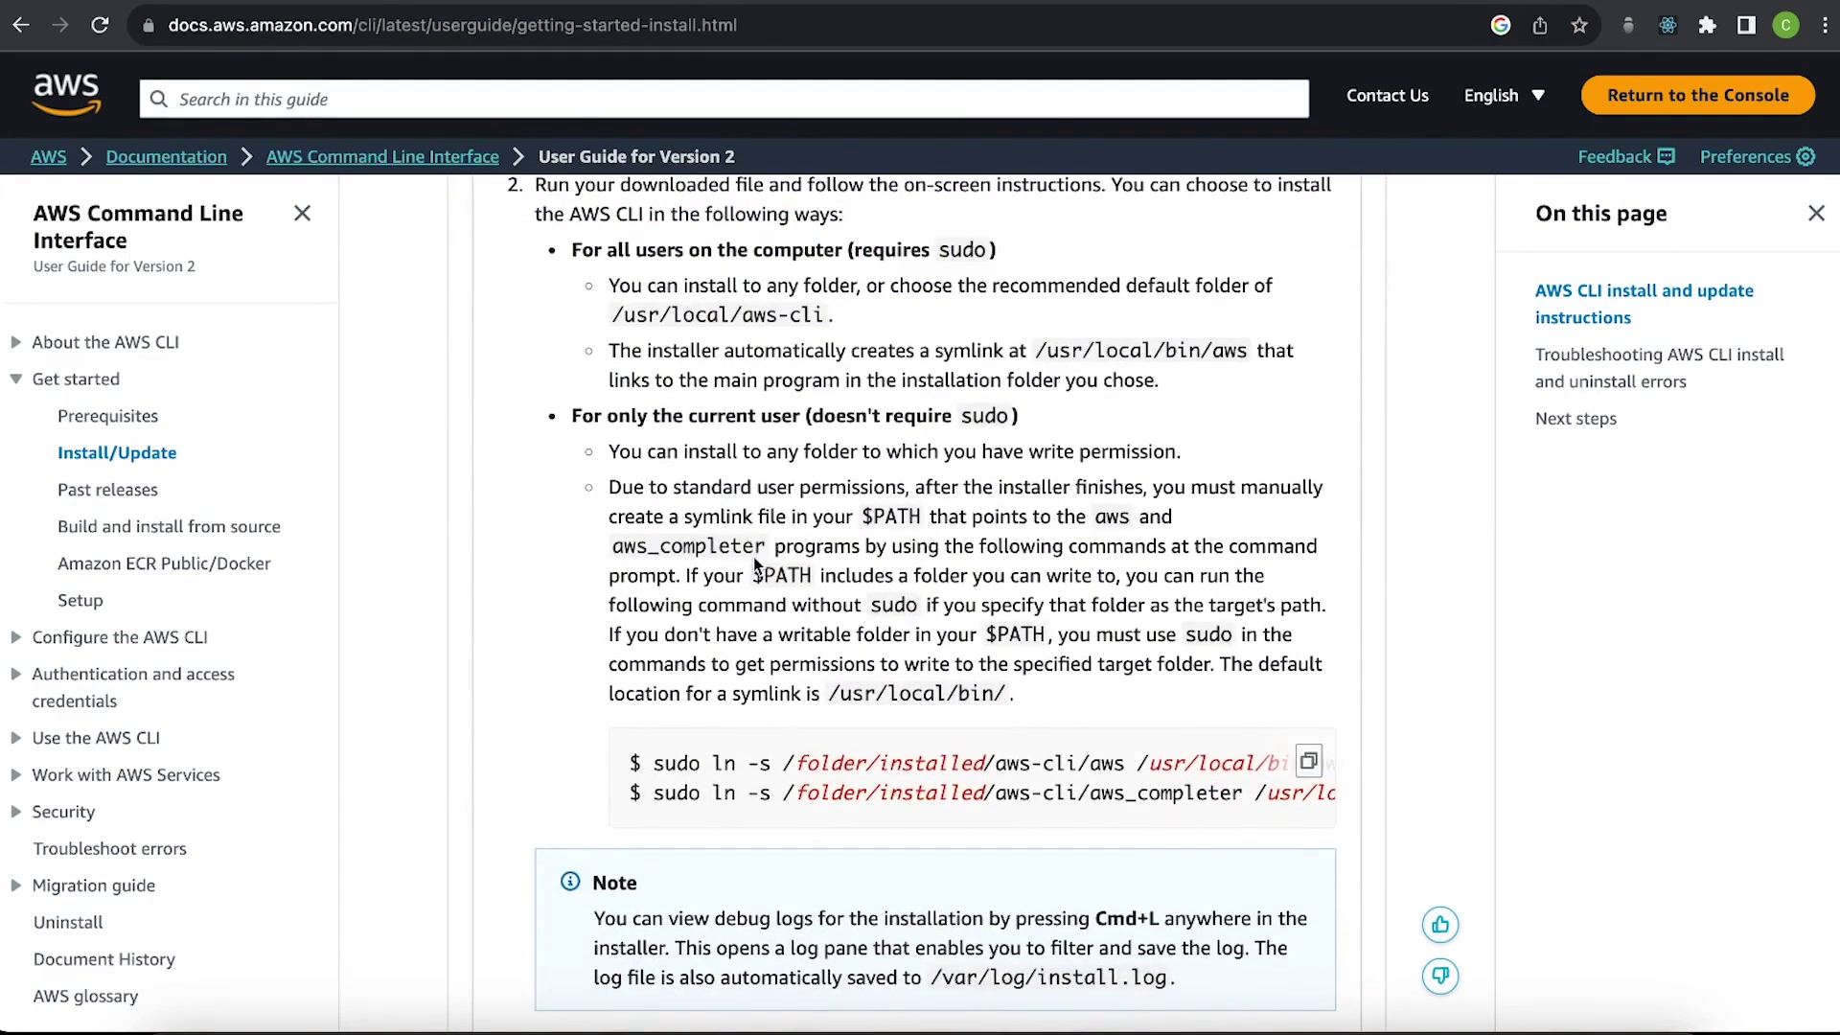
{"action": "scroll", "coordinate": [753, 555], "scroll_direction": "down", "scroll_amount": 4}
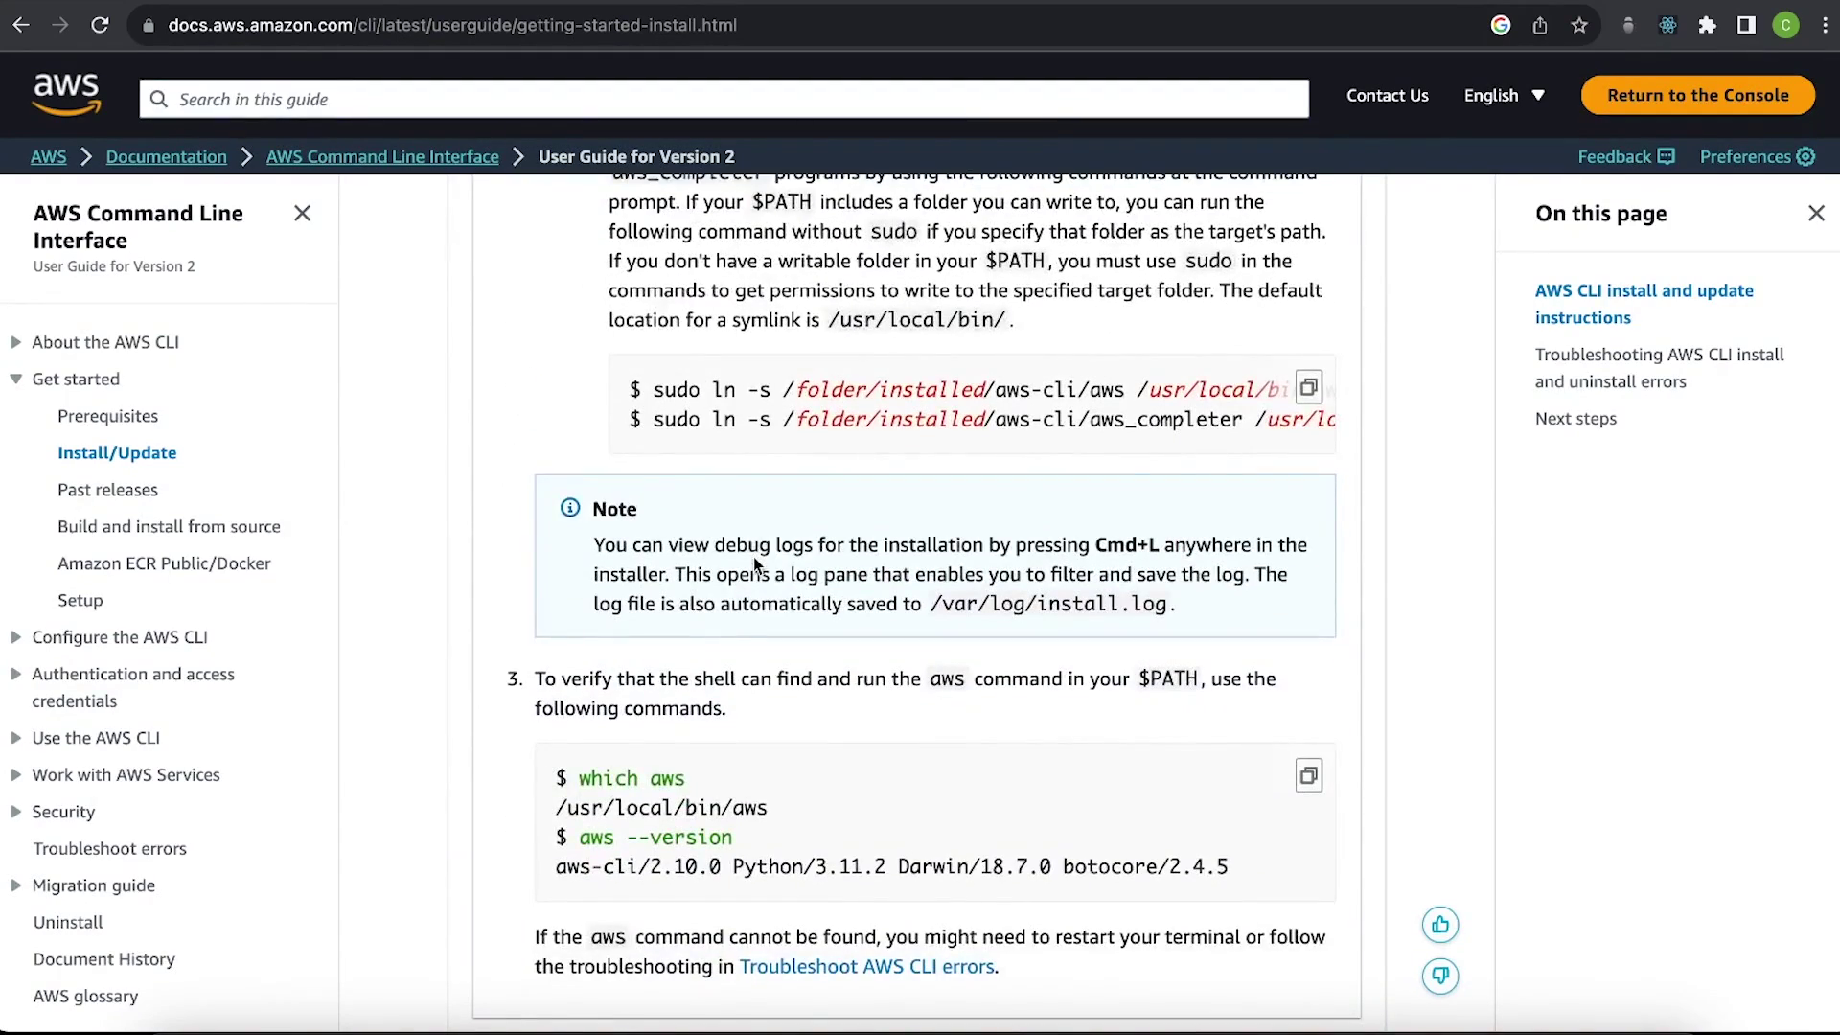
{"action": "scroll", "coordinate": [753, 556], "scroll_direction": "down", "scroll_amount": 2}
{"action": "scroll", "coordinate": [754, 556], "scroll_direction": "up", "scroll_amount": 7}
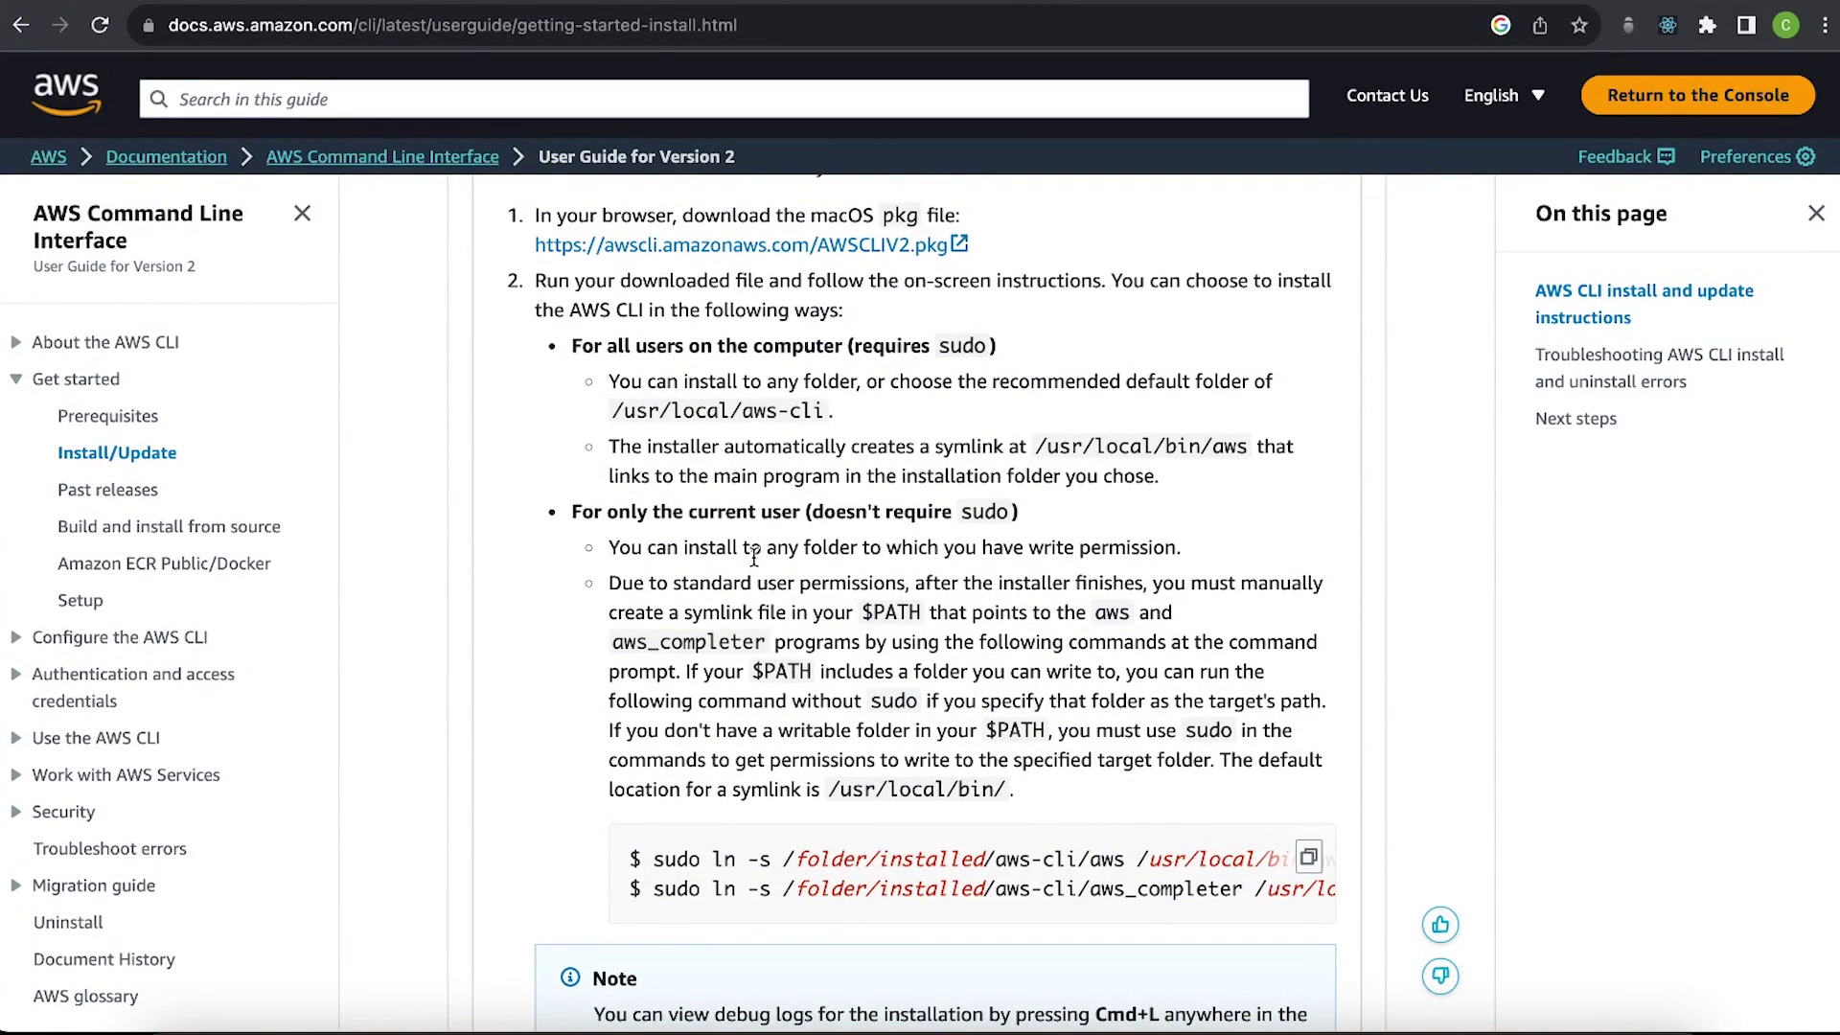
Switch to the terminal and run aws to check that the AWS CLI is installed.
{"action": "key", "text": "super+Tab"}
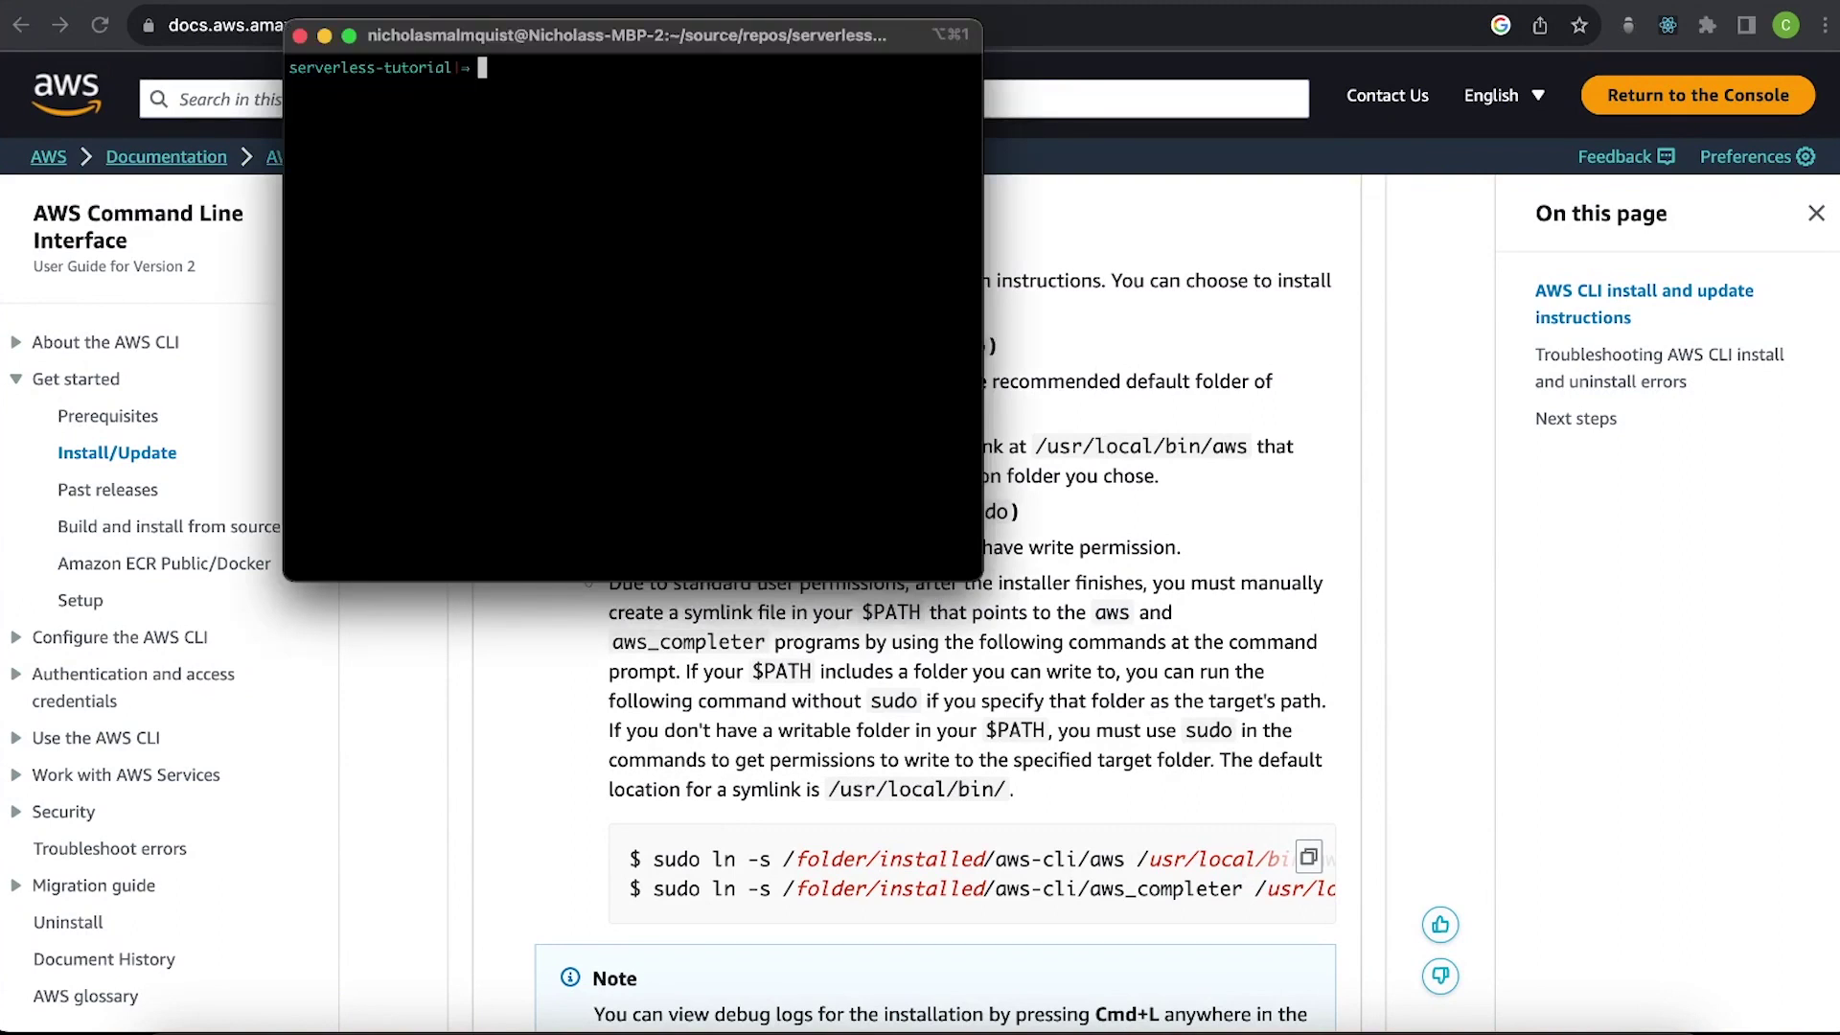
{"action": "type", "text": "aws"}
{"action": "key", "text": "Return"}
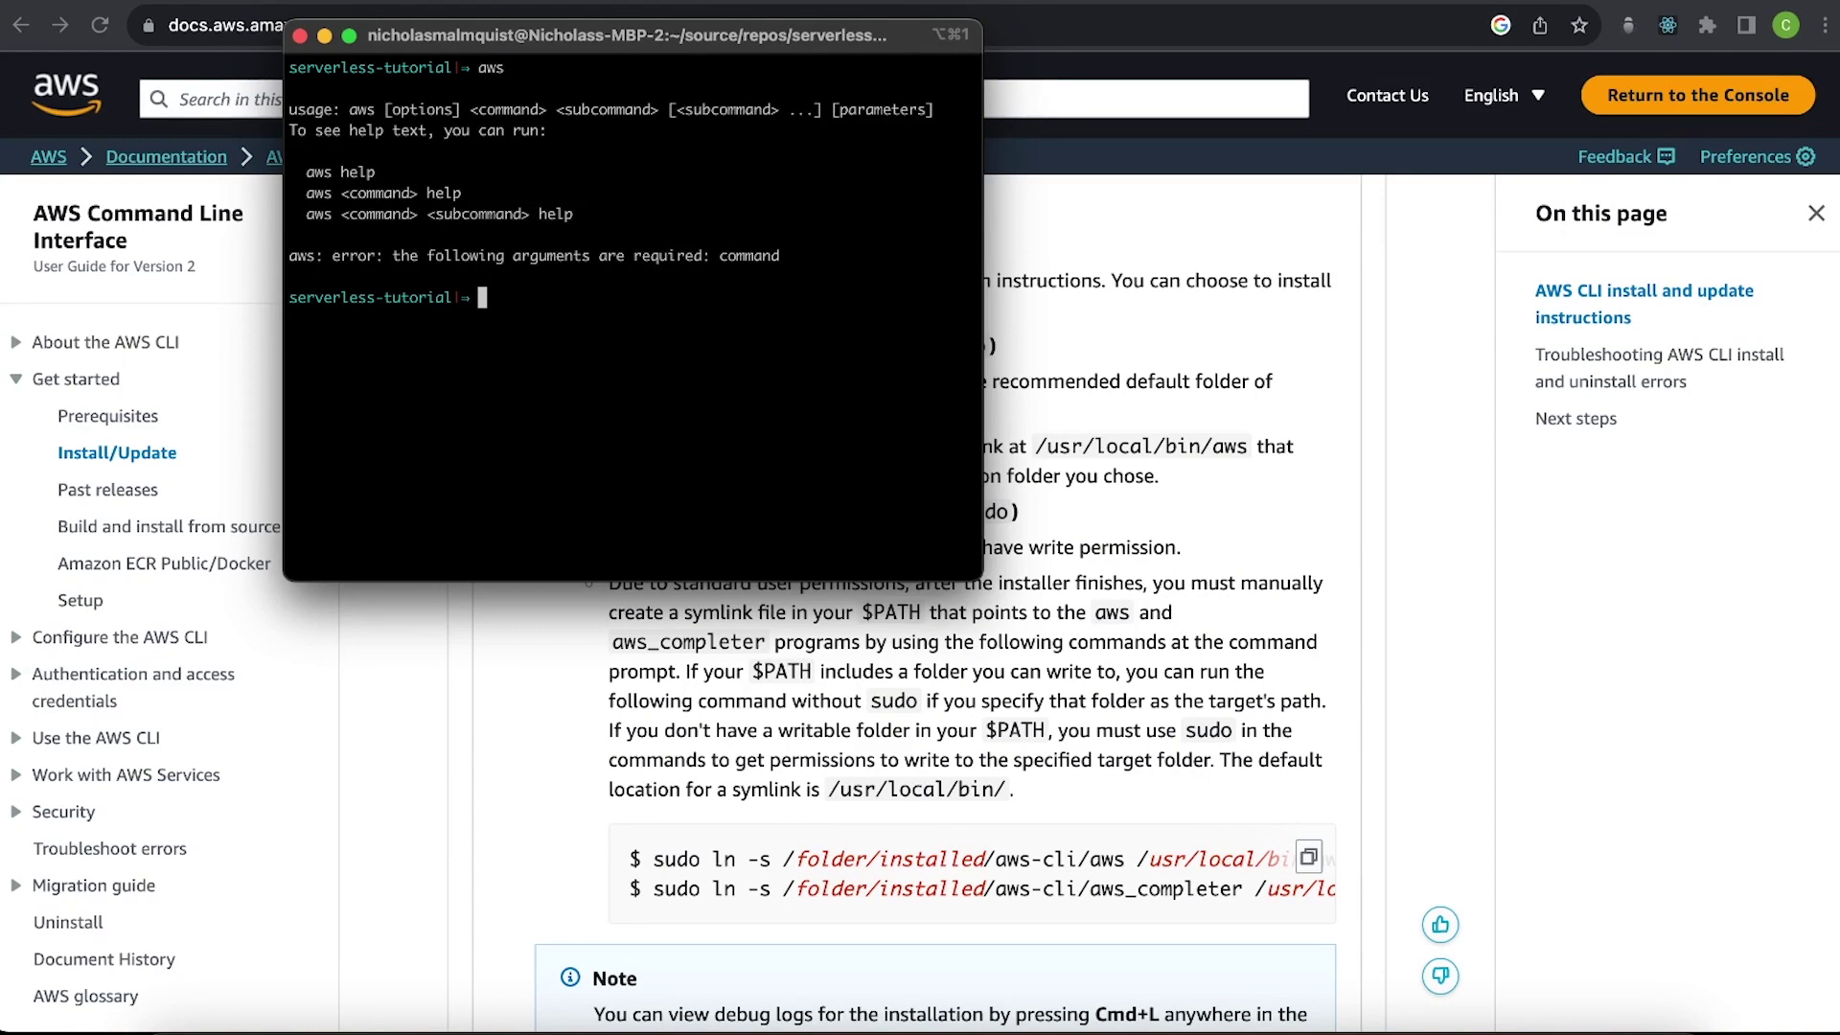
Run aws configure, keeping the stored access key ID, secret access key, default region and output format.
{"action": "type", "text": "aws configure"}
{"action": "key", "text": "Return"}
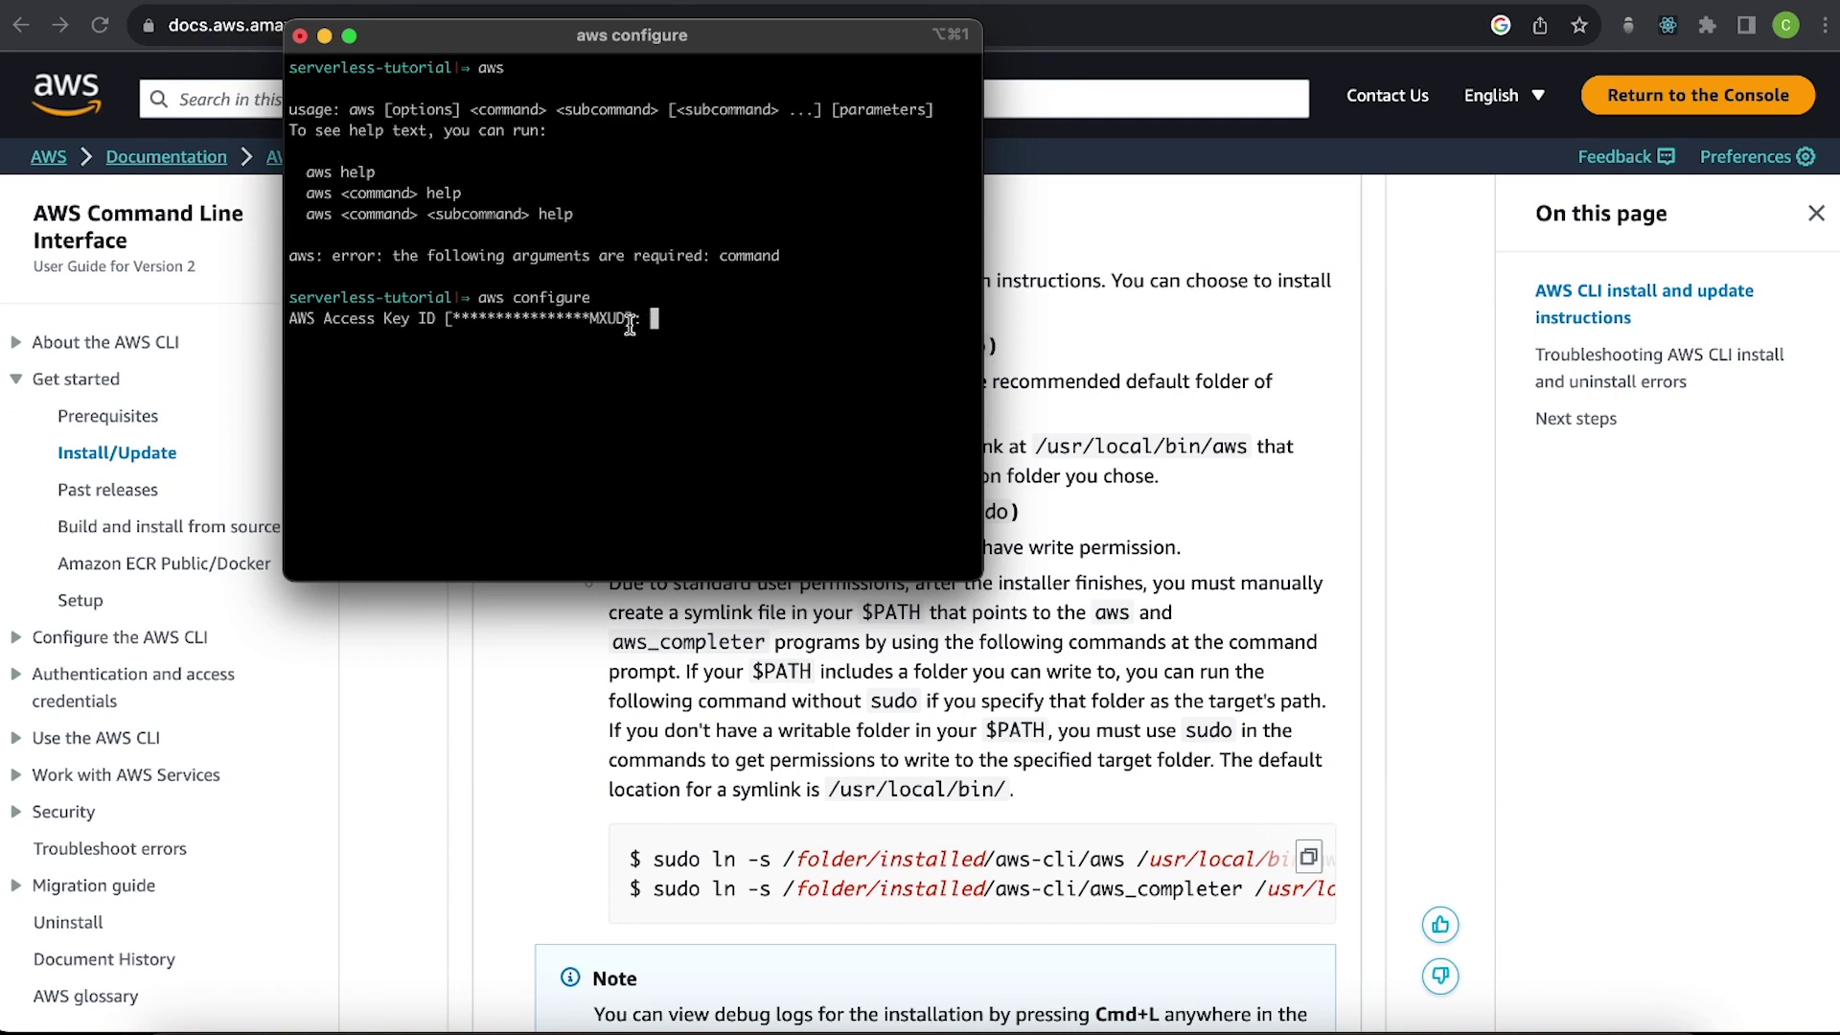
{"action": "left_click_drag", "start_coordinate": [642, 319], "coordinate": [438, 326]}
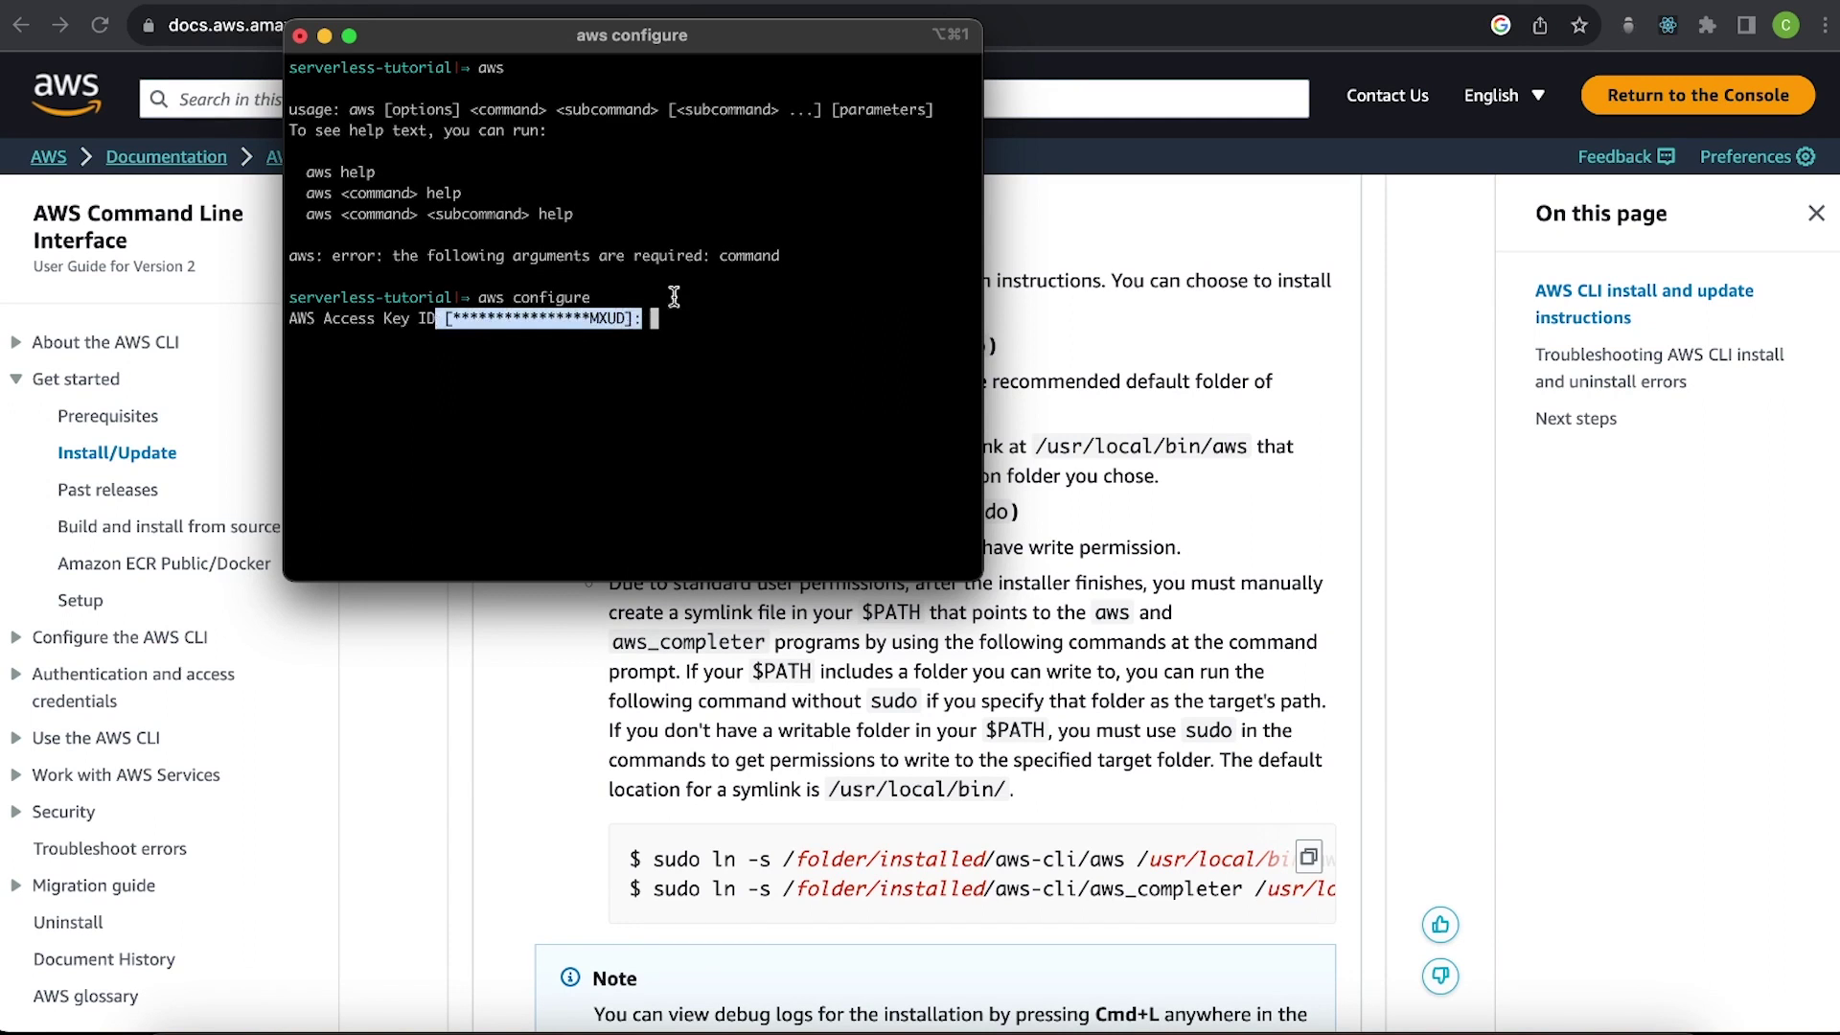
{"action": "left_click", "coordinate": [668, 326]}
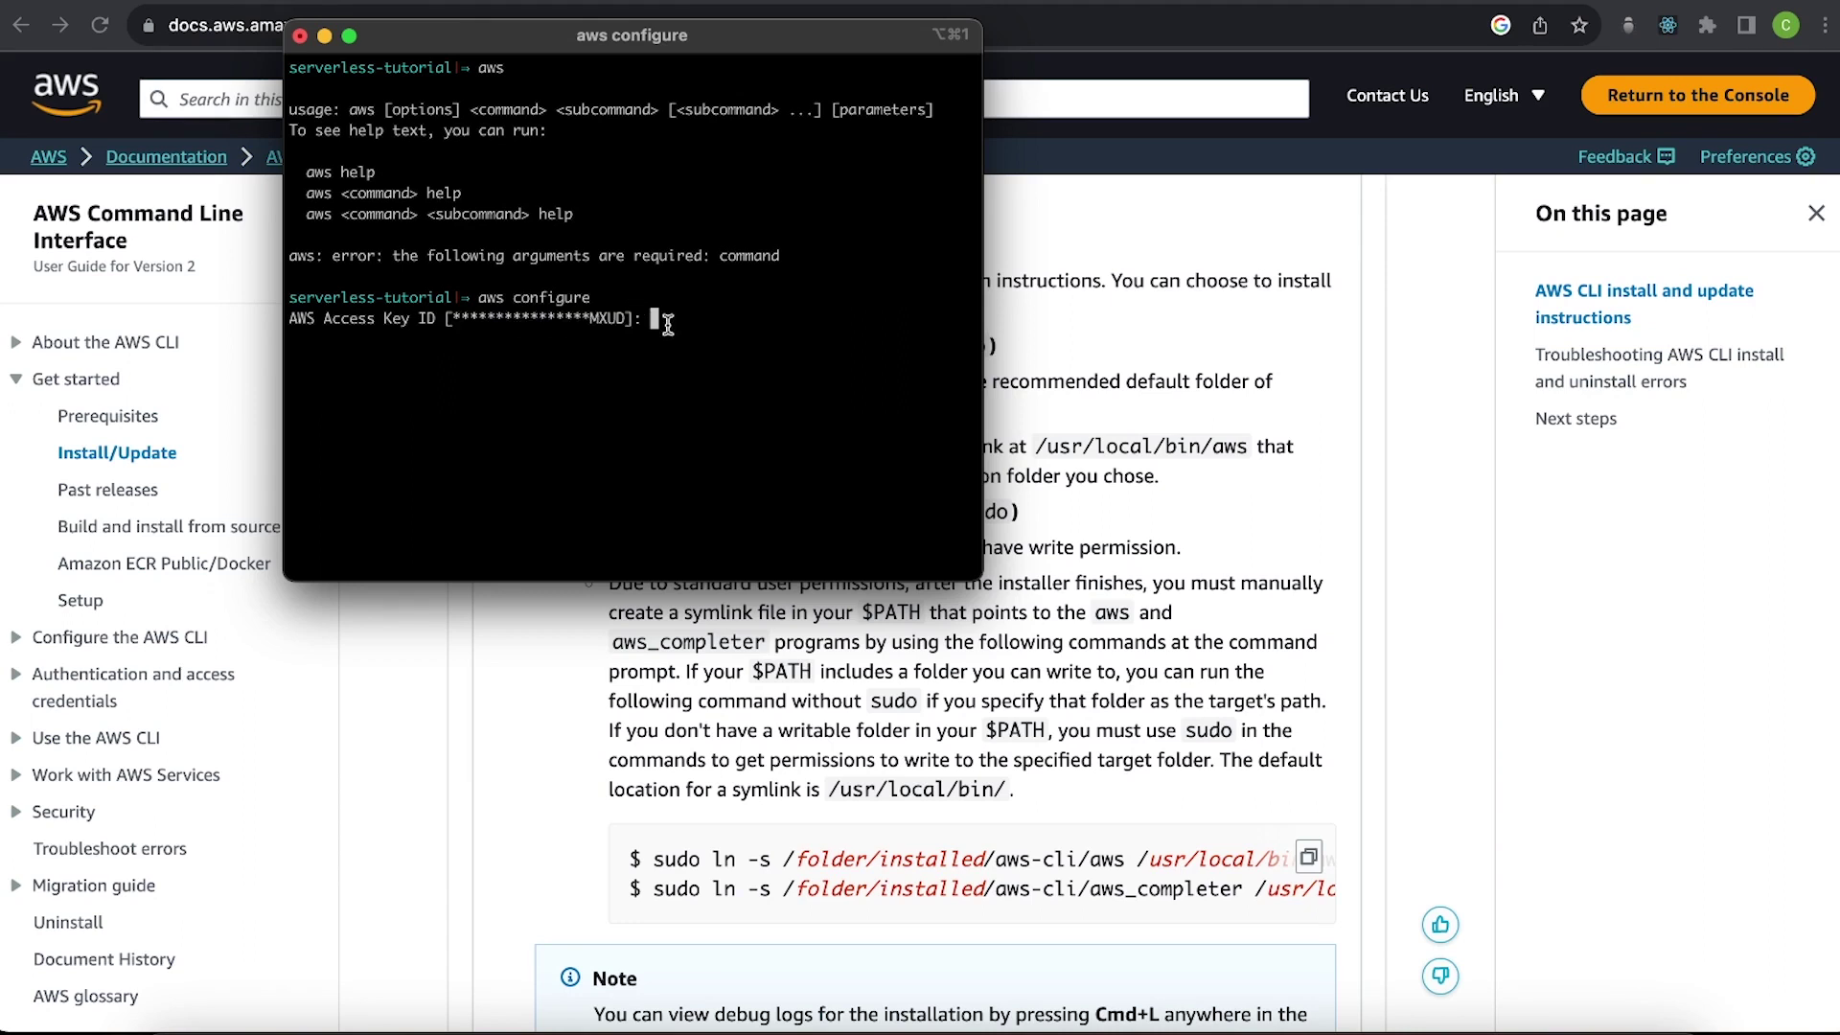
{"action": "key", "text": "Return"}
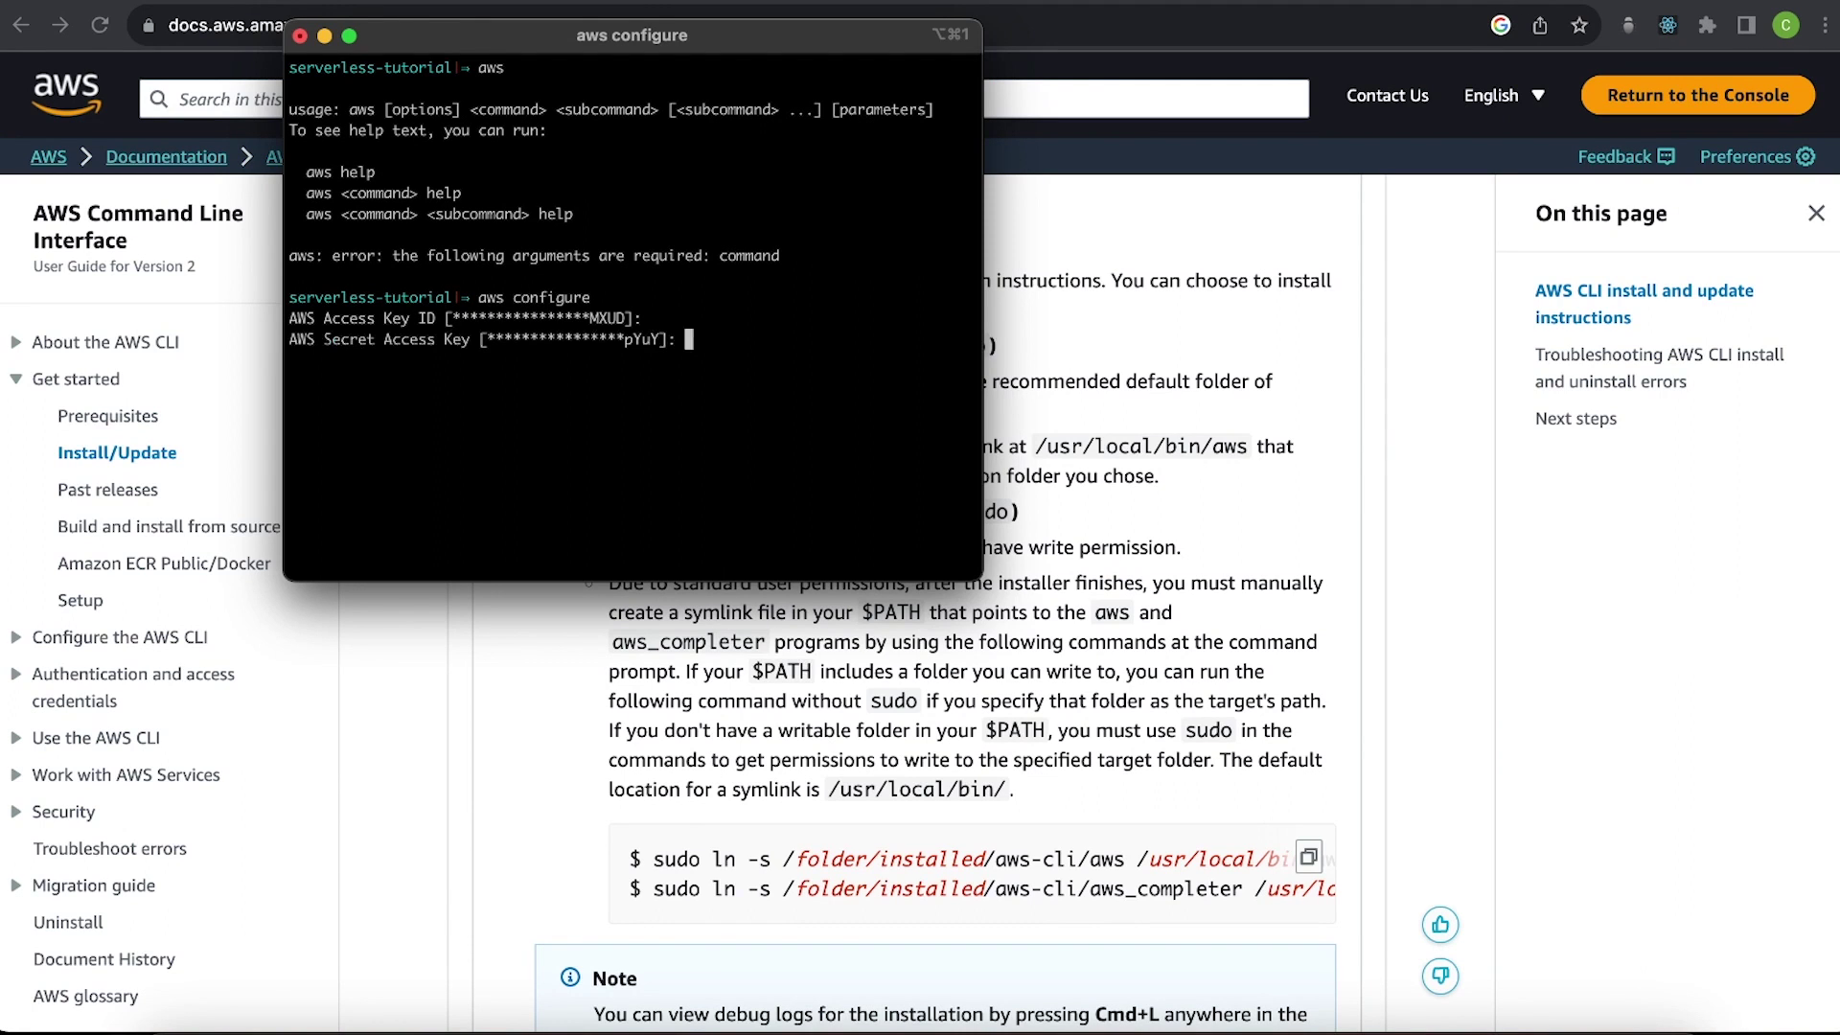
{"action": "key", "text": "Return"}
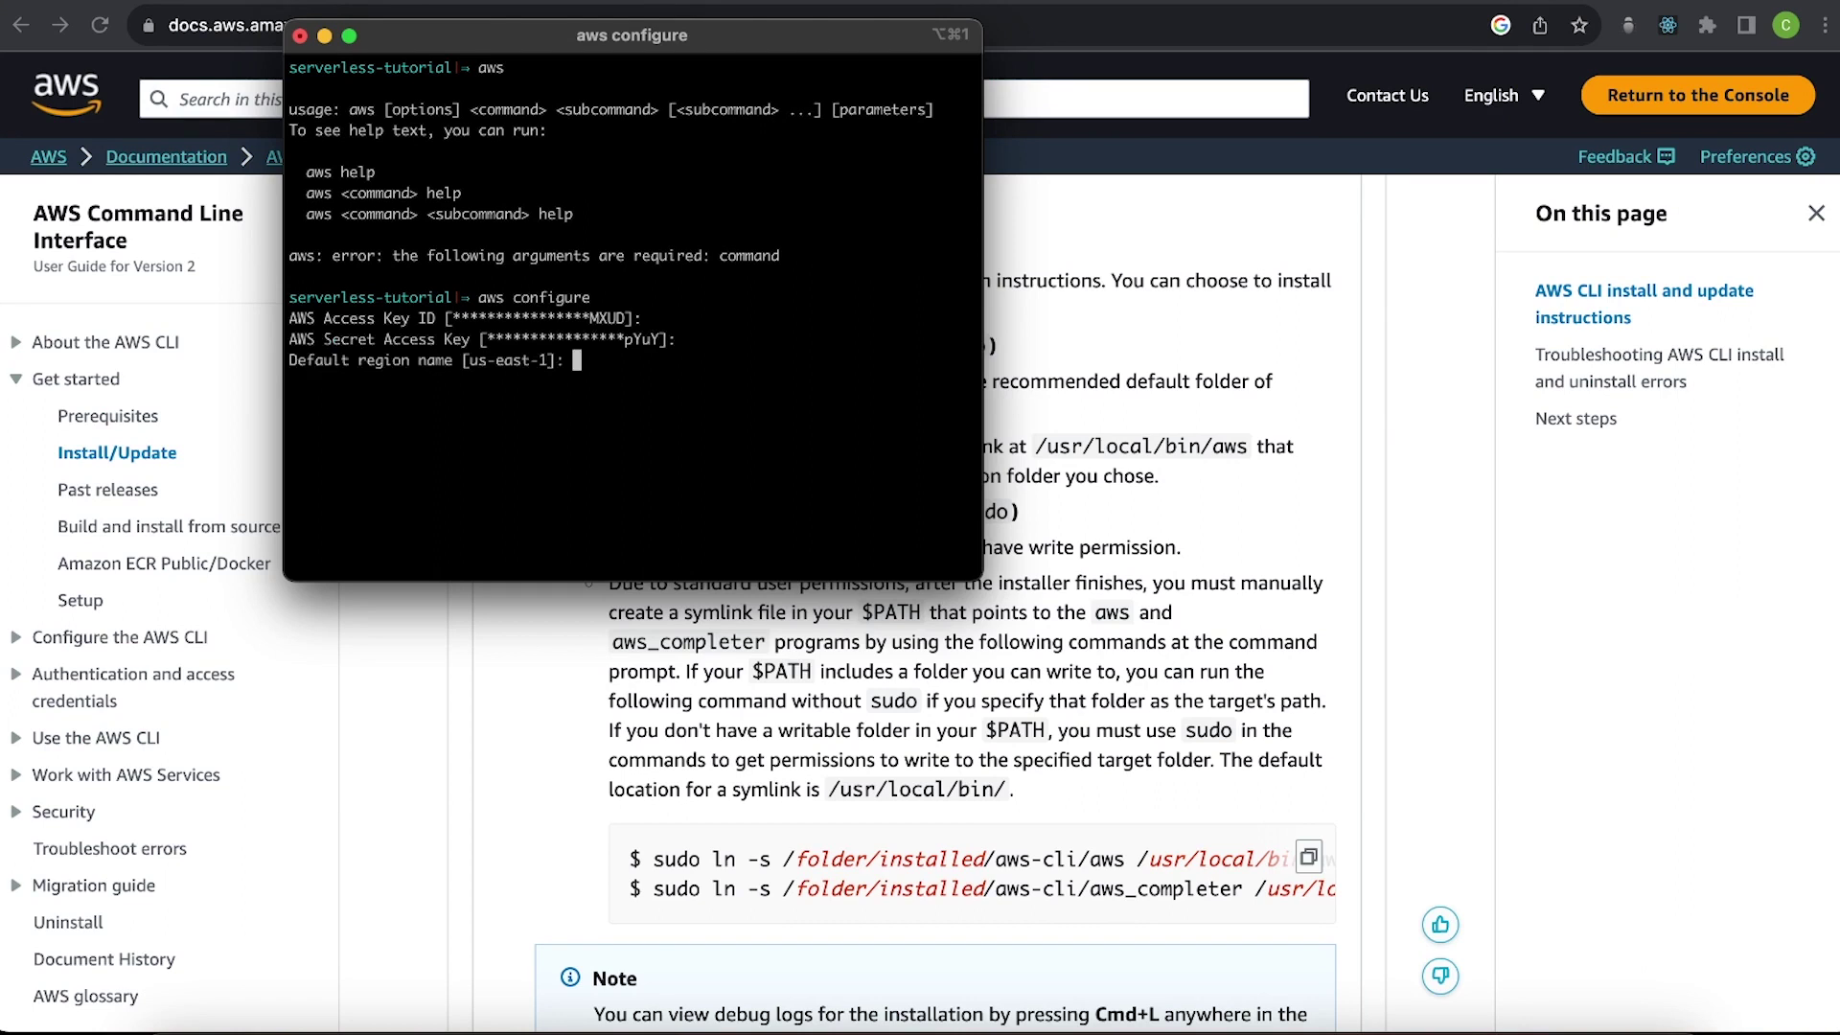
{"action": "key", "text": "Return"}
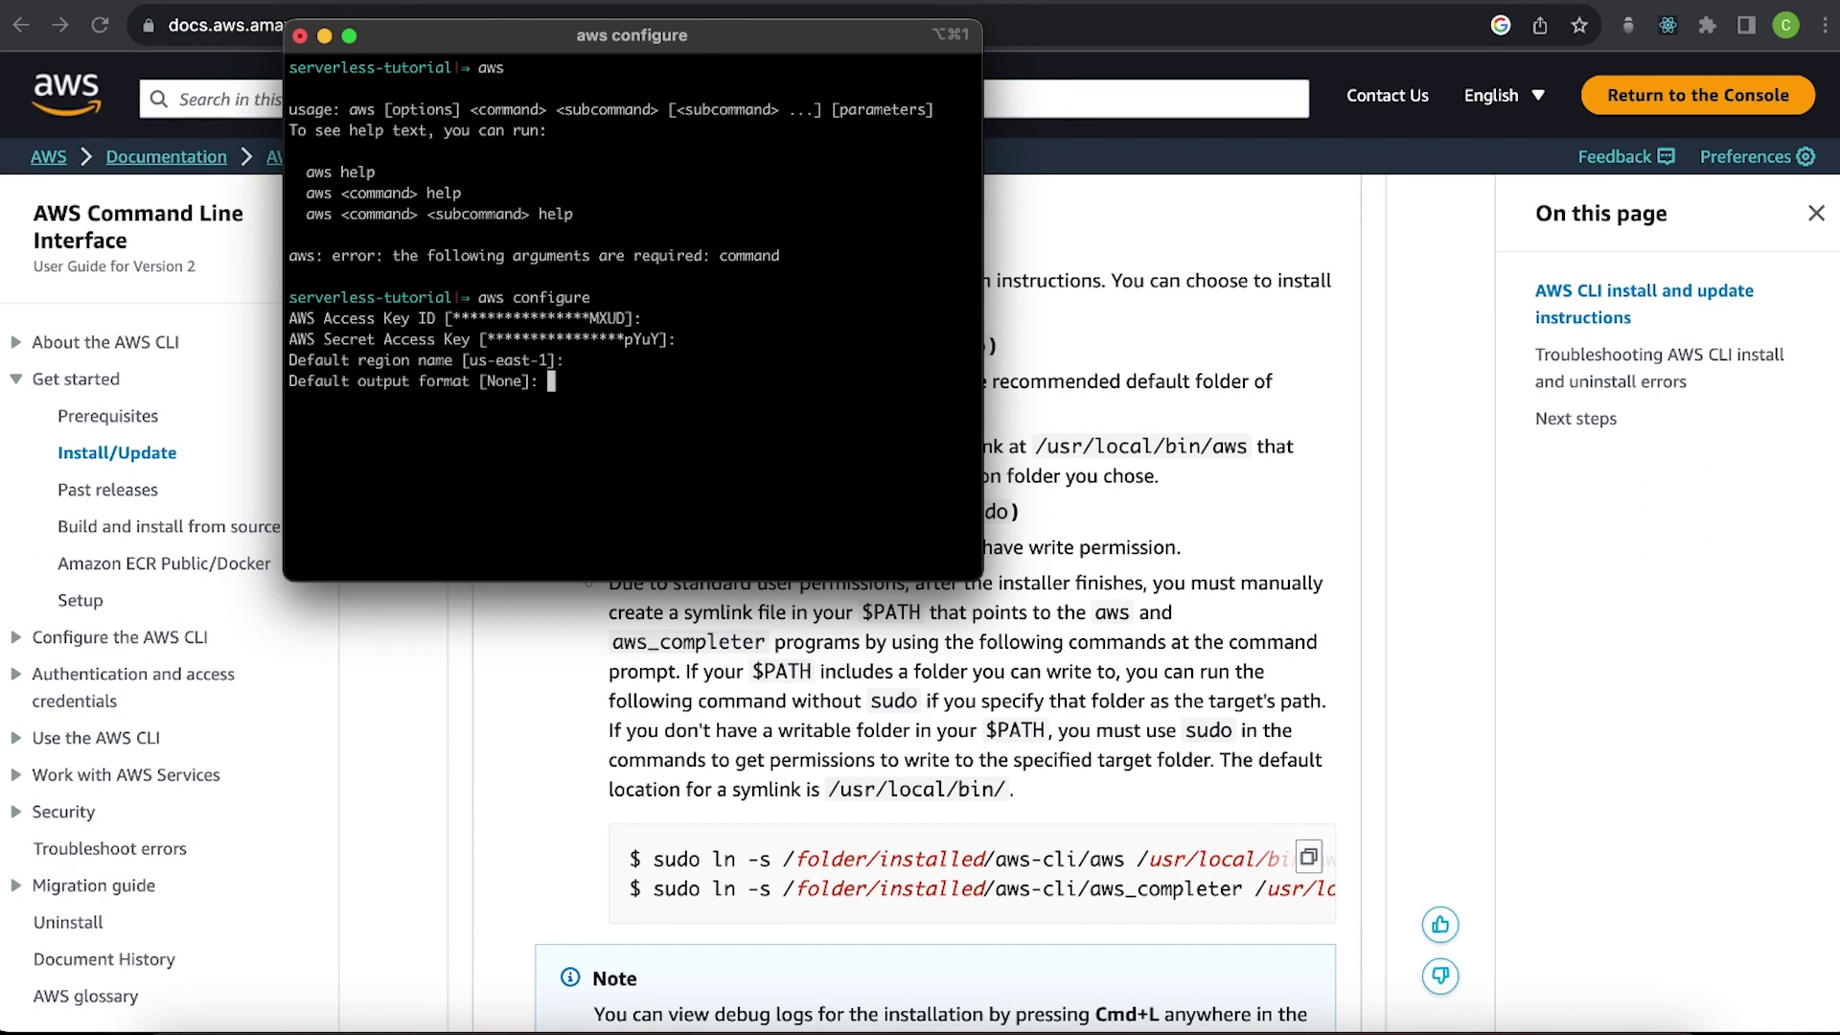
{"action": "key", "text": "Return"}
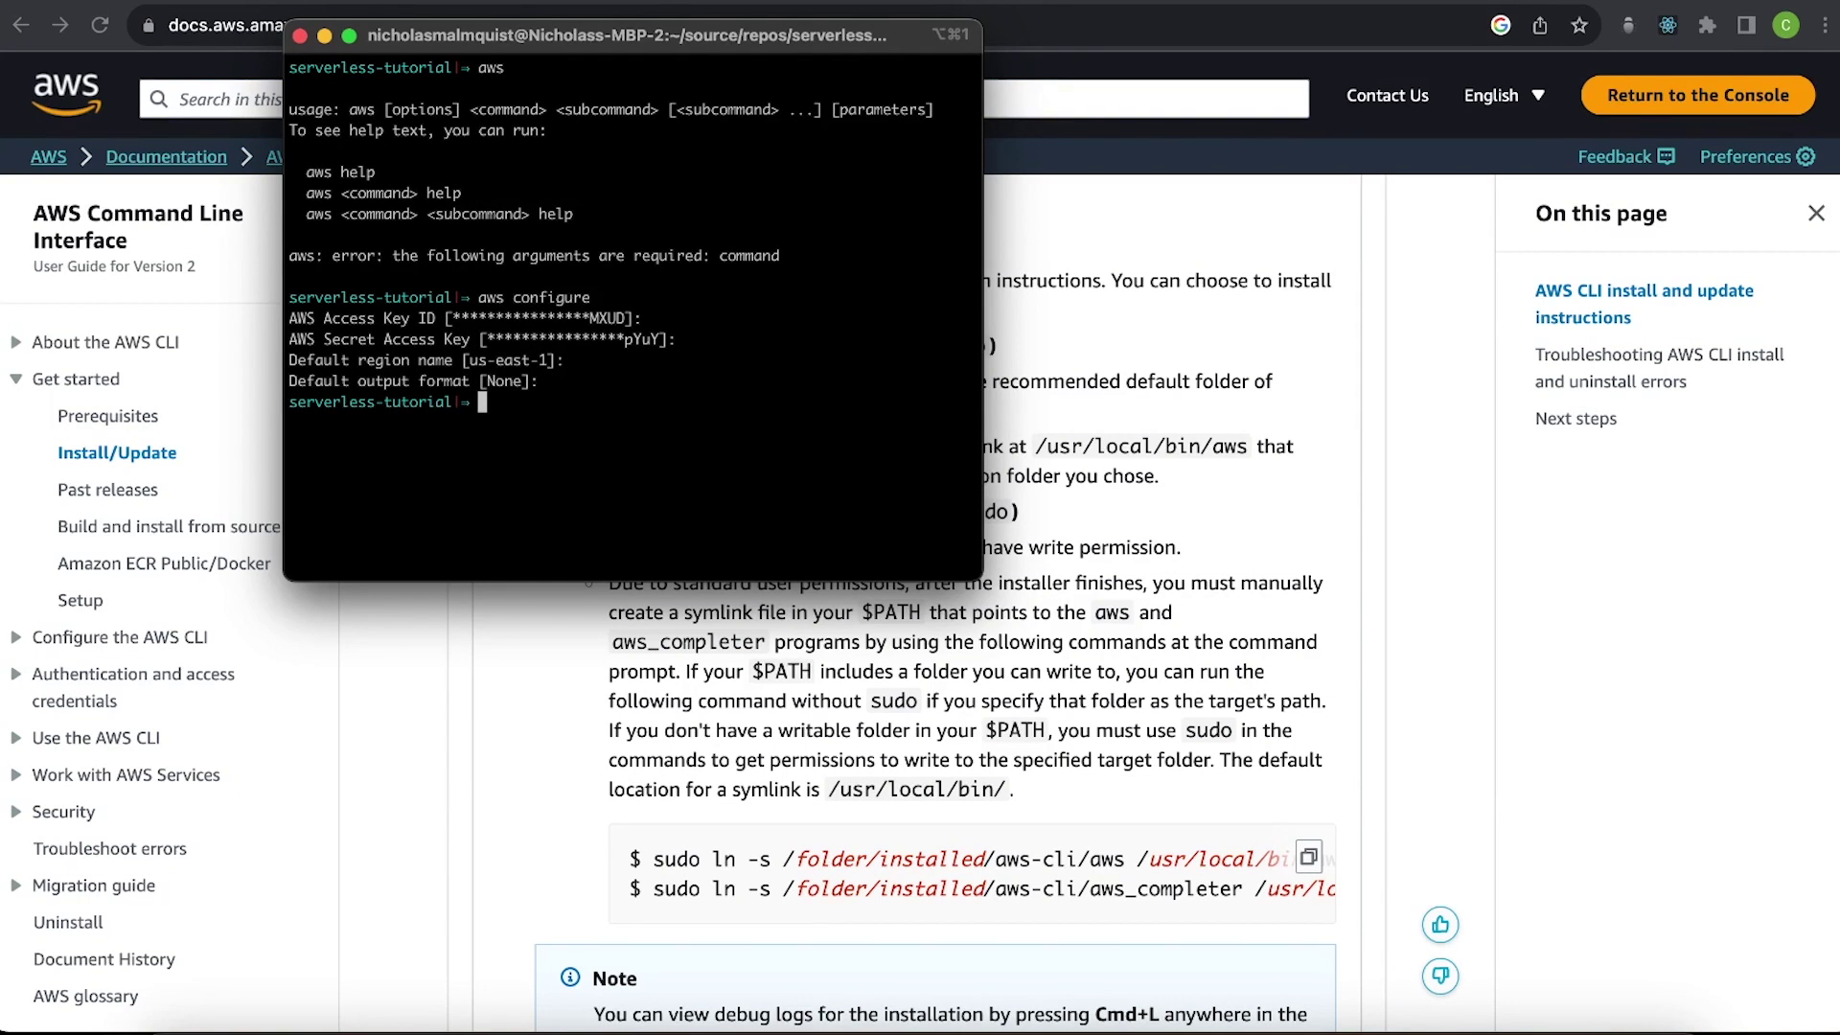
Replace the terminal window with a new one and list the account's S3 buckets with aws s3 ls.
{"action": "left_click", "coordinate": [299, 36]}
{"action": "key", "text": "super+n"}
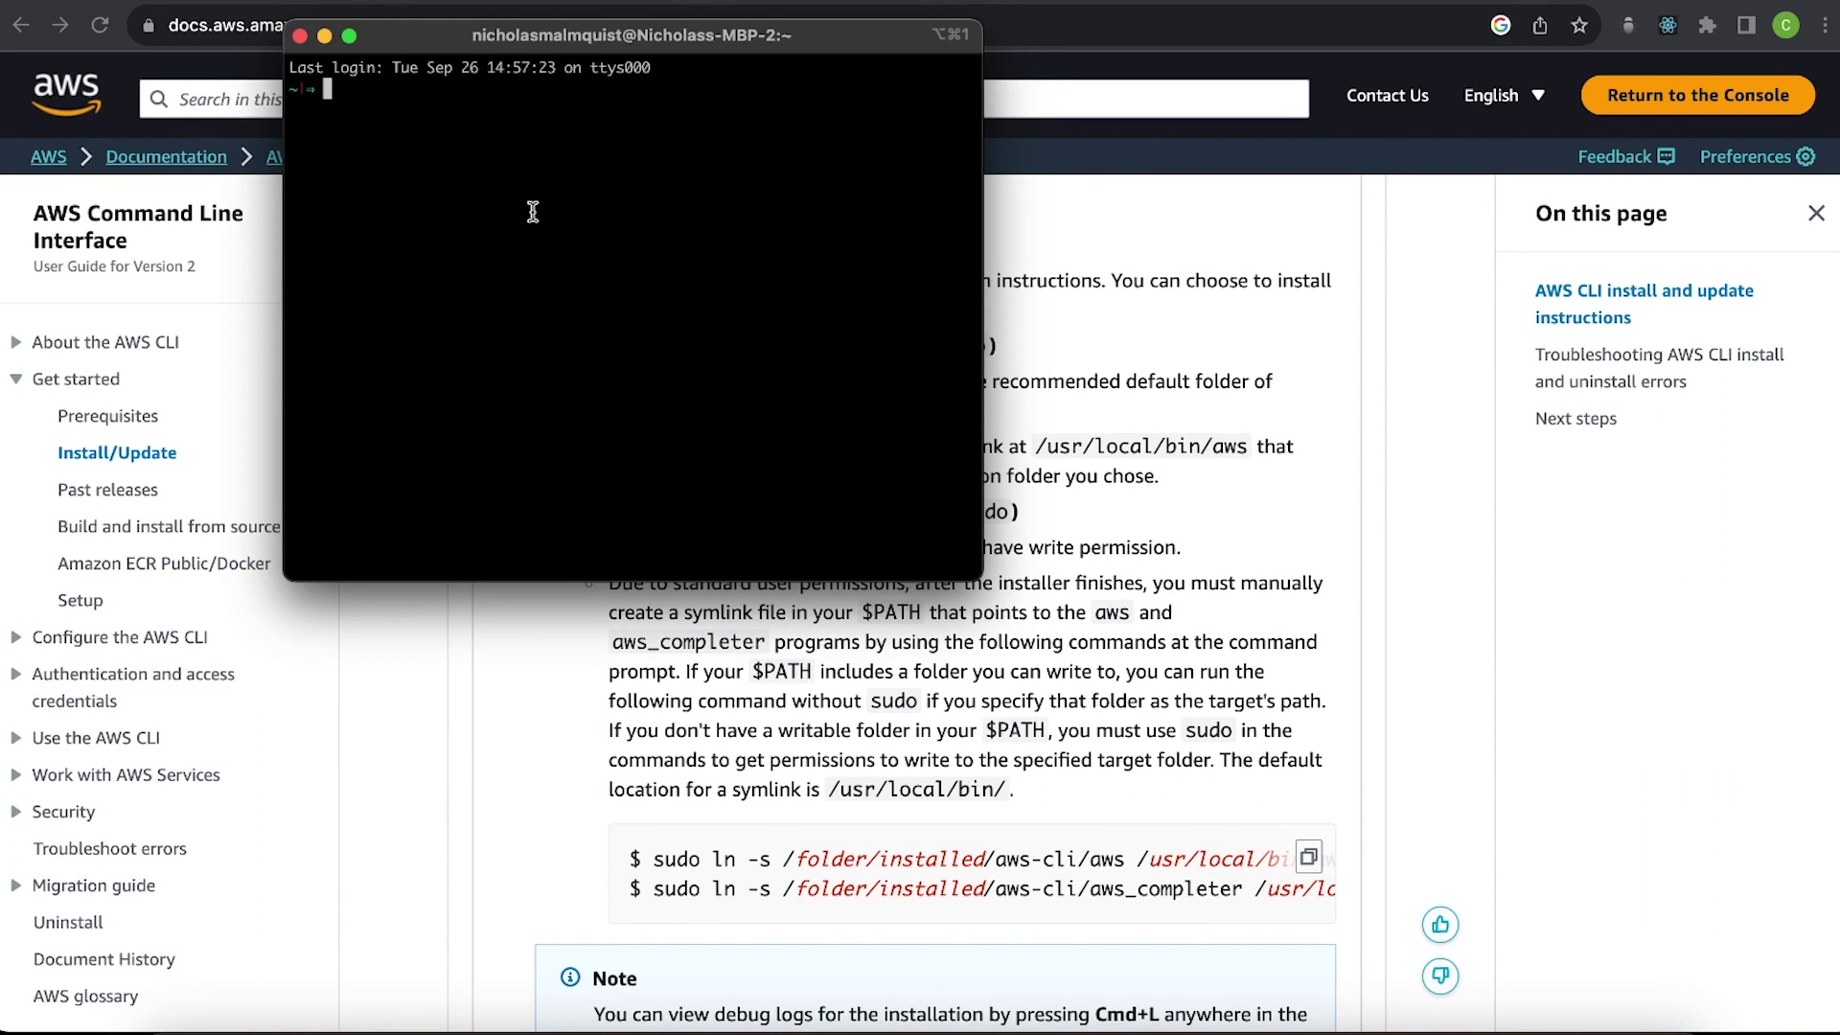
{"action": "type", "text": "aws s3 ls"}
{"action": "key", "text": "Return"}
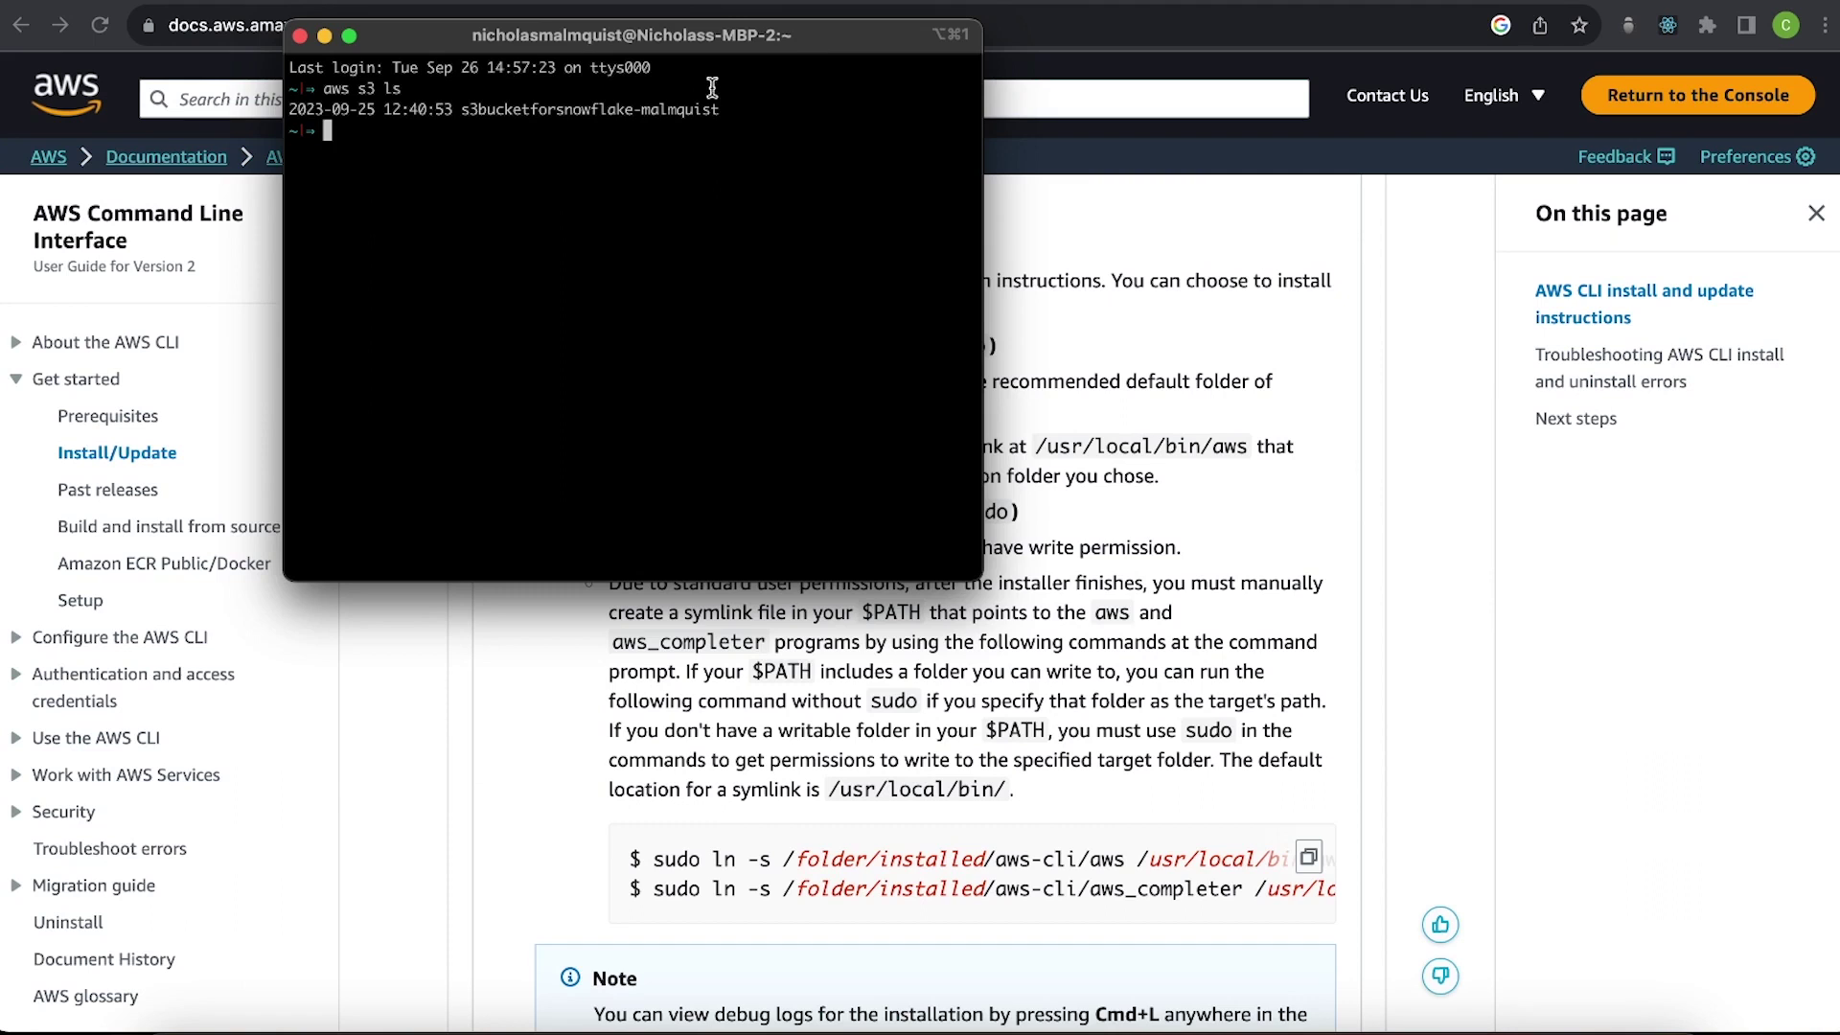
{"action": "left_click_drag", "start_coordinate": [635, 110], "coordinate": [546, 113]}
{"action": "left_click", "coordinate": [533, 141]}
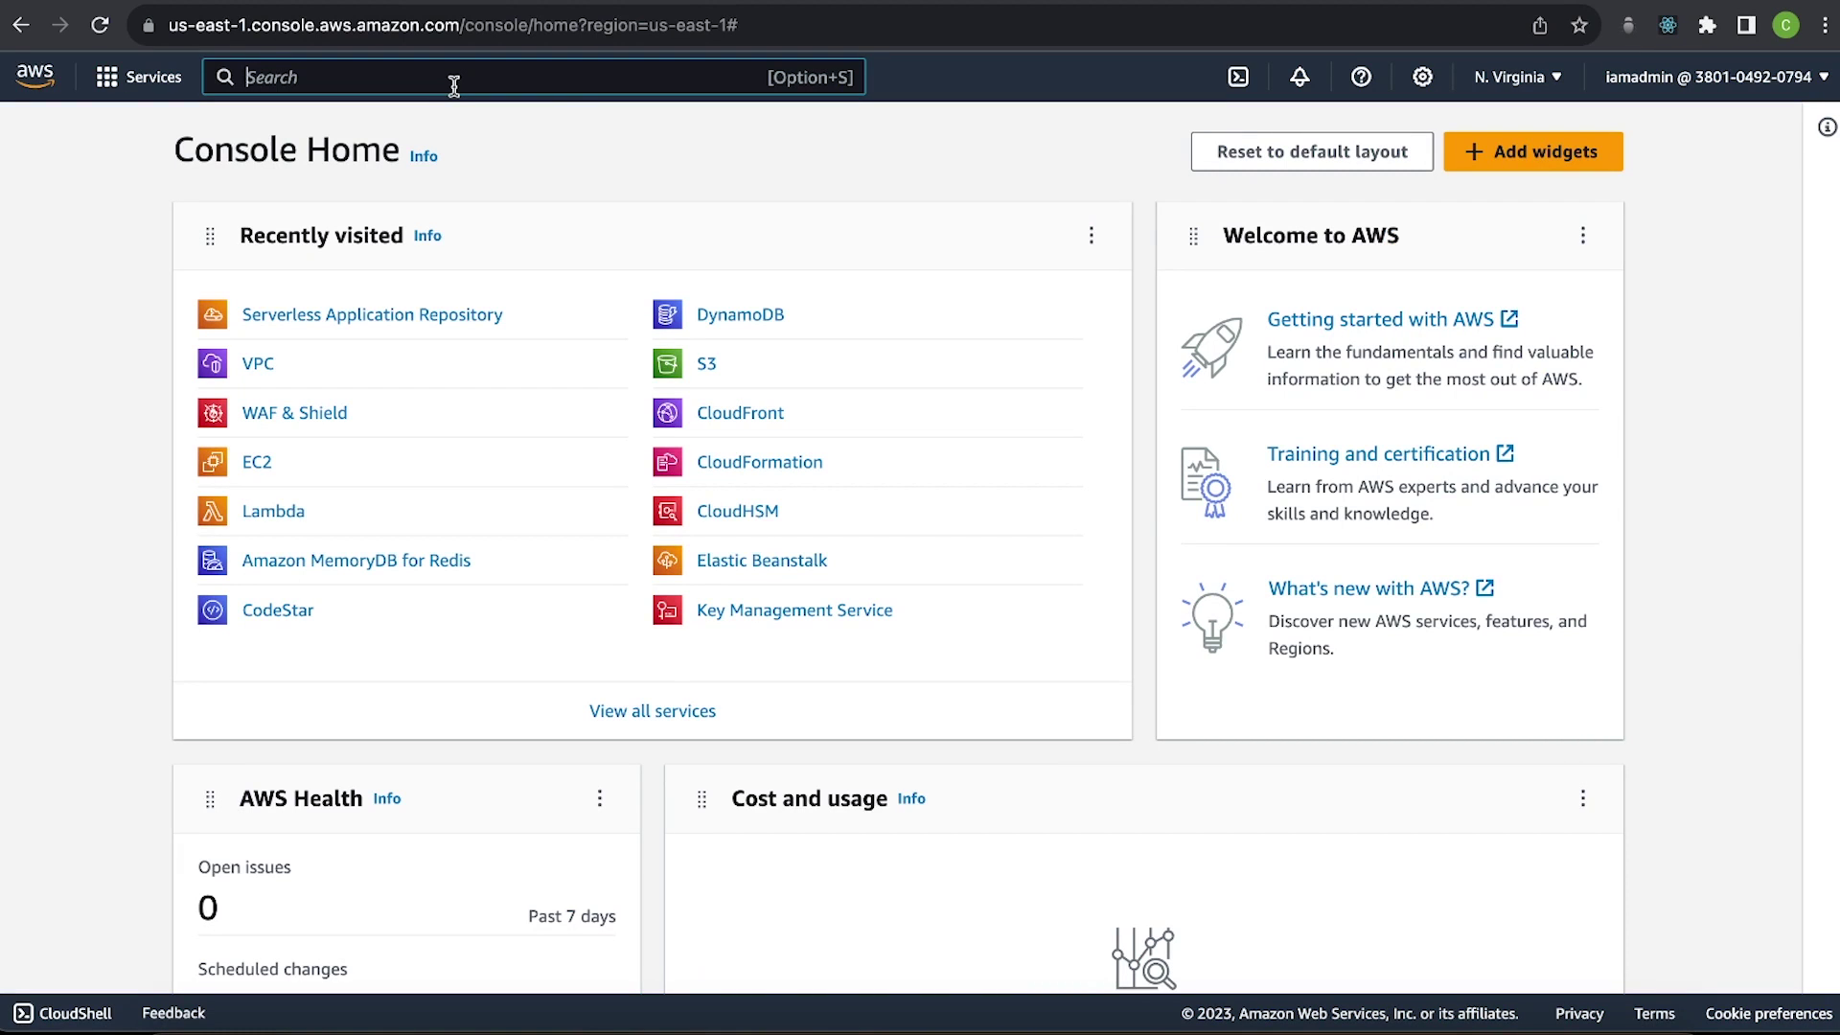
Find the IAM service in the AWS console, open the existing IAM user and review its permissions policies.
{"action": "type", "text": "iam"}
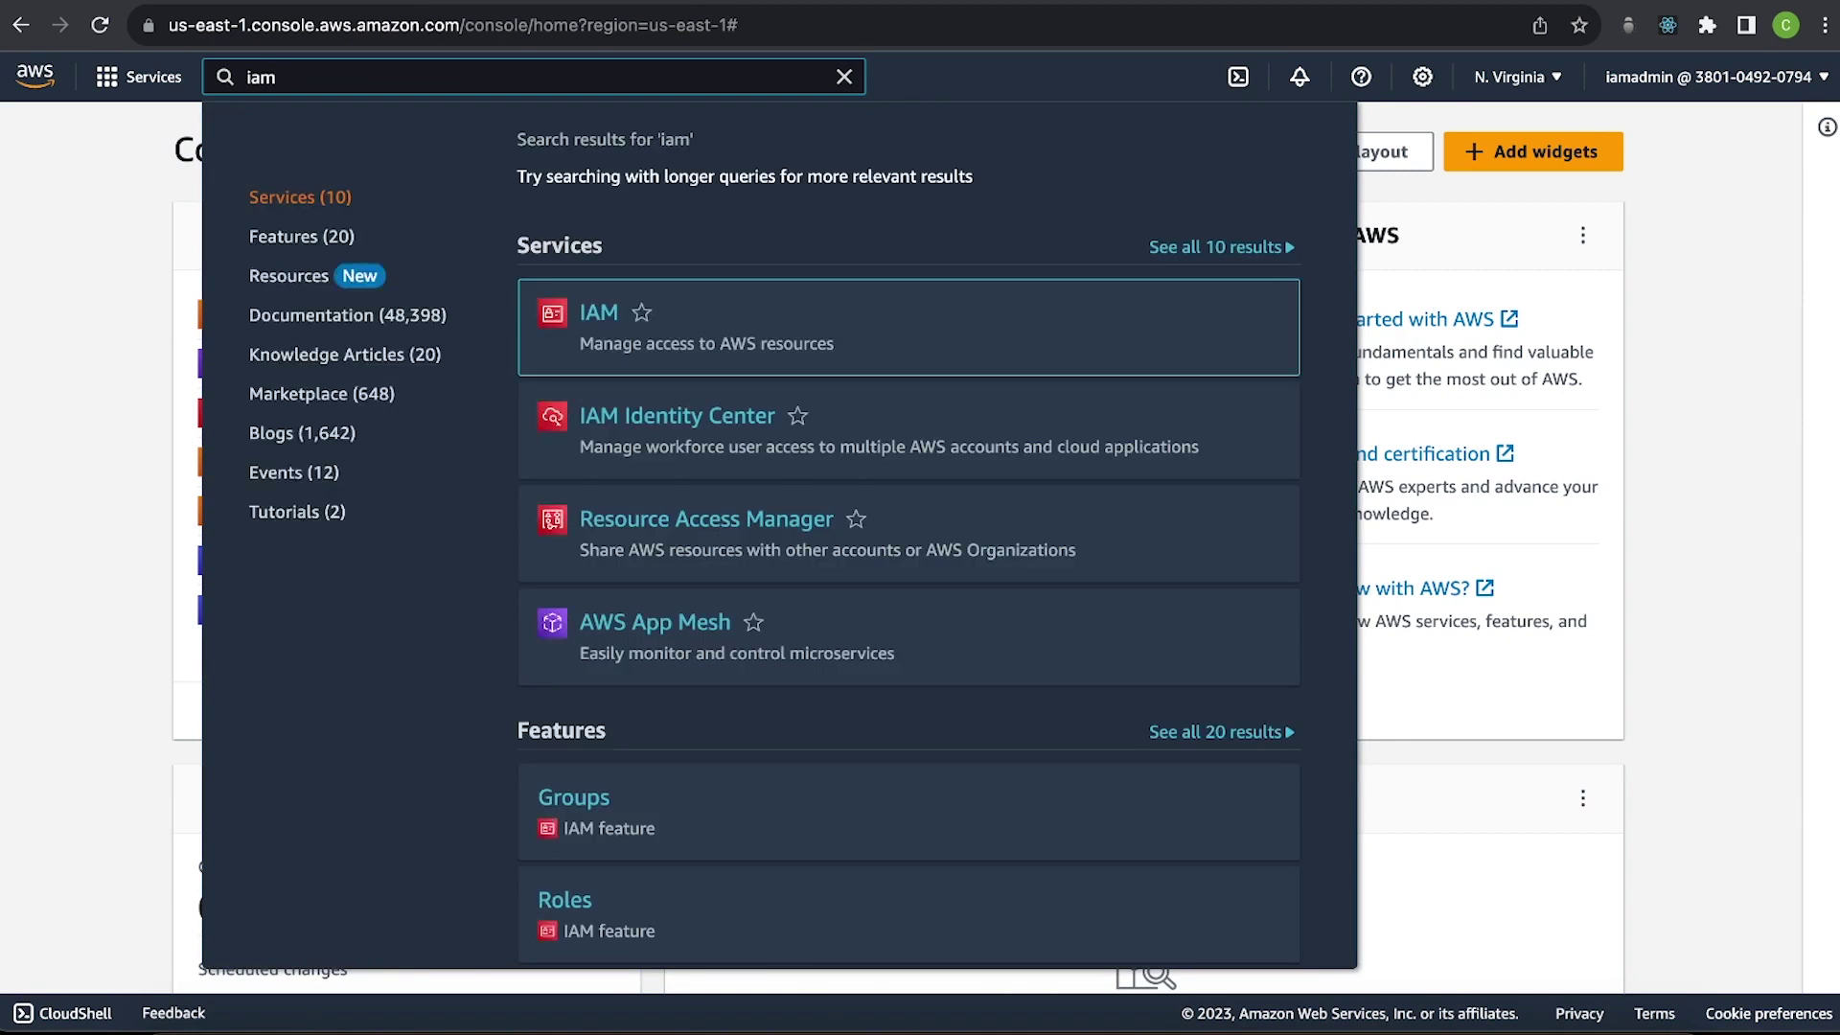
{"action": "left_click", "coordinate": [958, 323]}
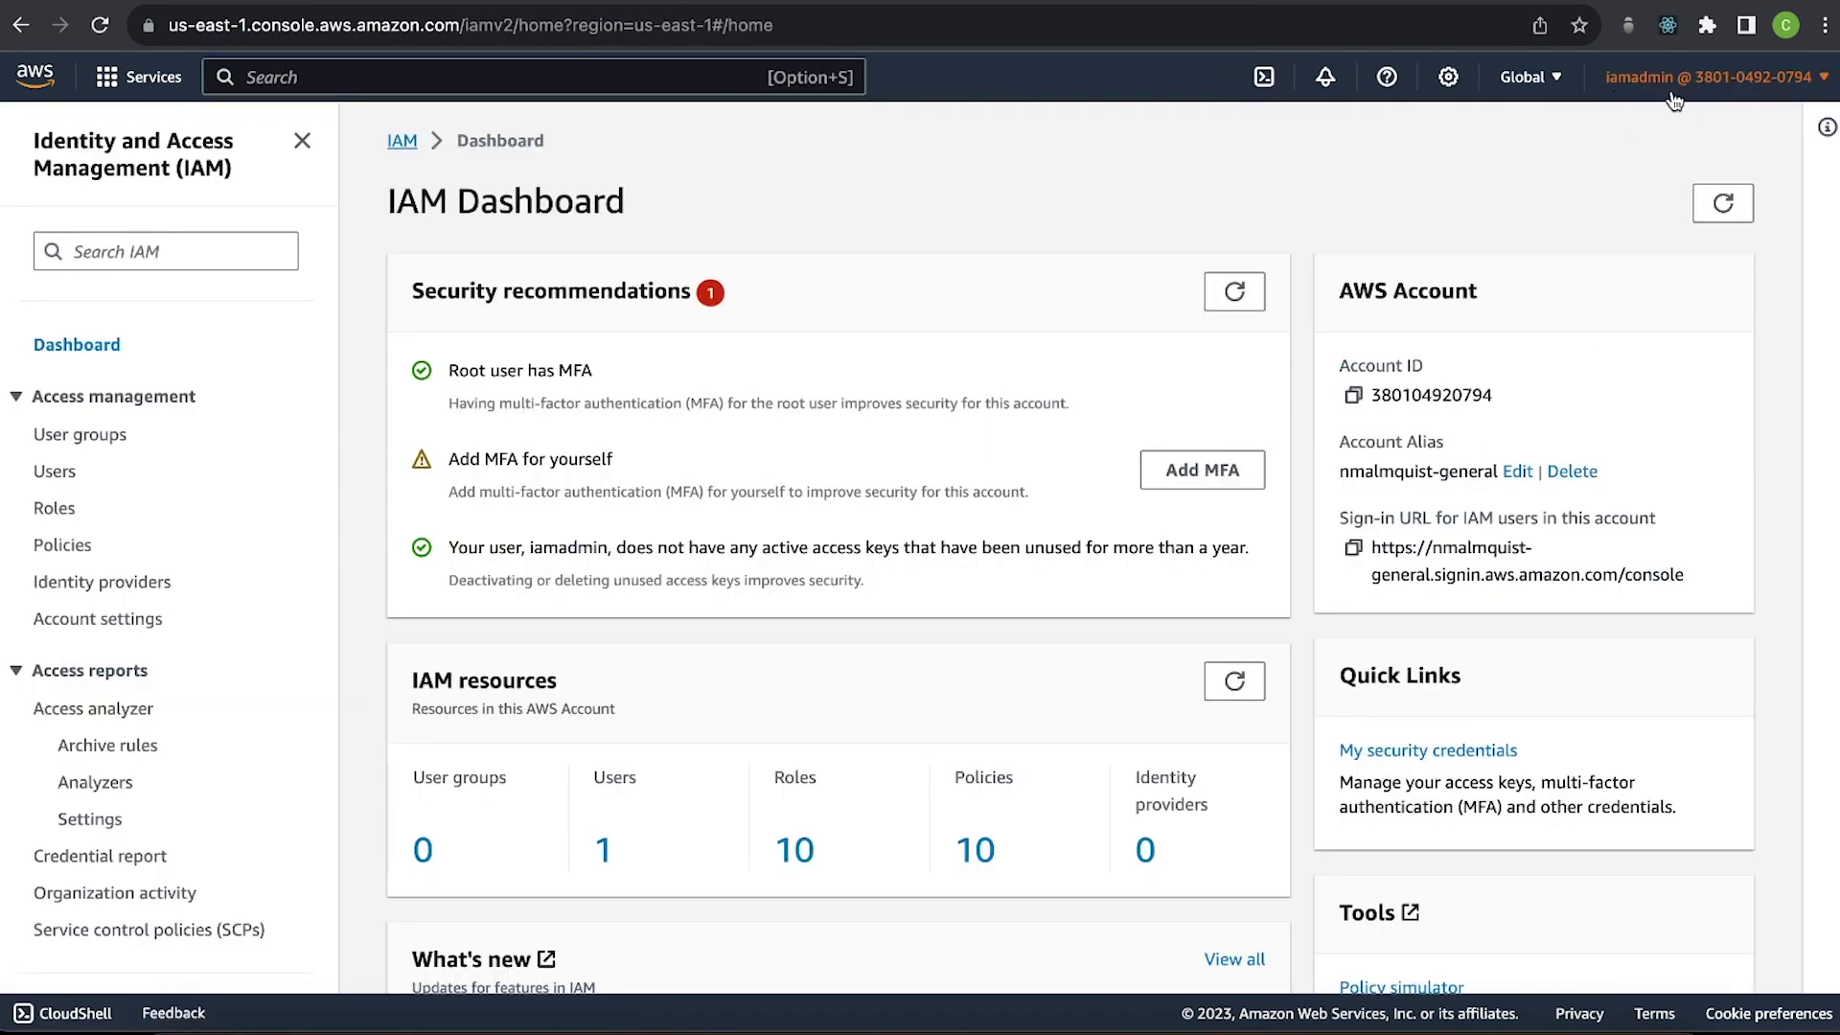
{"action": "left_click", "coordinate": [56, 472]}
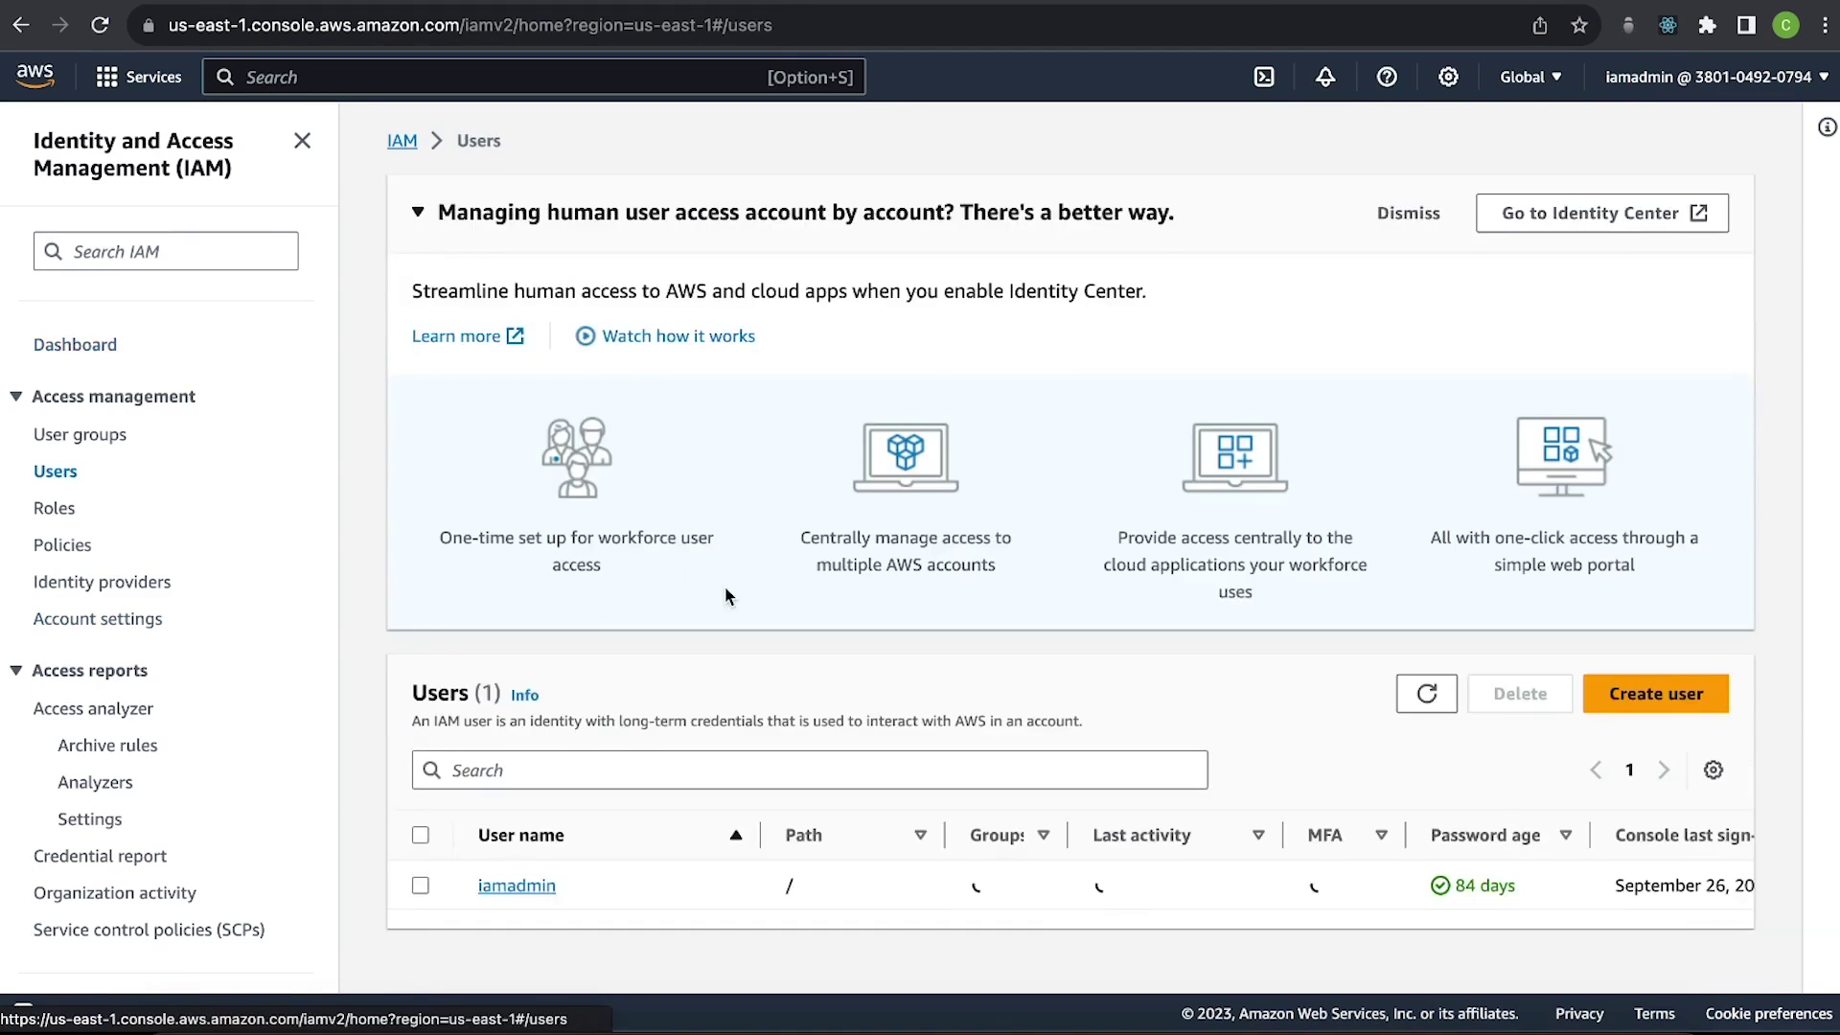
{"action": "left_click", "coordinate": [516, 885]}
{"action": "scroll", "coordinate": [623, 537], "scroll_direction": "down", "scroll_amount": 5}
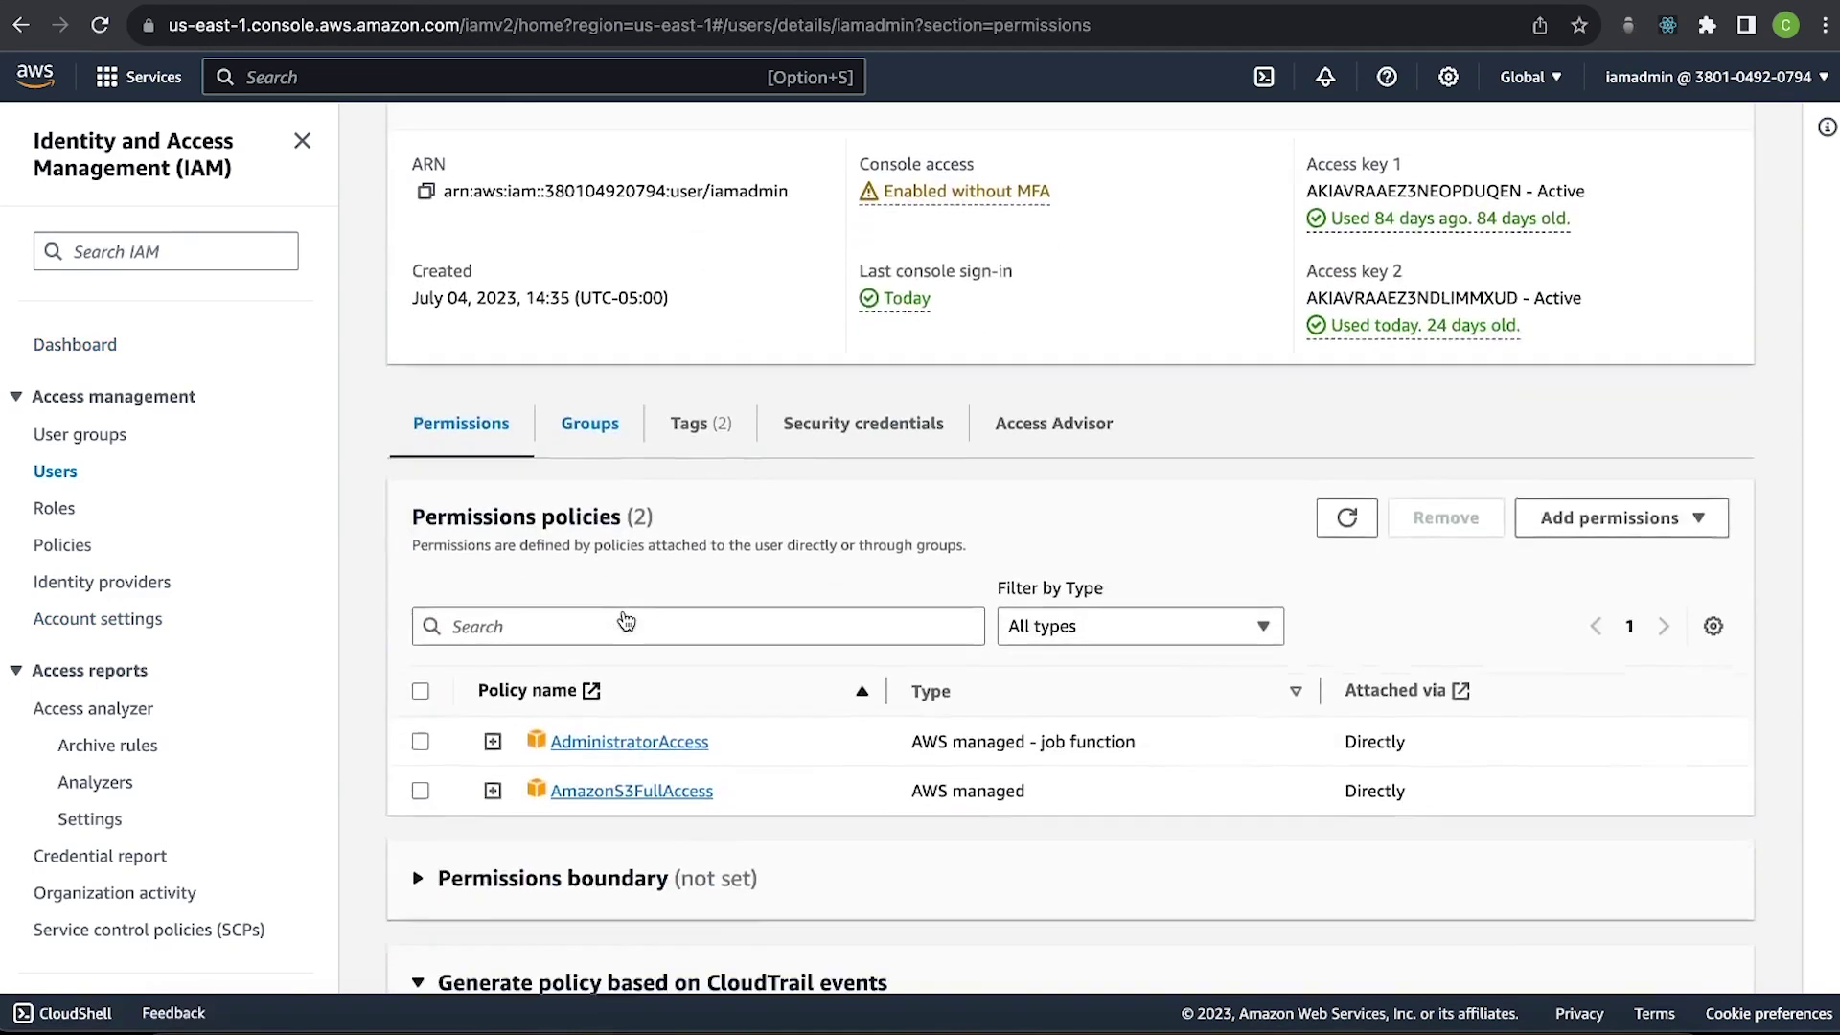
{"action": "scroll", "coordinate": [678, 501], "scroll_direction": "down", "scroll_amount": 3}
{"action": "scroll", "coordinate": [728, 422], "scroll_direction": "up", "scroll_amount": 3}
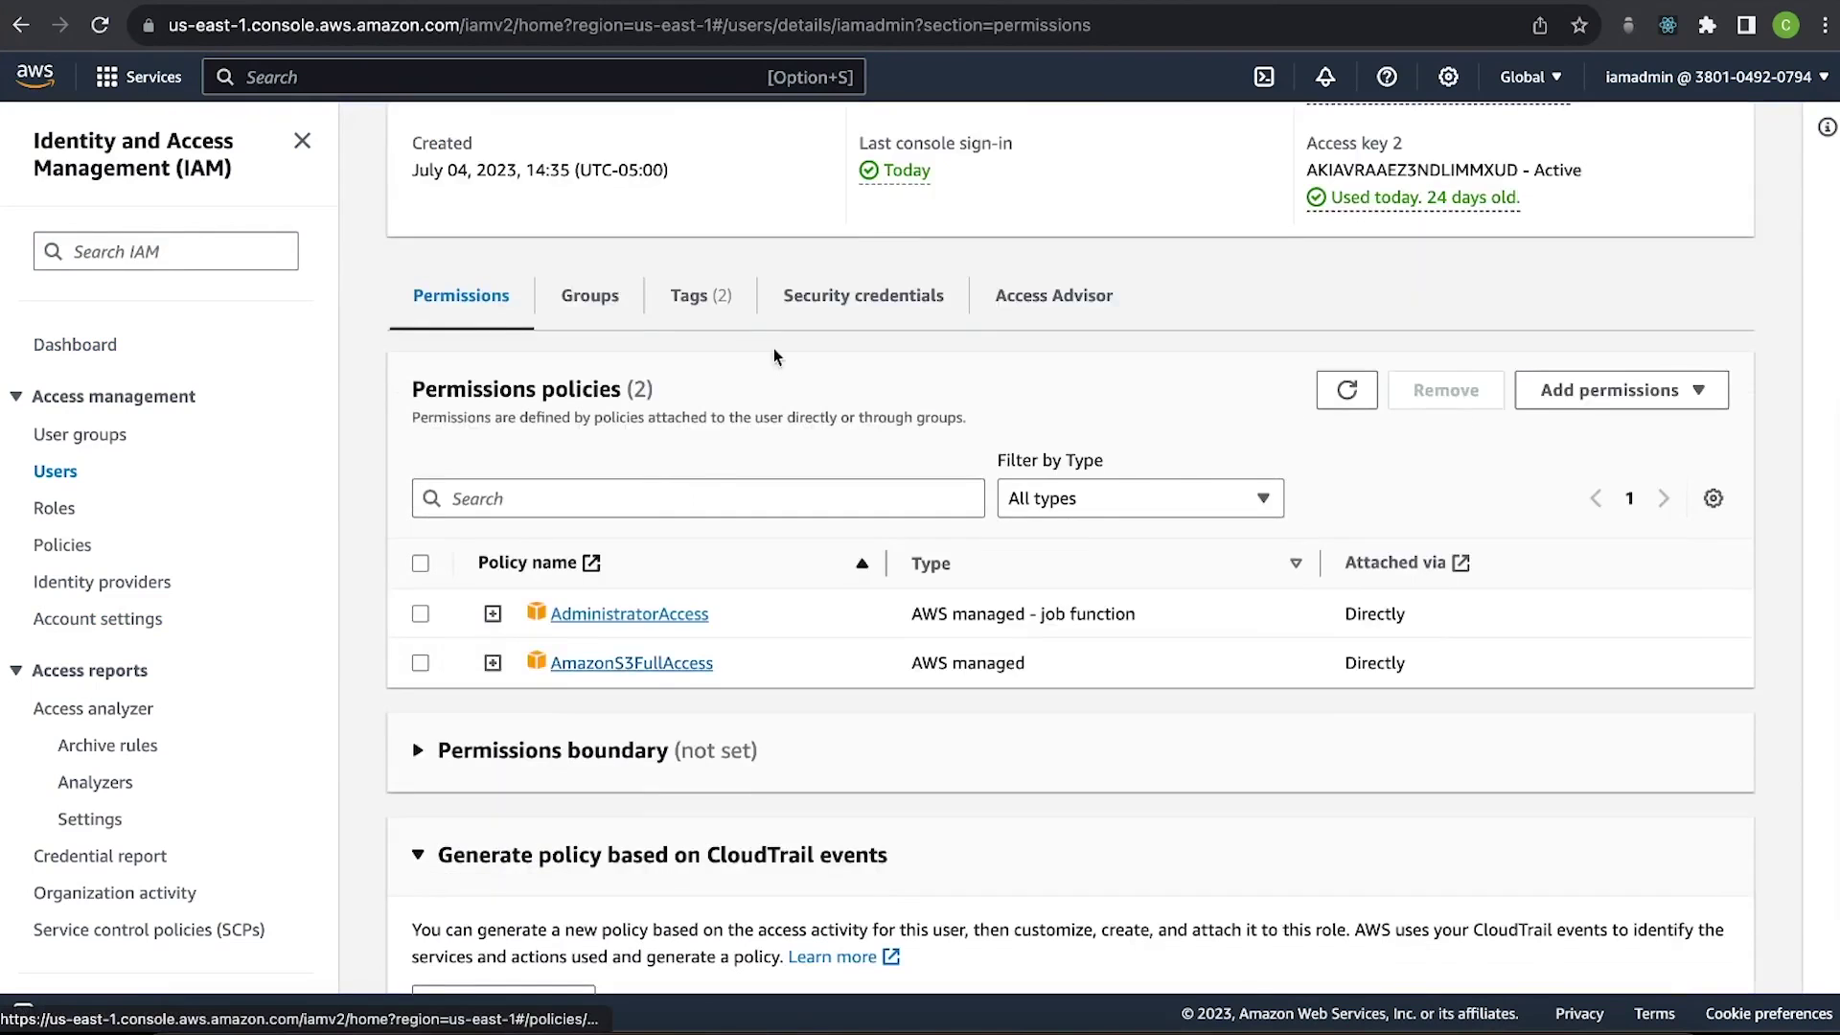
Examine the access keys in the IAM user's security credentials.
{"action": "left_click", "coordinate": [859, 324]}
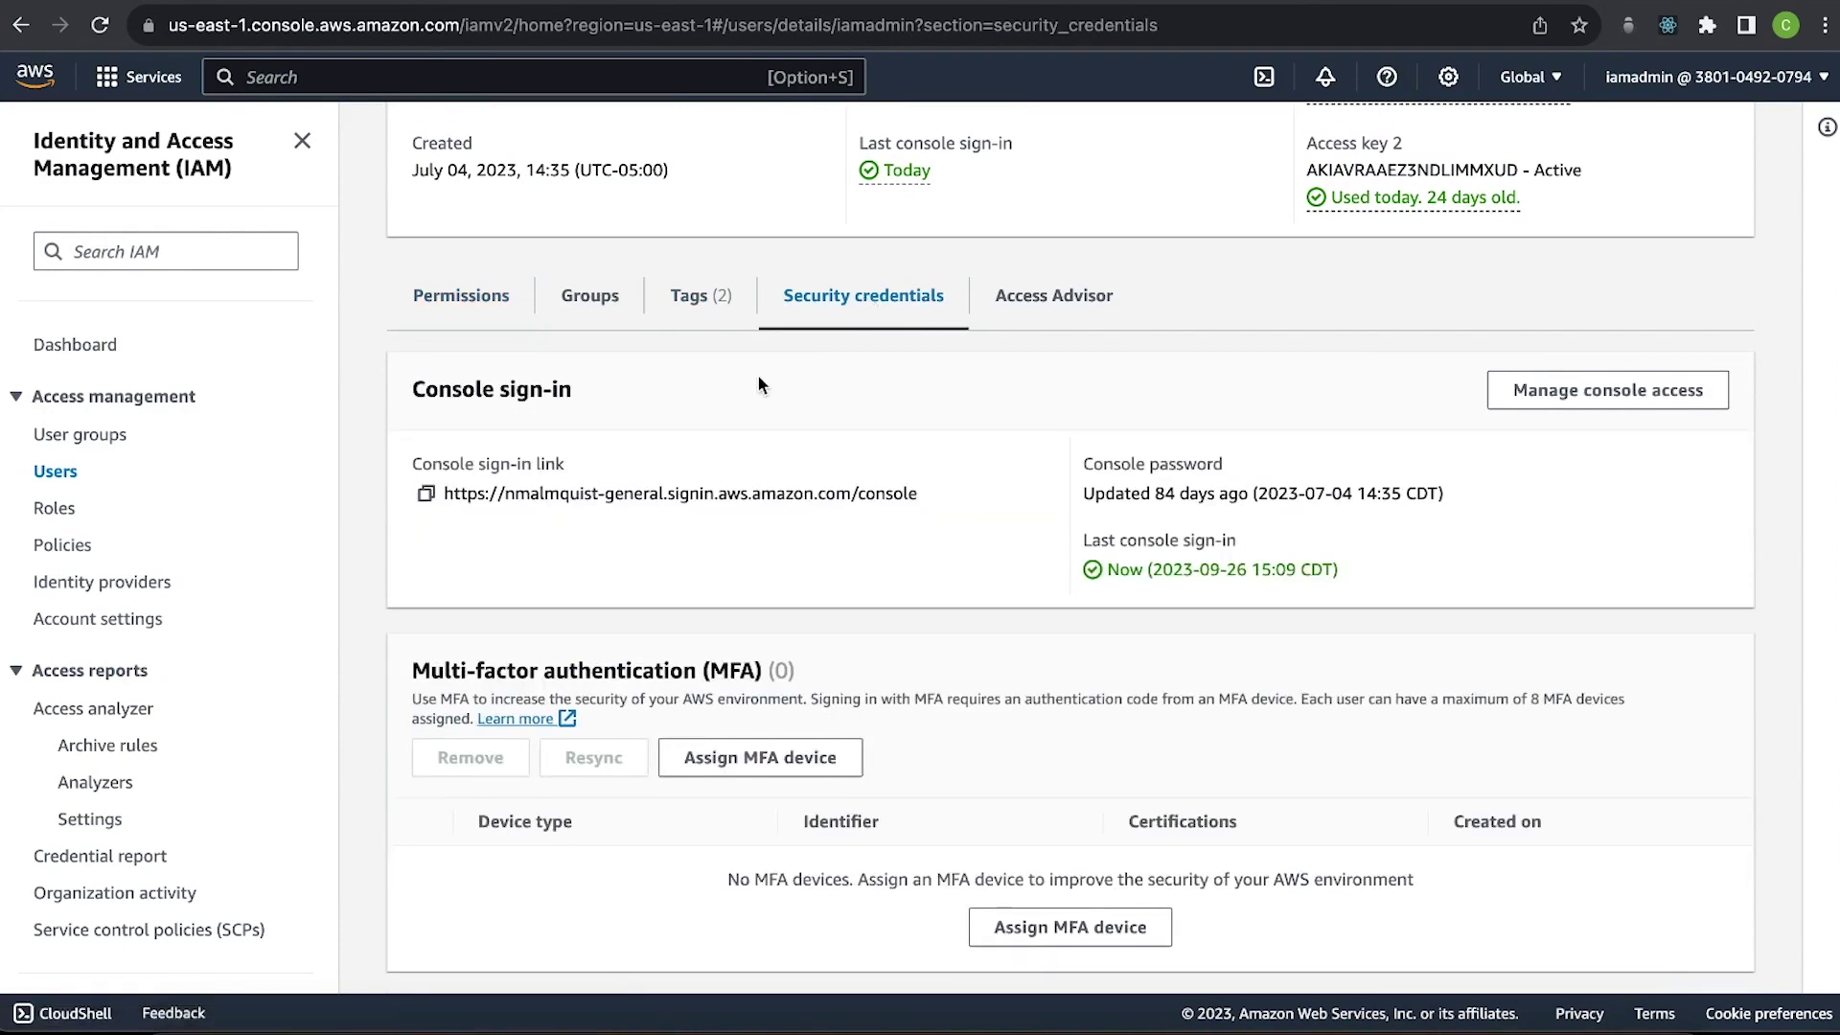
{"action": "scroll", "coordinate": [757, 379], "scroll_direction": "down", "scroll_amount": 10}
{"action": "scroll", "coordinate": [757, 384], "scroll_direction": "up", "scroll_amount": 2}
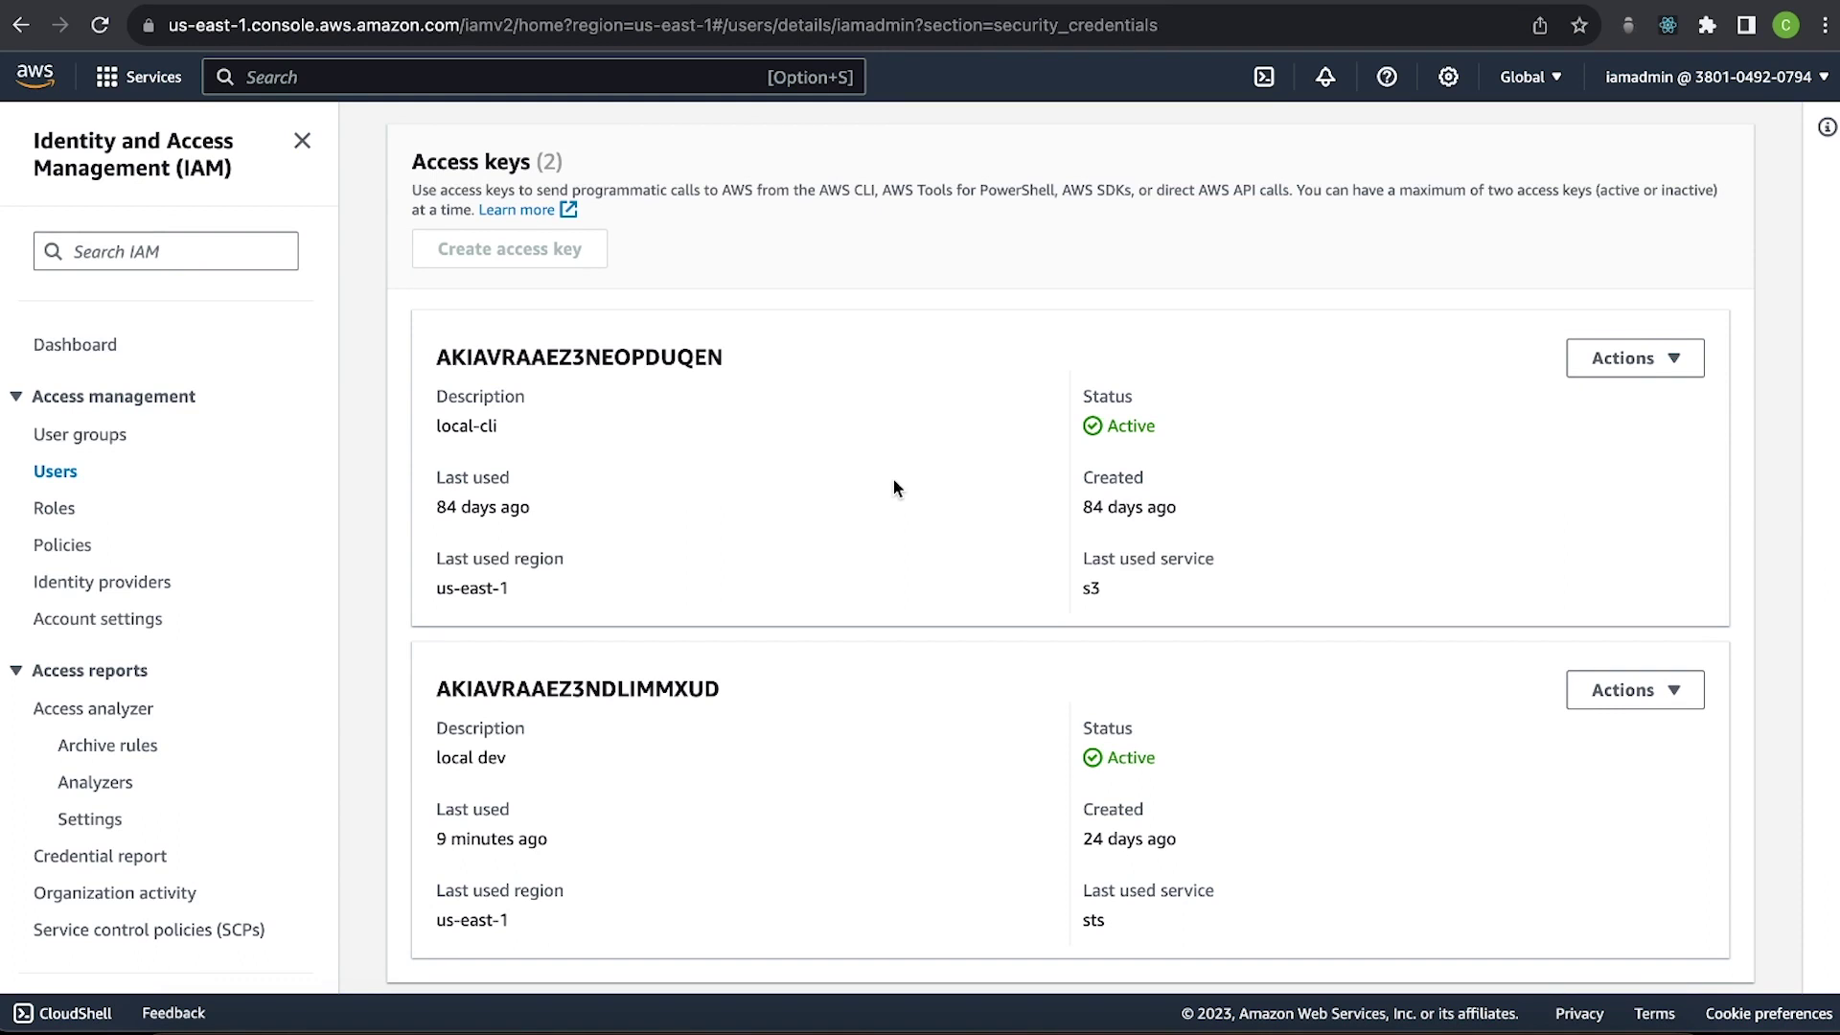
In the terminal, change to source/repos, enter the serverless-tutorial folder and run serverless deploy.
{"action": "key", "text": "alt+space"}
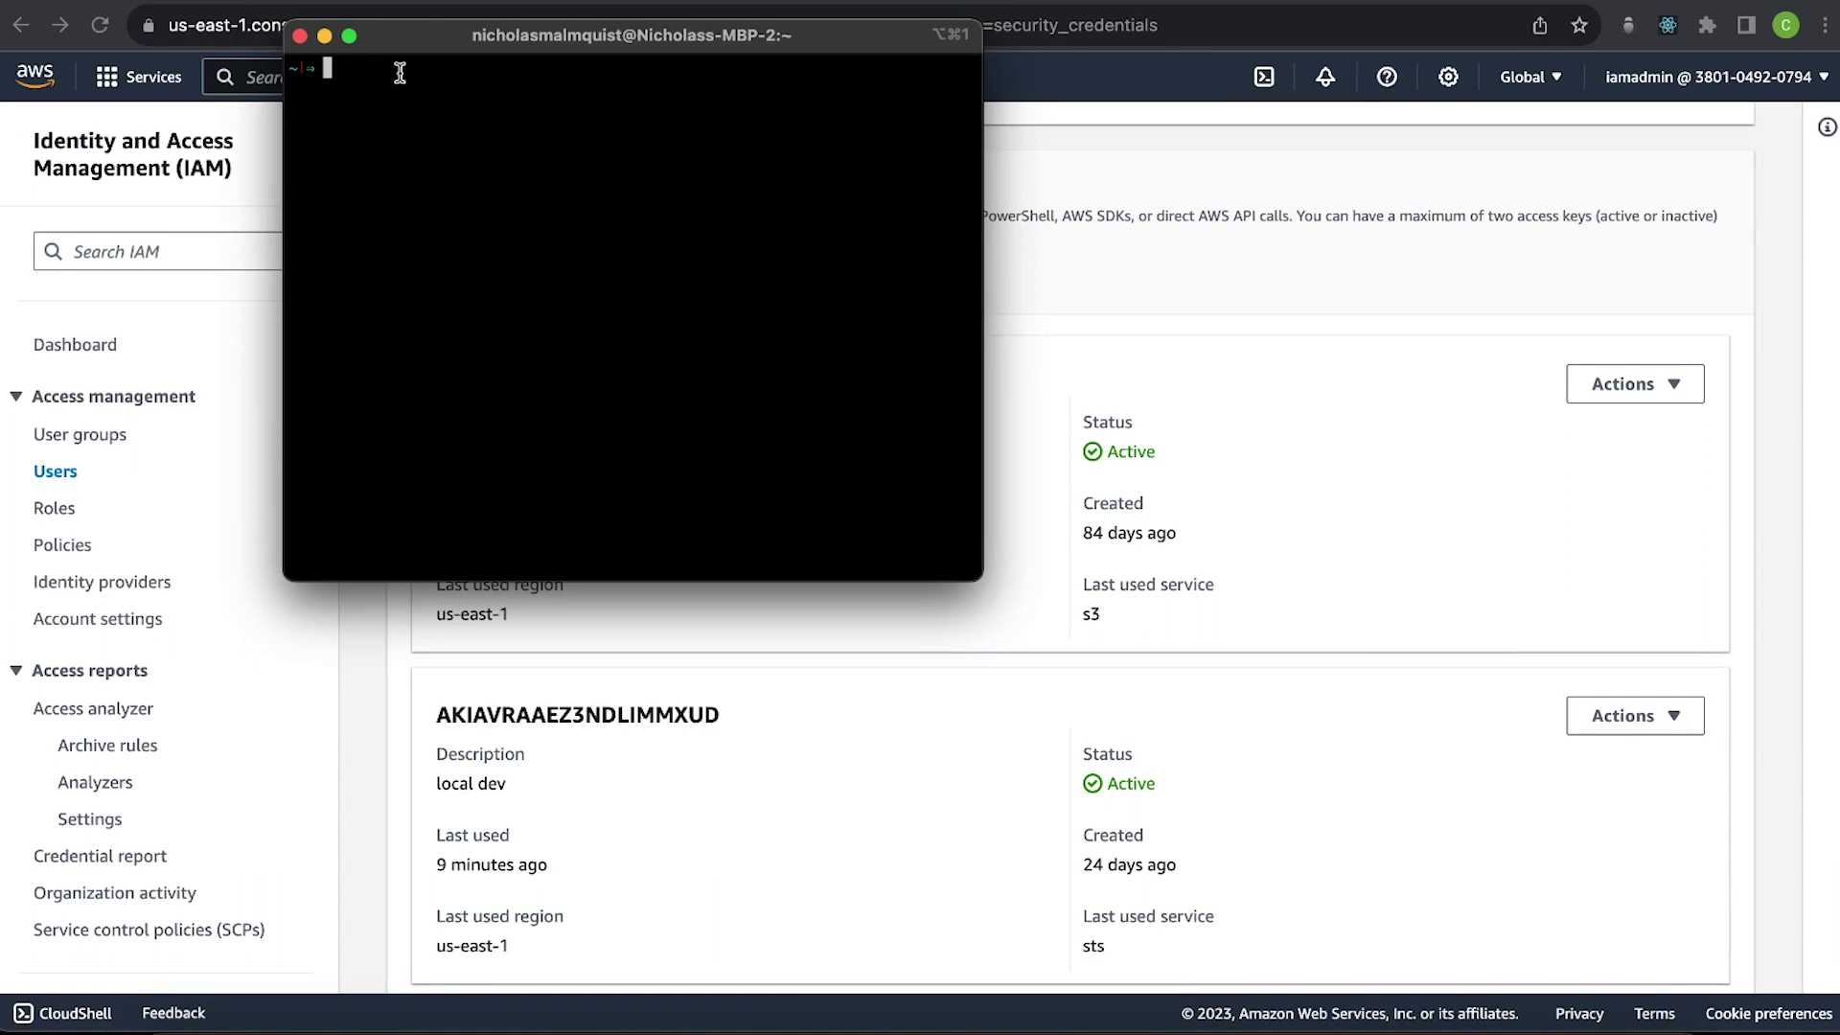
{"action": "type", "text": "source/repos"}
{"action": "key", "text": "Return"}
{"action": "type", "text": "cd serverless-tutorial"}
{"action": "key", "text": "Return"}
{"action": "type", "text": "se"}
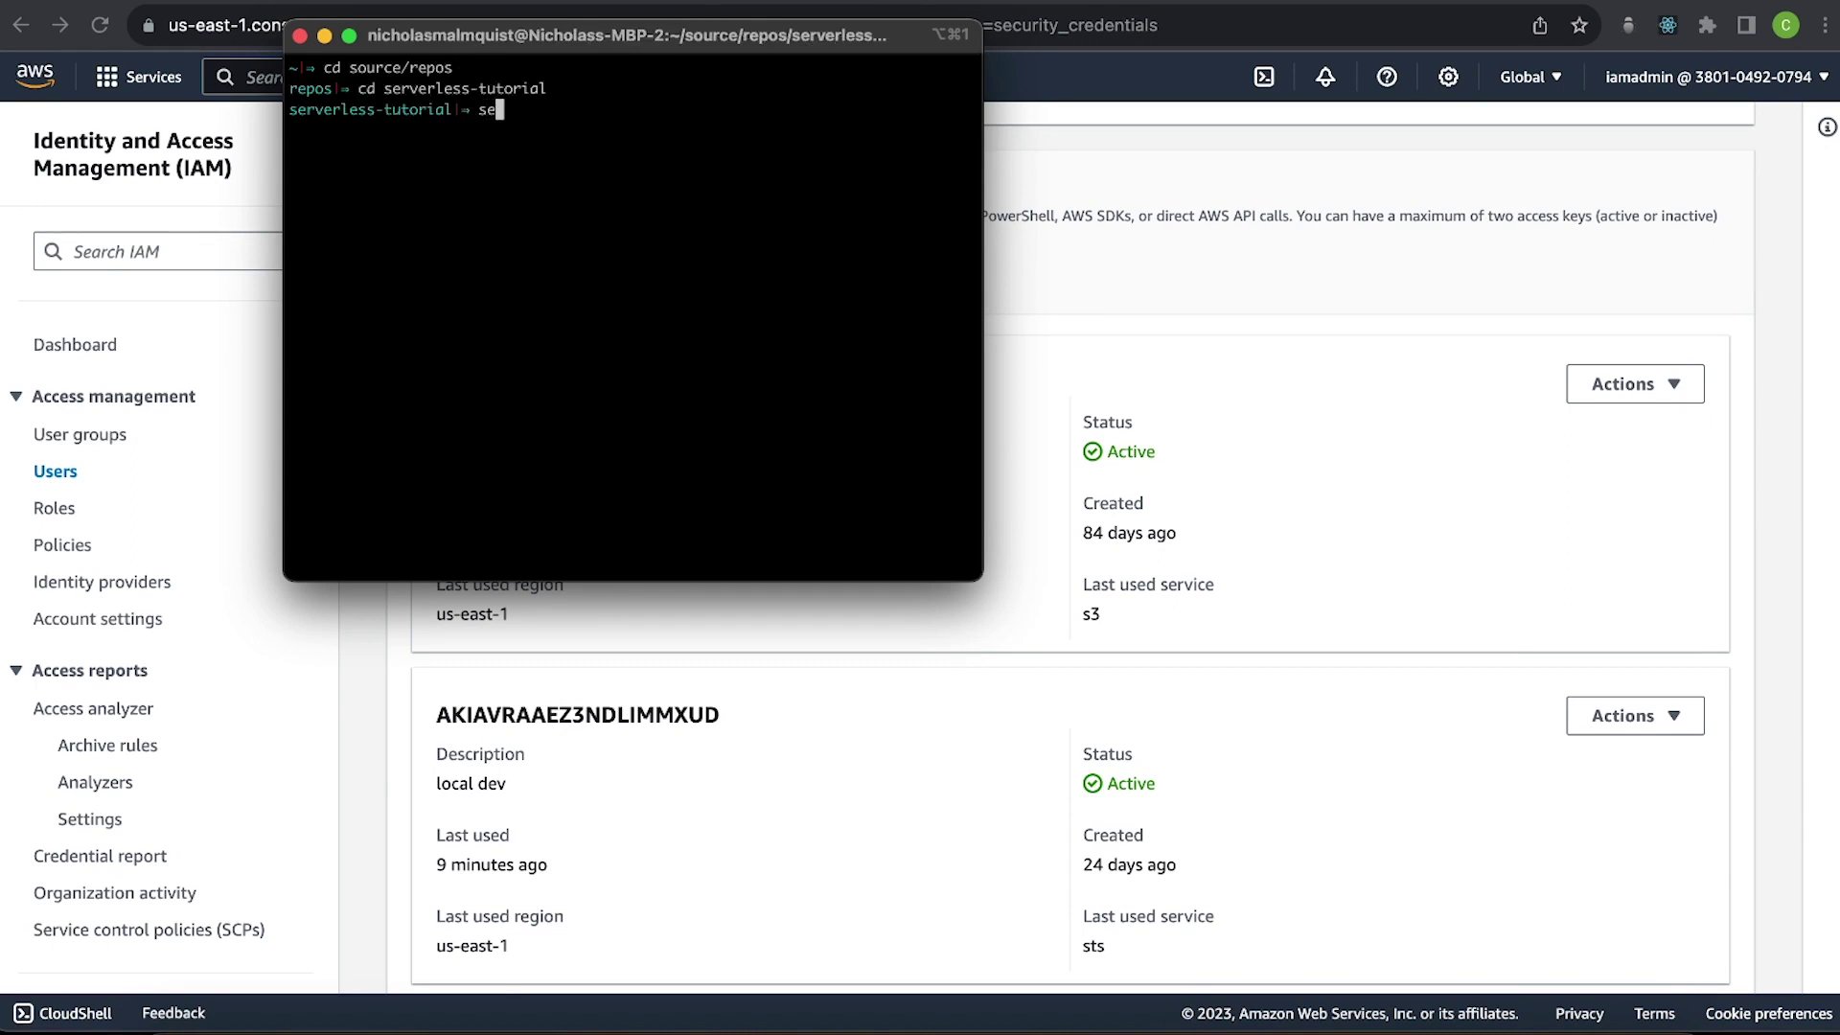
{"action": "type", "text": "rverless deploy"}
{"action": "key", "text": "Return"}
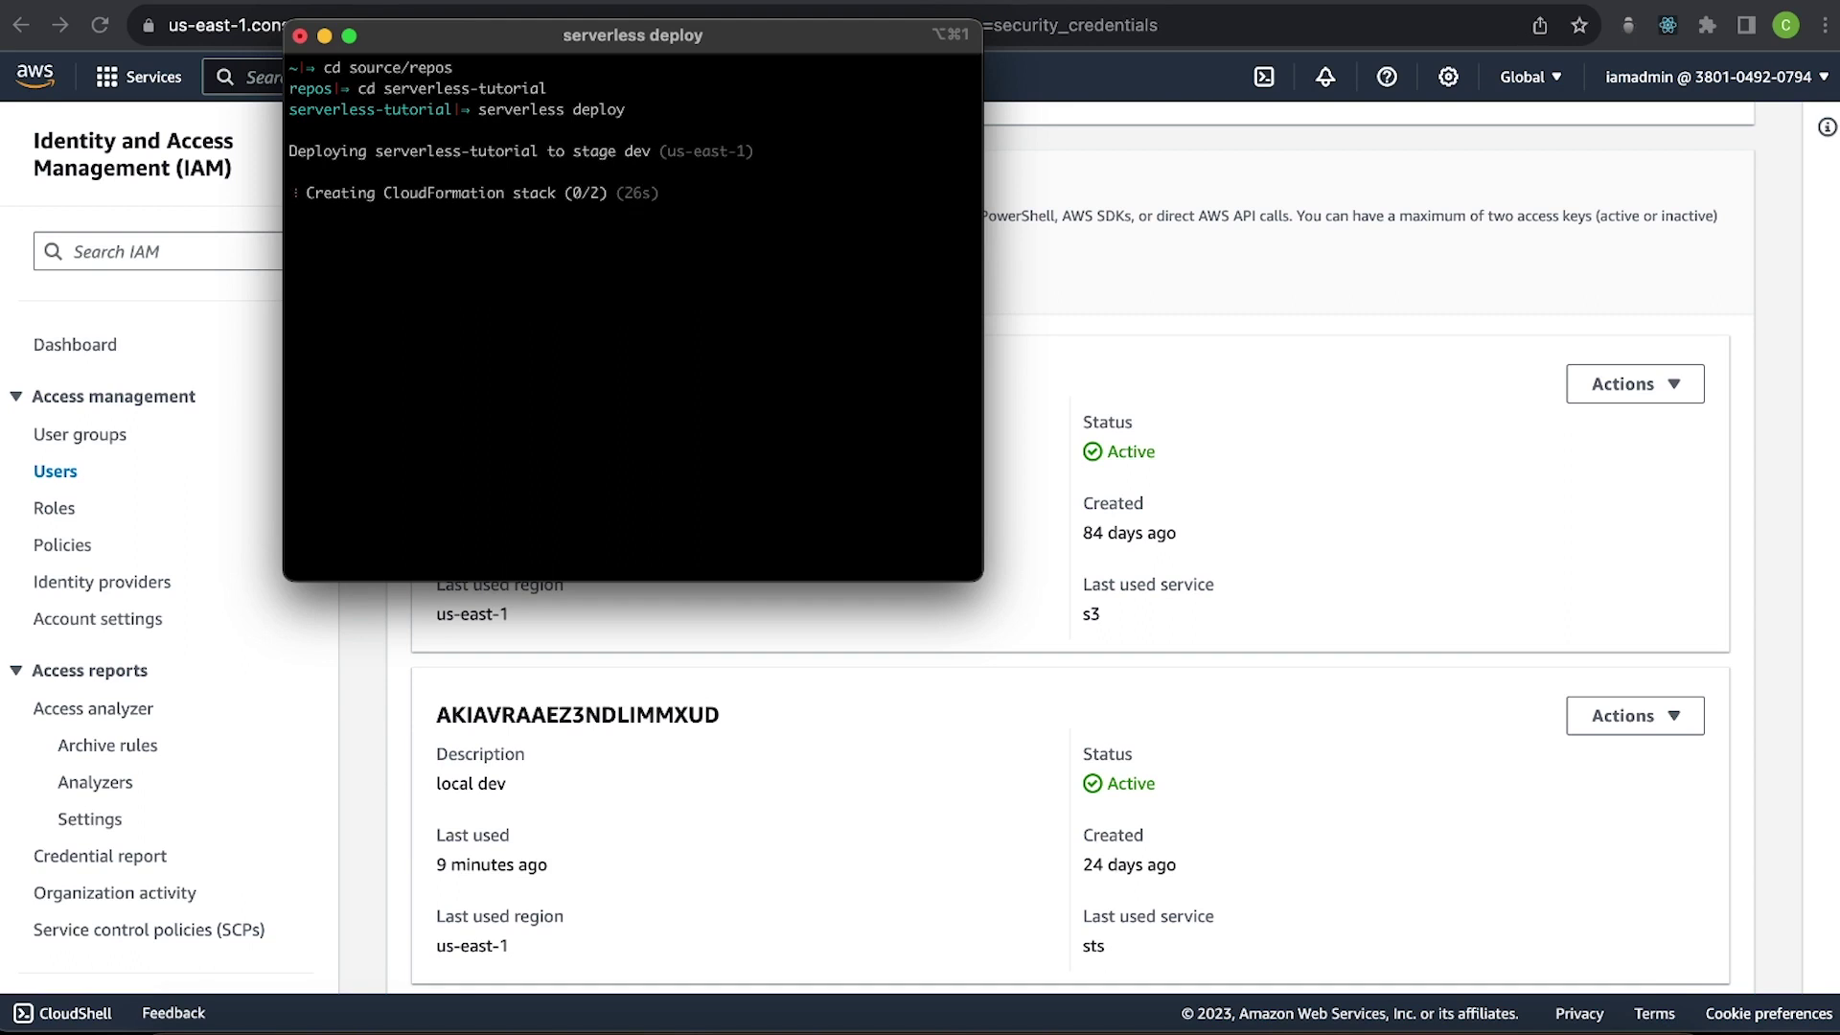
Return to the AWS console, find CloudFormation and view the resources of the serverless-tutorial-dev stack.
{"action": "key", "text": "super+Tab"}
{"action": "key", "text": "alt+s"}
{"action": "type", "text": "cloudf"}
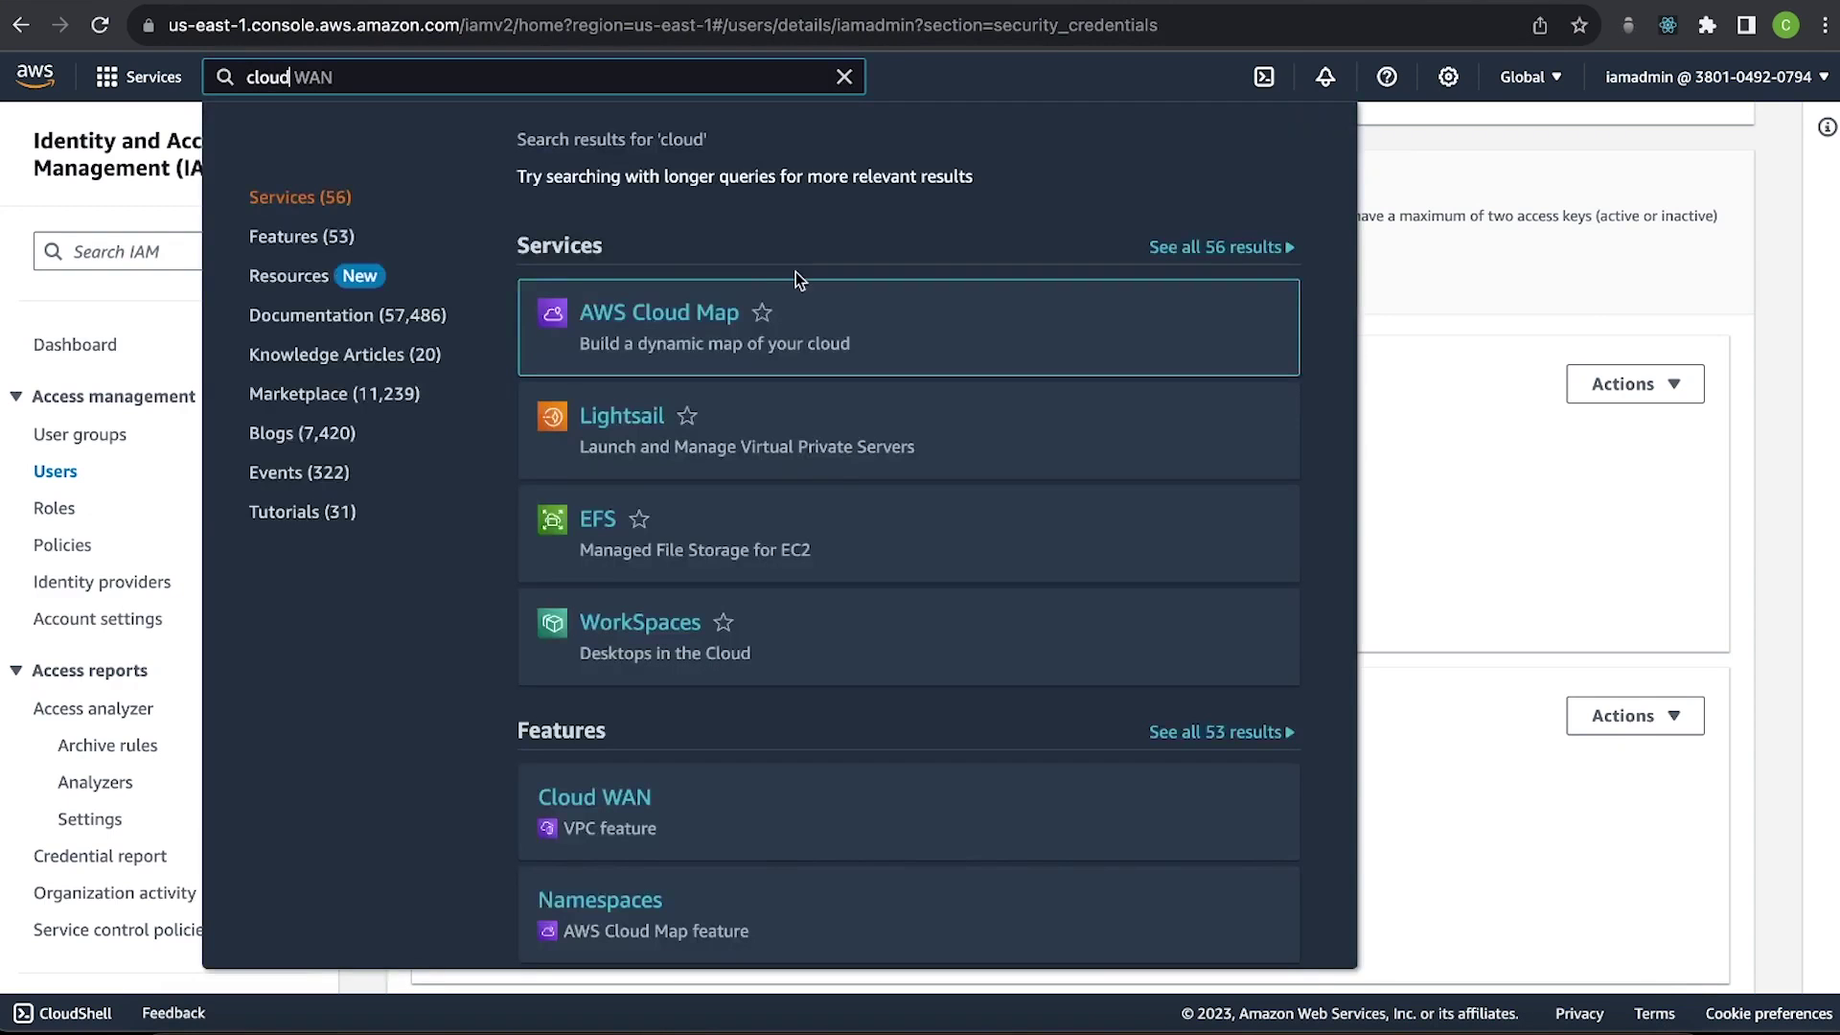
{"action": "type", "text": "ormation"}
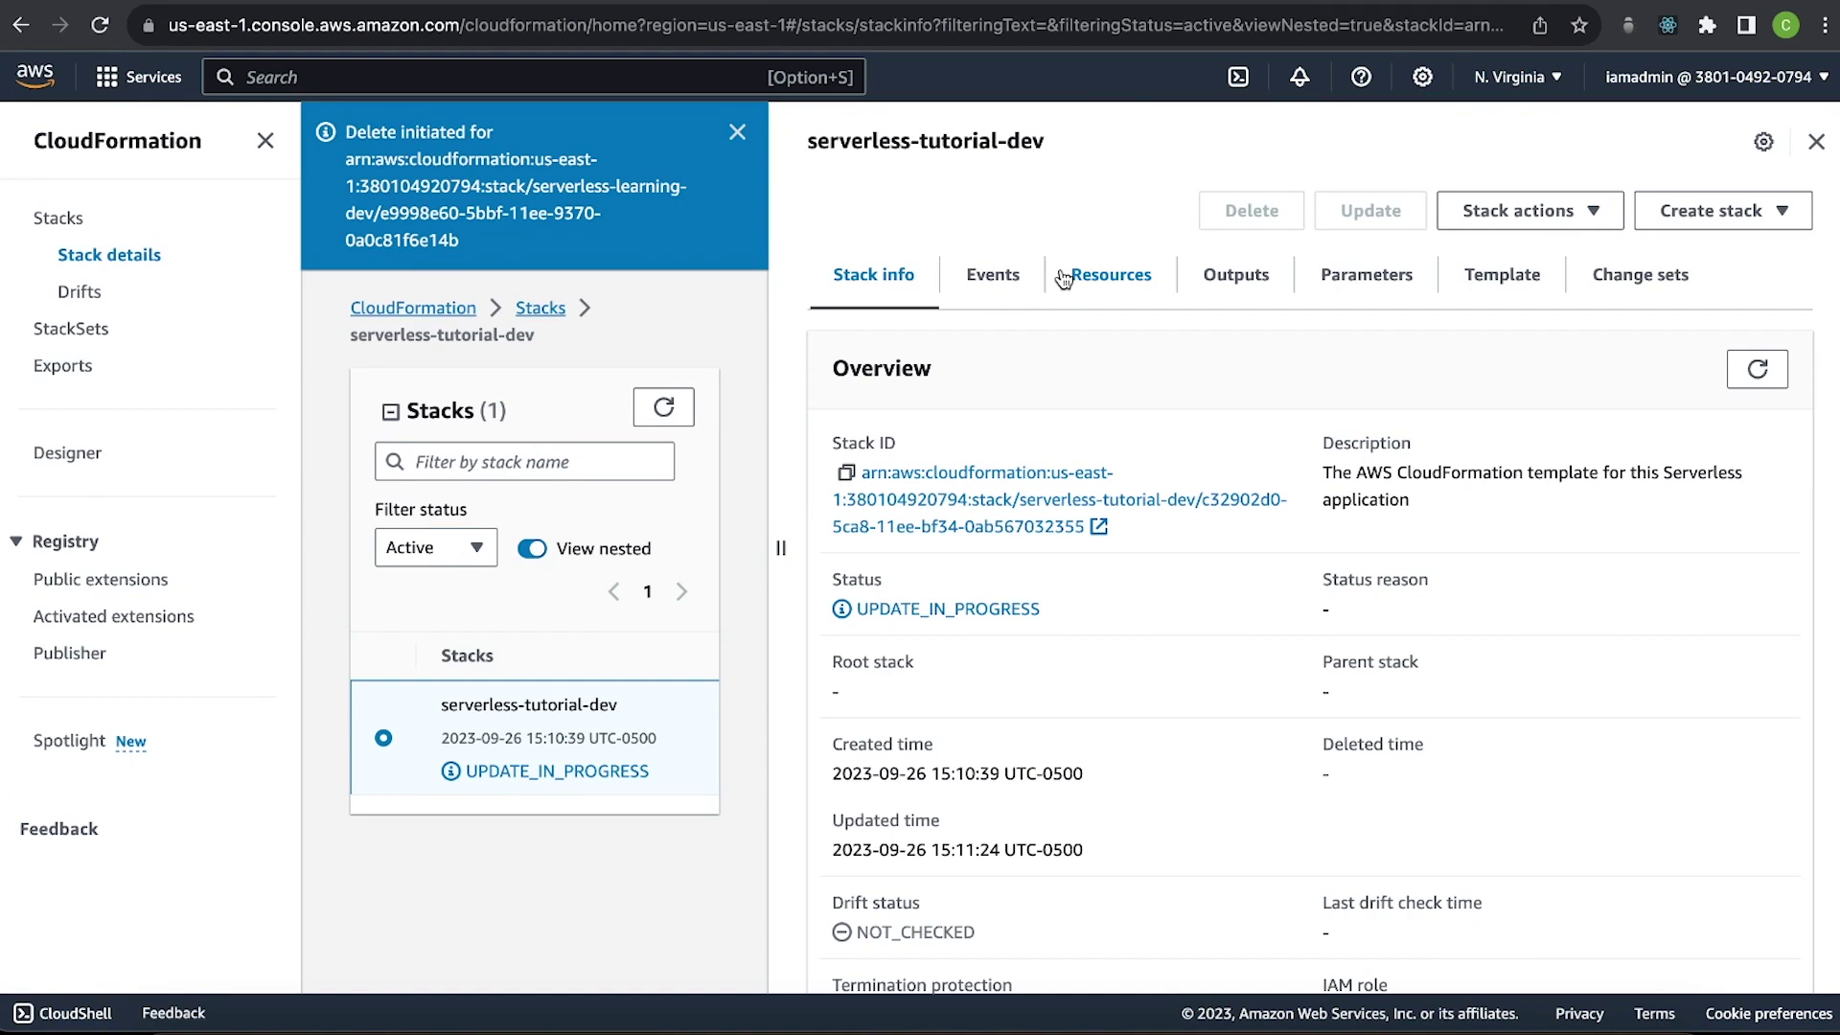
{"action": "left_click", "coordinate": [1127, 284]}
{"action": "scroll", "coordinate": [1070, 544], "scroll_direction": "down", "scroll_amount": 1}
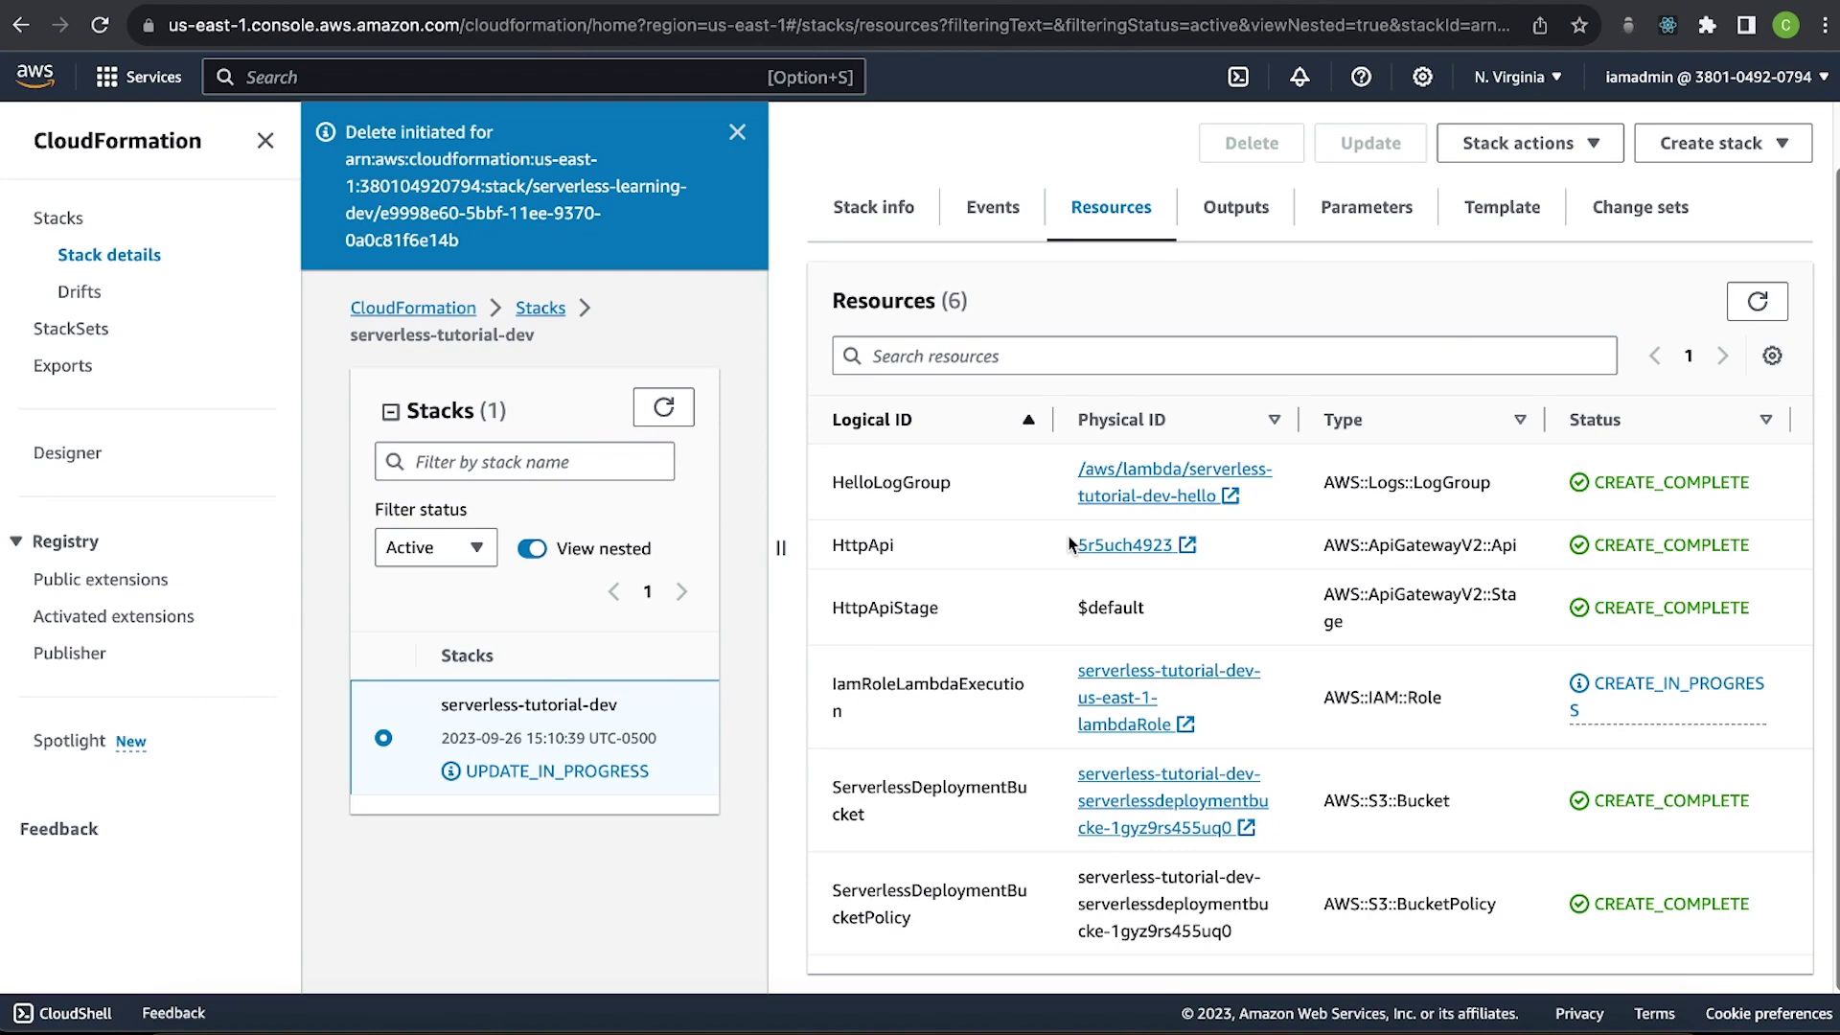
Refresh the stack list and the stack's resources, and highlight the HelloLambdaFunction logical ID.
{"action": "left_click", "coordinate": [663, 409]}
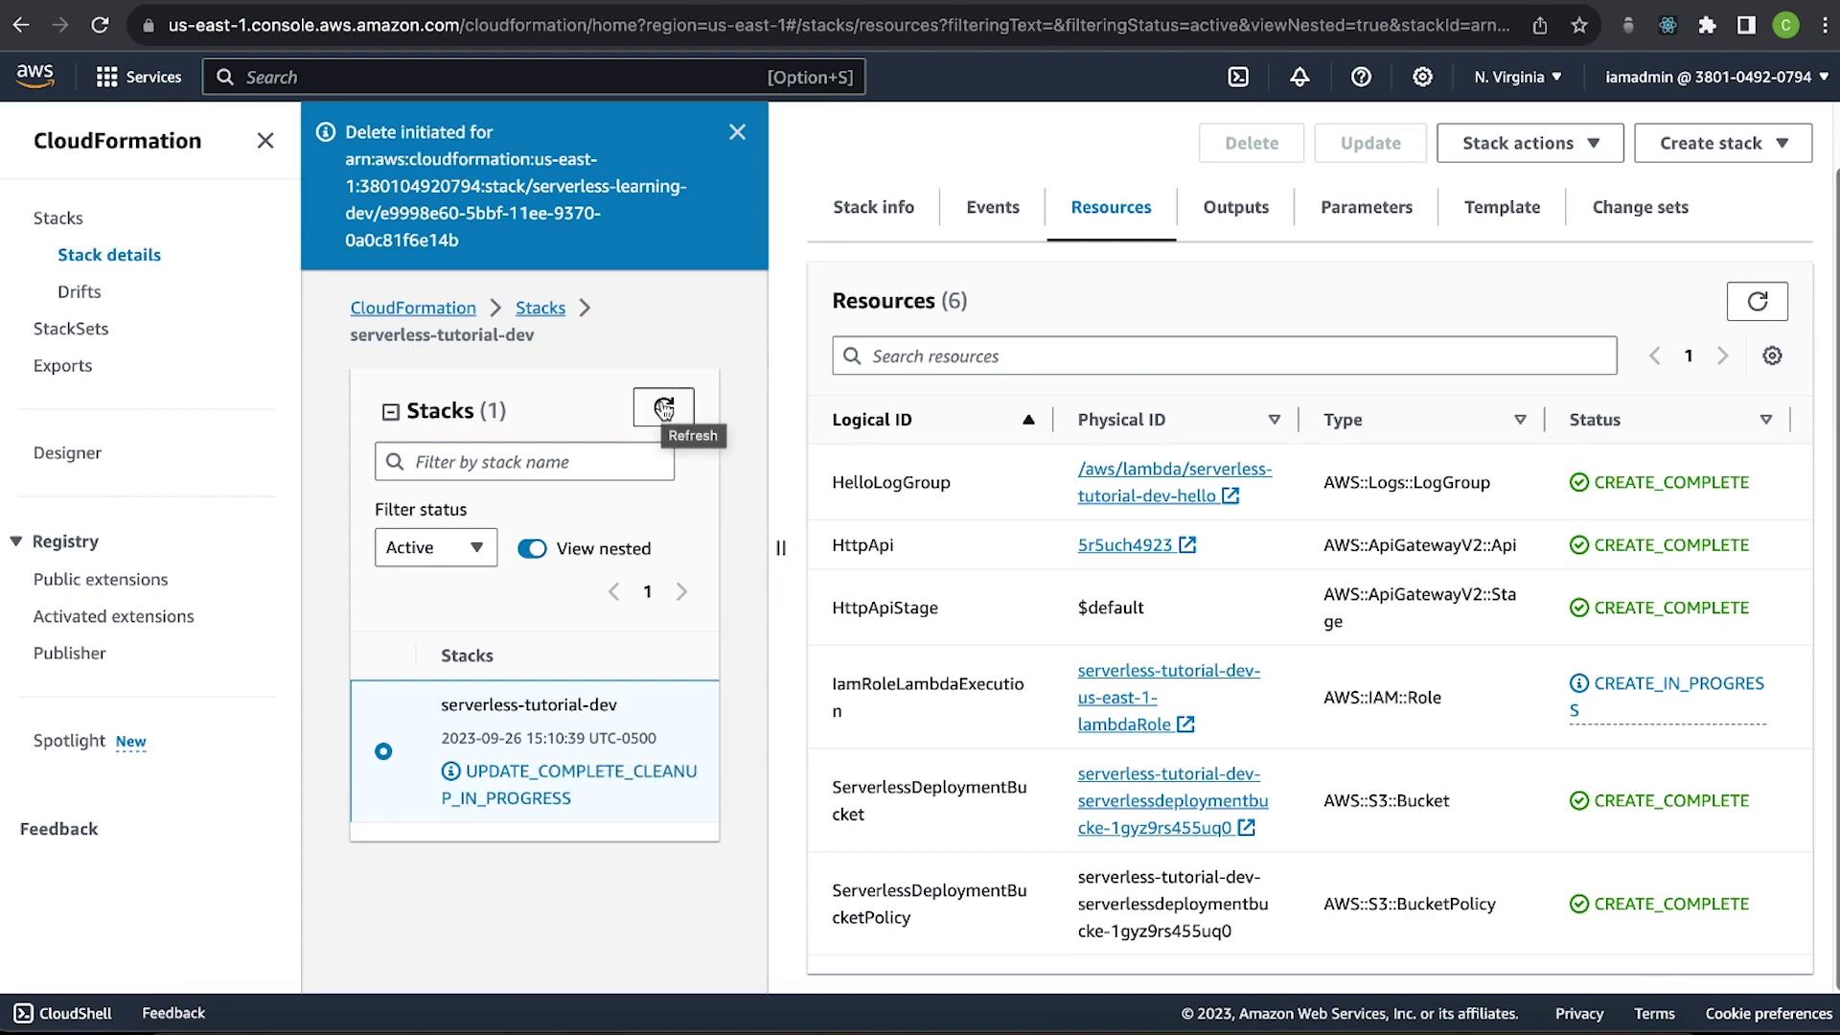
{"action": "left_click", "coordinate": [663, 409]}
{"action": "left_click", "coordinate": [1757, 300]}
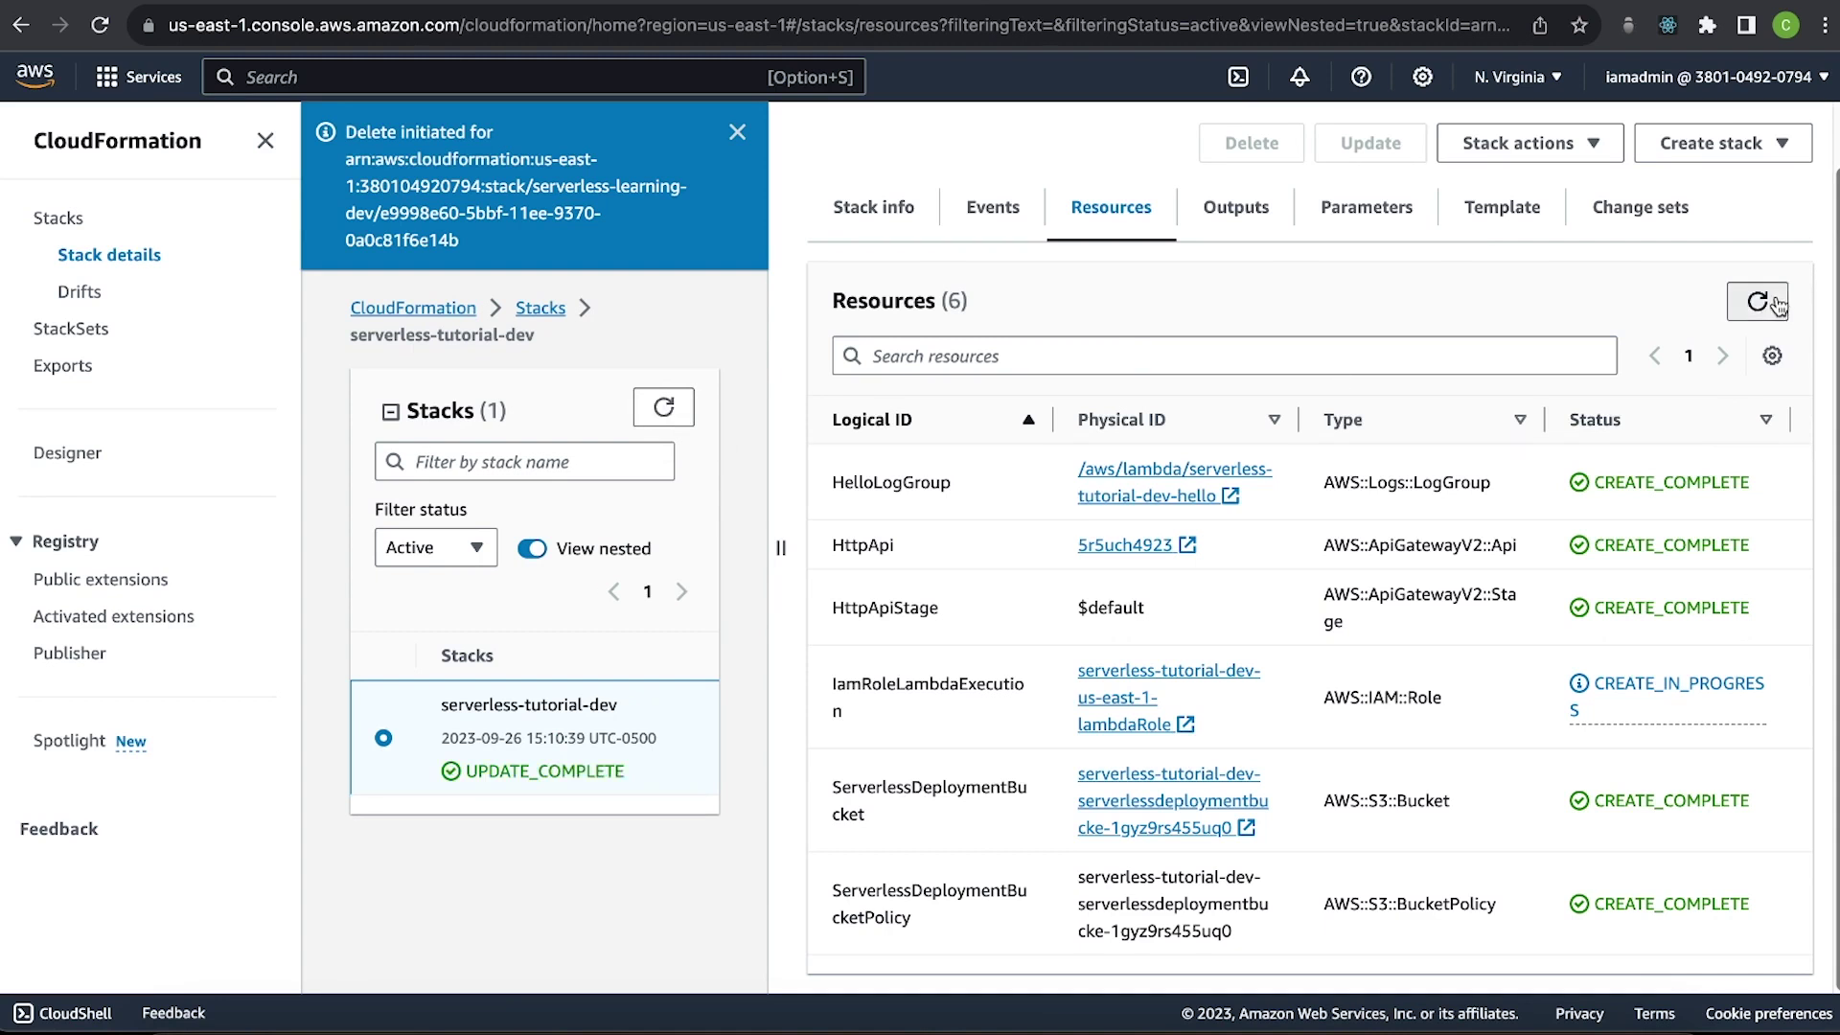
{"action": "scroll", "coordinate": [1121, 536], "scroll_direction": "down", "scroll_amount": 2}
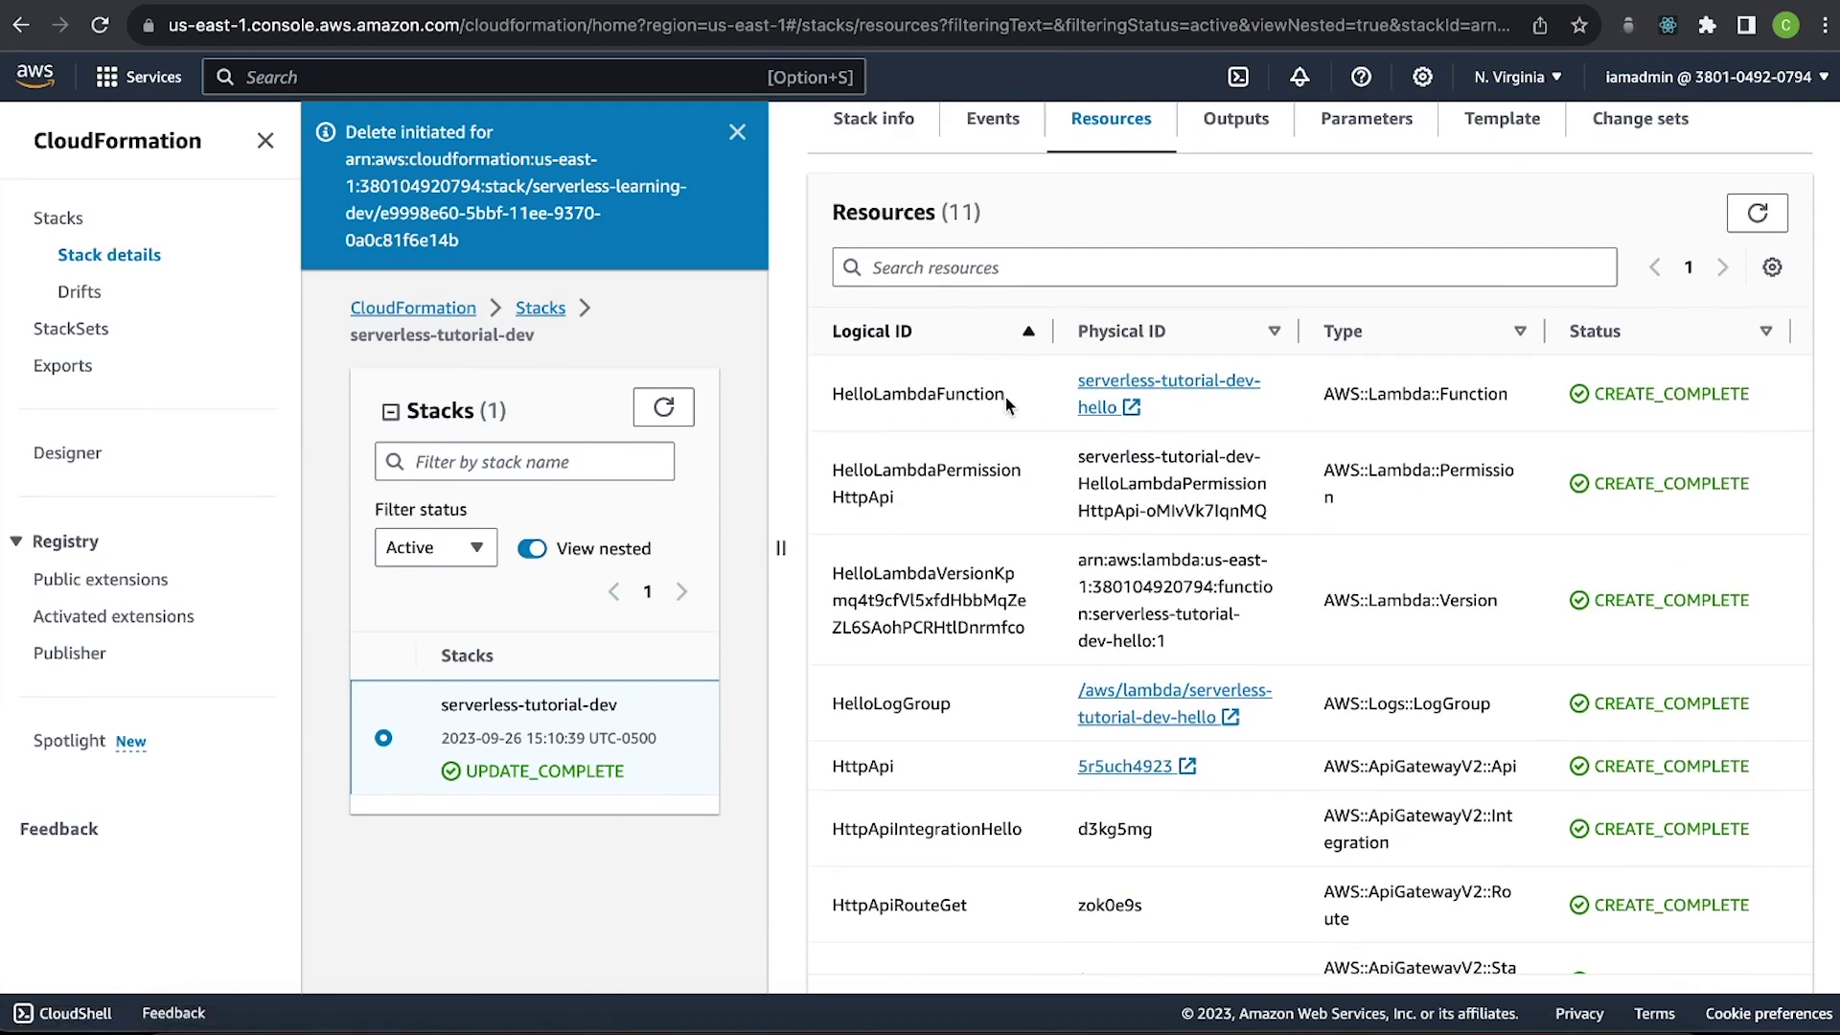
{"action": "left_click_drag", "start_coordinate": [1004, 397], "coordinate": [830, 397]}
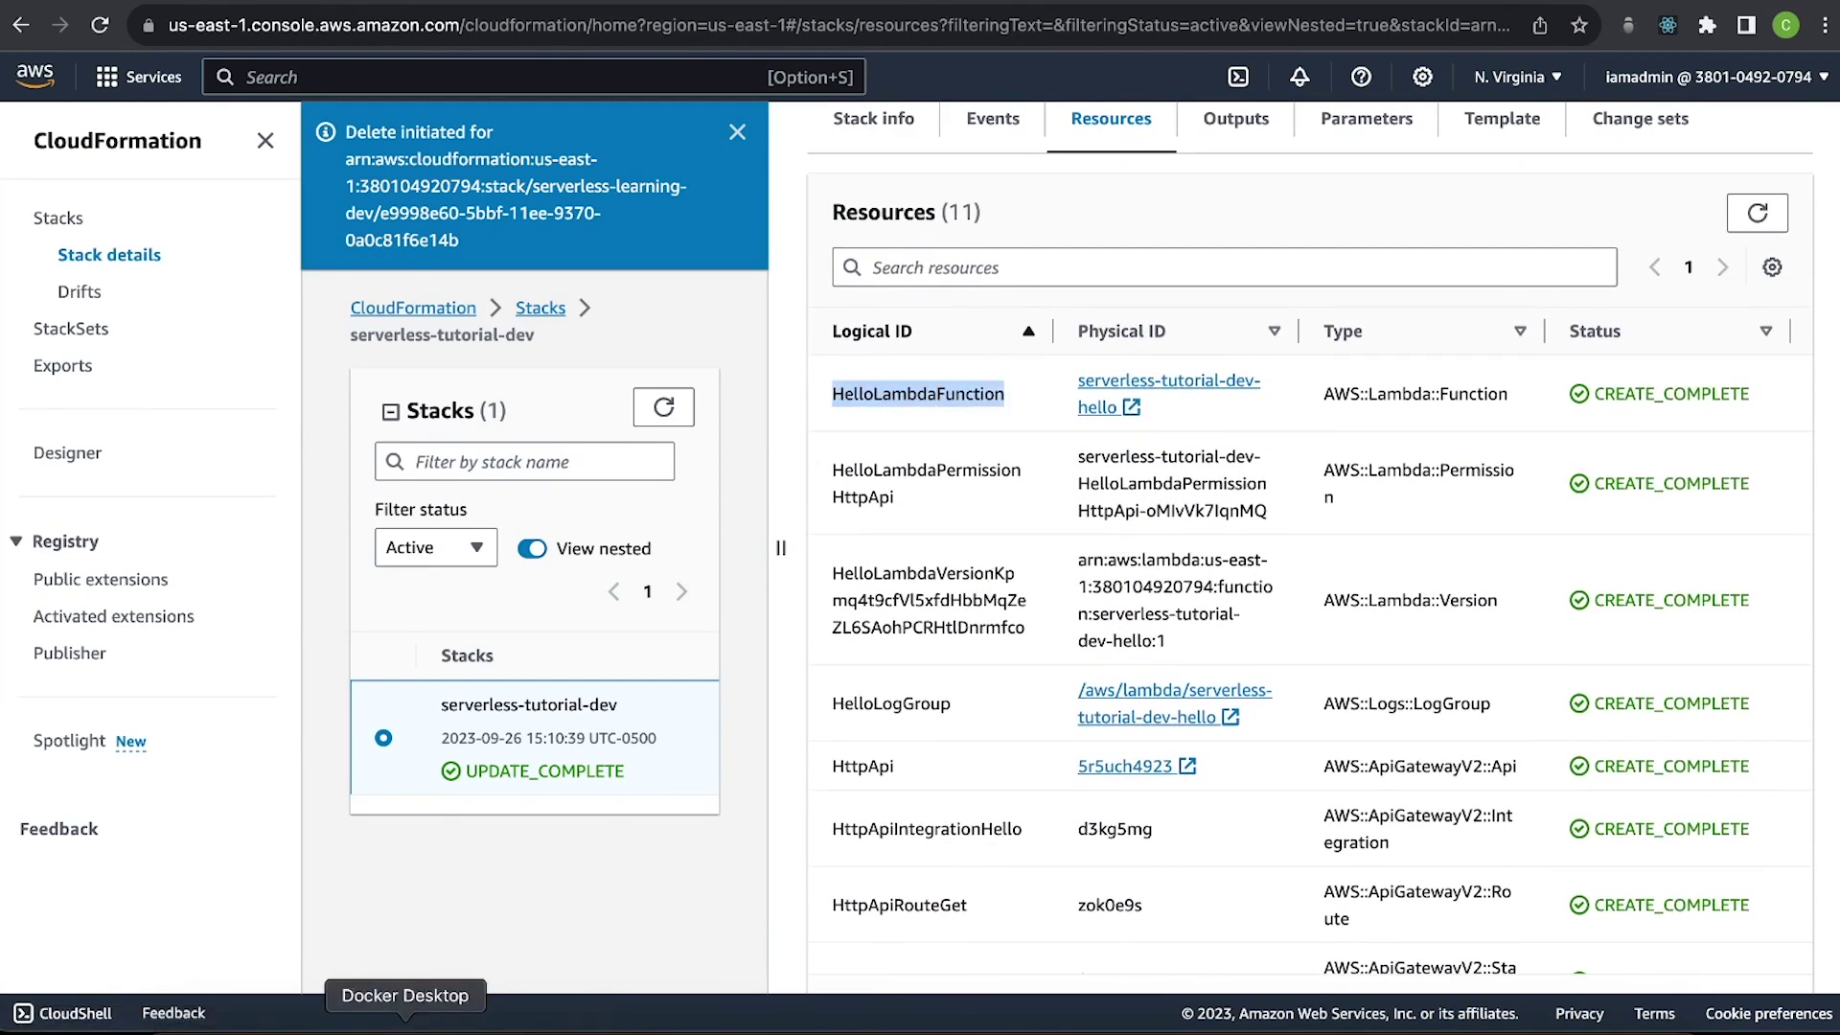
Switch to Visual Studio Code, open handler.py and highlight the hello function's name.
{"action": "left_click", "coordinate": [345, 1023]}
{"action": "left_click", "coordinate": [132, 106]}
{"action": "left_click", "coordinate": [466, 131]}
{"action": "double_click", "coordinate": [473, 112]}
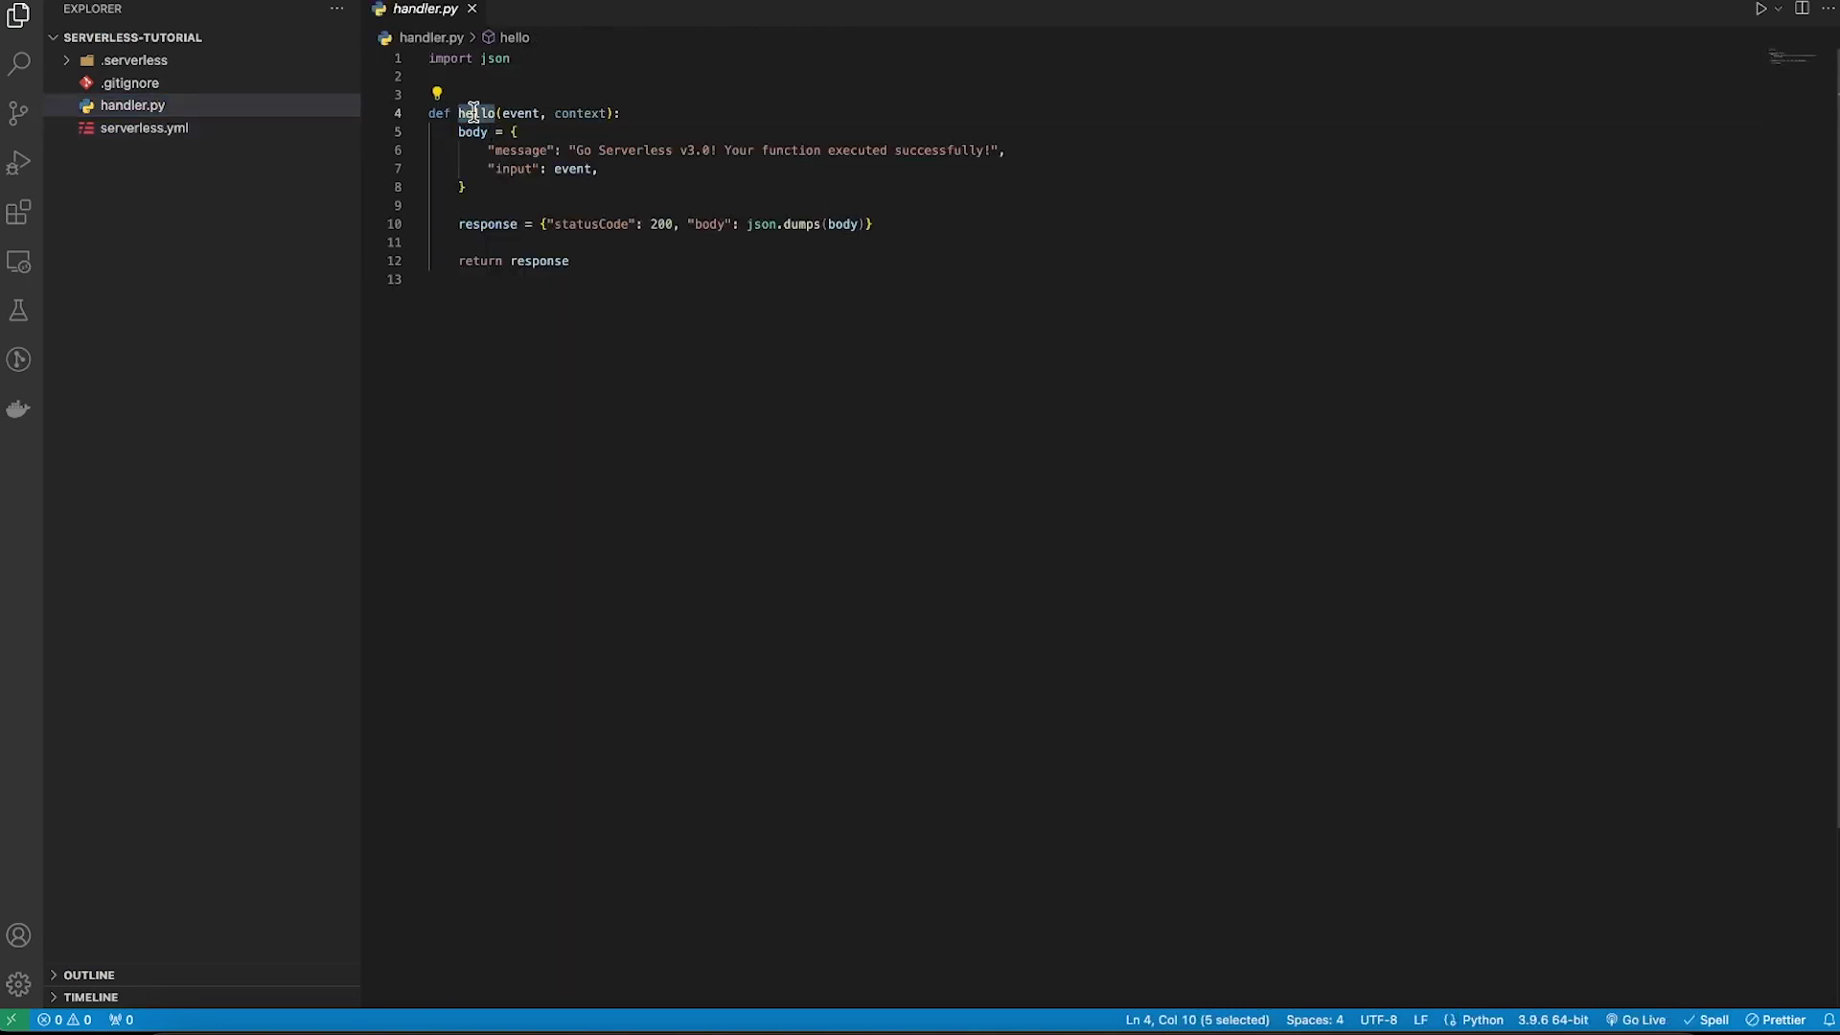
Return to the AWS console, review the remaining serverless-tutorial-dev stack resources, highlight ServerlessDeploymentBucketPolicy, and check the terminal's deploy output.
{"action": "key", "text": "super+Tab"}
{"action": "scroll", "coordinate": [940, 499], "scroll_direction": "down", "scroll_amount": 5}
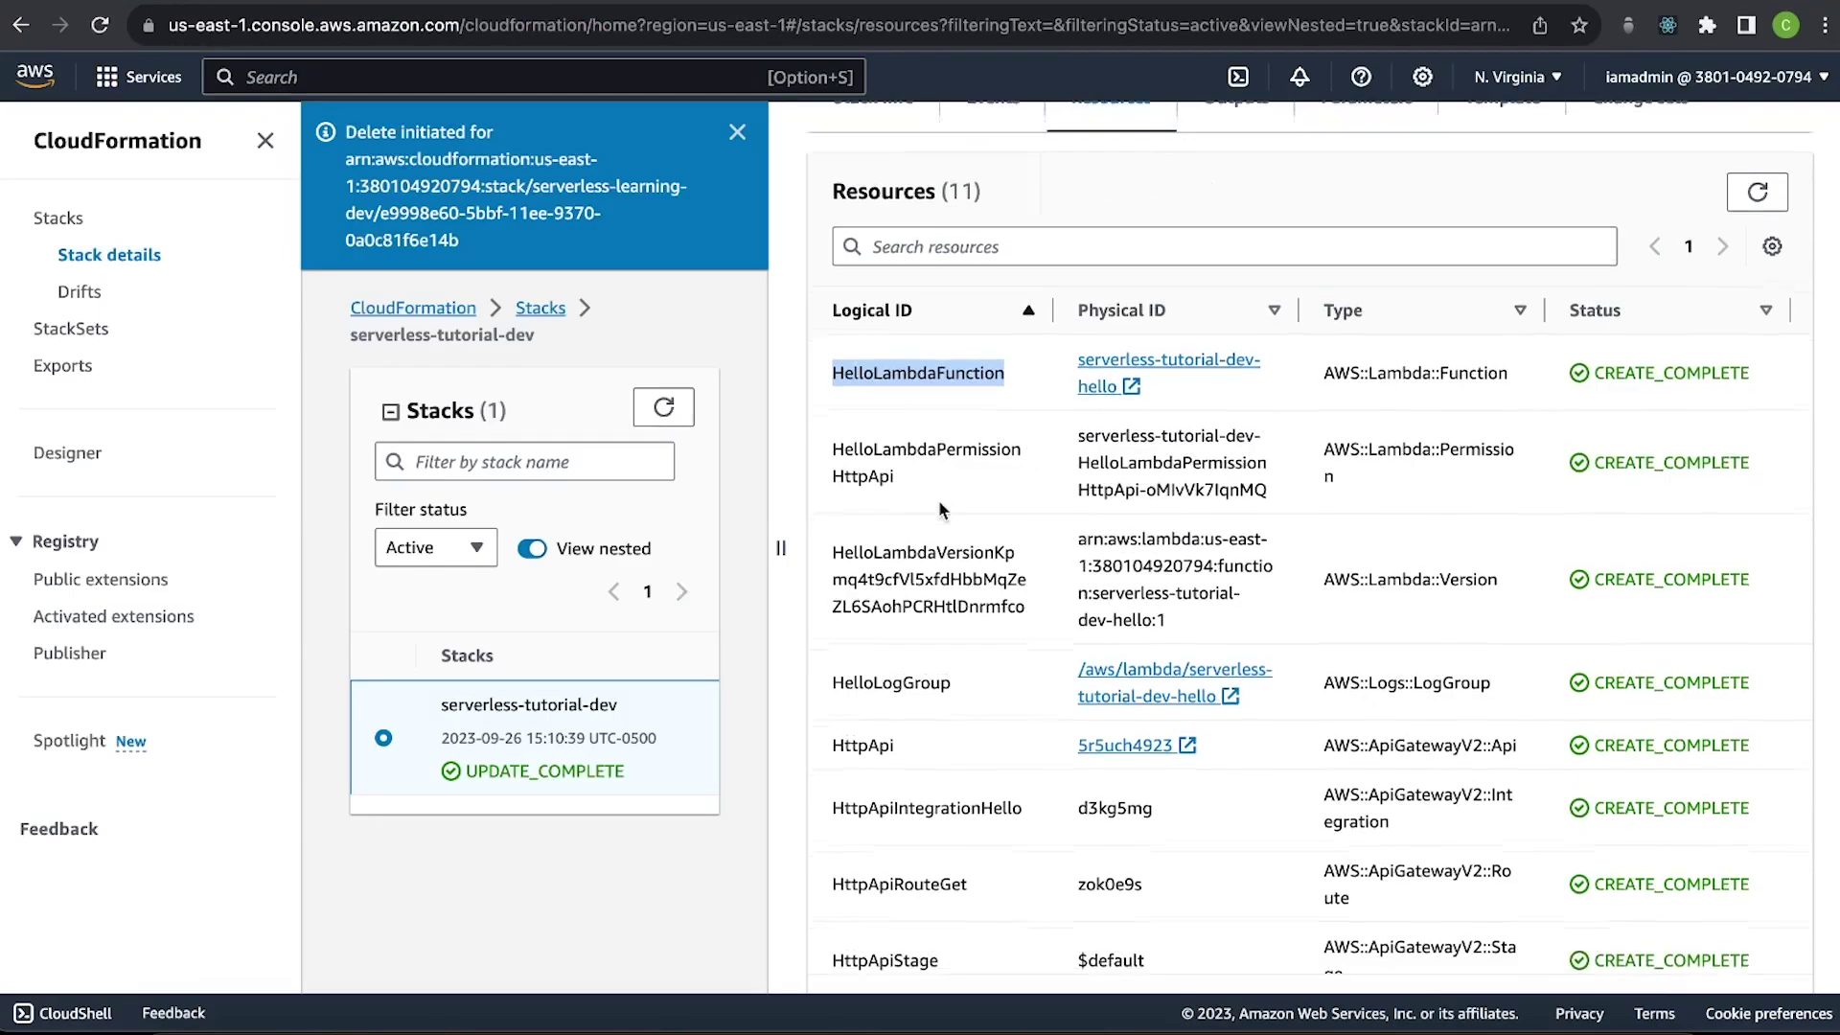
{"action": "double_click", "coordinate": [832, 892]}
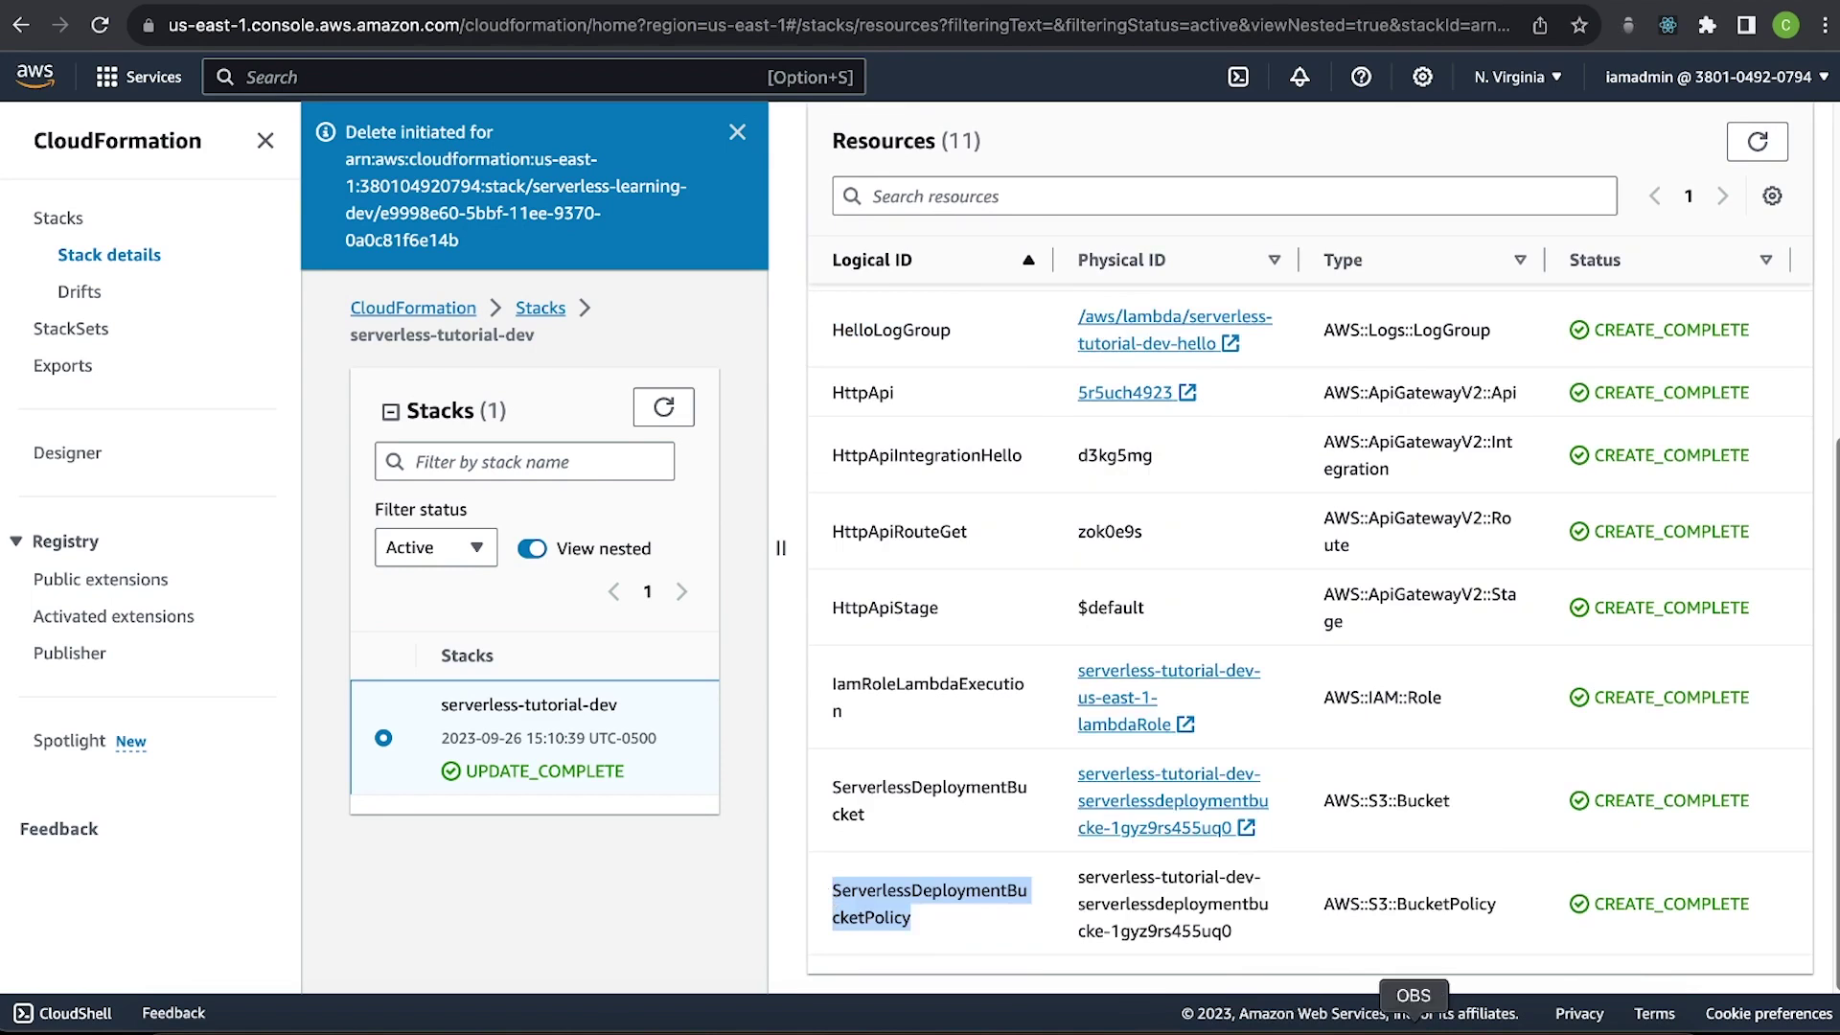
{"action": "left_click", "coordinate": [1329, 1025]}
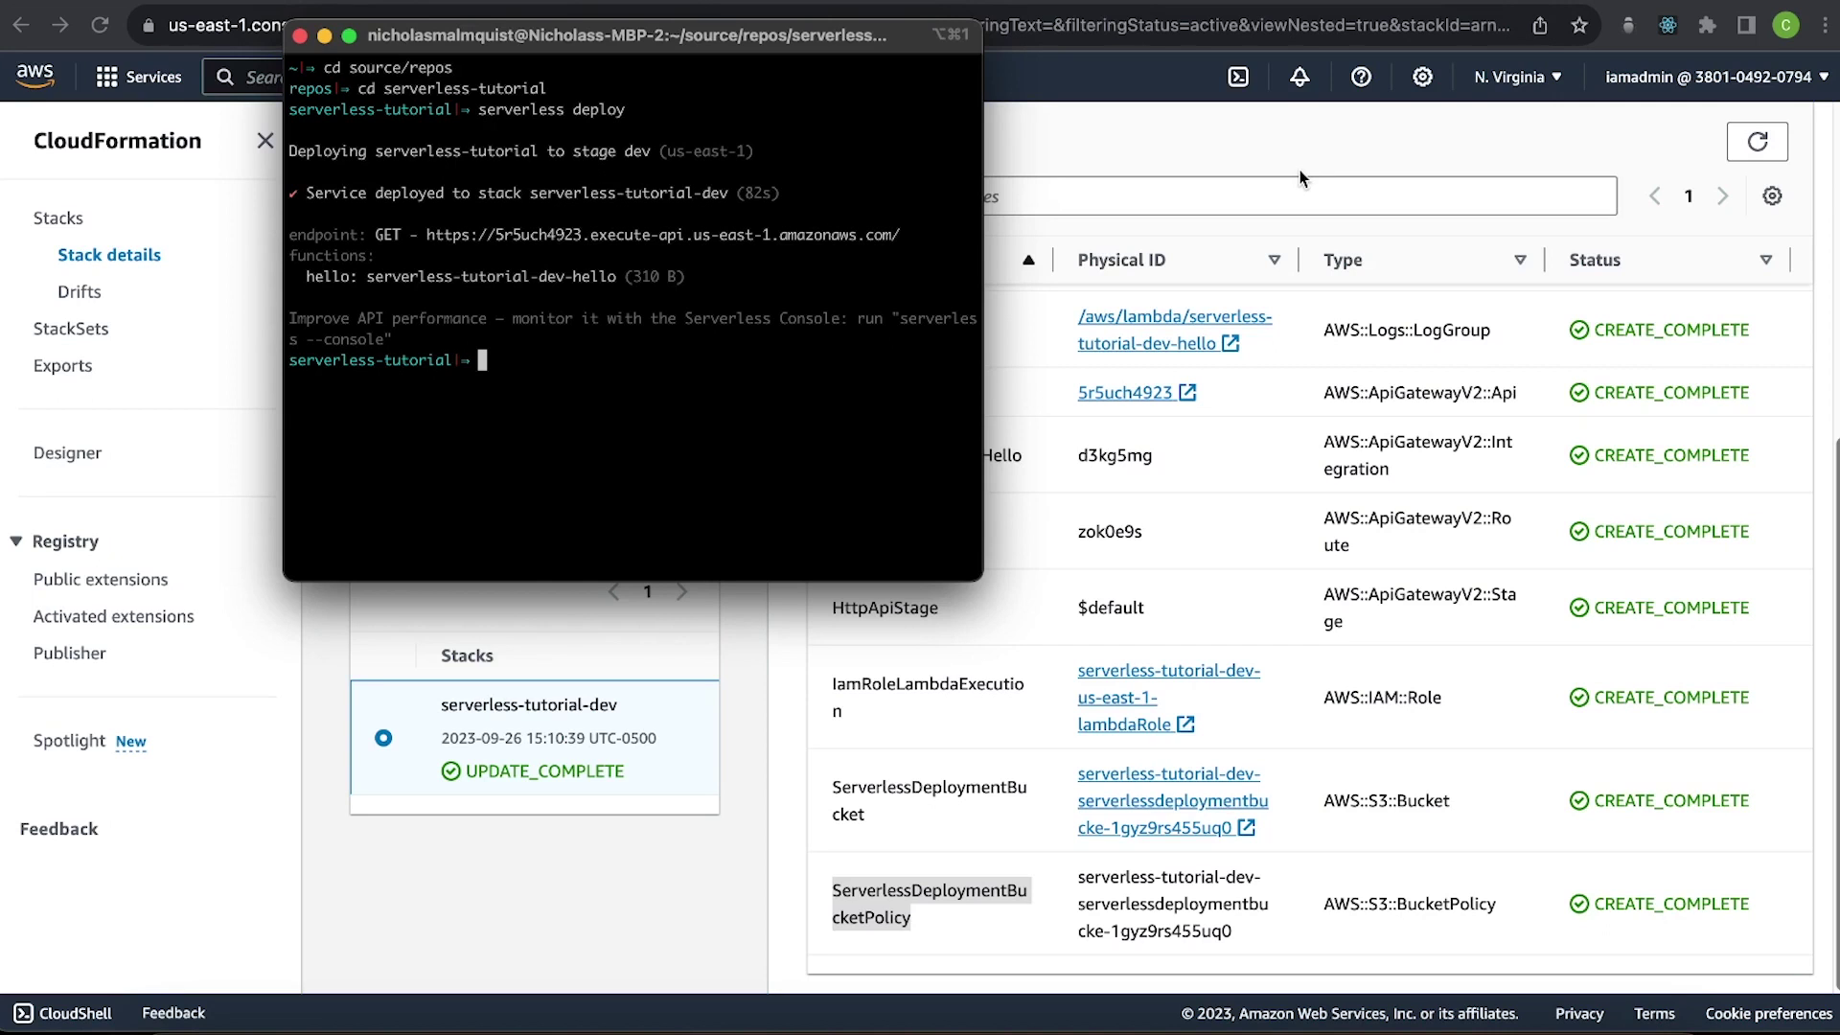
{"action": "key", "text": "super+Tab"}
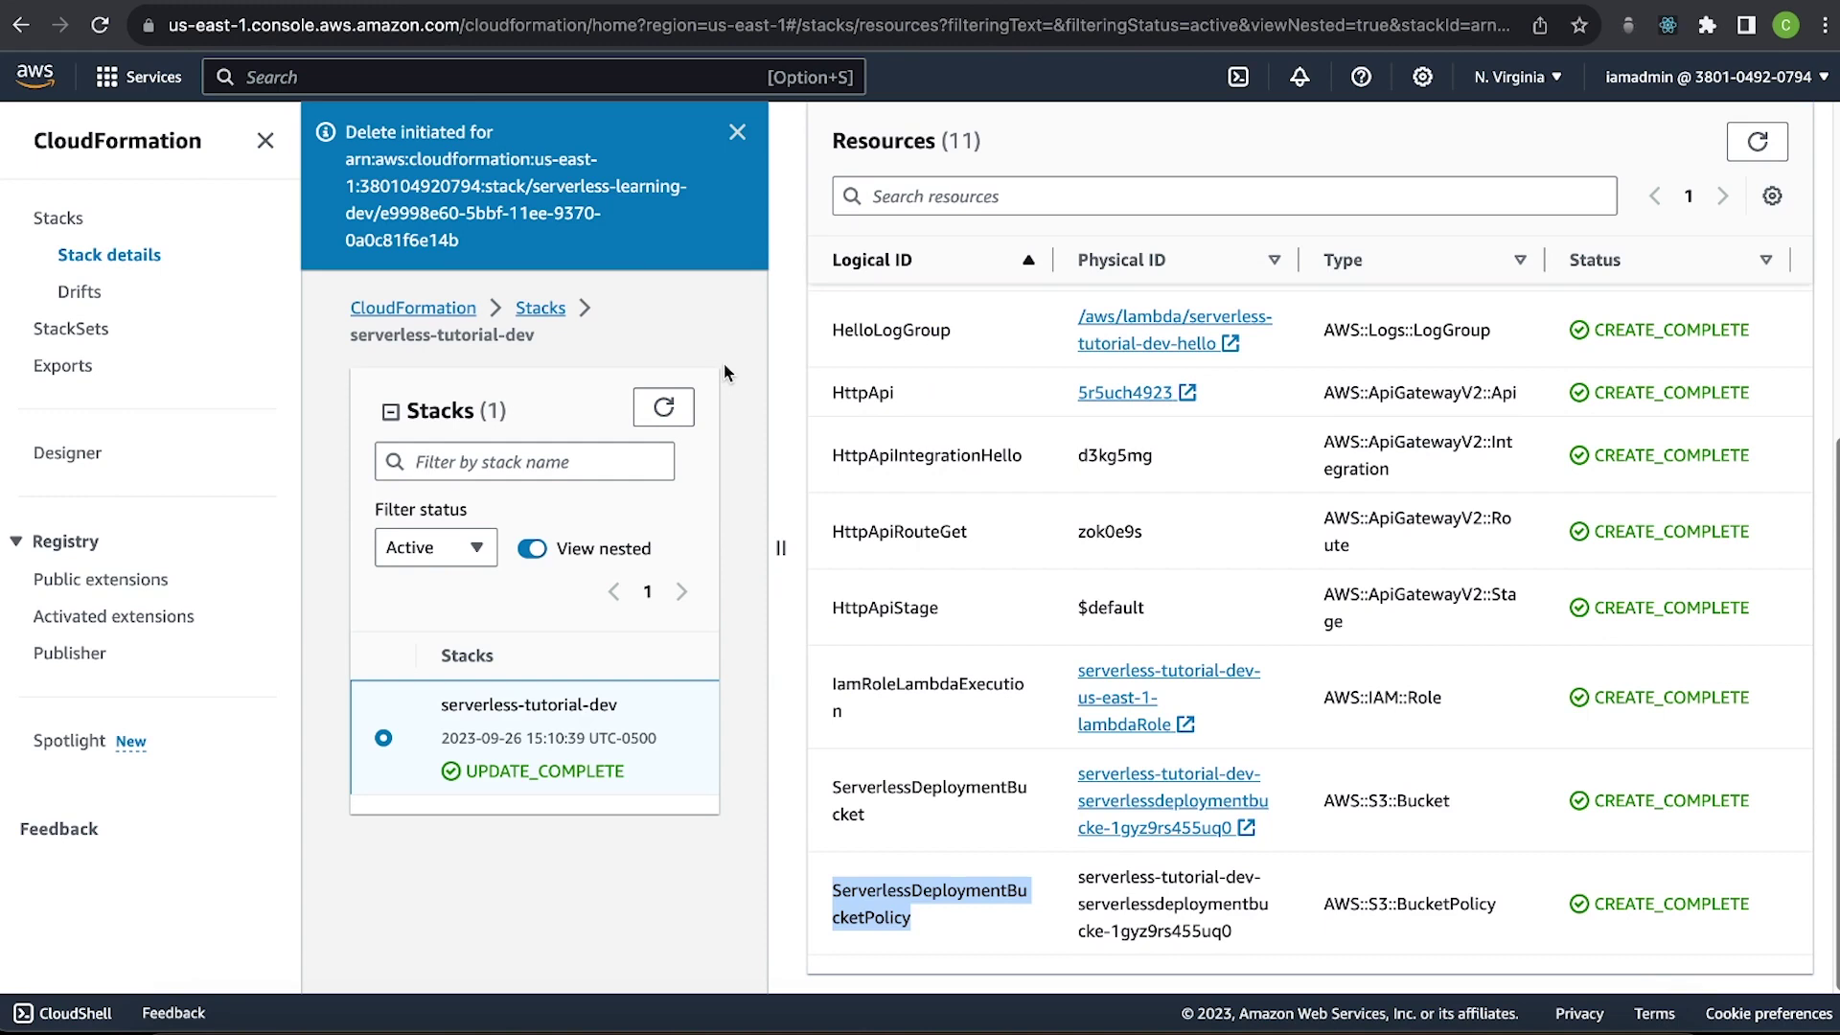
Find API Gateway and view the details of the GET route under / in the dev-serverless-tutorial API.
{"action": "key", "text": "alt+s"}
{"action": "type", "text": "apig"}
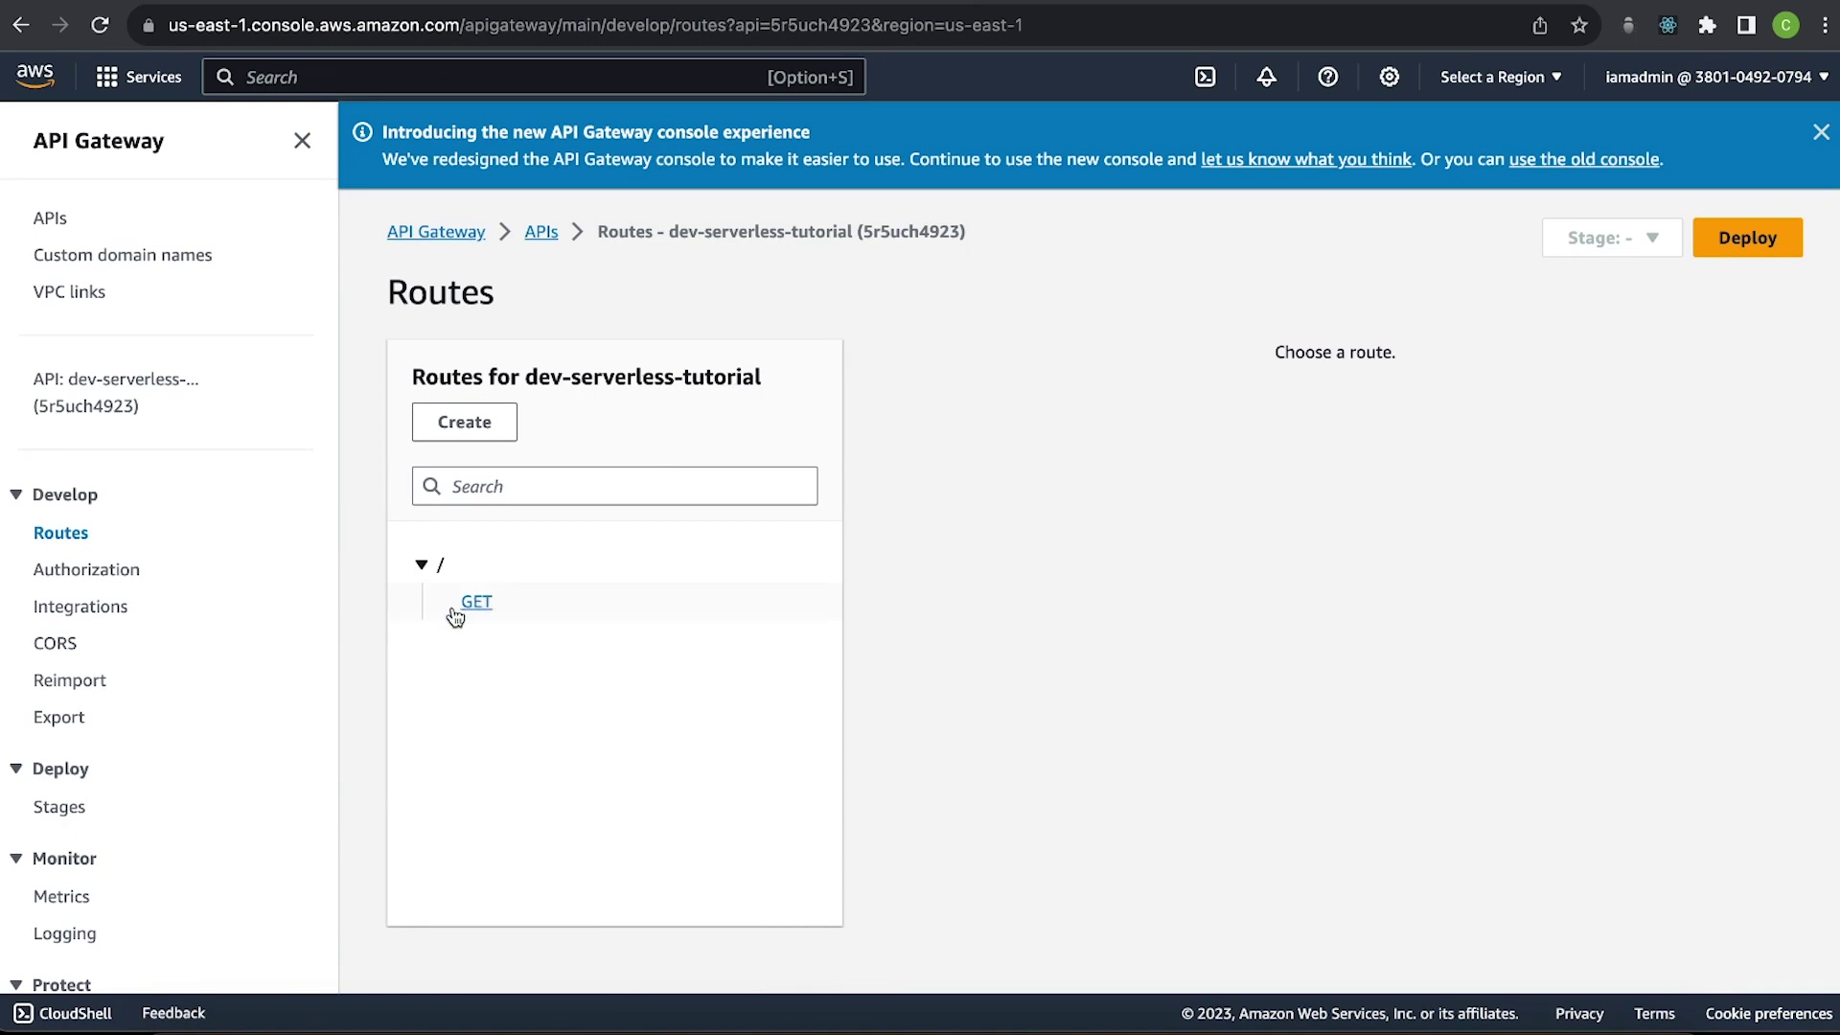
{"action": "left_click", "coordinate": [472, 605]}
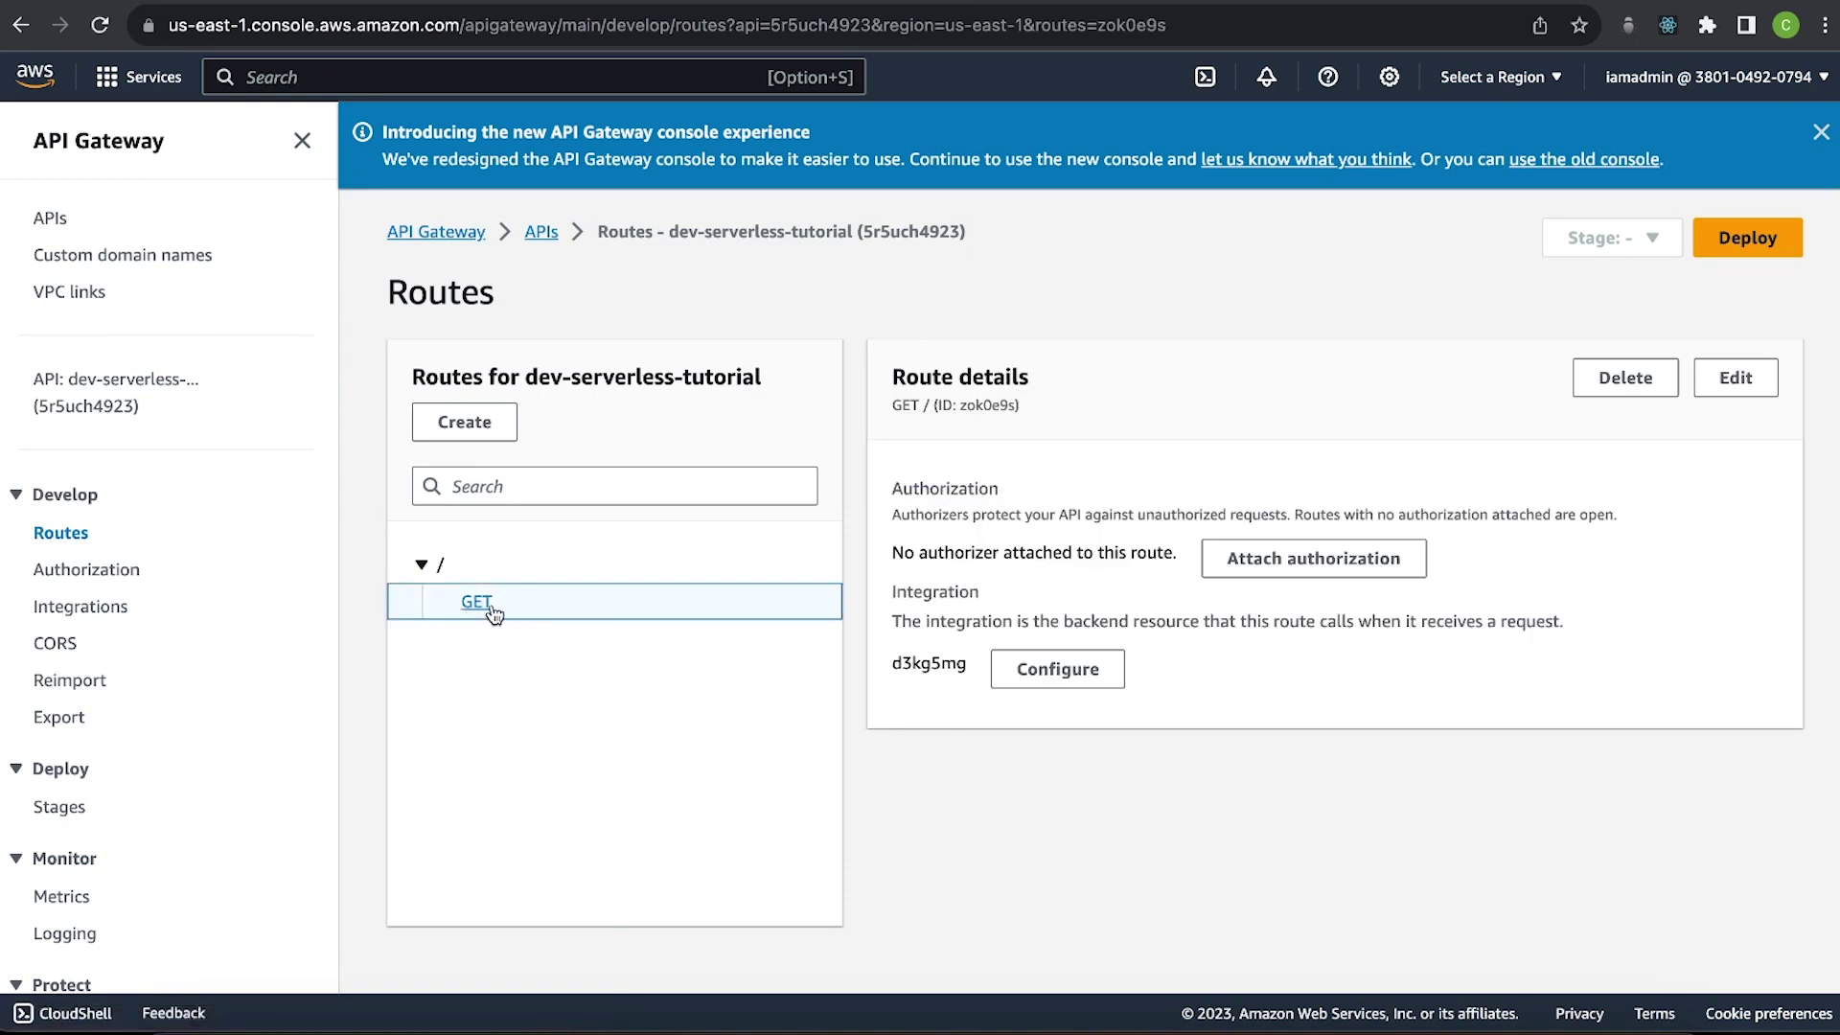
{"action": "double_click", "coordinate": [445, 578]}
Switch to Visual Studio Code, open serverless.yml, and highlight the httpApi method line and the hello function's handler setting.
{"action": "left_click", "coordinate": [348, 1023]}
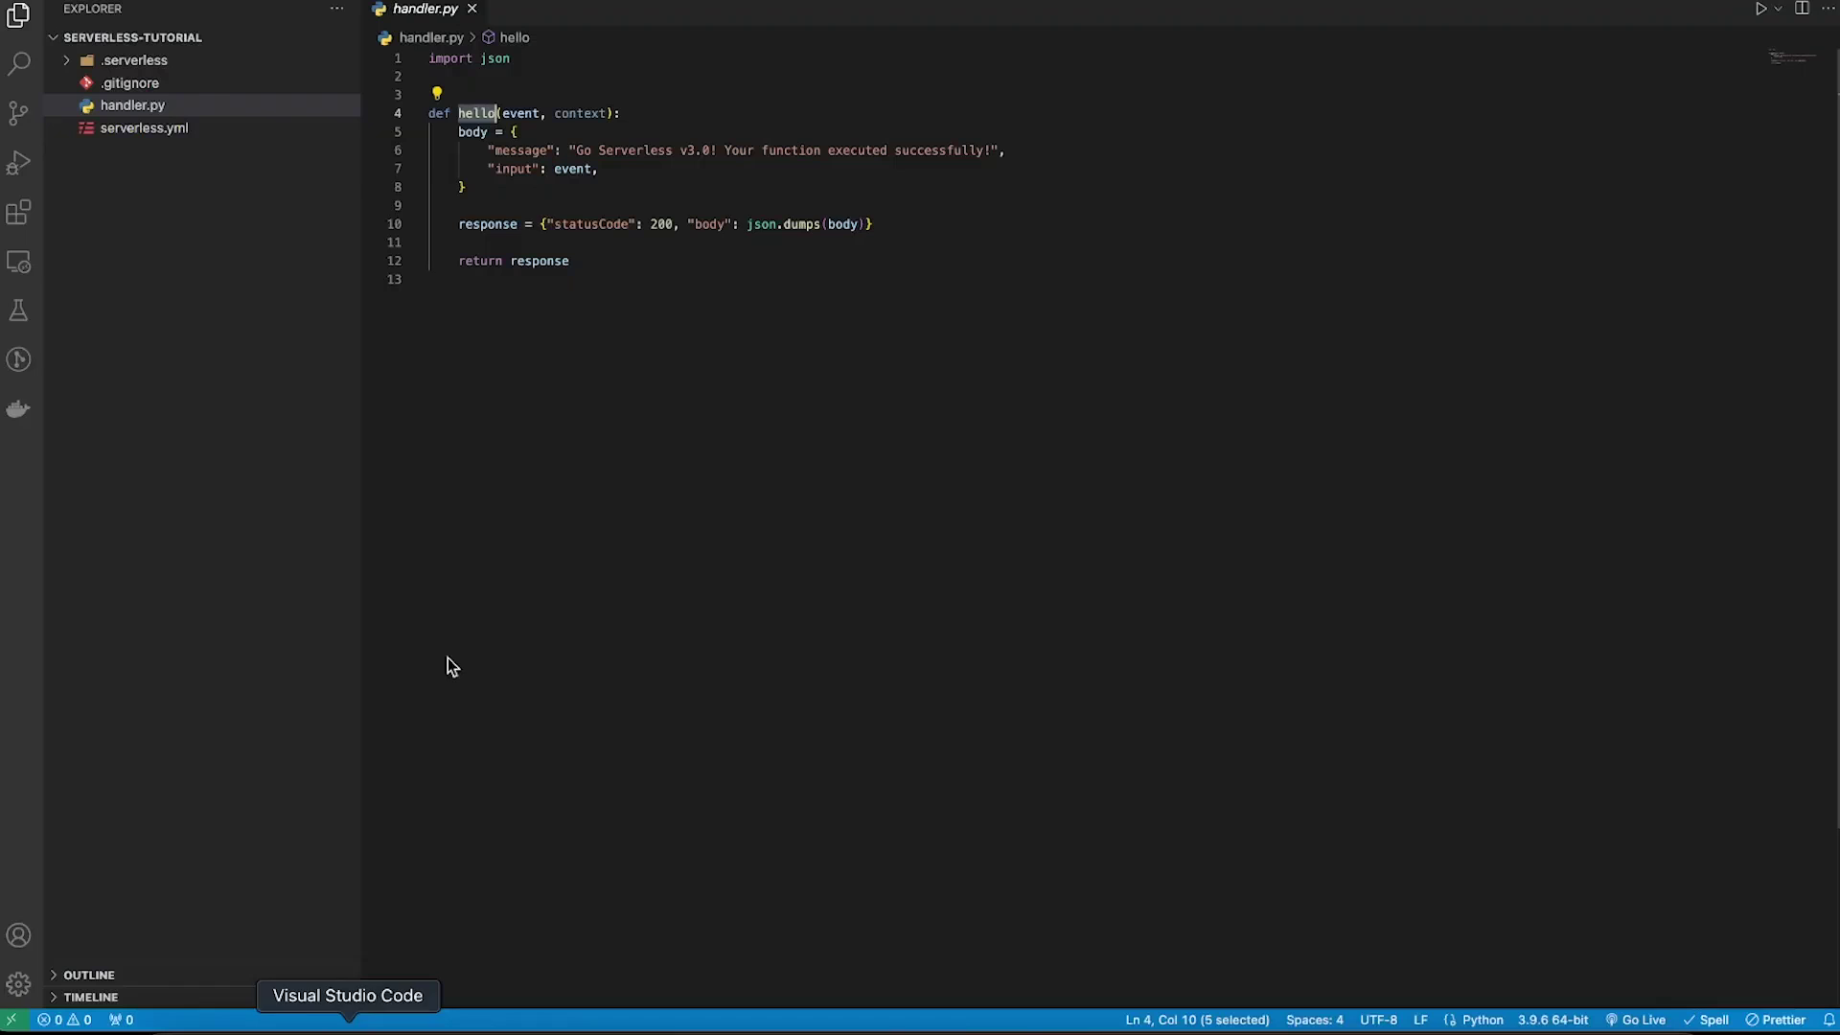
{"action": "left_click", "coordinate": [176, 127]}
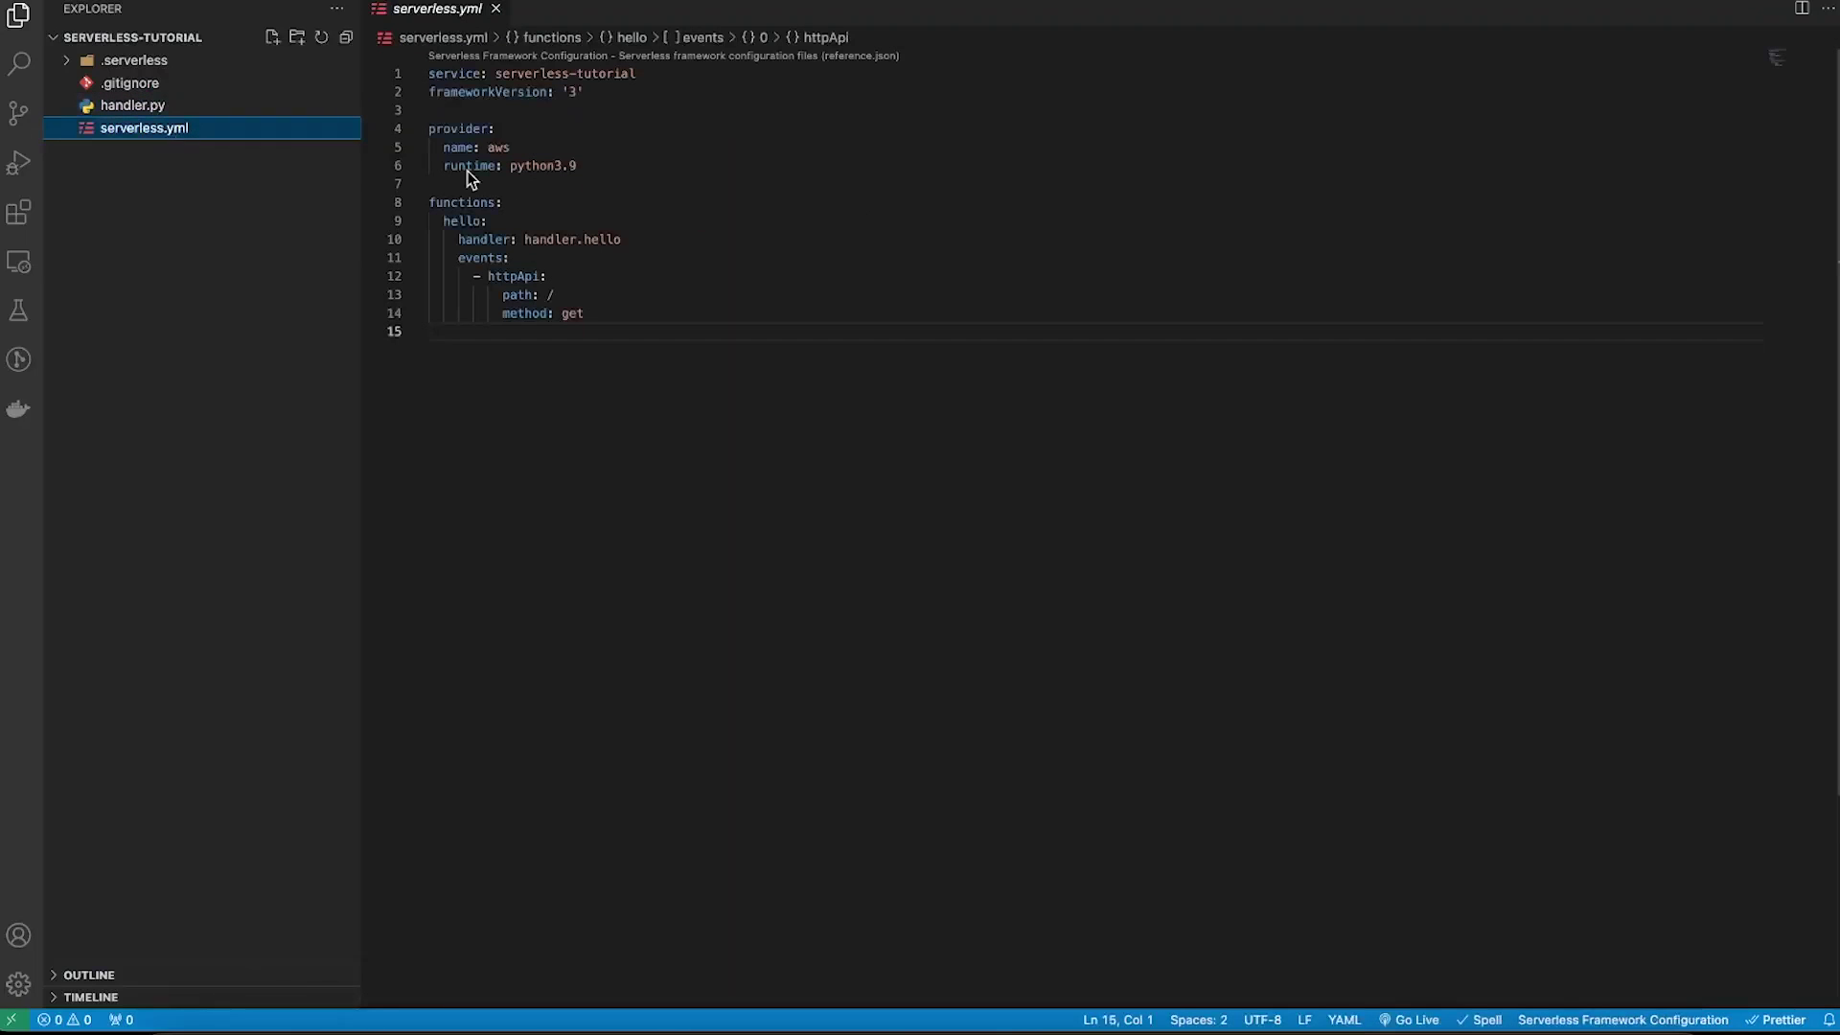
{"action": "left_click", "coordinate": [571, 296]}
{"action": "left_click_drag", "start_coordinate": [595, 313], "coordinate": [515, 314]}
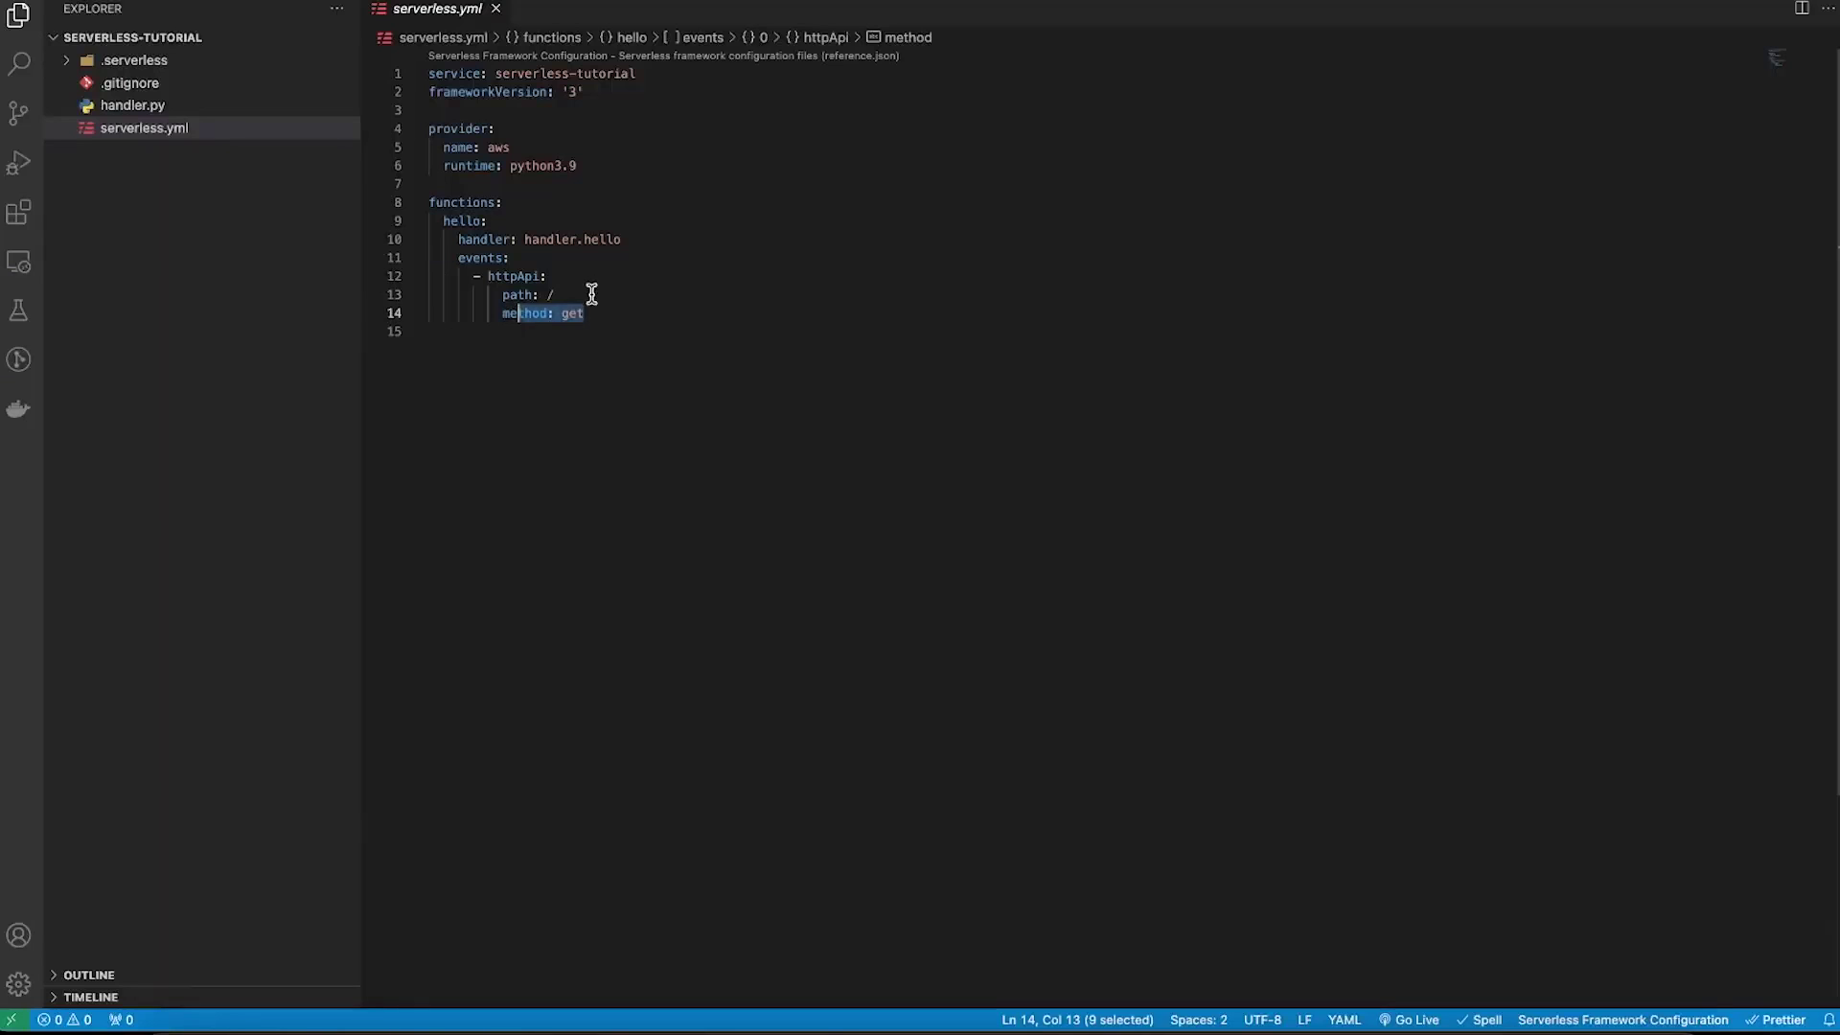
{"action": "left_click_drag", "start_coordinate": [633, 238], "coordinate": [500, 240]}
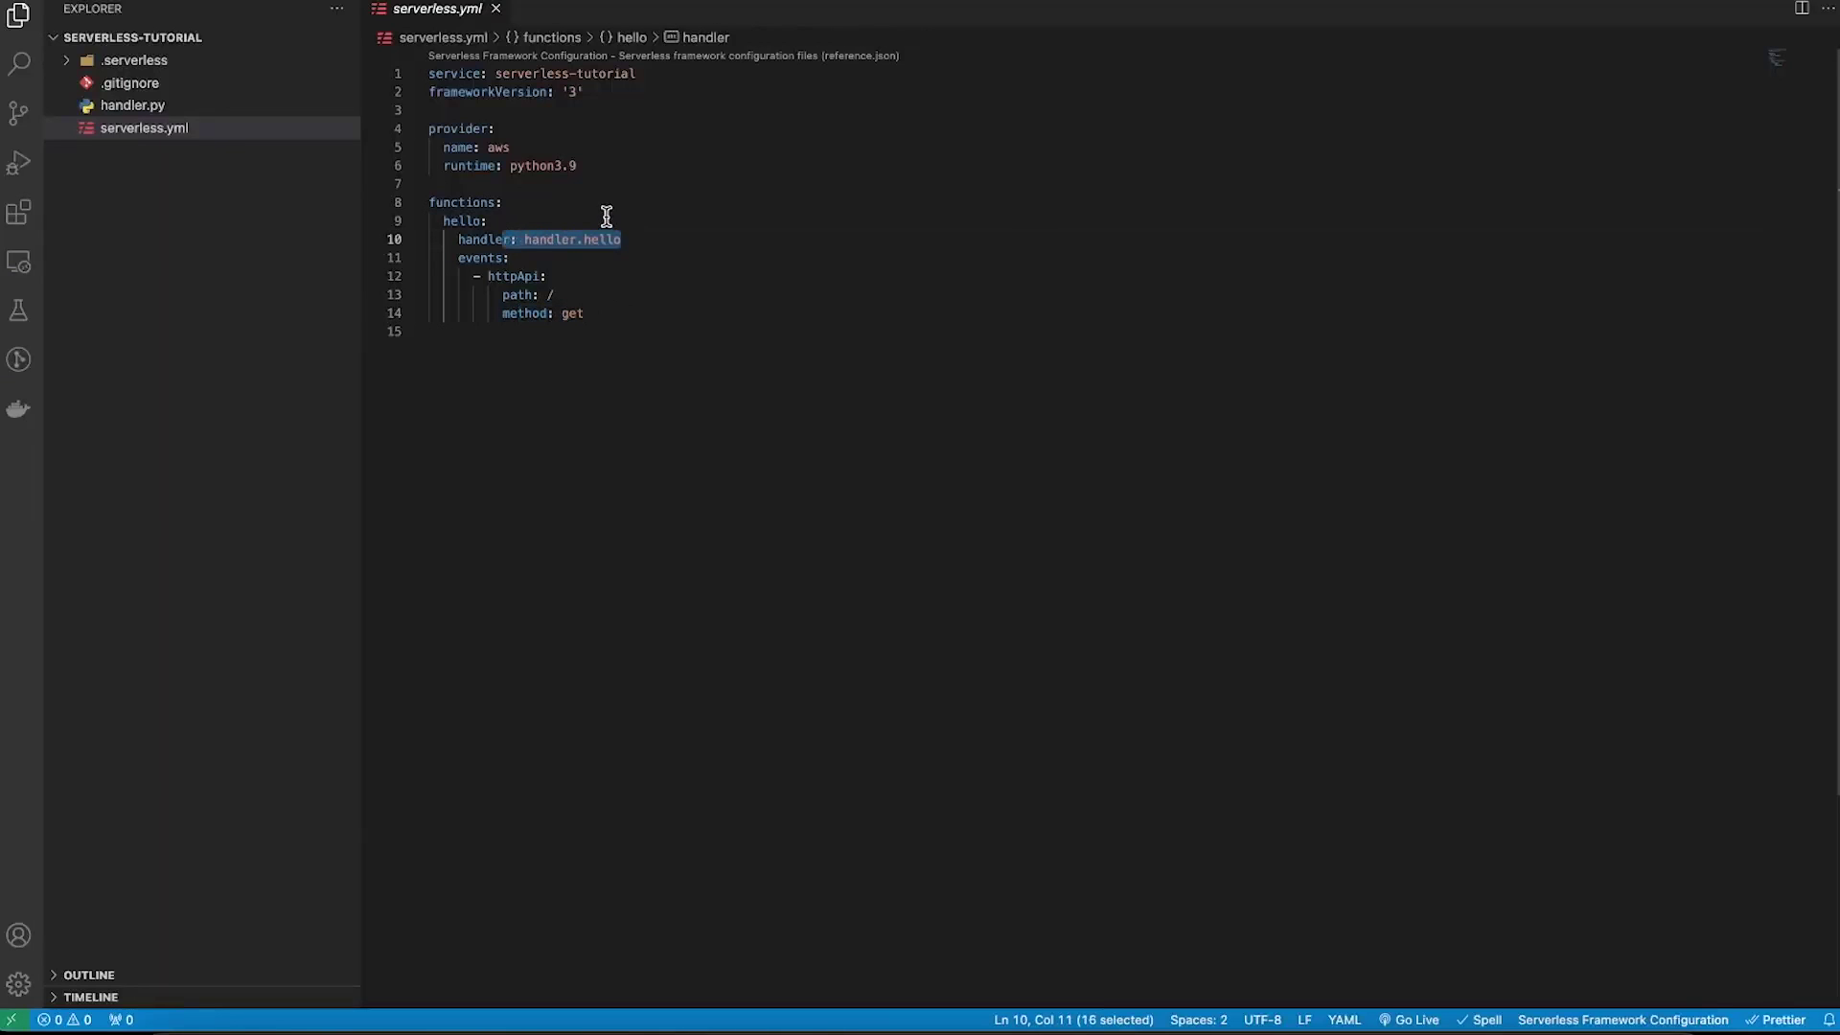
Open handler.py and highlight the message text and the event value in the response body.
{"action": "left_click", "coordinate": [132, 111]}
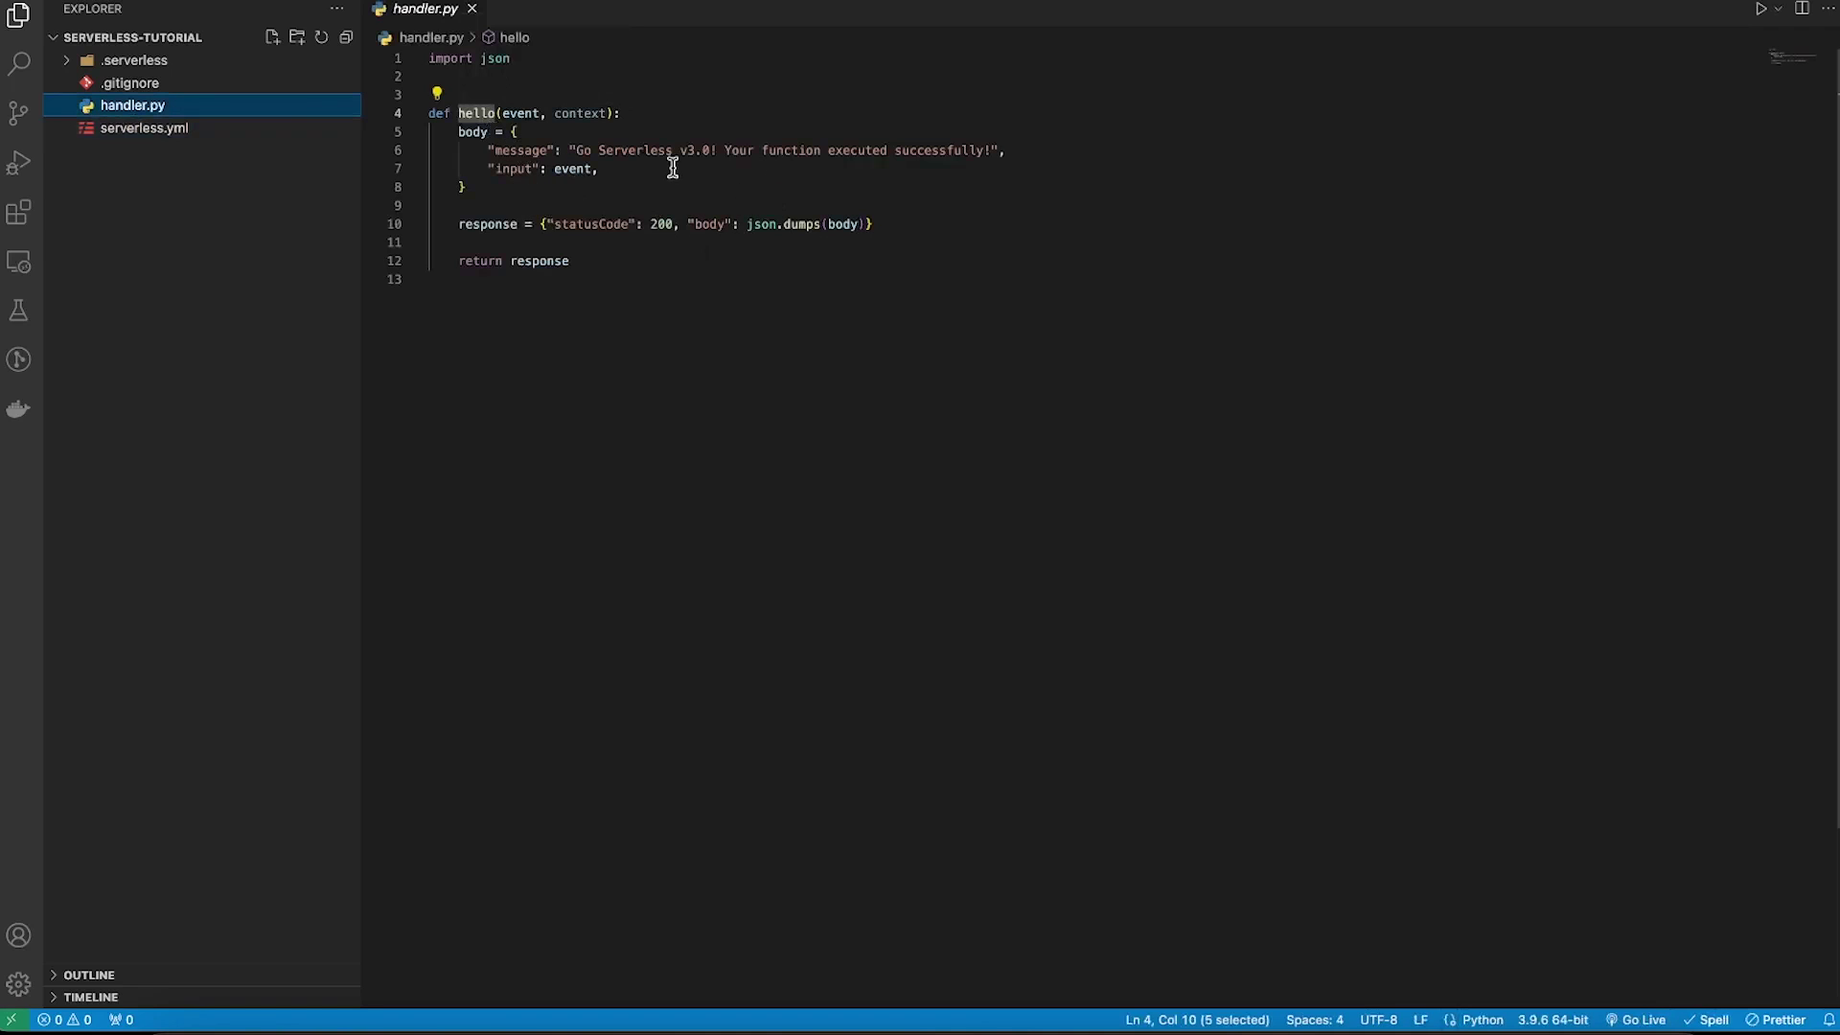
{"action": "left_click_drag", "start_coordinate": [1000, 151], "coordinate": [574, 143]}
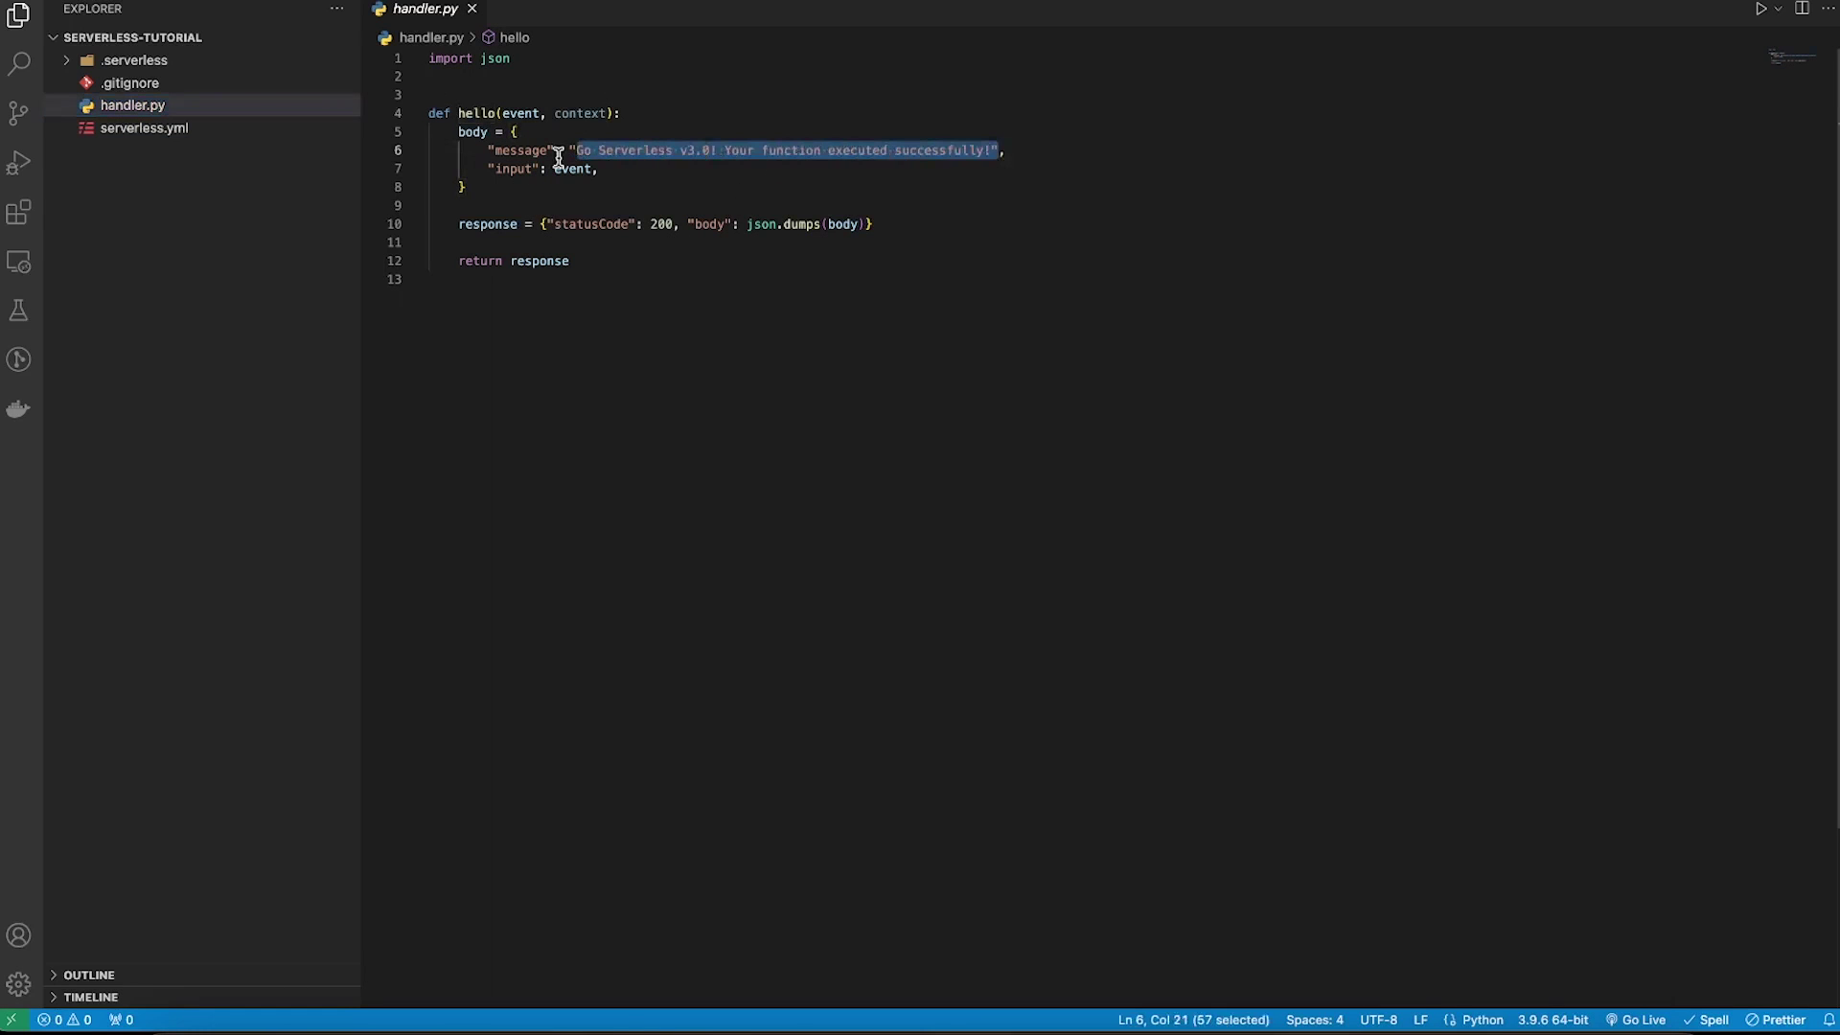
{"action": "double_click", "coordinate": [572, 170]}
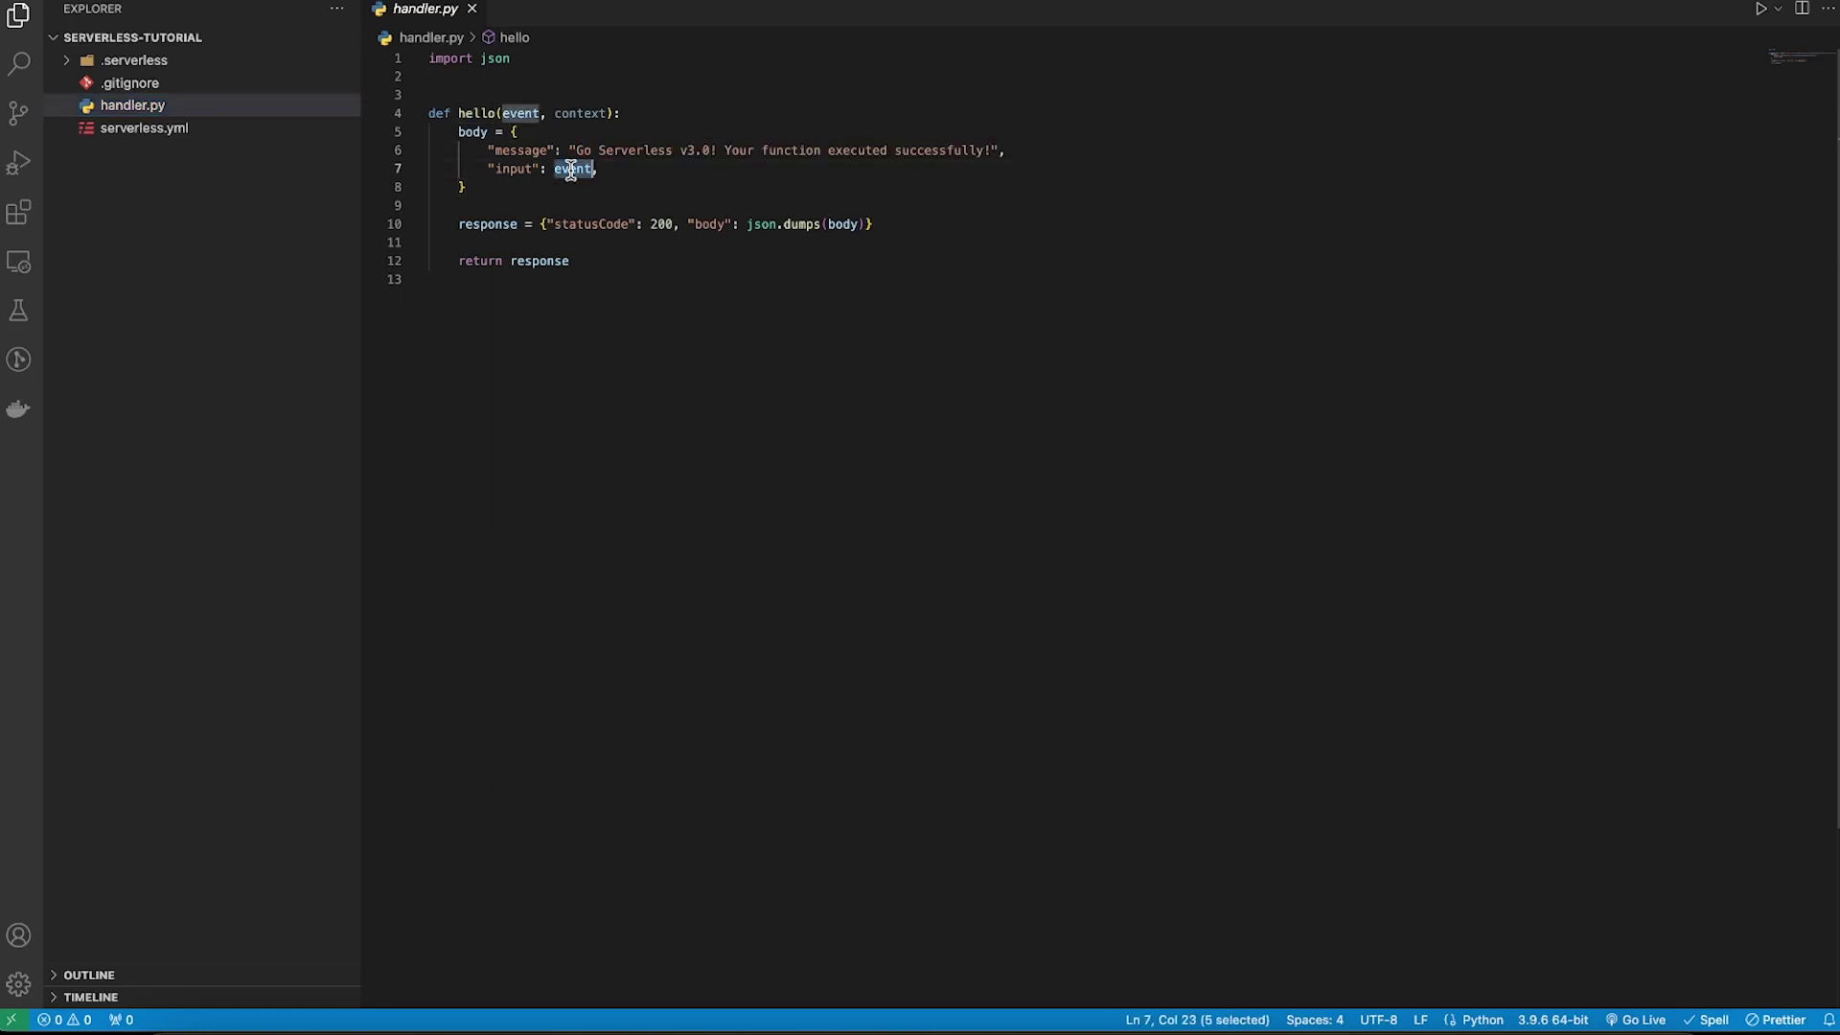
Return to API Gateway, open the dev-serverless-tutorial API details, test its $default stage invoke URL, and close the response page.
{"action": "key", "text": "super+Tab"}
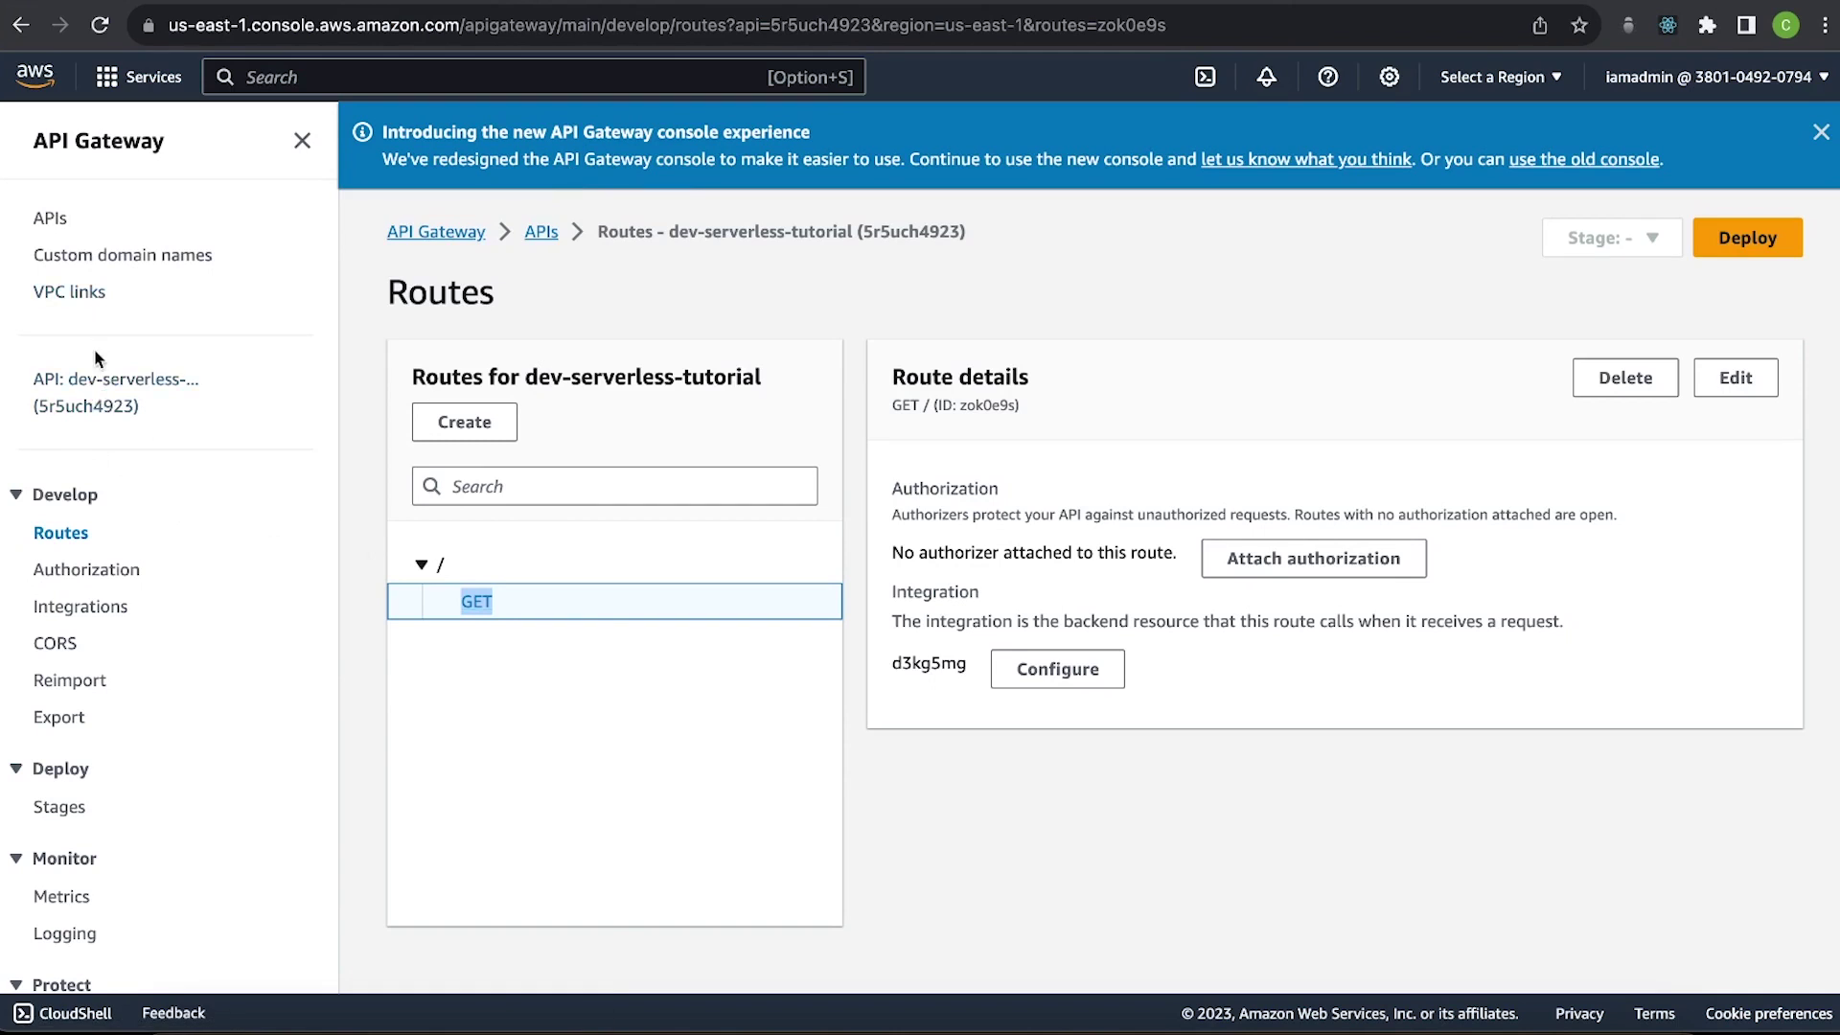
{"action": "left_click", "coordinate": [97, 396]}
{"action": "left_click", "coordinate": [781, 831]}
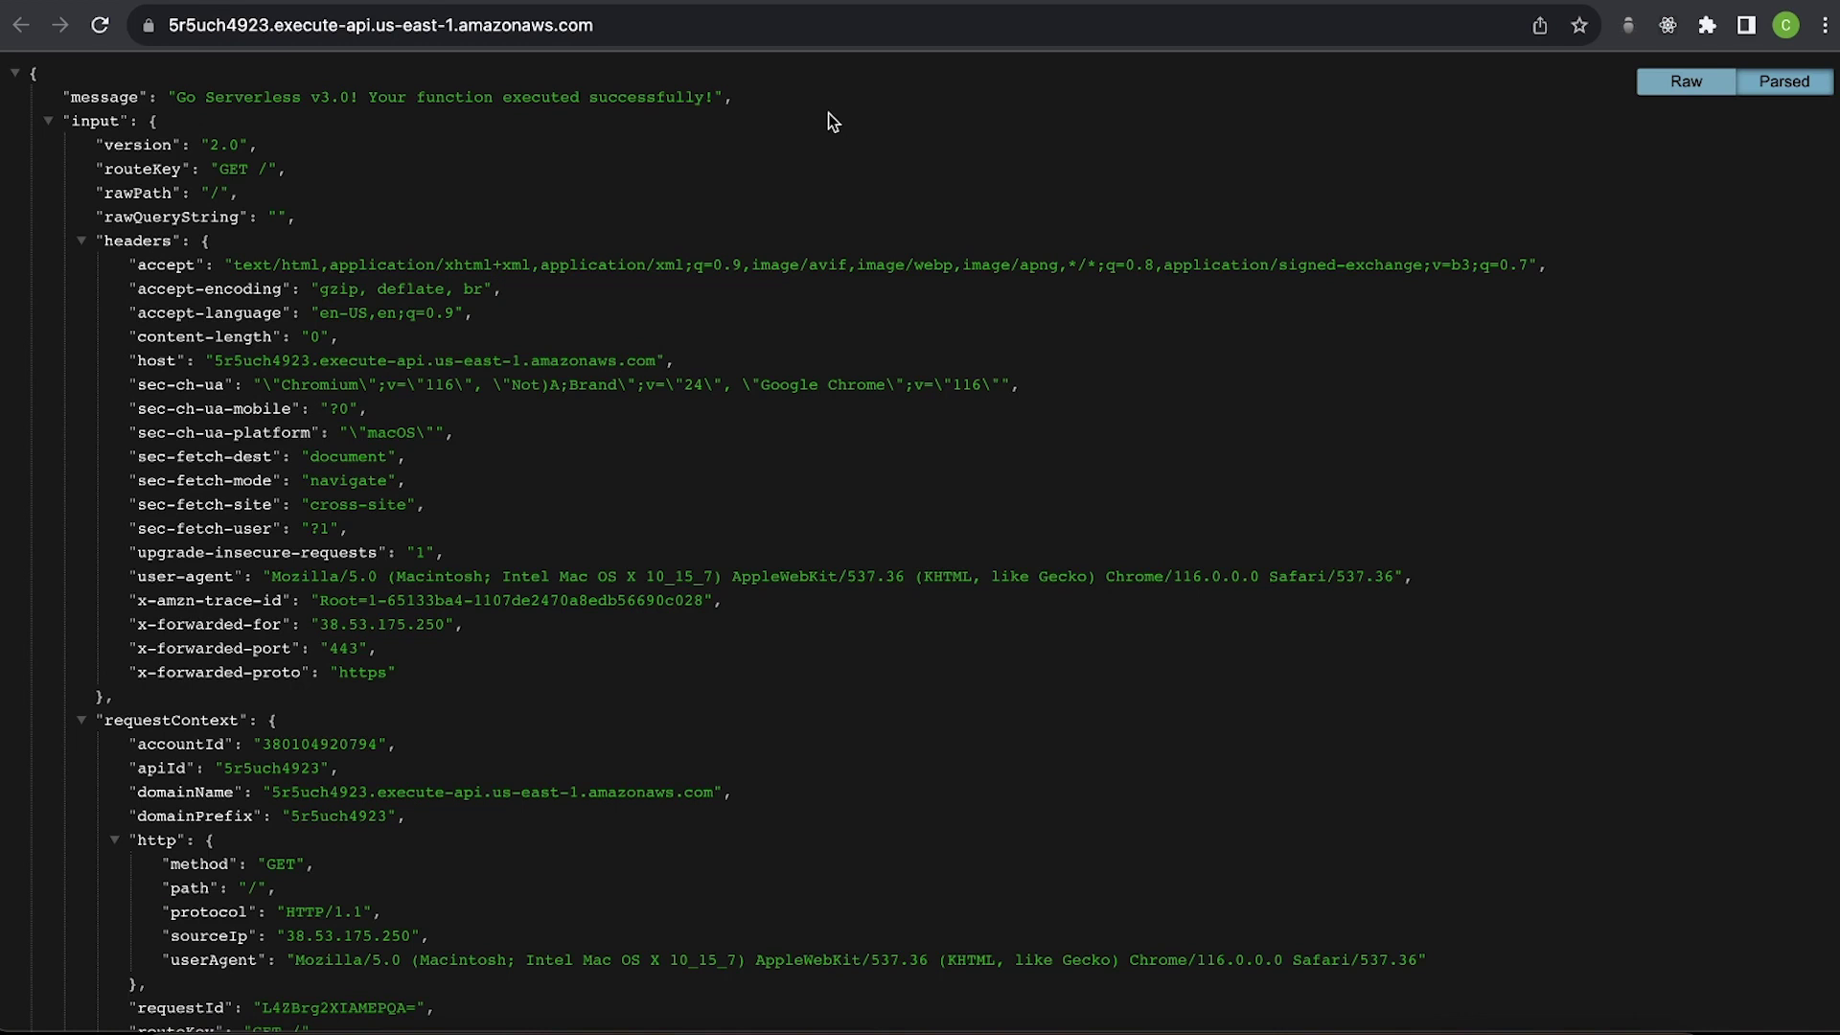
{"action": "key", "text": "super+w"}
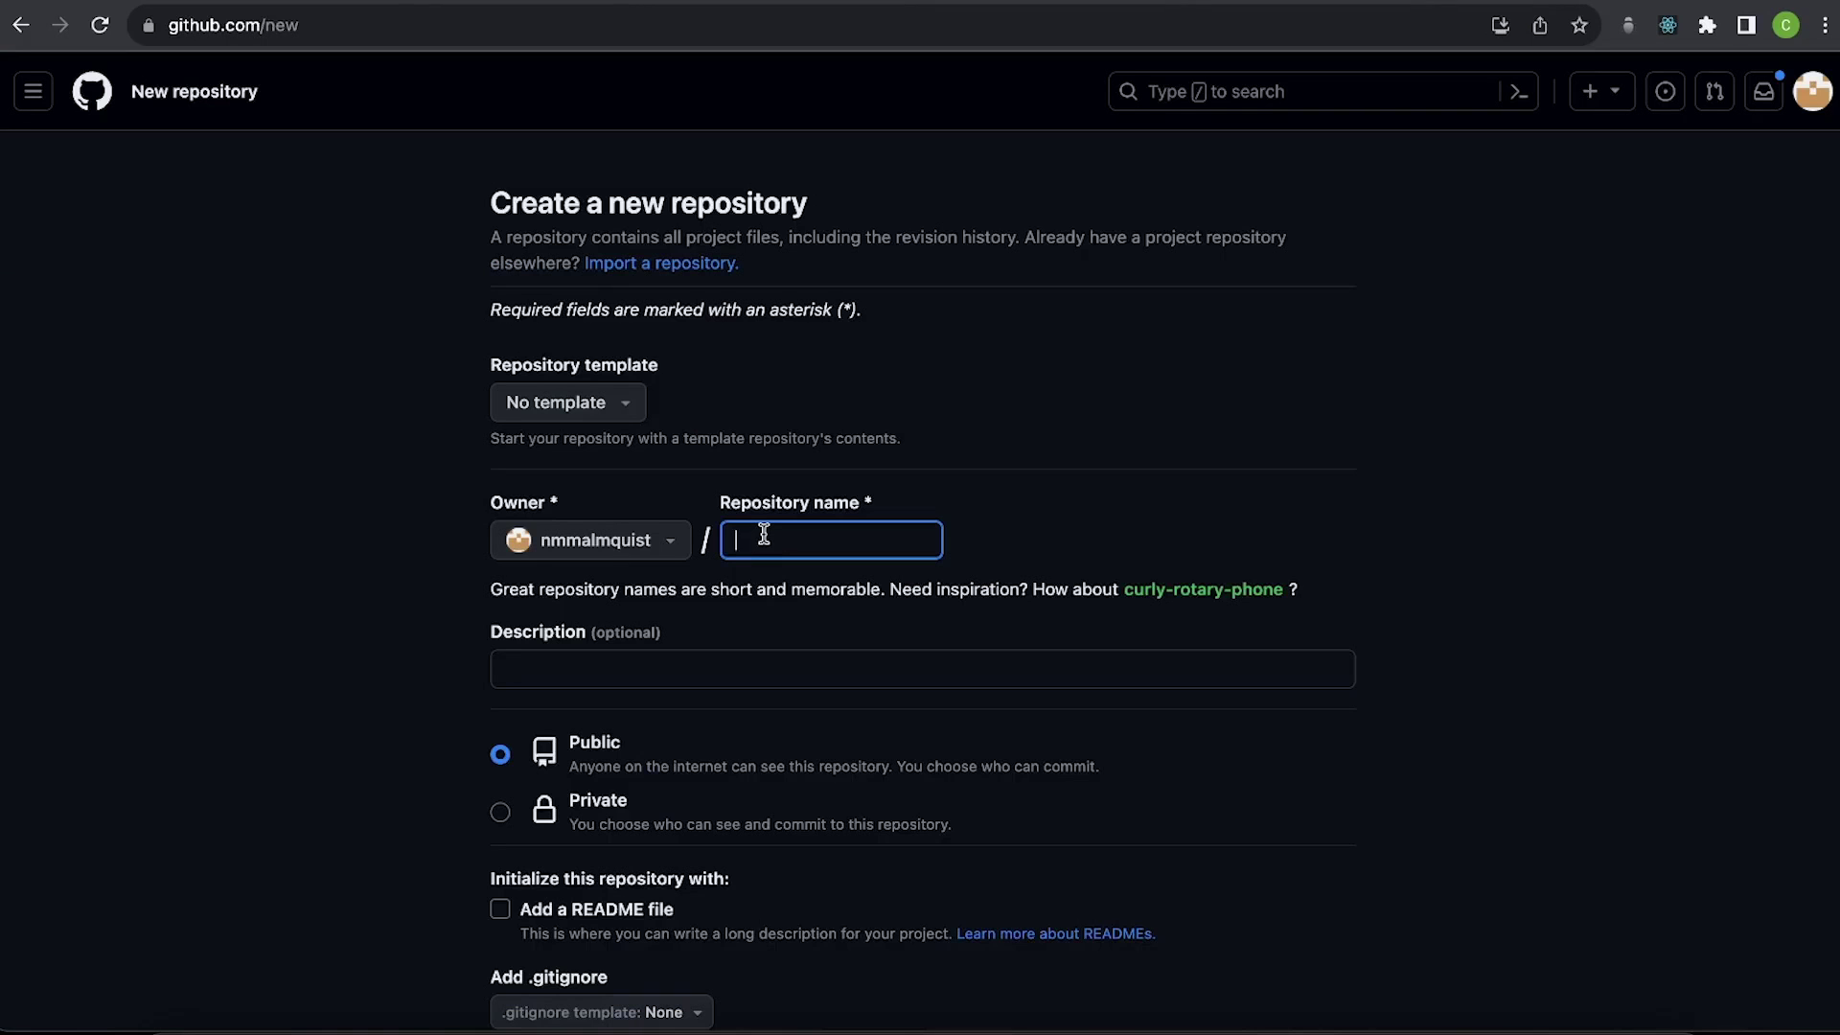
Create a new public GitHub repository named serverless-tutorial.
{"action": "type", "text": "server"}
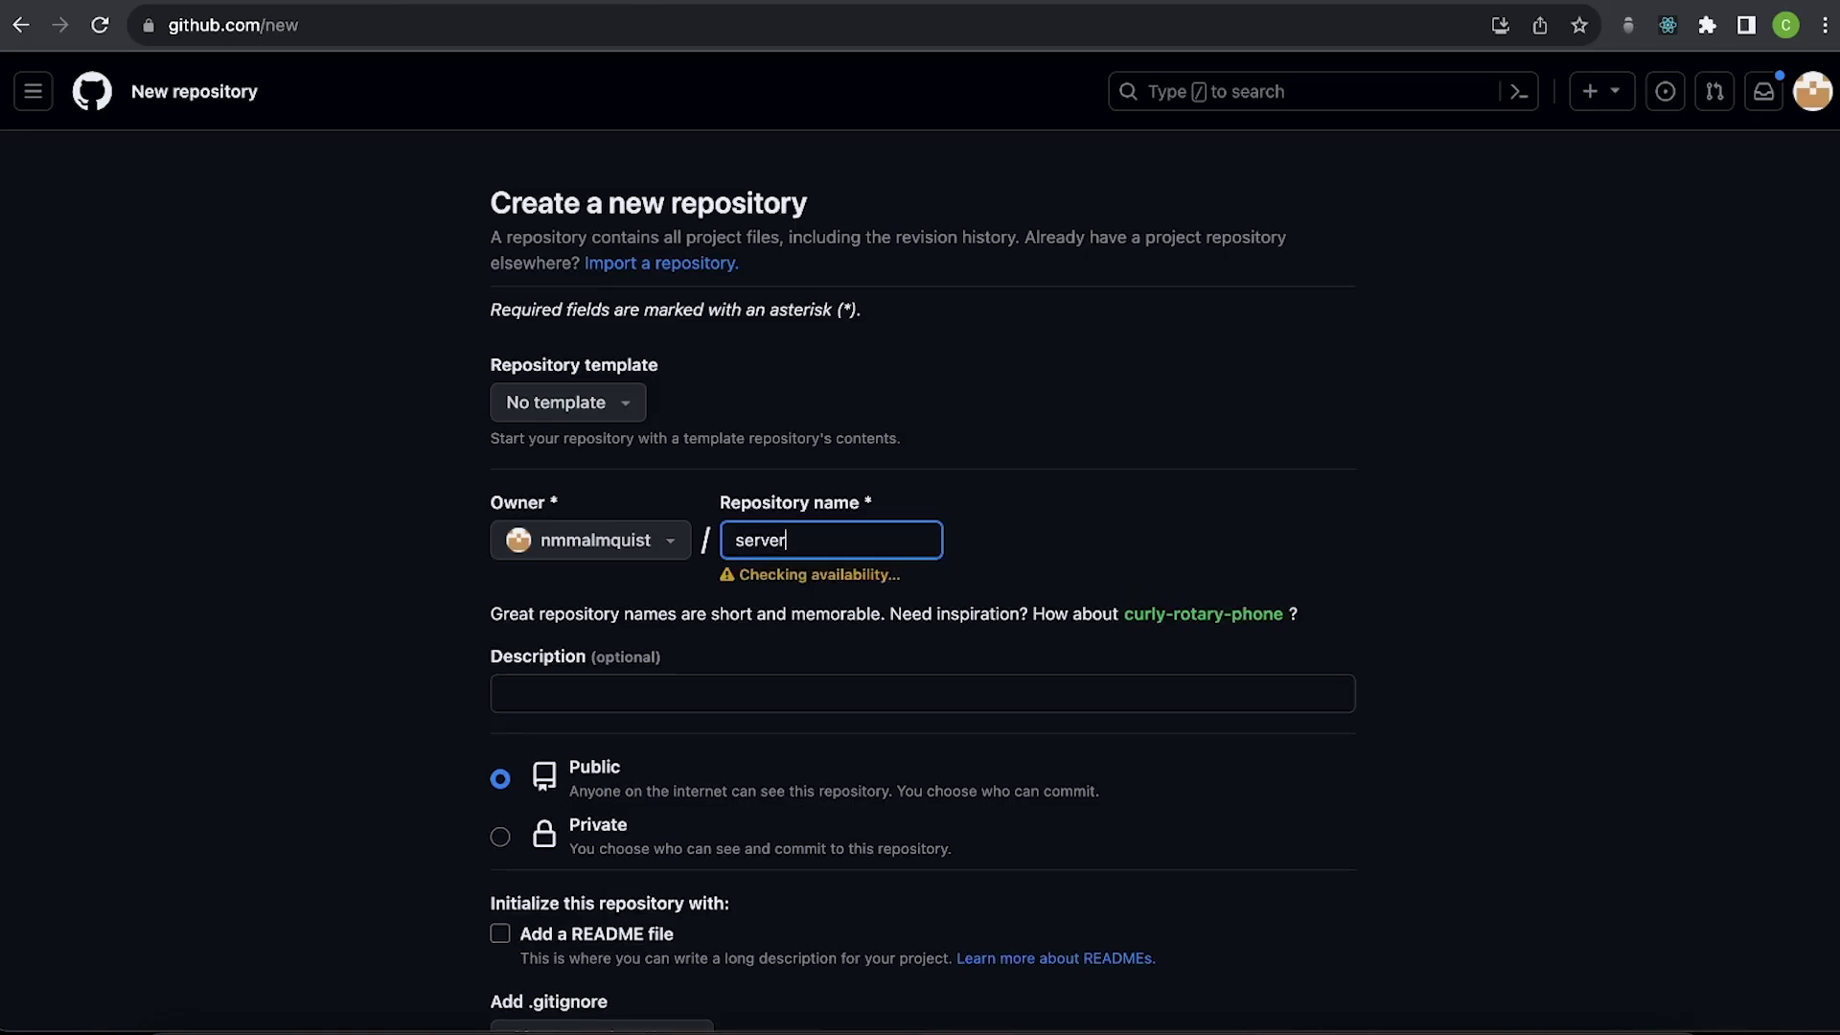
{"action": "type", "text": "less-tutorial"}
{"action": "scroll", "coordinate": [952, 543], "scroll_direction": "down", "scroll_amount": 3}
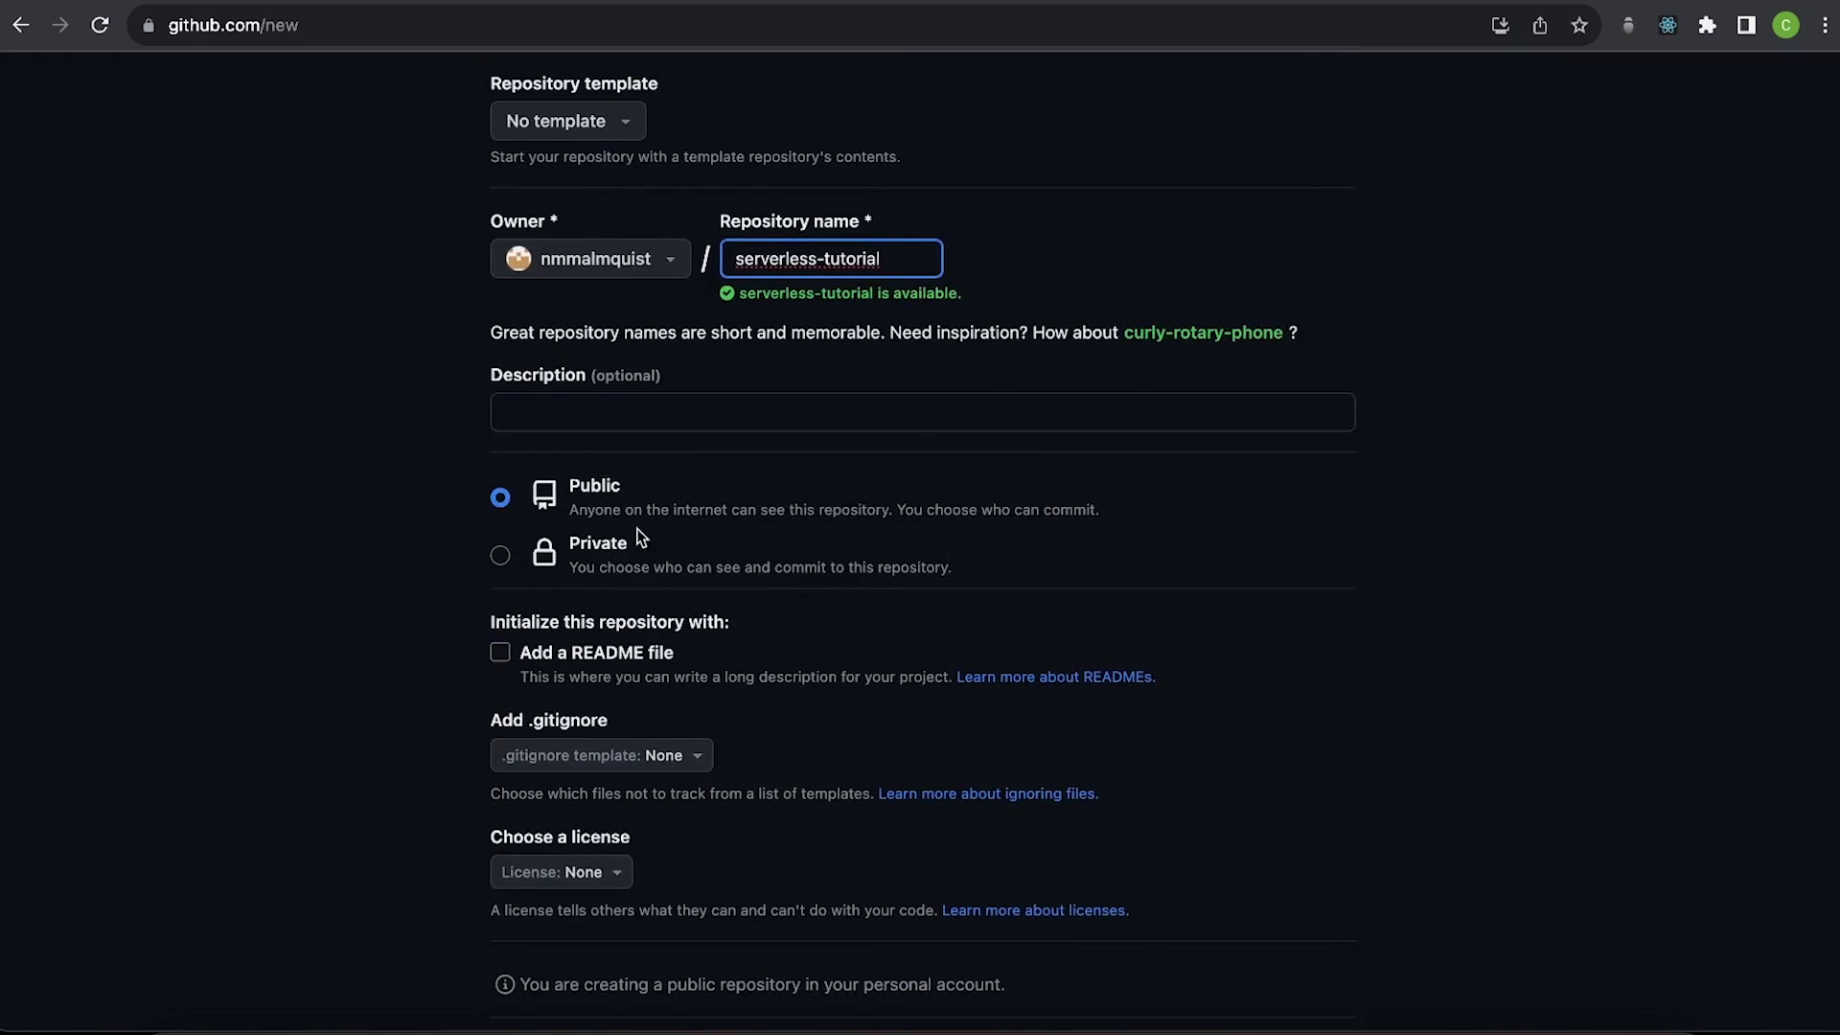
{"action": "scroll", "coordinate": [636, 526], "scroll_direction": "down", "scroll_amount": 3}
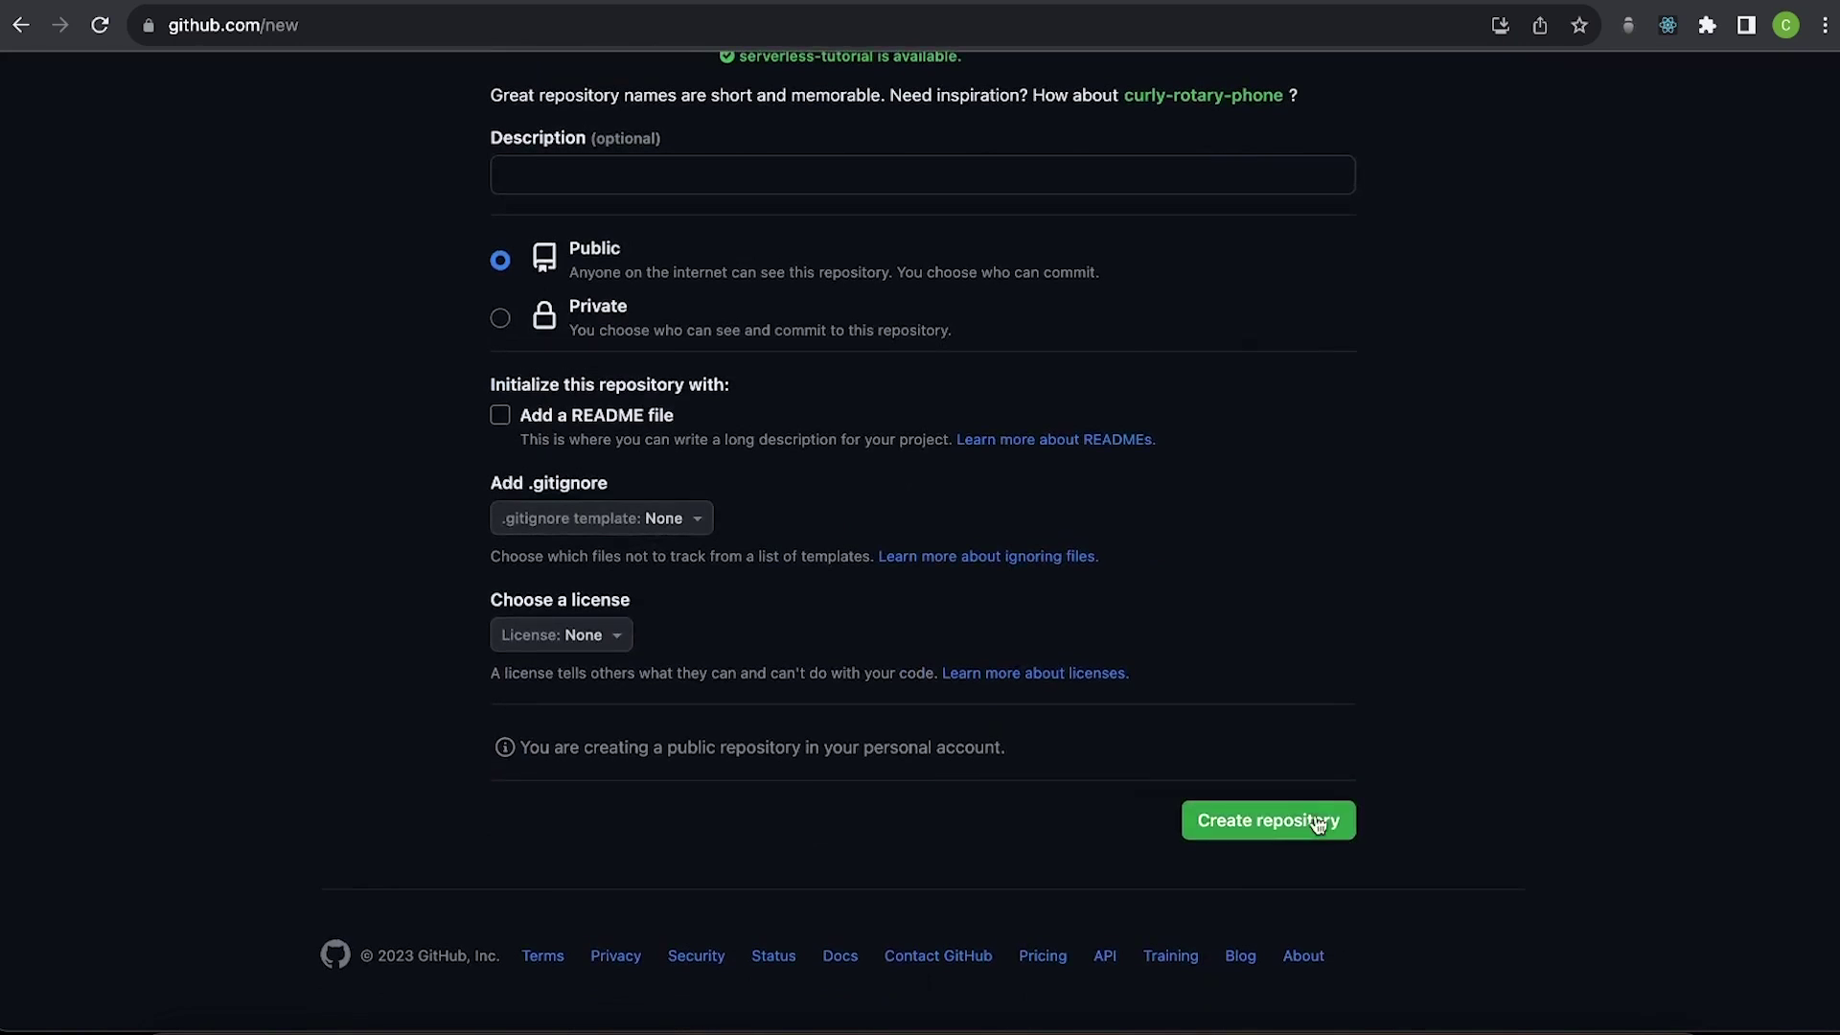
{"action": "left_click", "coordinate": [1274, 830]}
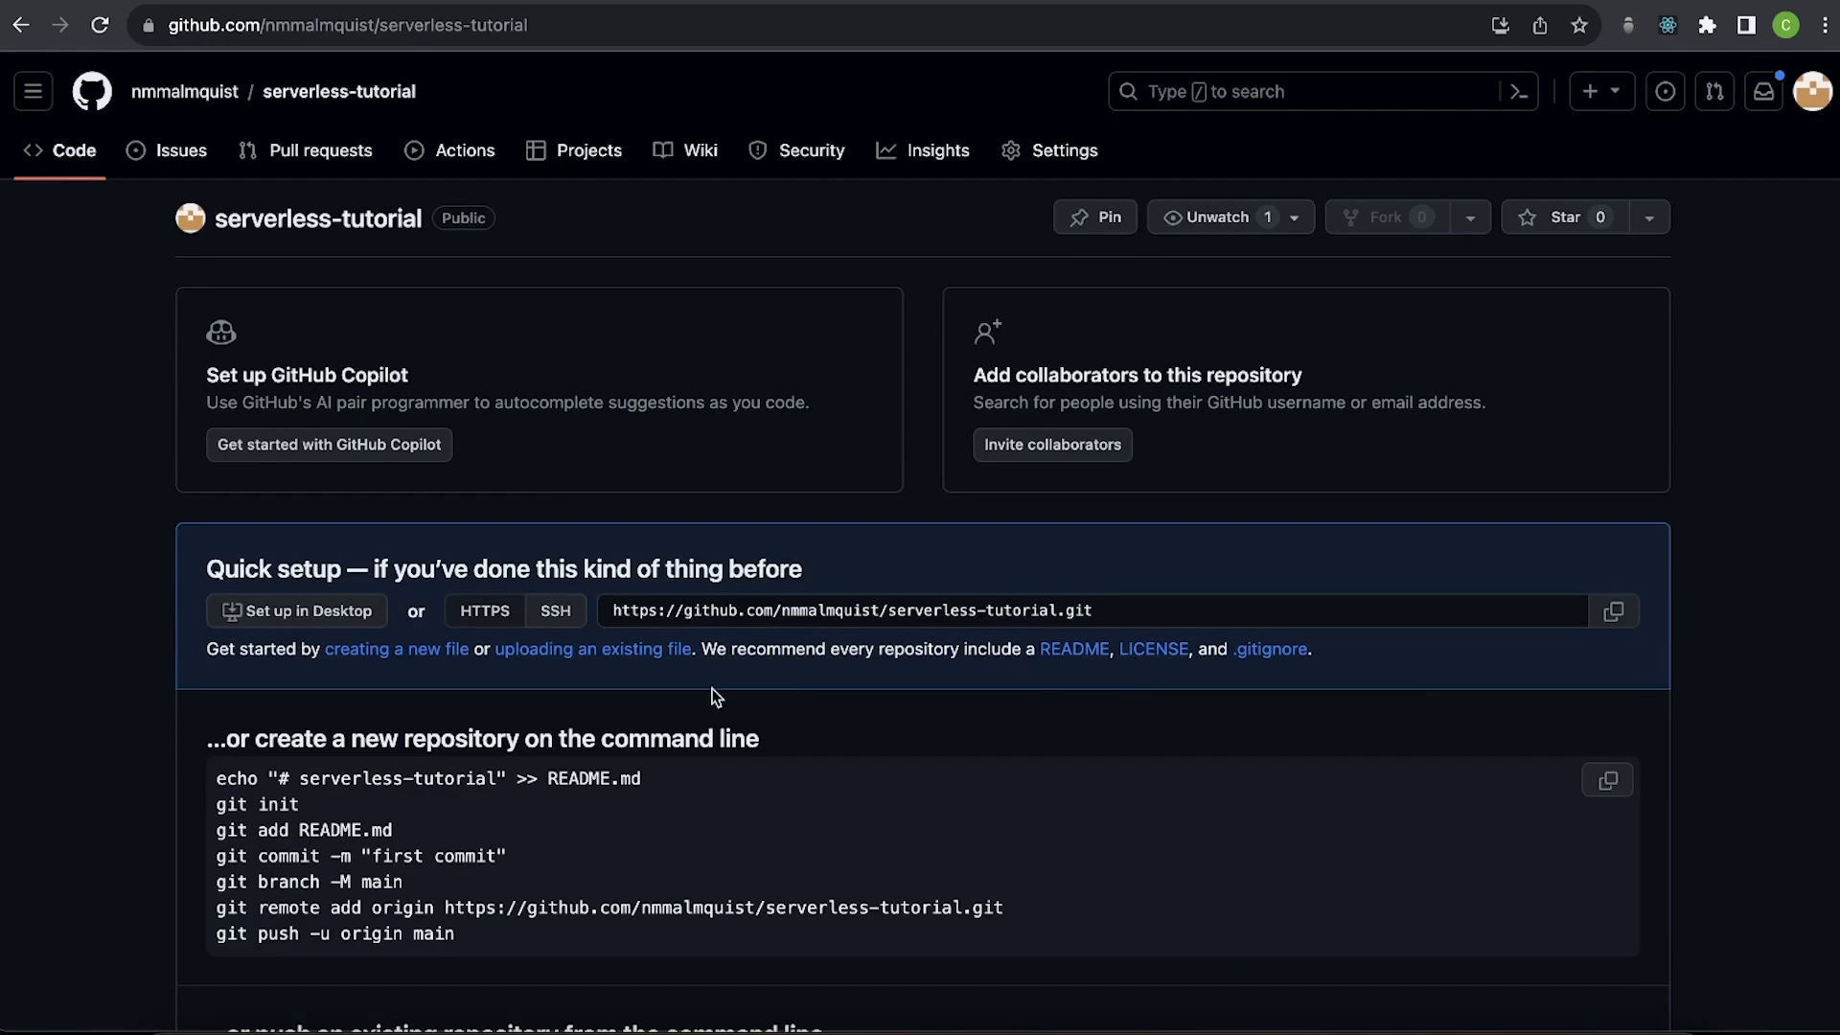
In Visual Studio Code's terminal, initialize a Git repository in the project folder and stage all files with git add.
{"action": "scroll", "coordinate": [1135, 662], "scroll_direction": "down", "scroll_amount": 6}
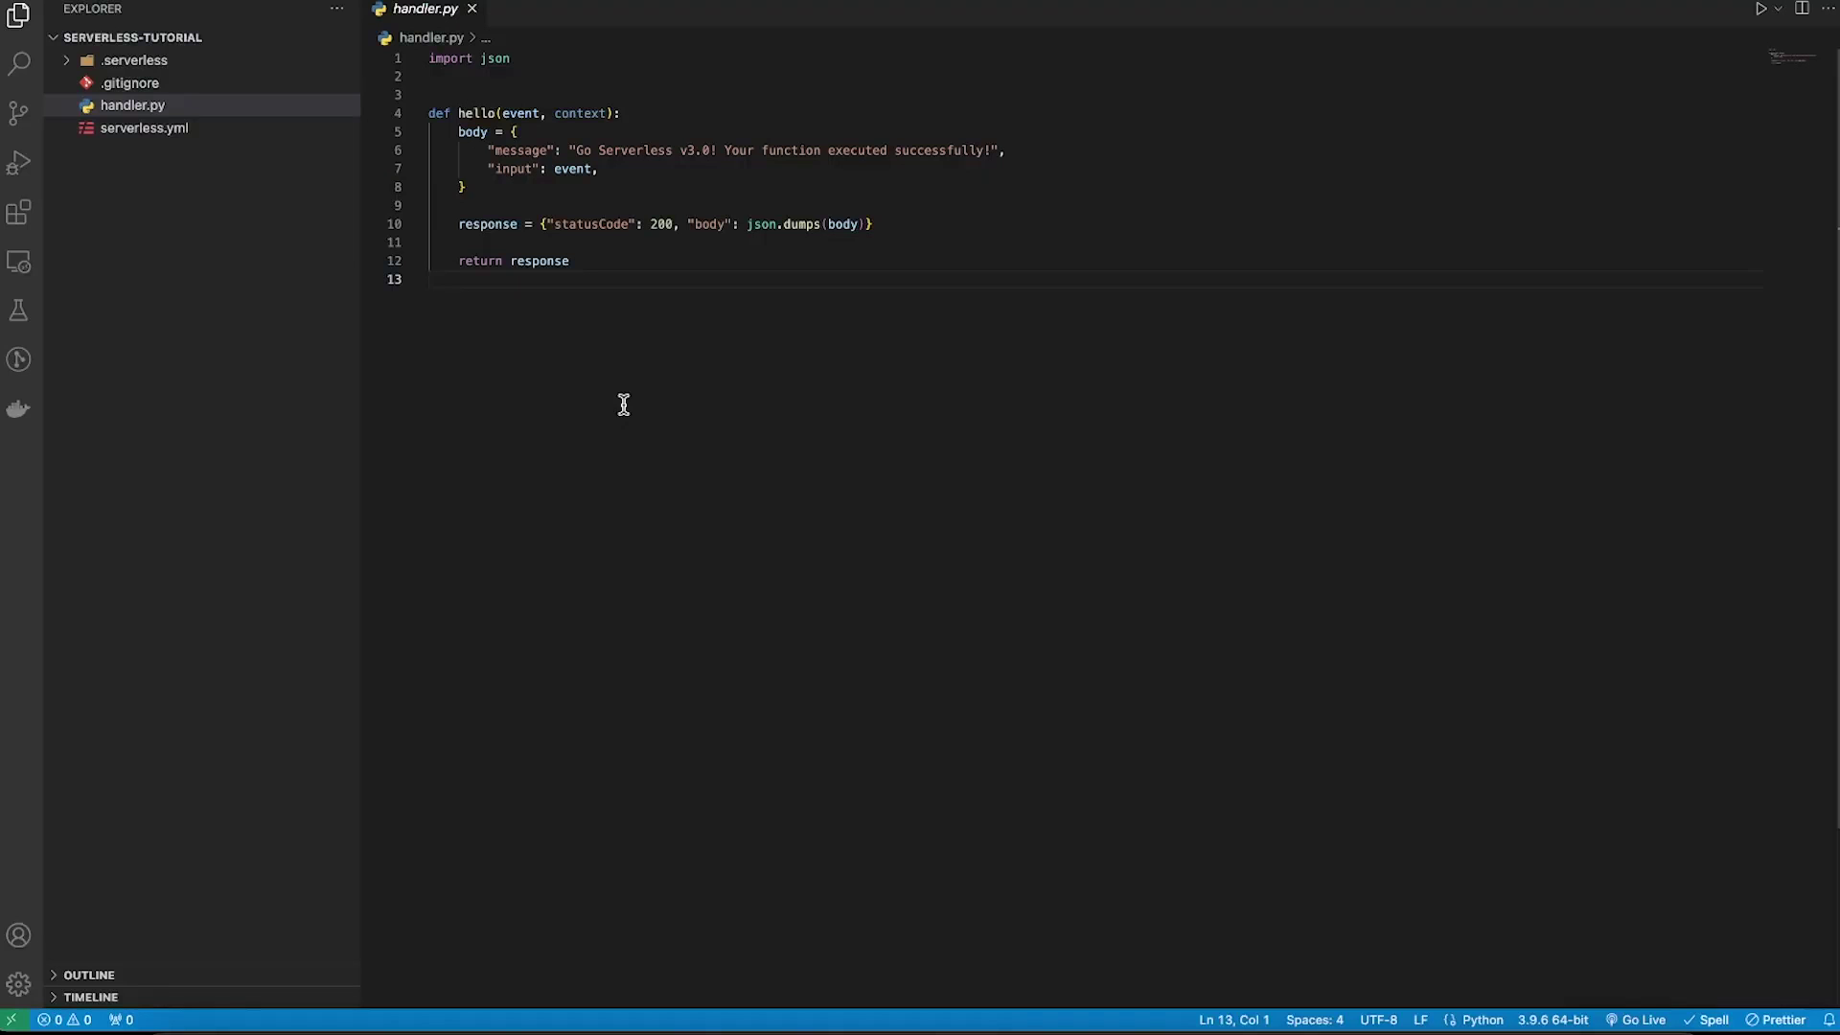
{"action": "key", "text": "ctrl+grave"}
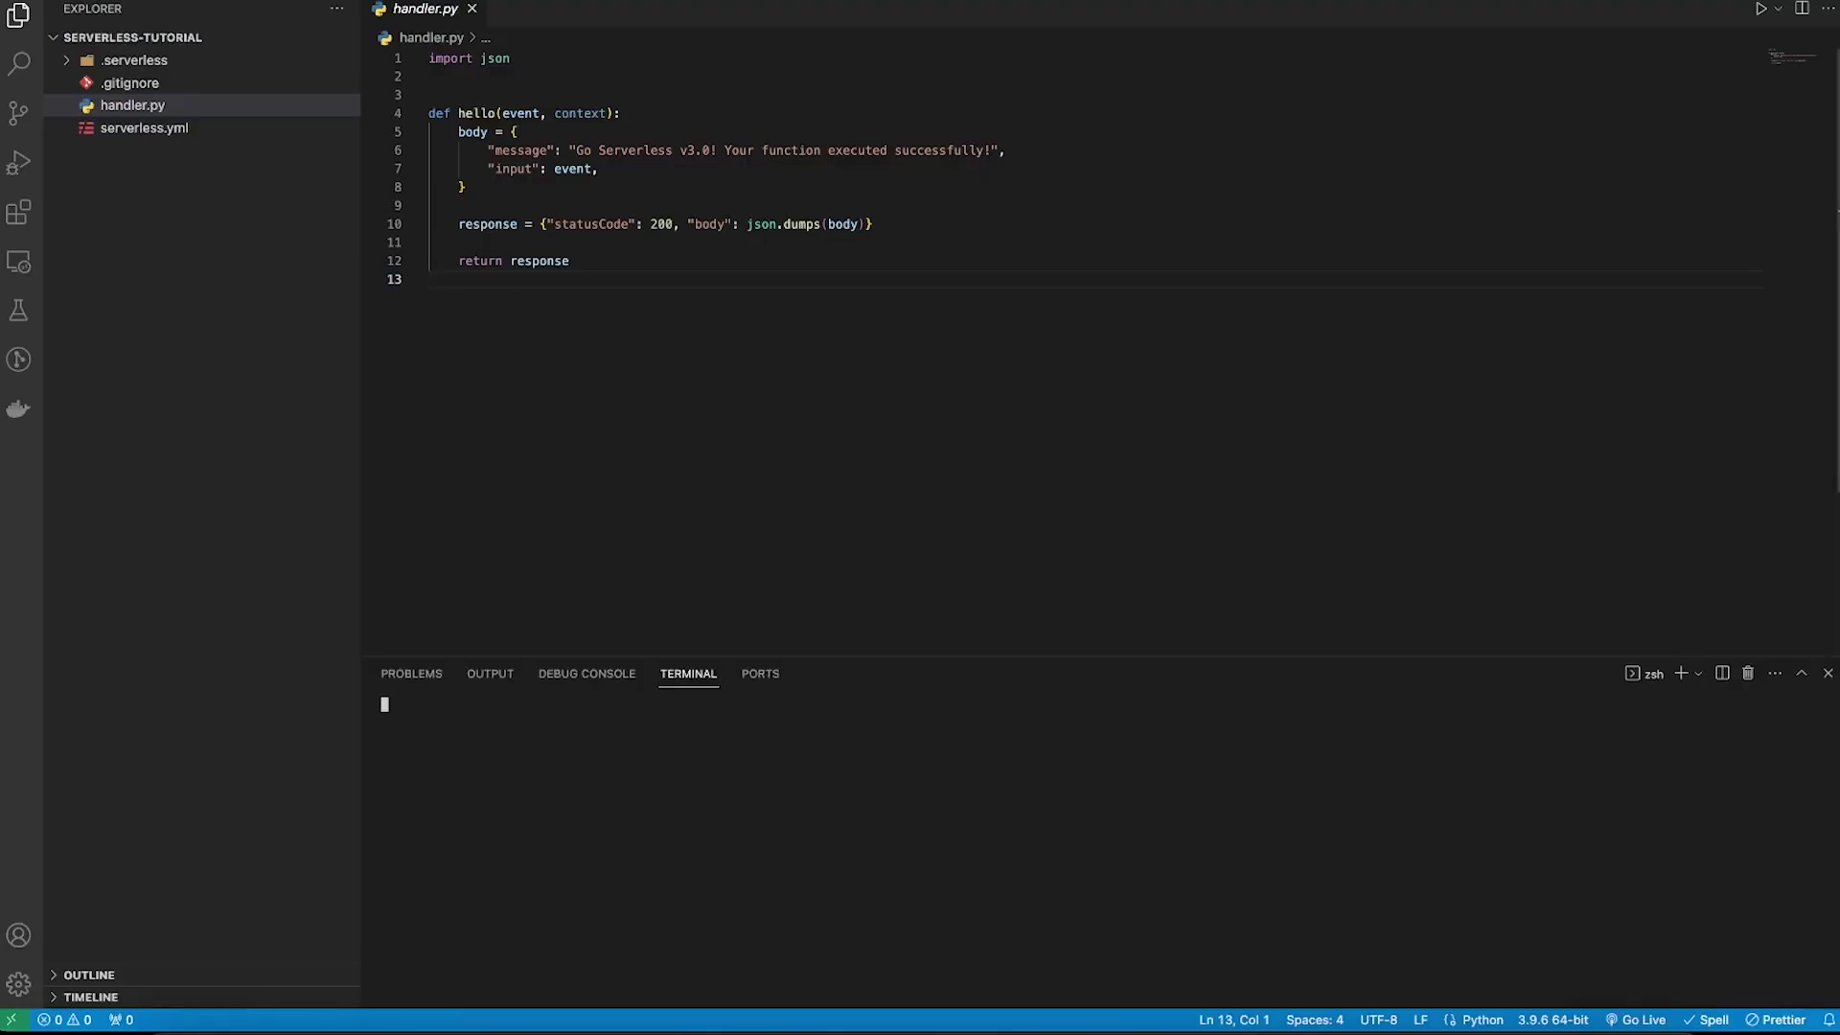
{"action": "type", "text": "git init"}
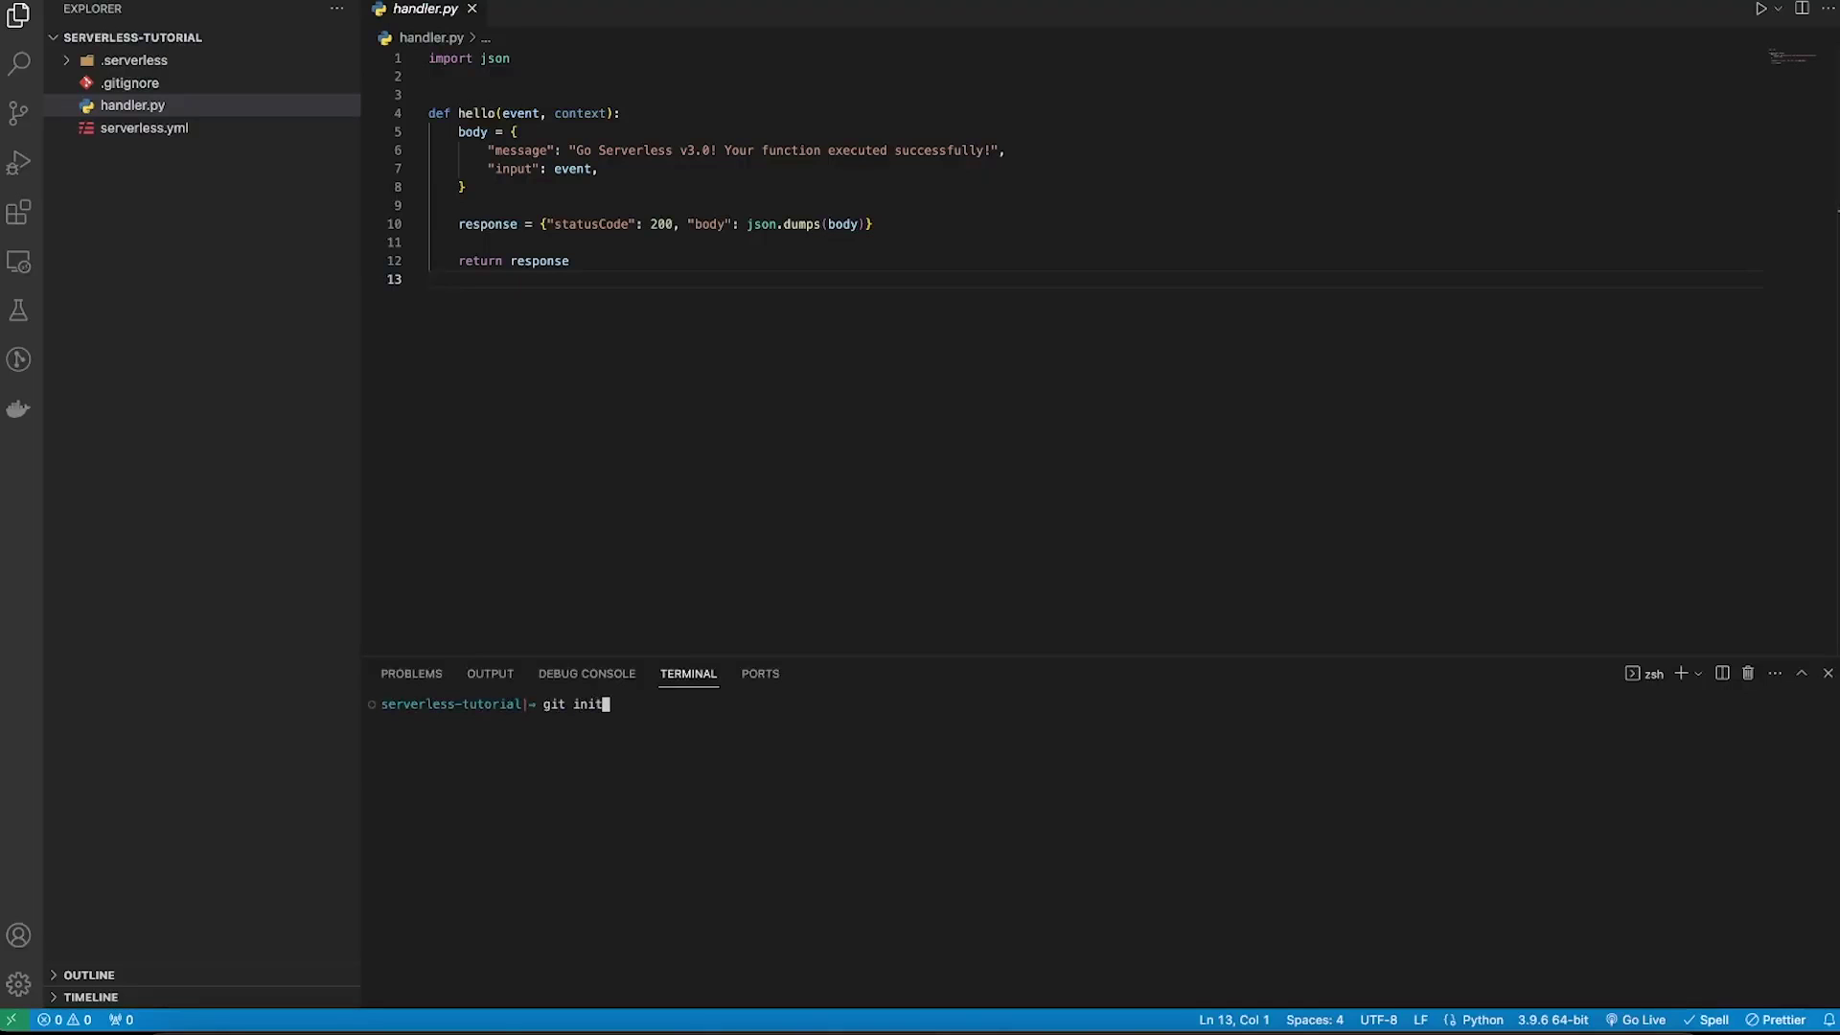
{"action": "key", "text": "Return"}
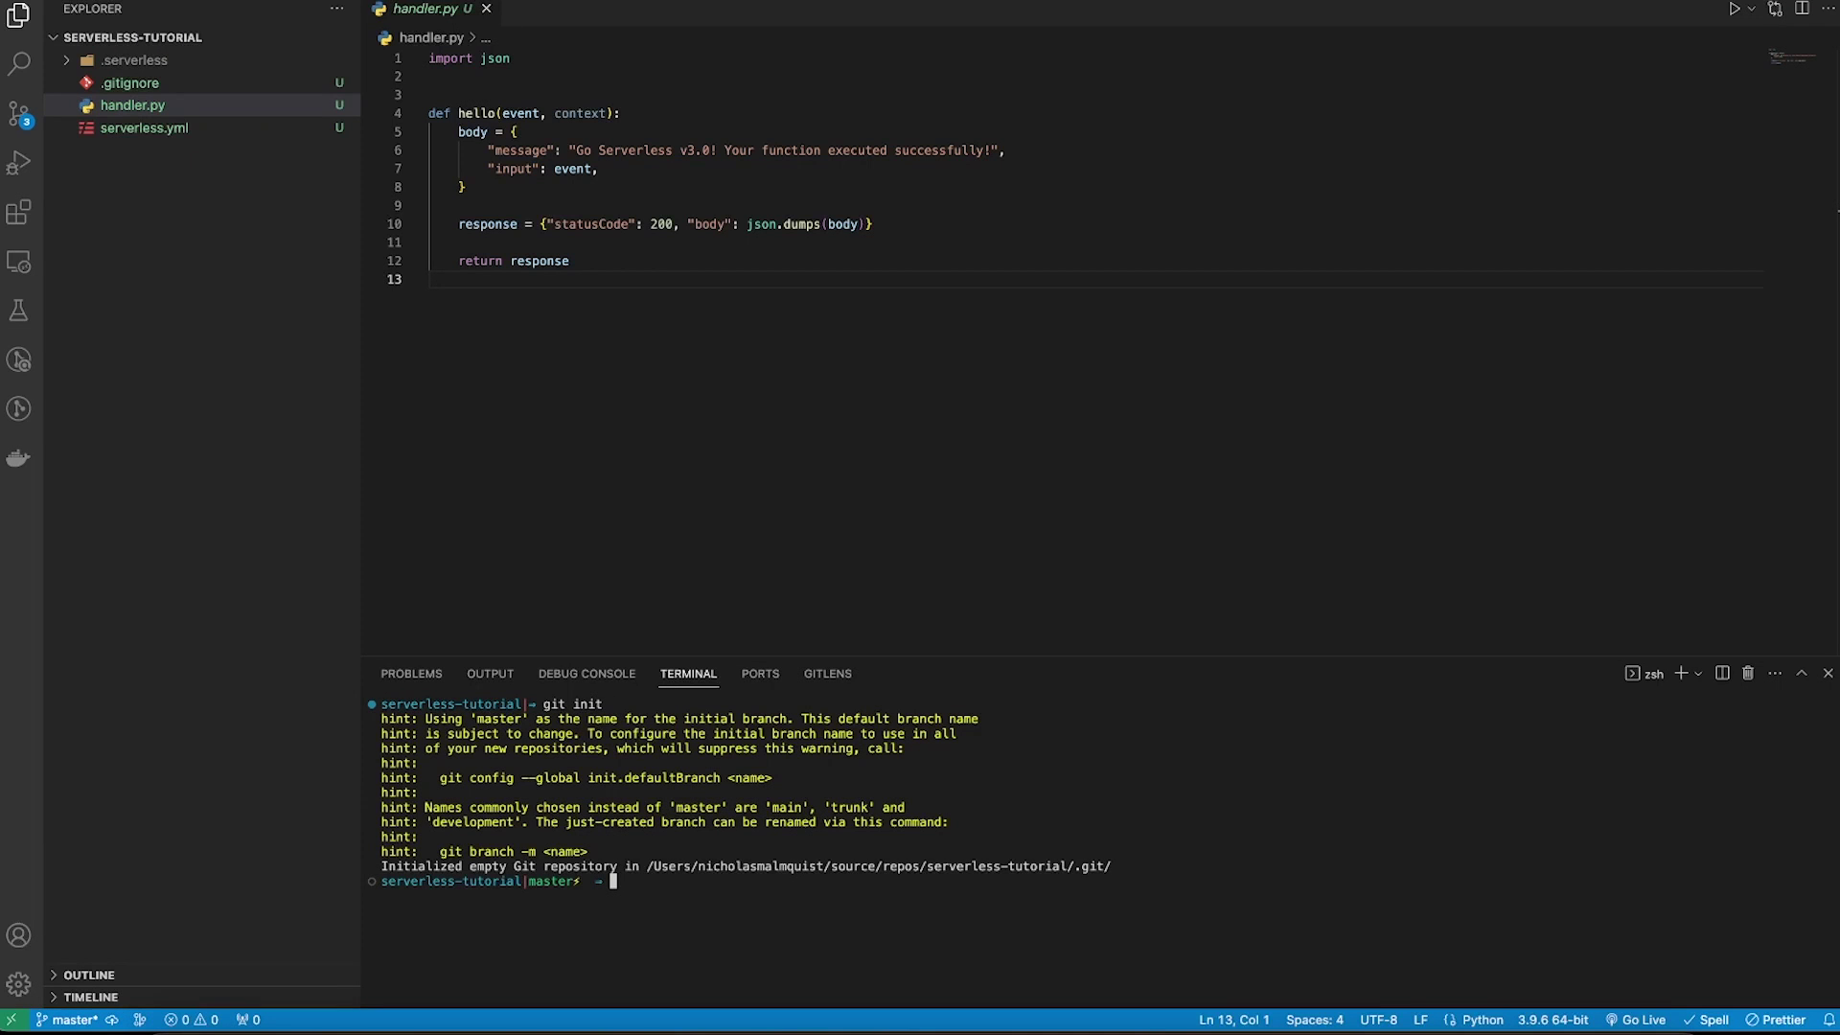
{"action": "type", "text": "git add ."}
{"action": "key", "text": "Return"}
Copy GitHub's setup commands from git commit -m "first commit" through git push -u origin main, run them in the terminal, and refresh the repository page.
{"action": "key", "text": "super+Tab"}
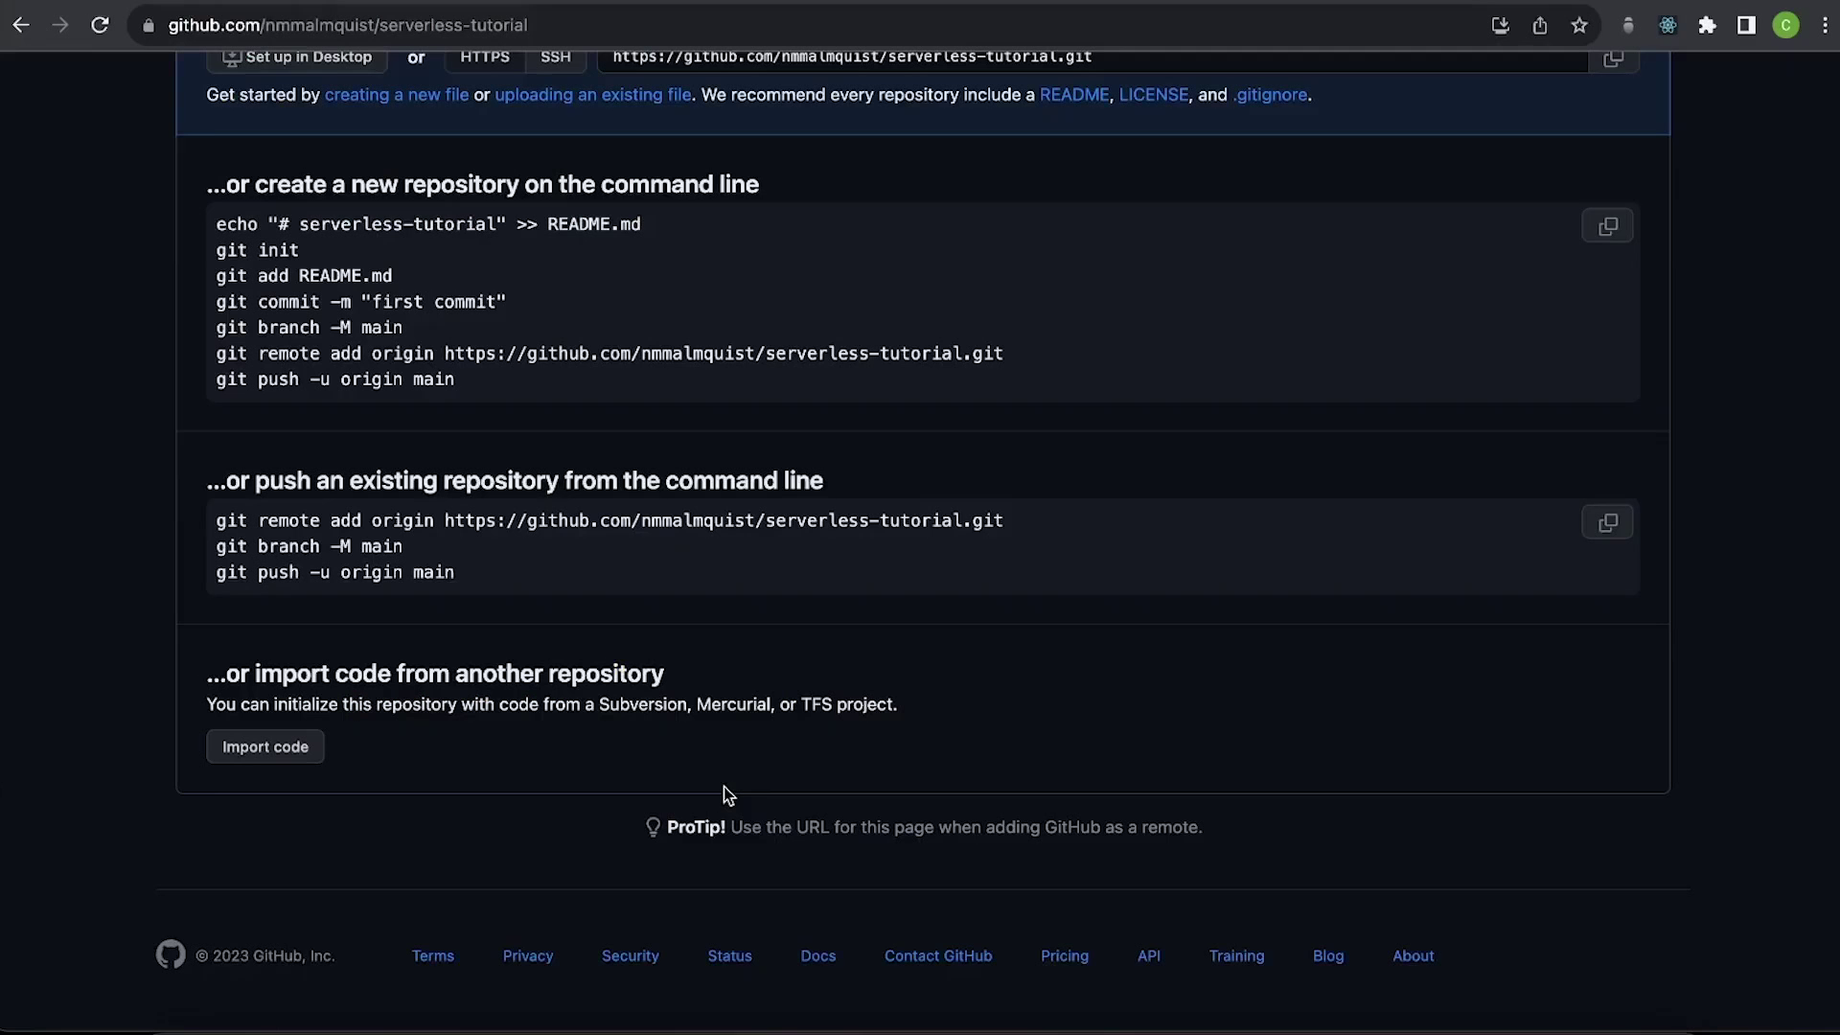
{"action": "left_click_drag", "start_coordinate": [279, 378], "coordinate": [170, 308]}
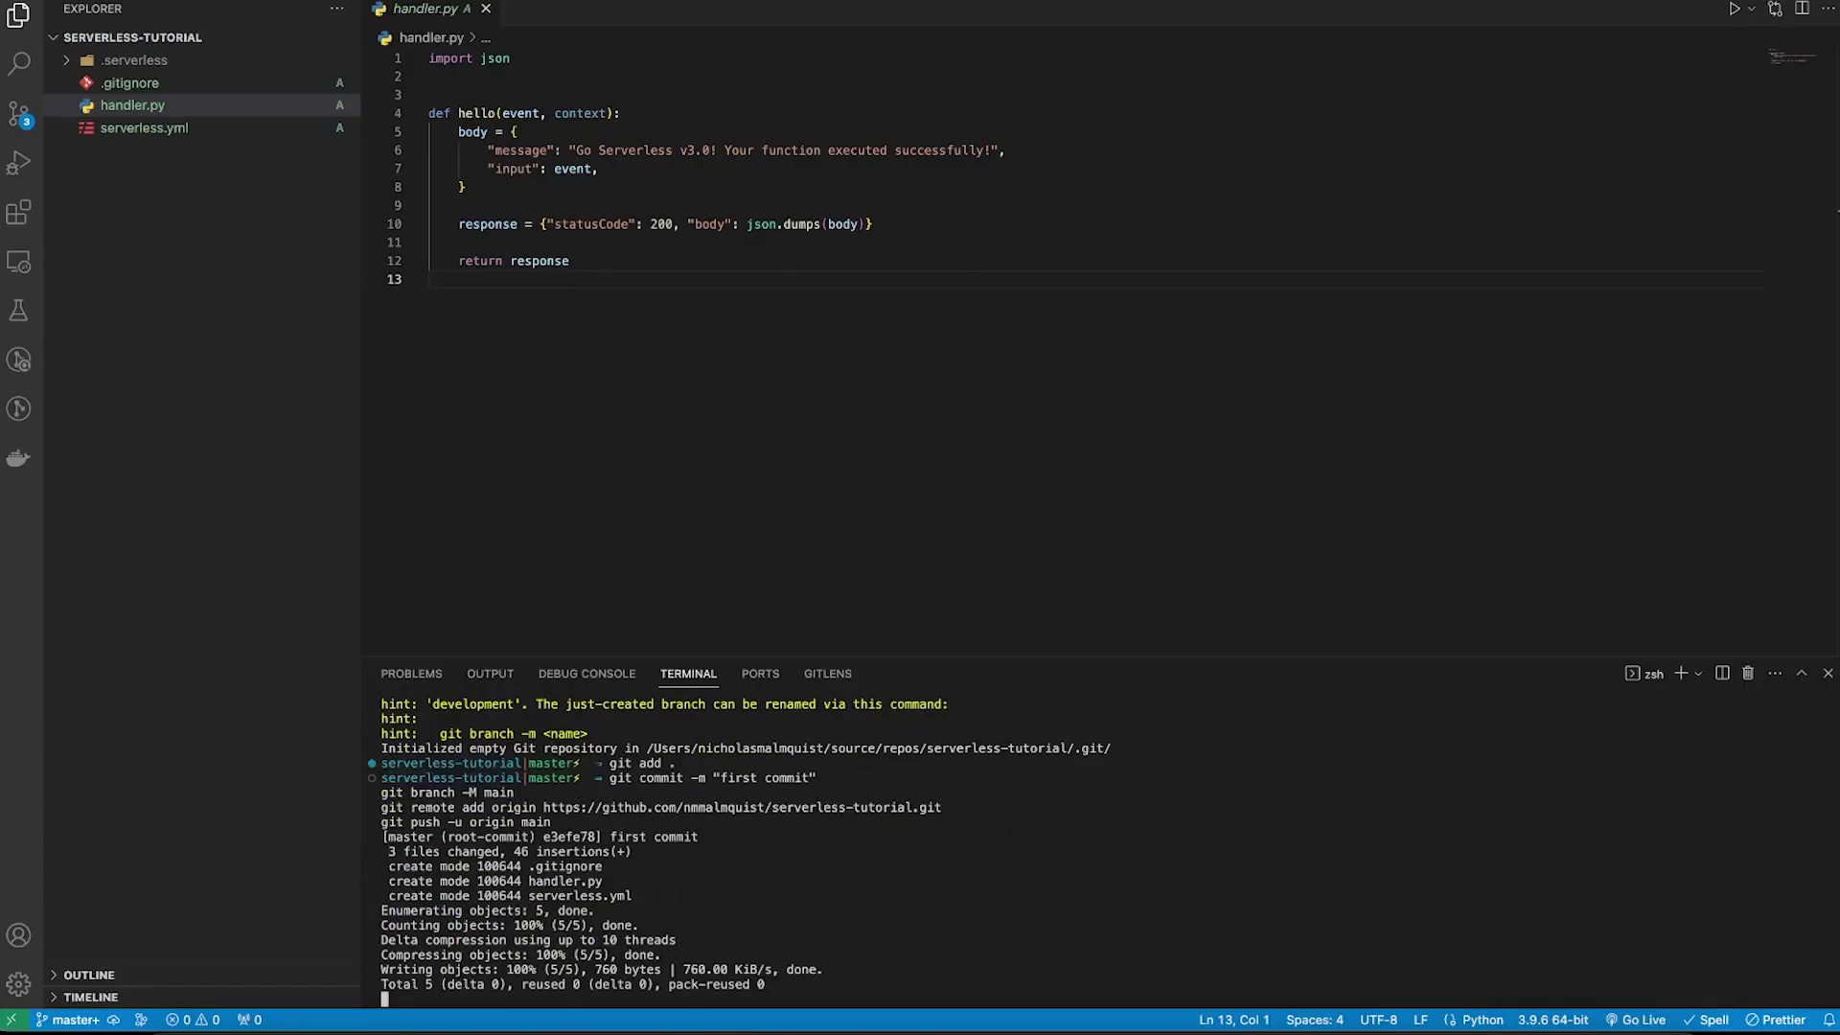
{"action": "key", "text": "super+Tab"}
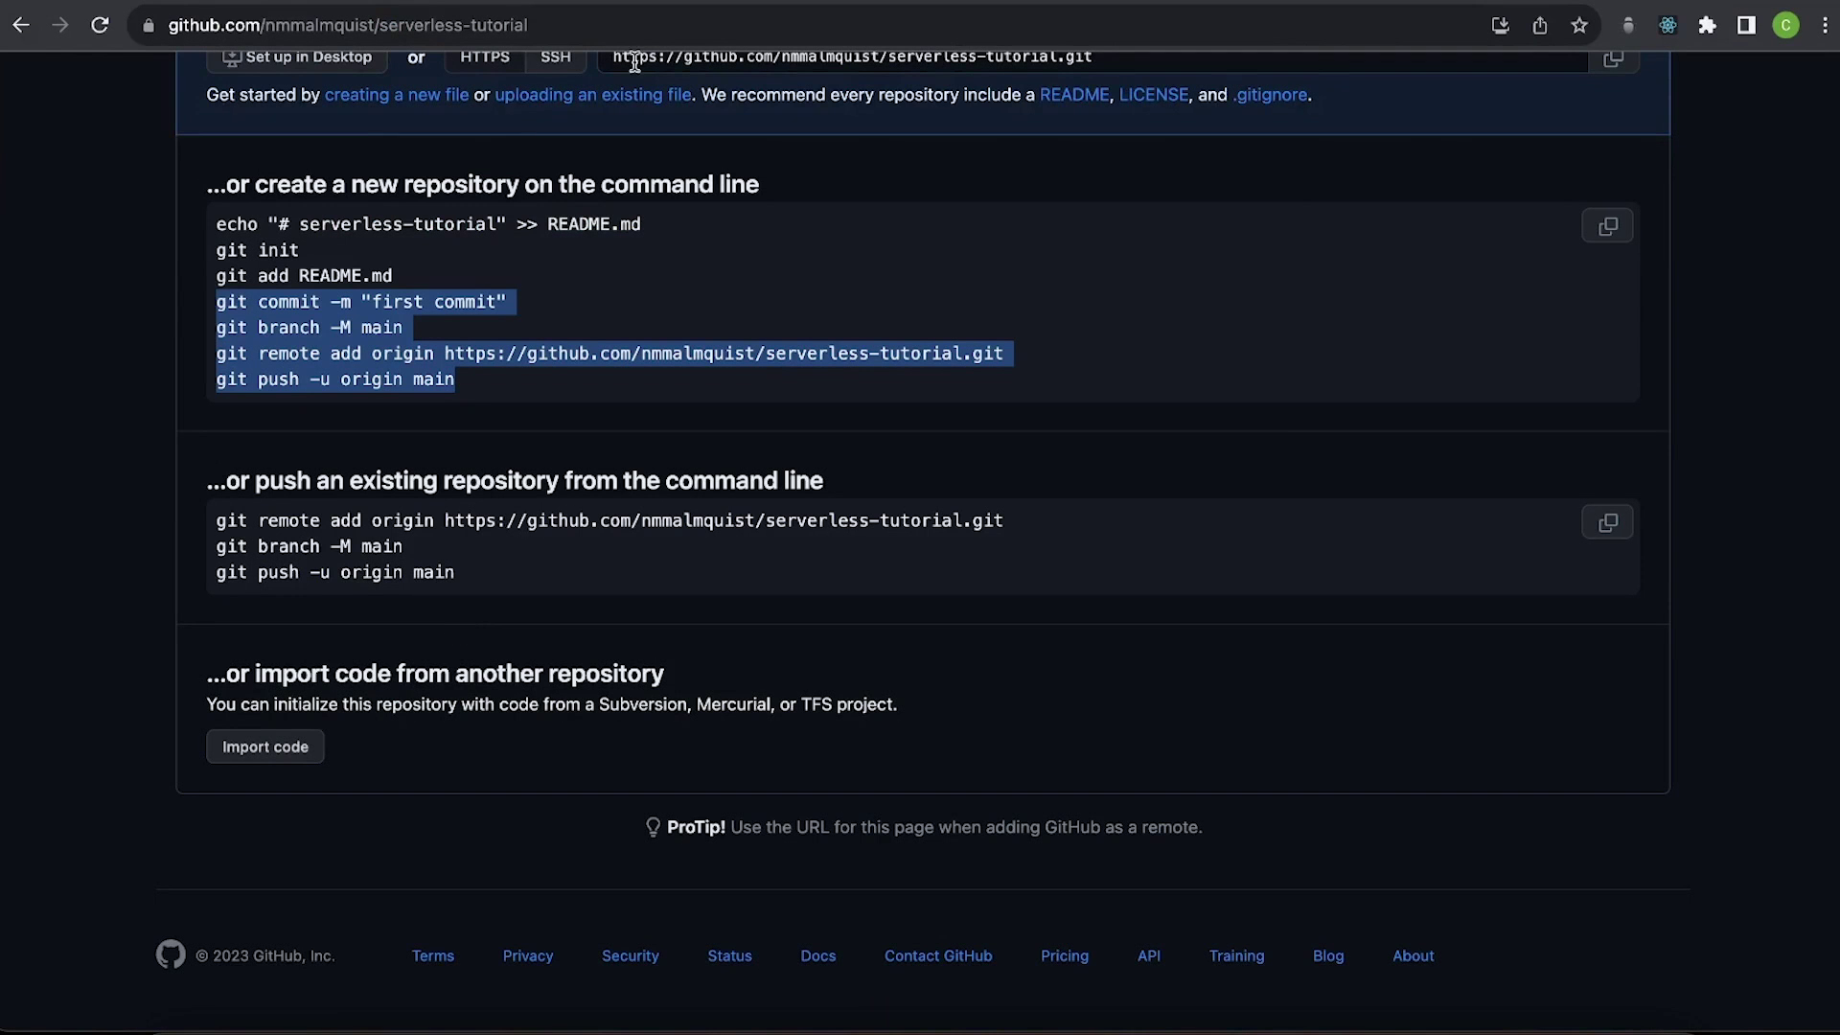
{"action": "left_click", "coordinate": [101, 26]}
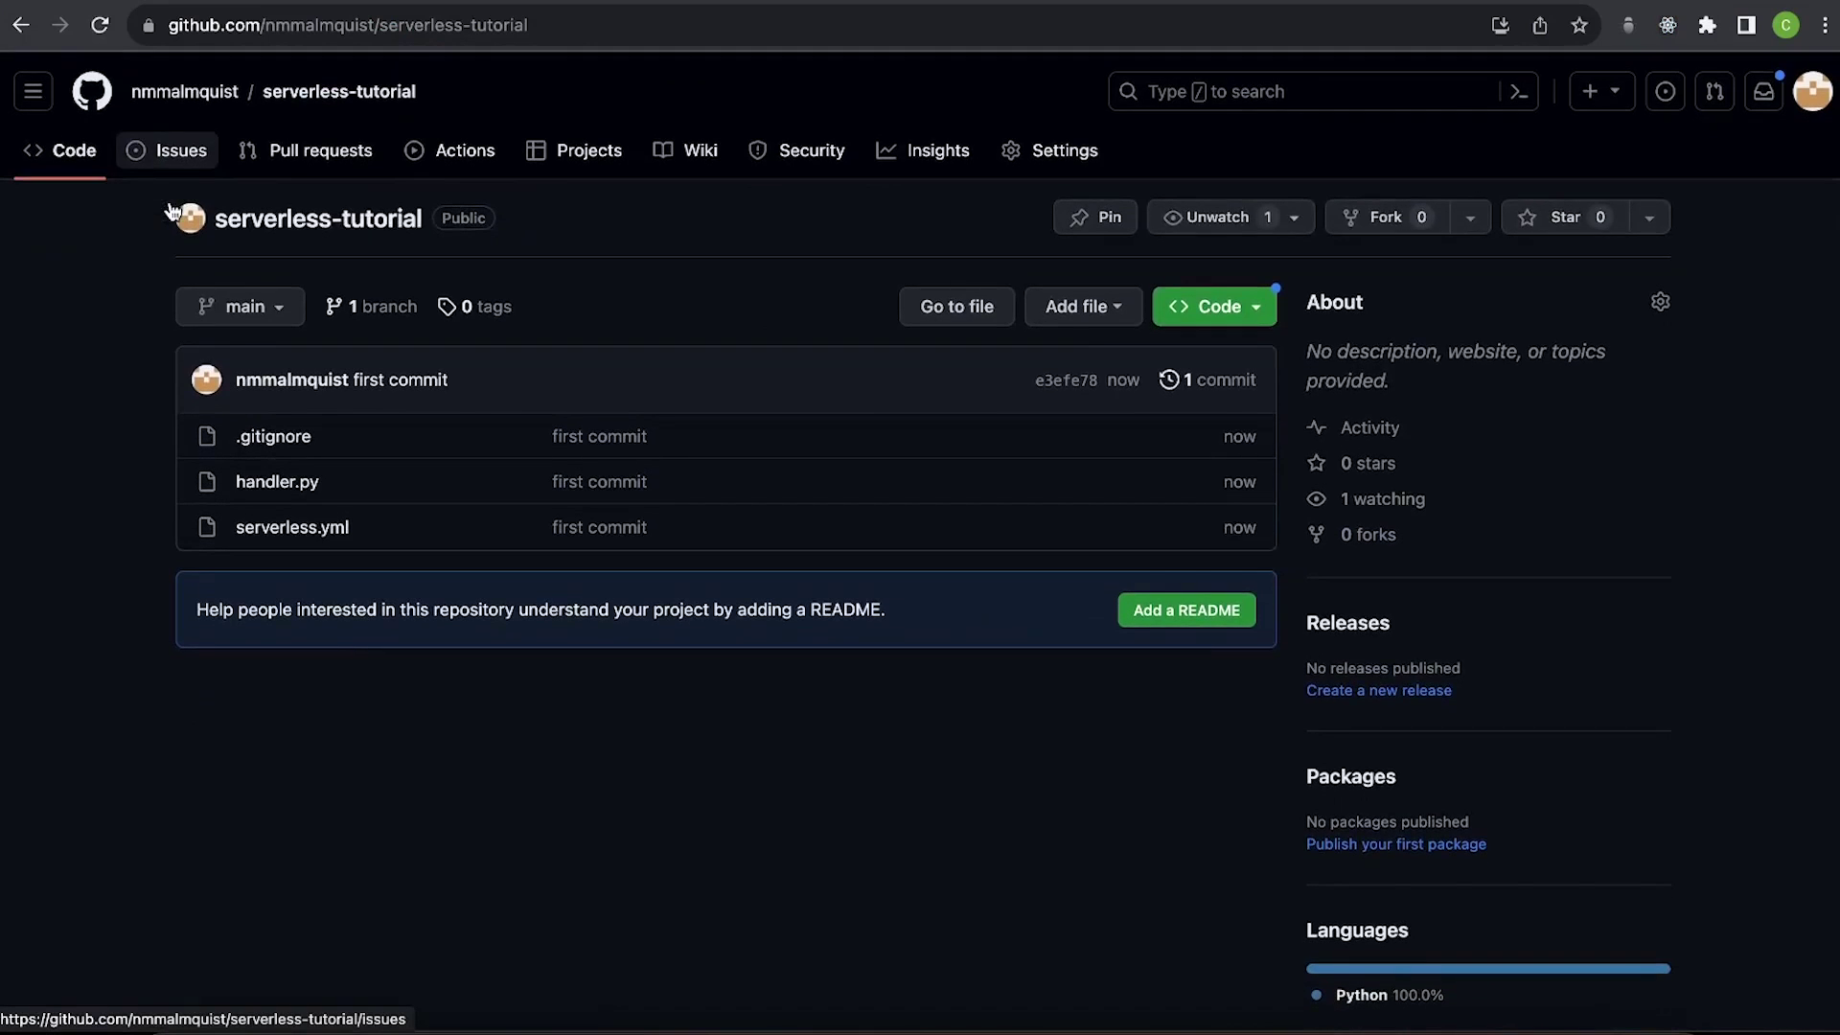
Return to the AWS console, search for CodeBuild and open the service.
{"action": "key", "text": "super+Tab"}
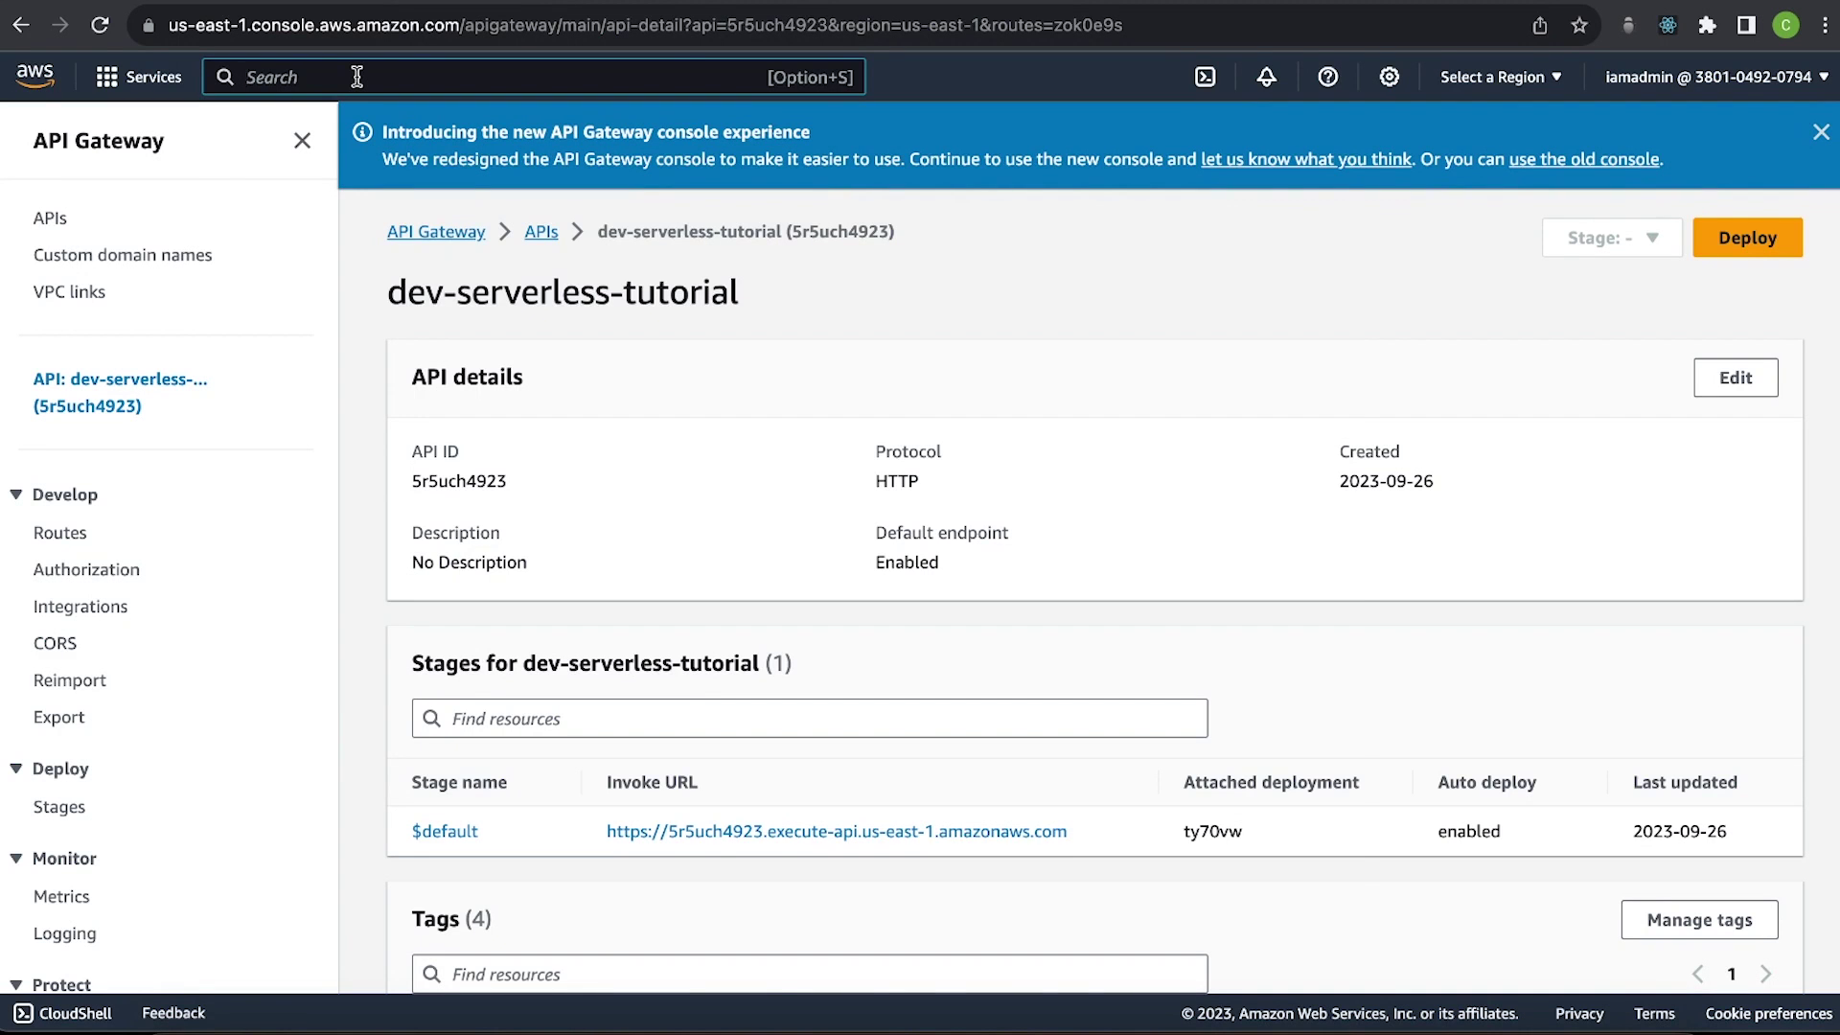
{"action": "left_click", "coordinate": [357, 77]}
{"action": "type", "text": "codebu"}
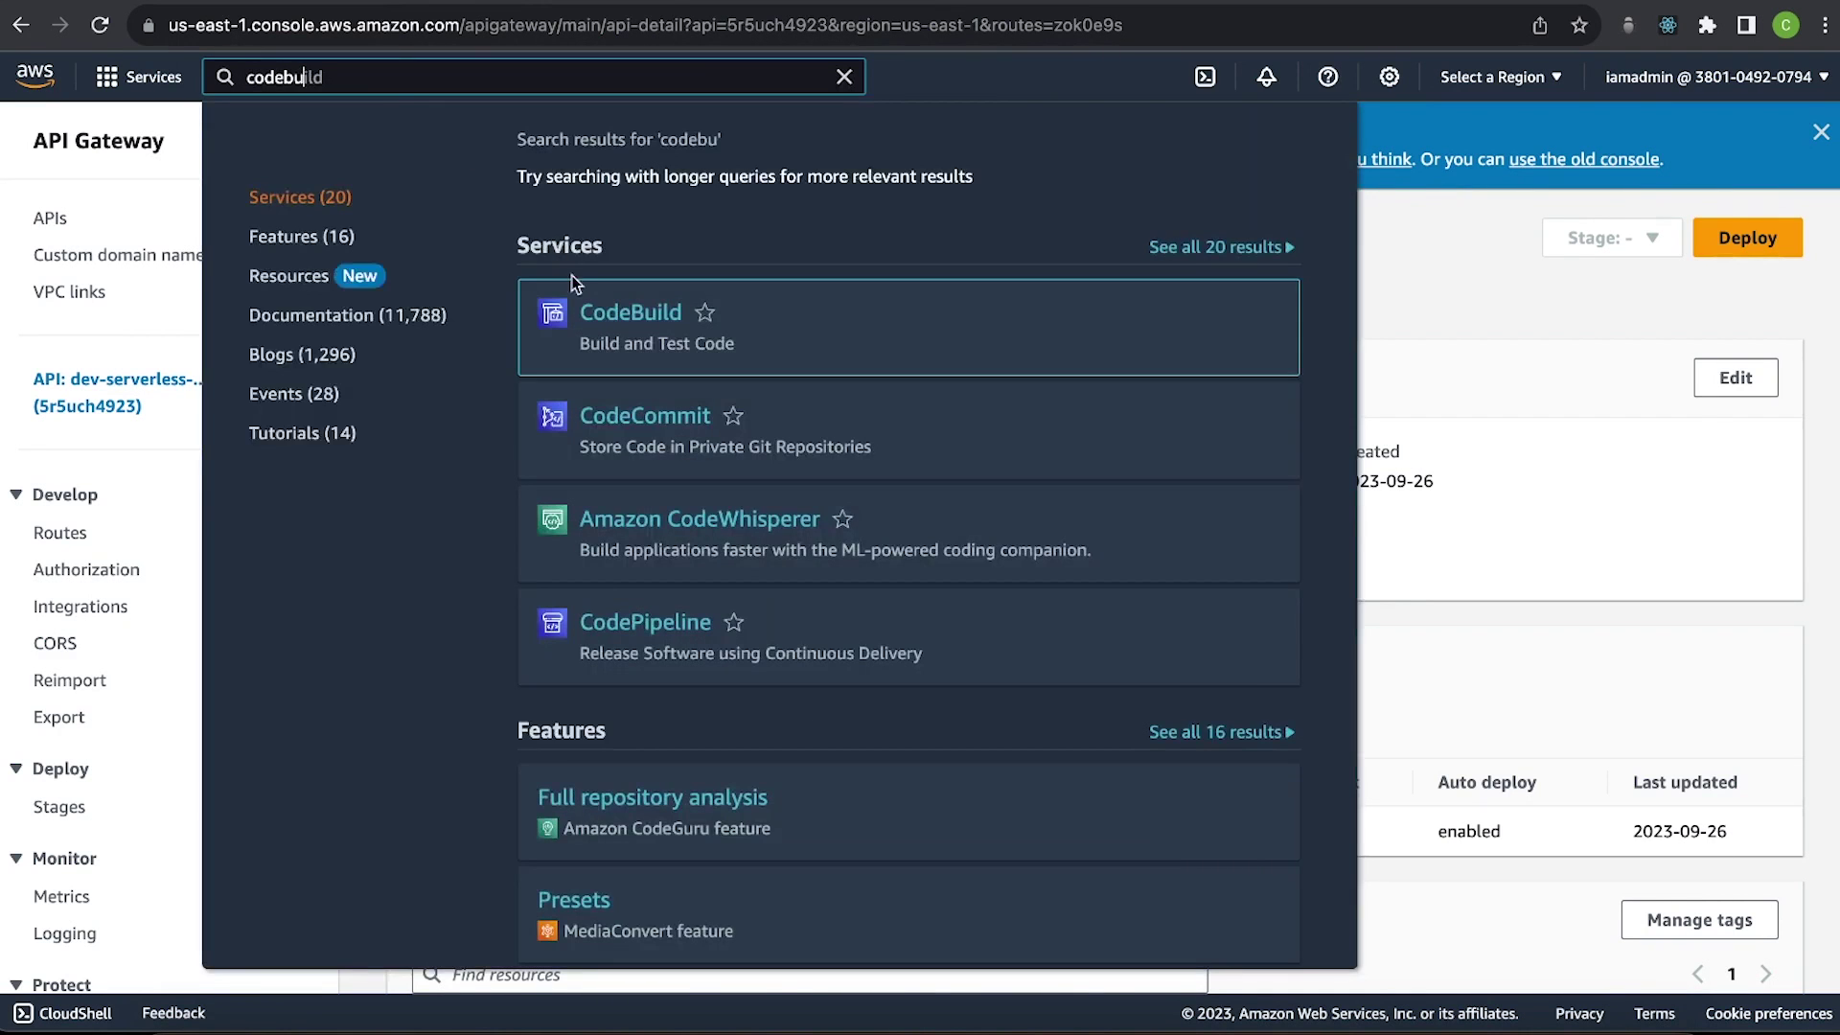
{"action": "left_click", "coordinate": [610, 335]}
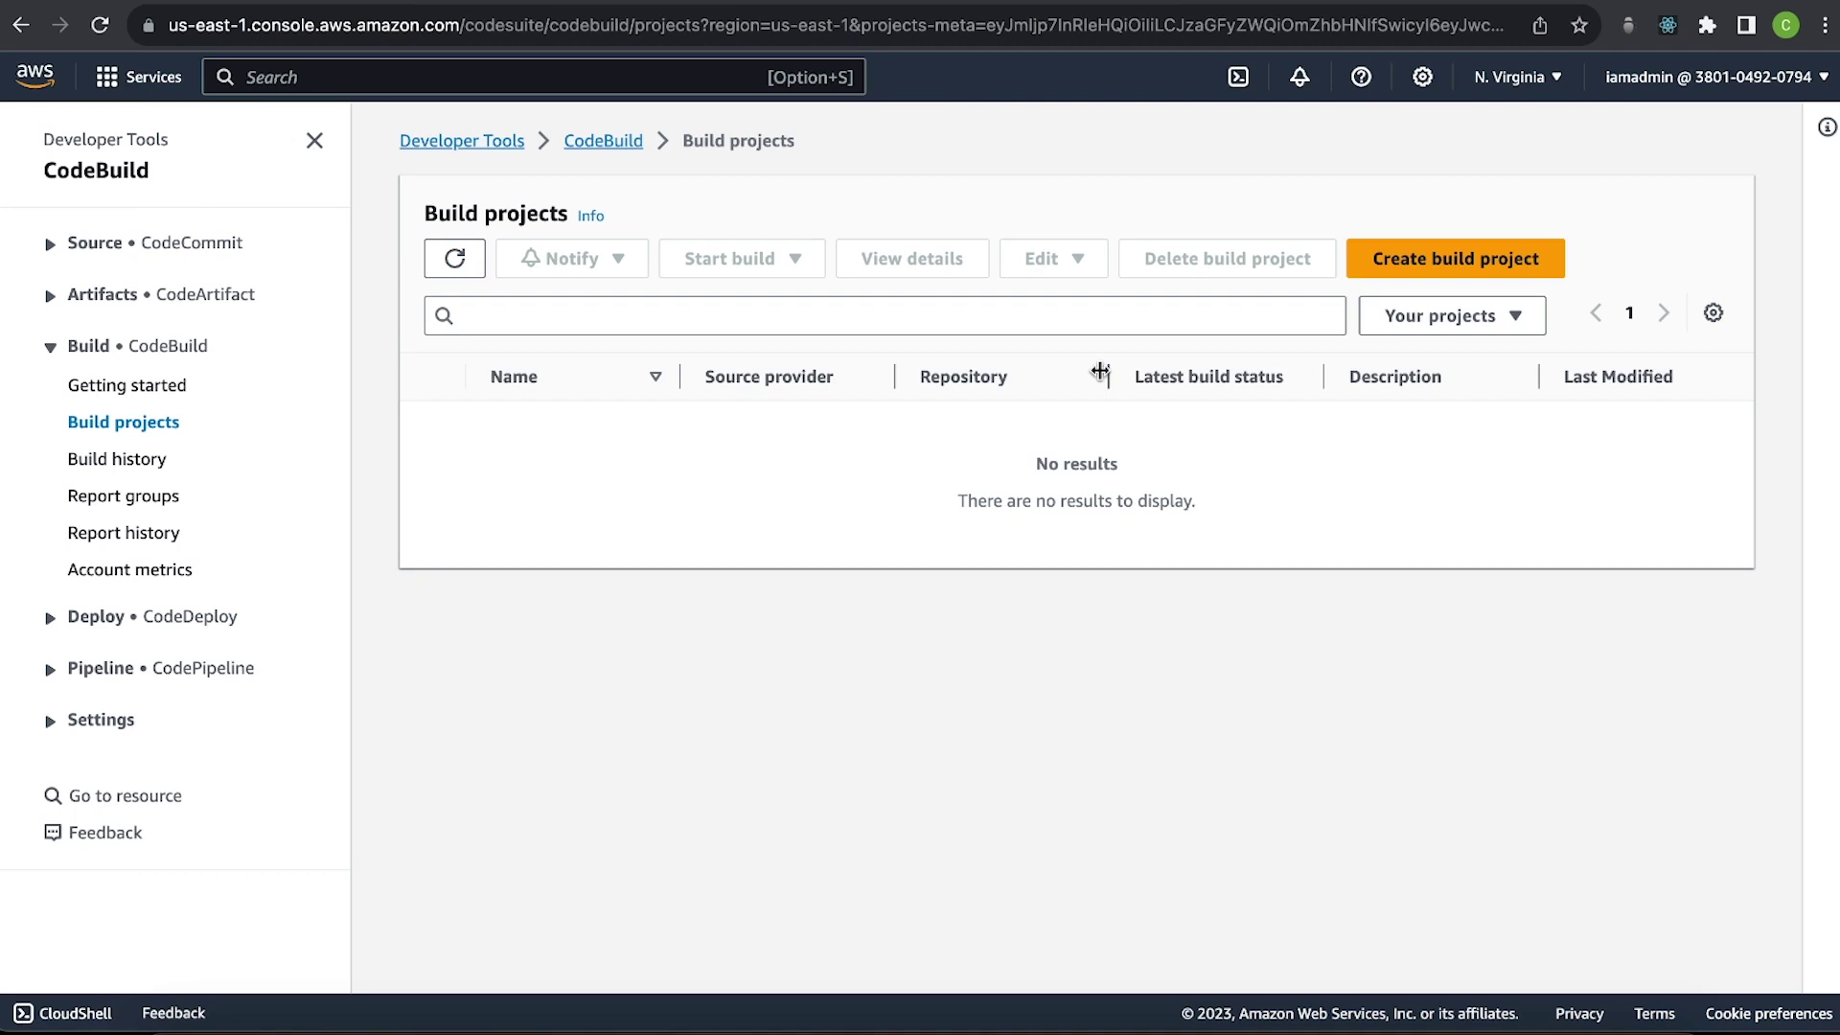
Start a new build project and name it serverless-tutorial-build.
{"action": "left_click", "coordinate": [1486, 271]}
{"action": "left_click", "coordinate": [493, 411]}
{"action": "type", "text": "server"}
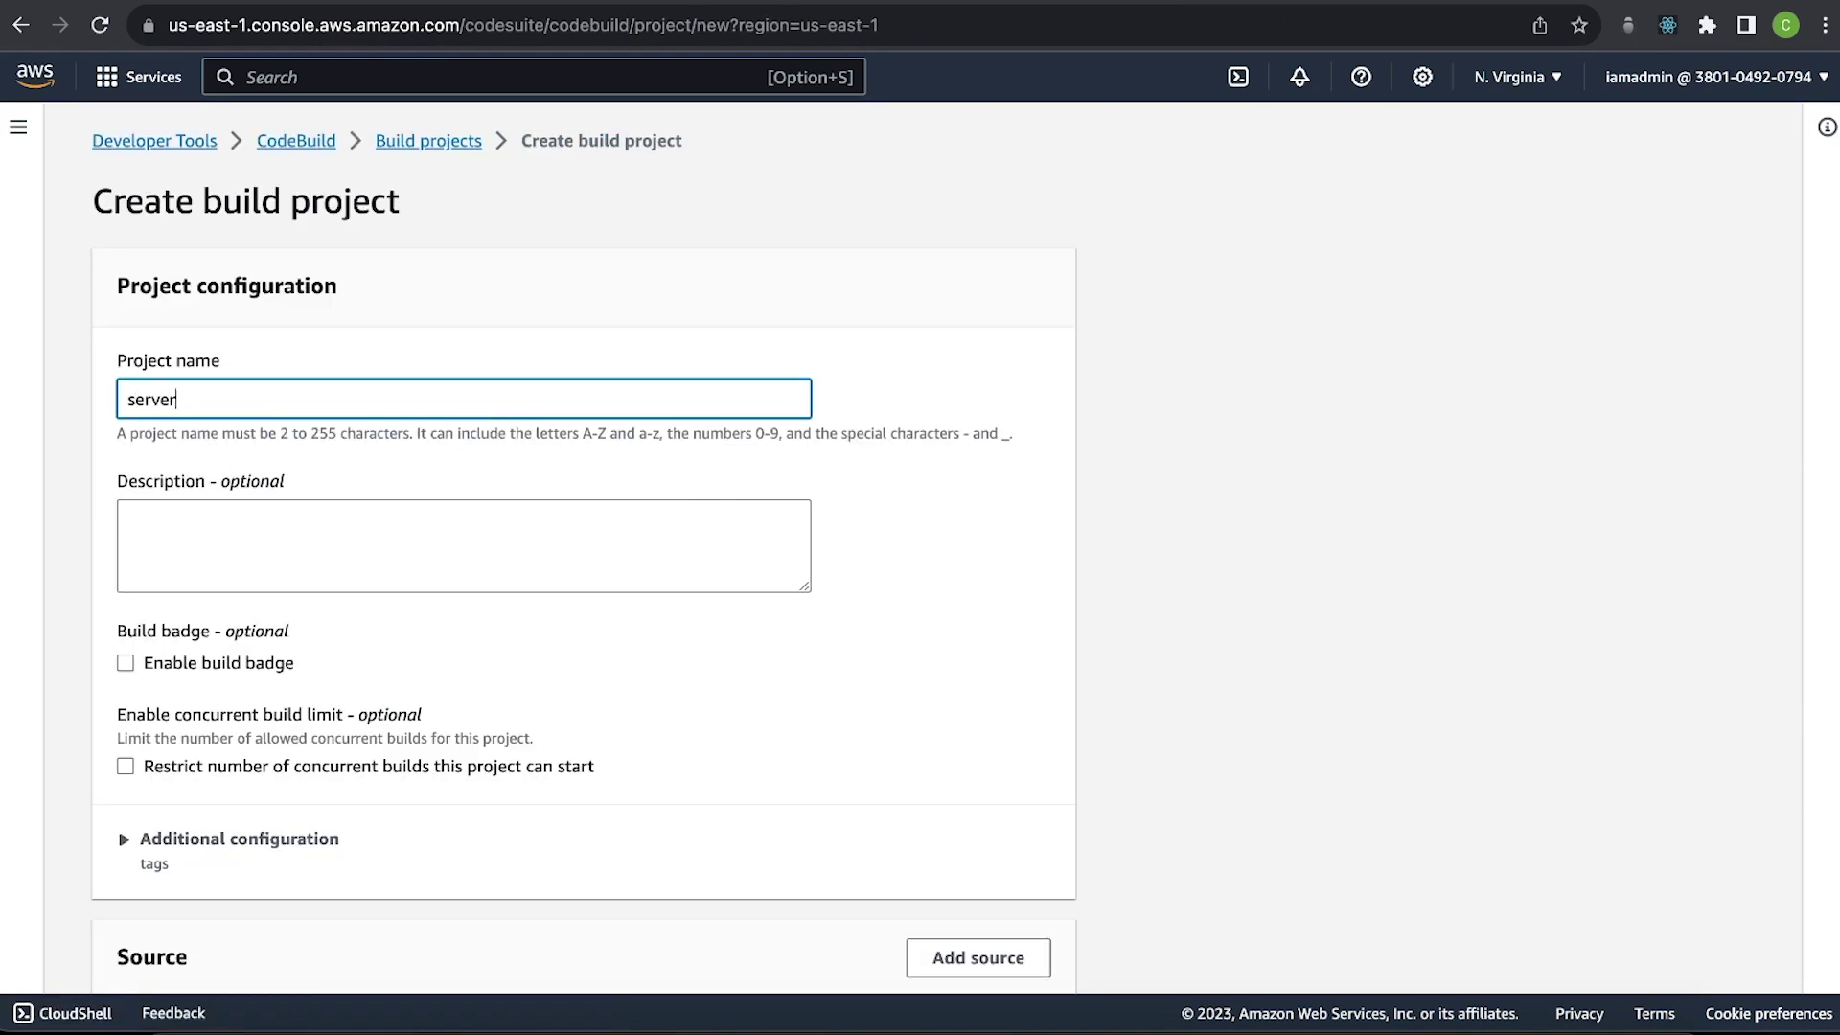
{"action": "type", "text": "less-tutorial-build"}
Set the build project's primary source provider to GitHub.
{"action": "scroll", "coordinate": [308, 451], "scroll_direction": "down", "scroll_amount": 6}
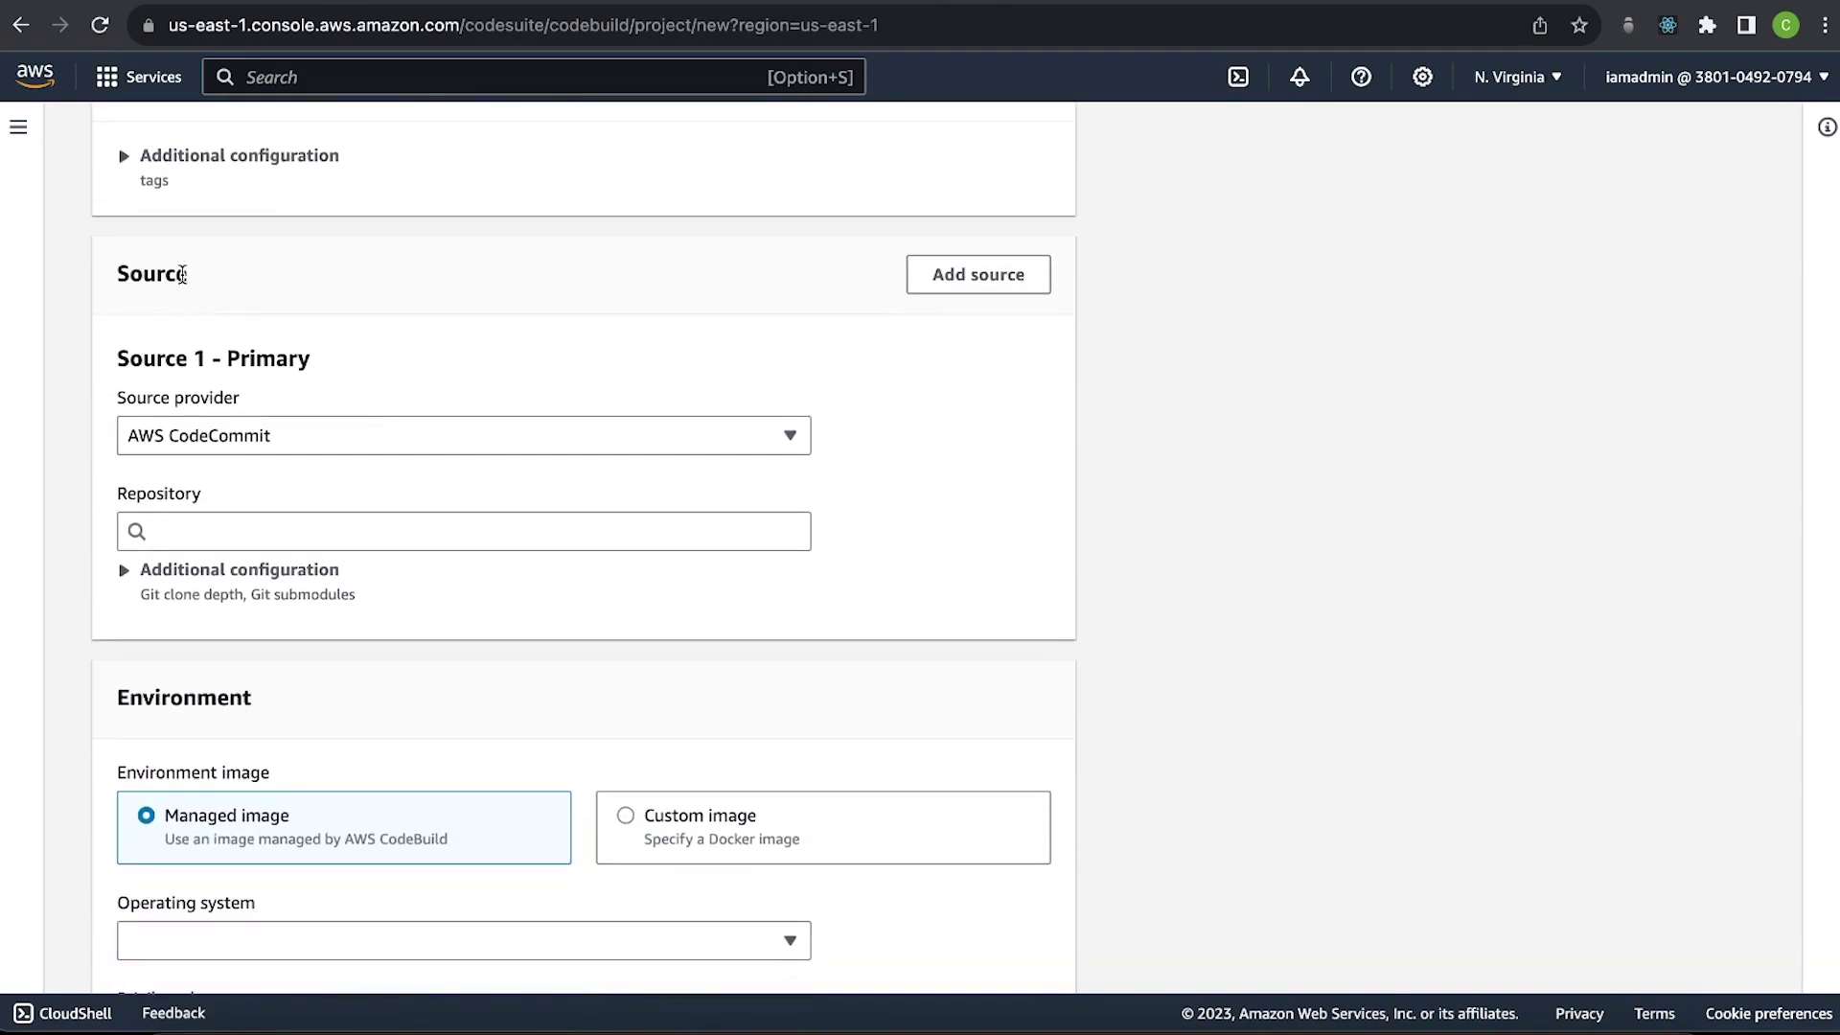
{"action": "left_click", "coordinate": [321, 433]}
{"action": "left_click", "coordinate": [206, 596]}
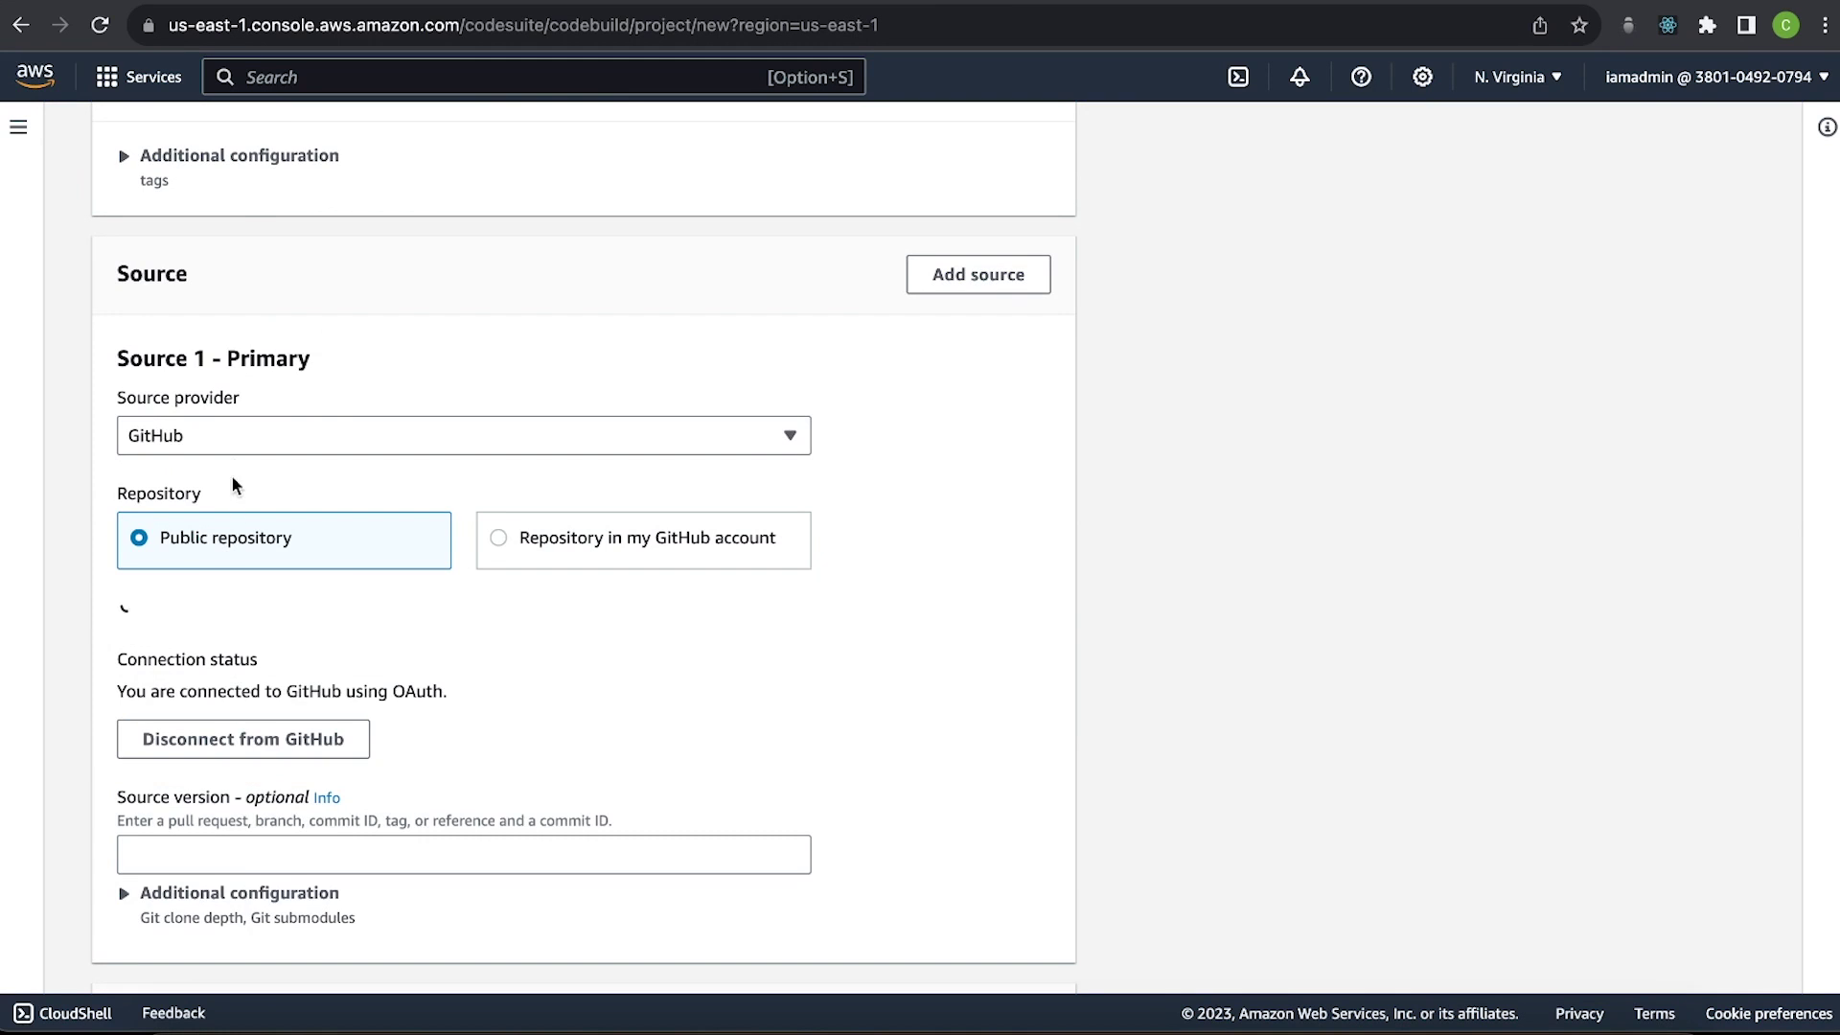
{"action": "scroll", "coordinate": [403, 450], "scroll_direction": "down", "scroll_amount": 2}
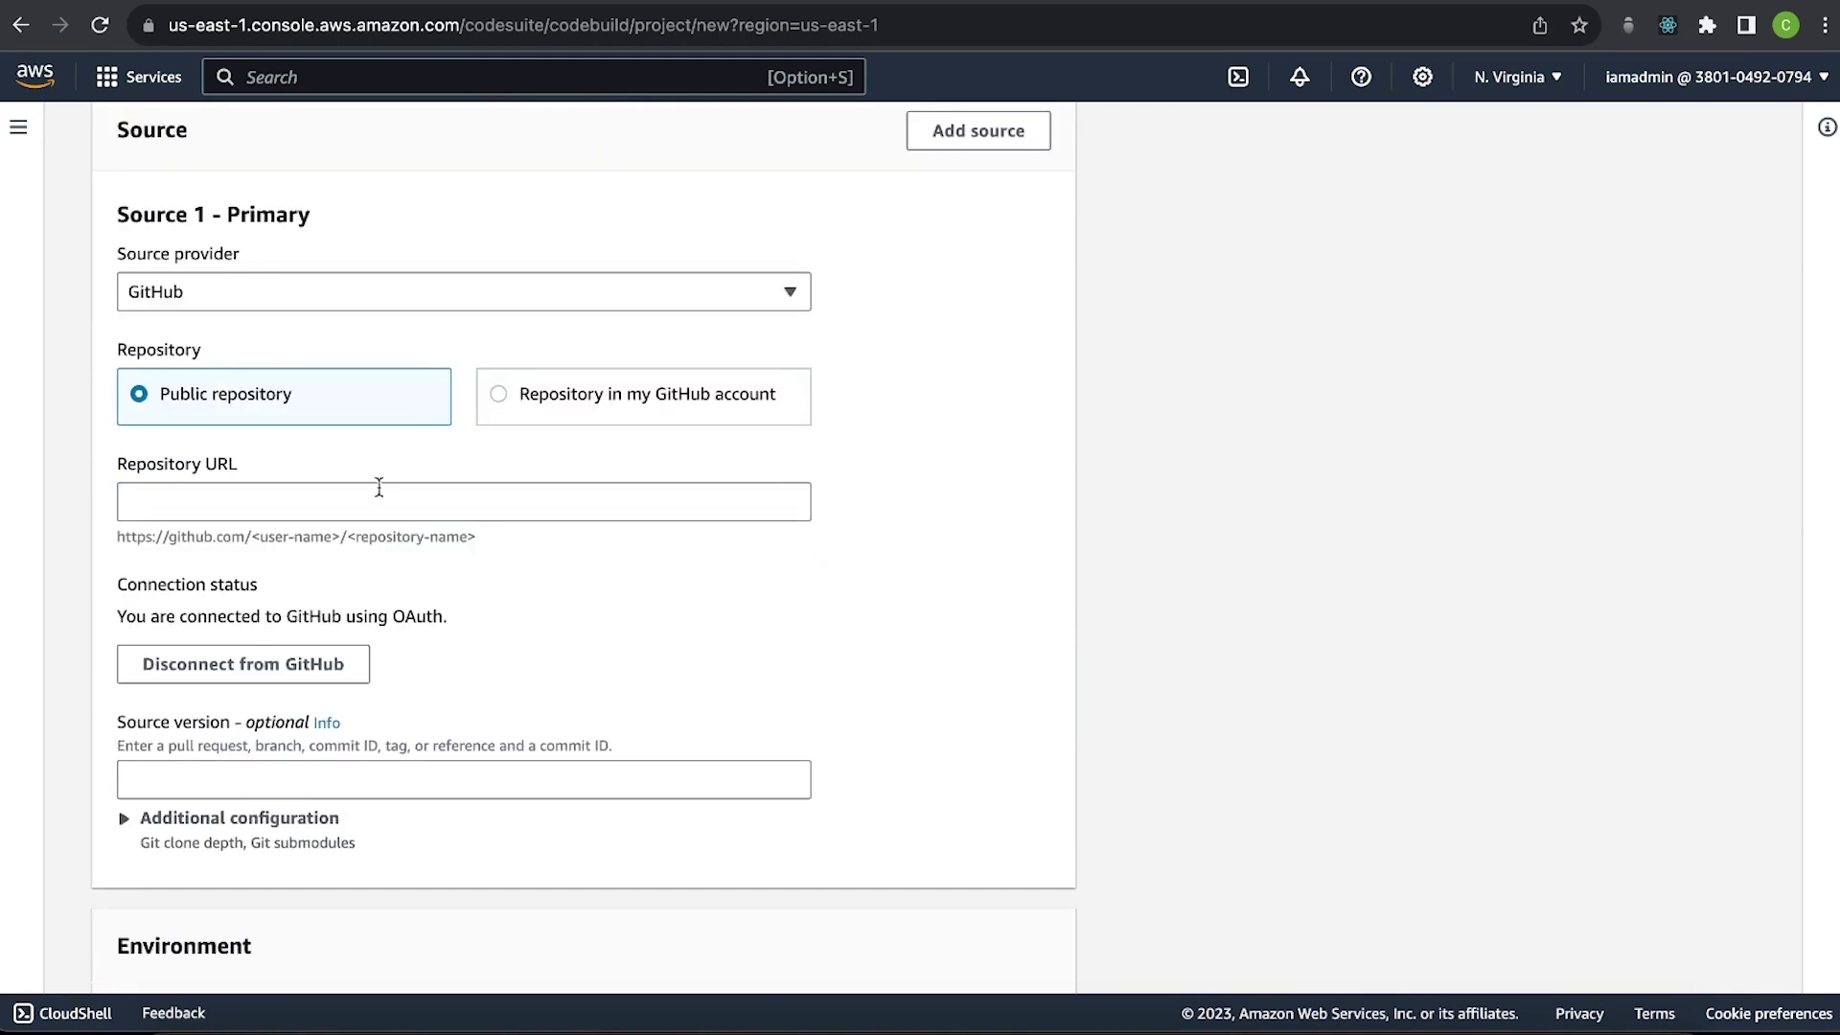
Copy the serverless-tutorial repository's HTTPS clone URL from GitHub and enter it as the CodeBuild project's repository URL.
{"action": "left_click", "coordinate": [1495, 1]}
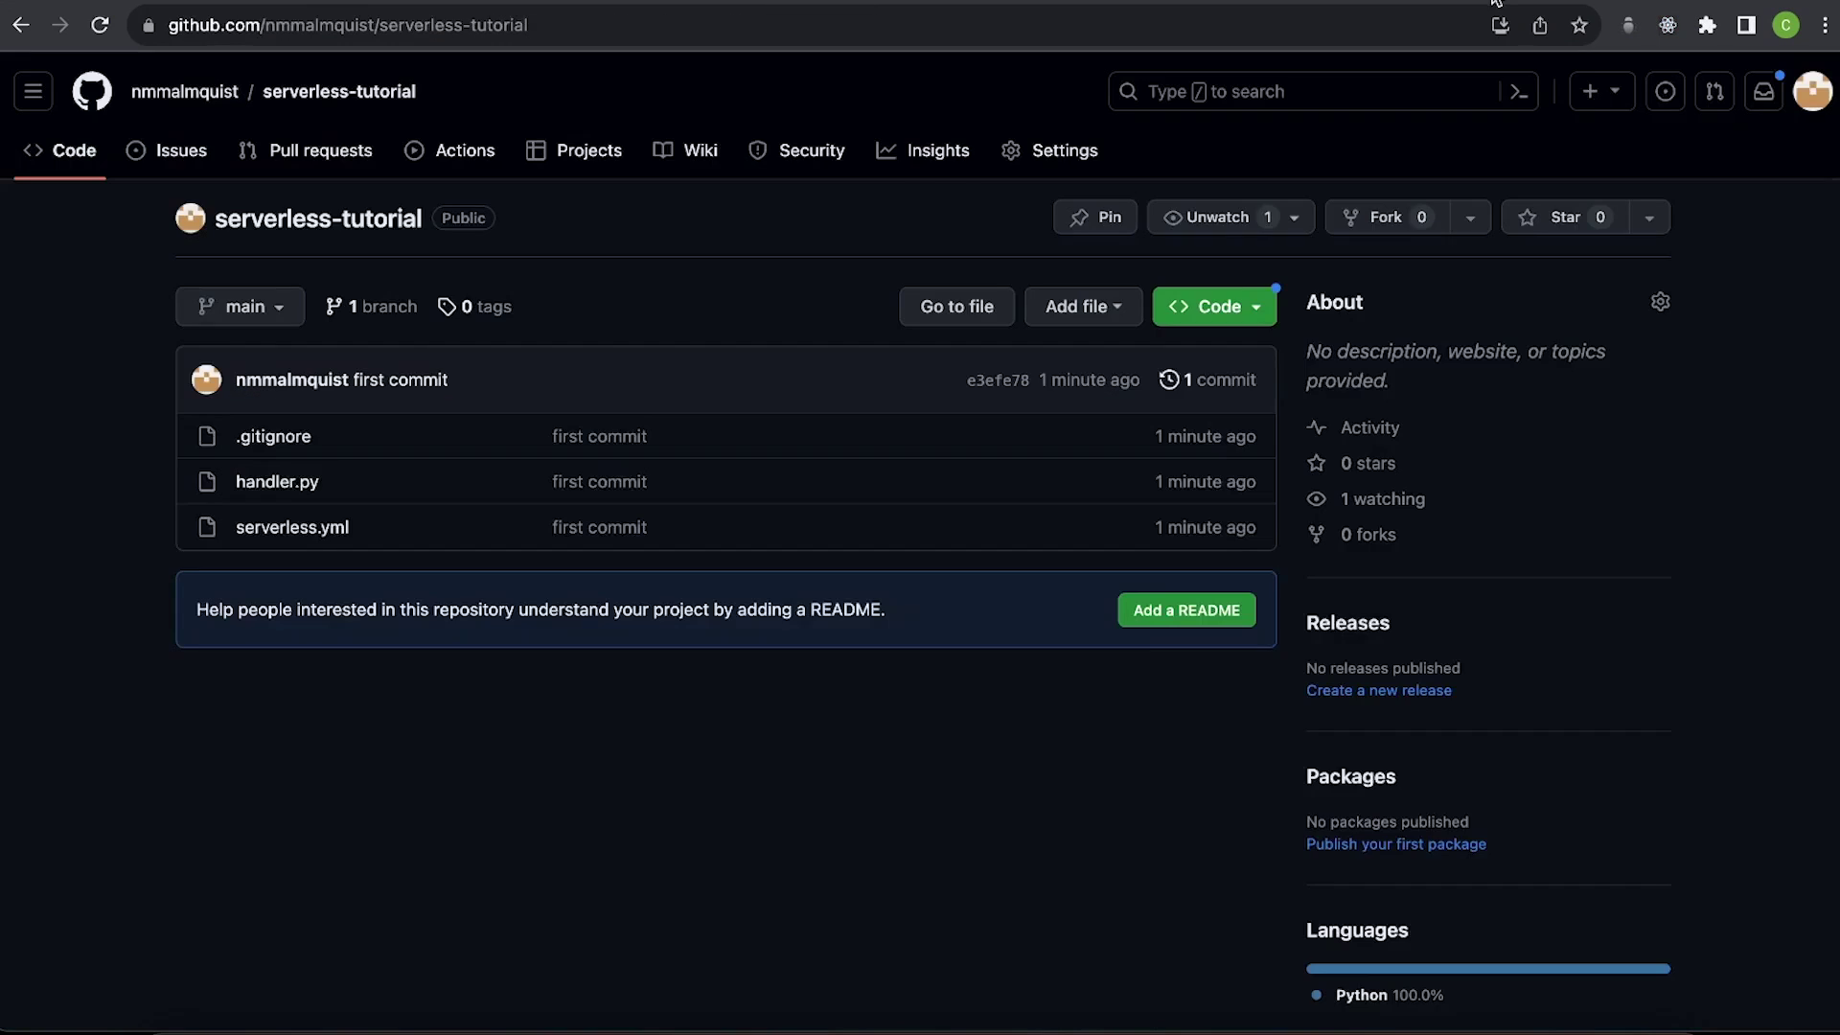
{"action": "left_click", "coordinate": [1206, 305]}
{"action": "left_click", "coordinate": [1223, 530]}
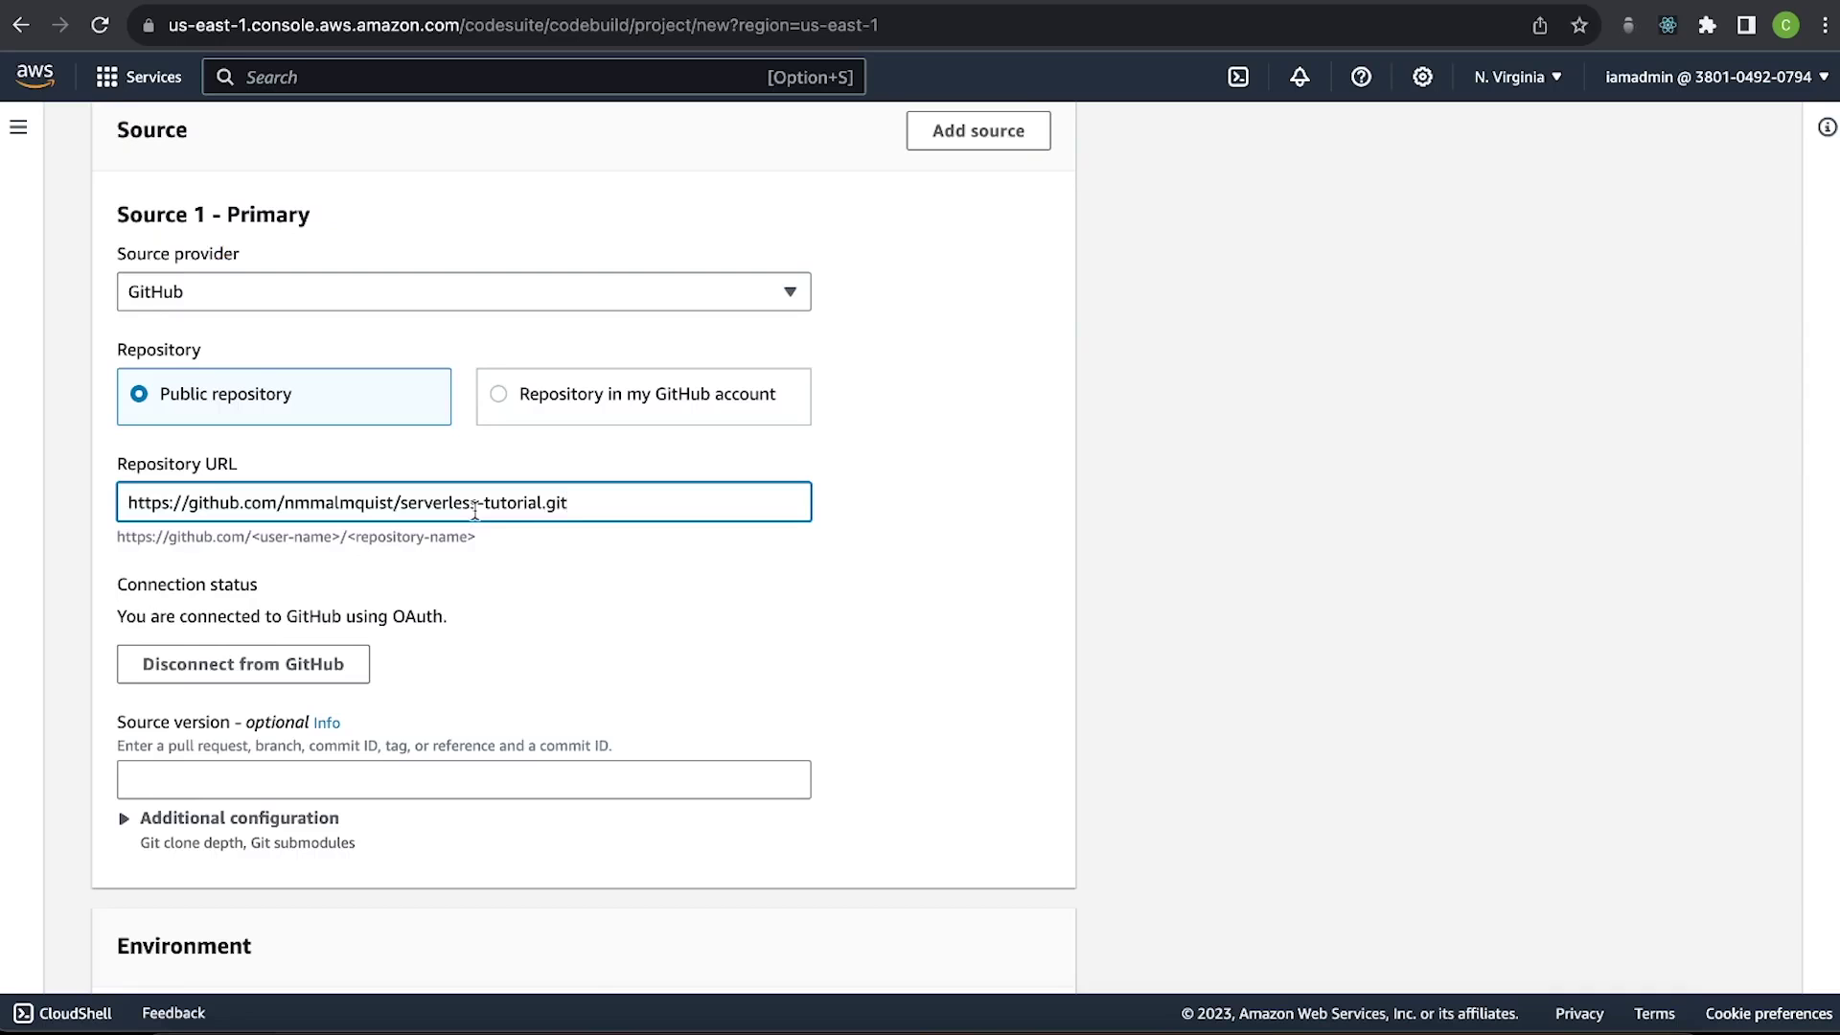
Configure the managed build environment with Amazon Linux 2, the Standard runtime and the image aws/codebuild/amazonlinux2-x86_64-standard:5.0.
{"action": "scroll", "coordinate": [388, 573], "scroll_direction": "down", "scroll_amount": 3}
{"action": "scroll", "coordinate": [386, 568], "scroll_direction": "down", "scroll_amount": 2}
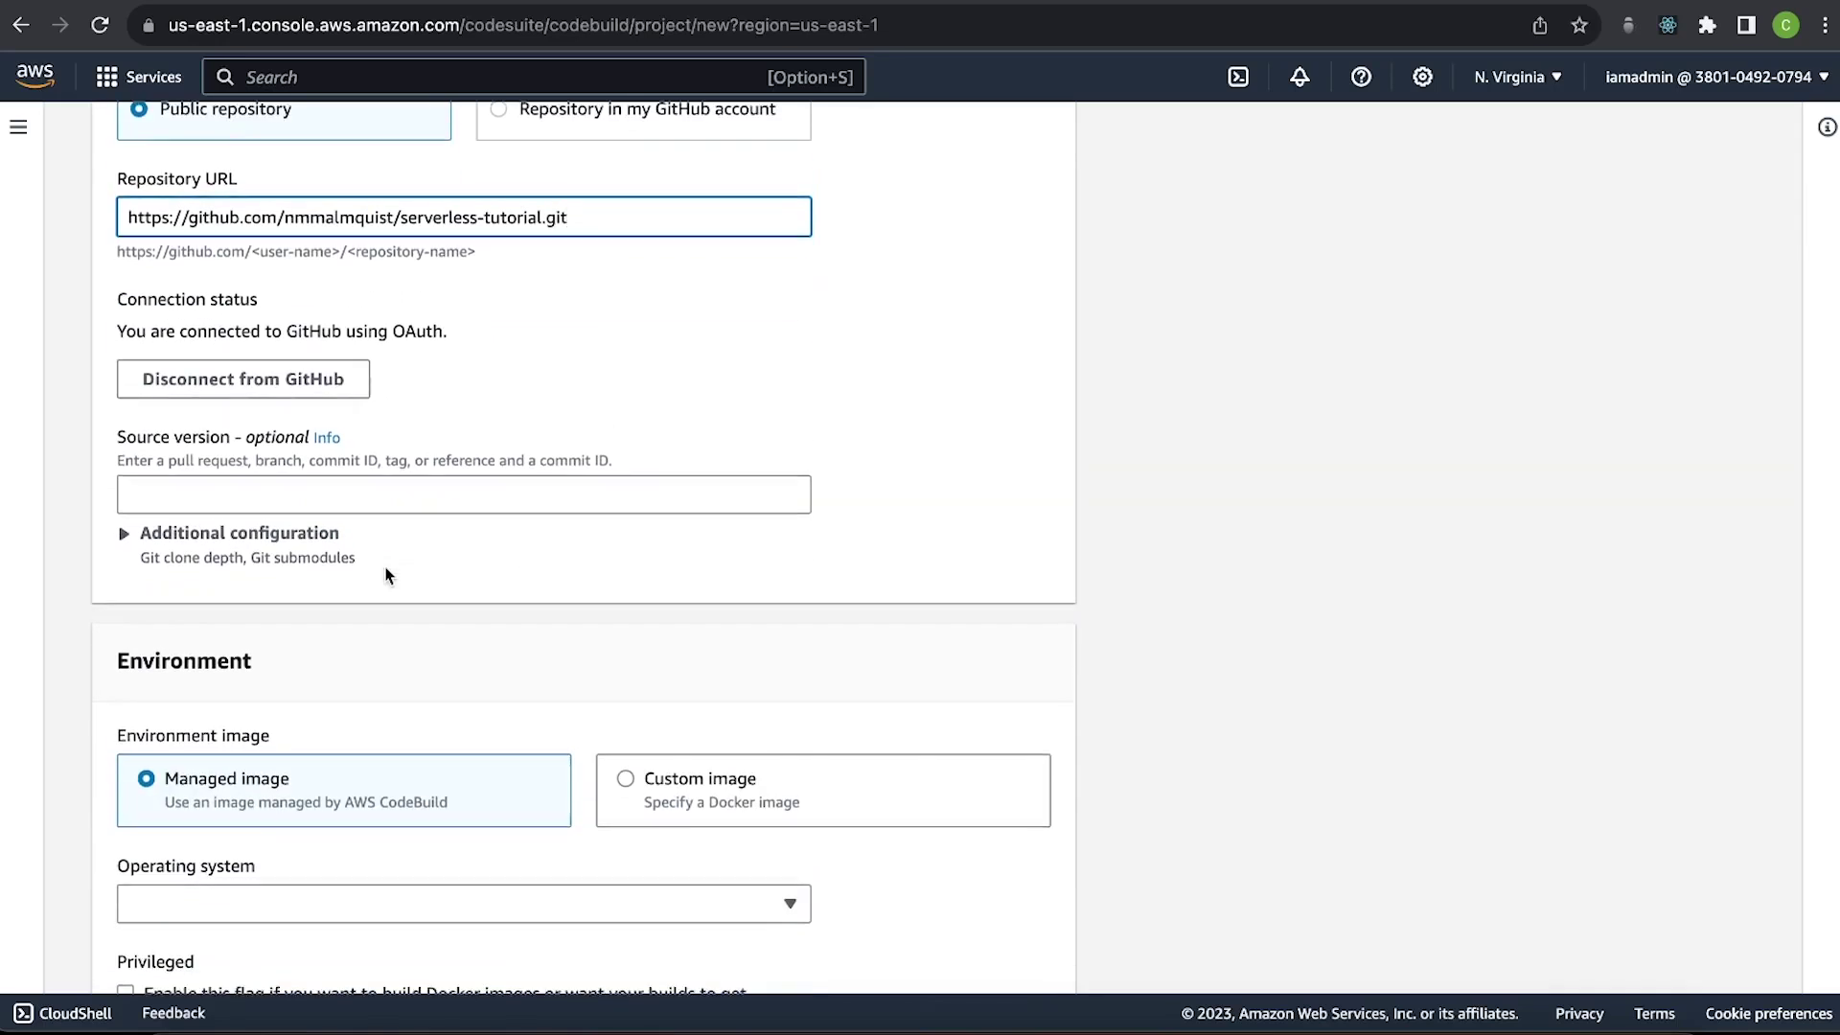
{"action": "scroll", "coordinate": [370, 309], "scroll_direction": "up", "scroll_amount": 1}
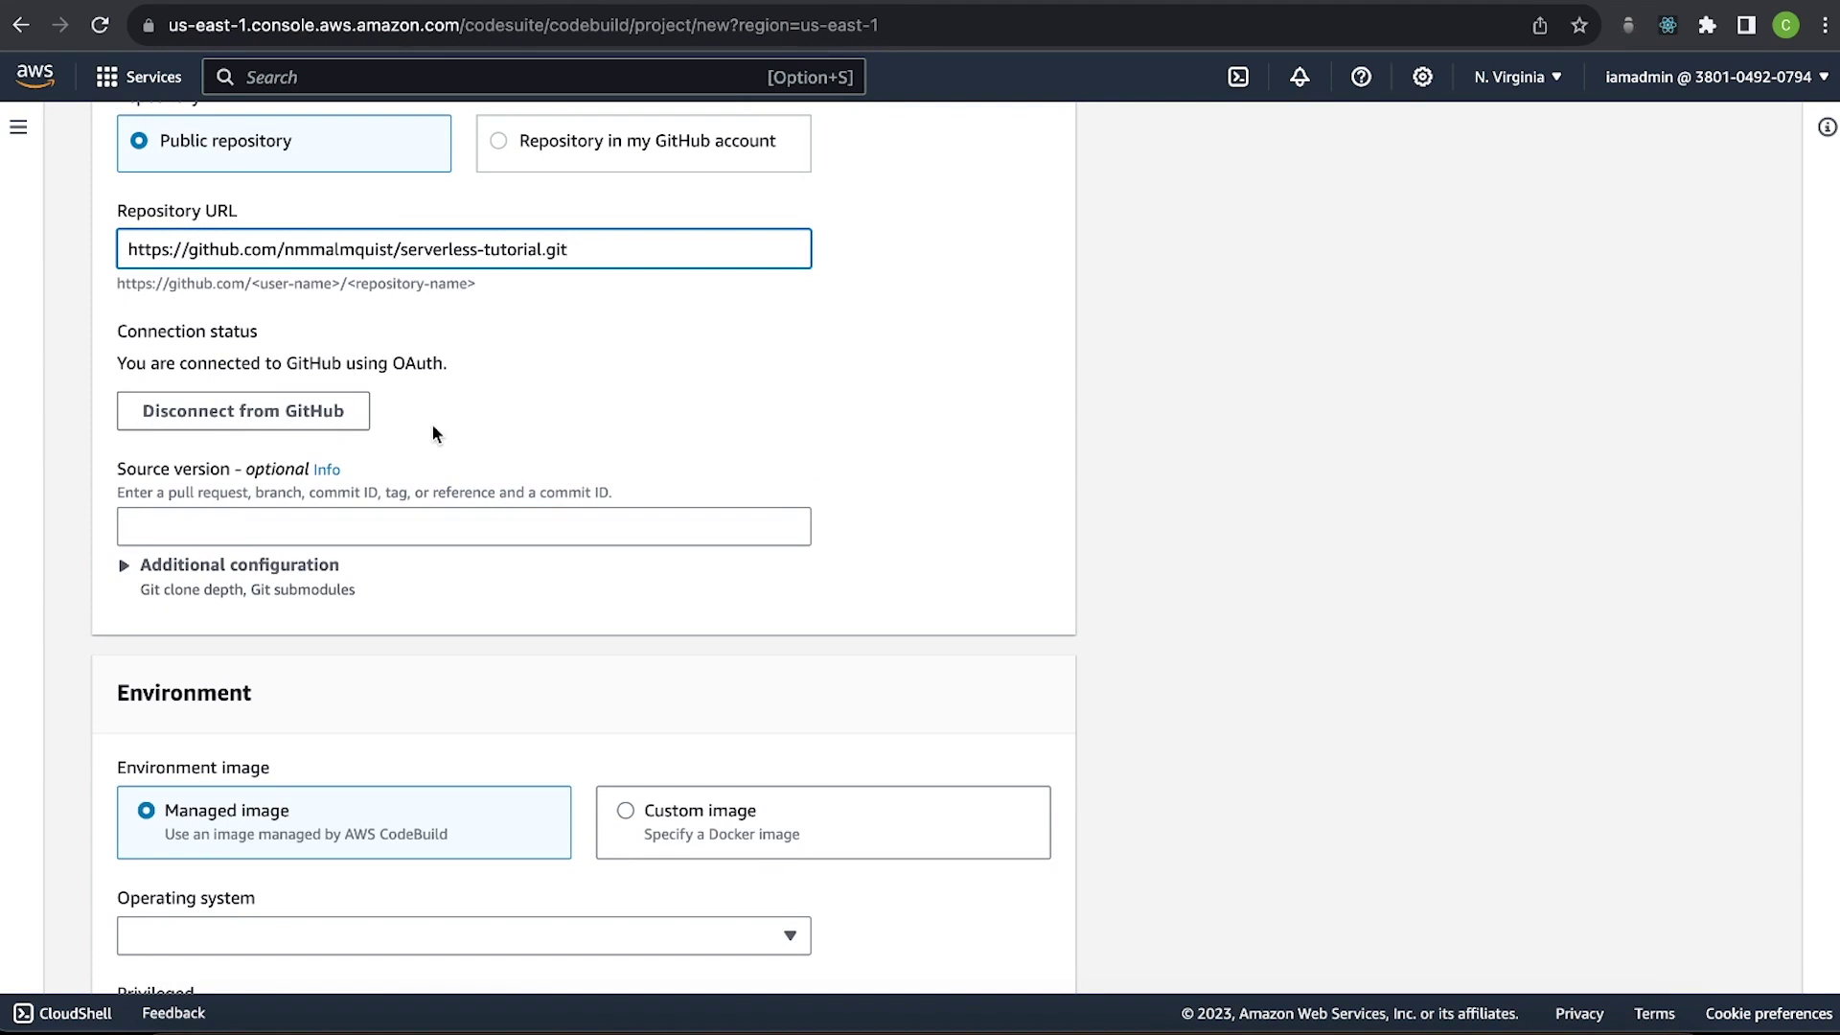
{"action": "scroll", "coordinate": [433, 424], "scroll_direction": "down", "scroll_amount": 5}
{"action": "left_click", "coordinate": [390, 460]}
{"action": "left_click", "coordinate": [357, 506]}
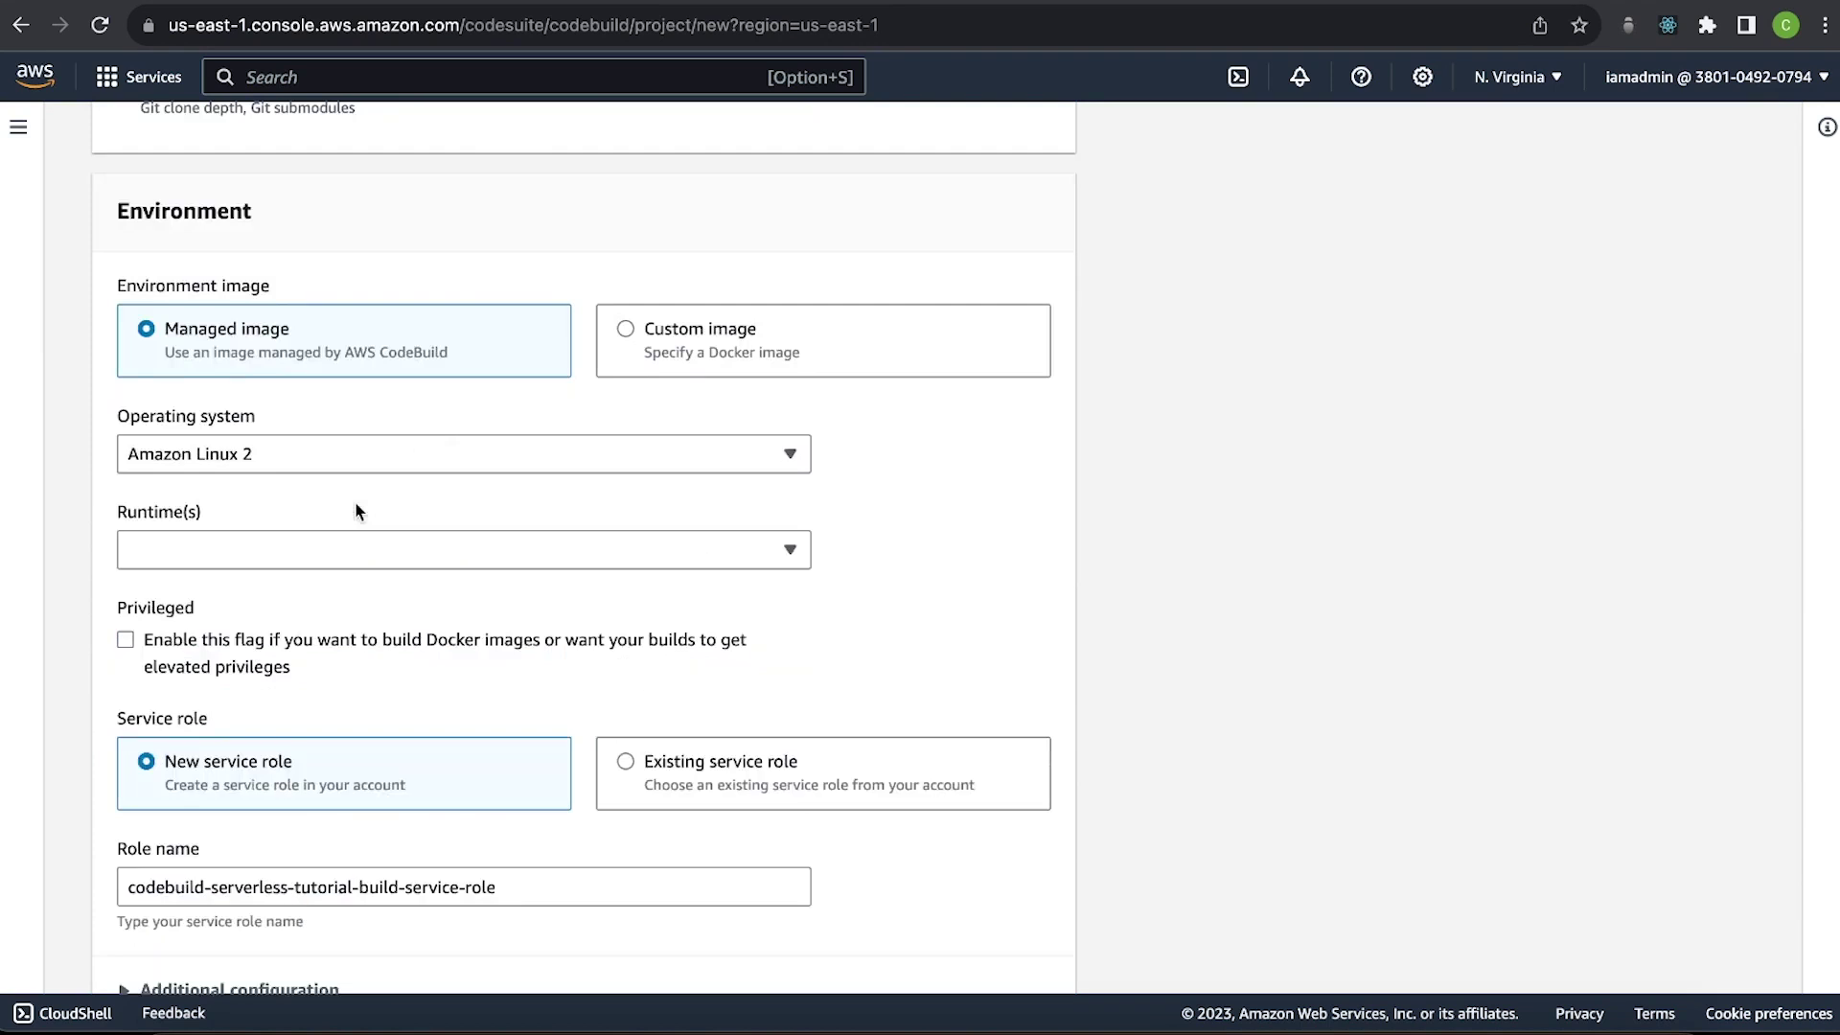
{"action": "left_click", "coordinate": [325, 549]}
{"action": "left_click", "coordinate": [284, 621]}
{"action": "scroll", "coordinate": [284, 619], "scroll_direction": "down", "scroll_amount": 1}
{"action": "left_click", "coordinate": [314, 538]}
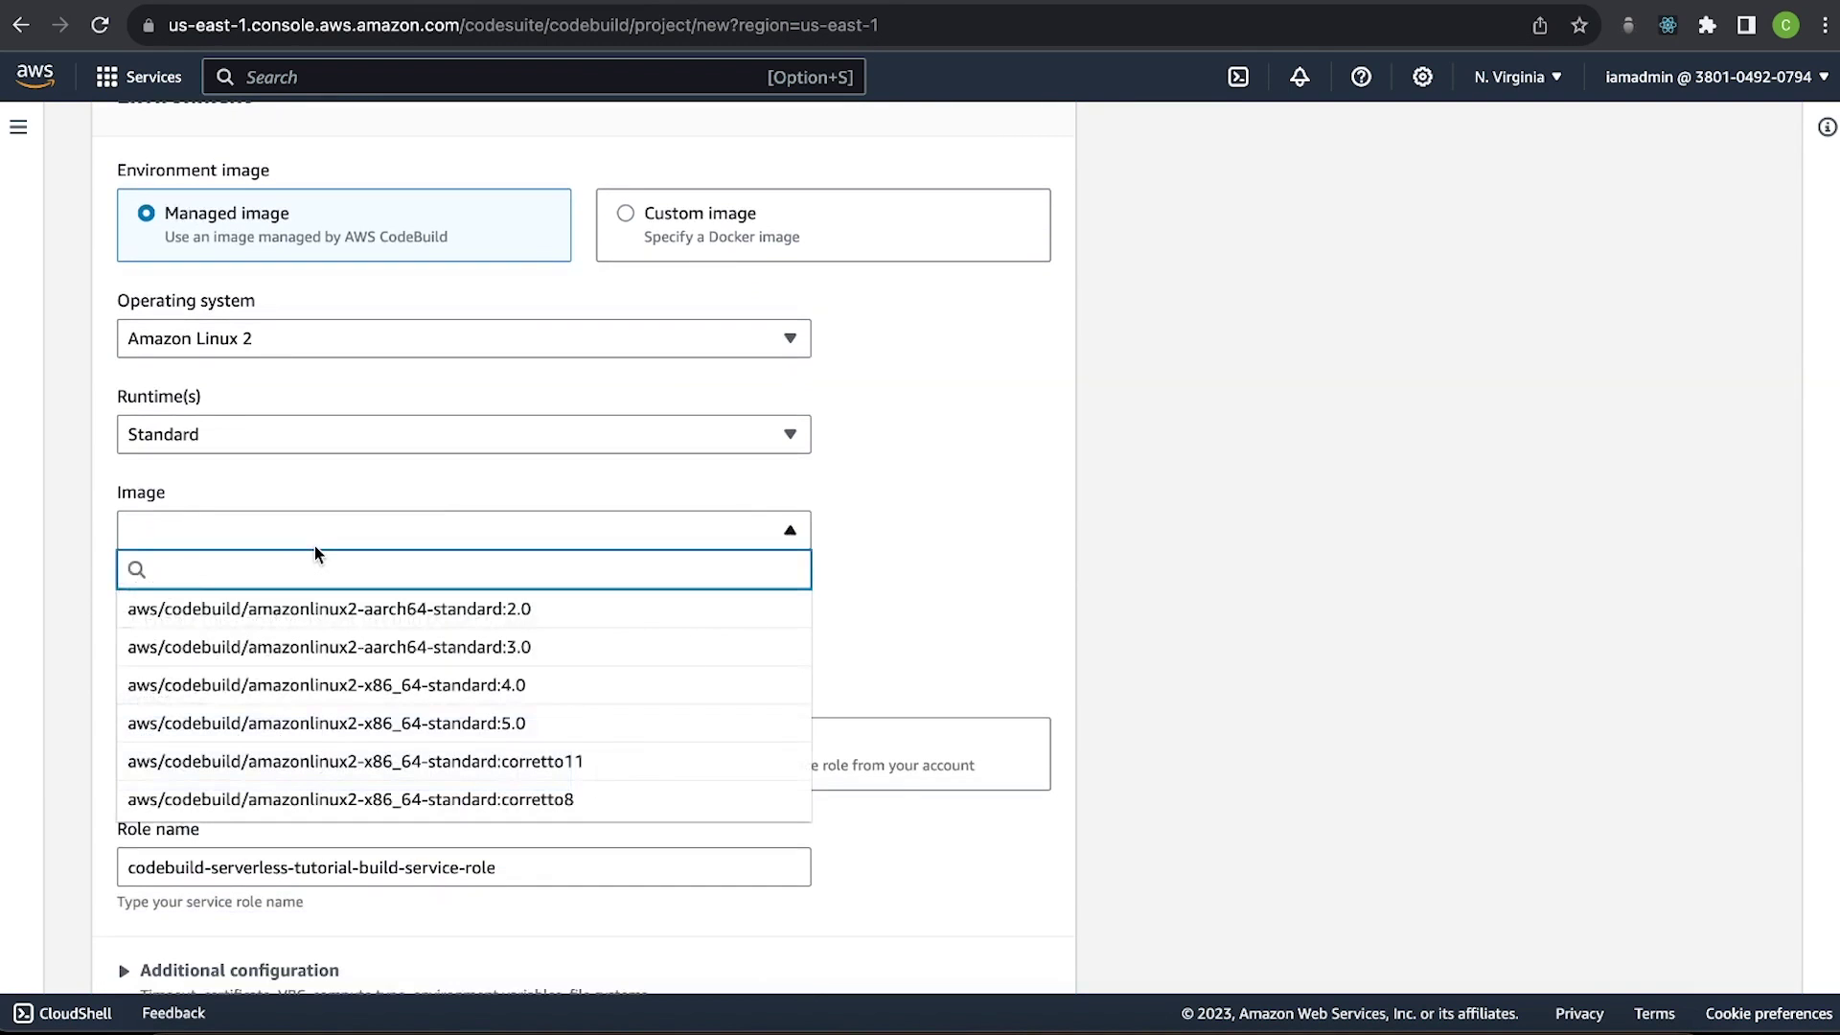
{"action": "left_click", "coordinate": [374, 724]}
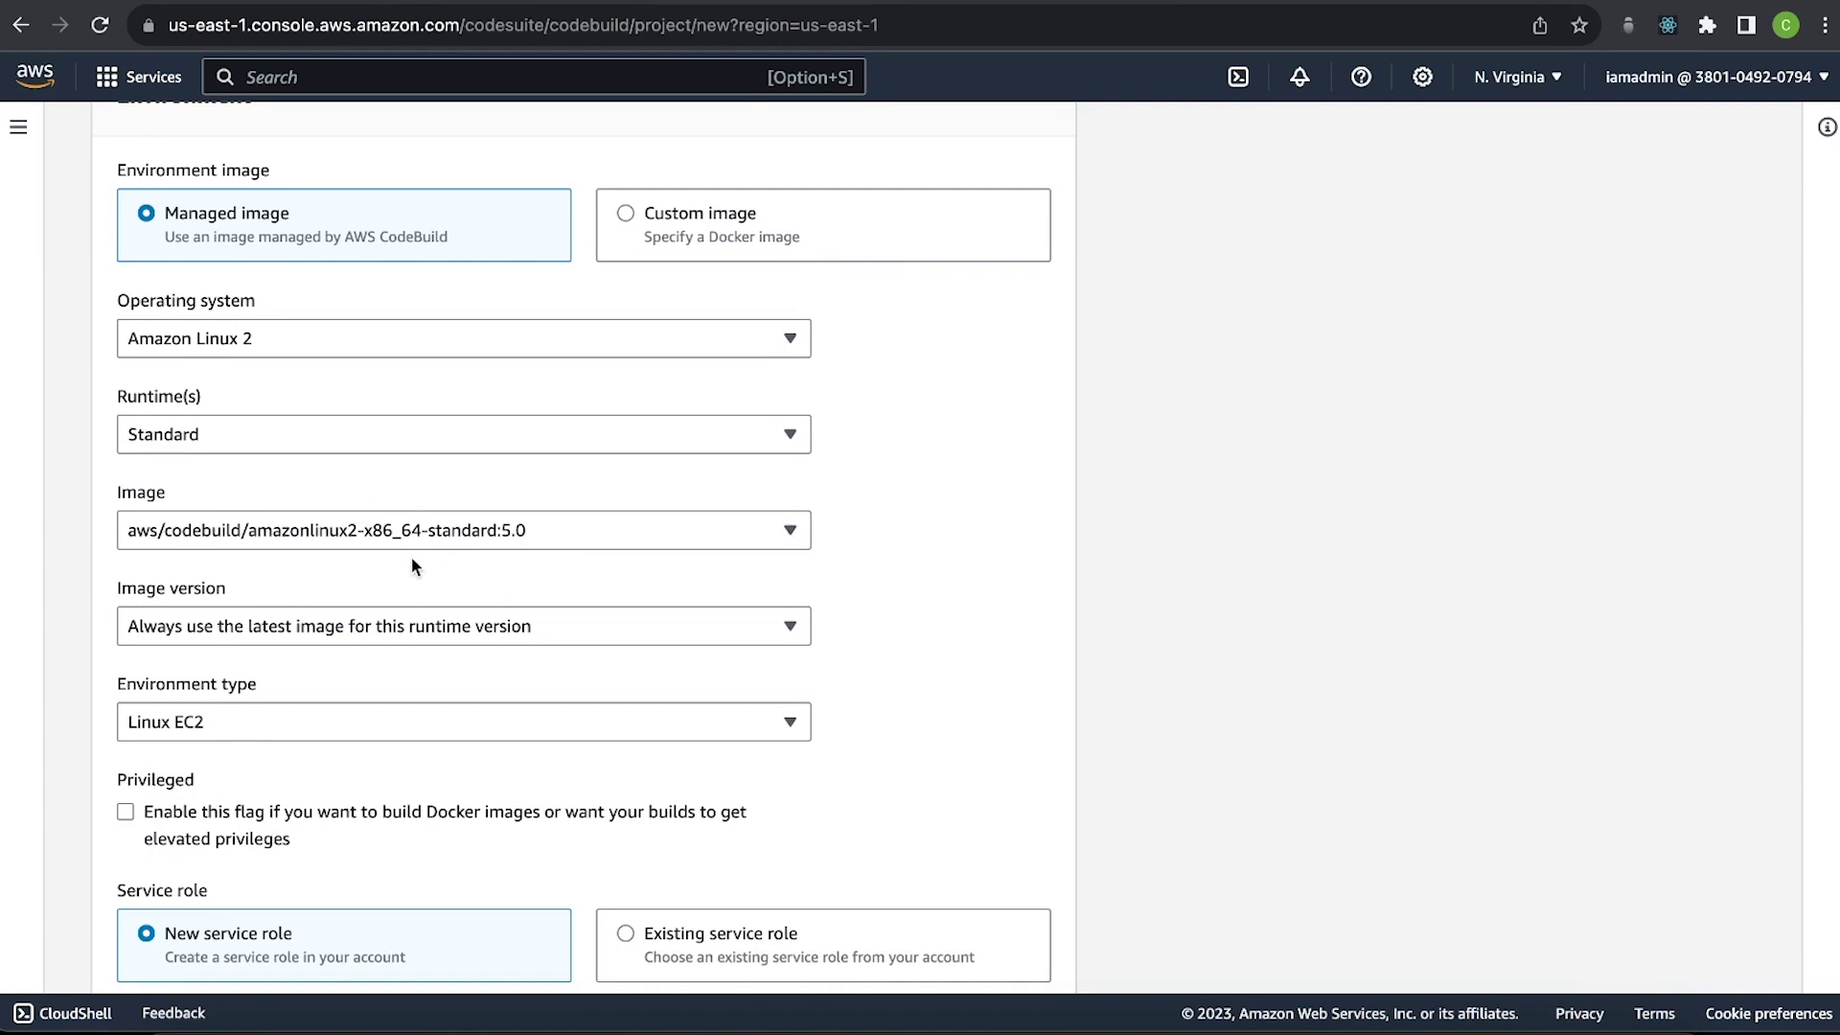
Check the images and image versions offered for the build environment.
{"action": "scroll", "coordinate": [494, 421], "scroll_direction": "down", "scroll_amount": 1}
{"action": "left_click", "coordinate": [493, 413]}
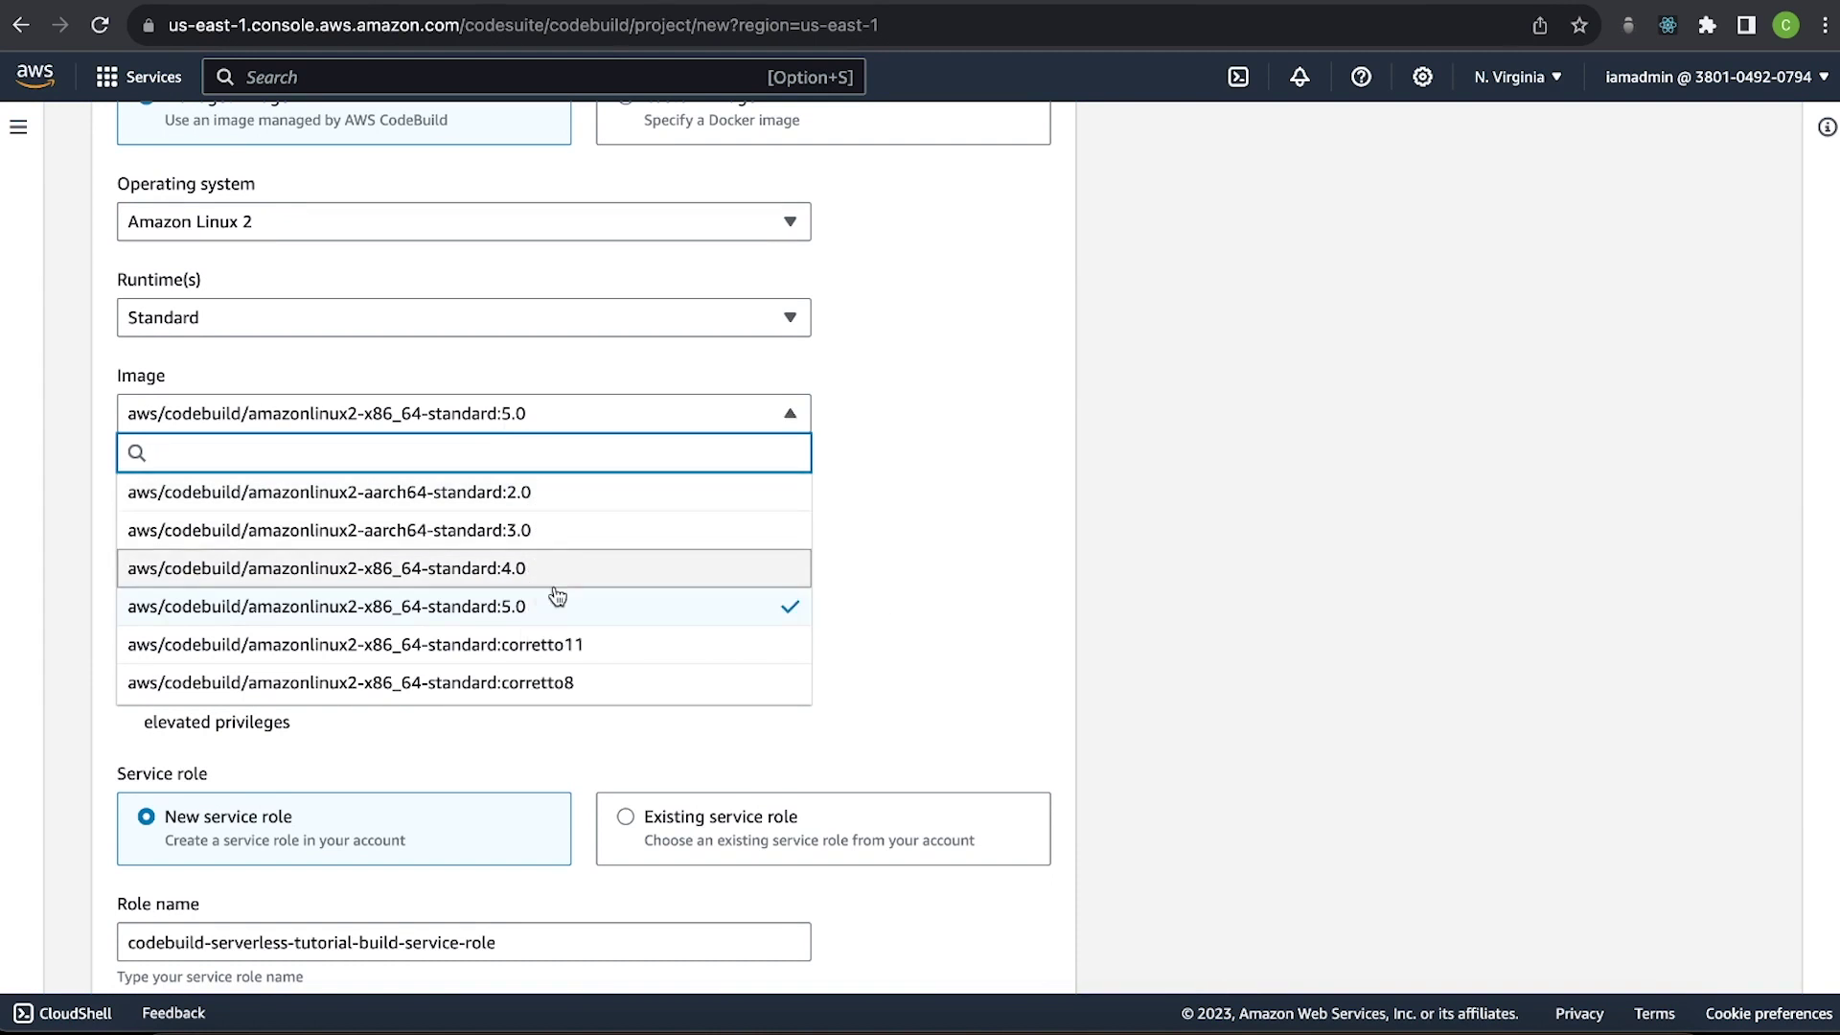
{"action": "left_click", "coordinate": [753, 408]}
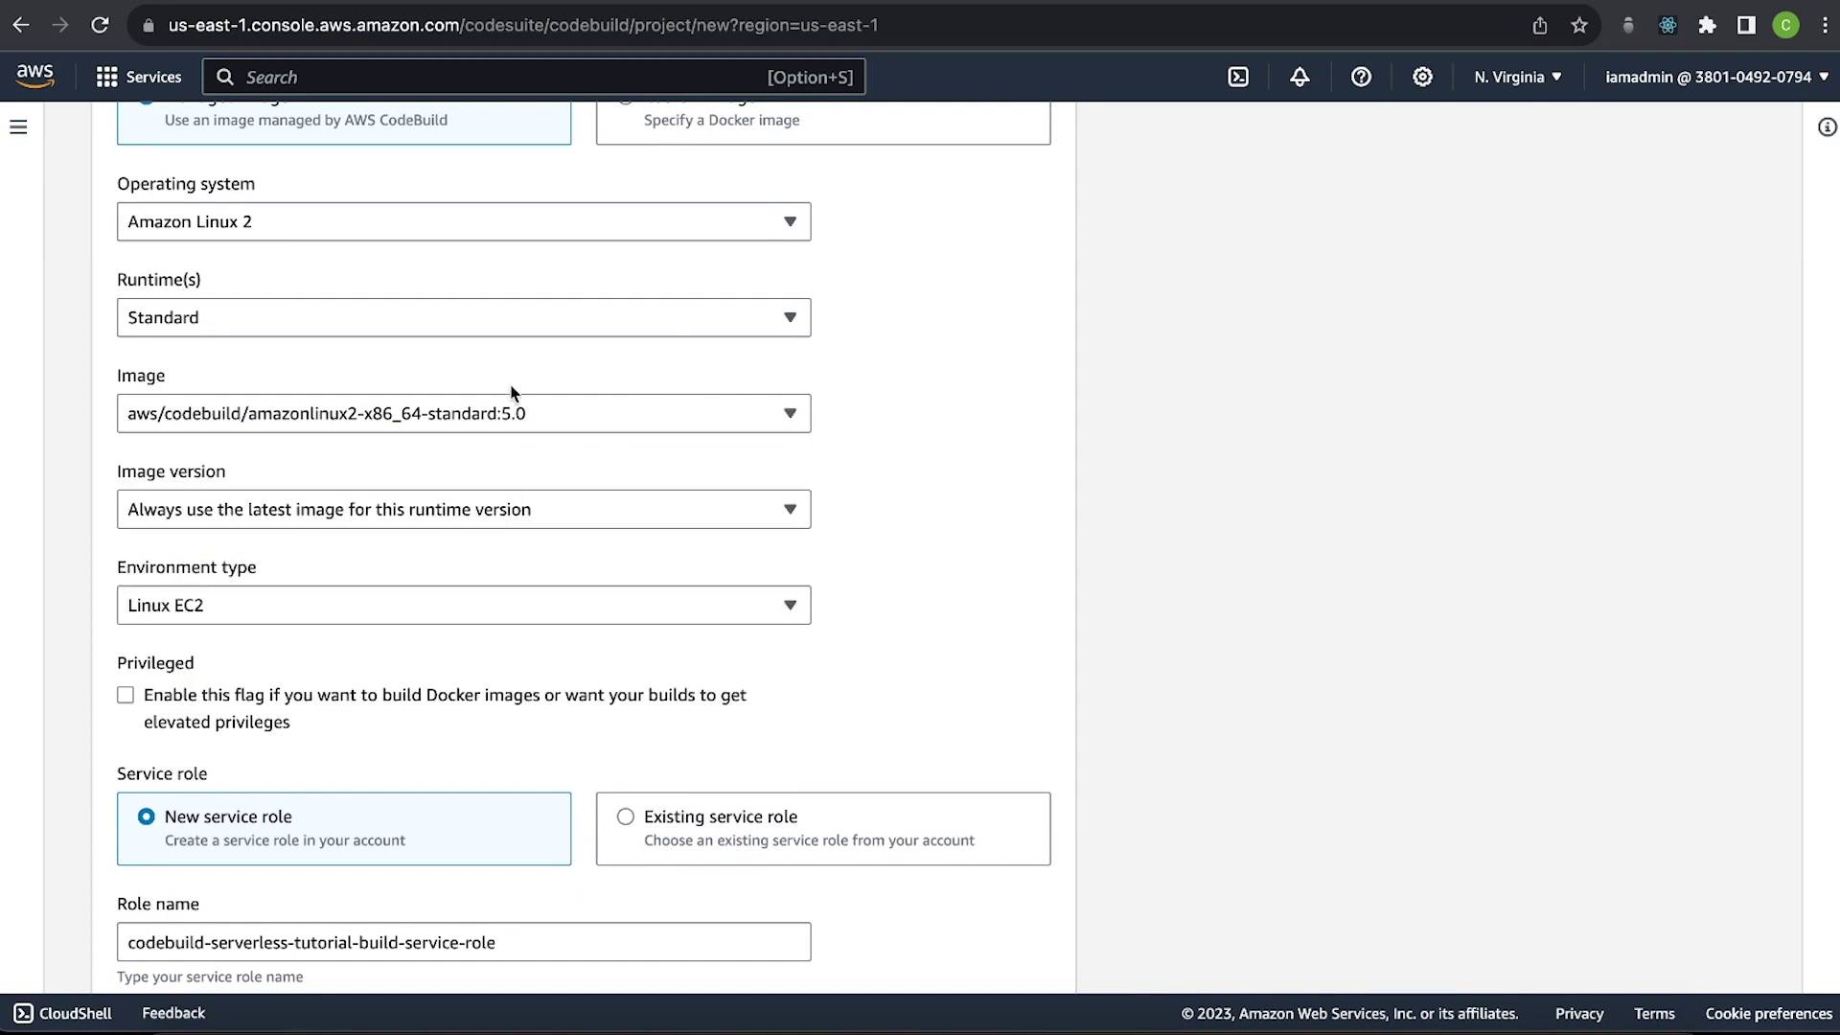
{"action": "scroll", "coordinate": [450, 432], "scroll_direction": "down", "scroll_amount": 2}
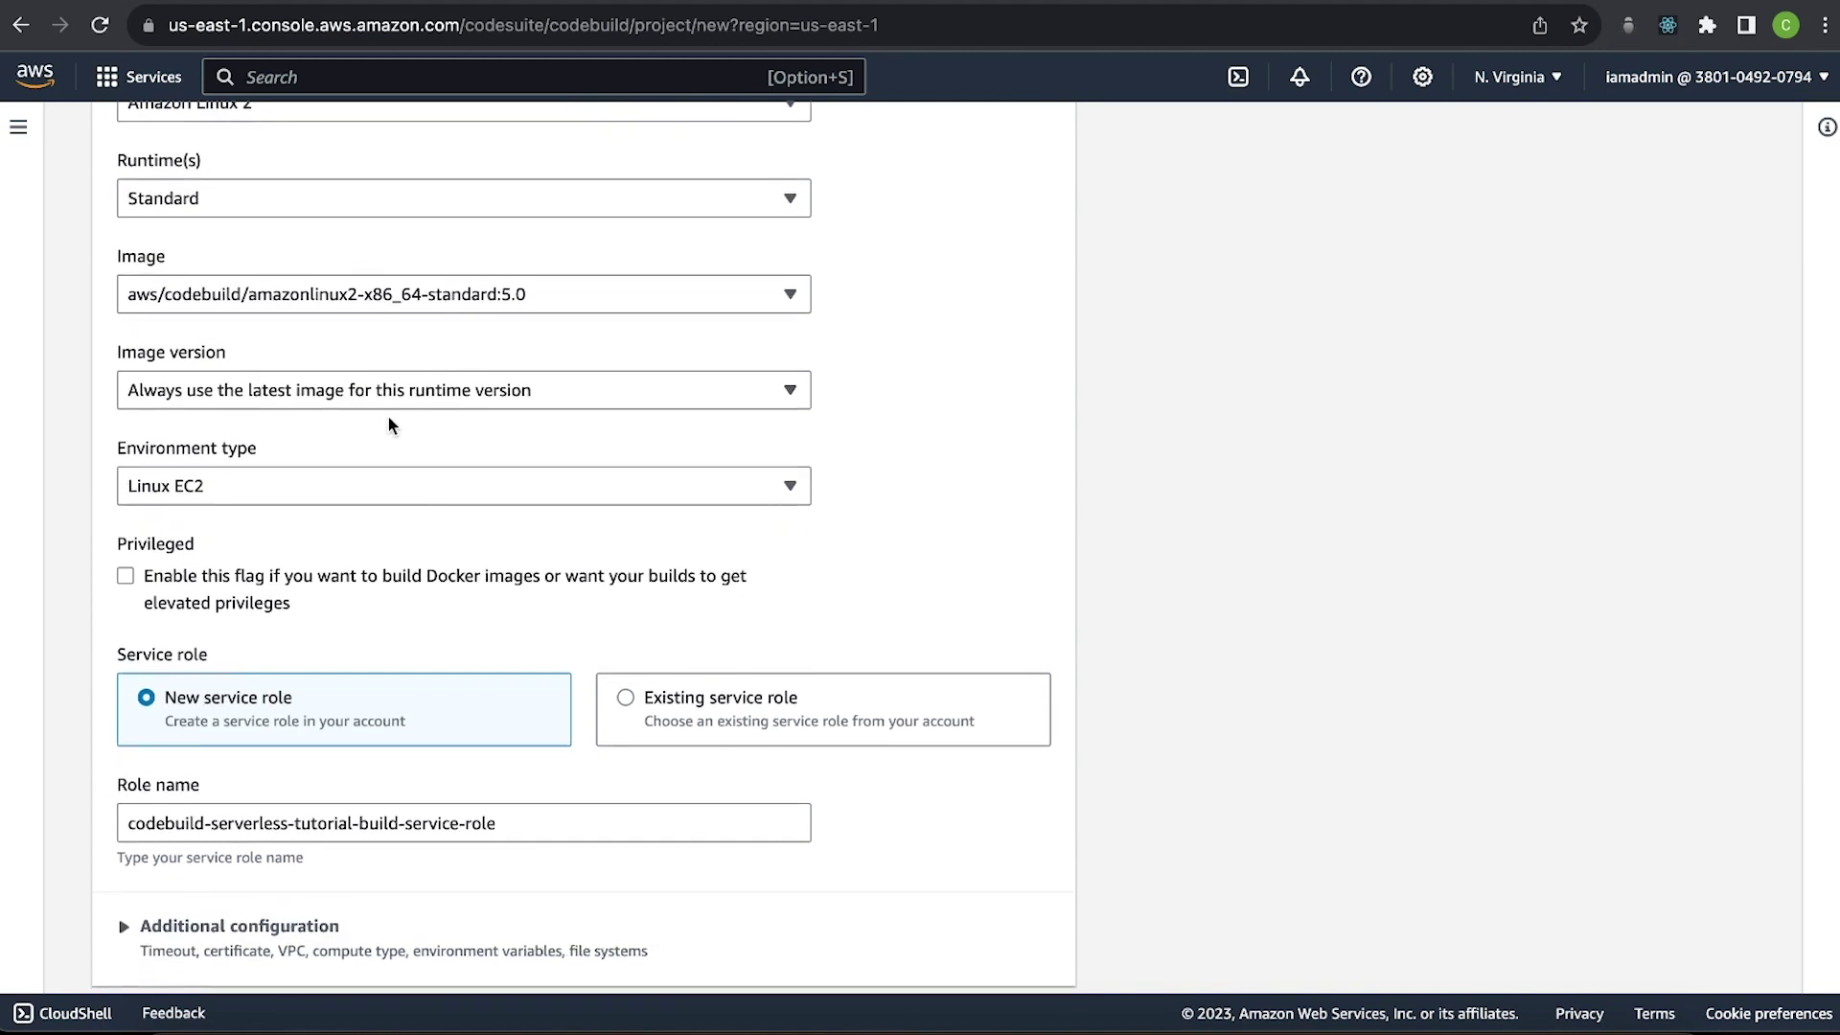
{"action": "scroll", "coordinate": [412, 383], "scroll_direction": "down", "scroll_amount": 1}
{"action": "left_click", "coordinate": [427, 357]}
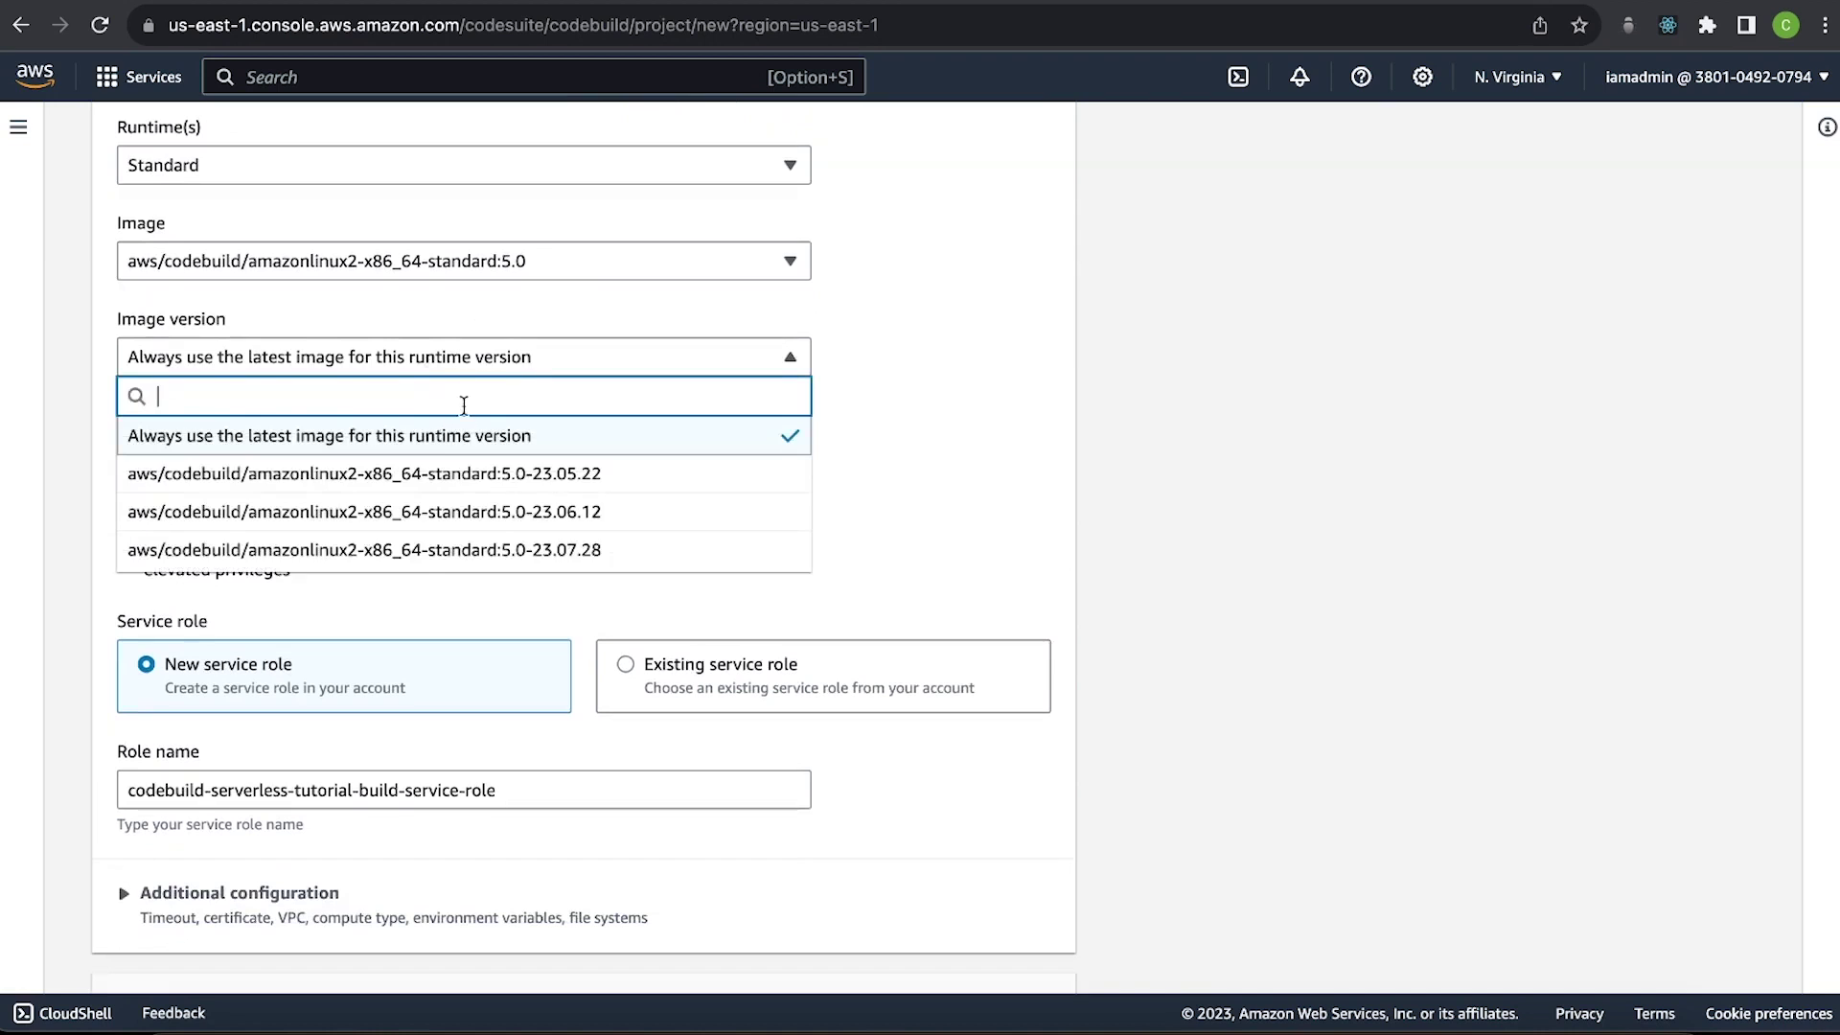
{"action": "left_click", "coordinate": [469, 366]}
{"action": "scroll", "coordinate": [454, 402], "scroll_direction": "down", "scroll_amount": 1}
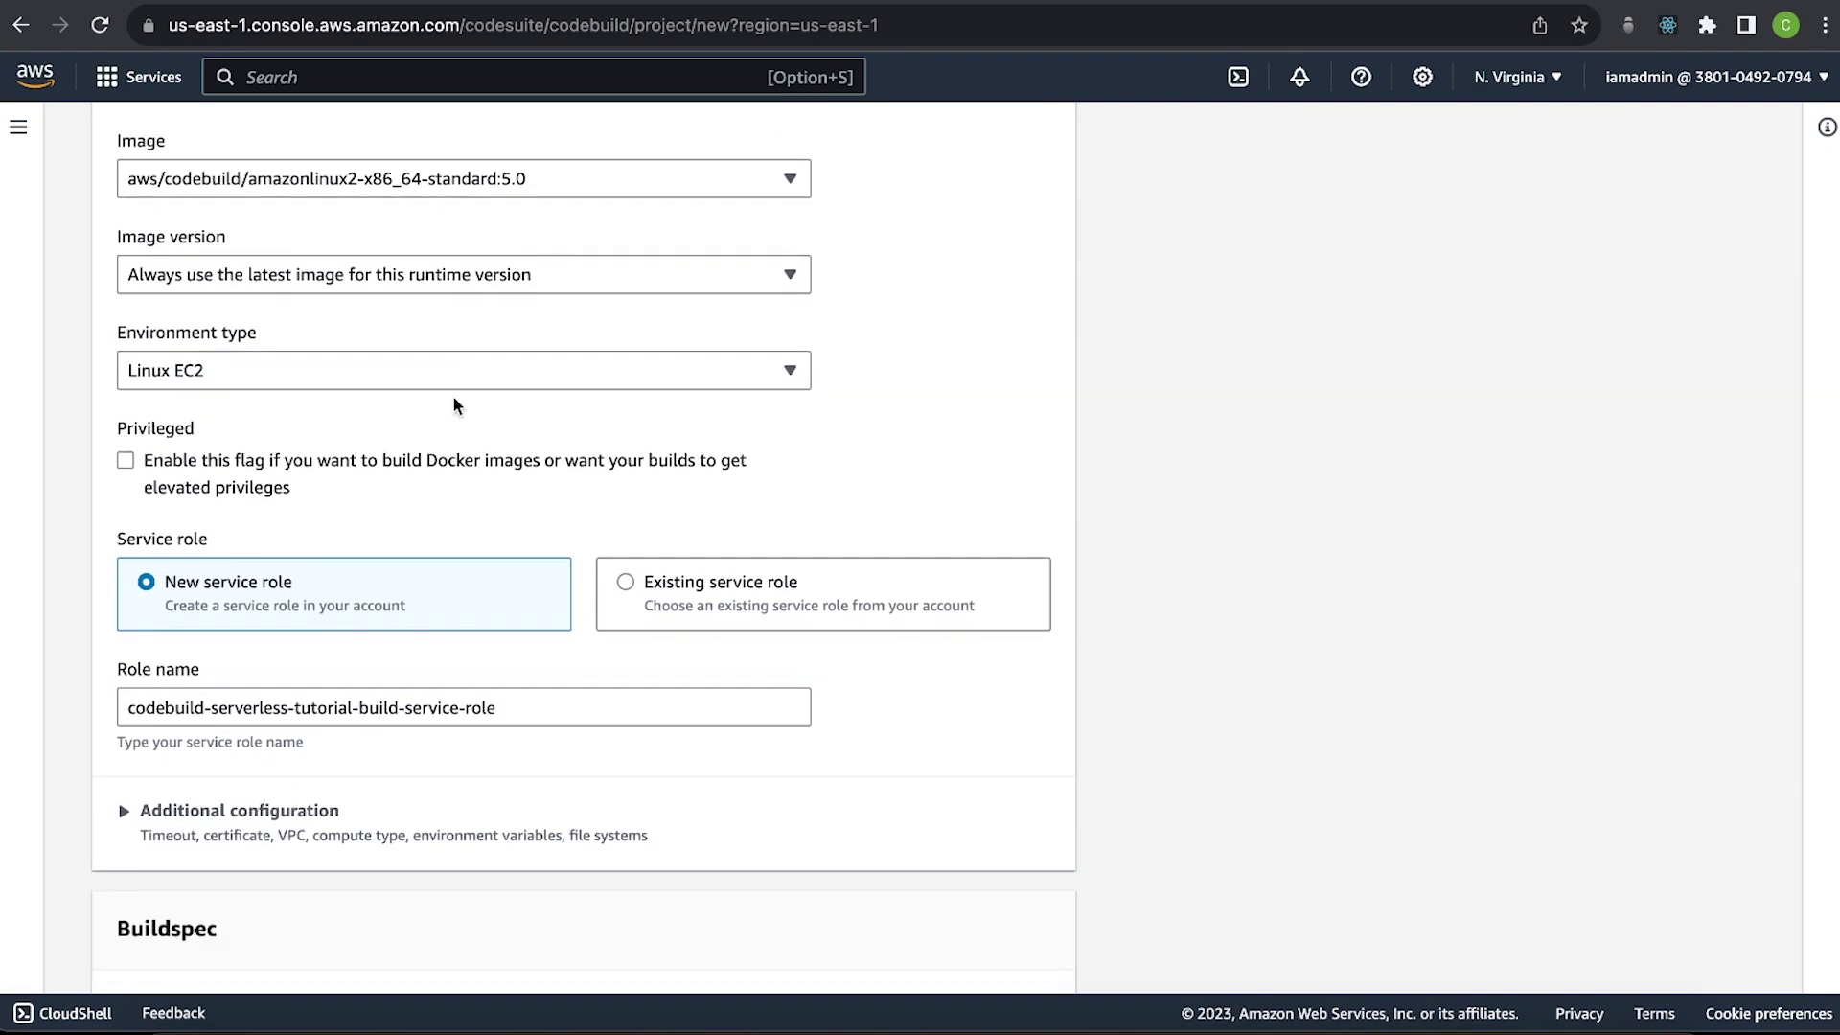
Review the default service role, buildspec, artifact and log settings and create the build project.
{"action": "scroll", "coordinate": [215, 460], "scroll_direction": "down", "scroll_amount": 3}
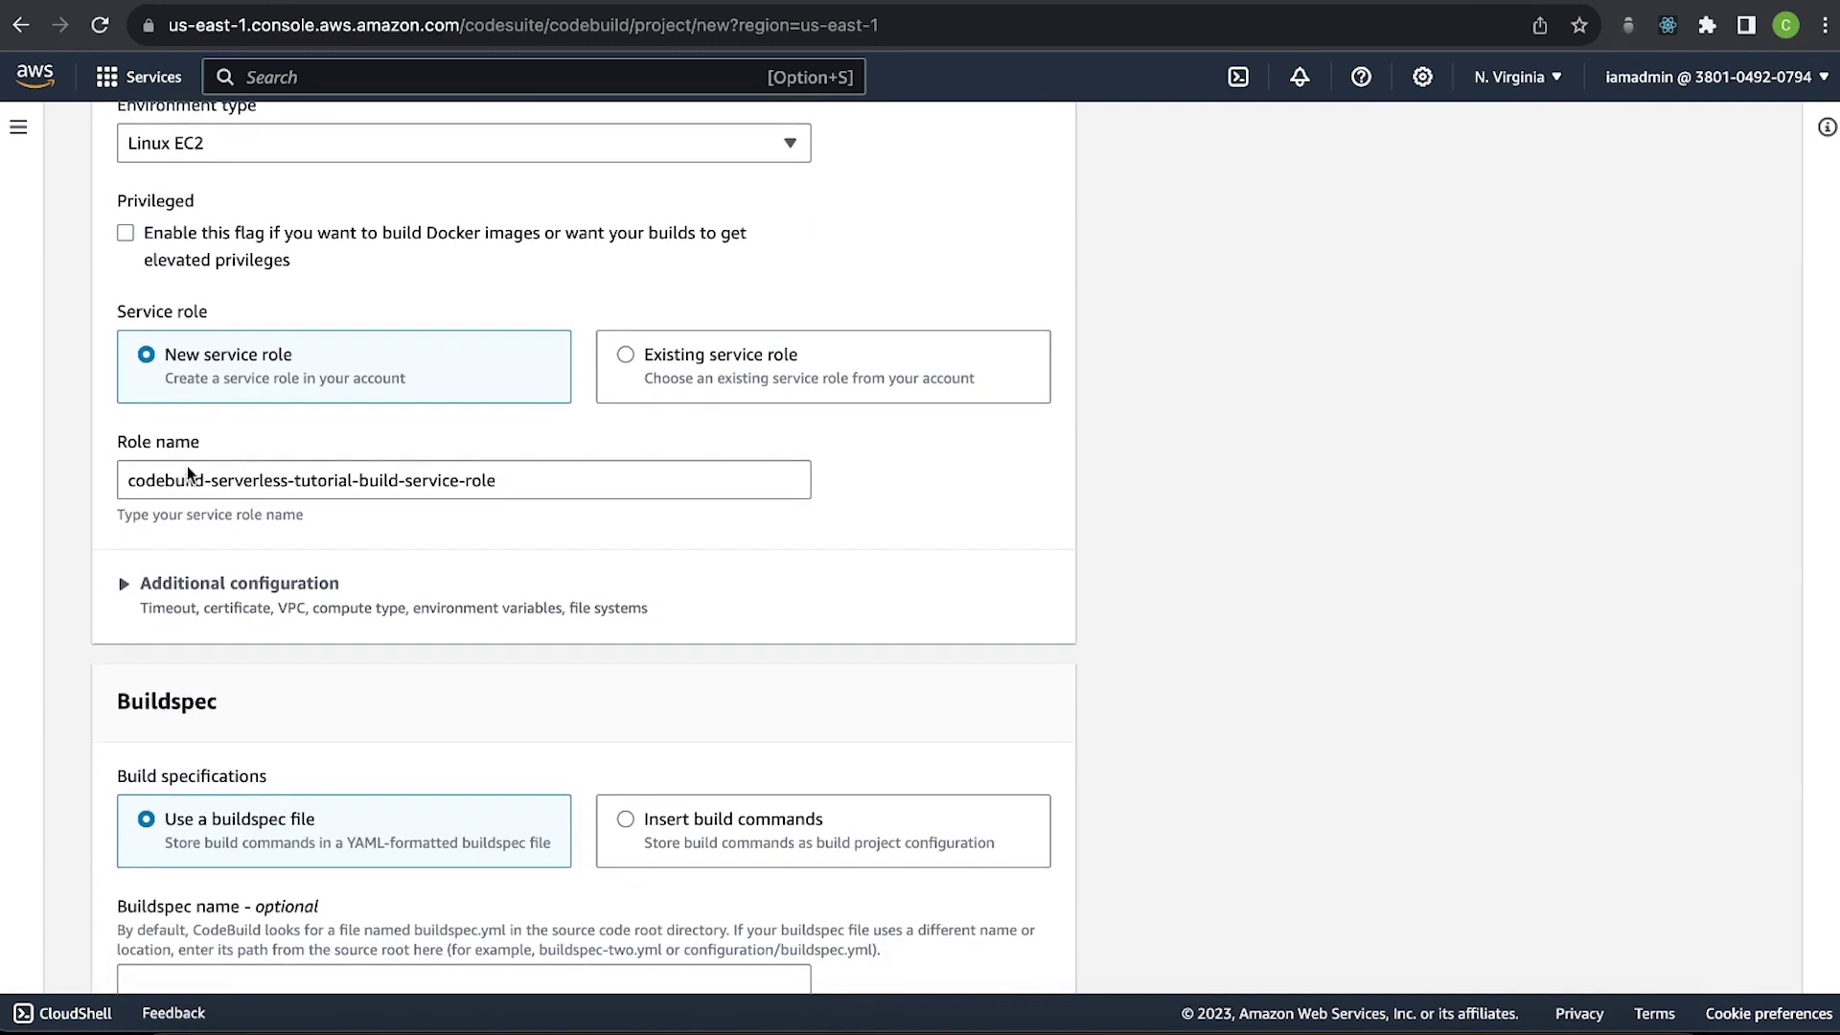
{"action": "scroll", "coordinate": [232, 410], "scroll_direction": "down", "scroll_amount": 5}
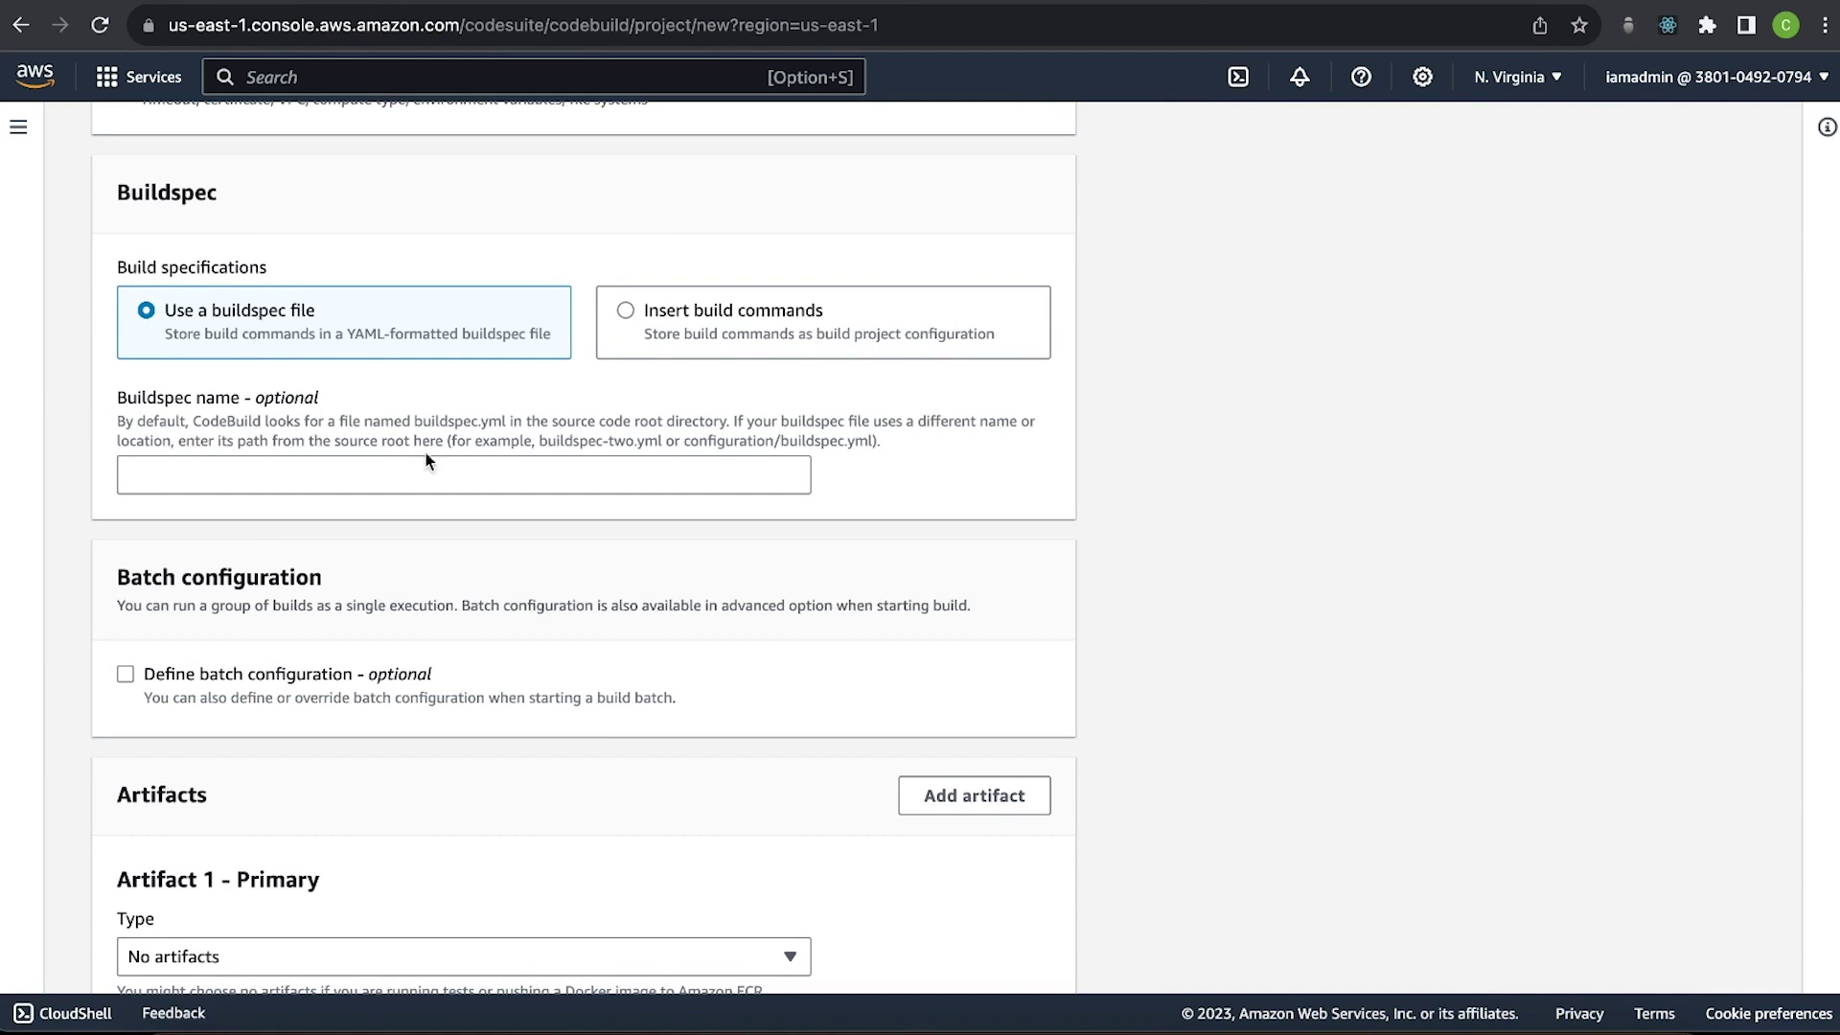
{"action": "left_click_drag", "start_coordinate": [508, 425], "coordinate": [417, 424]}
{"action": "left_click", "coordinate": [566, 422]}
{"action": "scroll", "coordinate": [390, 470], "scroll_direction": "down", "scroll_amount": 3}
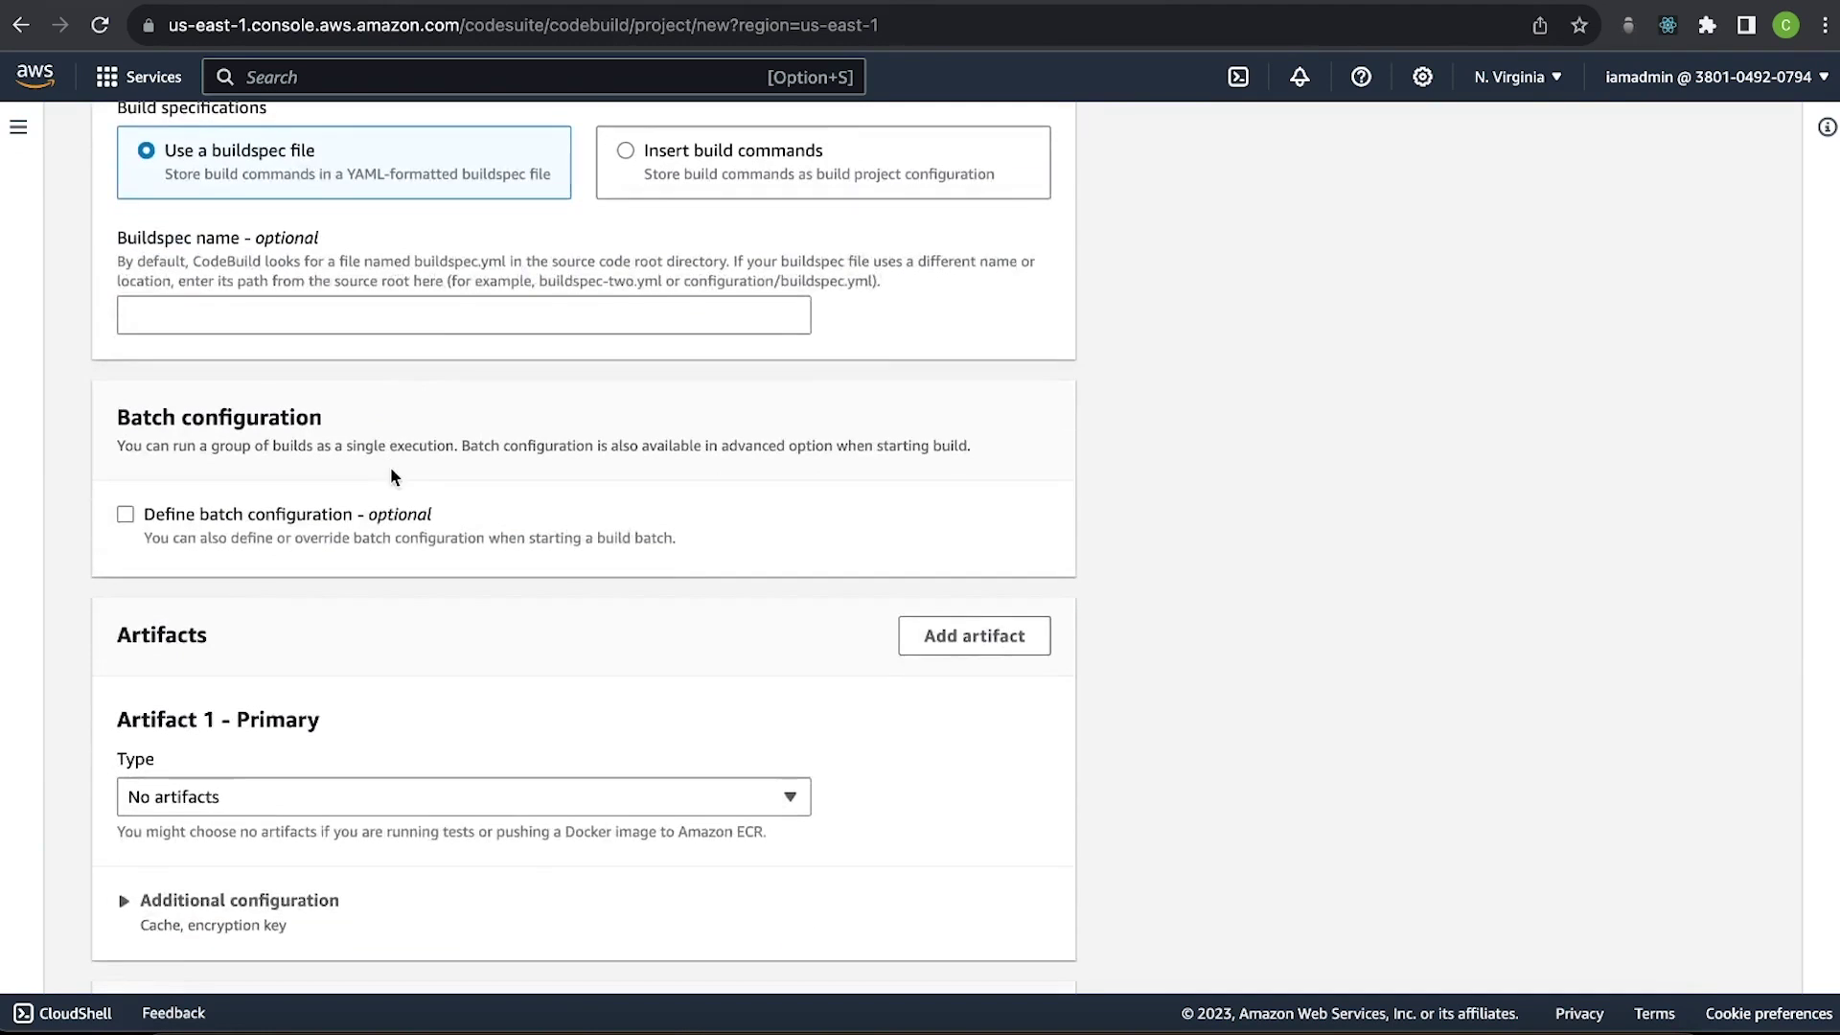
{"action": "scroll", "coordinate": [389, 468], "scroll_direction": "down", "scroll_amount": 6}
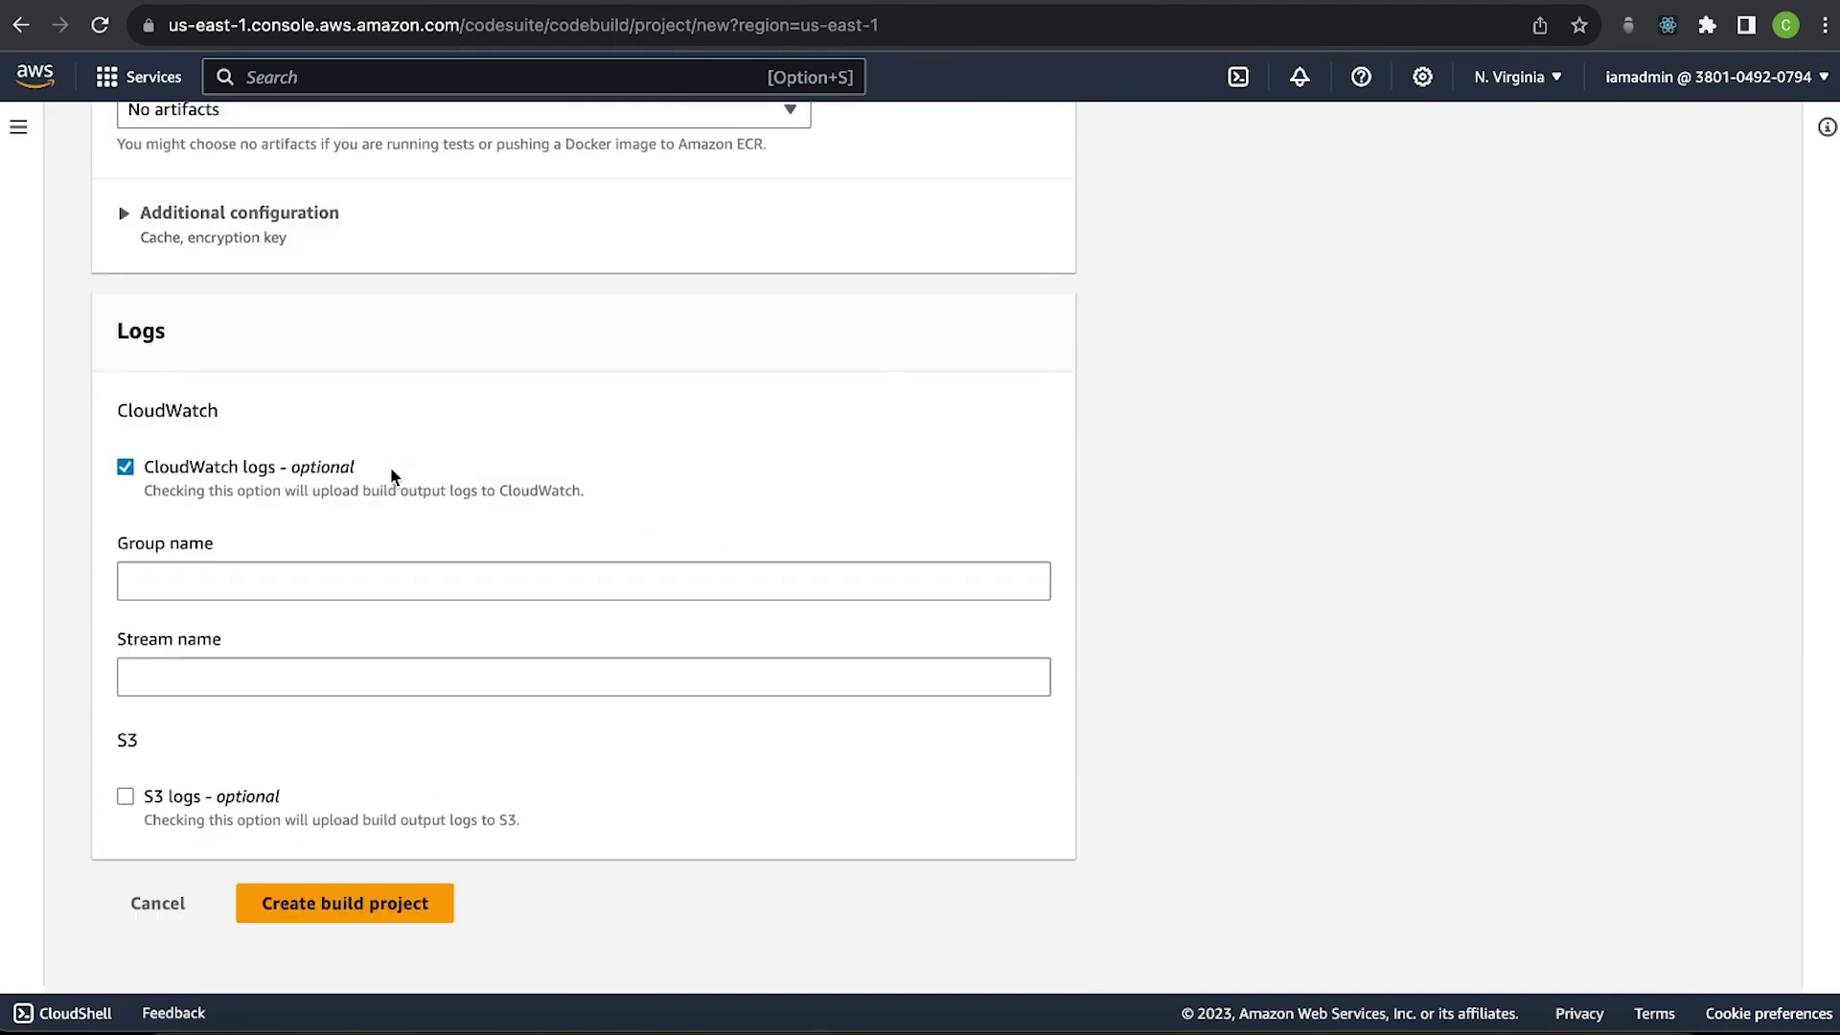
{"action": "left_click", "coordinate": [336, 923]}
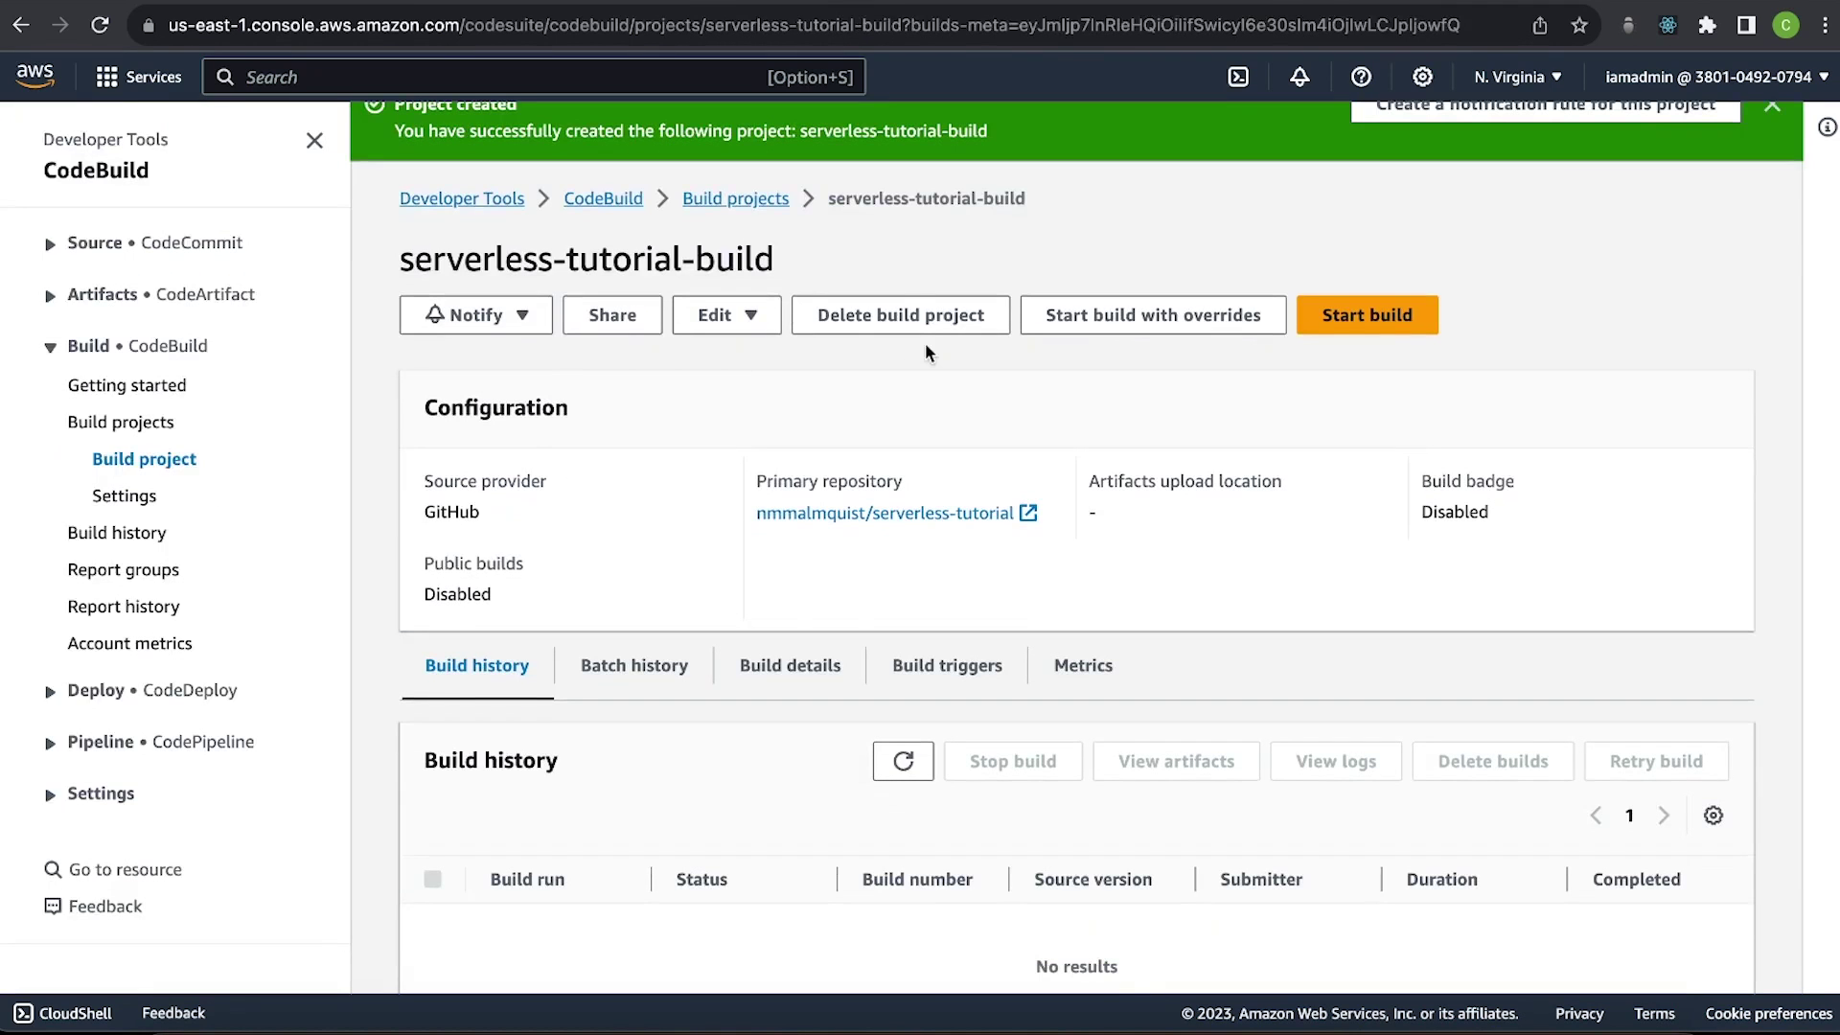
Start a new pipeline in CodePipeline, name it serverless-tutorial-pipeline and continue to the source stage.
{"action": "left_click", "coordinate": [54, 693]}
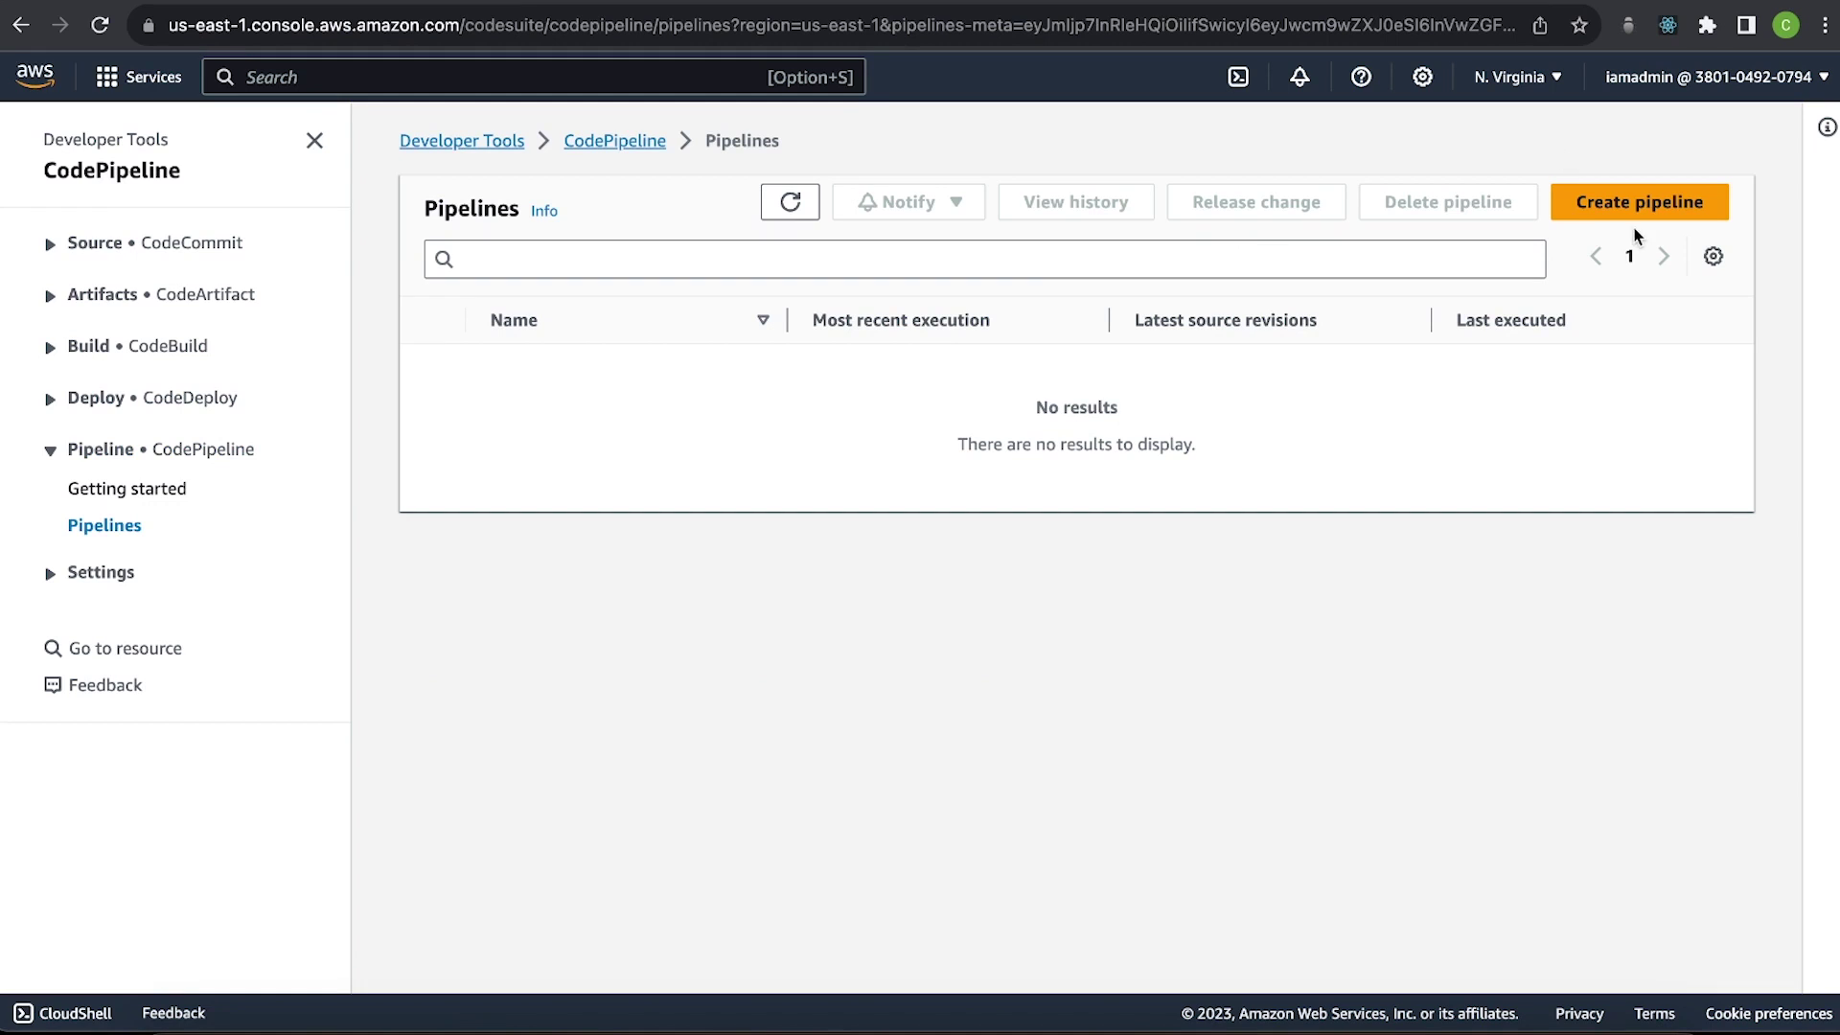
{"action": "left_click", "coordinate": [1641, 203]}
{"action": "left_click", "coordinate": [460, 414]}
{"action": "type", "text": "serverle"}
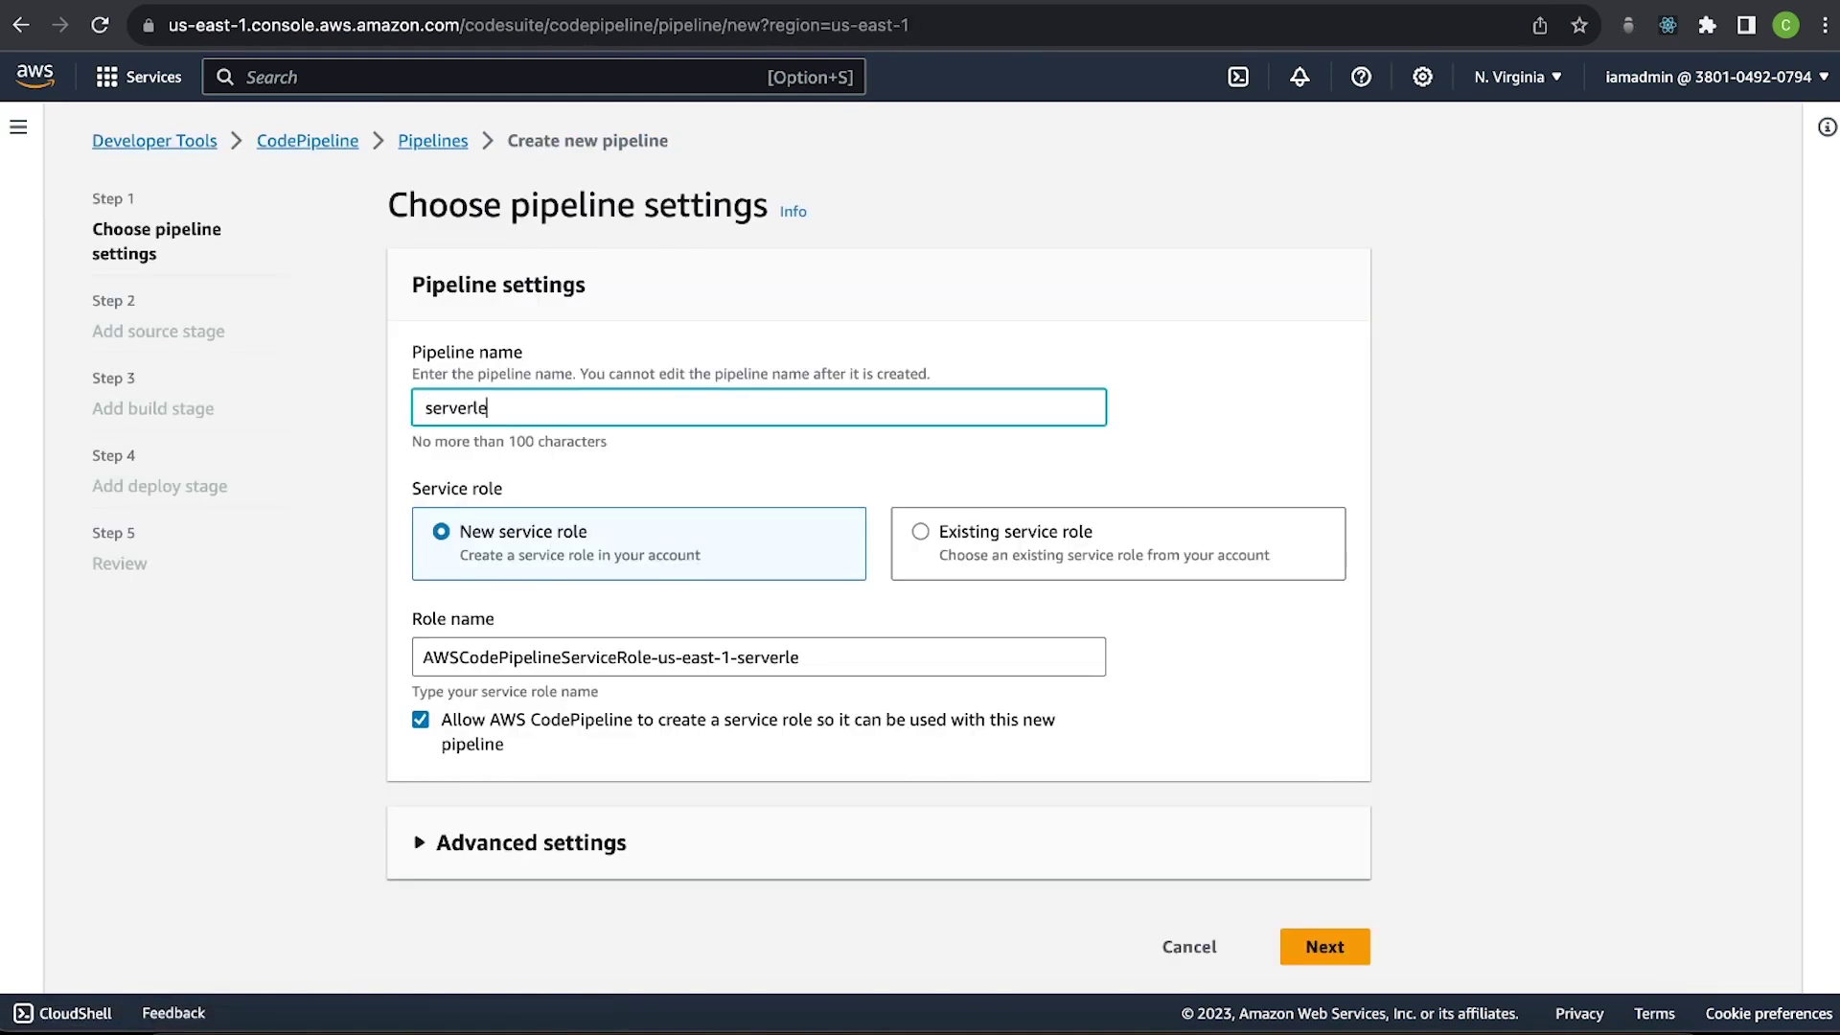
{"action": "type", "text": "ss-tutorial"}
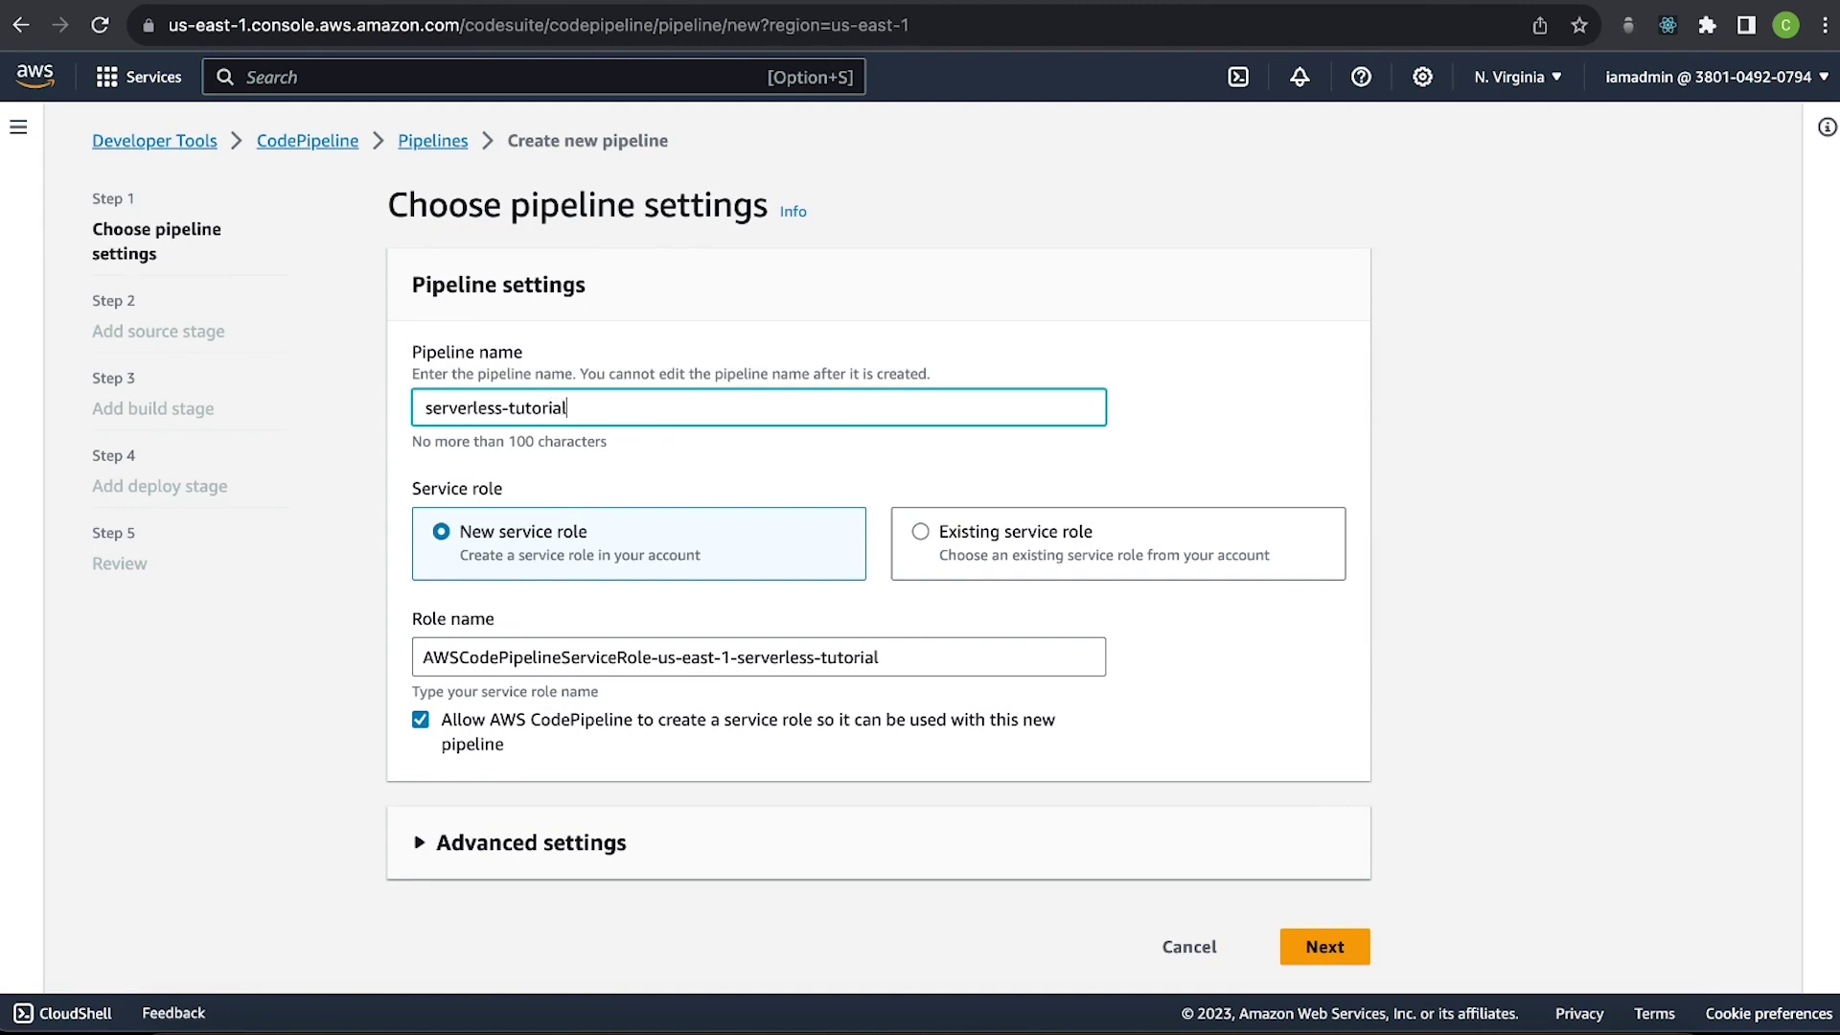
{"action": "type", "text": "-pipeline"}
{"action": "scroll", "coordinate": [587, 508], "scroll_direction": "down", "scroll_amount": 1}
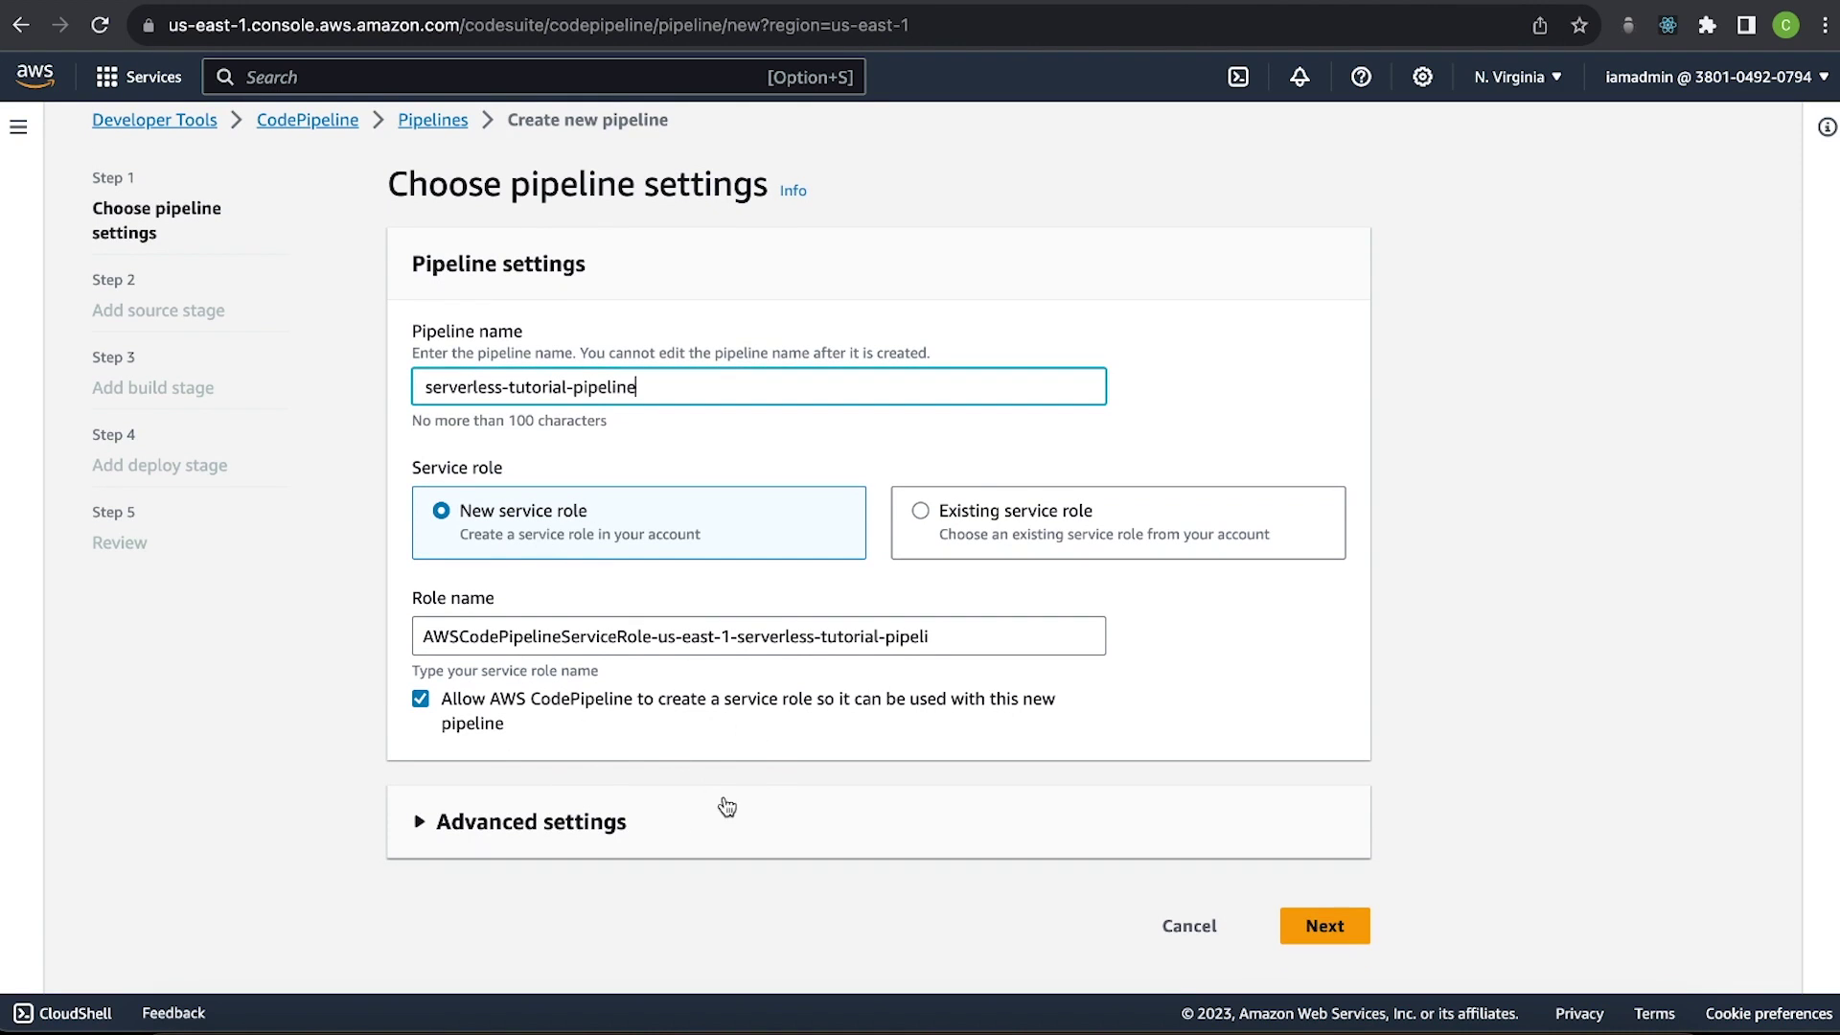
{"action": "left_click", "coordinate": [1290, 922]}
Set the pipeline's source provider to GitHub (Version 2) and check the existing connections on offer.
{"action": "left_click", "coordinate": [788, 408]}
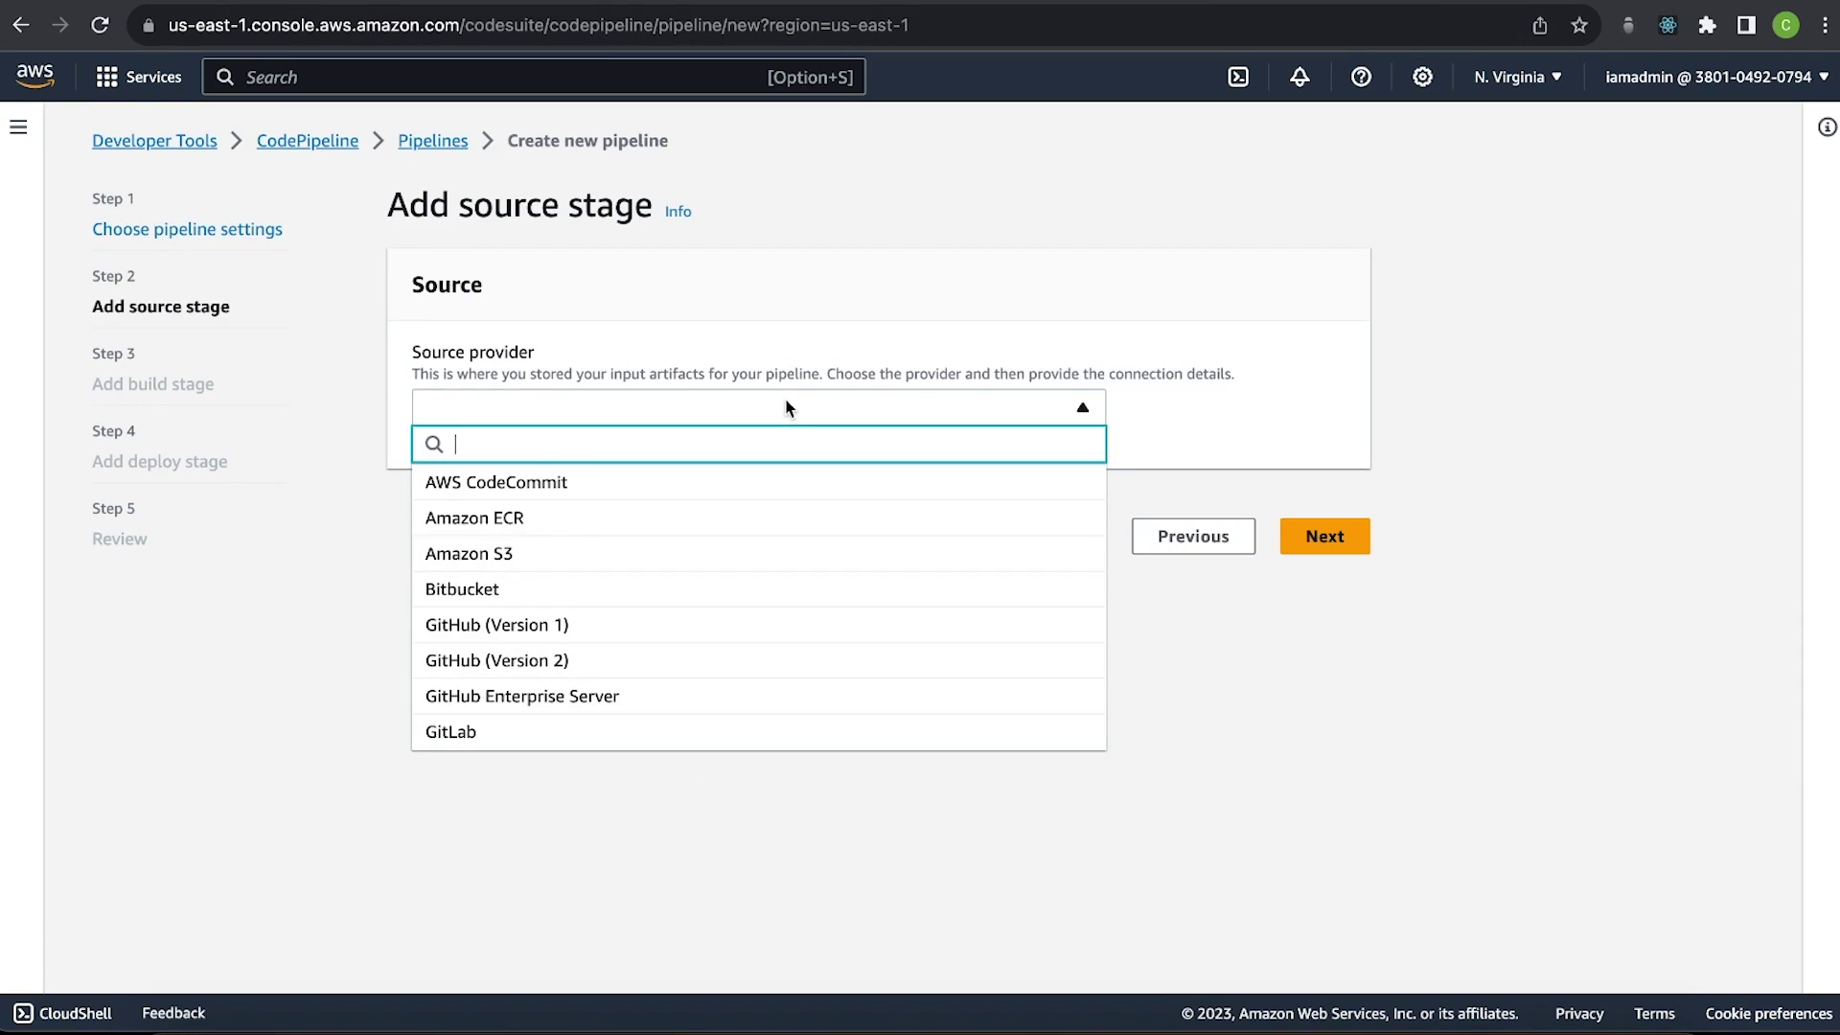
{"action": "left_click", "coordinate": [607, 653]}
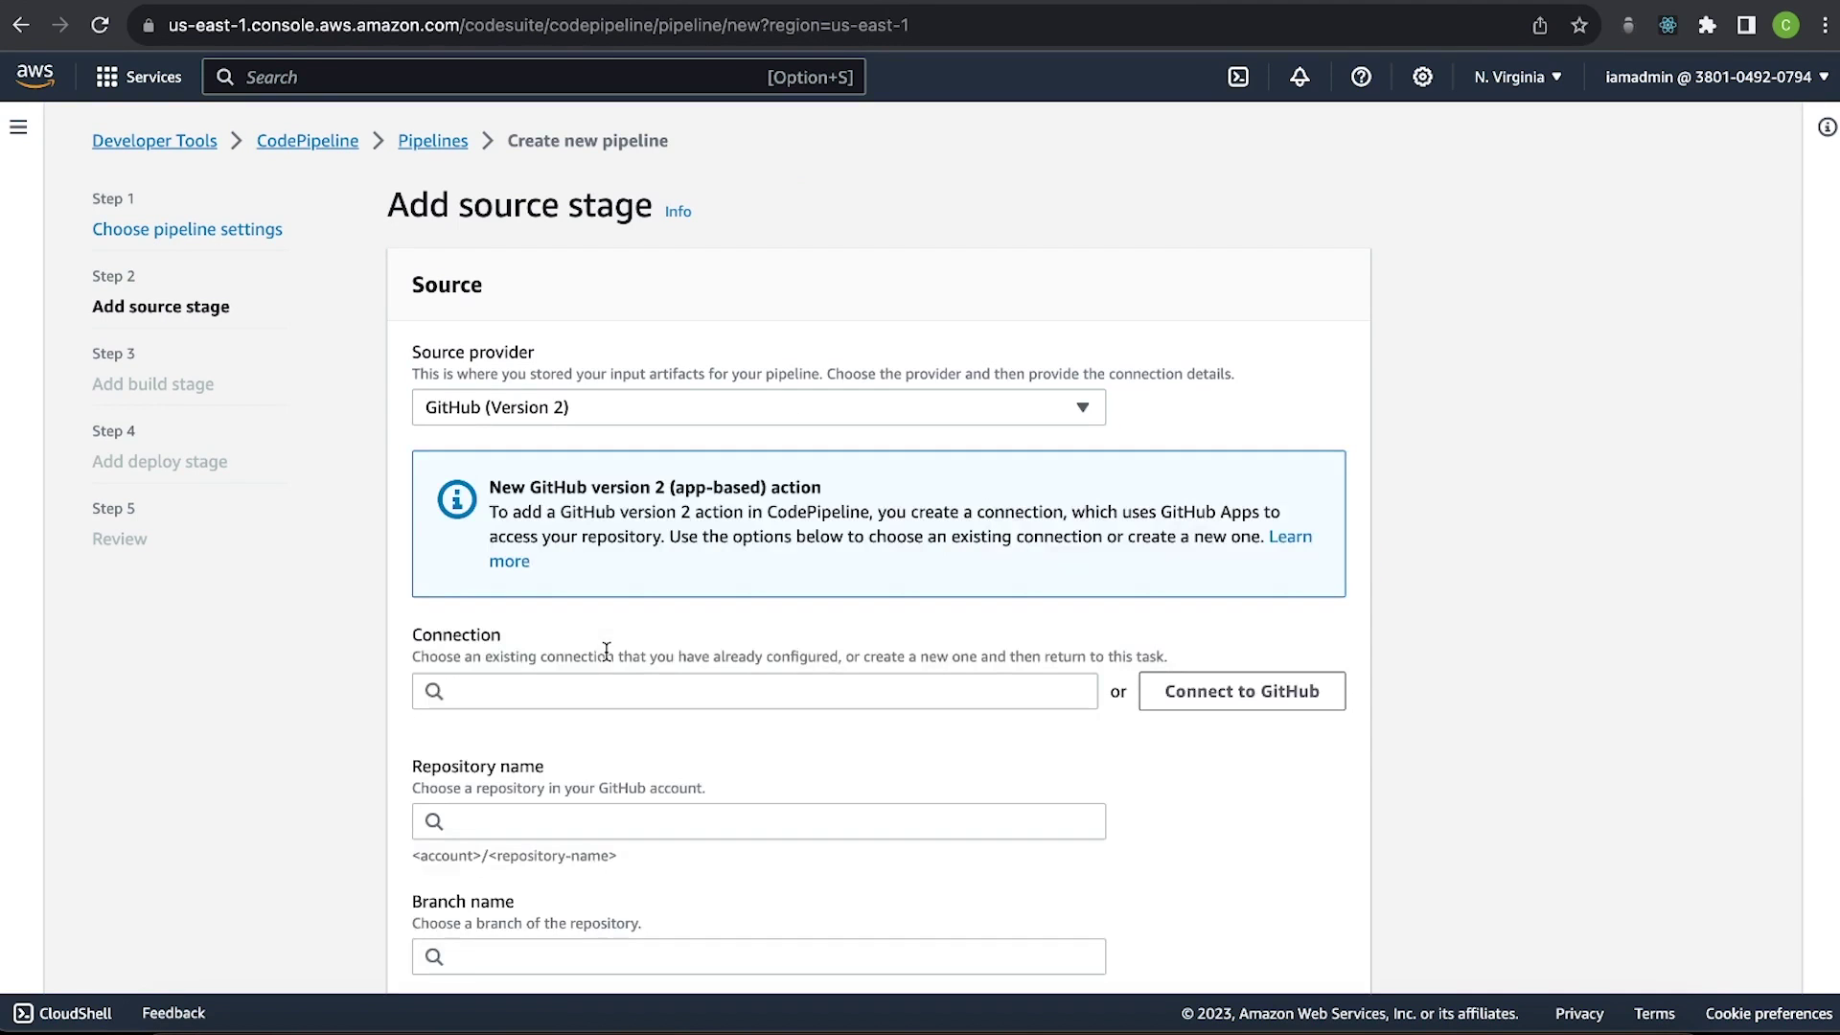
{"action": "left_click", "coordinate": [602, 692]}
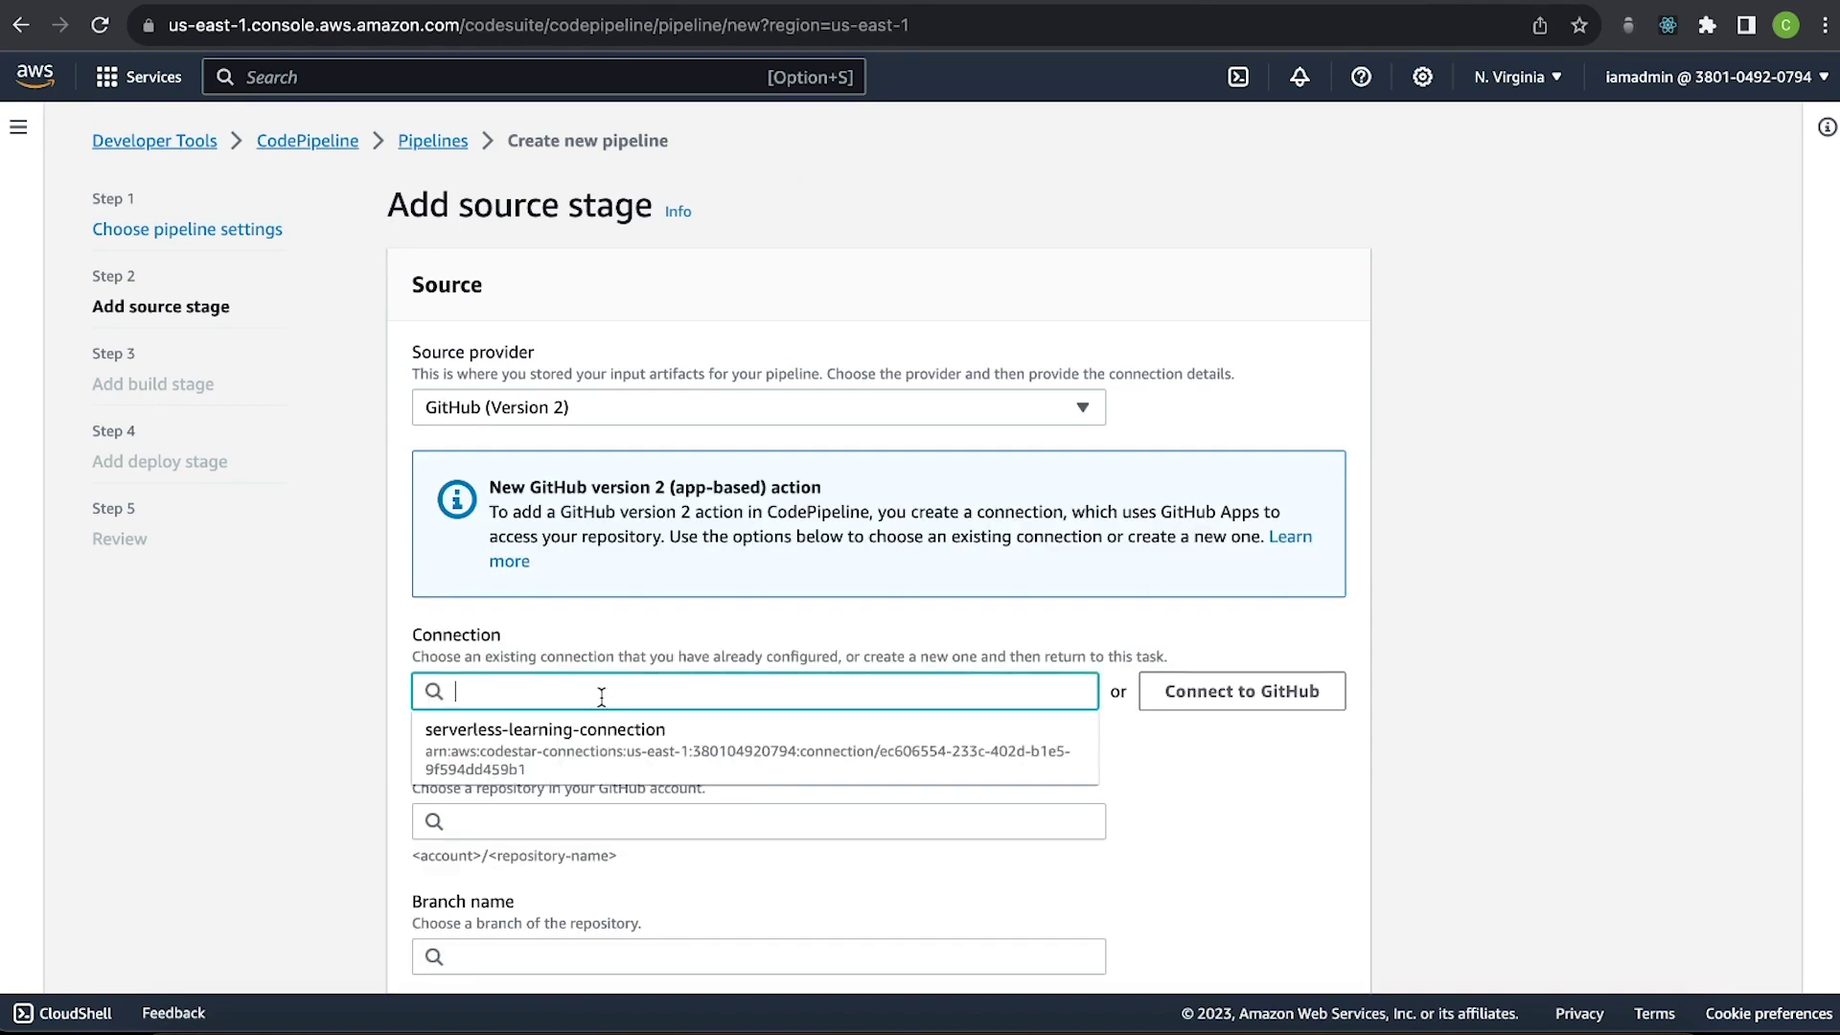
{"action": "scroll", "coordinate": [612, 656], "scroll_direction": "down", "scroll_amount": 3}
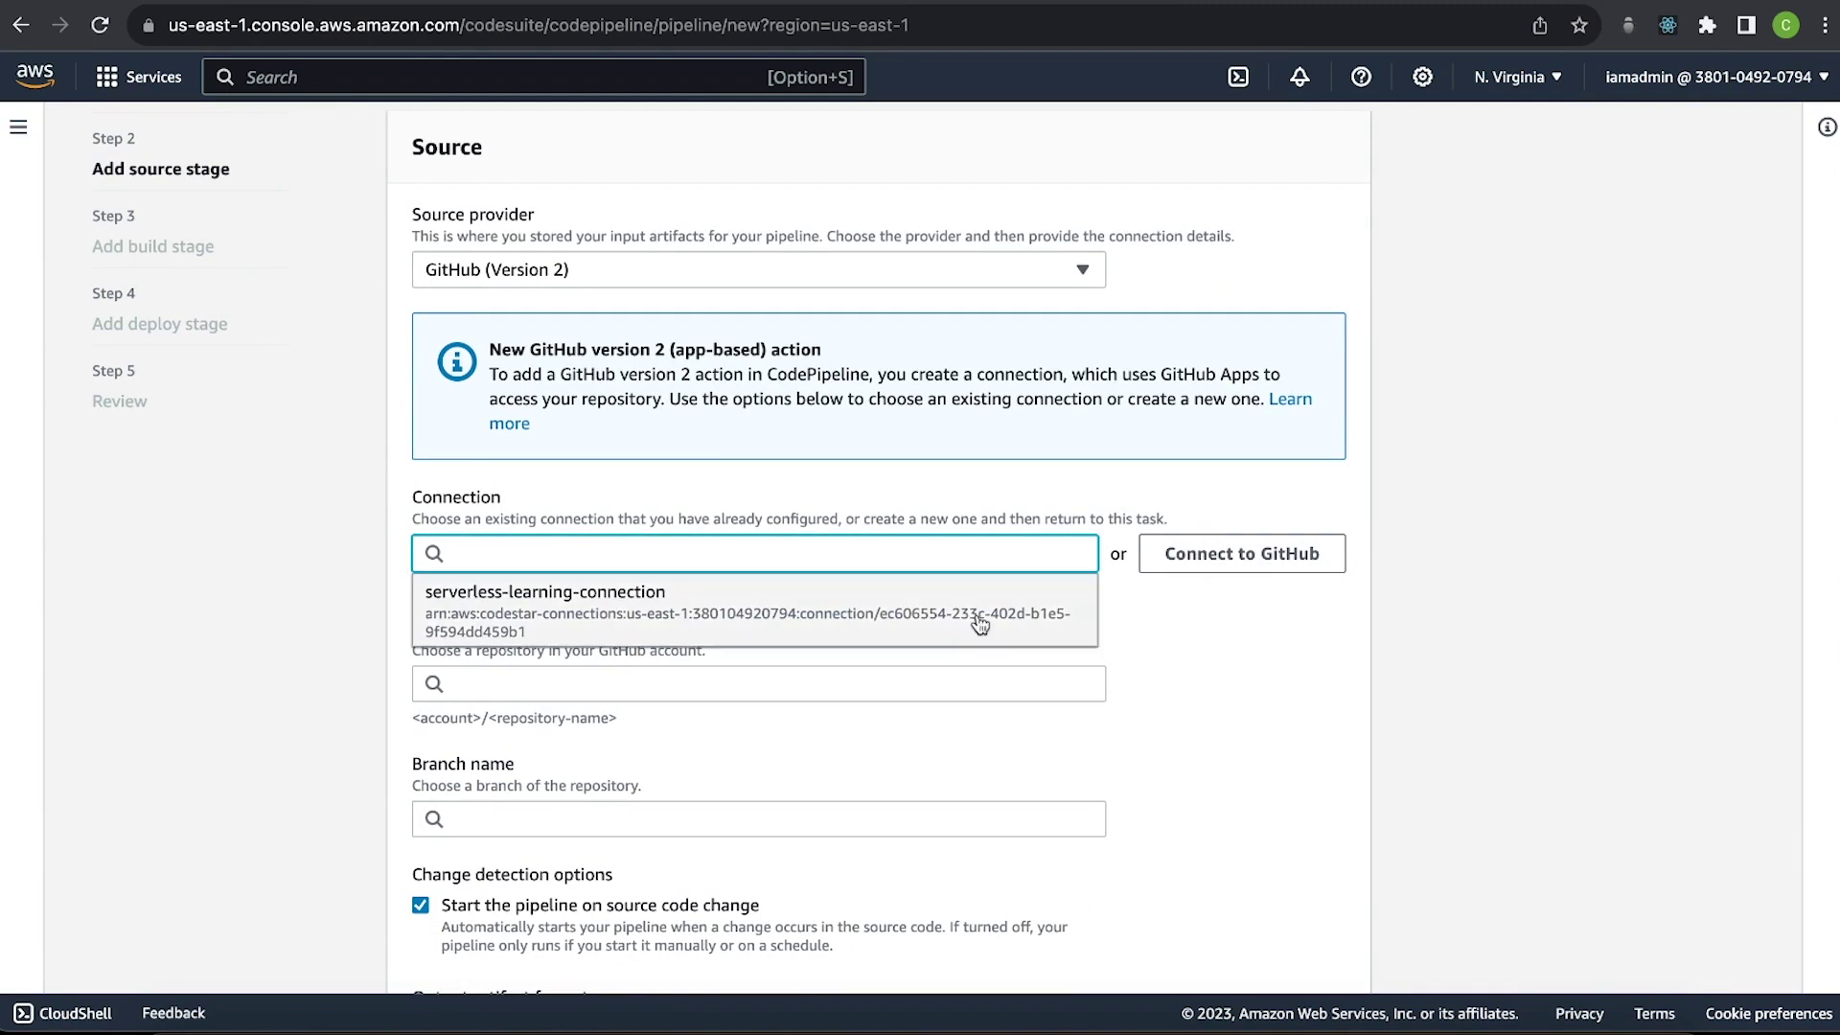
{"action": "left_click", "coordinate": [747, 684]}
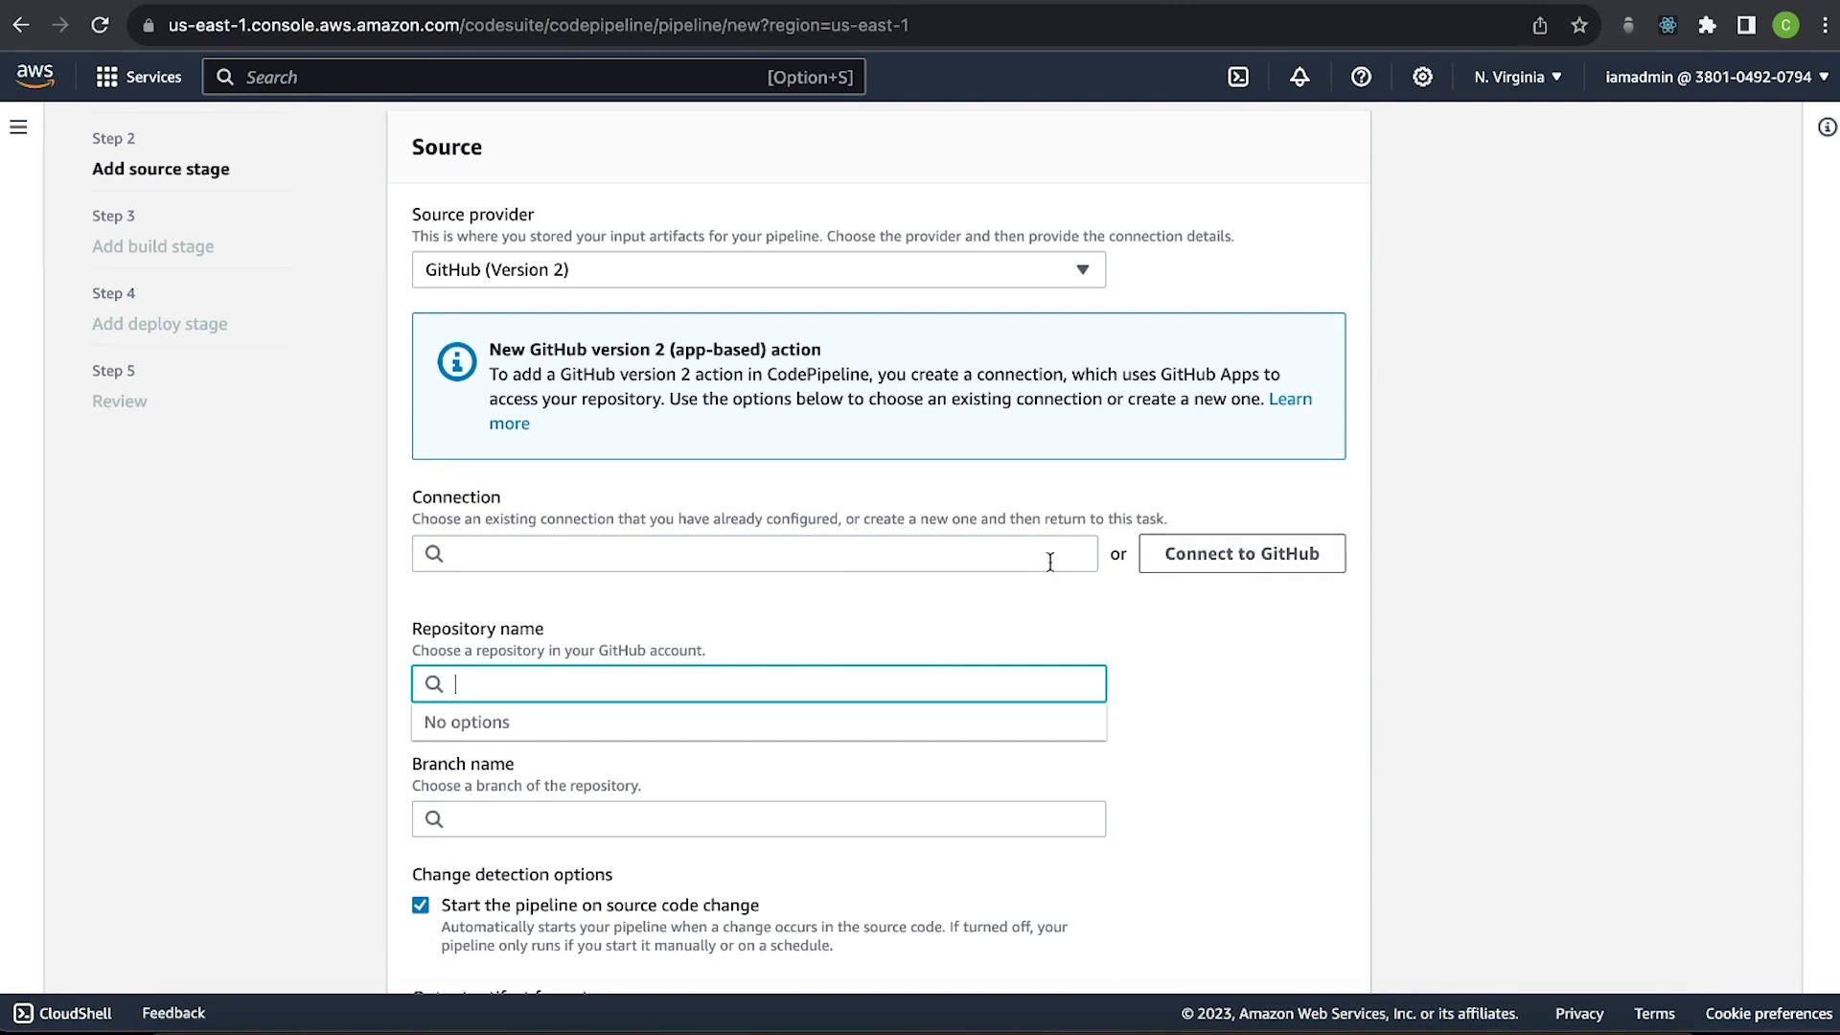
{"action": "left_click", "coordinate": [1009, 542]}
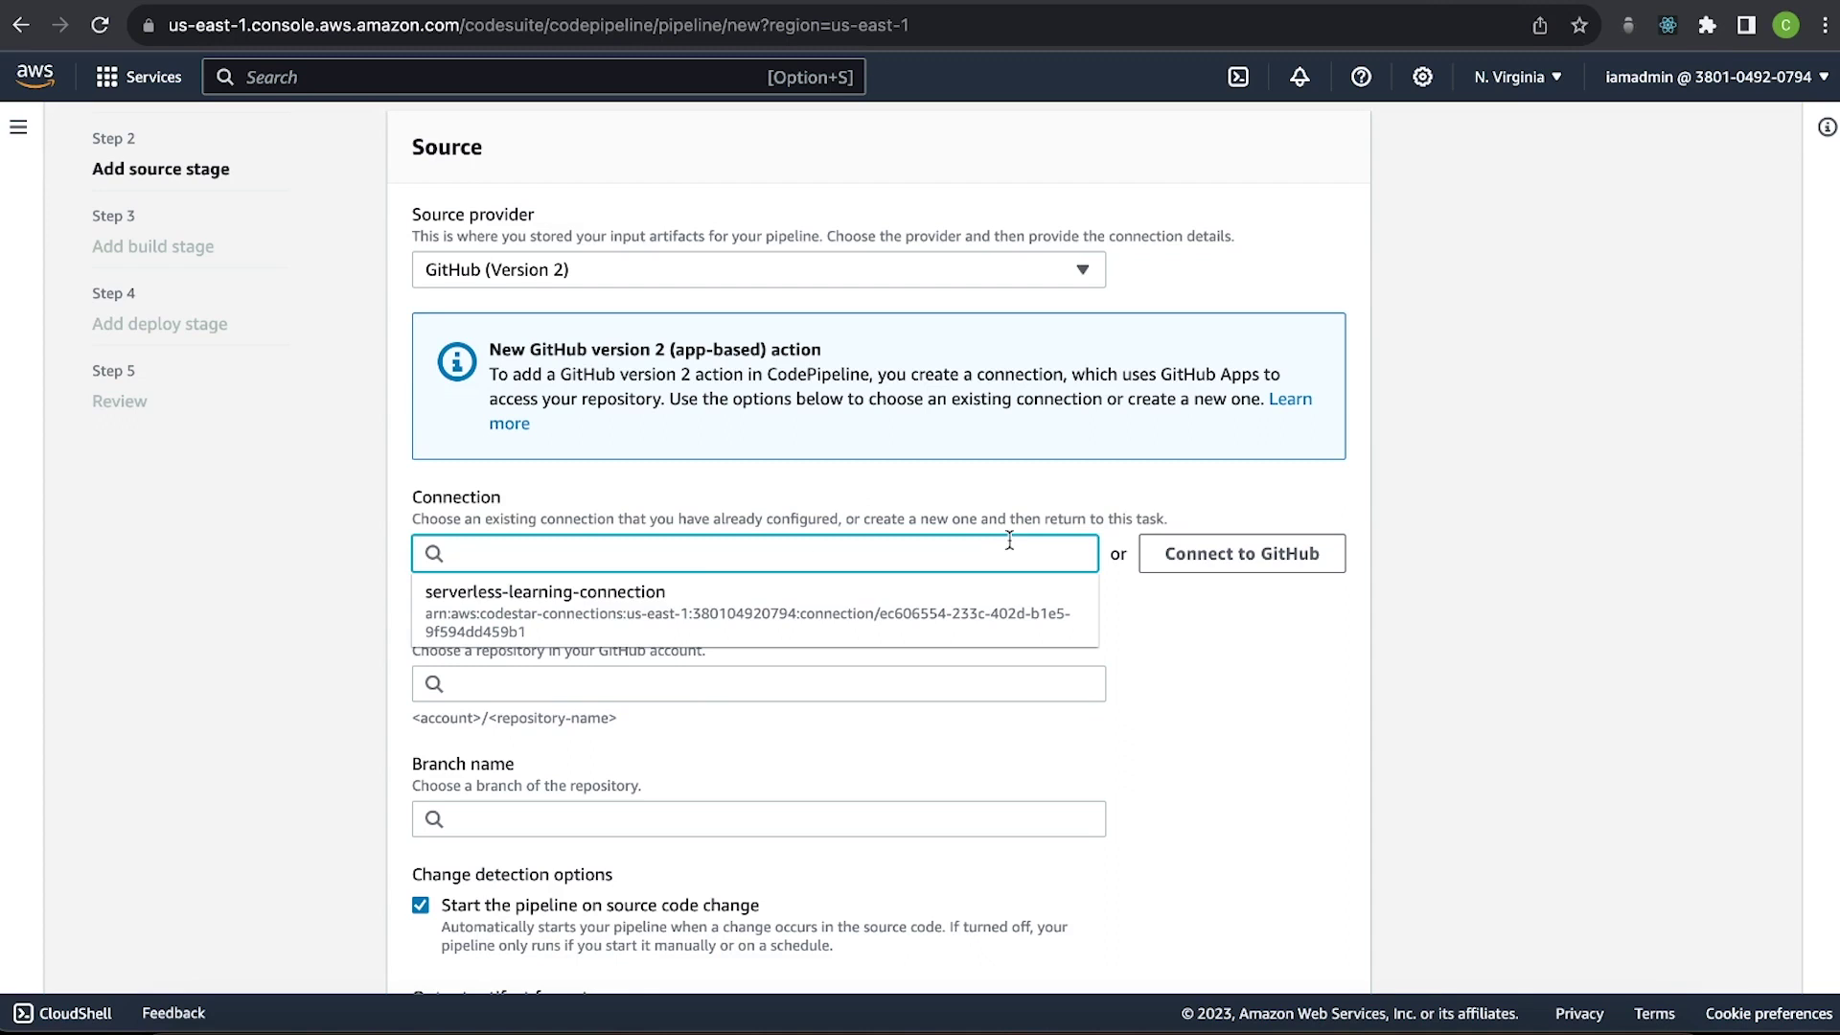
Start a new GitHub App connection for the pipeline source and name it serverless-tutorial.
{"action": "left_click", "coordinate": [1228, 565]}
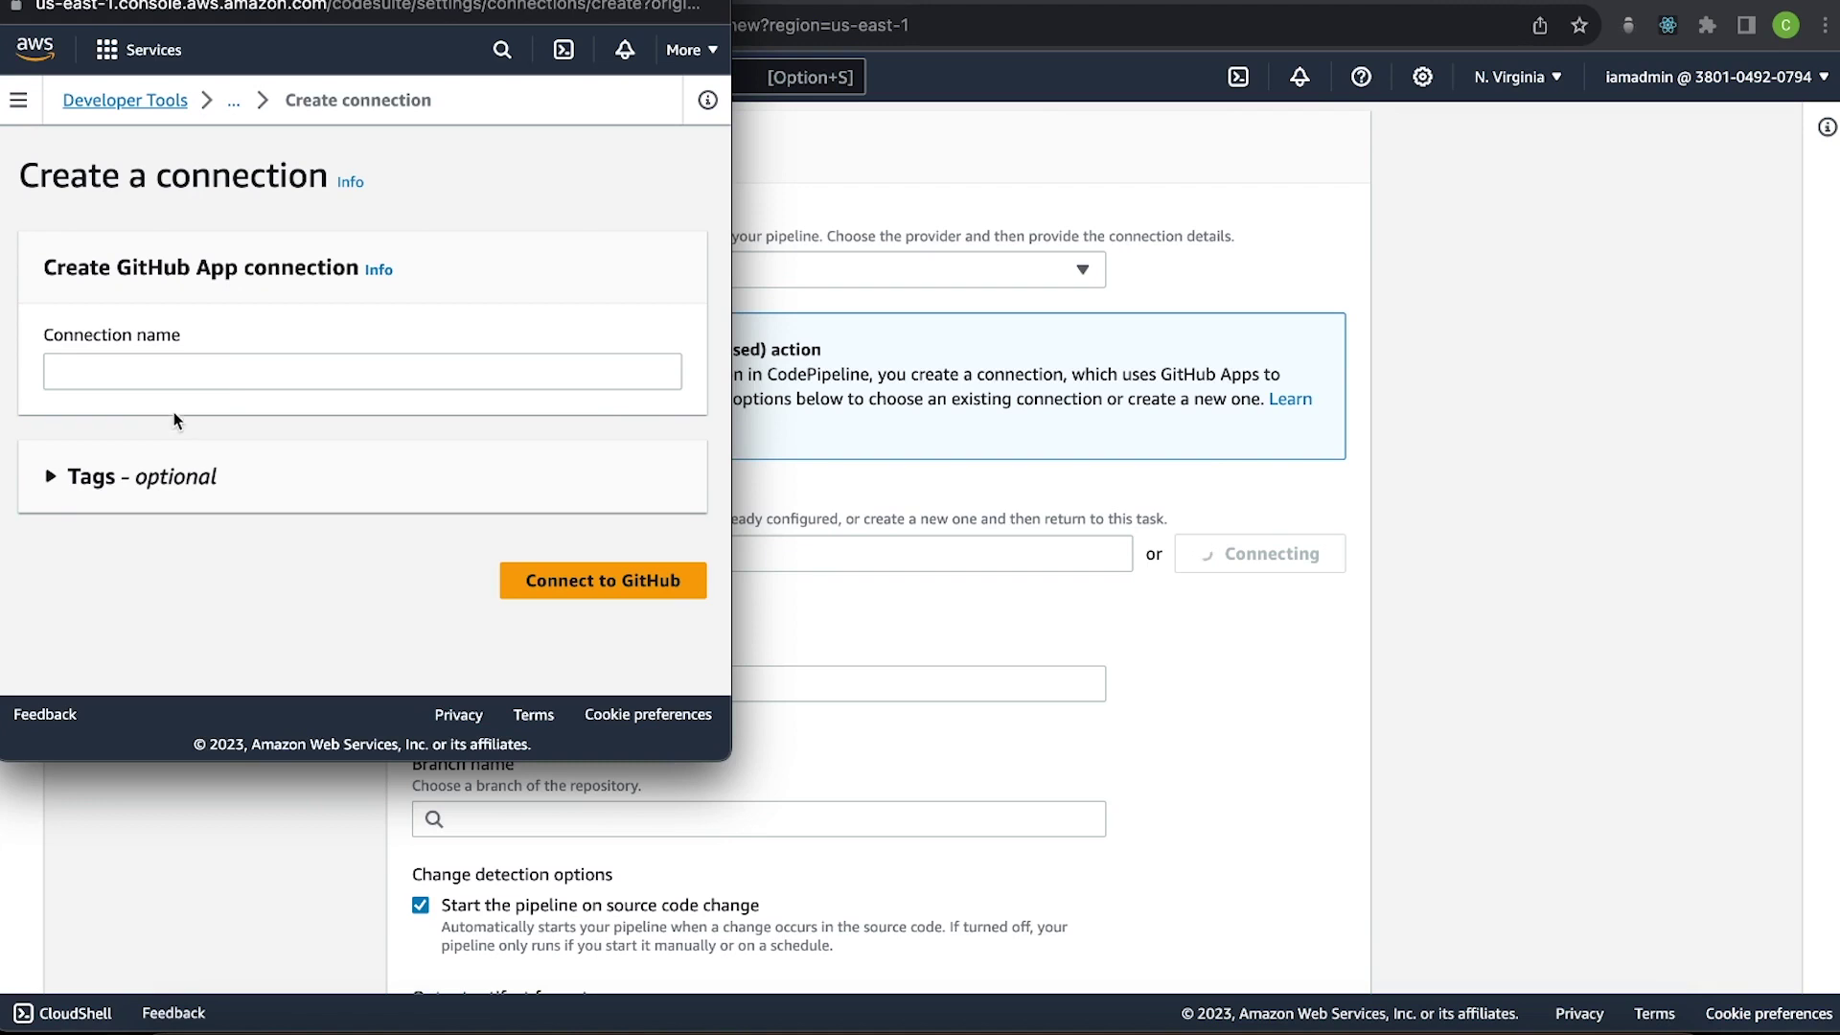
{"action": "left_click", "coordinate": [220, 360]}
{"action": "type", "text": "serverless-"}
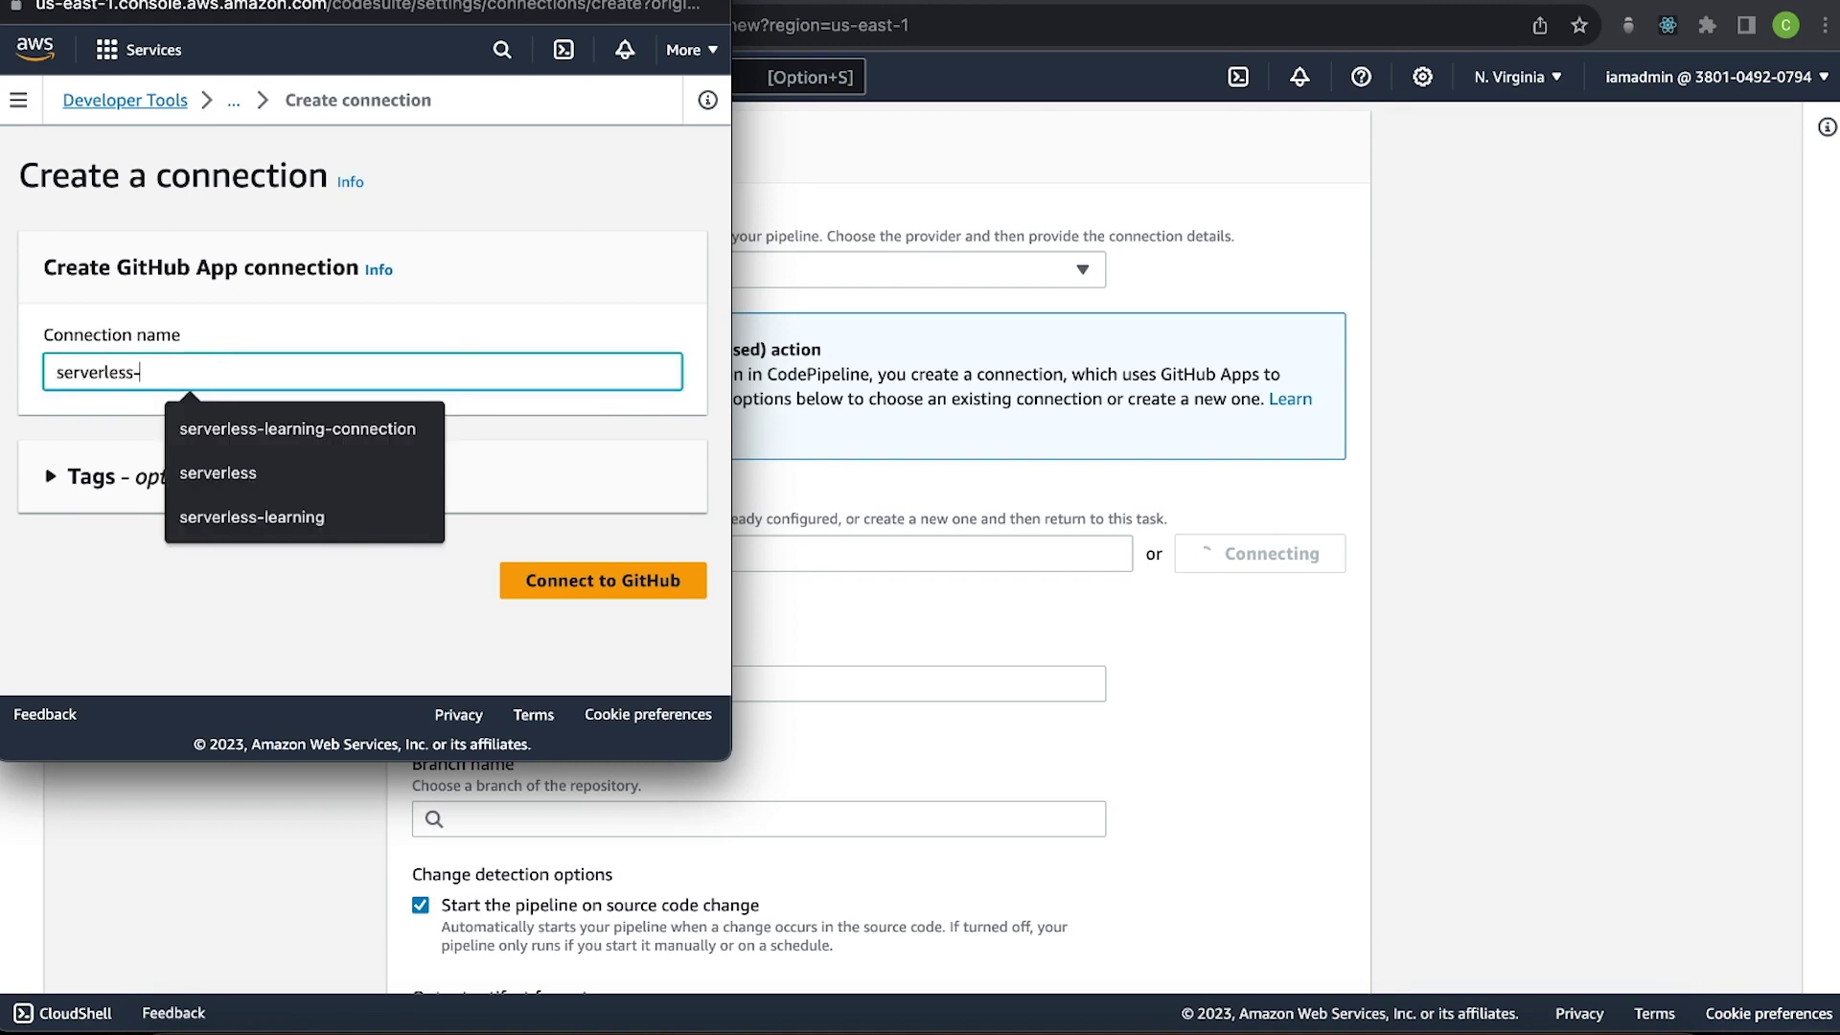
{"action": "type", "text": "tutorial"}
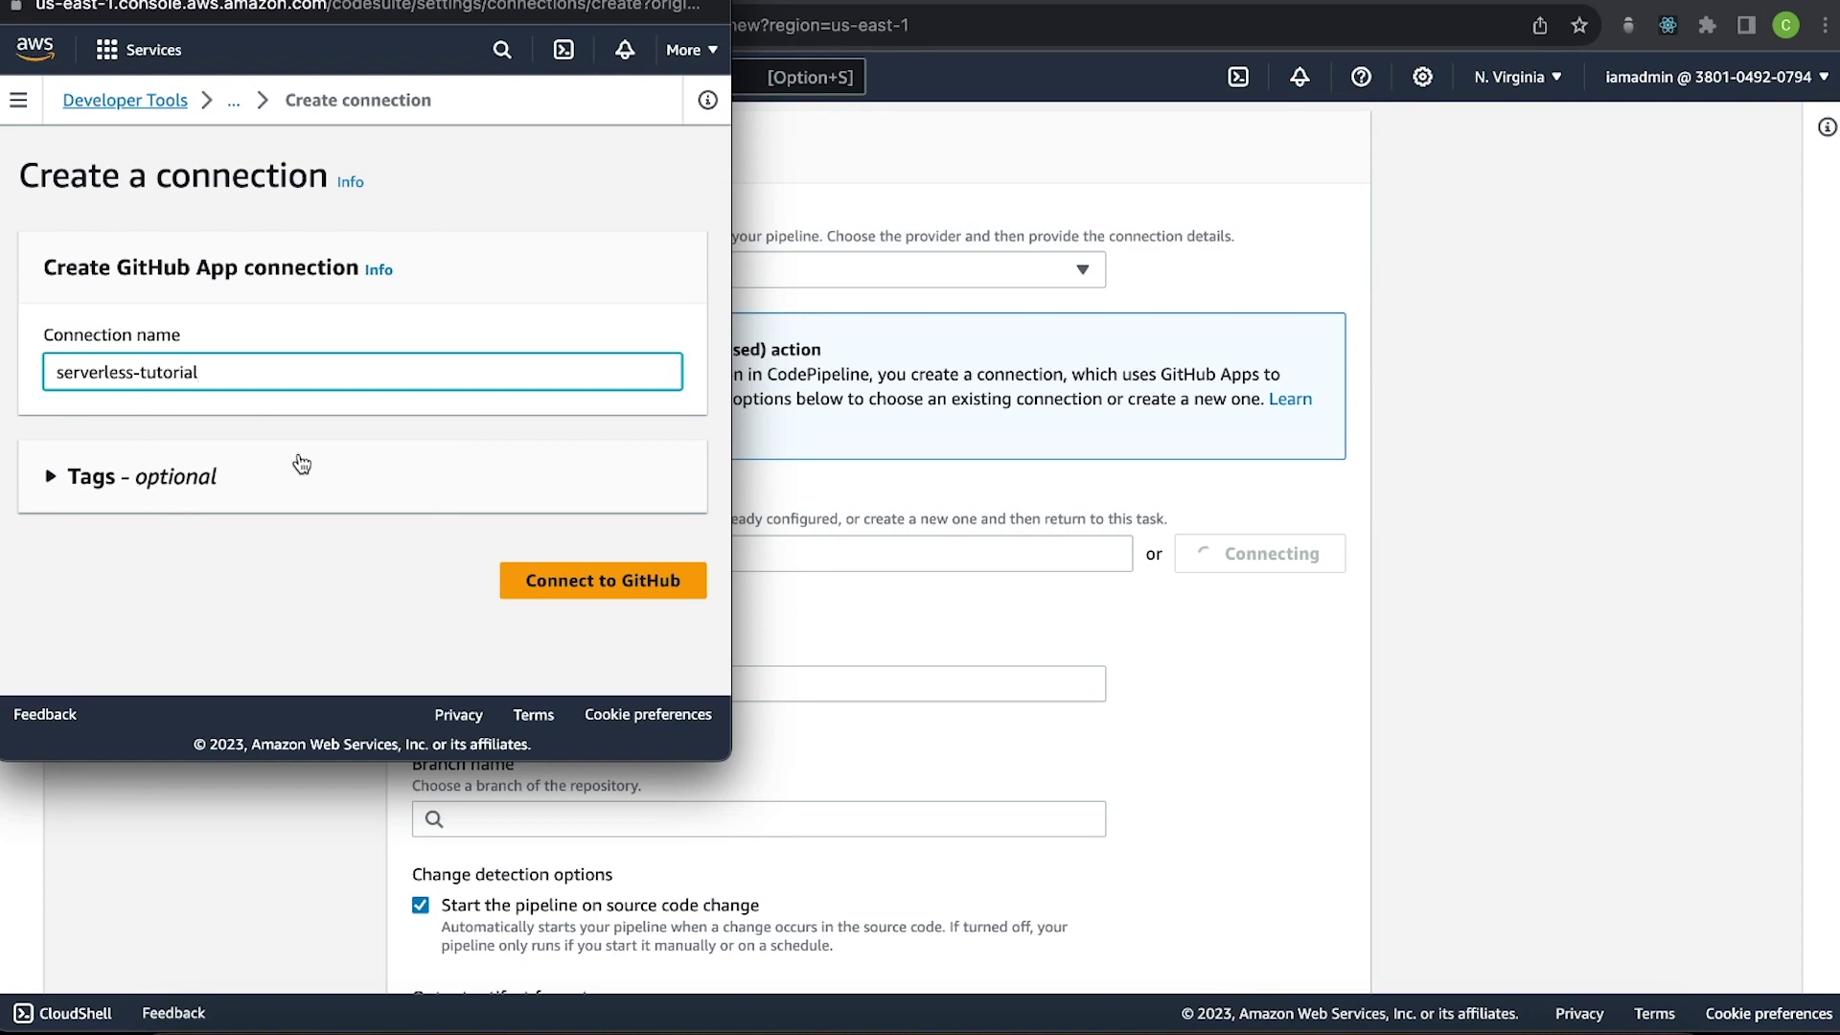
{"action": "left_click", "coordinate": [545, 581]}
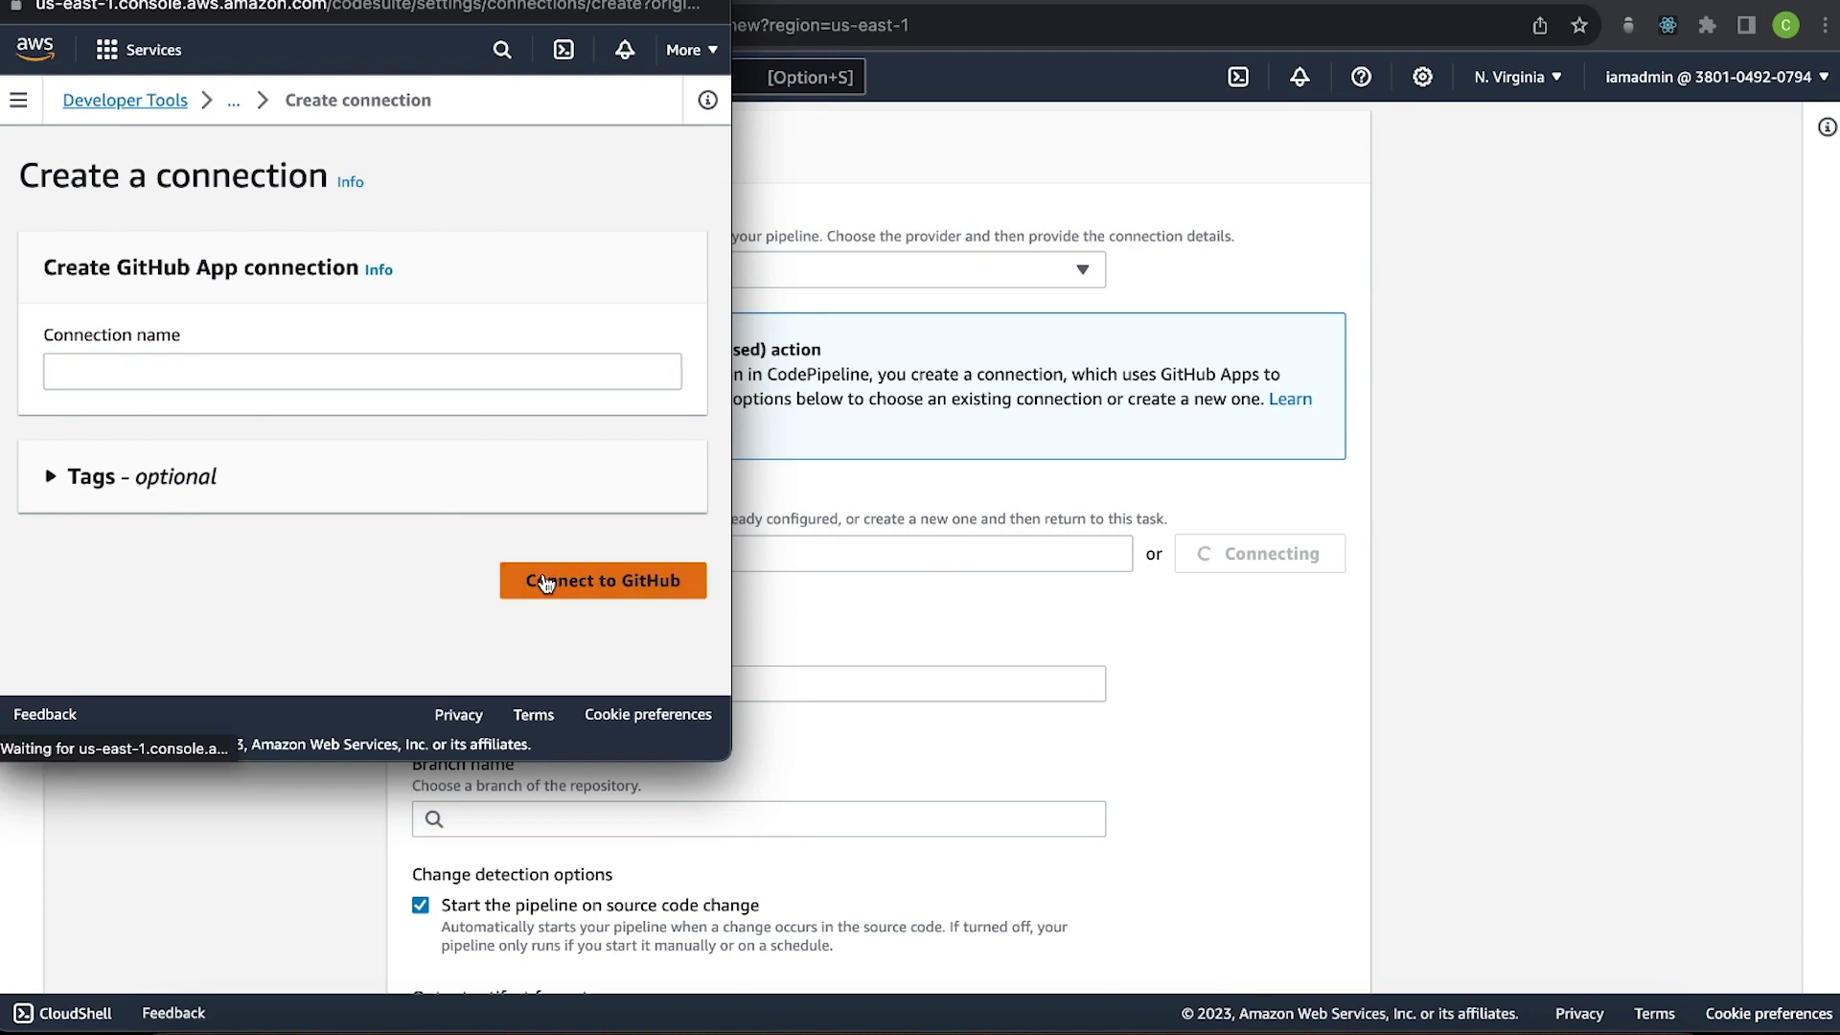
Begin installing a new GitHub app for the connection and open the personal account's AWS Connector repository access settings.
{"action": "scroll", "coordinate": [359, 326], "scroll_direction": "down", "scroll_amount": 1}
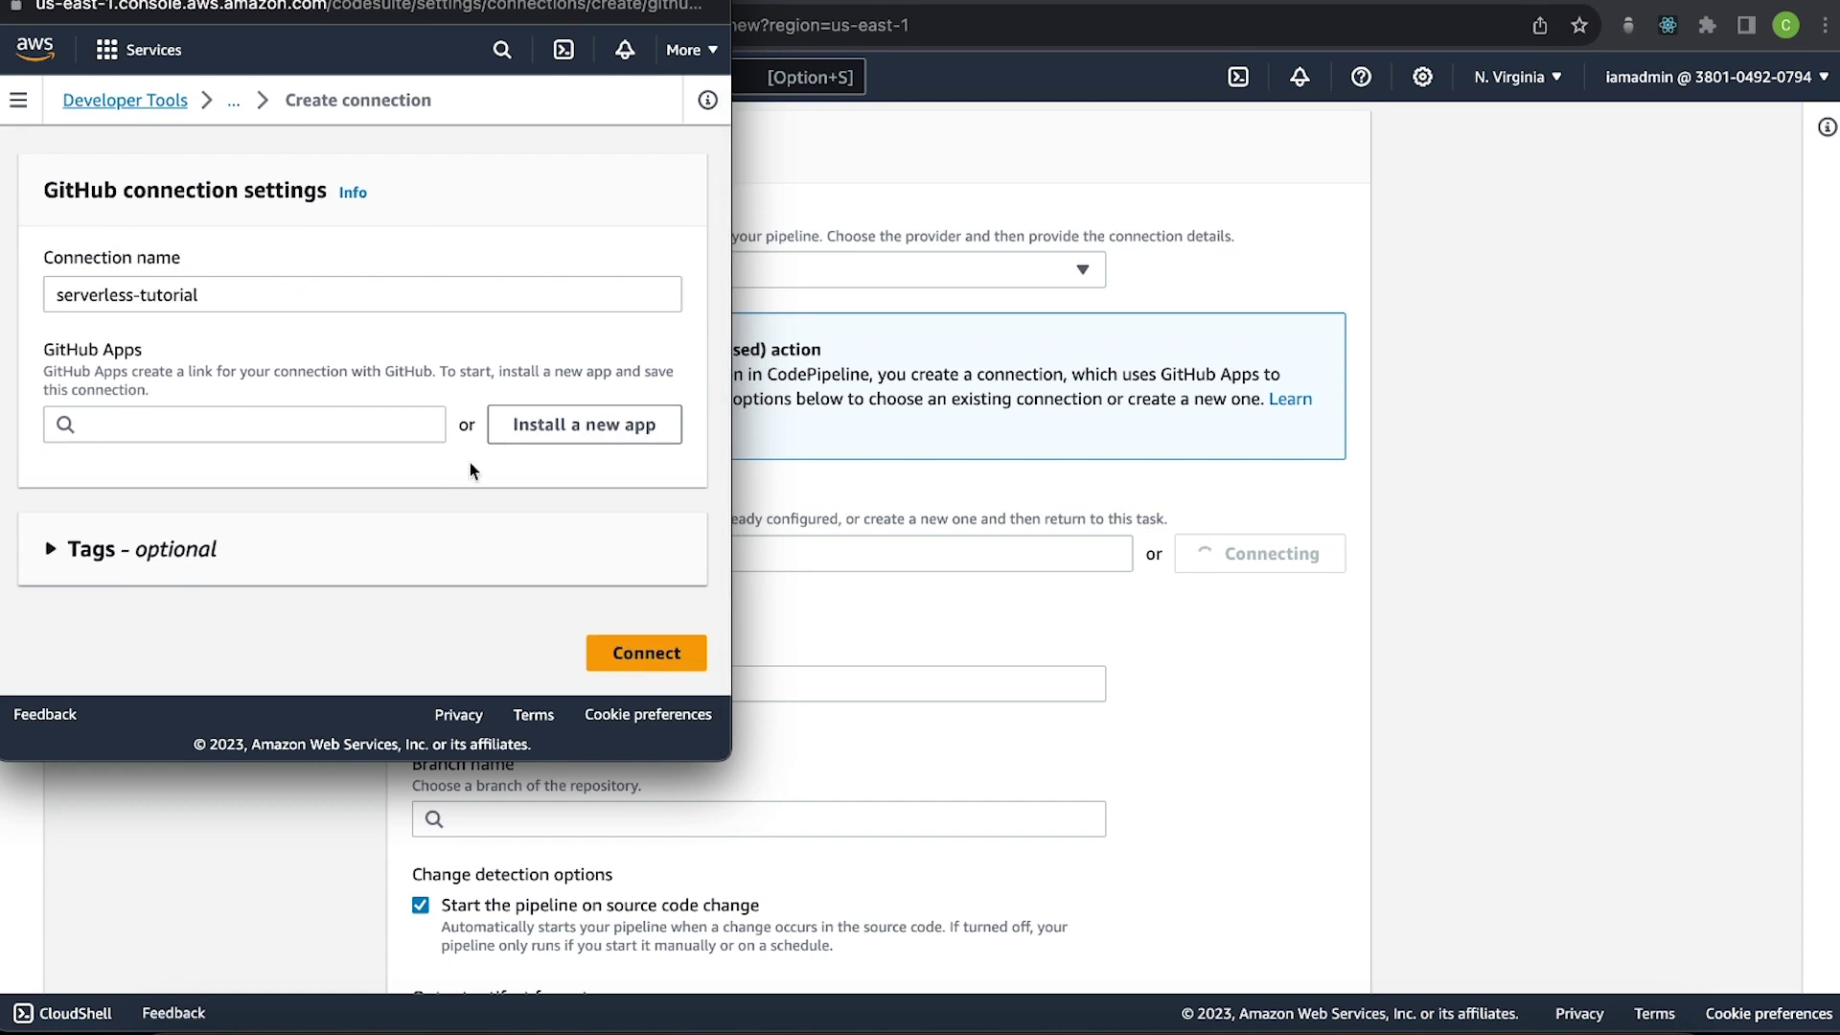
{"action": "left_click", "coordinate": [575, 425]}
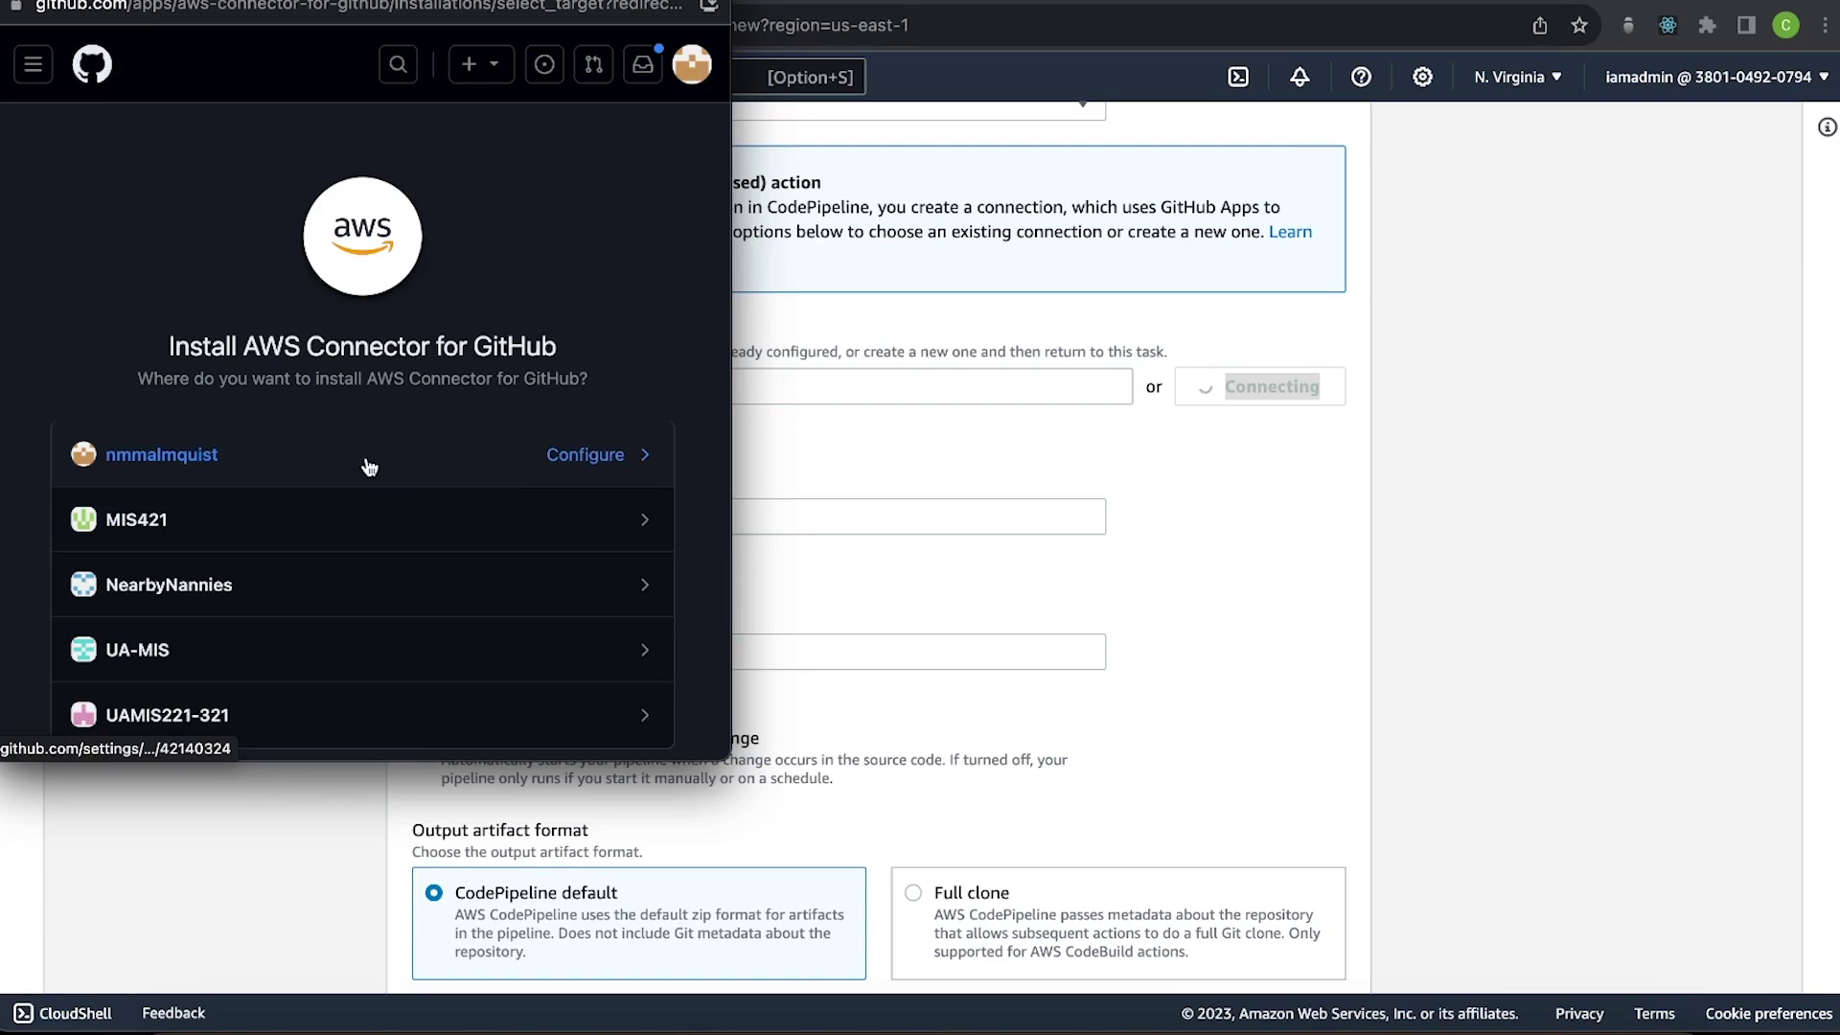
{"action": "left_click", "coordinate": [369, 467]}
{"action": "scroll", "coordinate": [610, 332], "scroll_direction": "down", "scroll_amount": 3}
{"action": "scroll", "coordinate": [610, 332], "scroll_direction": "up", "scroll_amount": 1}
{"action": "scroll", "coordinate": [609, 332], "scroll_direction": "up", "scroll_amount": 2}
{"action": "scroll", "coordinate": [594, 321], "scroll_direction": "down", "scroll_amount": 3}
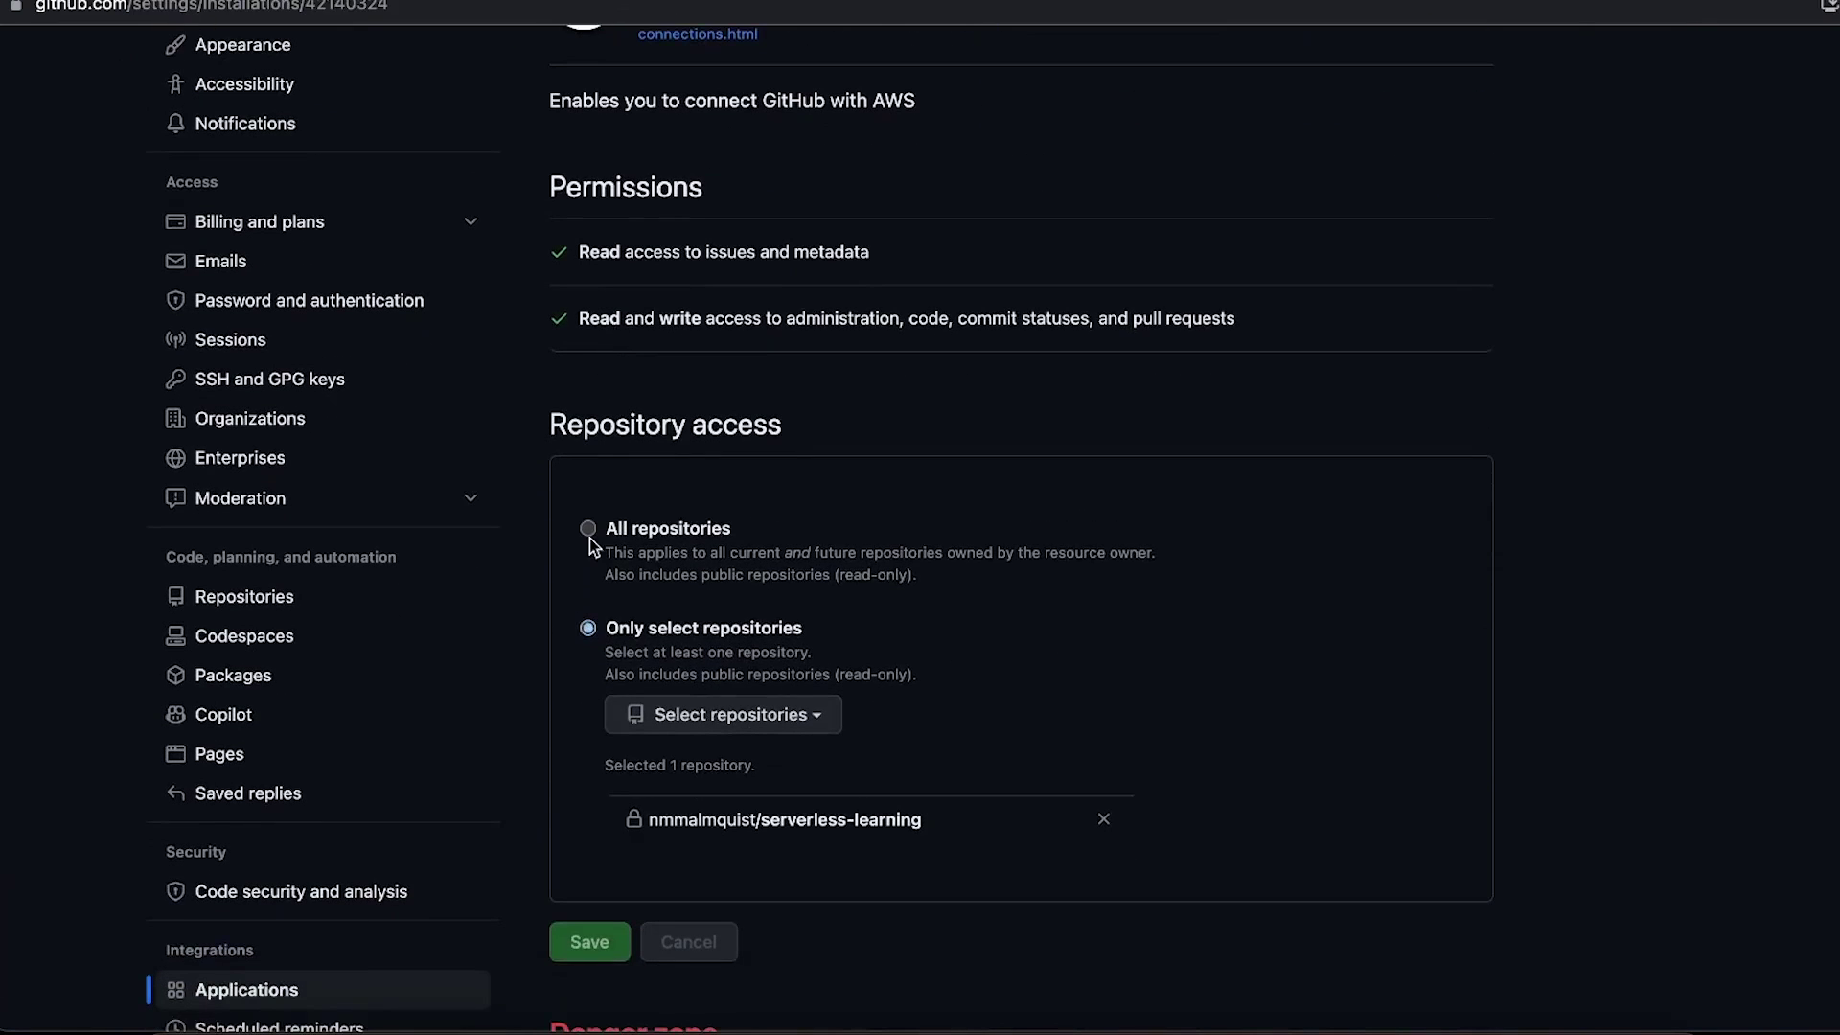
Add the serverless-tutorial repository to the AWS Connector's selected repositories and complete the GitHub connection in AWS.
{"action": "left_click", "coordinate": [736, 717]}
{"action": "type", "text": "server"}
{"action": "key", "text": "BackSpace"}
{"action": "key", "text": "BackSpace"}
{"action": "key", "text": "BackSpace"}
{"action": "key", "text": "BackSpace"}
{"action": "key", "text": "BackSpace"}
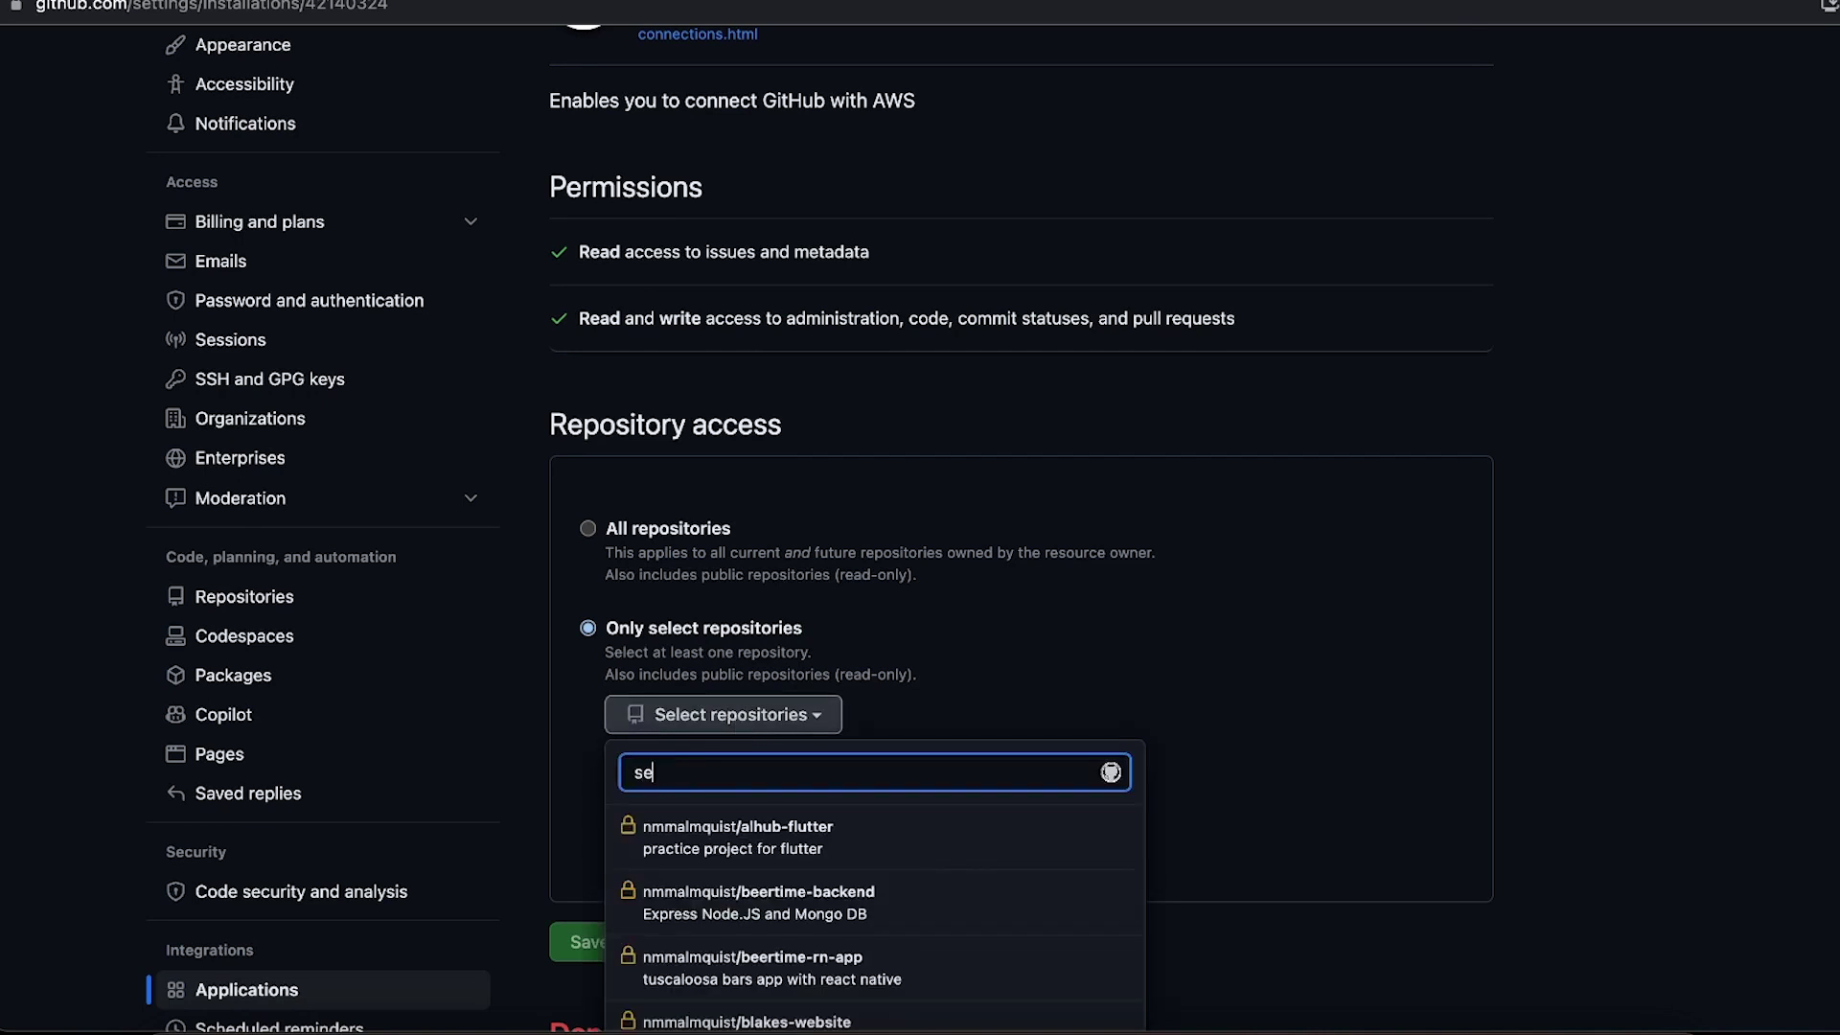
{"action": "type", "text": "erverless"}
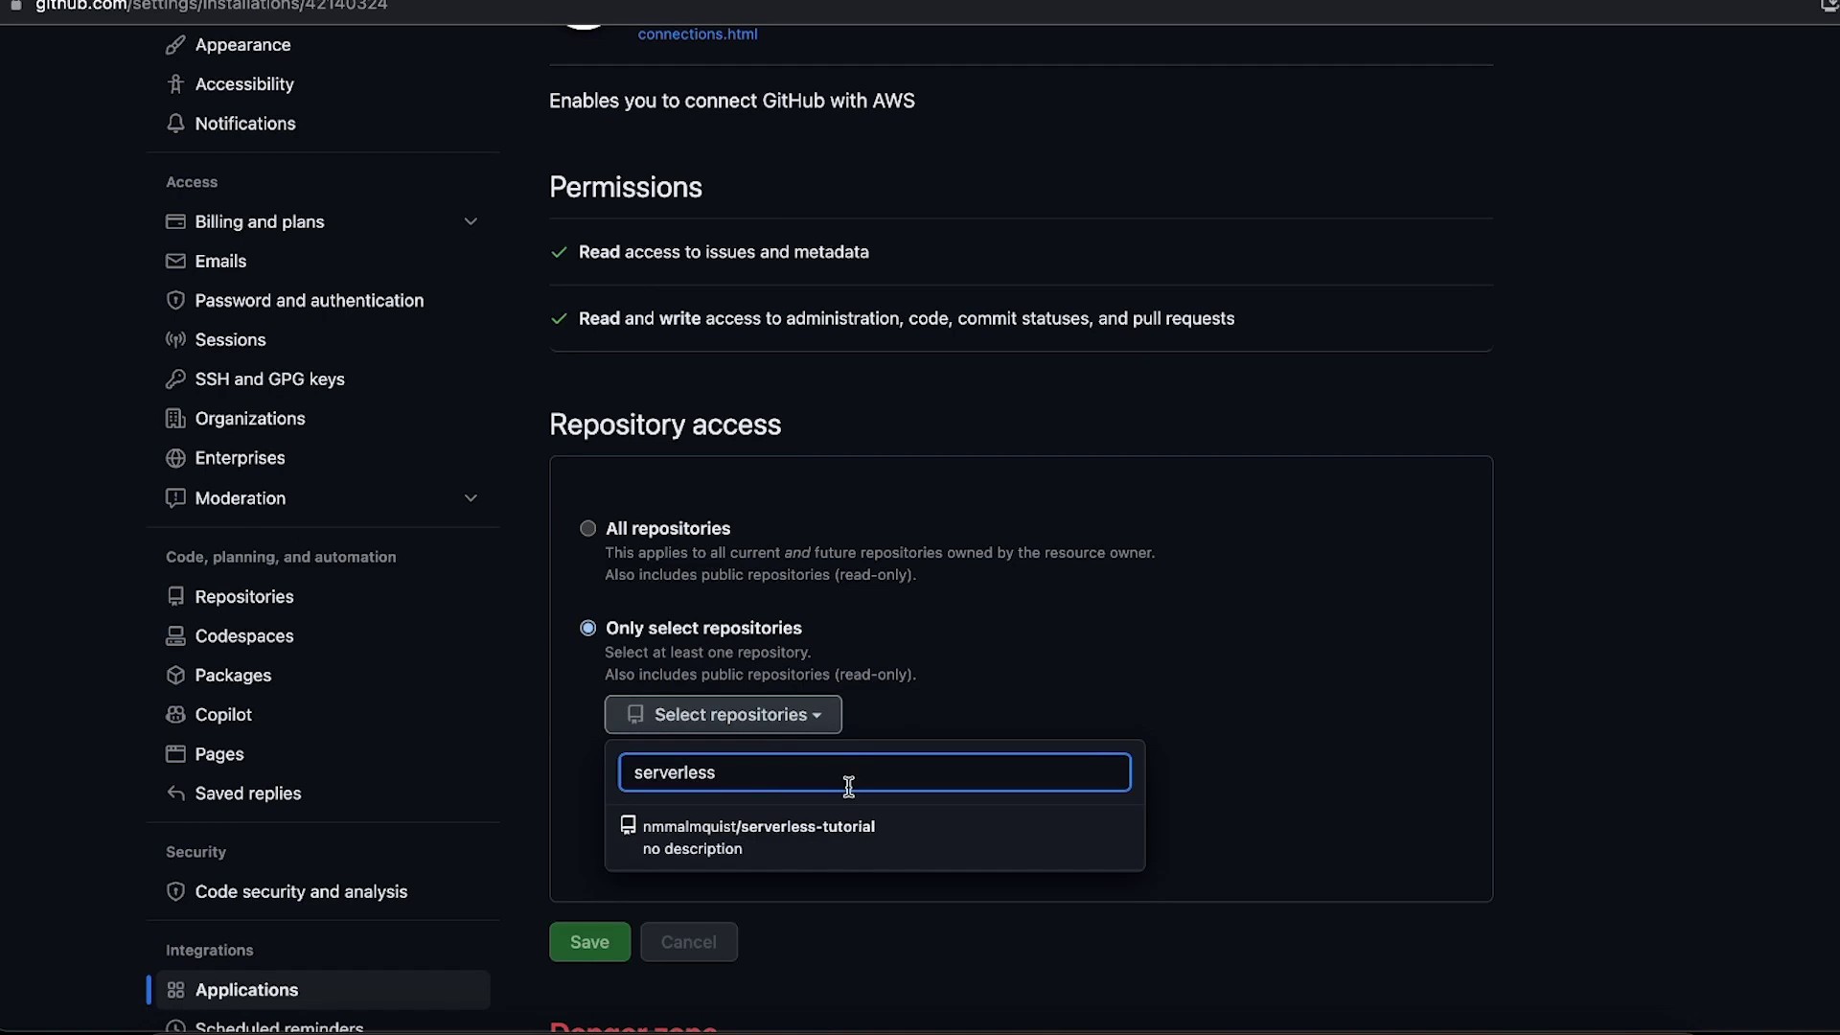
{"action": "left_click", "coordinate": [849, 835]}
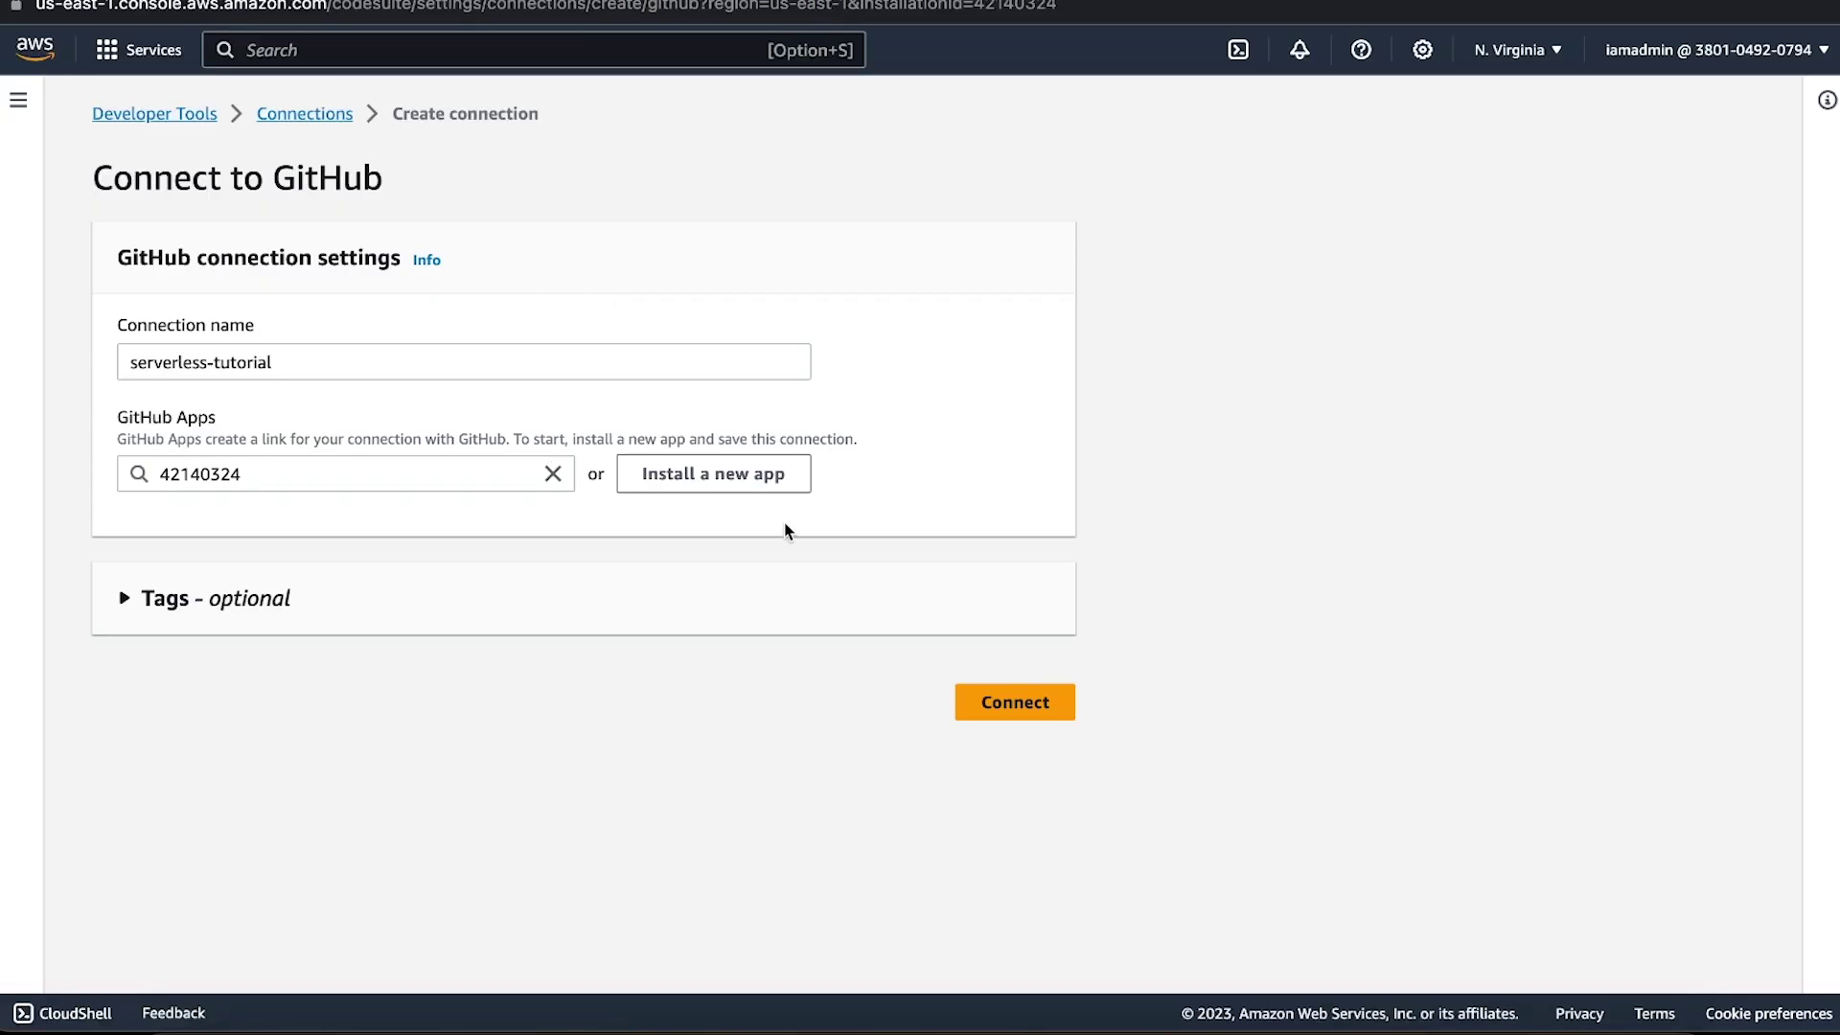
{"action": "left_click", "coordinate": [1036, 714]}
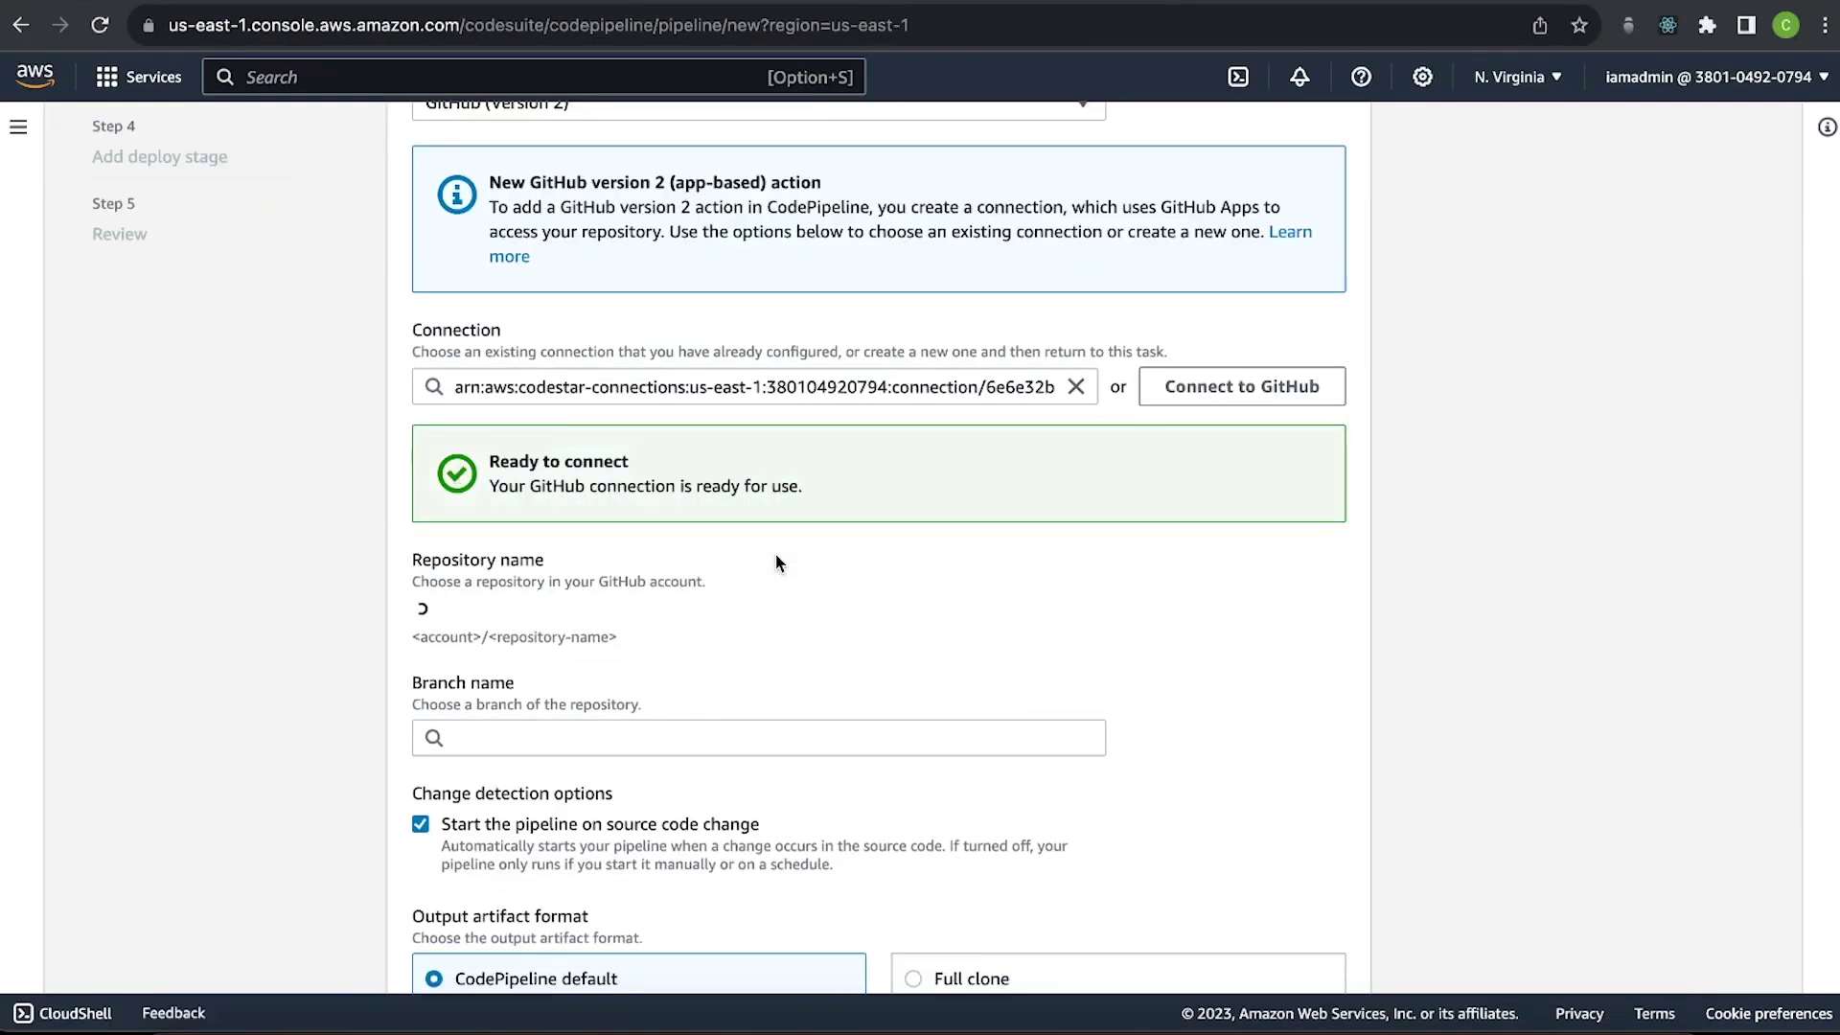
Set the pipeline source to the serverless-tutorial repository on branch main and continue to the build stage.
{"action": "left_click", "coordinate": [652, 618]}
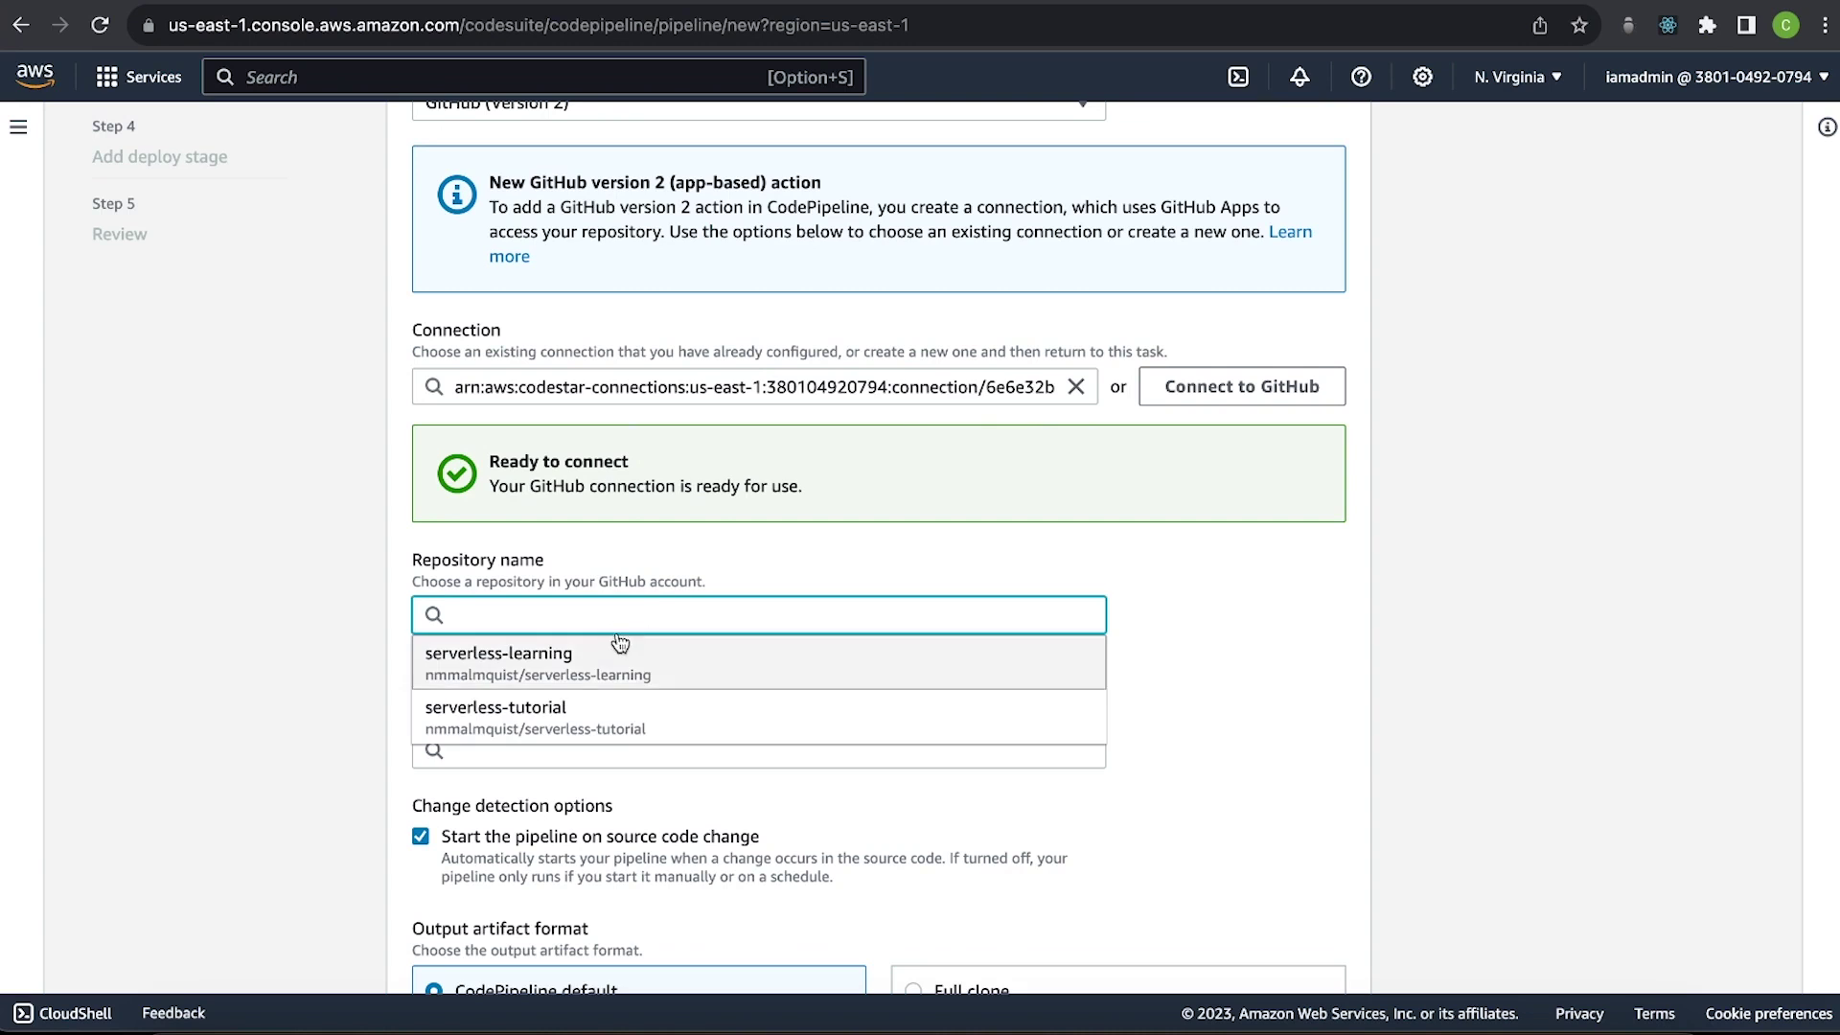
{"action": "left_click", "coordinate": [595, 707]}
{"action": "scroll", "coordinate": [628, 666], "scroll_direction": "down", "scroll_amount": 5}
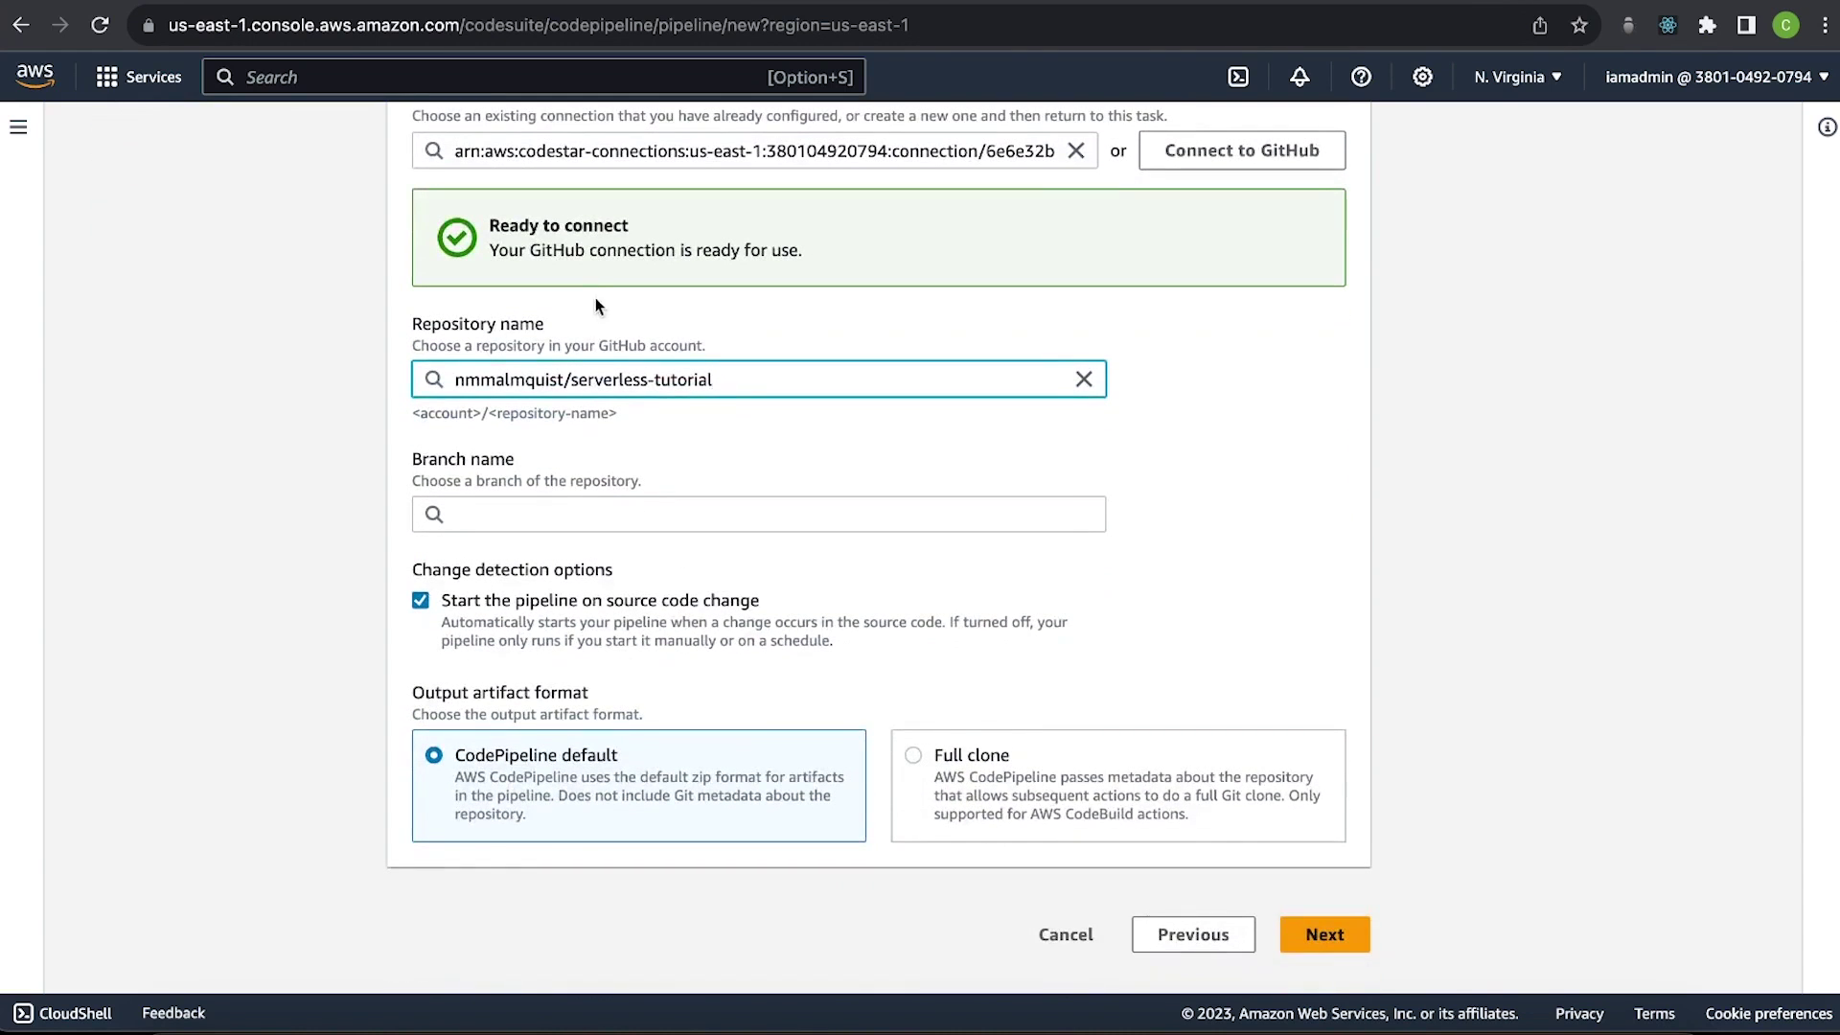
{"action": "triple_click", "coordinate": [709, 380]}
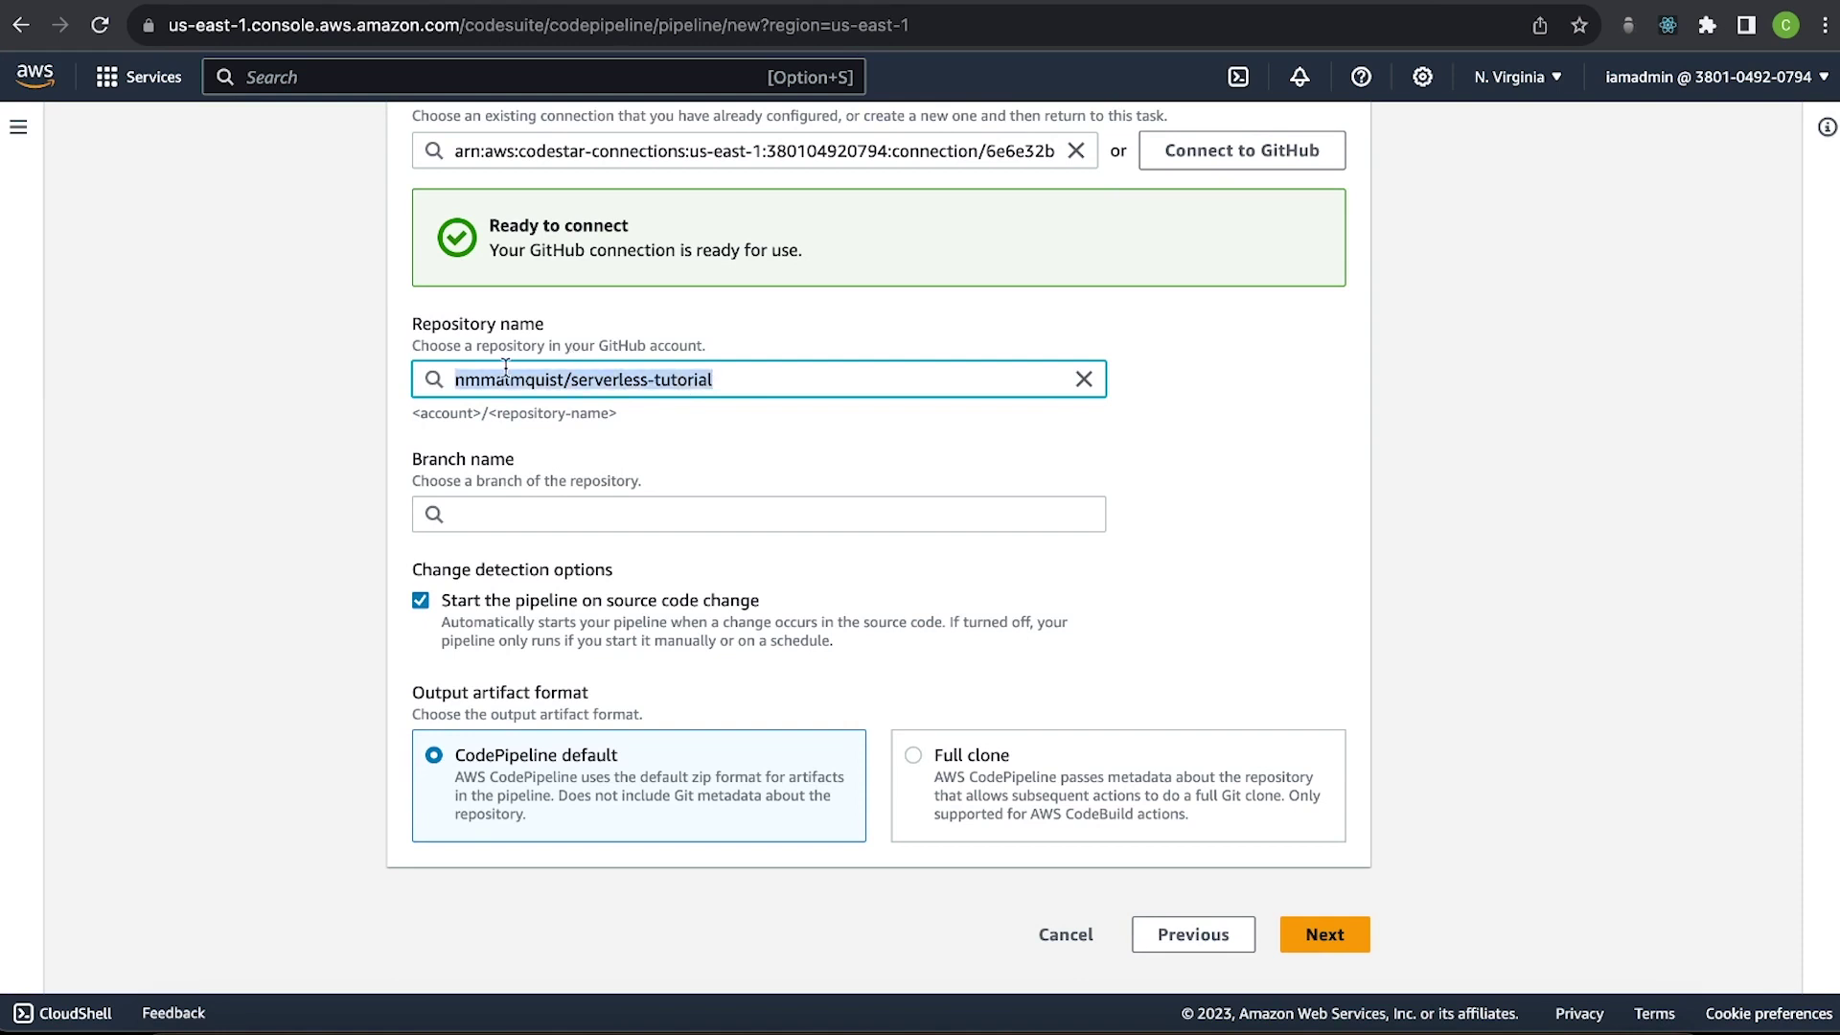
{"action": "left_click", "coordinate": [498, 514]}
{"action": "left_click", "coordinate": [492, 549]}
{"action": "scroll", "coordinate": [508, 594], "scroll_direction": "down", "scroll_amount": 1}
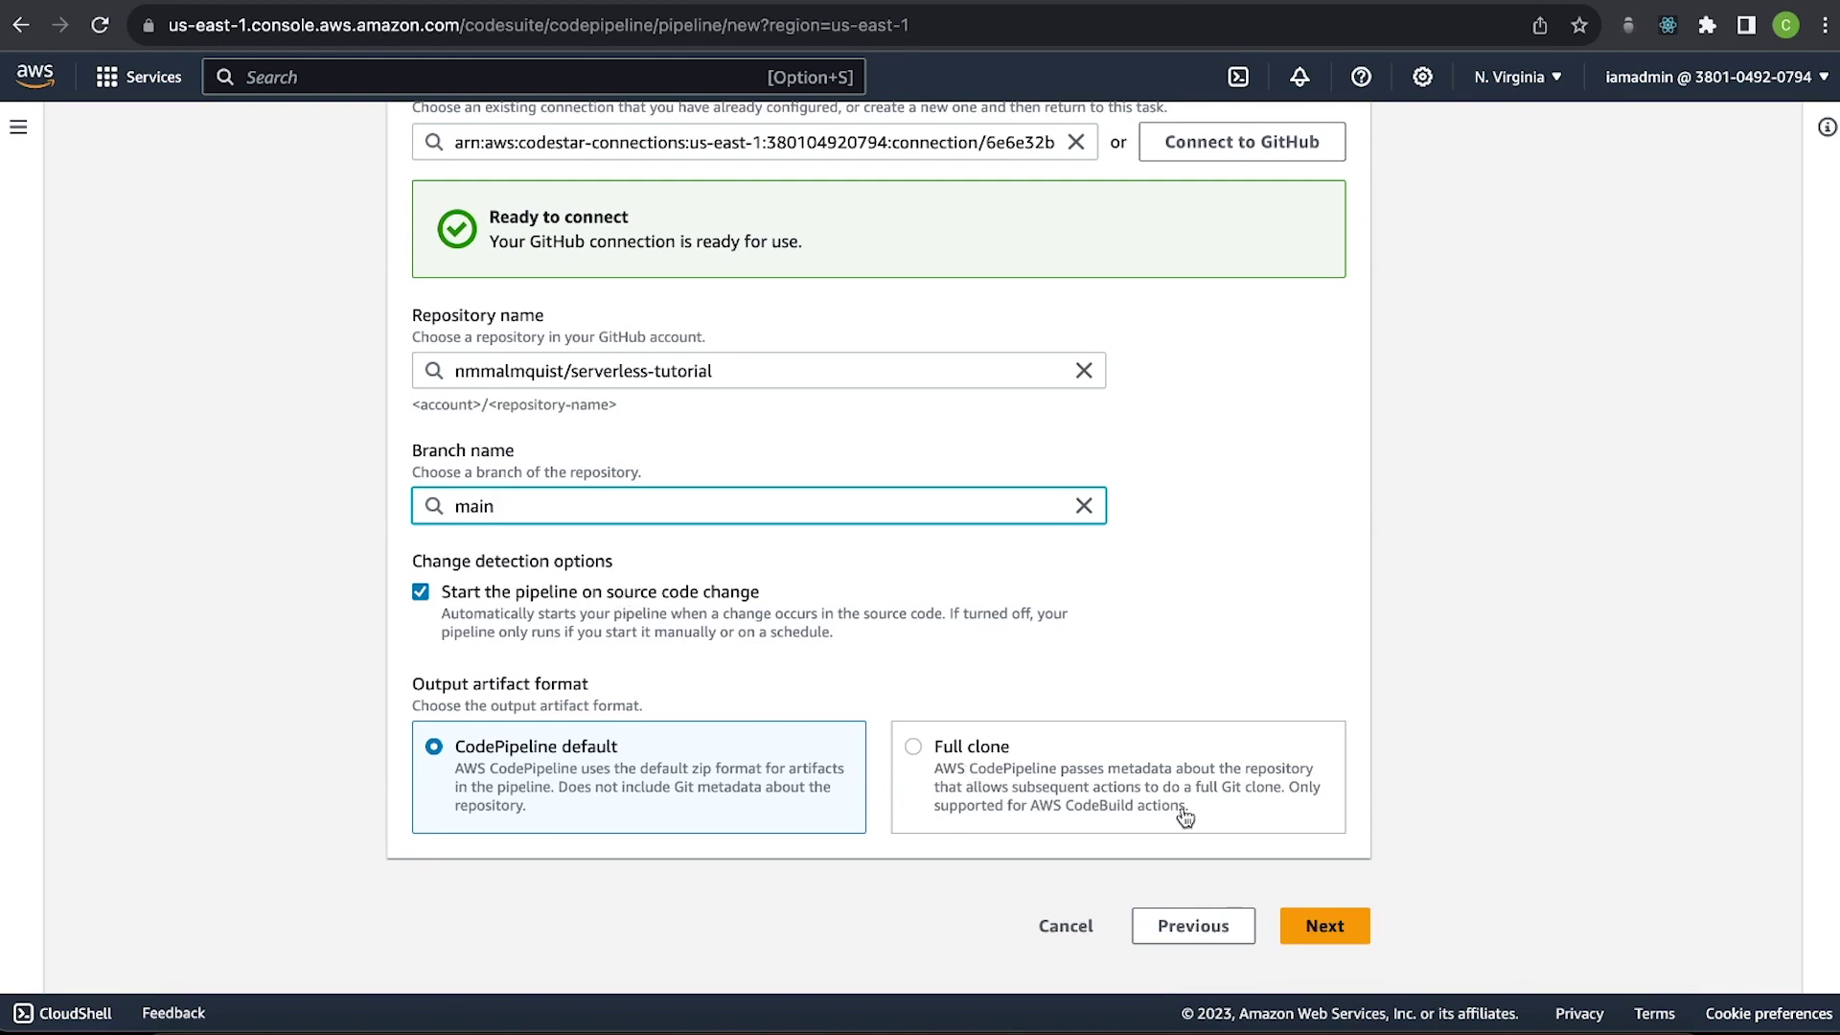
{"action": "left_click", "coordinate": [1313, 936]}
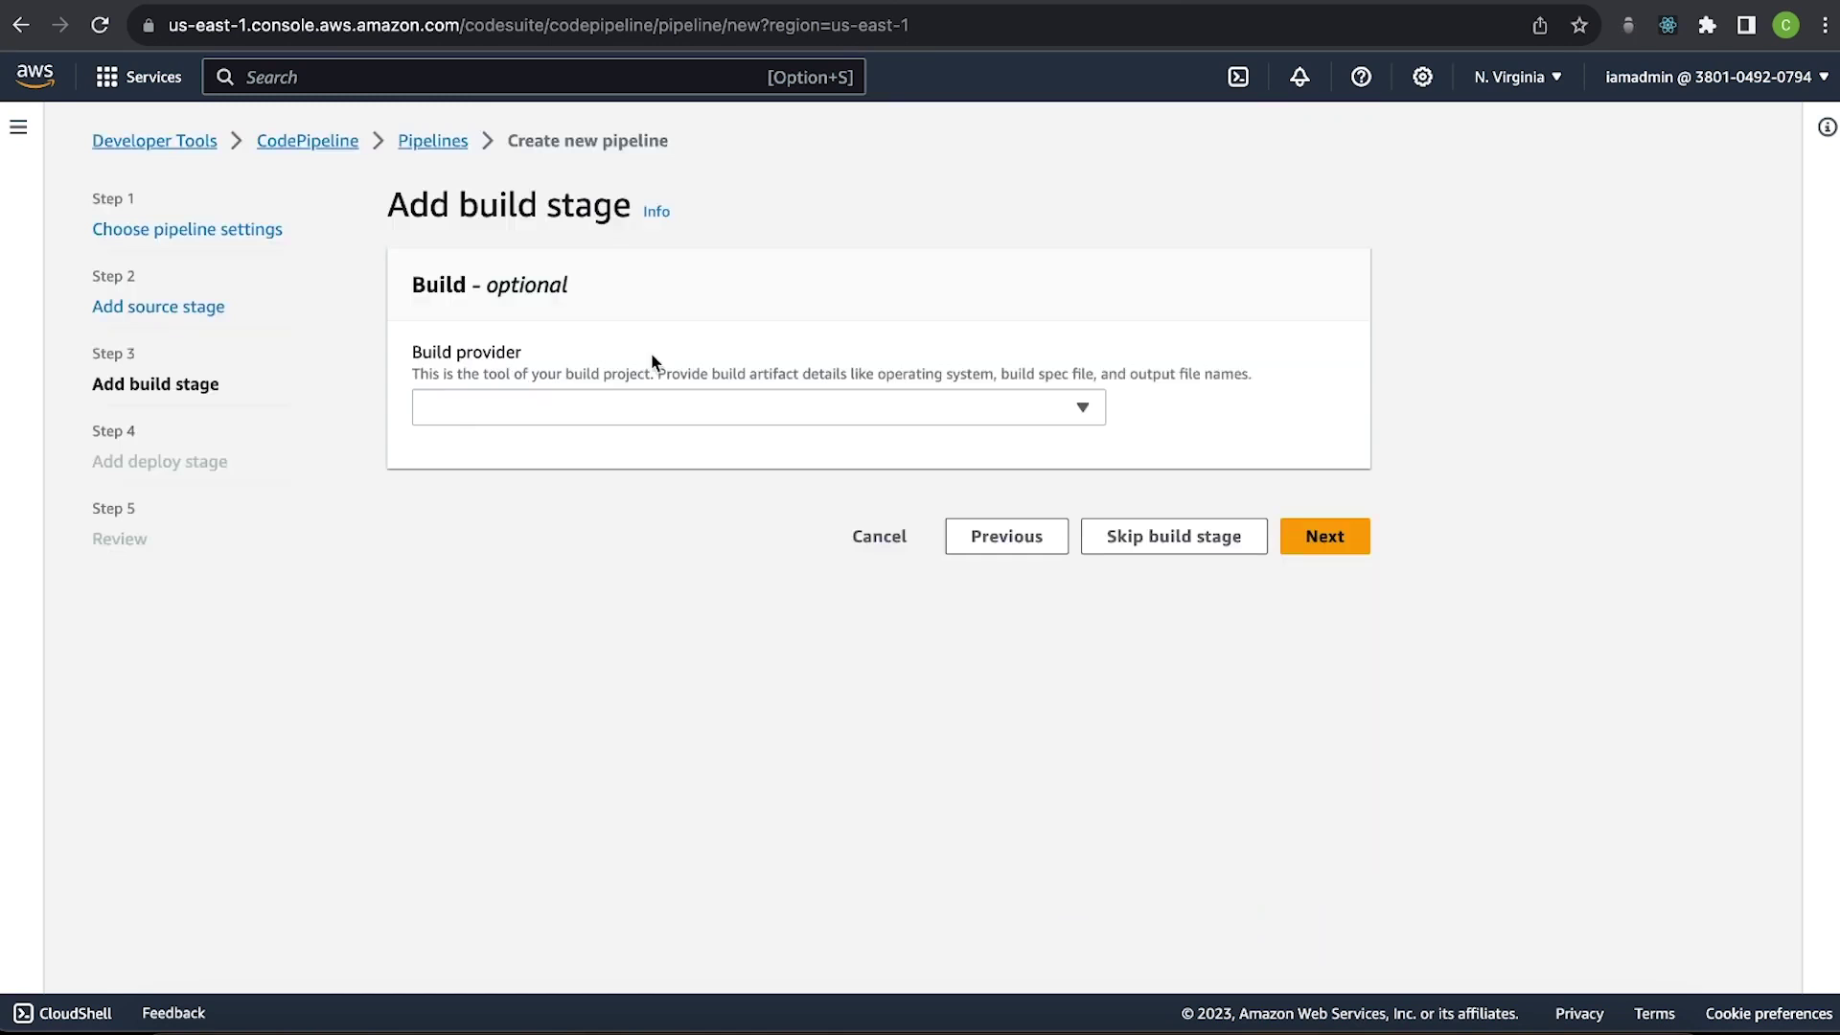
Configure the build stage with AWS CodeBuild and the serverless-tutorial-build project, and continue to the deploy stage.
{"action": "left_click", "coordinate": [644, 407]}
{"action": "left_click", "coordinate": [599, 492]}
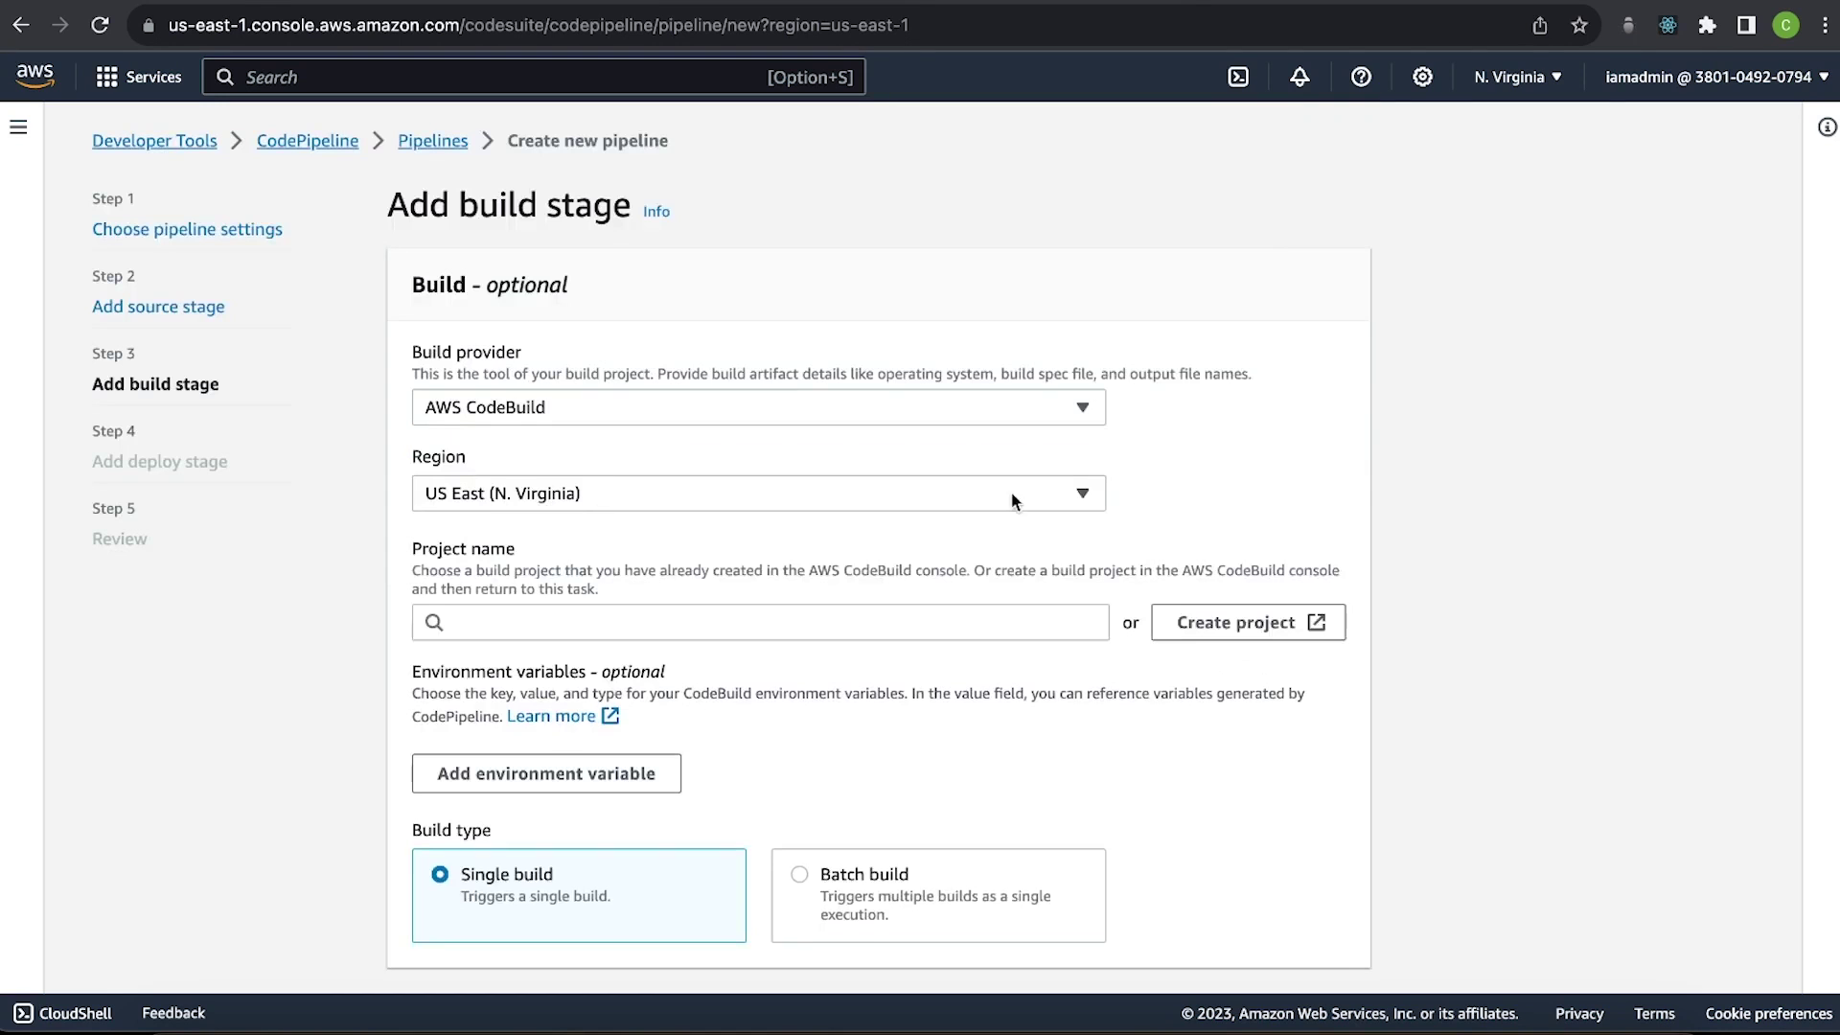
{"action": "left_click", "coordinate": [629, 622]}
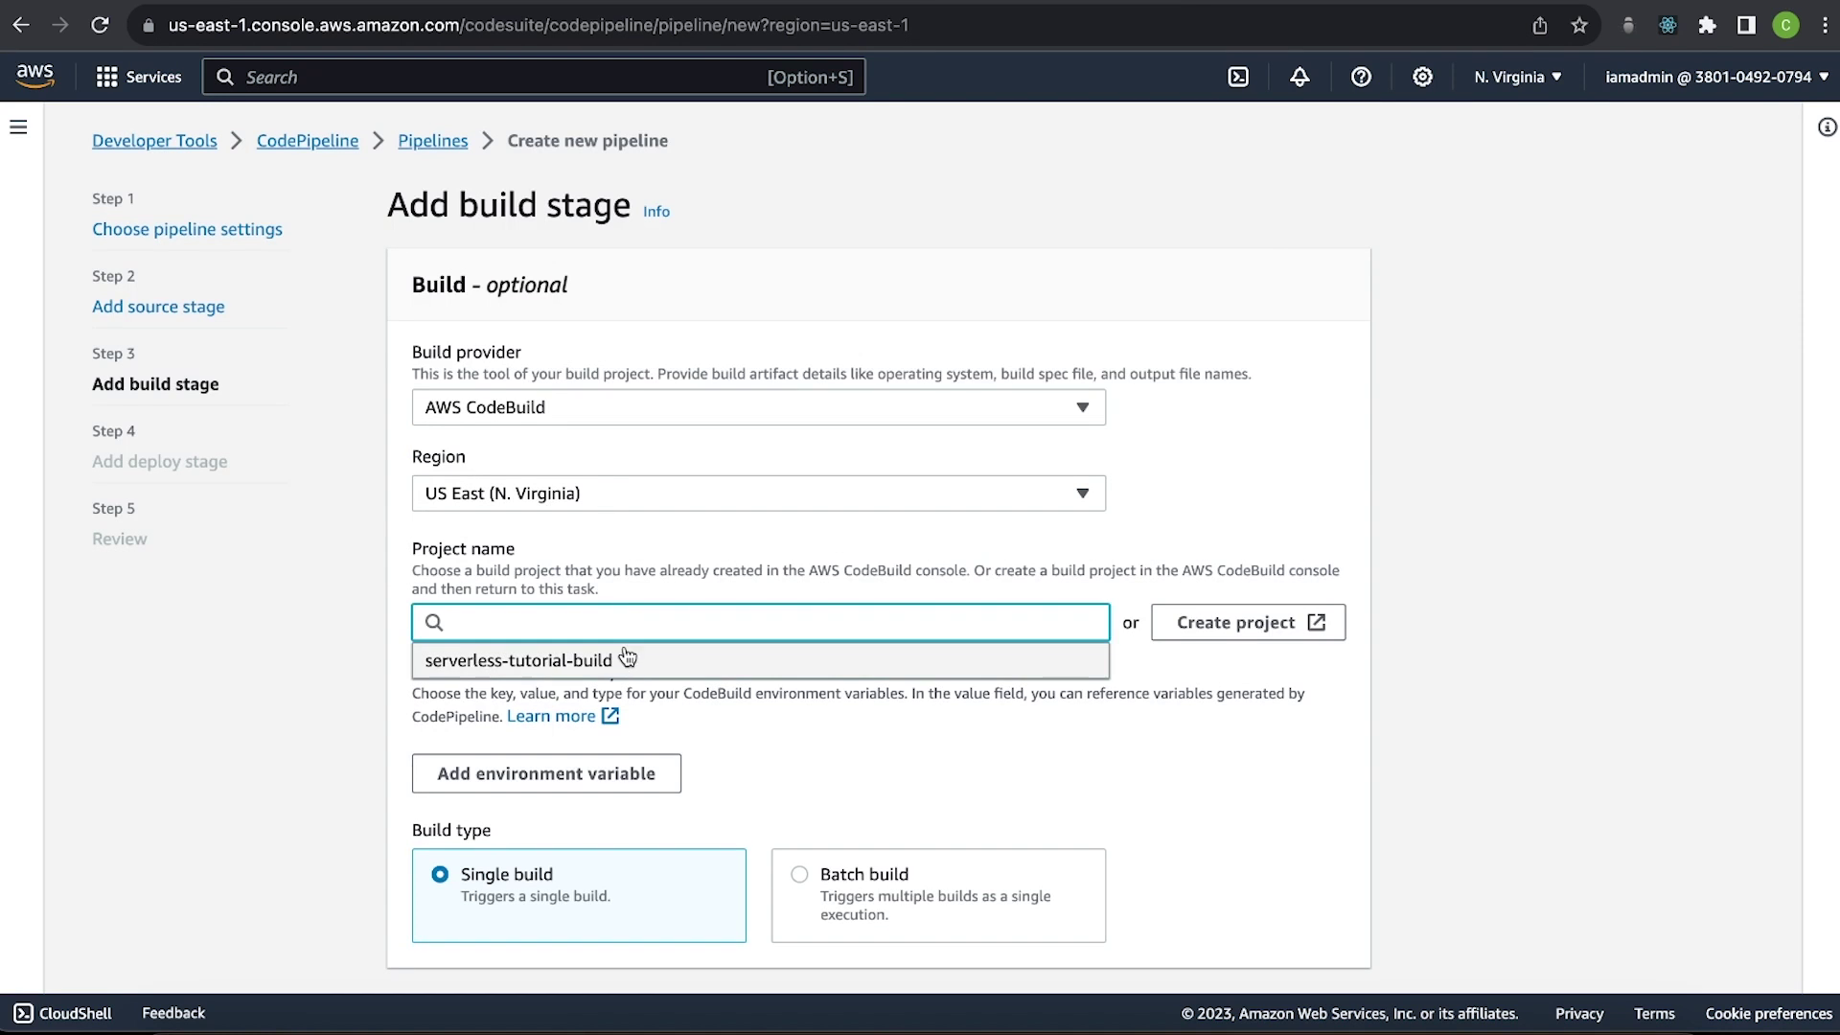
{"action": "left_click", "coordinate": [629, 656]}
{"action": "scroll", "coordinate": [746, 704], "scroll_direction": "down", "scroll_amount": 2}
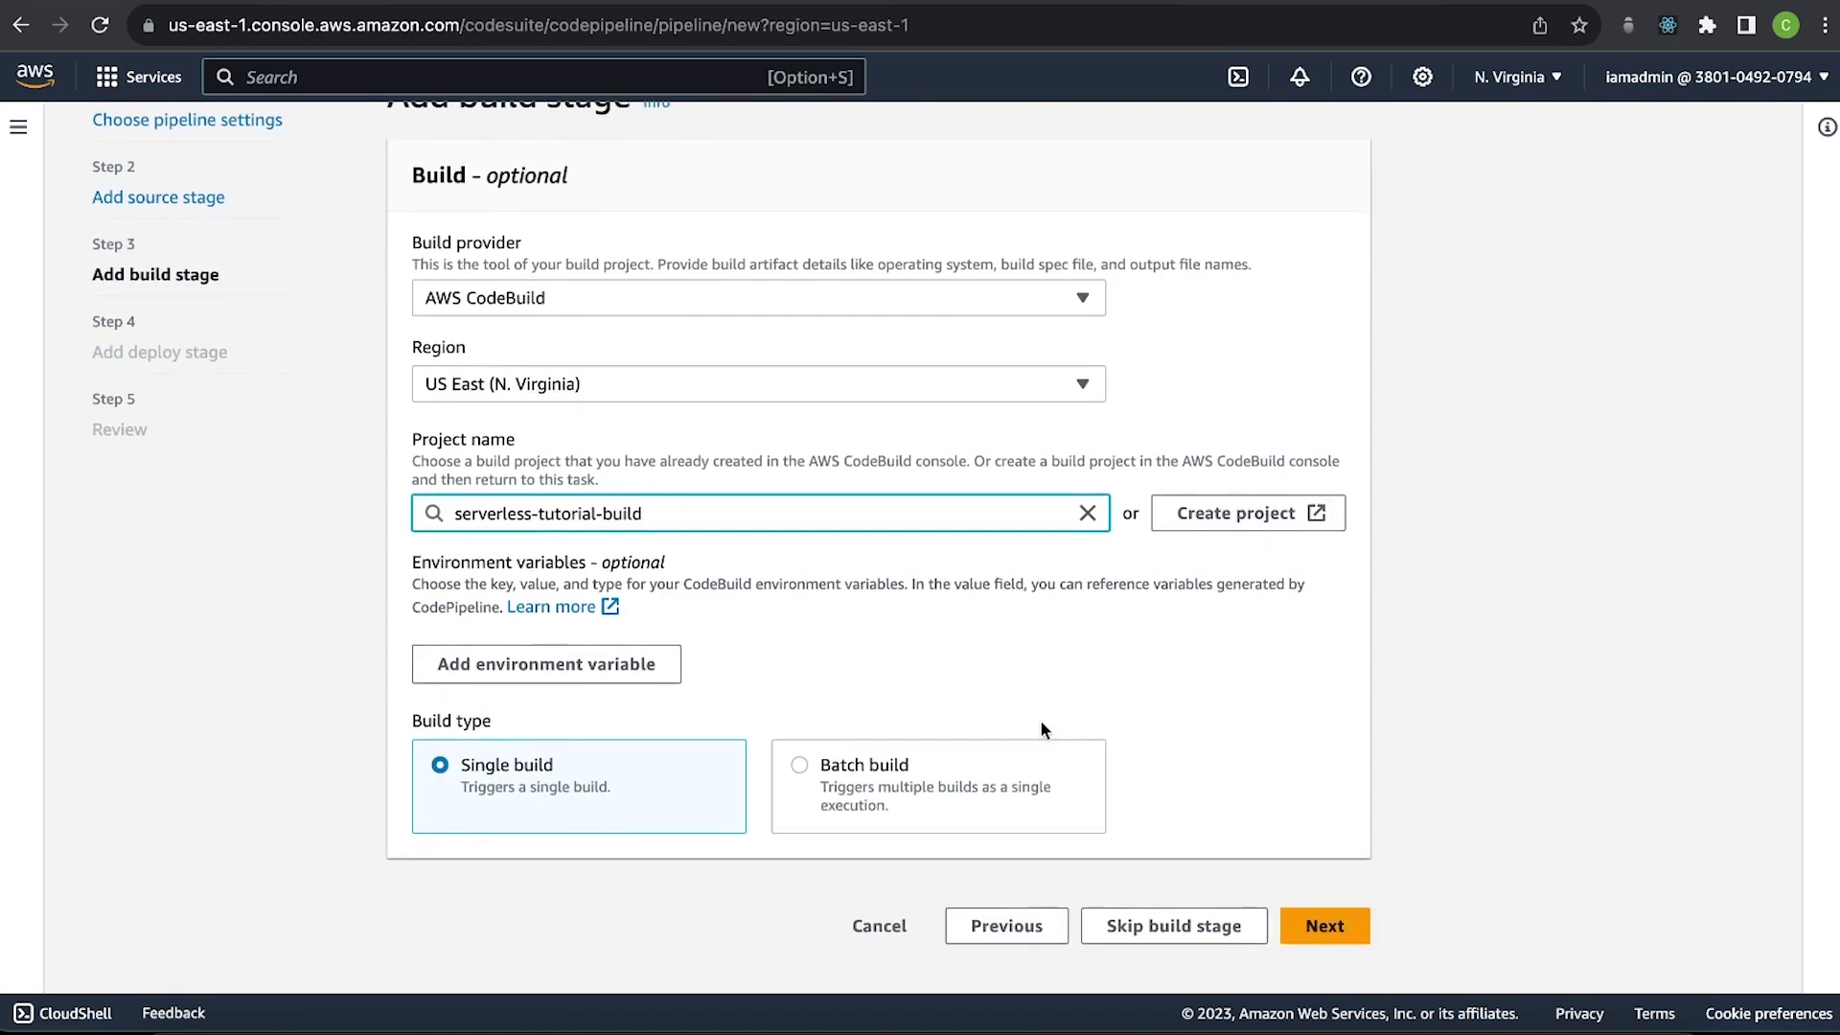
{"action": "left_click", "coordinate": [1323, 925]}
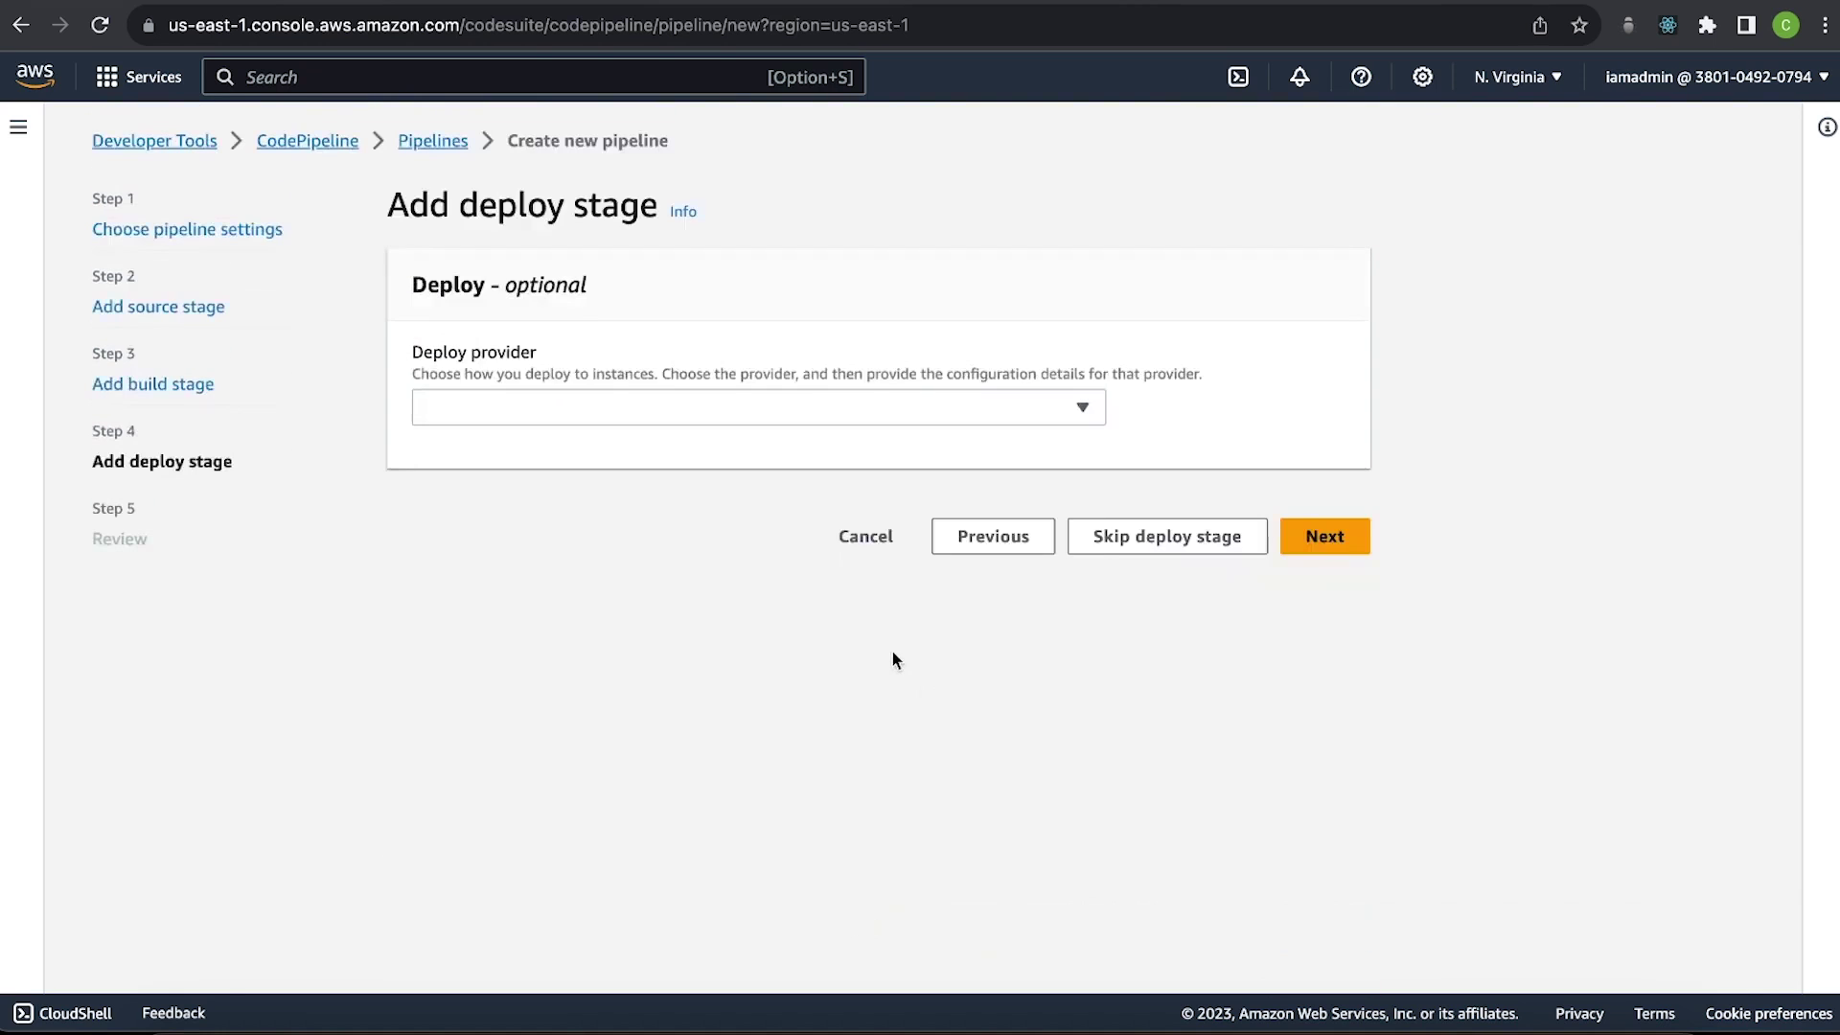
Skip the deploy stage without choosing a provider and create the pipeline.
{"action": "left_click", "coordinate": [676, 408]}
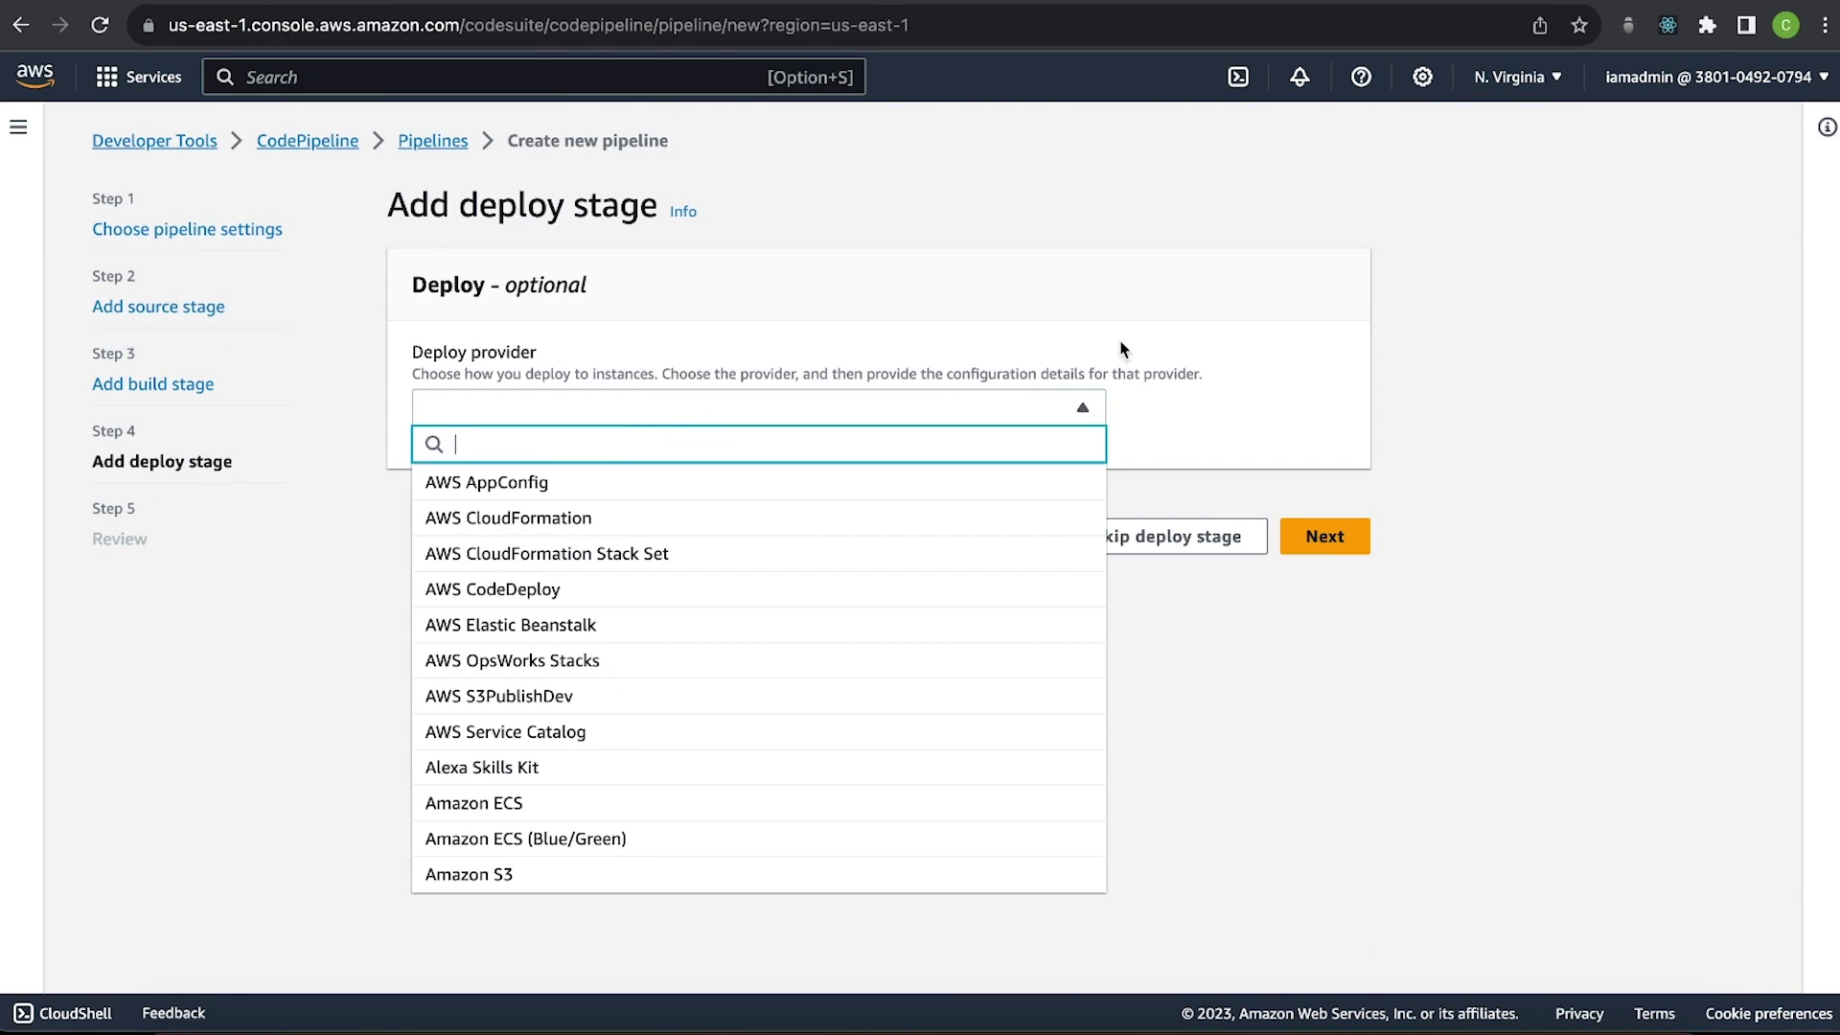
{"action": "left_click", "coordinate": [1188, 368]}
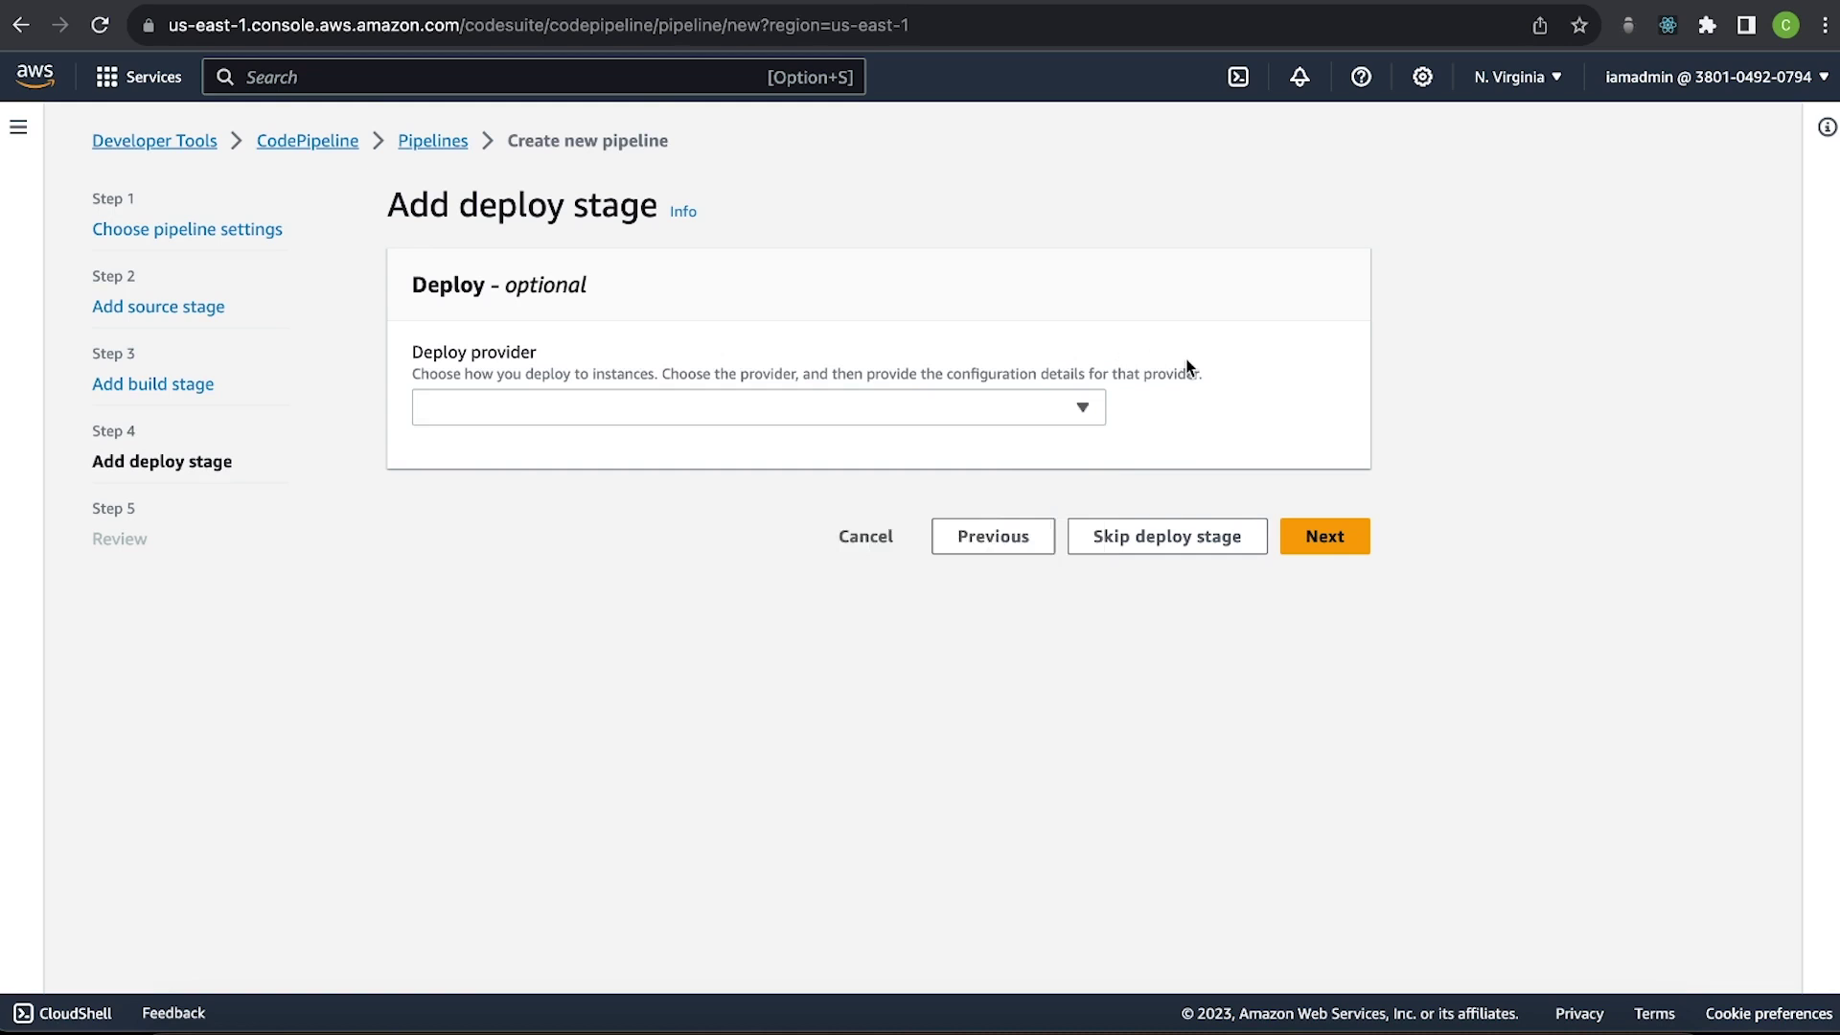
{"action": "left_click", "coordinate": [1159, 540]}
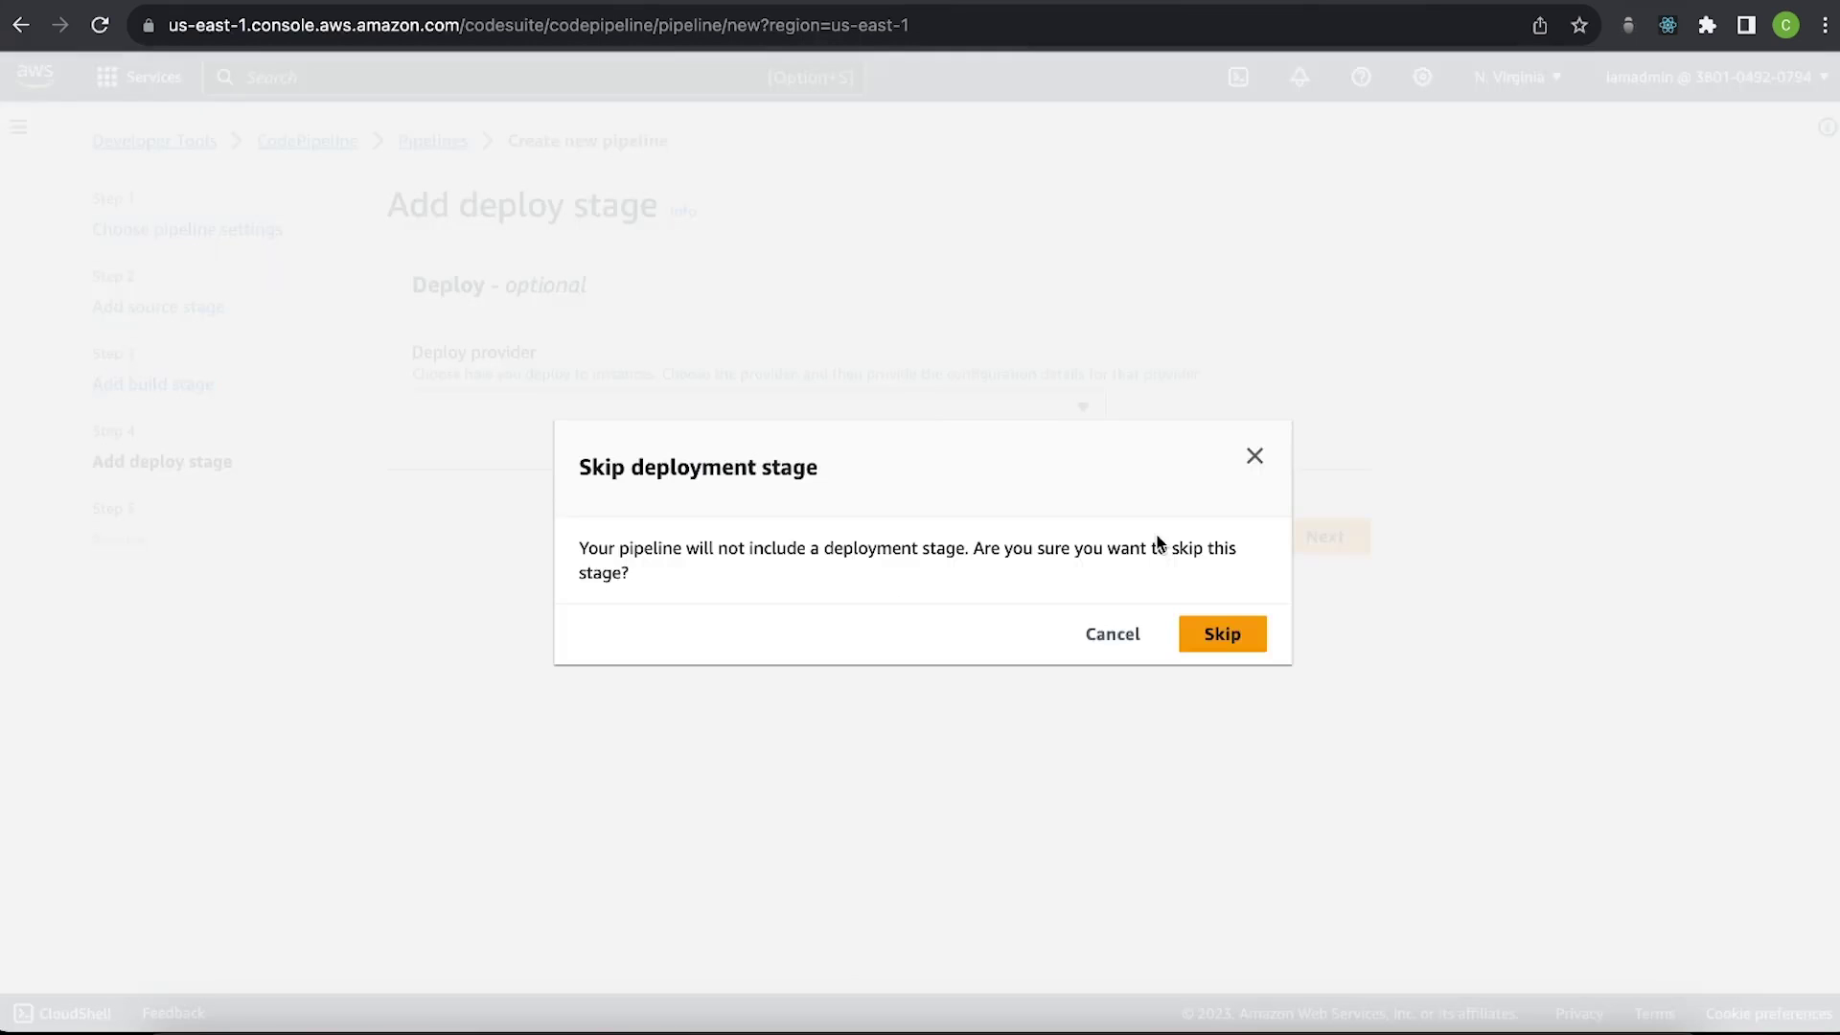
{"action": "left_click", "coordinate": [1256, 629]}
{"action": "scroll", "coordinate": [573, 621], "scroll_direction": "down", "scroll_amount": 1}
{"action": "scroll", "coordinate": [573, 621], "scroll_direction": "down", "scroll_amount": 10}
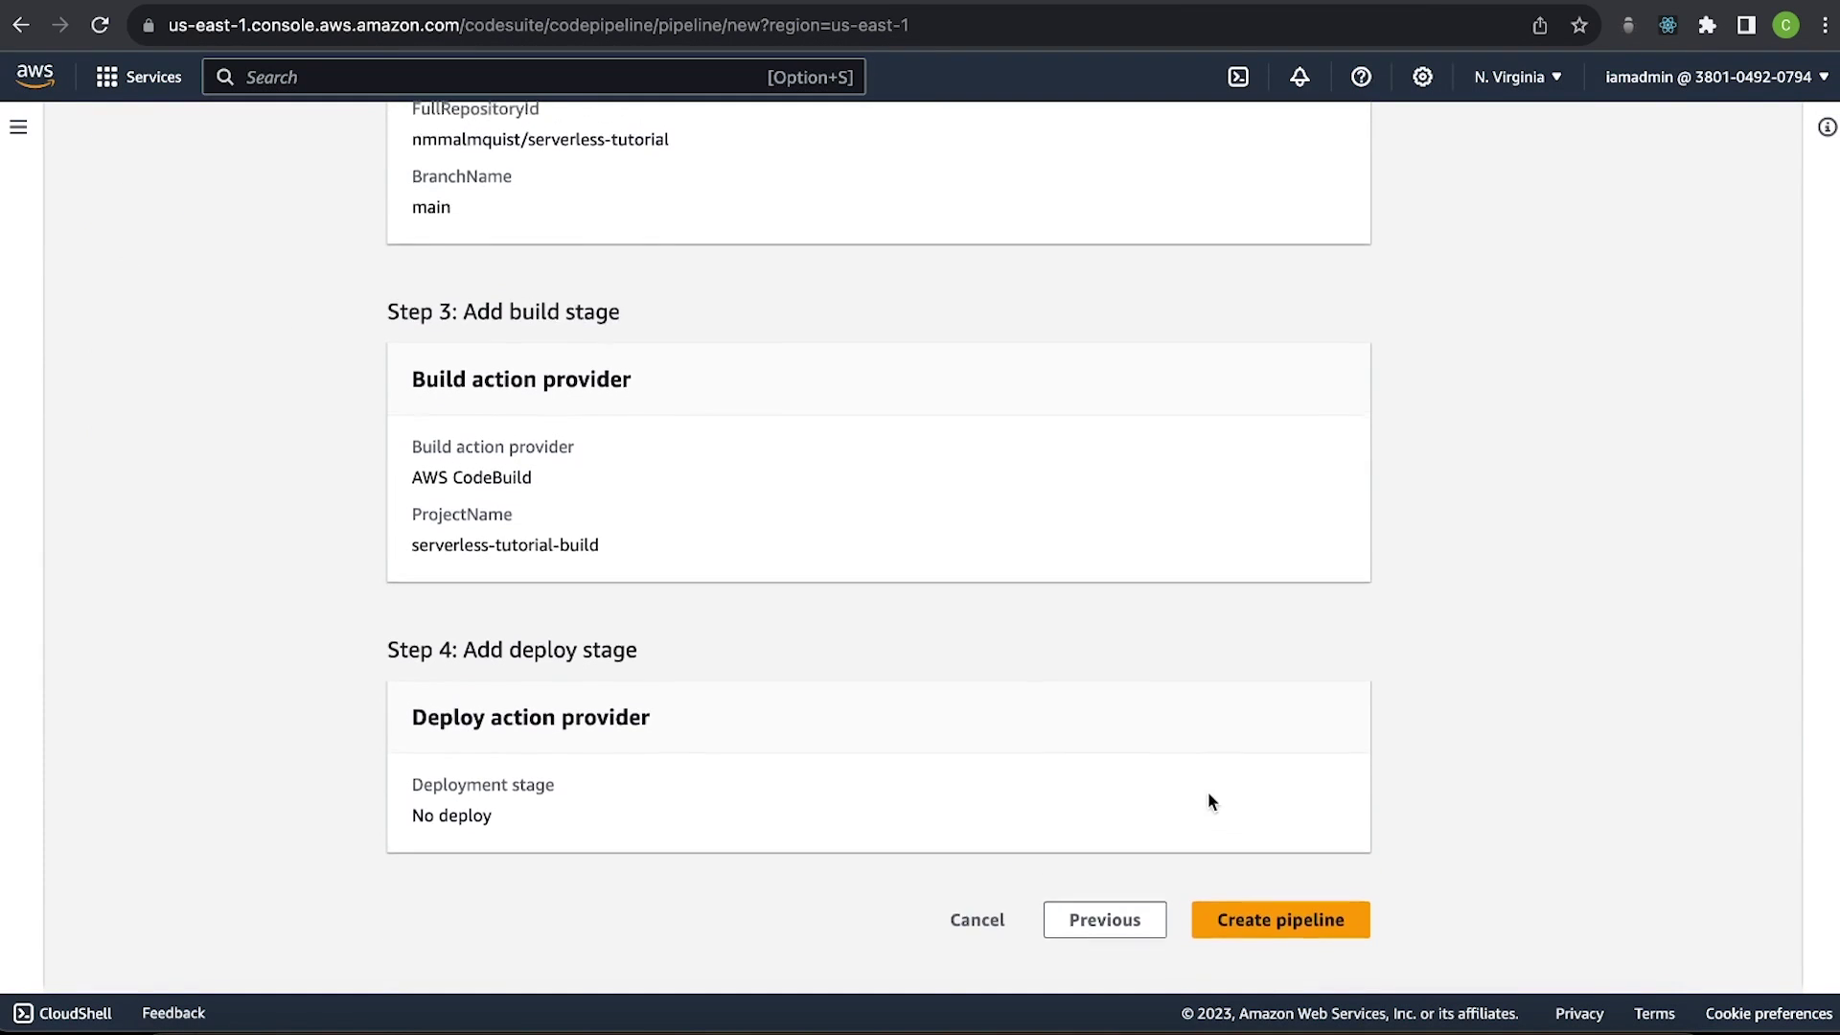
{"action": "left_click", "coordinate": [1277, 928]}
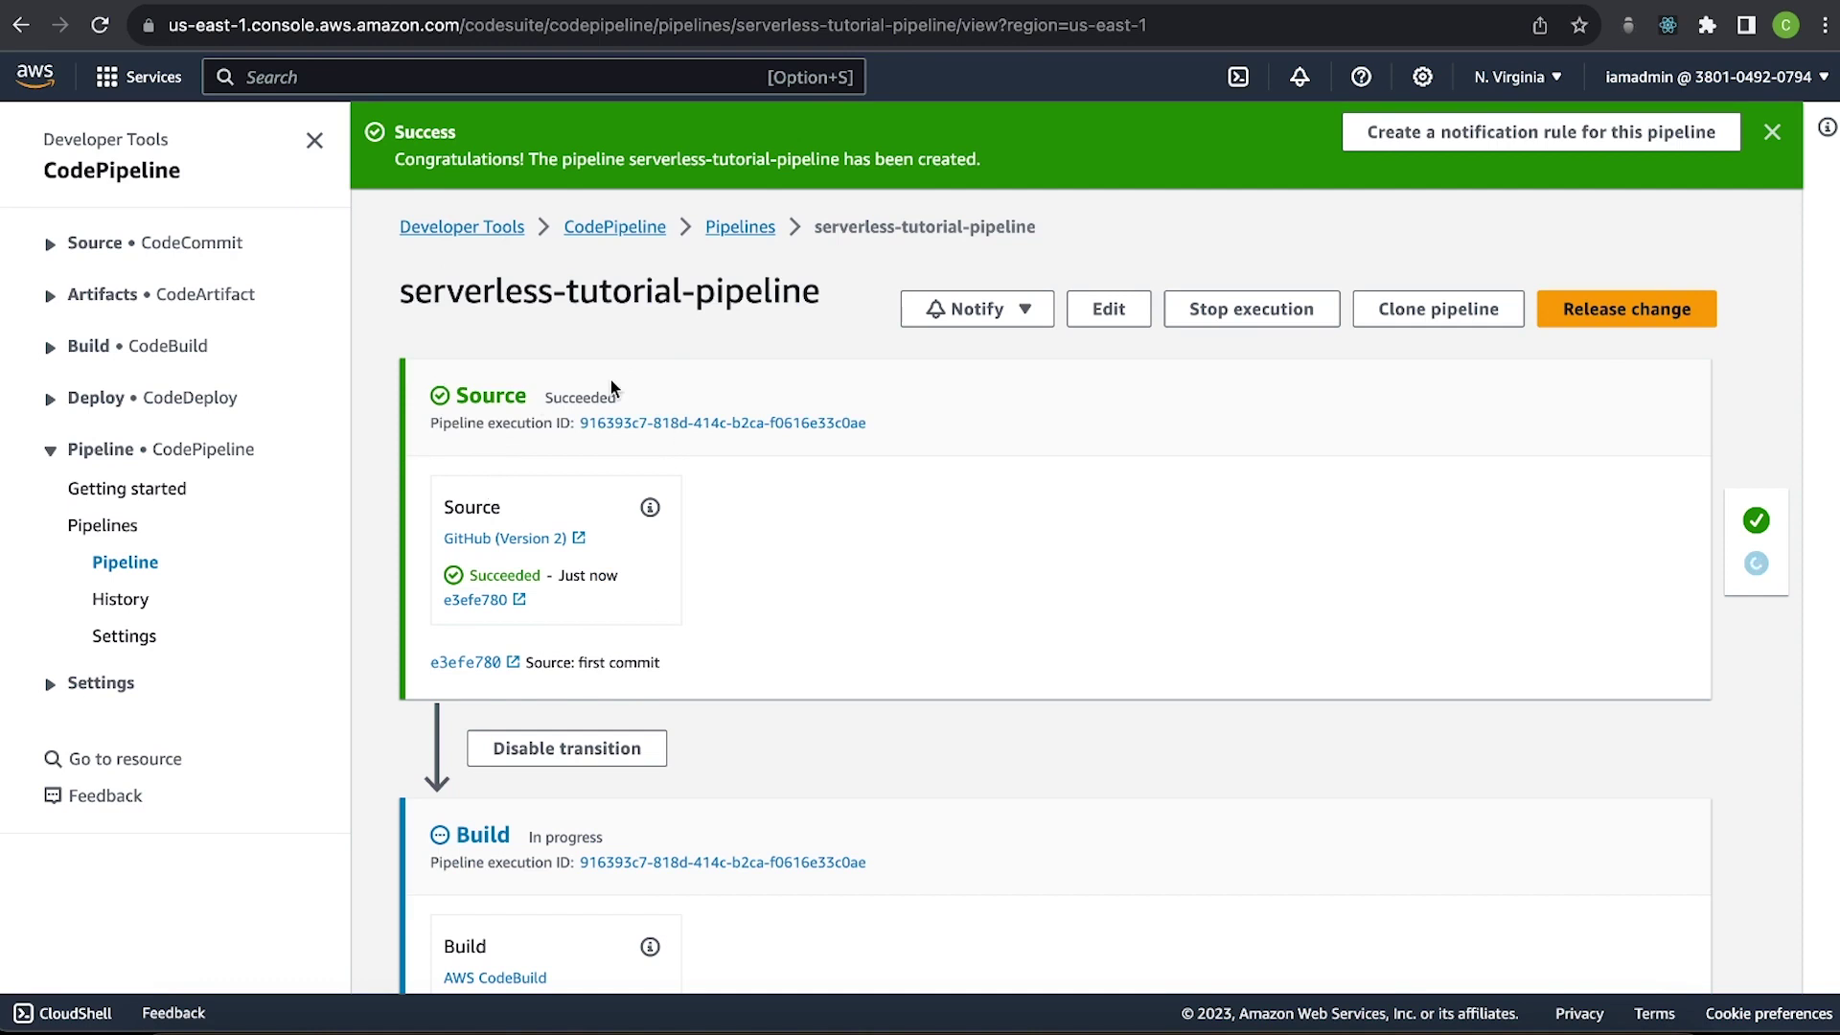
Open the logs of the pipeline's build stage and examine the message in the last log line.
{"action": "scroll", "coordinate": [651, 732], "scroll_direction": "down", "scroll_amount": 2}
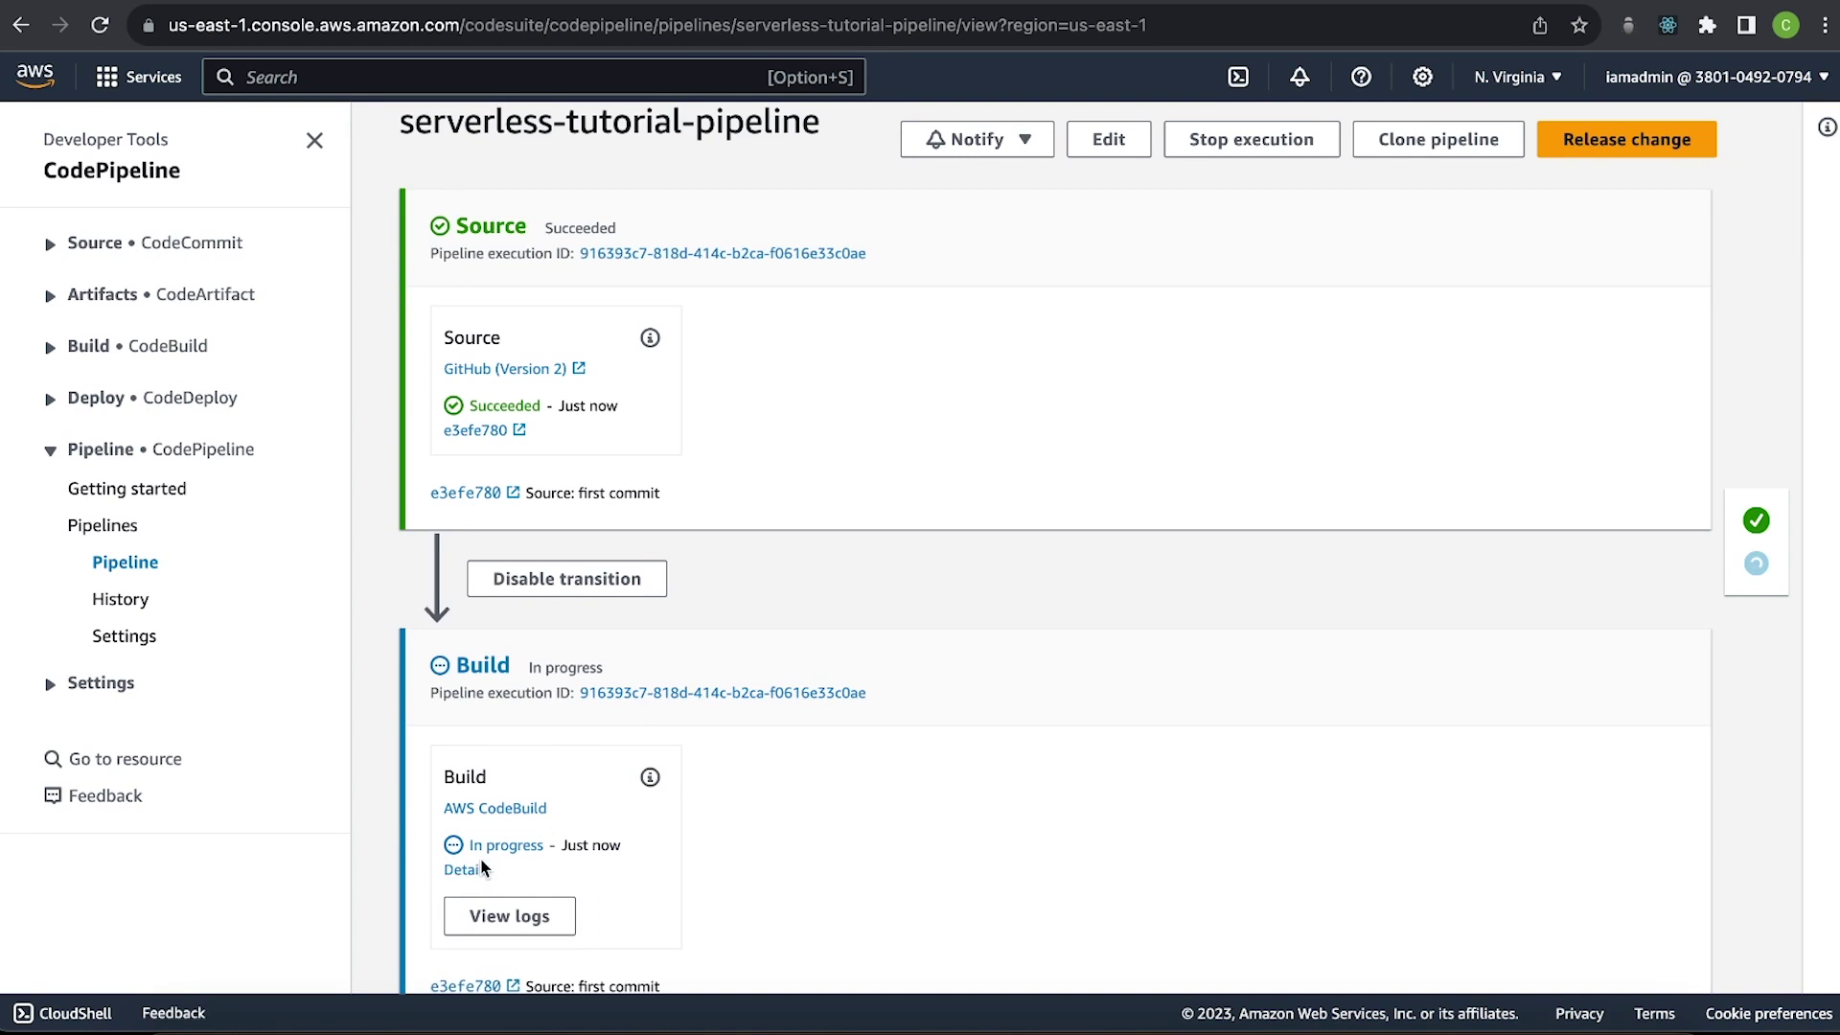
{"action": "left_click", "coordinate": [499, 912]}
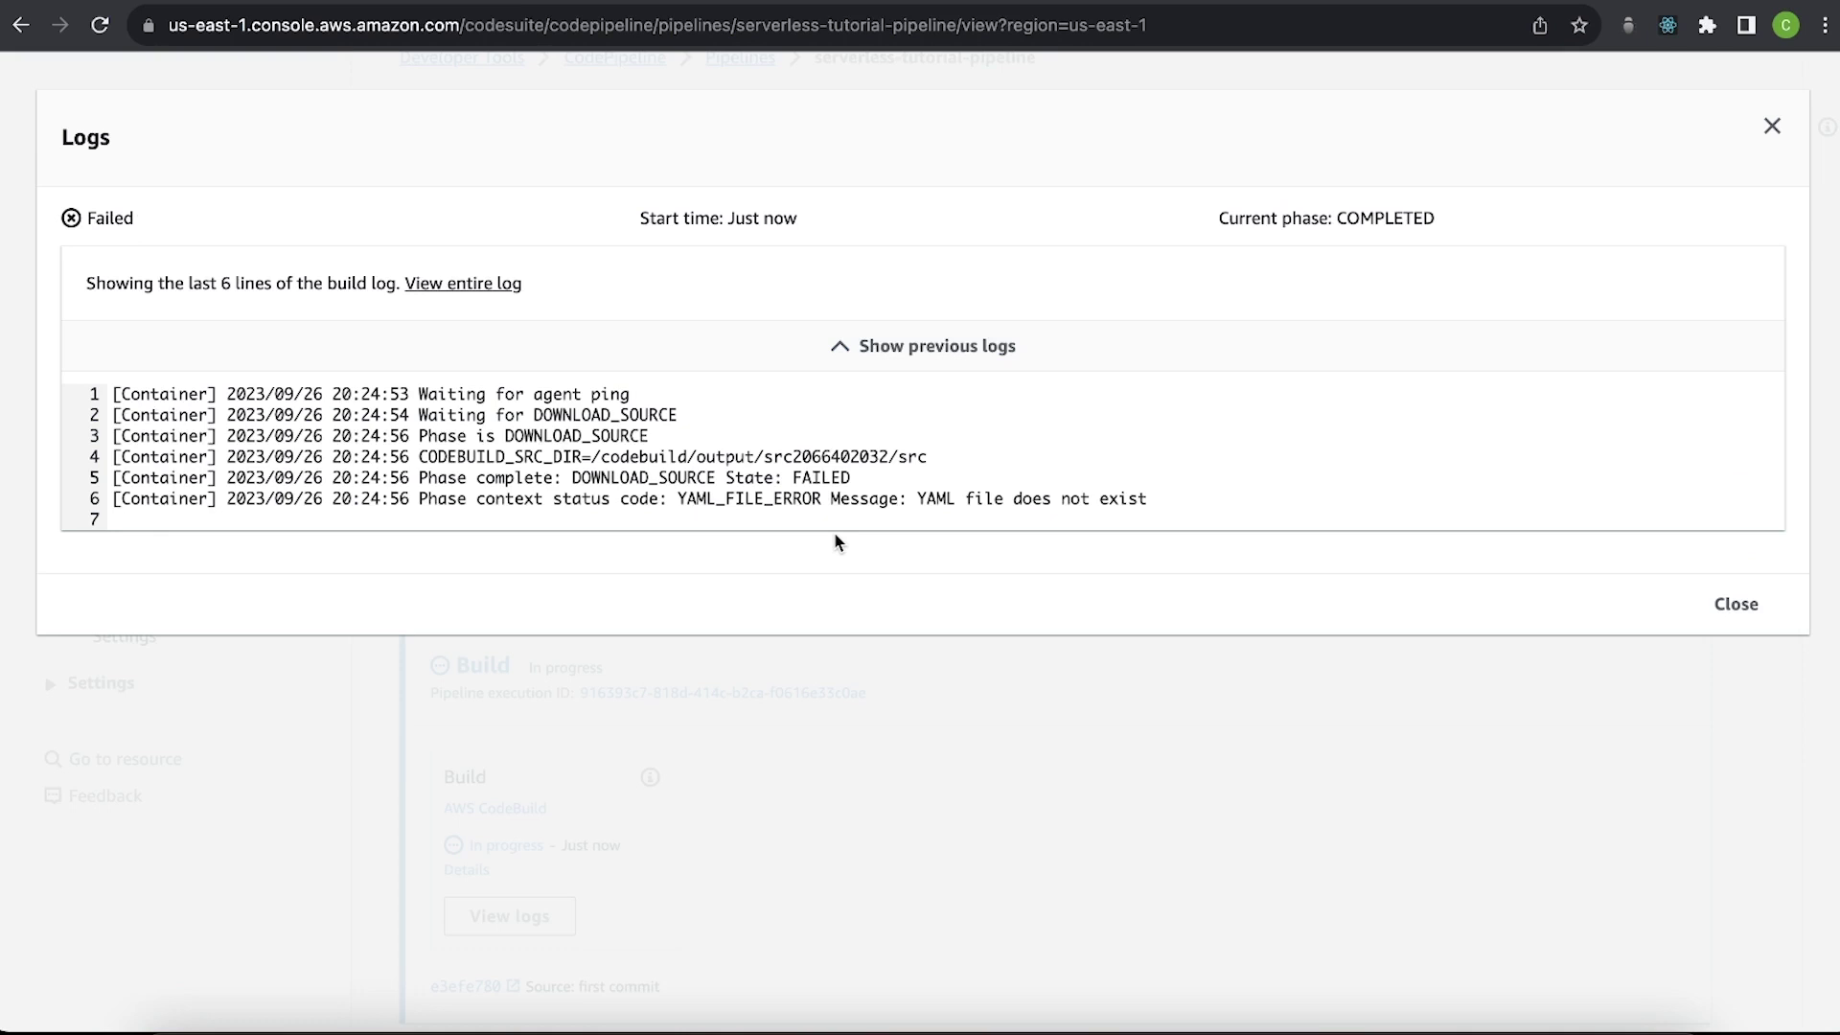
{"action": "left_click_drag", "start_coordinate": [1148, 498], "coordinate": [908, 502]}
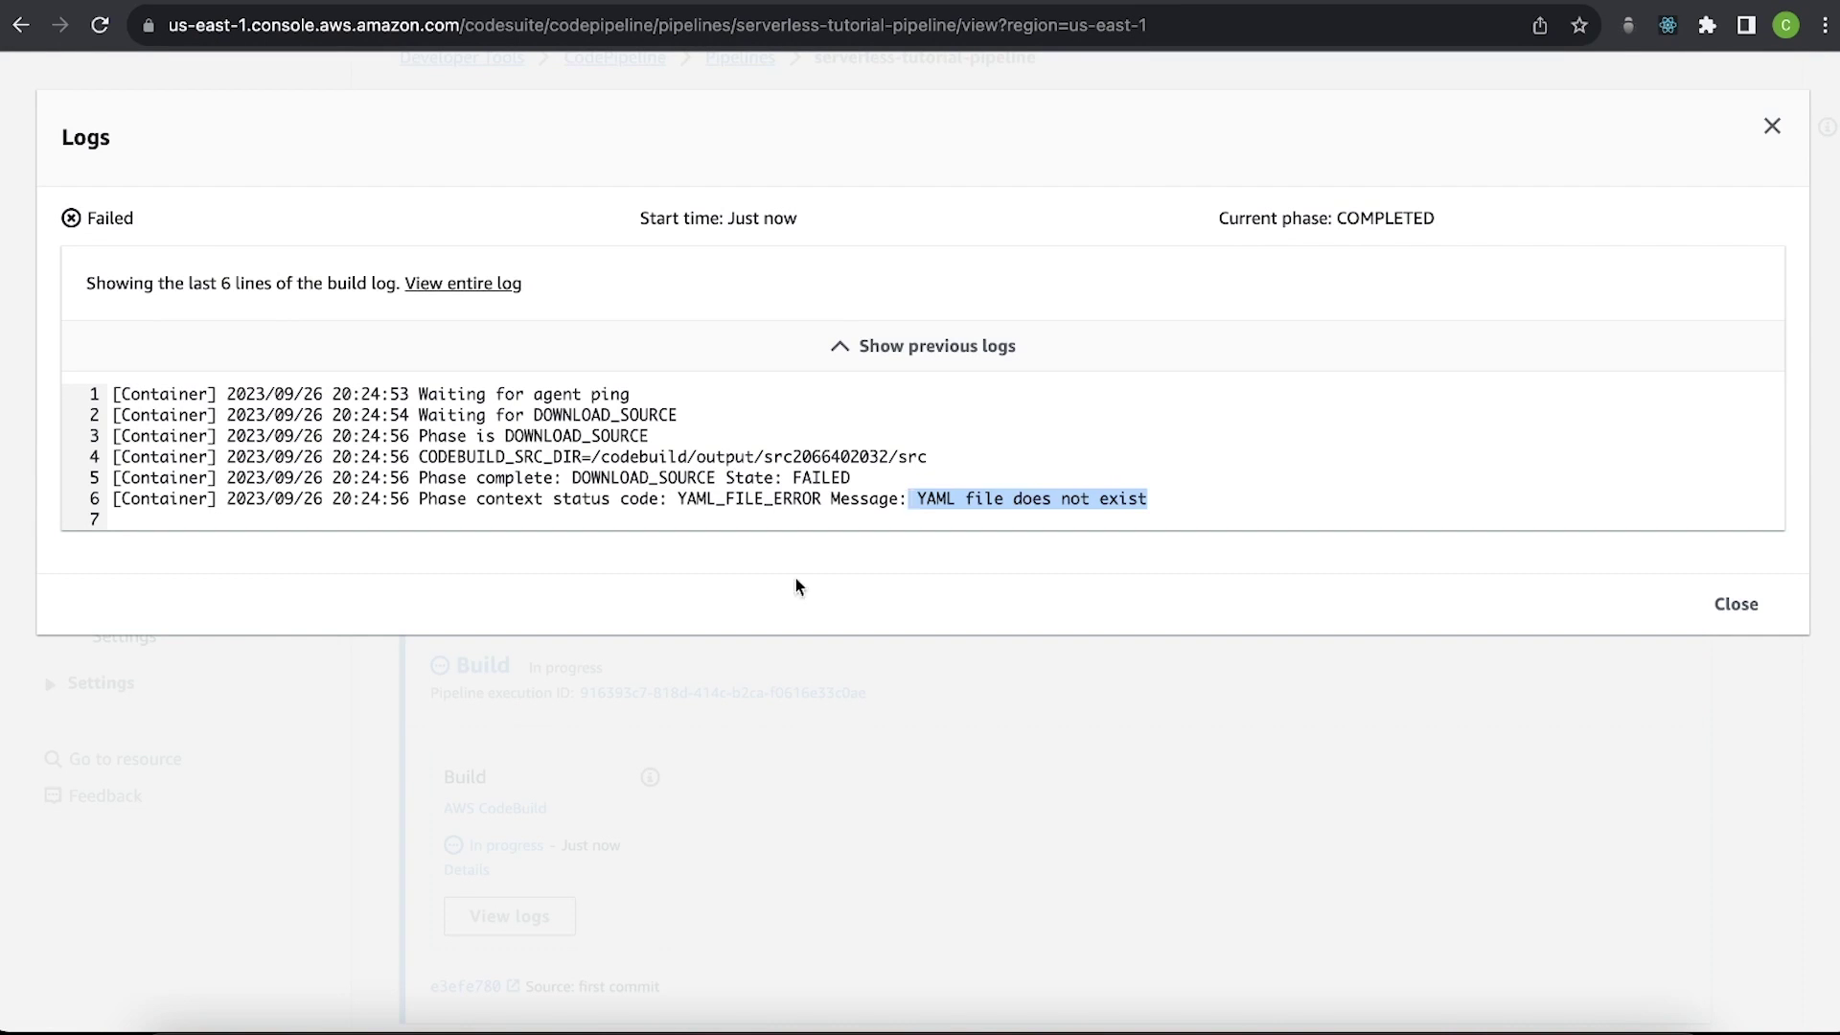
Switch to Visual Studio Code and create a new file named buildspec.yml in the project root.
{"action": "left_click", "coordinate": [349, 1020]}
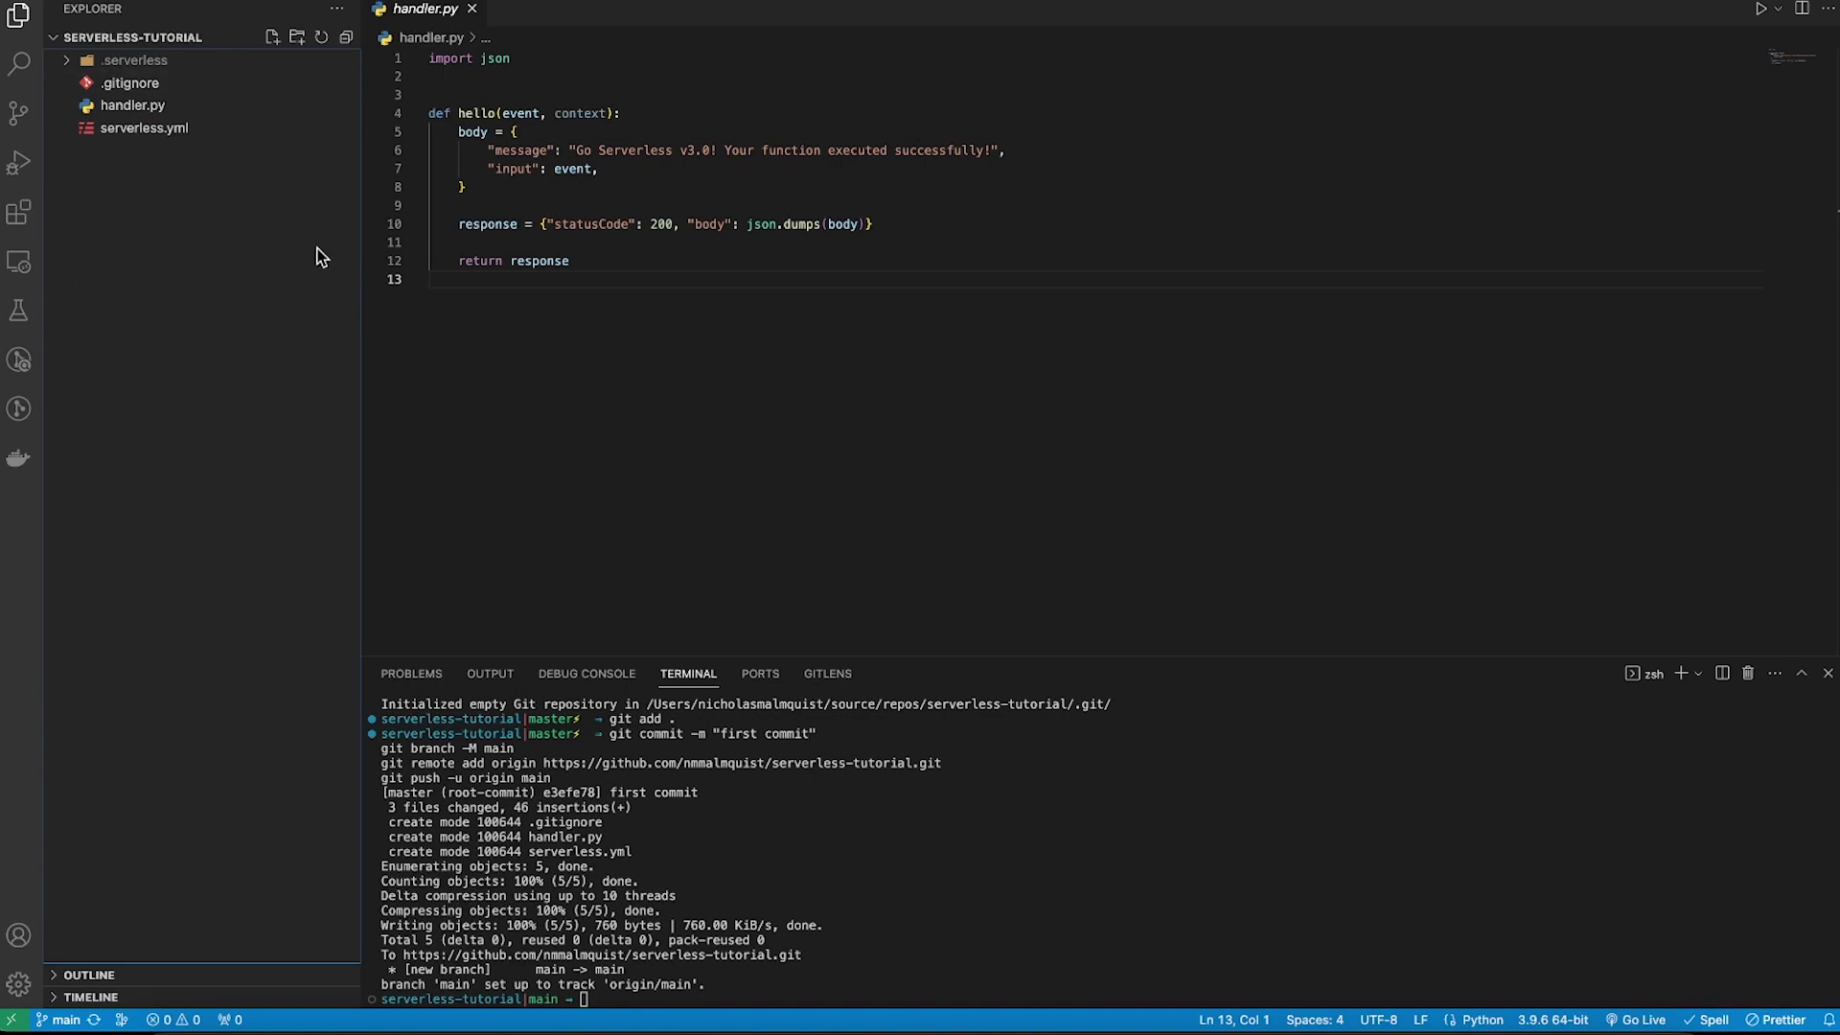
{"action": "left_click", "coordinate": [272, 39]}
{"action": "type", "text": "buil"}
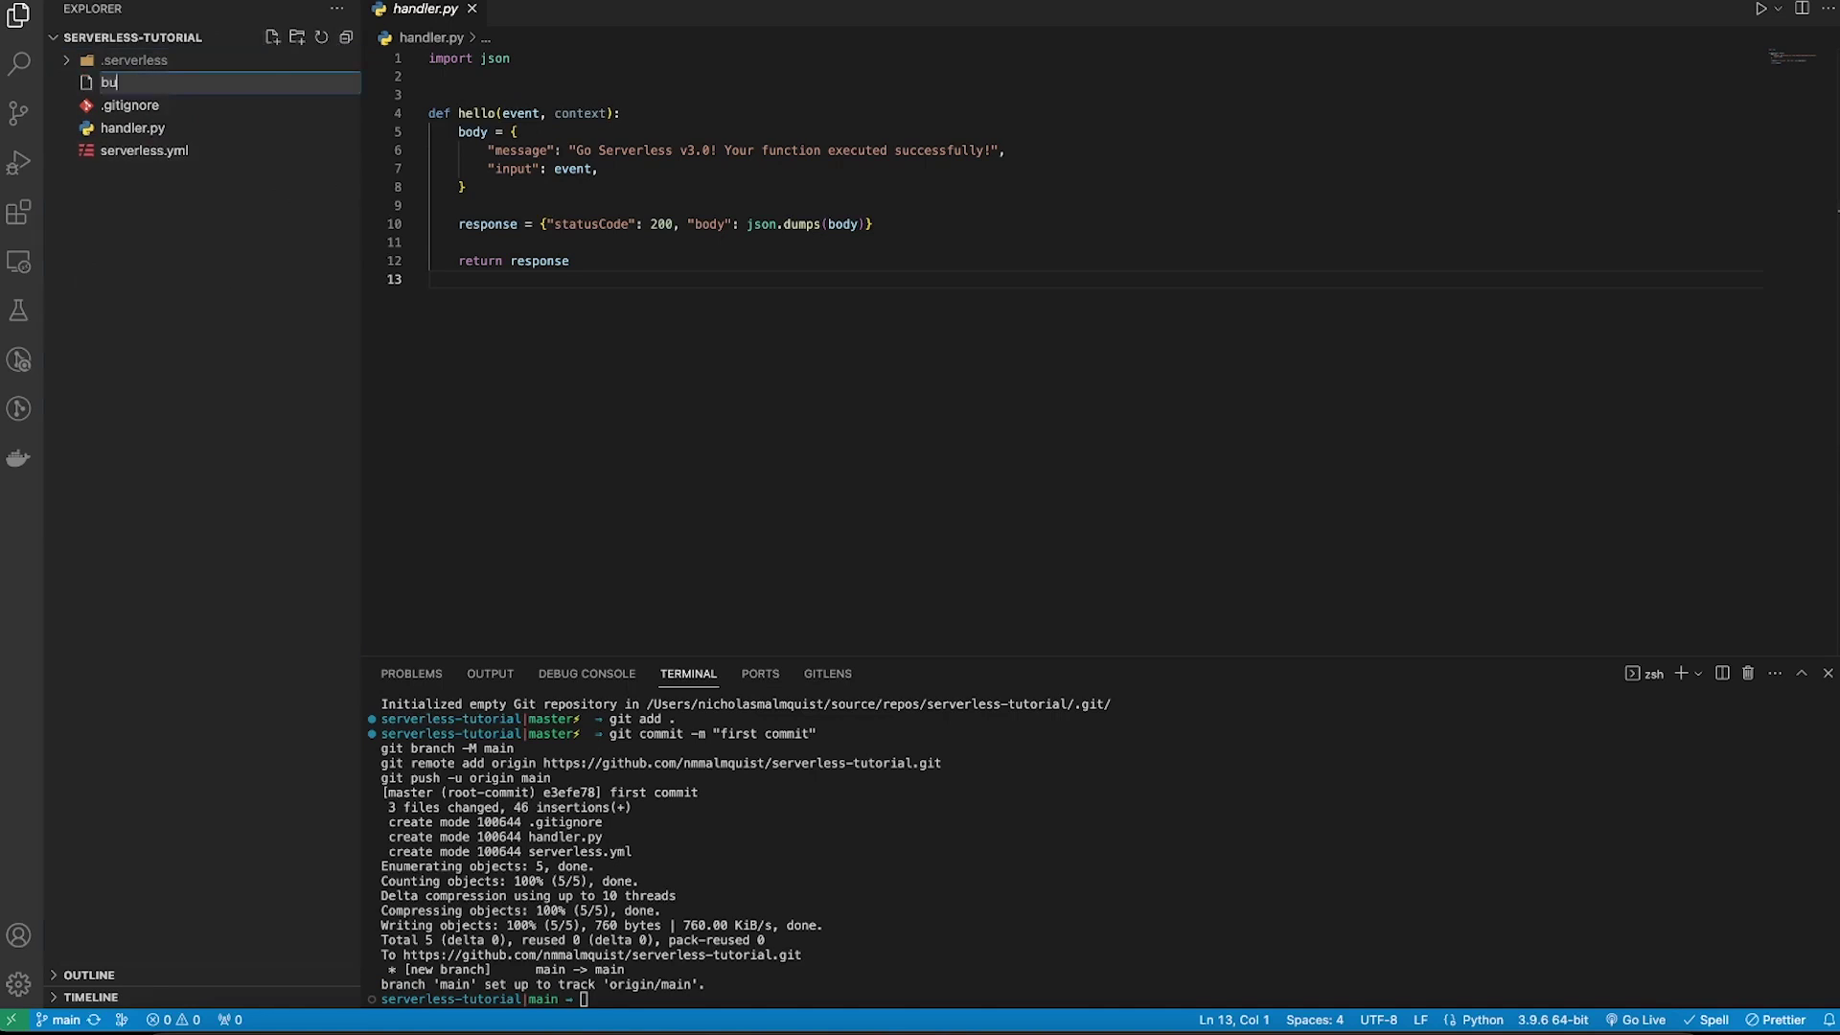
{"action": "type", "text": "dspec.yml"}
{"action": "key", "text": "Return"}
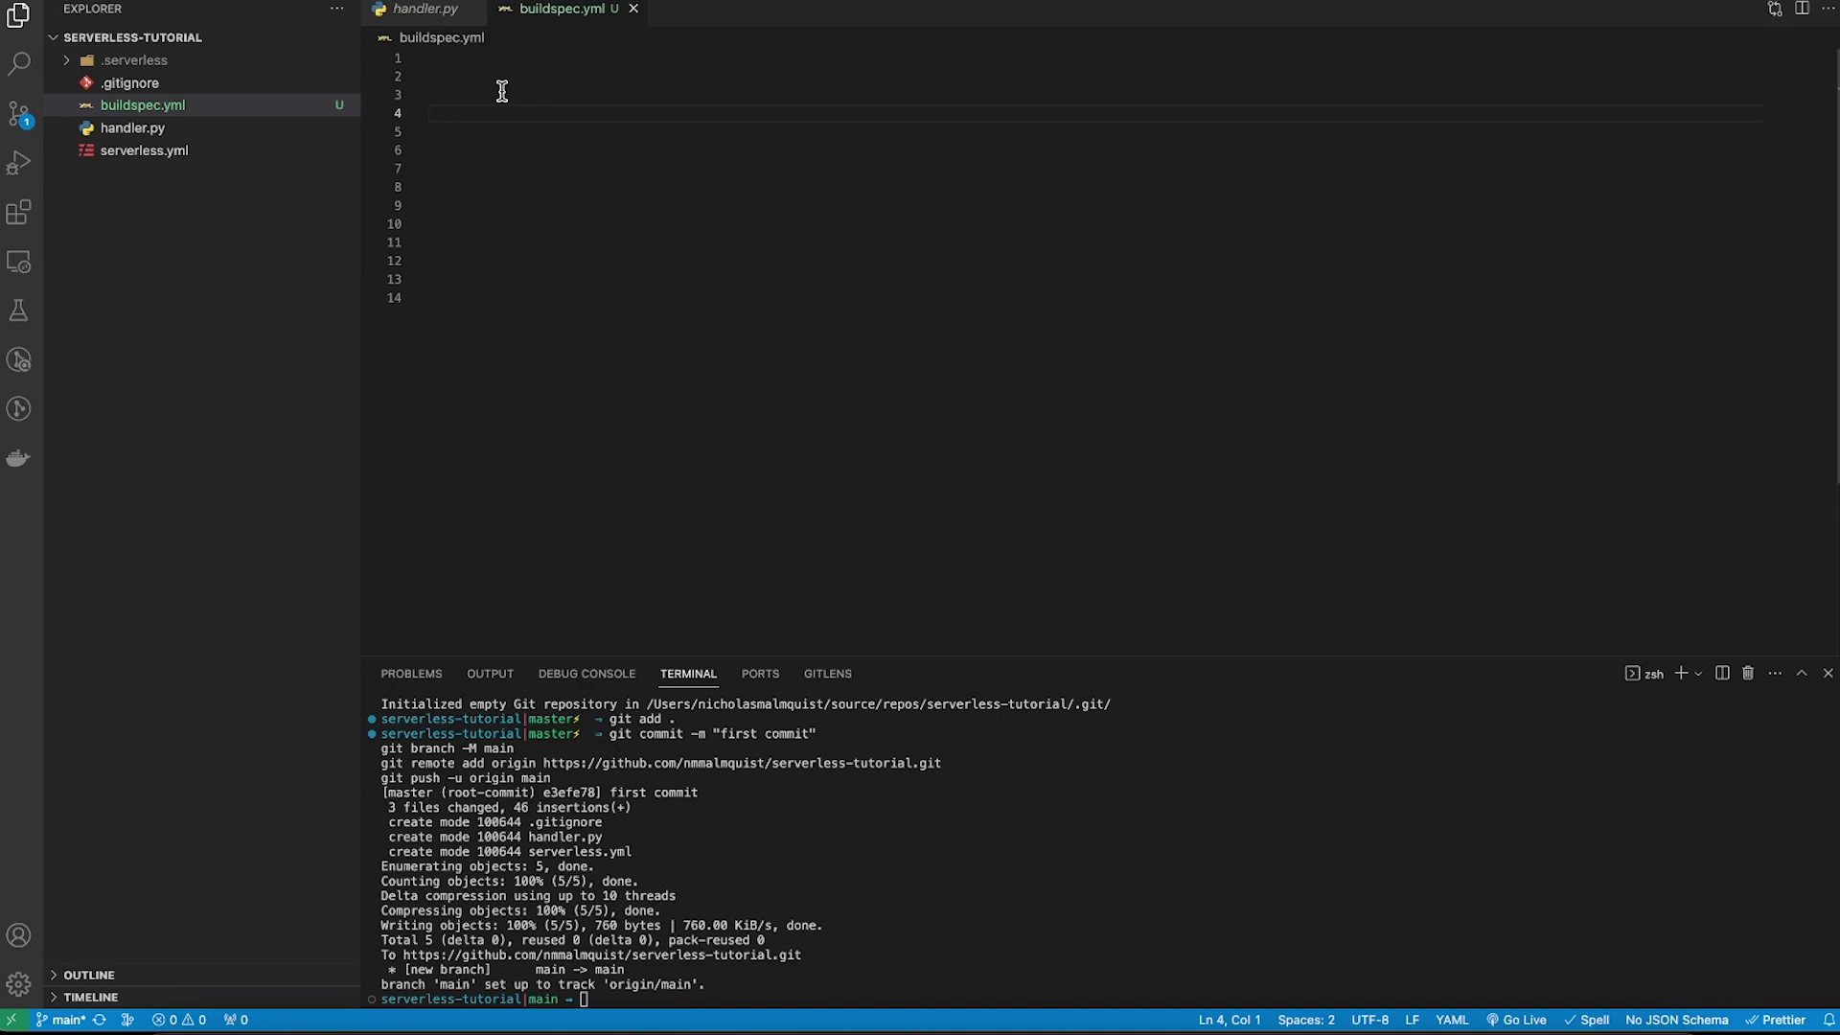
Write version: 0.2 in buildspec.yml and a phases block whose install phase has runtime-versions set to python: 3.11.
{"action": "type", "text": "version: 0.2"}
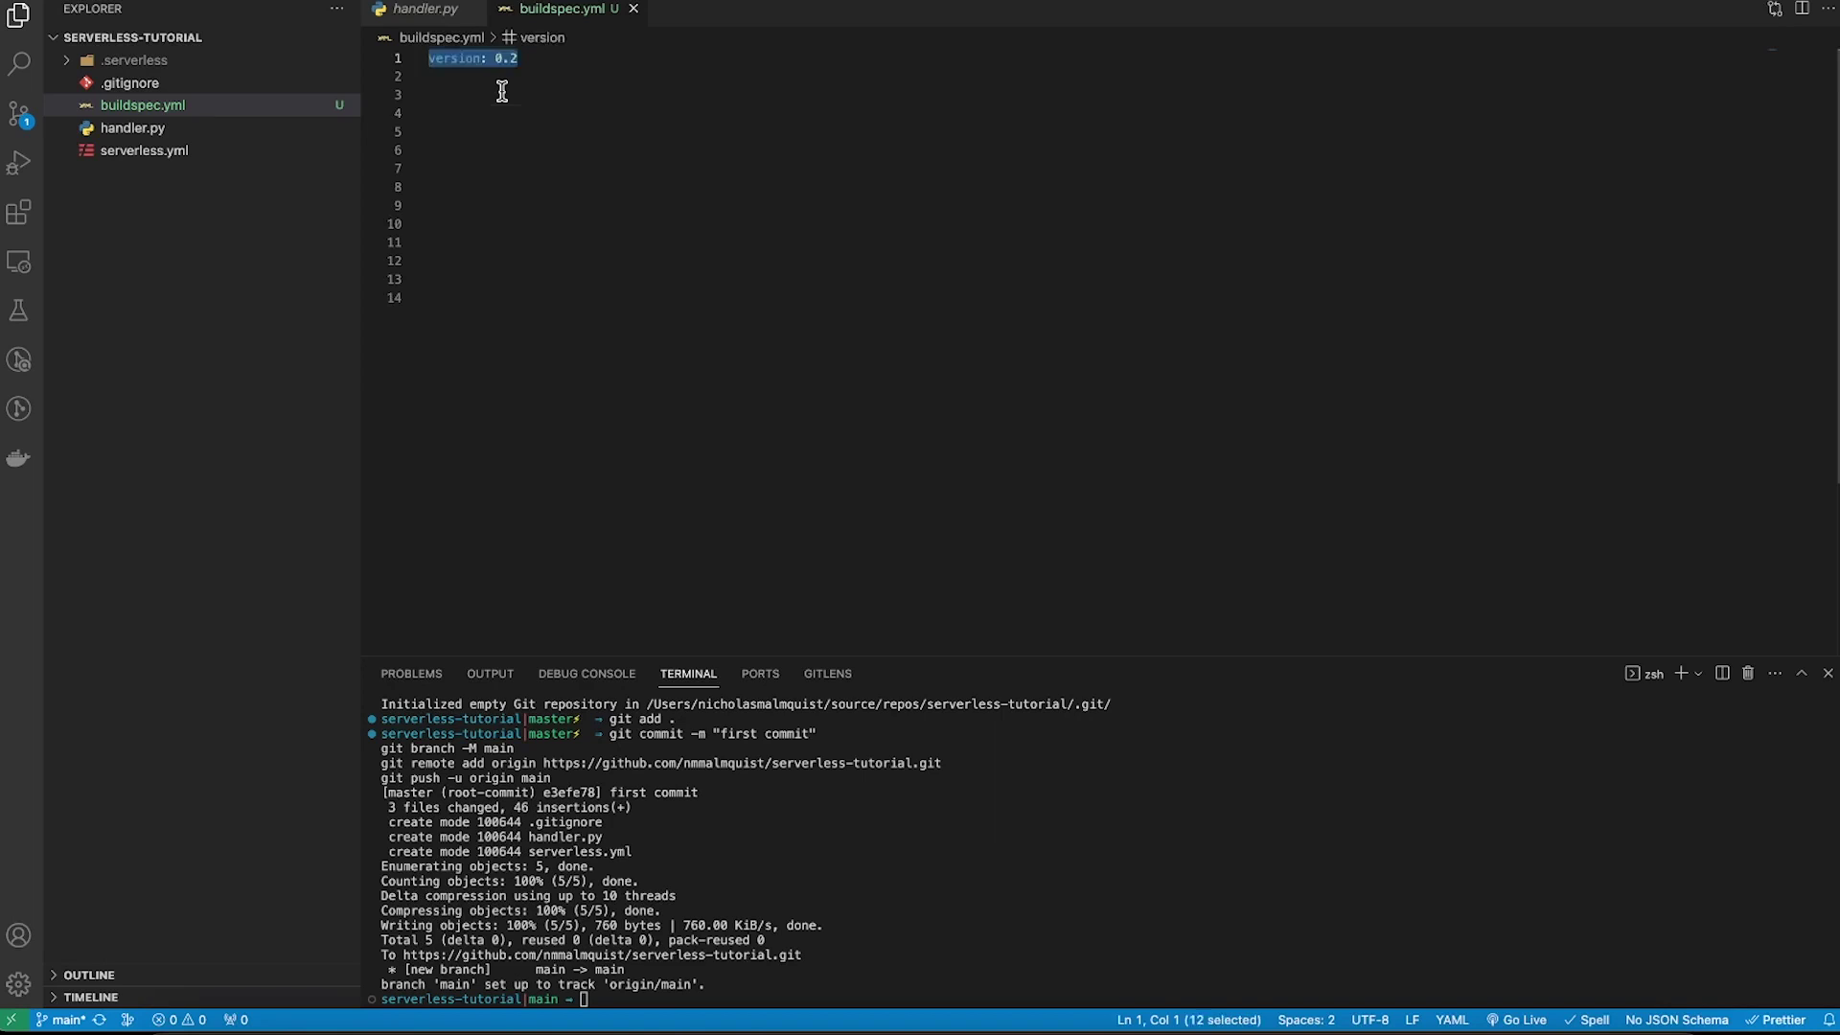
{"action": "left_click", "coordinate": [635, 96]}
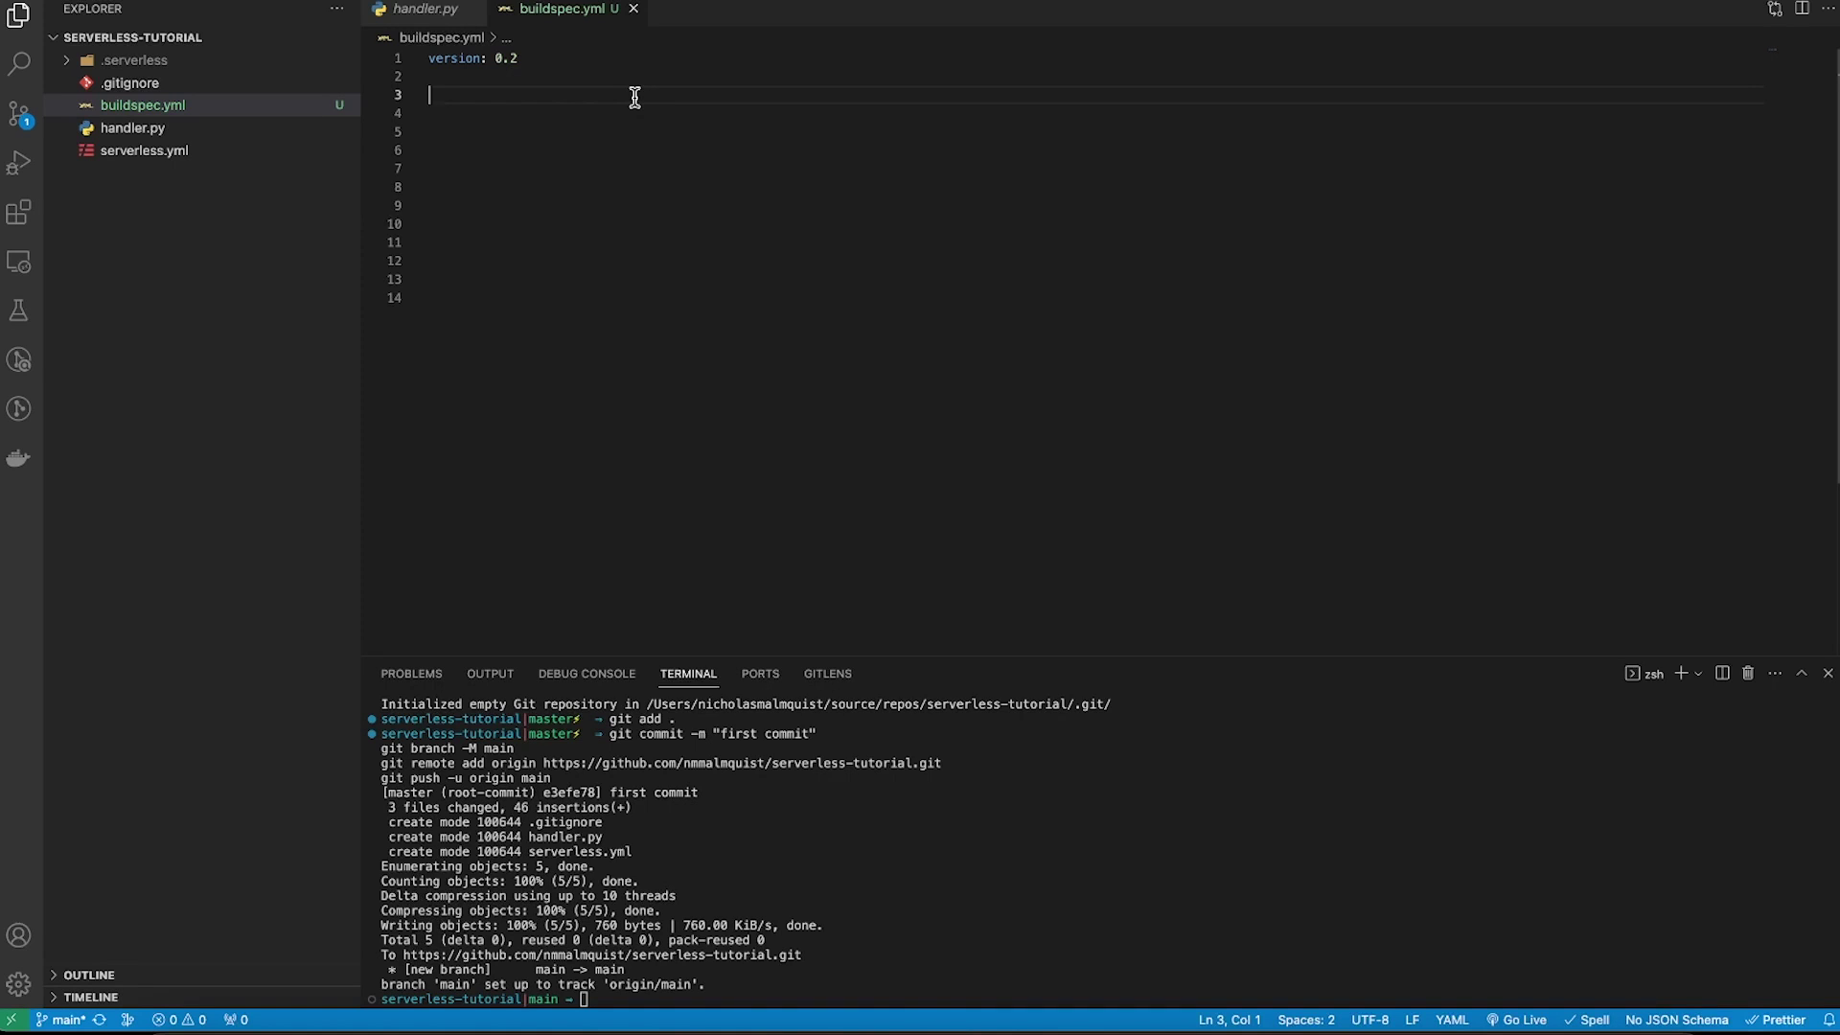
{"action": "type", "text": "phases:"}
{"action": "key", "text": "shift+Home"}
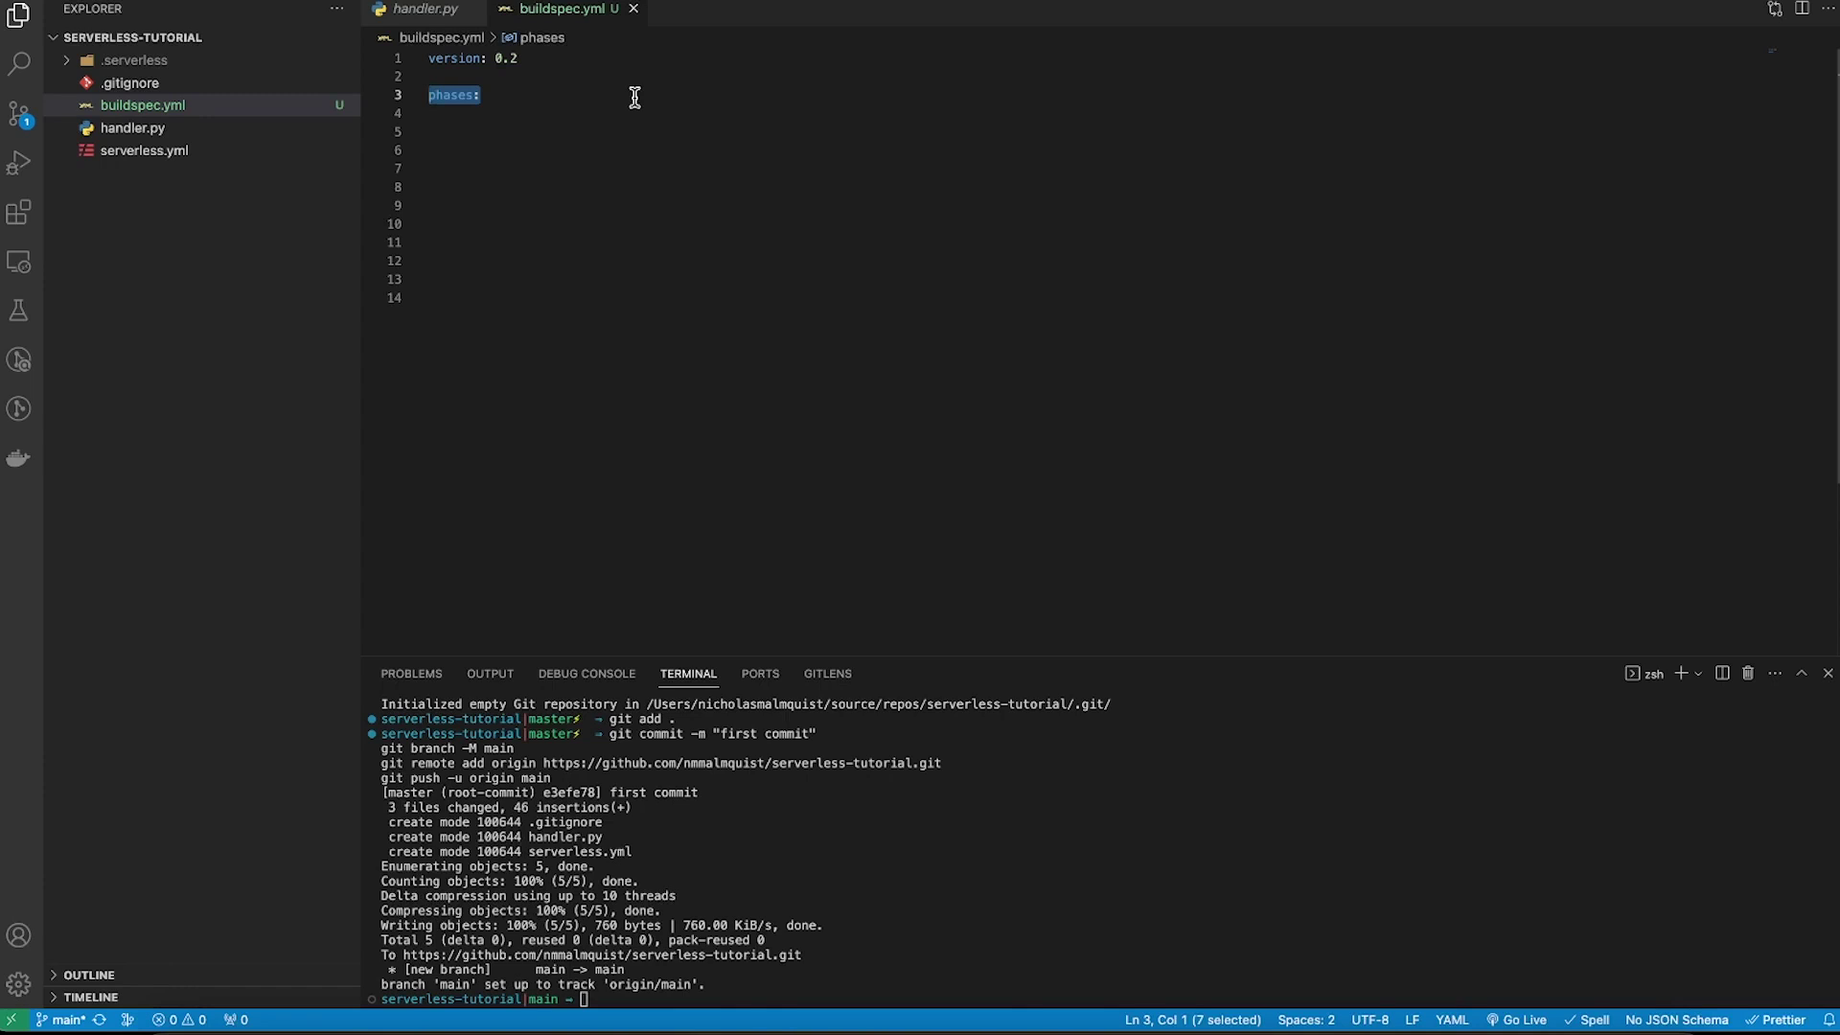
{"action": "key", "text": "super+z"}
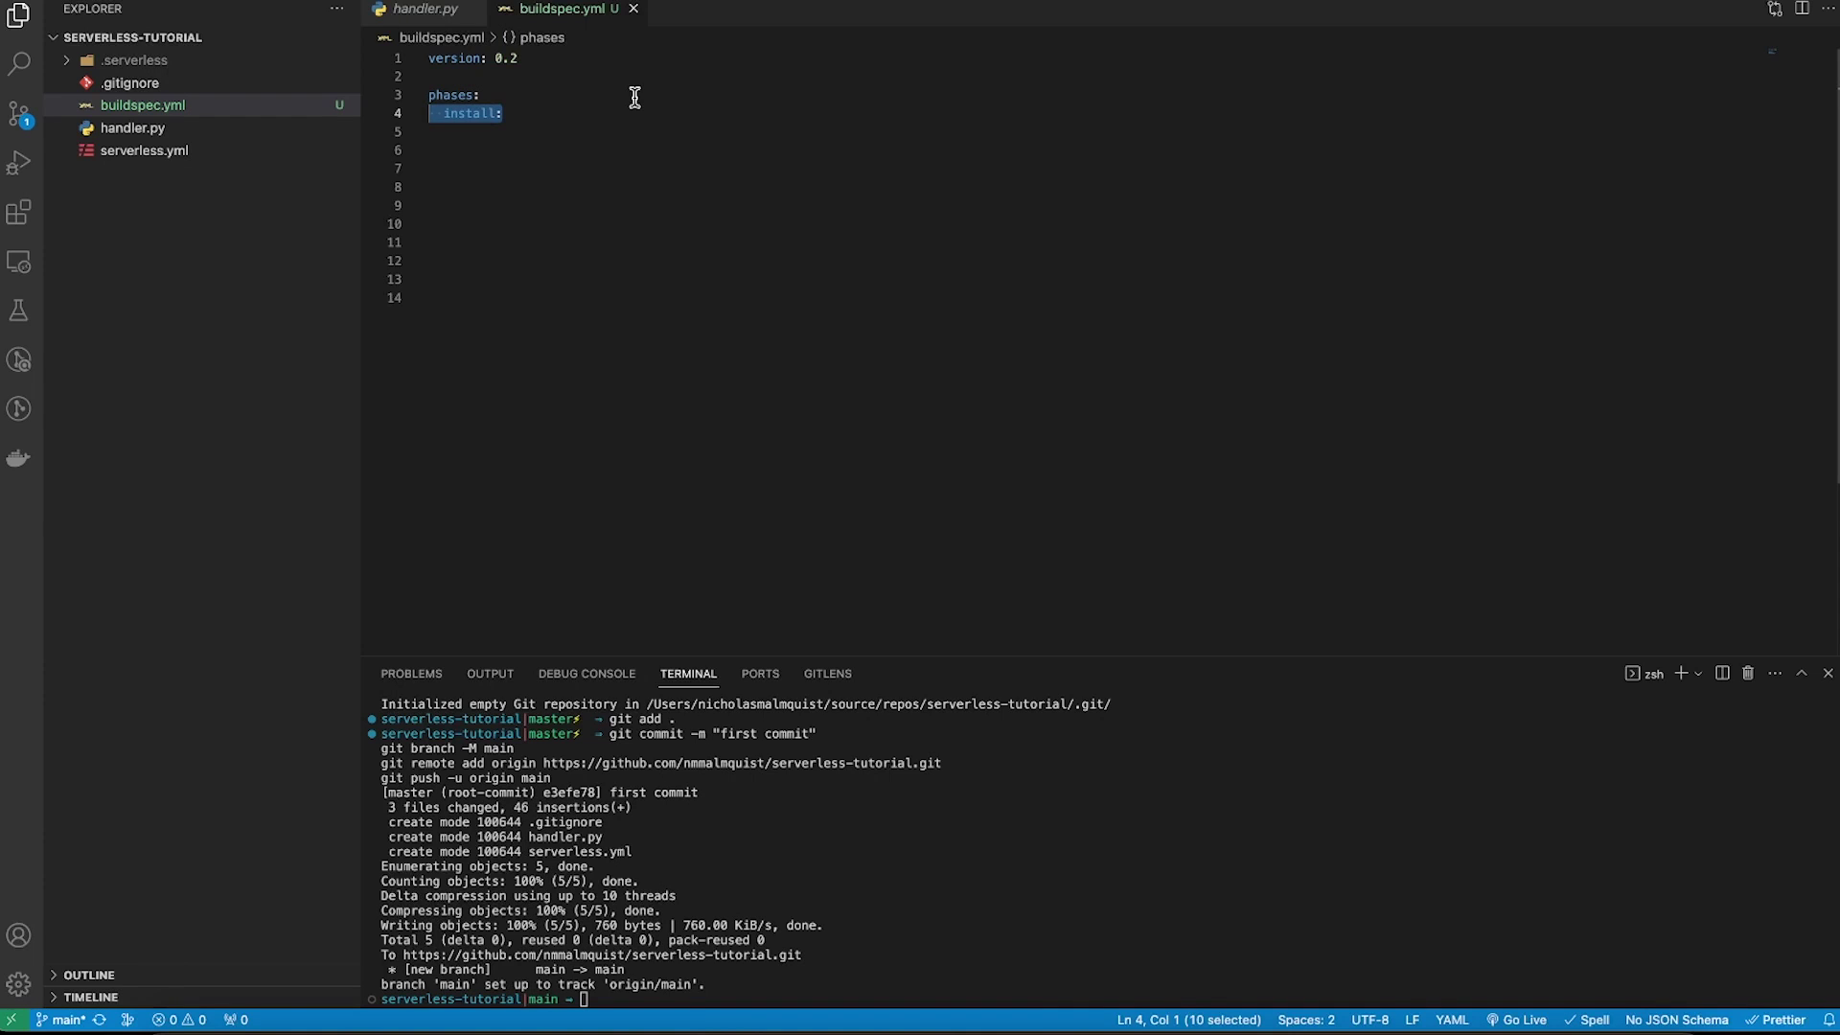
{"action": "key", "text": "super+z"}
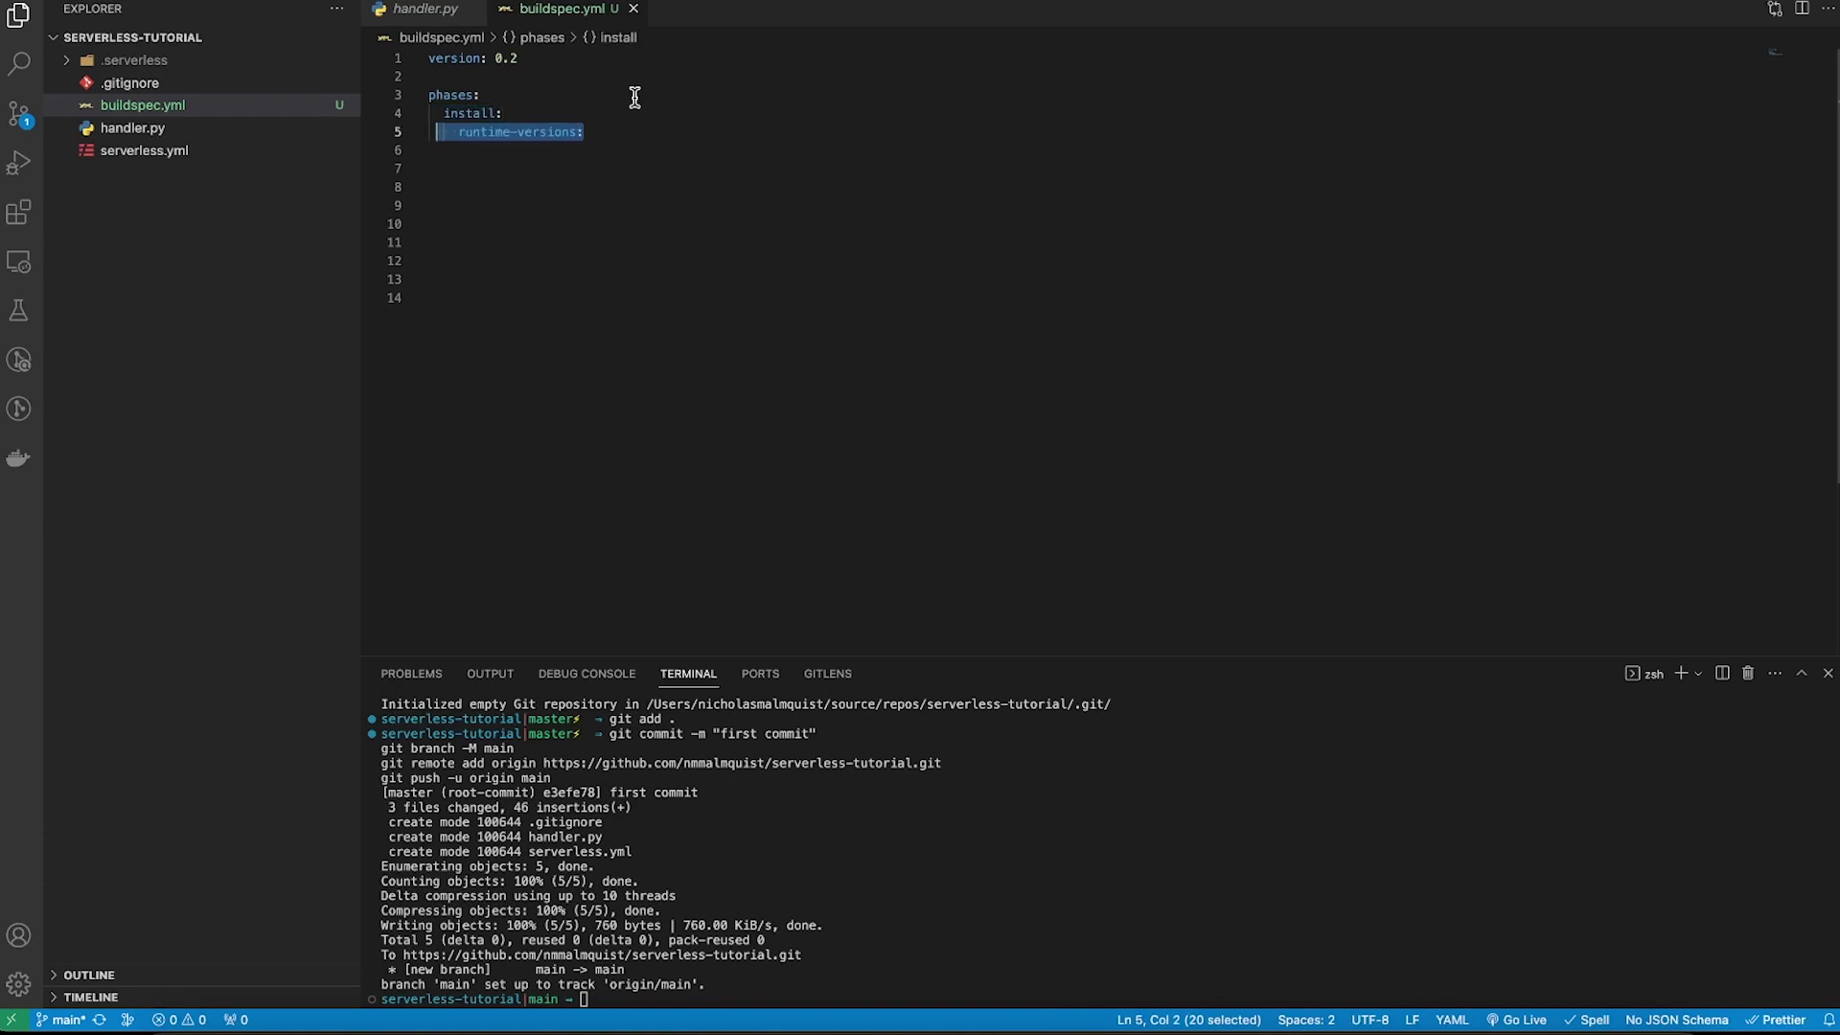
{"action": "key", "text": "super+z"}
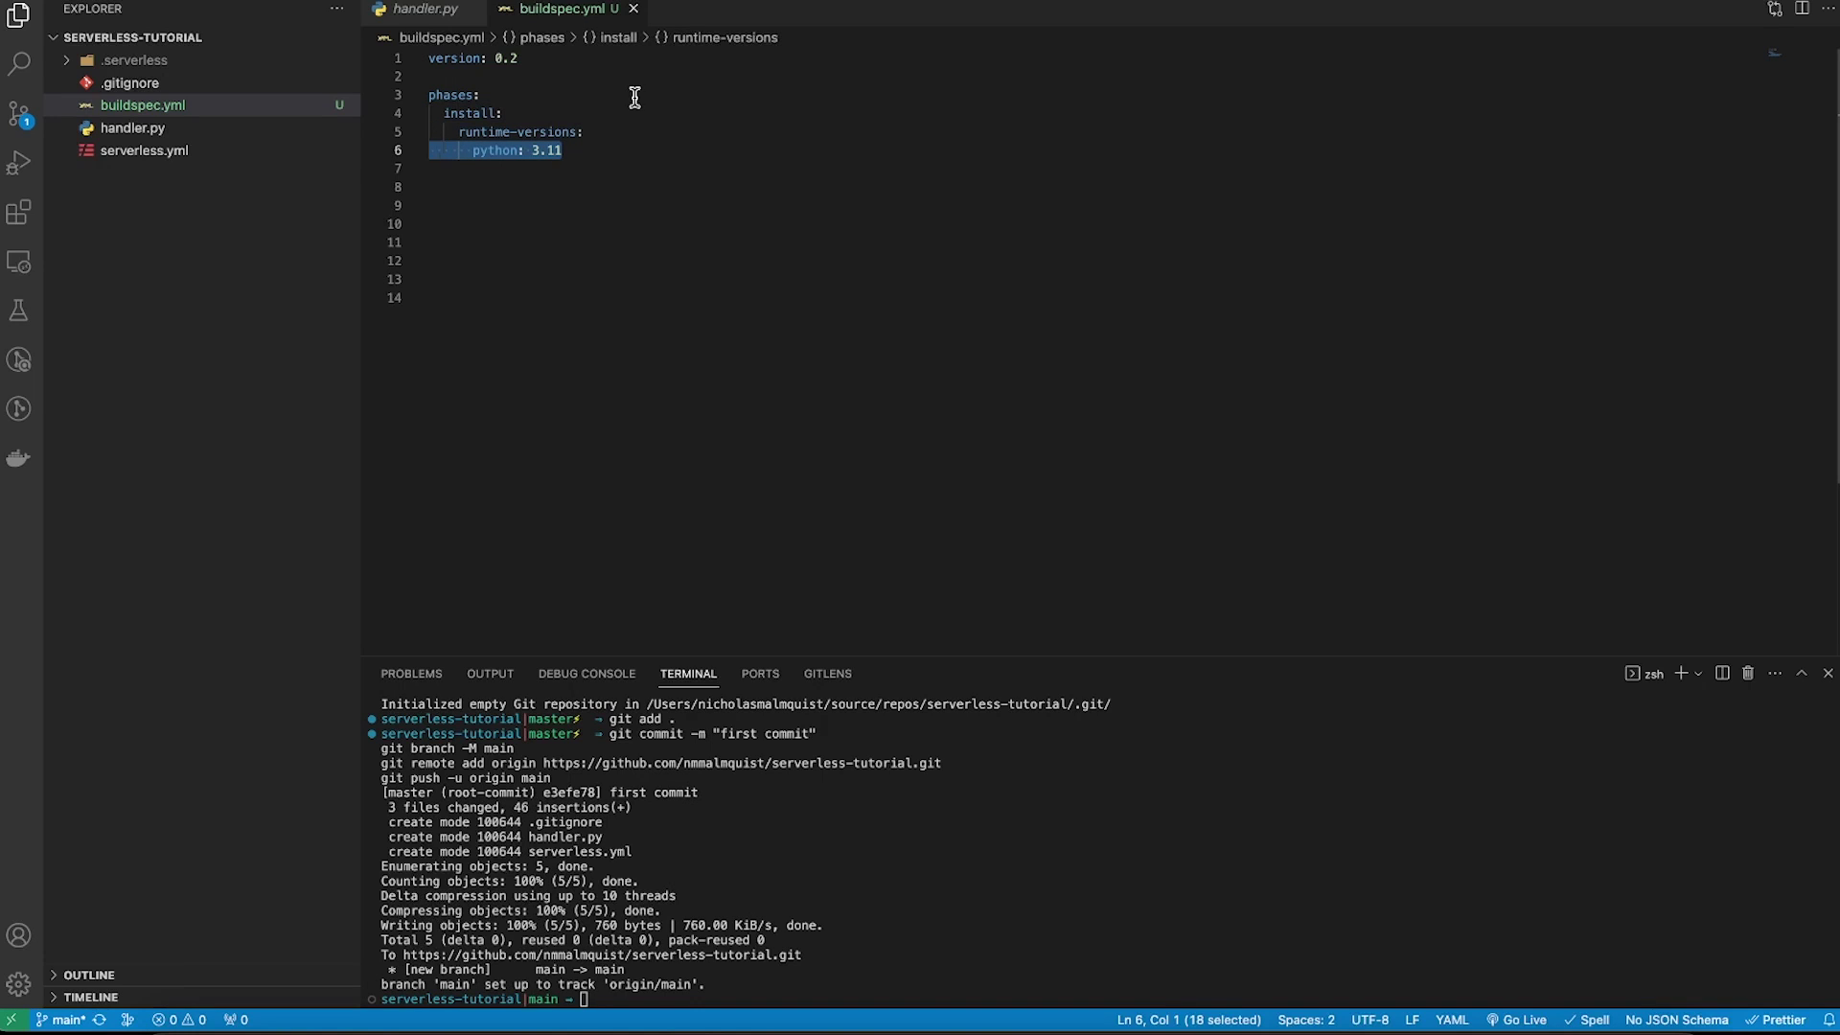
Set the provider runtime in serverless.yml to python3.11 and save the file.
{"action": "left_click", "coordinate": [143, 151]}
{"action": "left_click", "coordinate": [595, 169]}
{"action": "key", "text": "BackSpace"}
{"action": "type", "text": "11"}
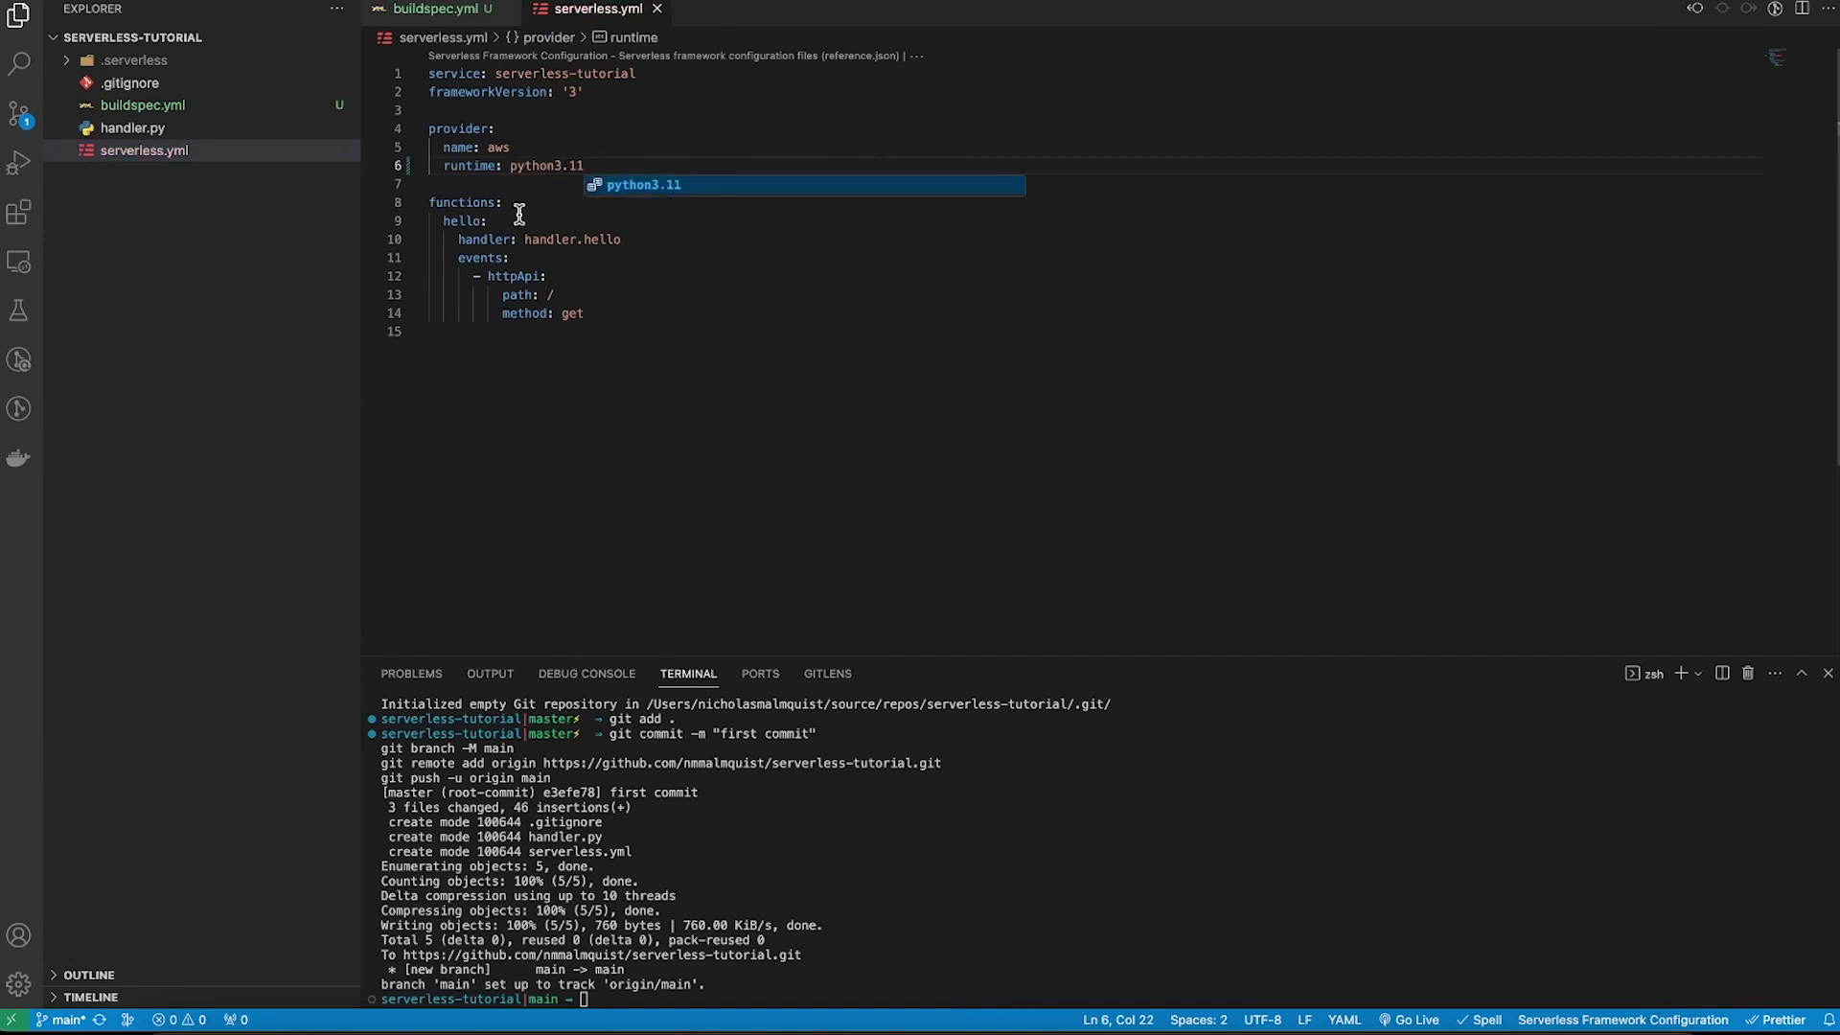
{"action": "key", "text": "super+s"}
Add a commands section to the install phase in buildspec.yml with "- npm install --silent --no-progress -g serverless".
{"action": "key", "text": "ctrl+Tab"}
{"action": "left_click", "coordinate": [620, 168]}
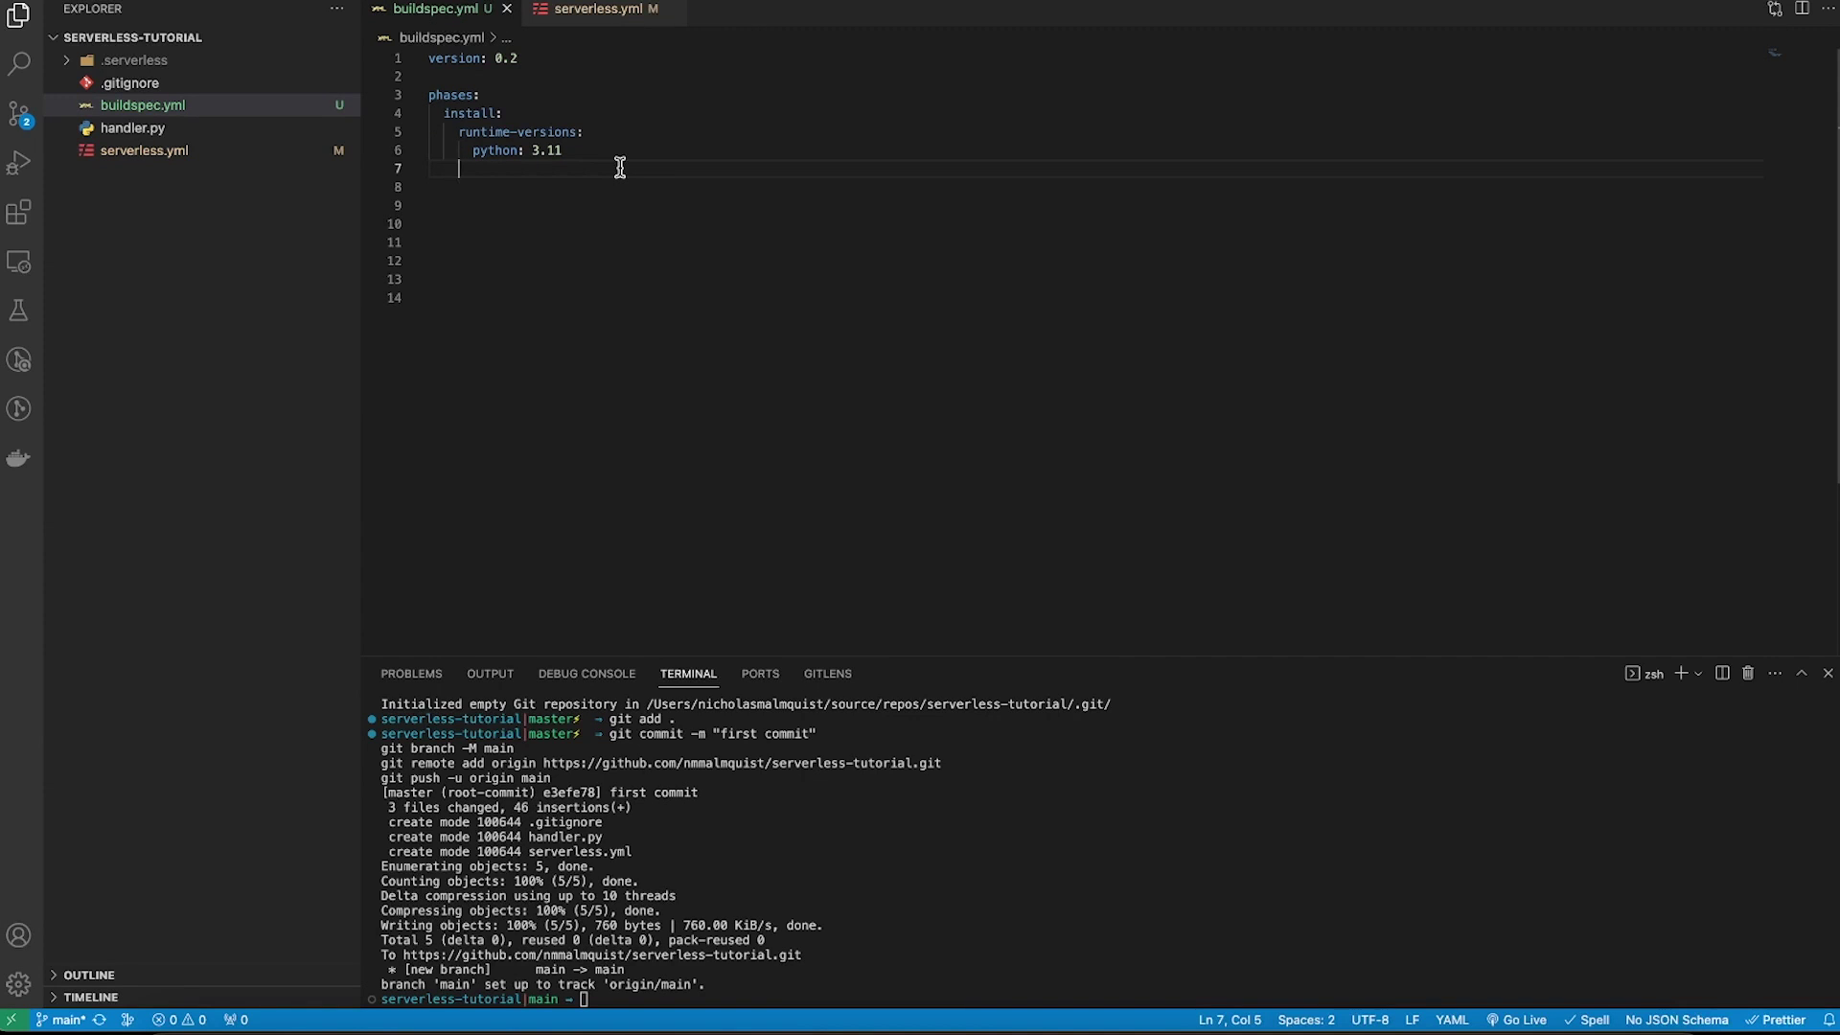
{"action": "type", "text": "commands:"}
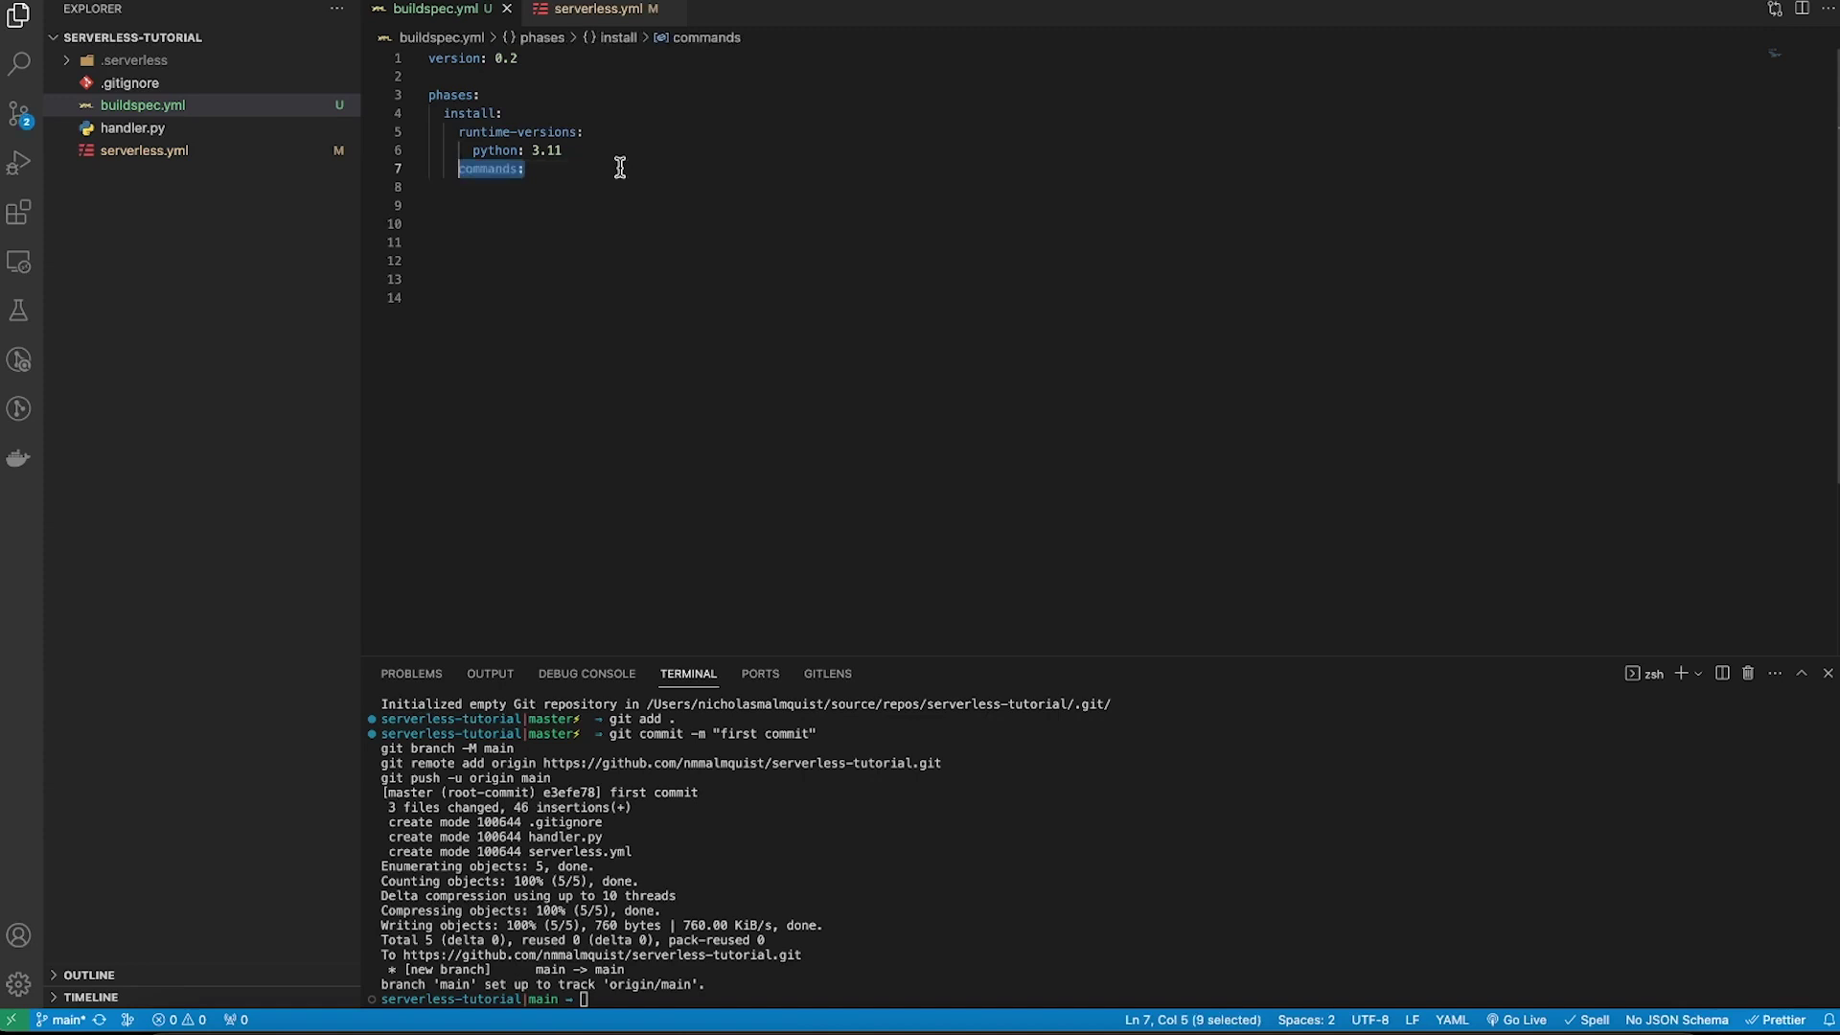
{"action": "type", "text": "- npm install --silent --no-progress -g serverless"}
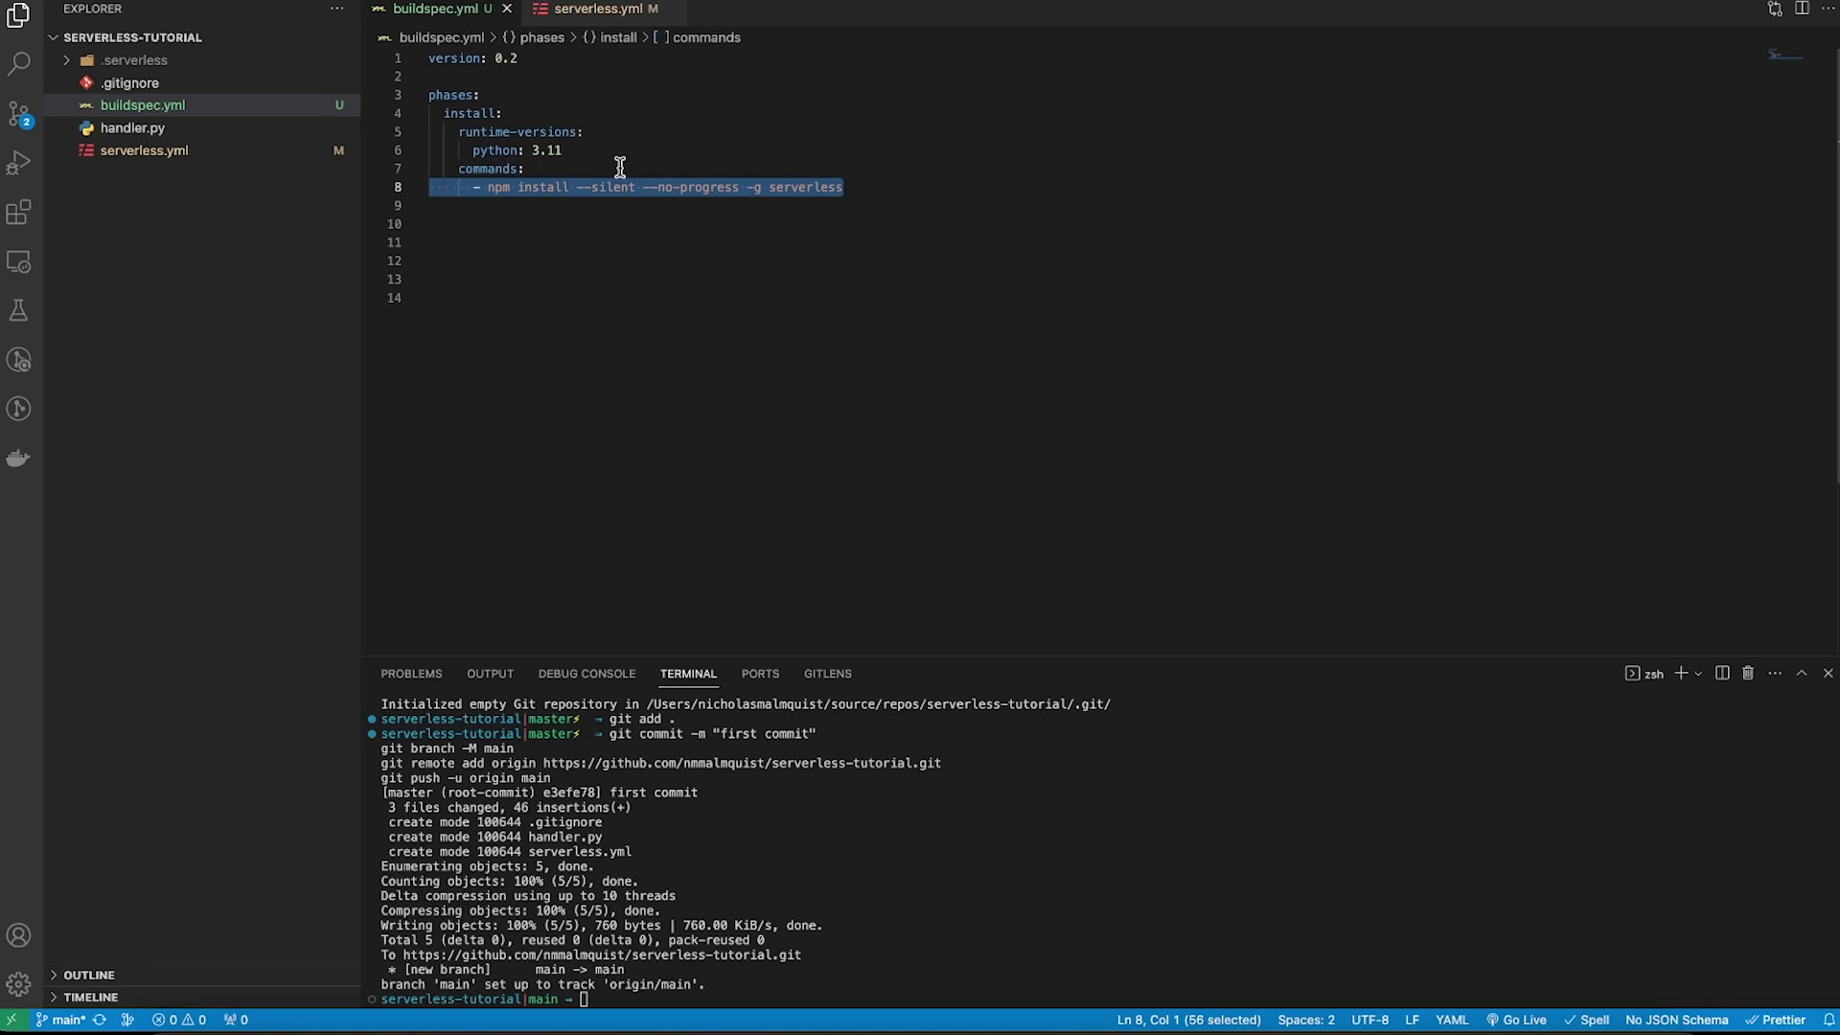
{"action": "left_click", "coordinate": [705, 126]}
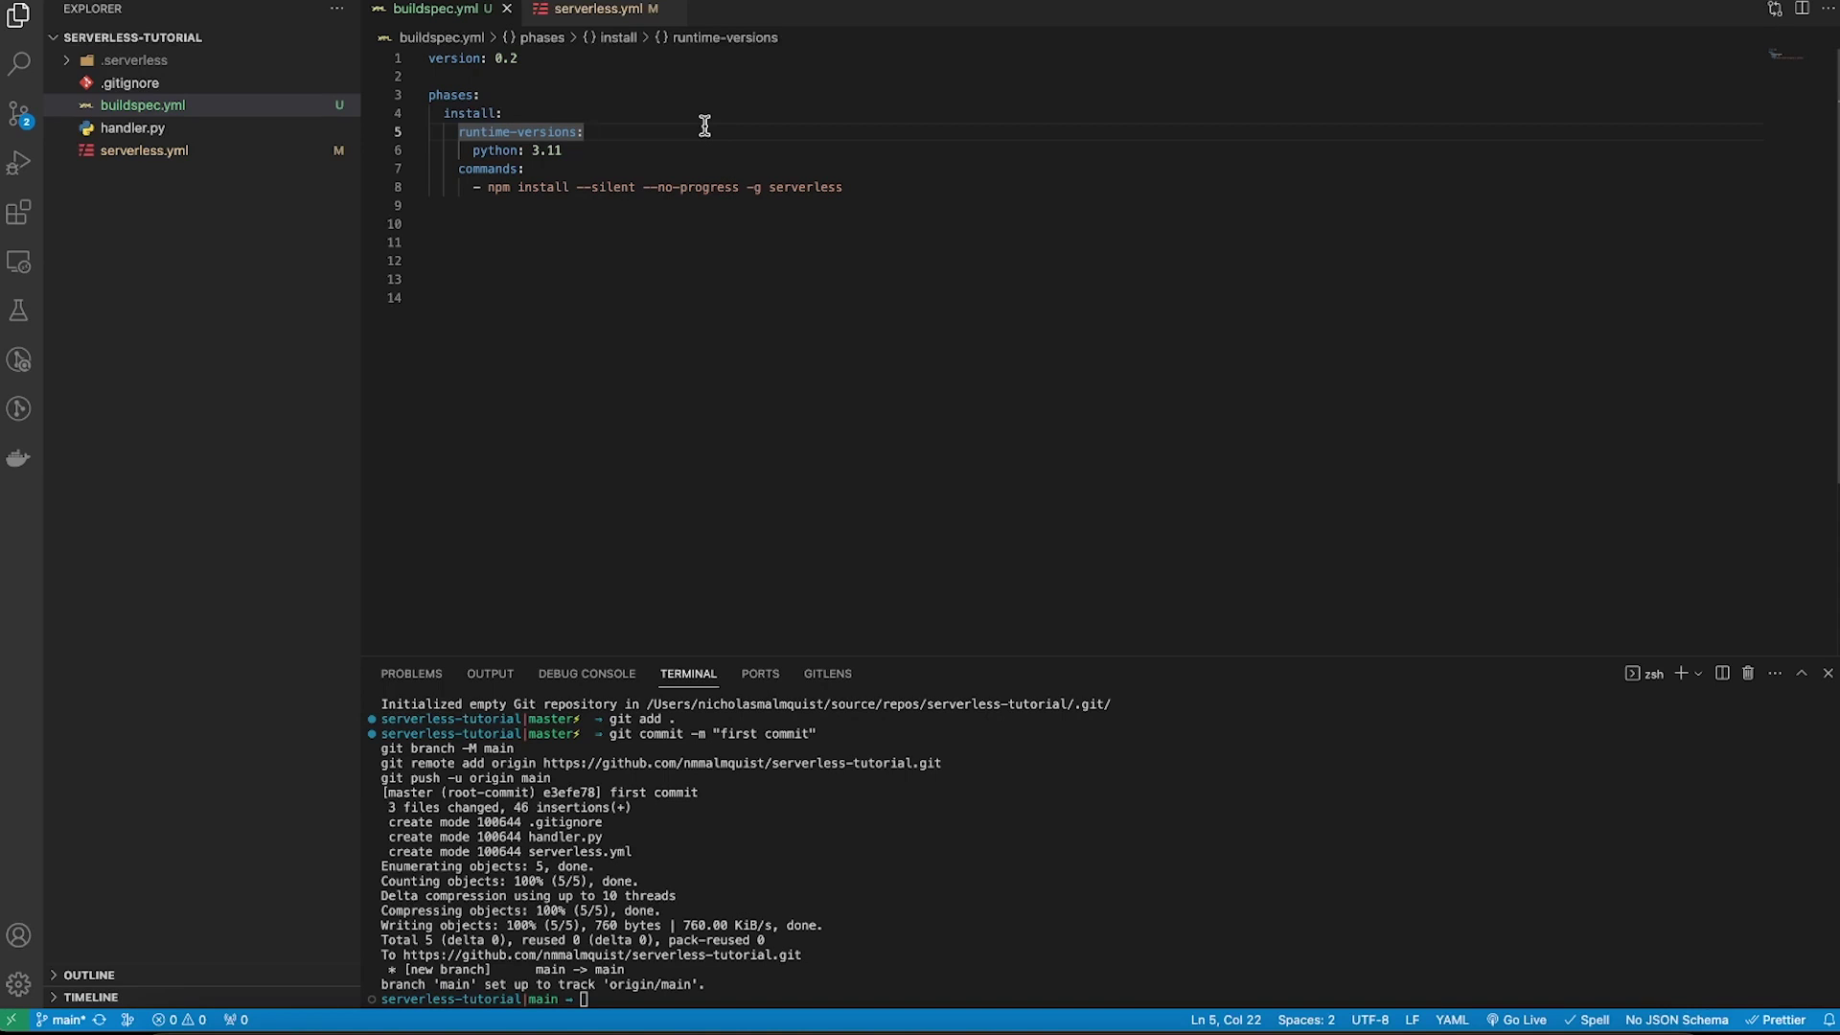
Add a build phase to buildspec.yml with commands echo "Starting serverless deployment" and serverless deploy --stage $ENVIRONMENT --region $REGION --conceal --verbose.
{"action": "key", "text": "super+z"}
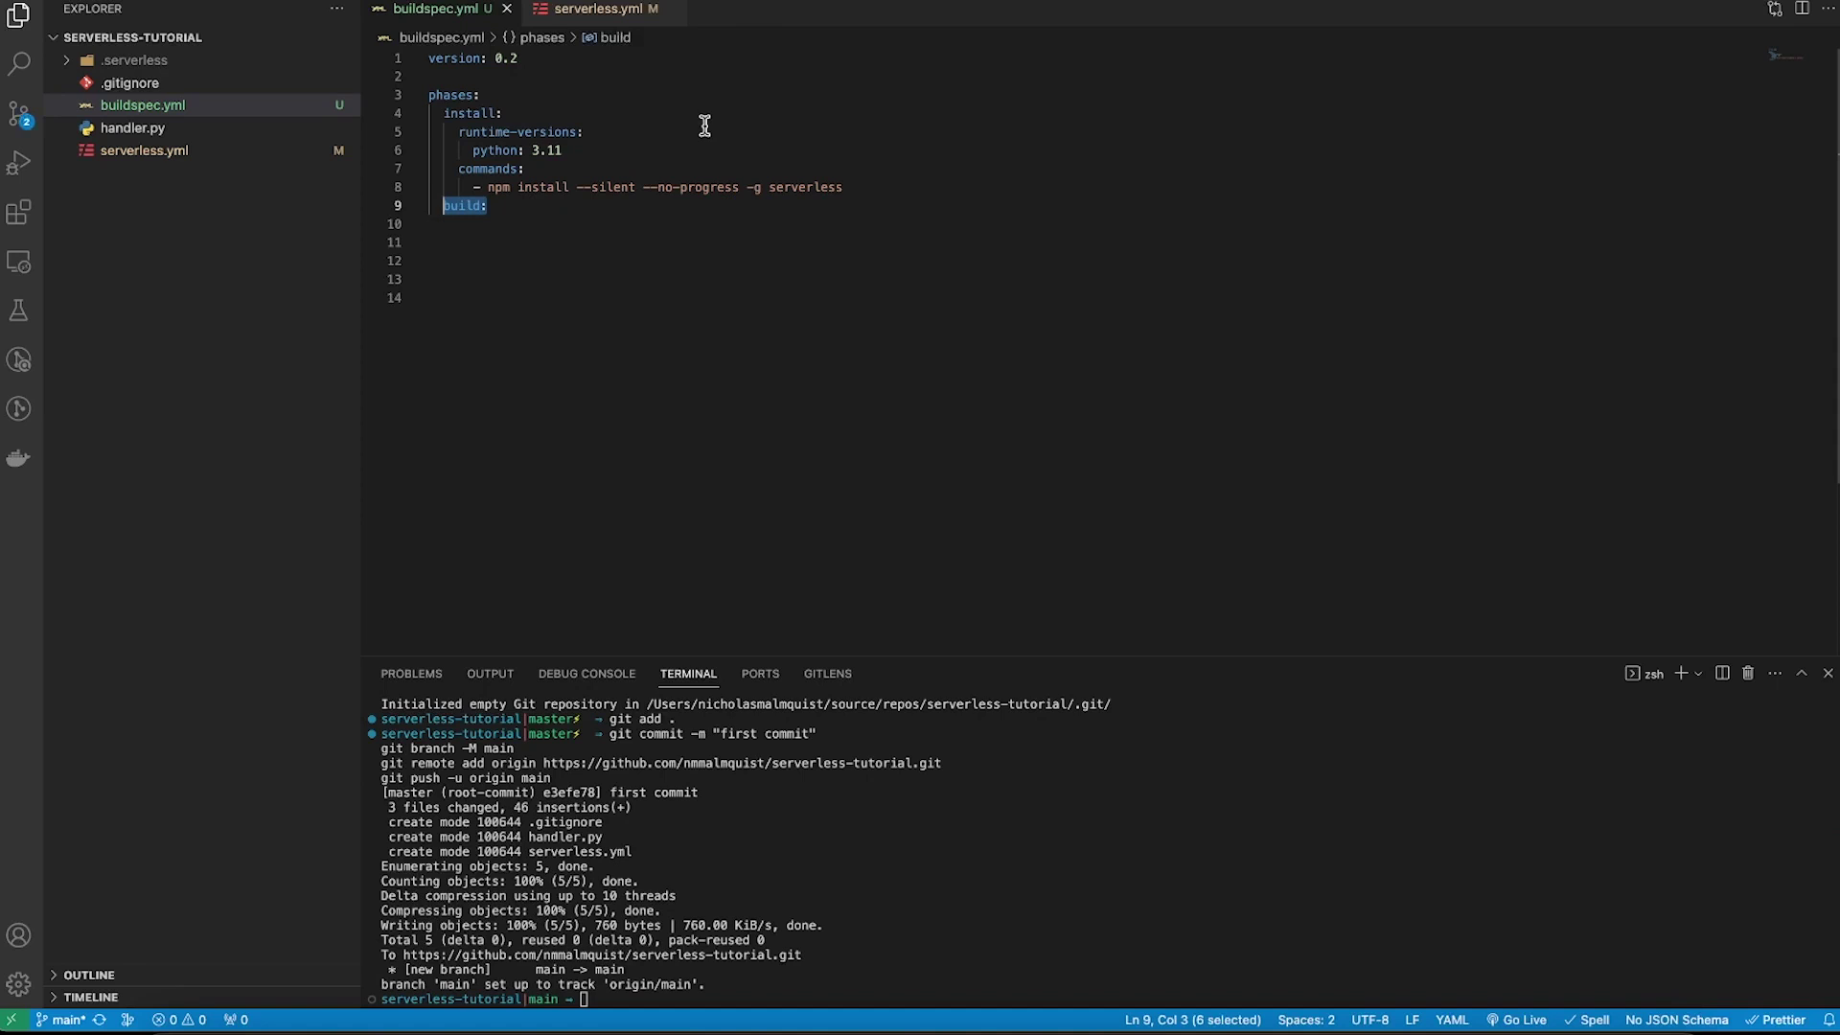
{"action": "key", "text": "super+z"}
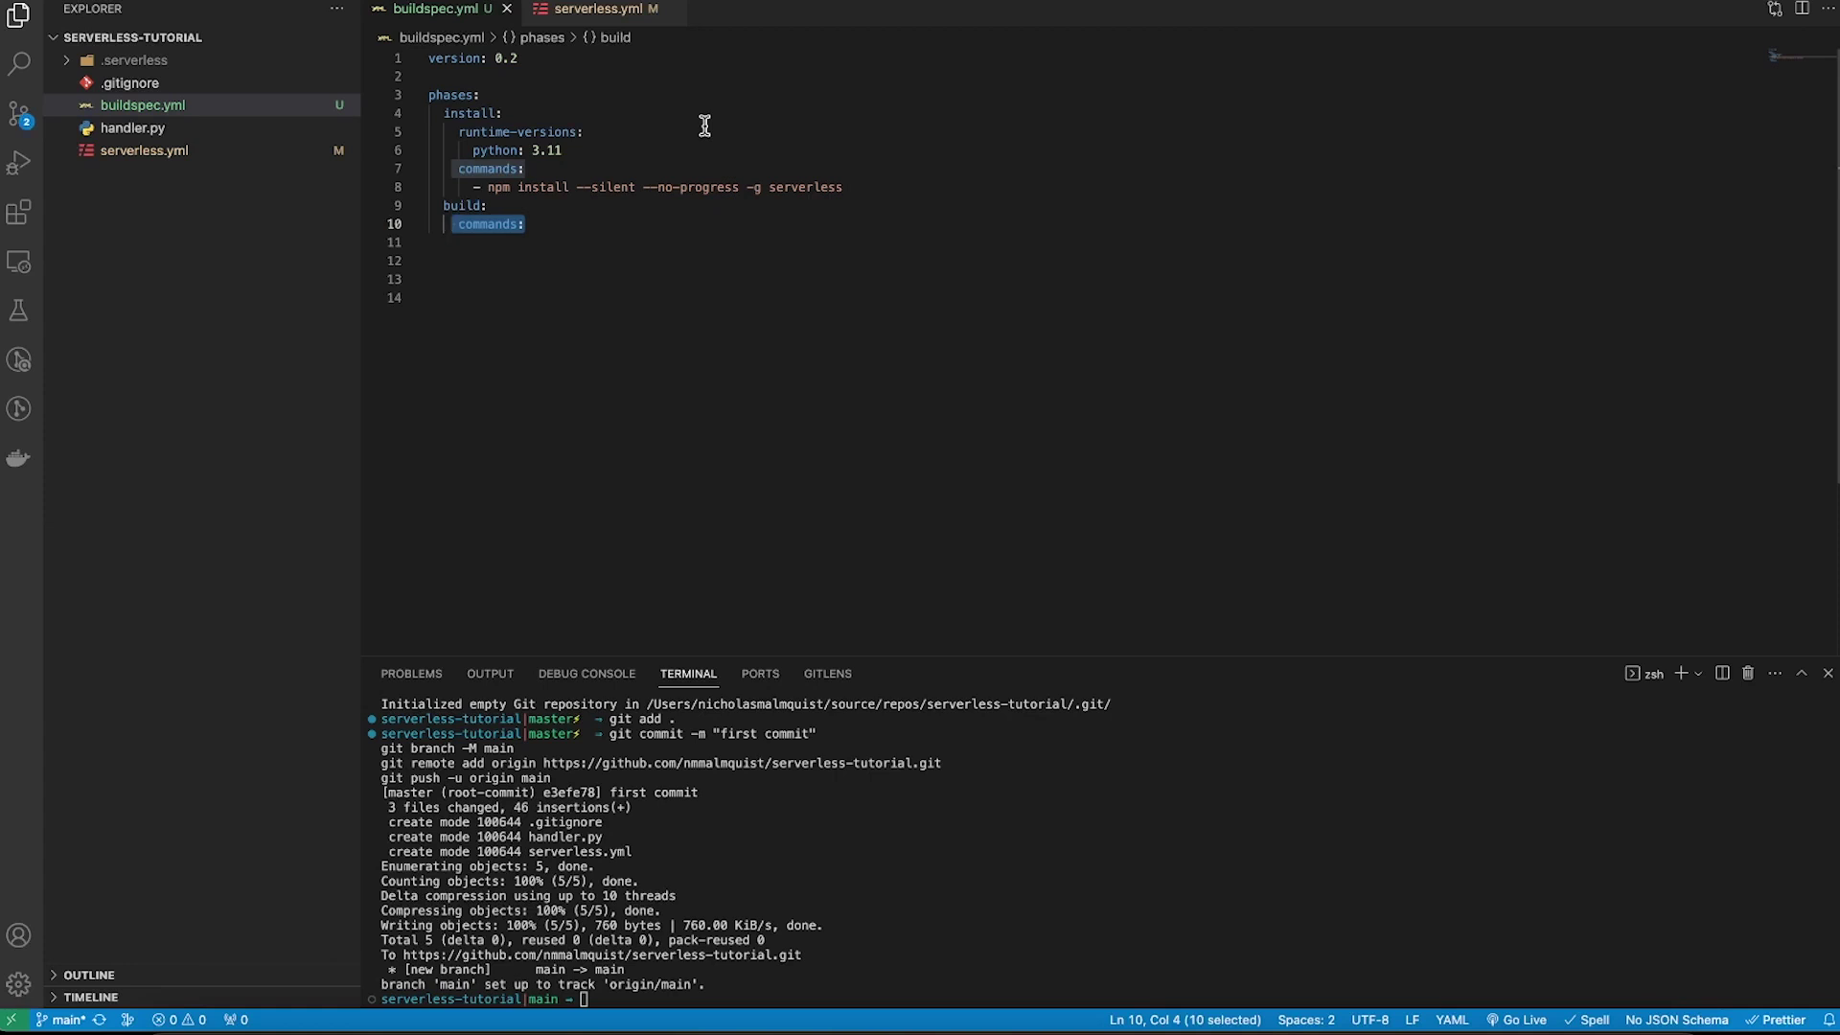
{"action": "key", "text": "super+z"}
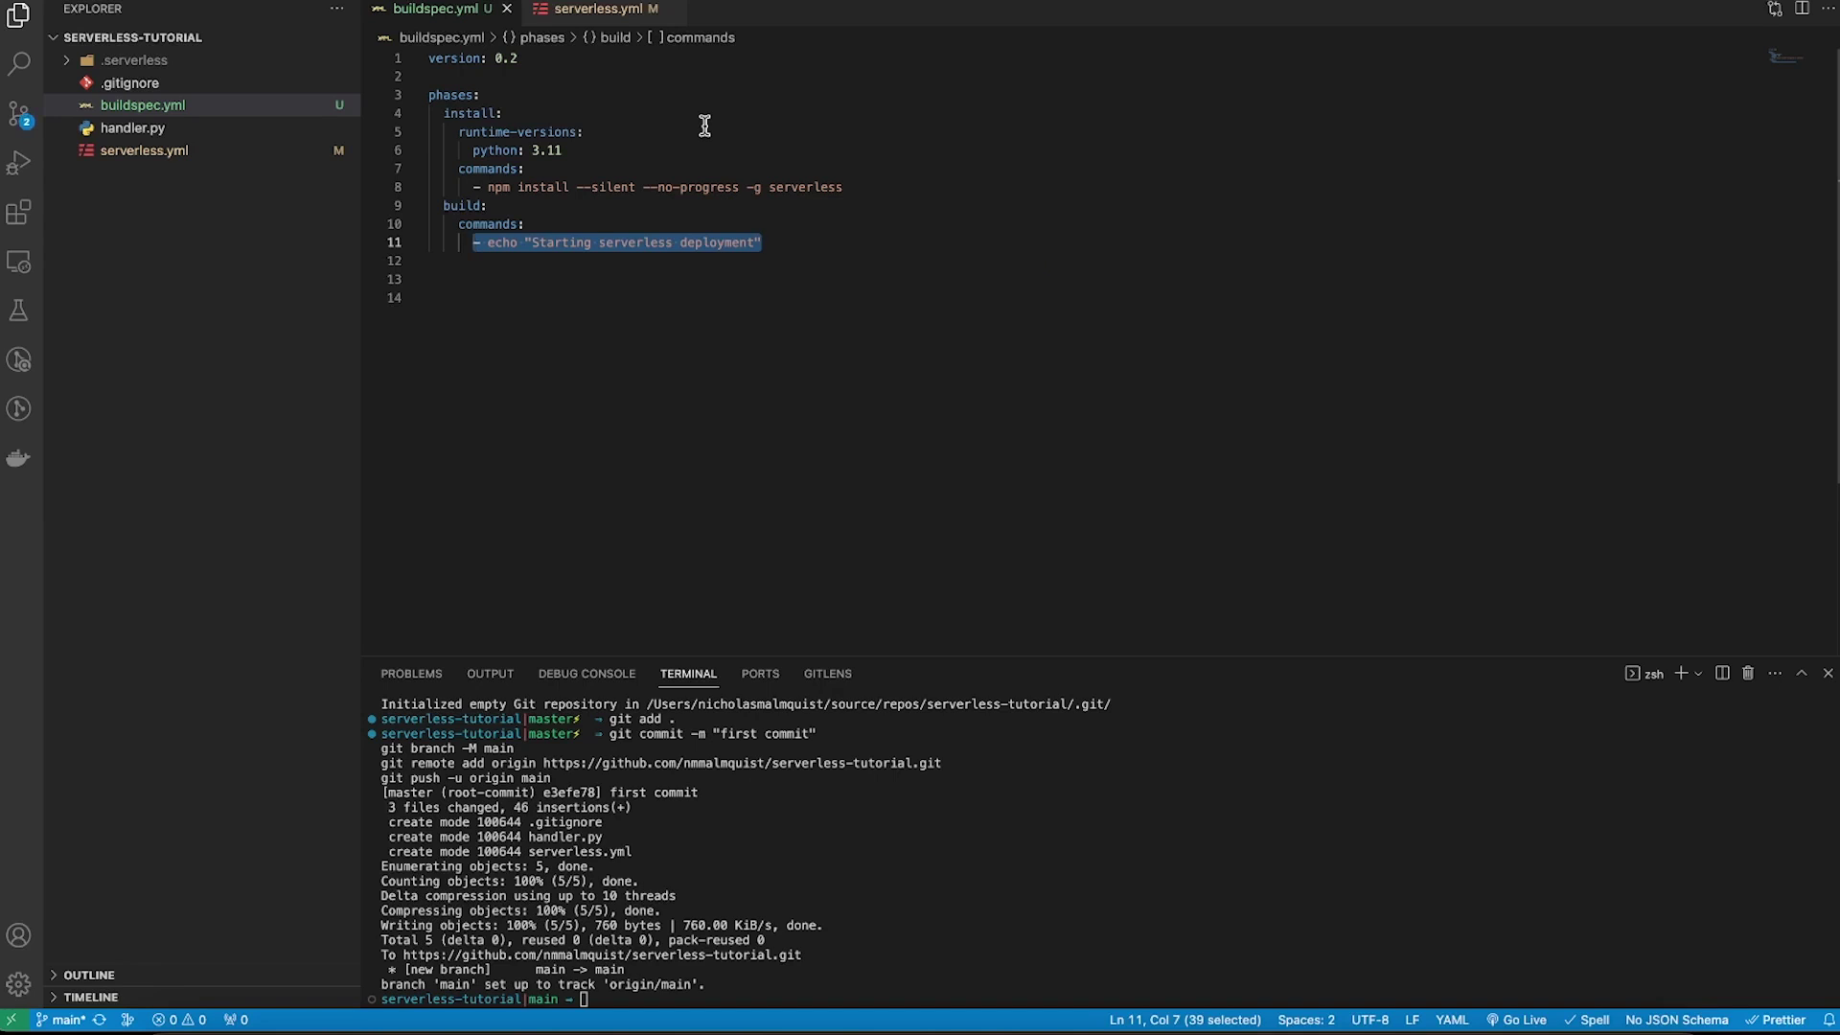
{"action": "type", "text": "- serverless deploy --stage $ENVIRONMENT --region $REGION --conceal --verbose"}
{"action": "left_click", "coordinate": [838, 229]}
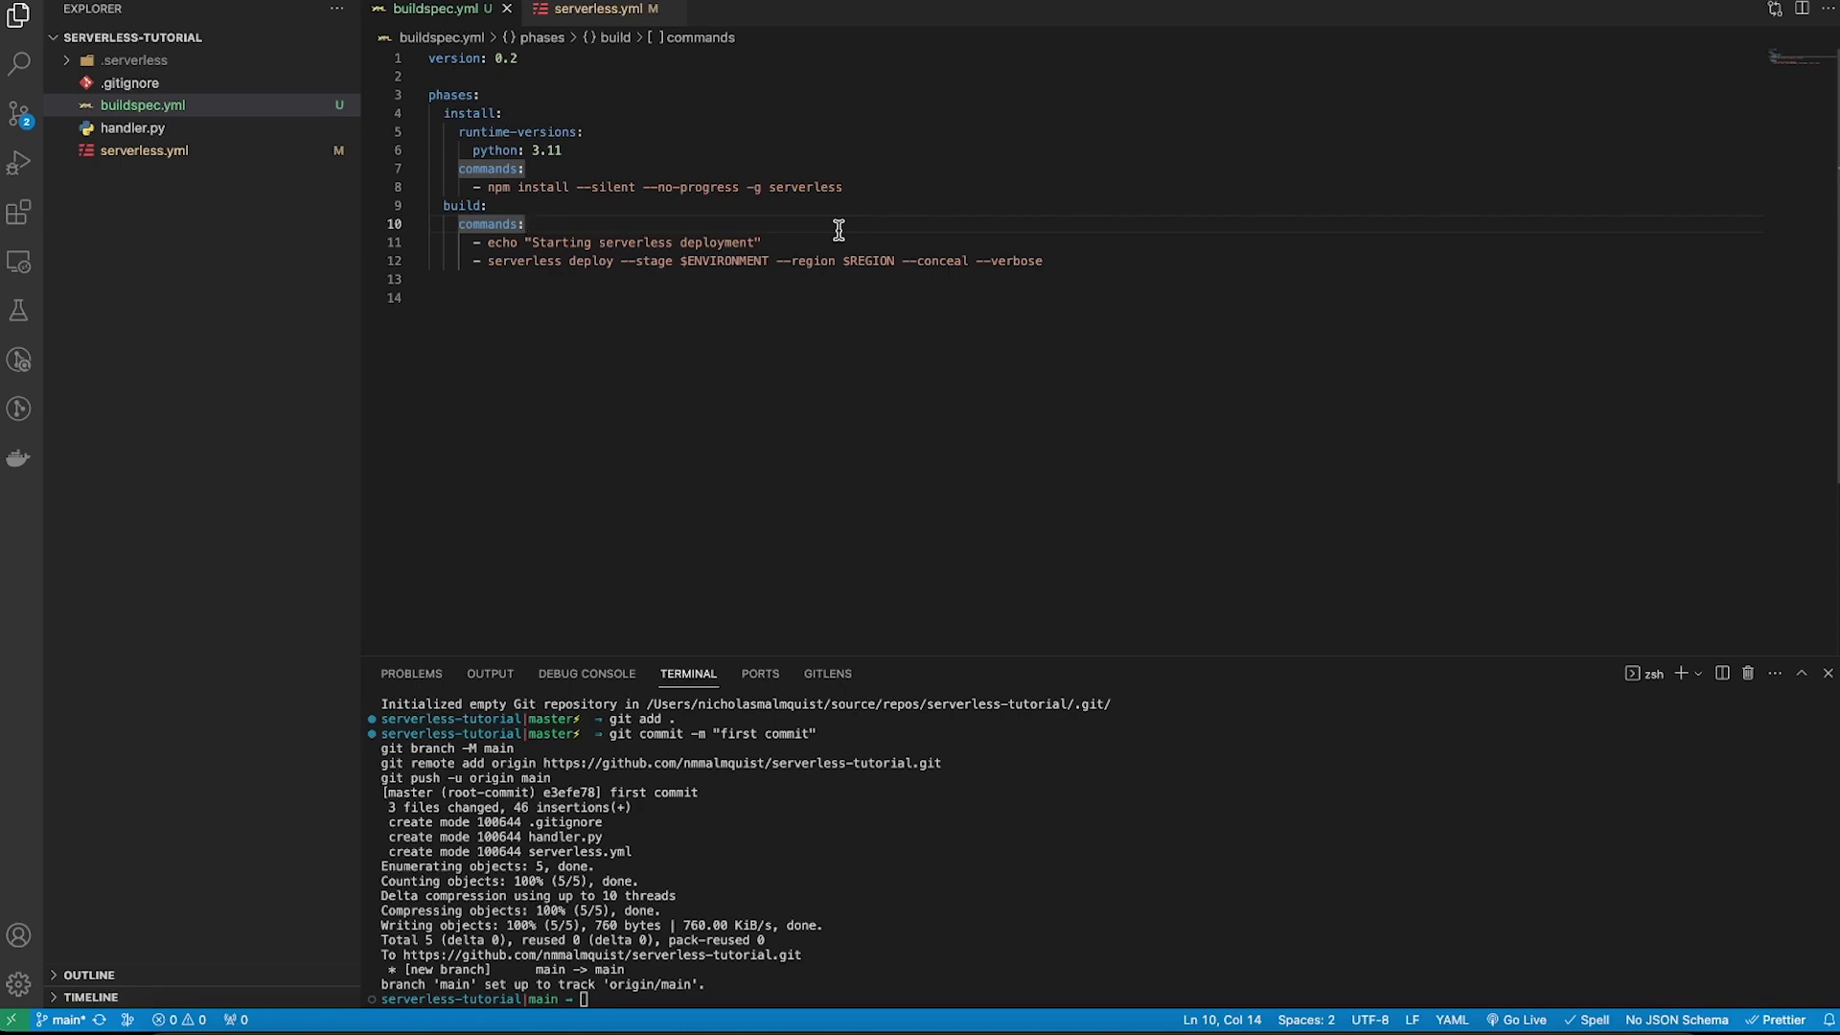
Switch to the AWS console in Chrome and open the environment settings of the serverless-tutorial-build CodeBuild project for editing.
{"action": "key", "text": "super+Tab"}
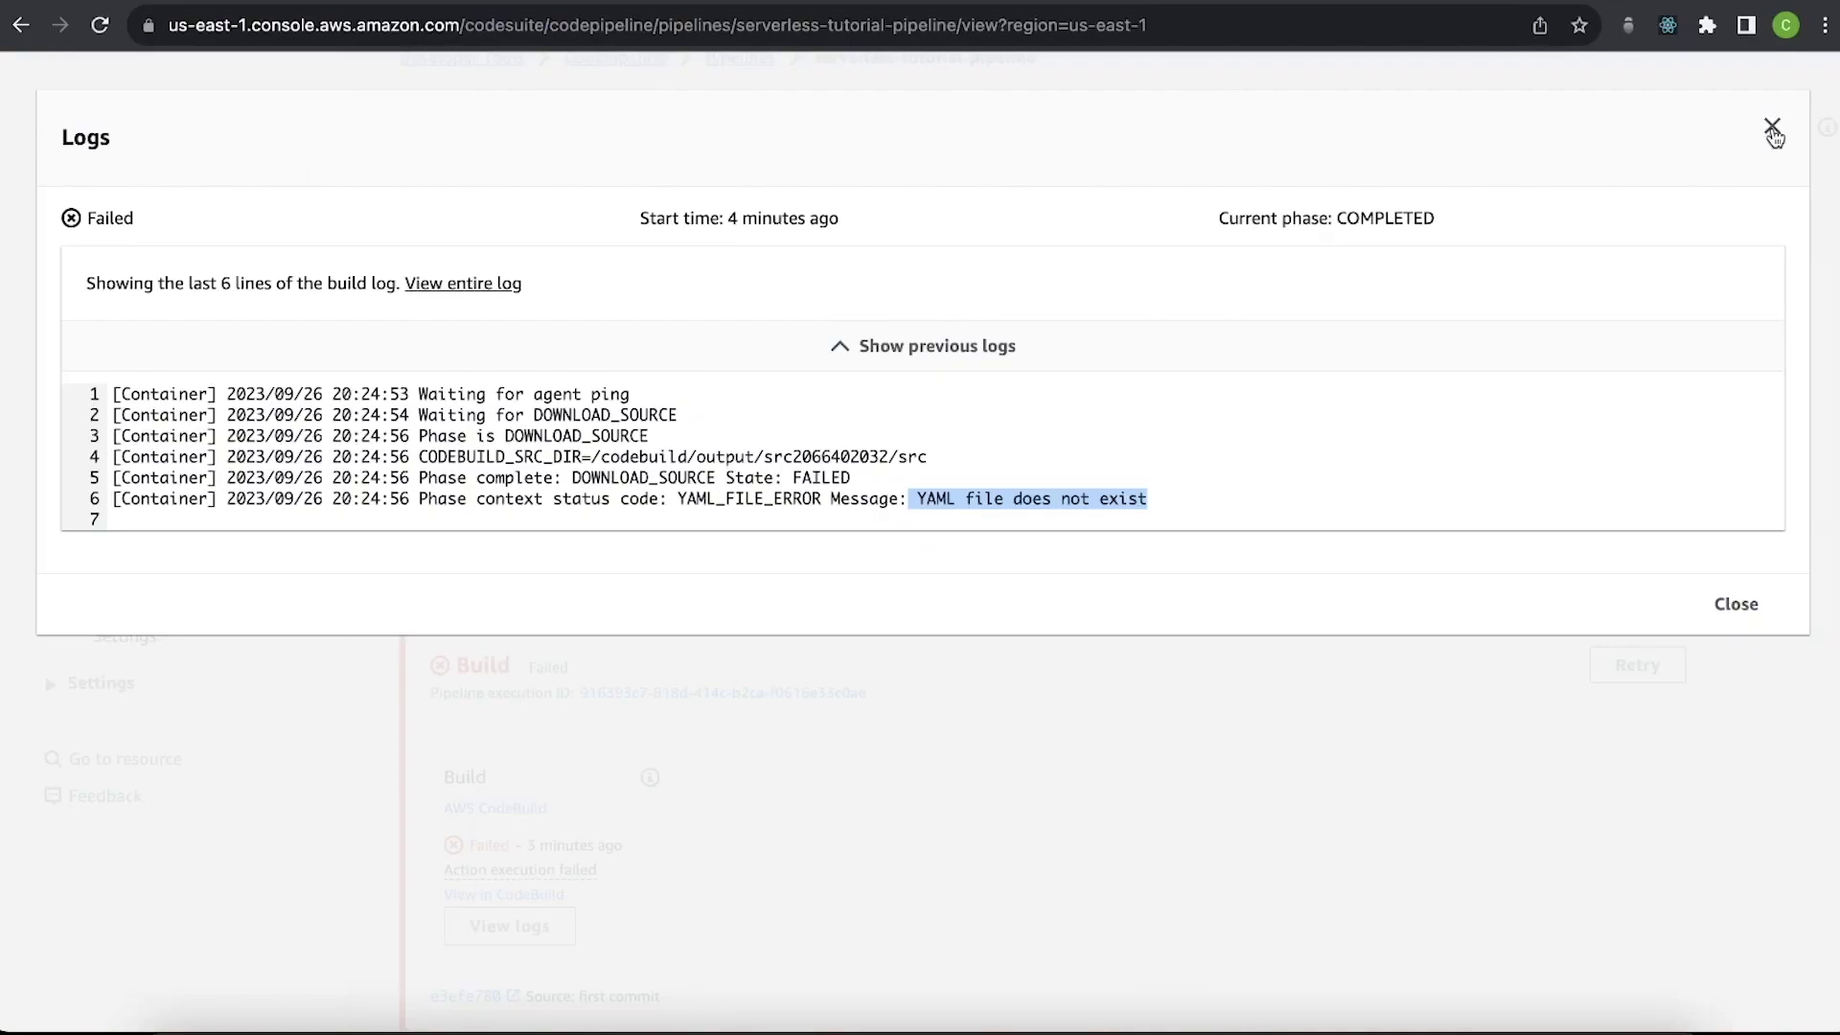
{"action": "left_click", "coordinate": [1772, 126]}
{"action": "left_click", "coordinate": [49, 351]}
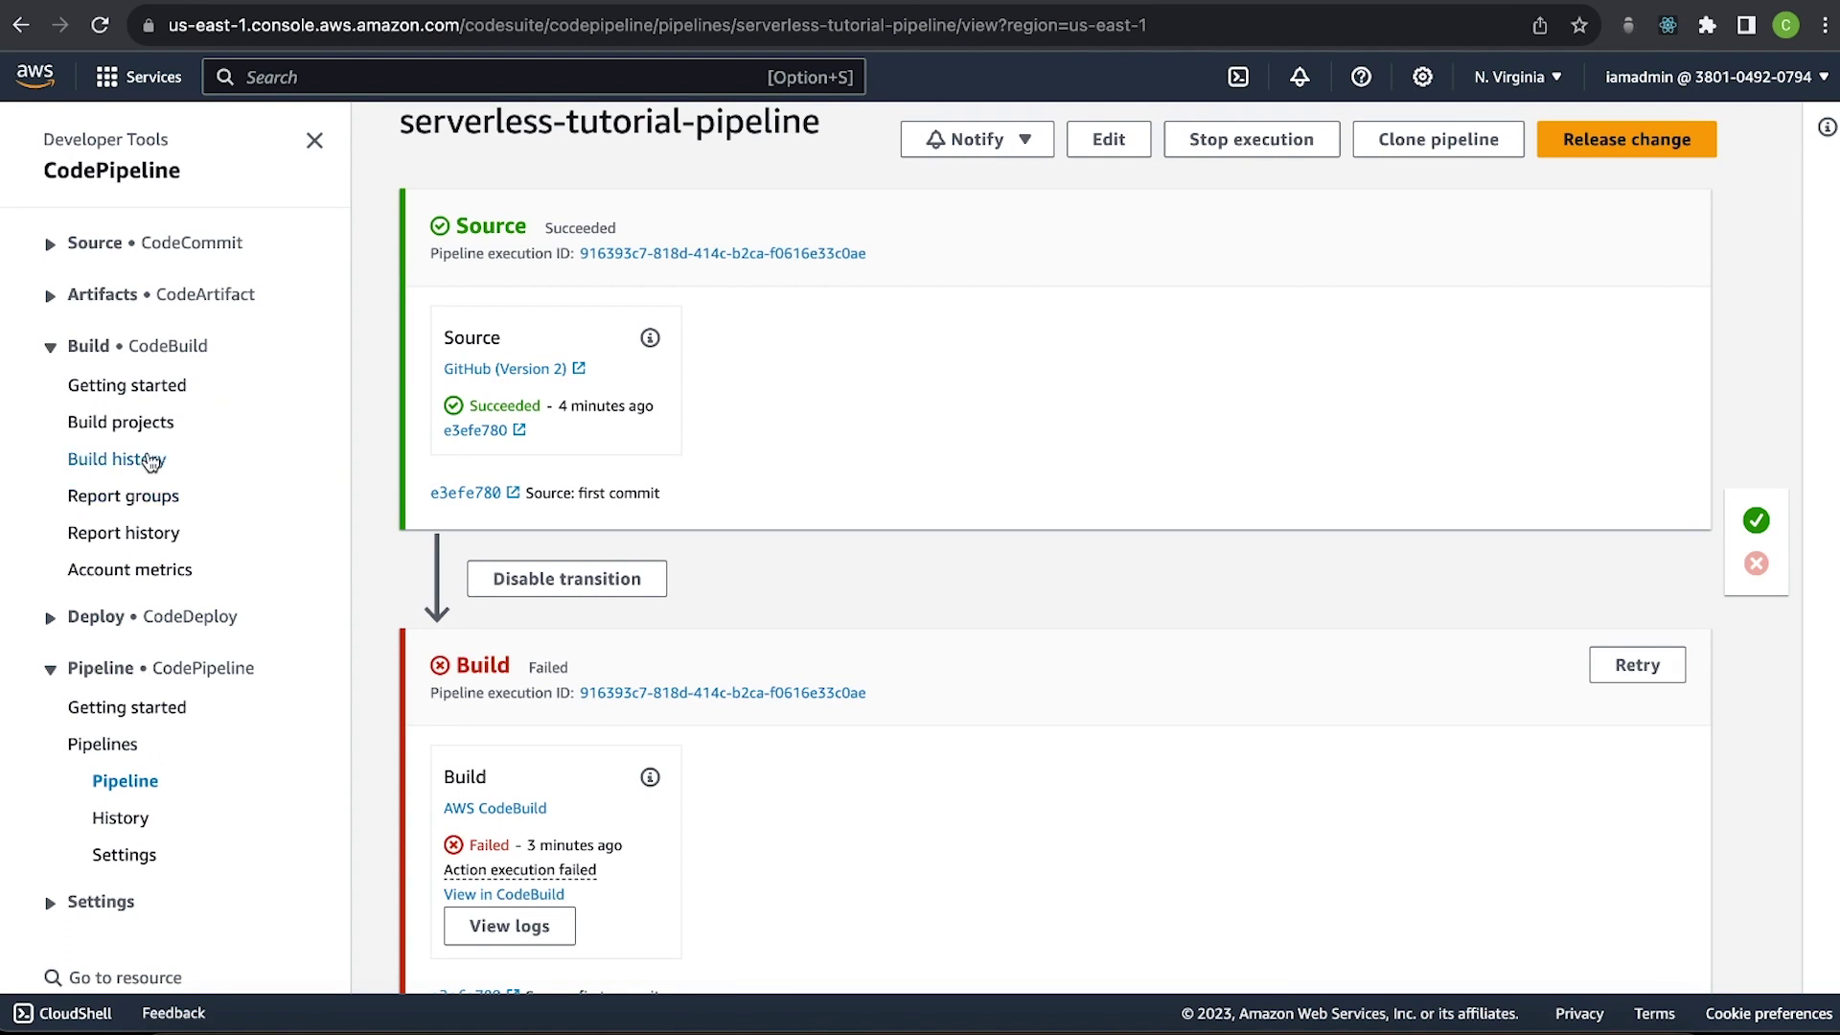
{"action": "left_click", "coordinate": [162, 431]}
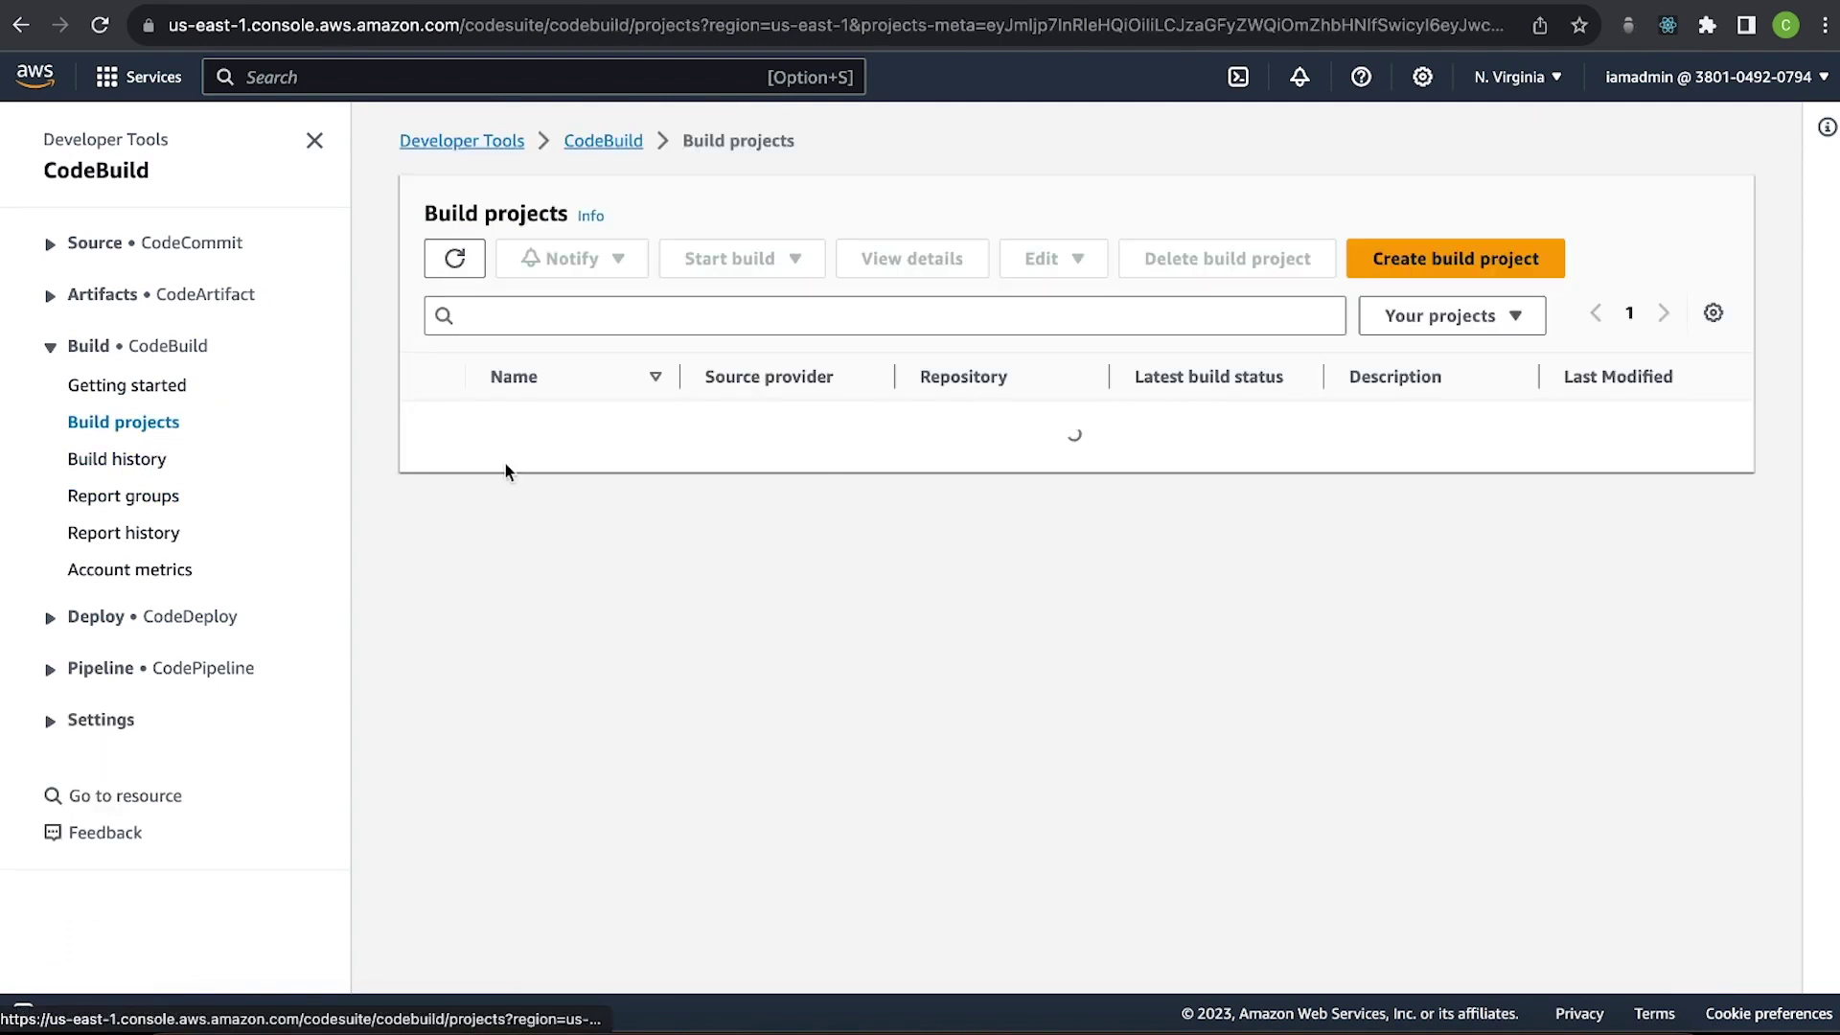
{"action": "left_click", "coordinate": [587, 426]}
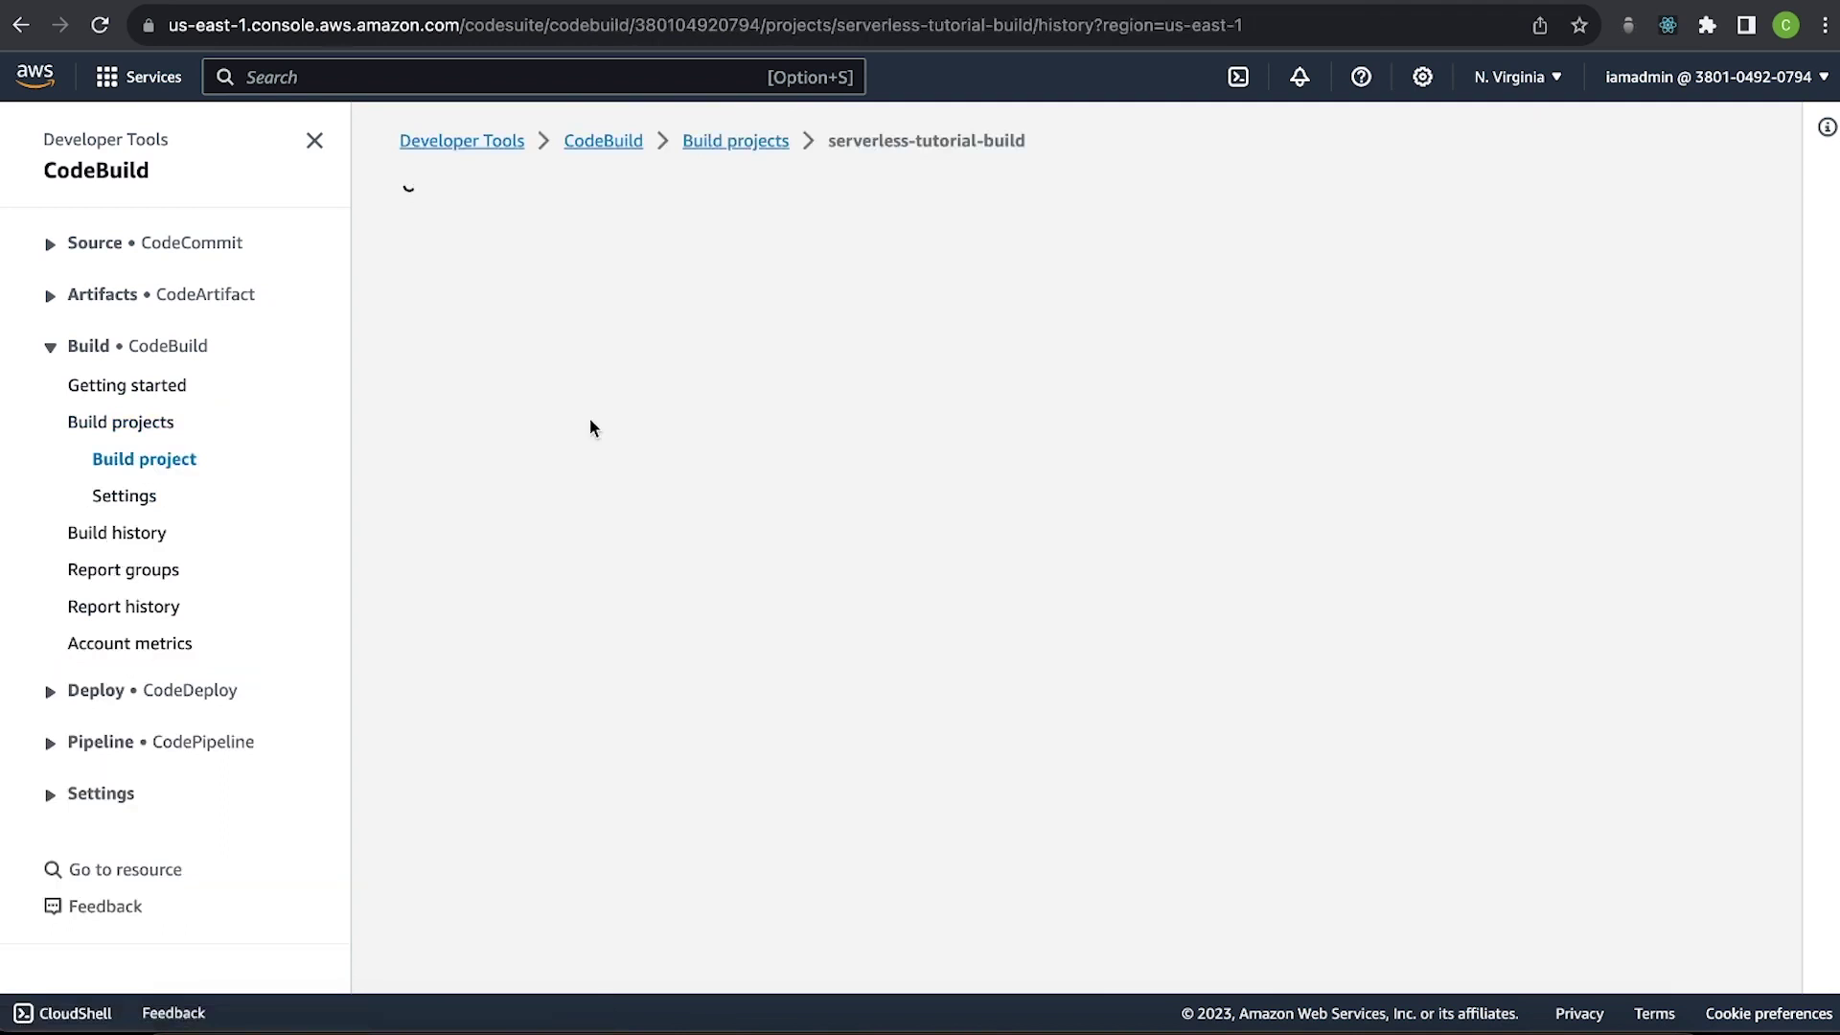
{"action": "scroll", "coordinate": [956, 569], "scroll_direction": "down", "scroll_amount": 2}
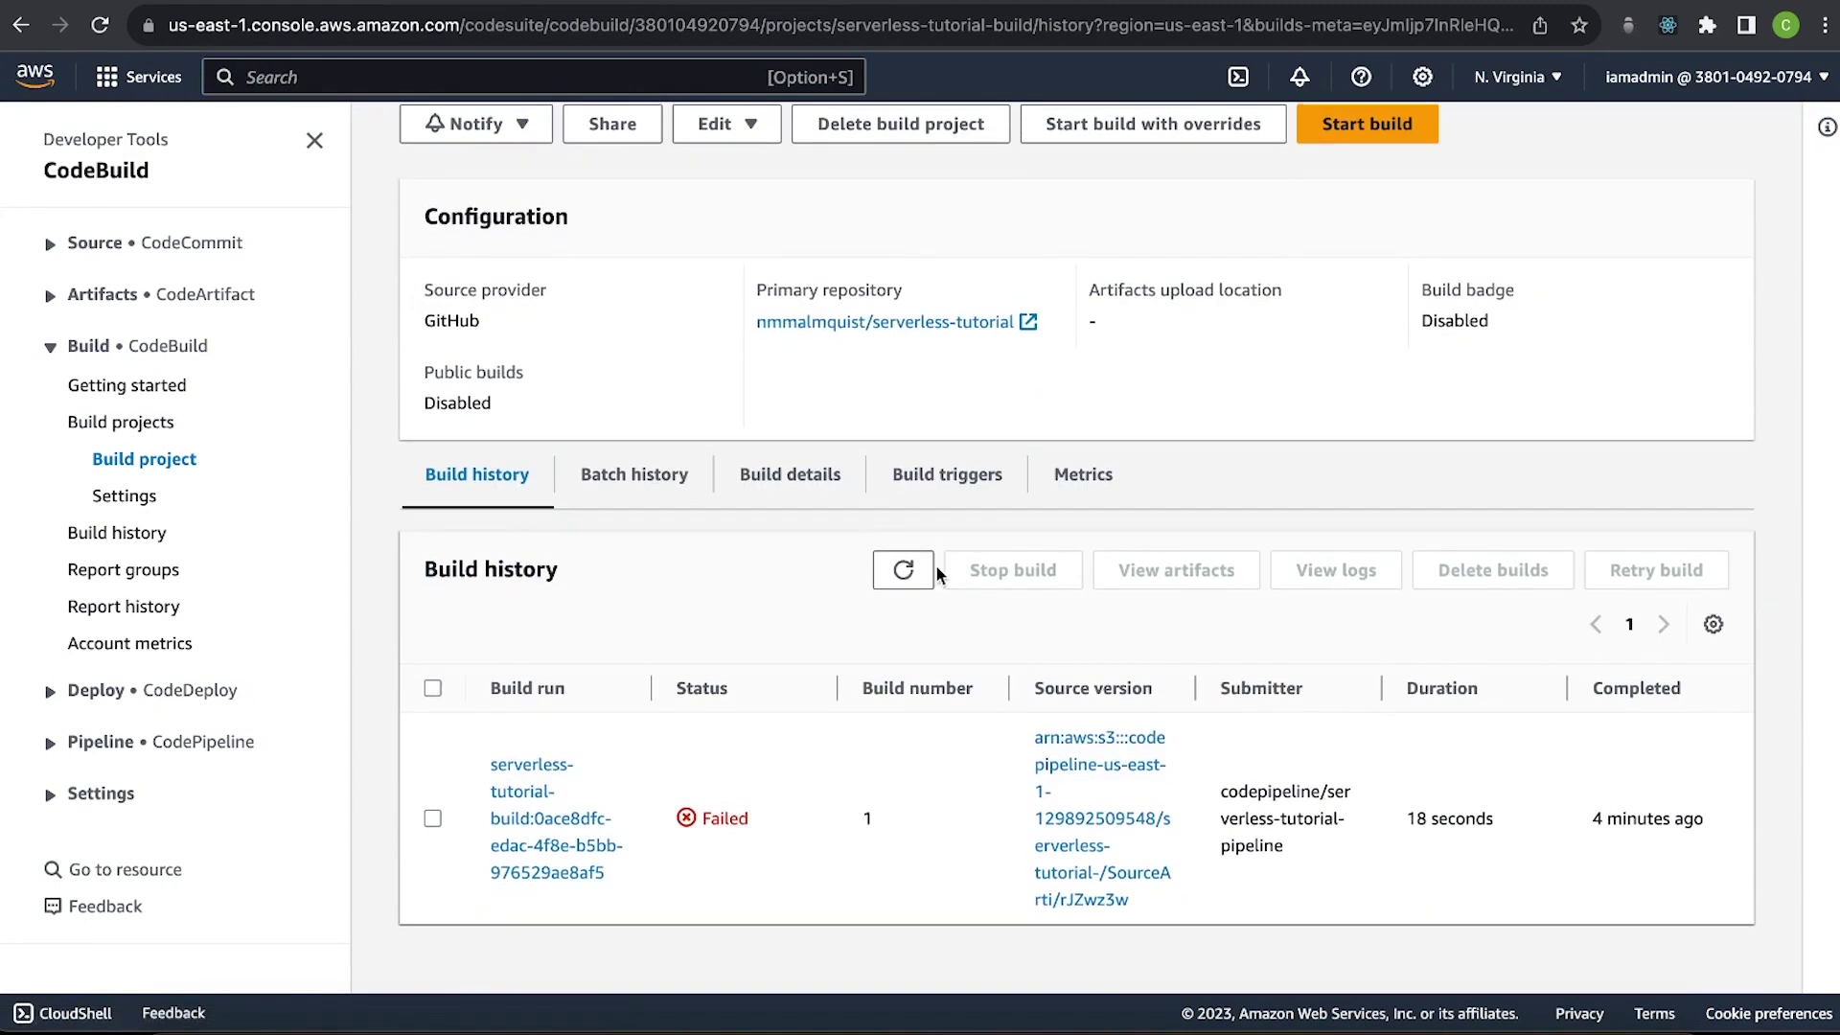
{"action": "scroll", "coordinate": [931, 227], "scroll_direction": "up", "scroll_amount": 2}
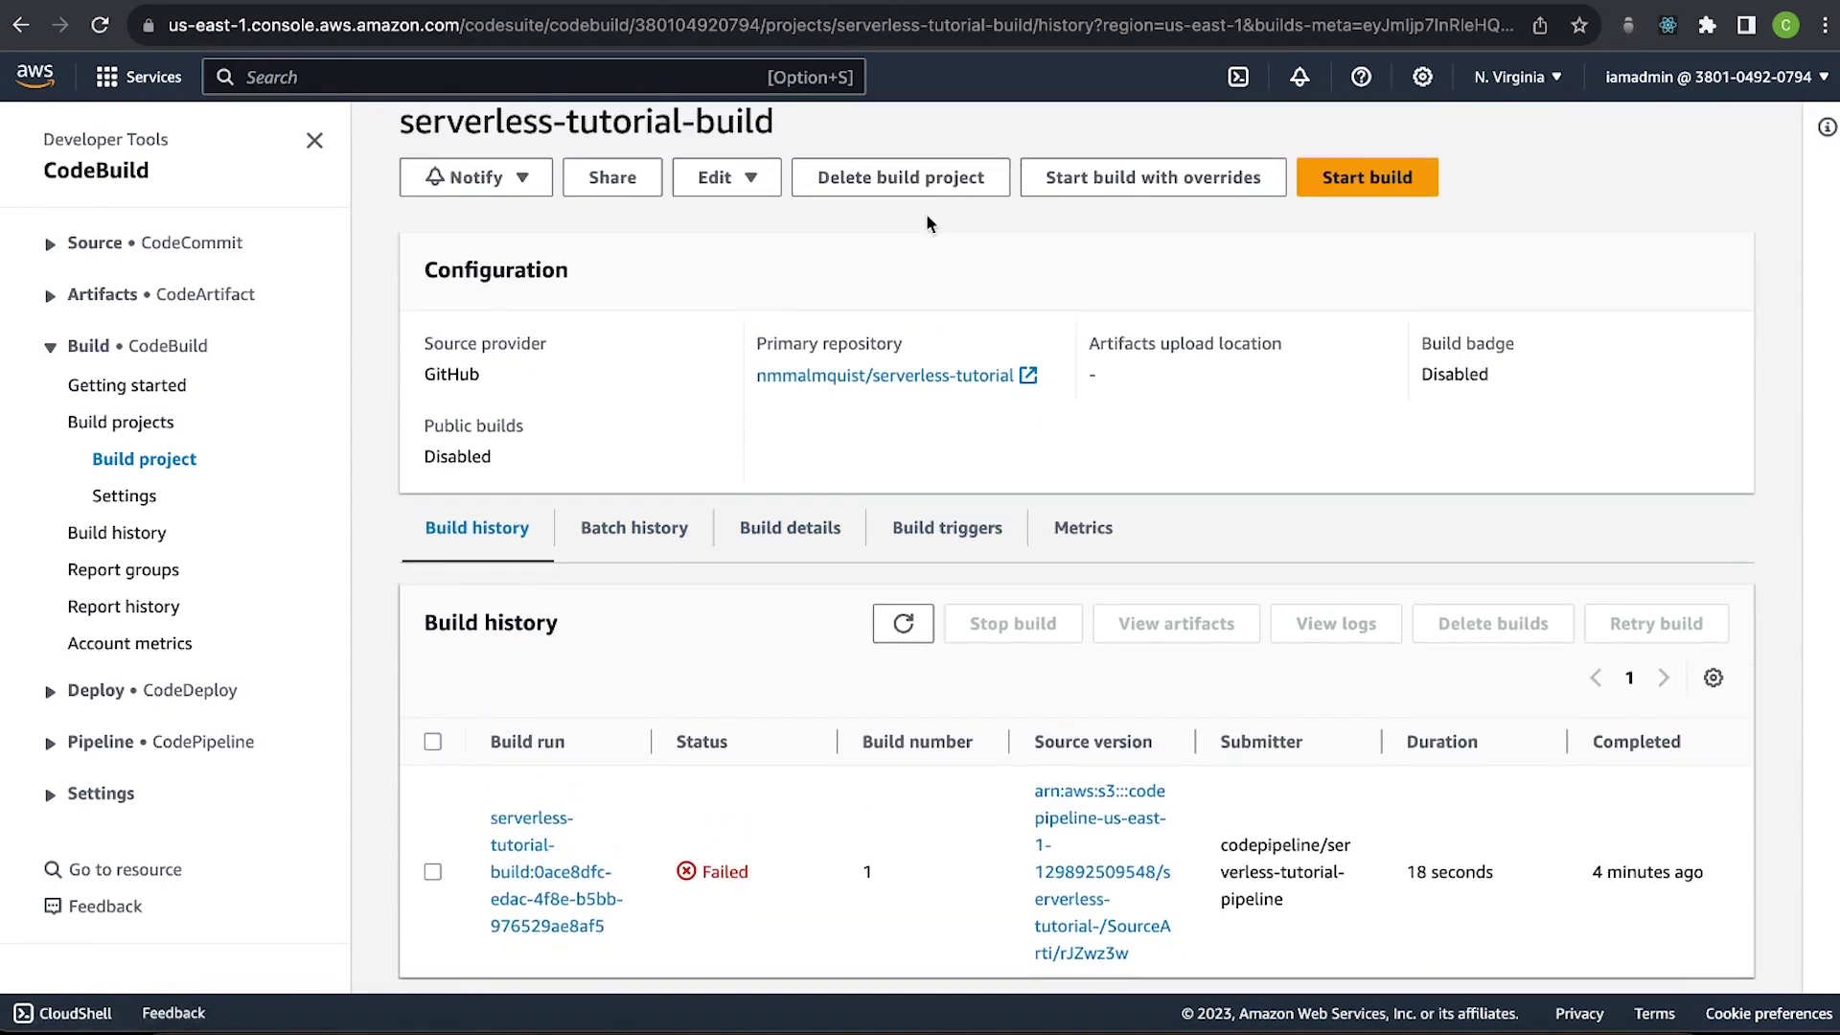
{"action": "left_click", "coordinate": [711, 251]}
{"action": "left_click", "coordinate": [721, 368]}
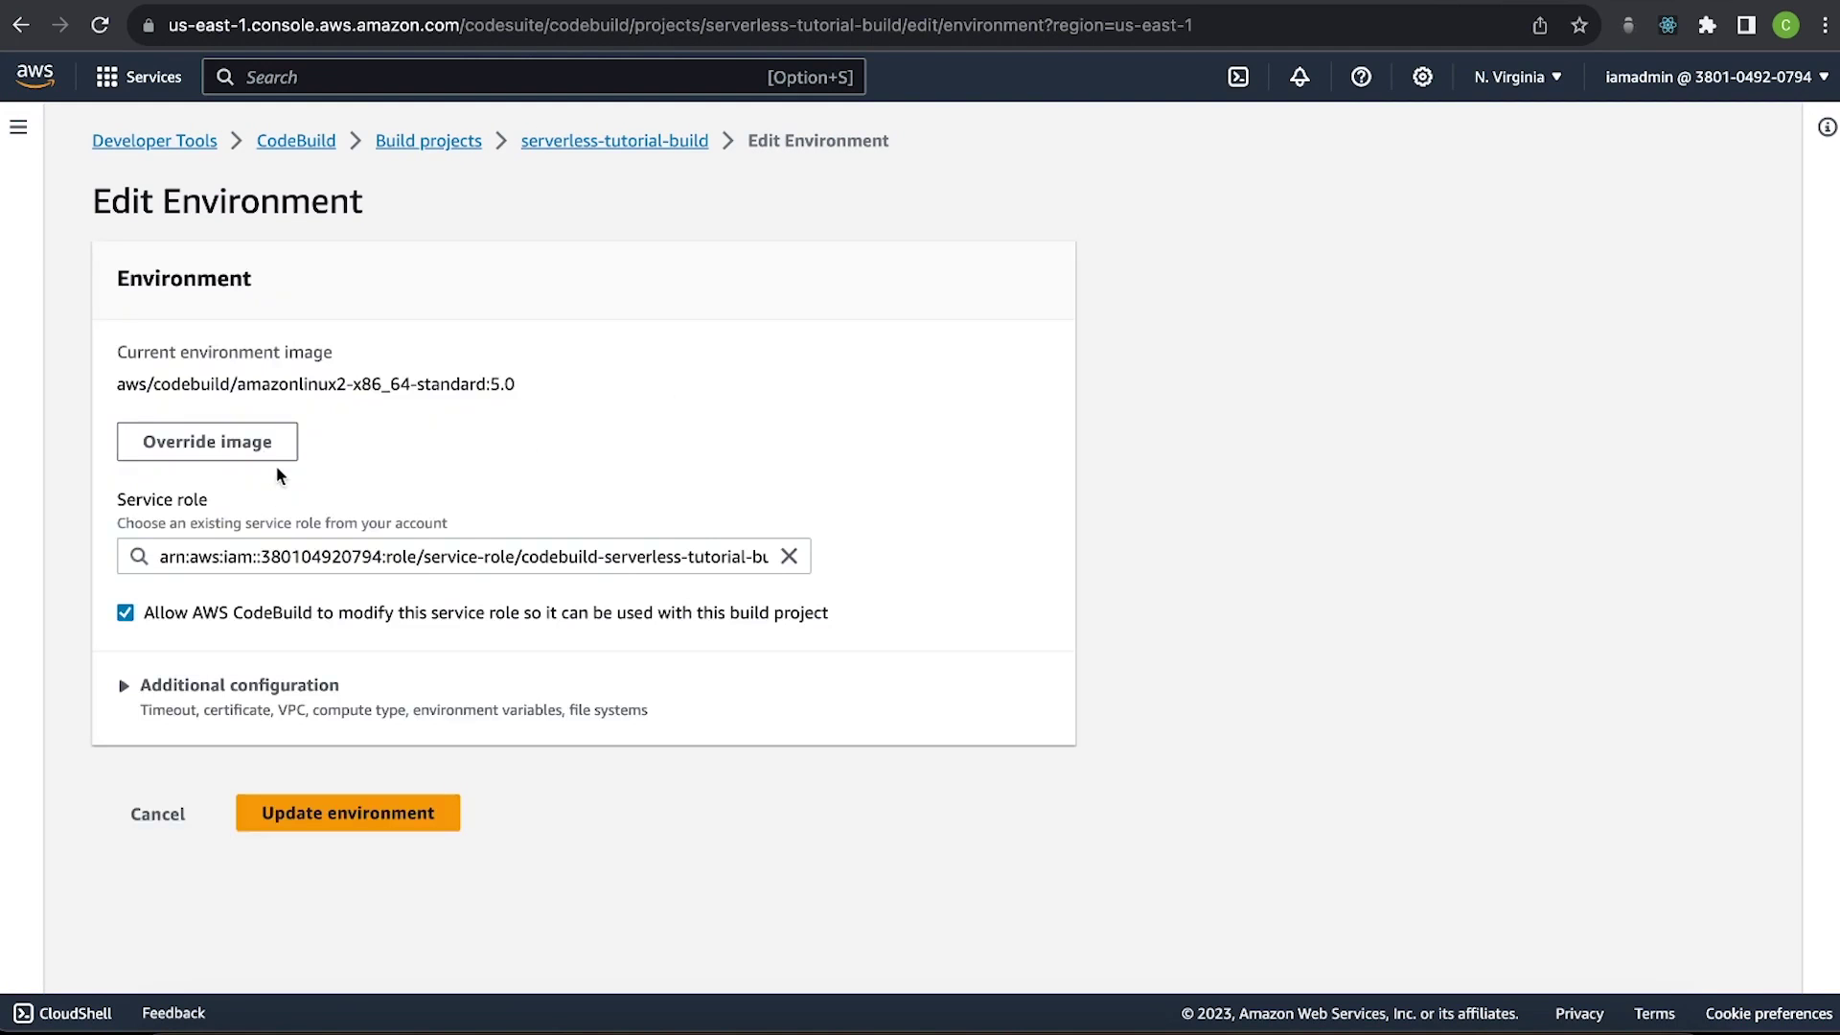
Define a plaintext environment variable named ENVIRONMENT with the value dev in the build project's additional configuration.
{"action": "left_click", "coordinate": [169, 684]}
{"action": "scroll", "coordinate": [176, 687], "scroll_direction": "down", "scroll_amount": 3}
{"action": "scroll", "coordinate": [176, 687], "scroll_direction": "down", "scroll_amount": 7}
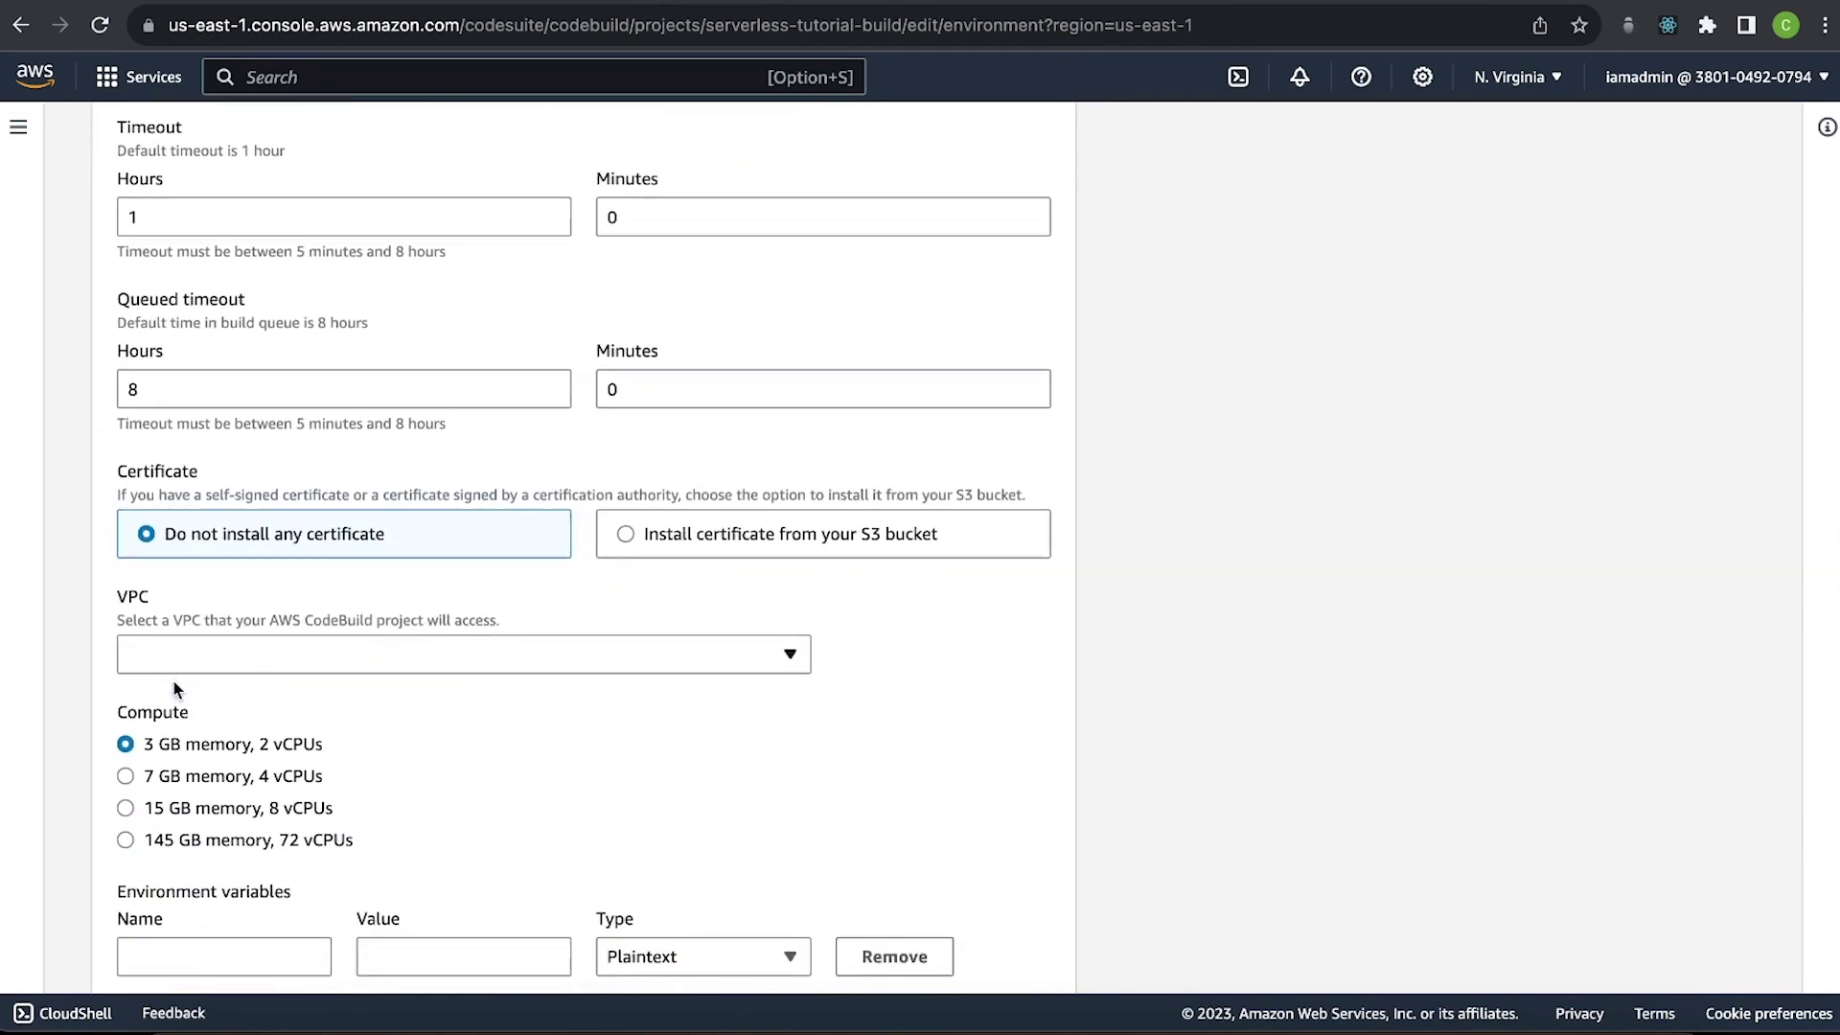
{"action": "left_click", "coordinate": [232, 580]}
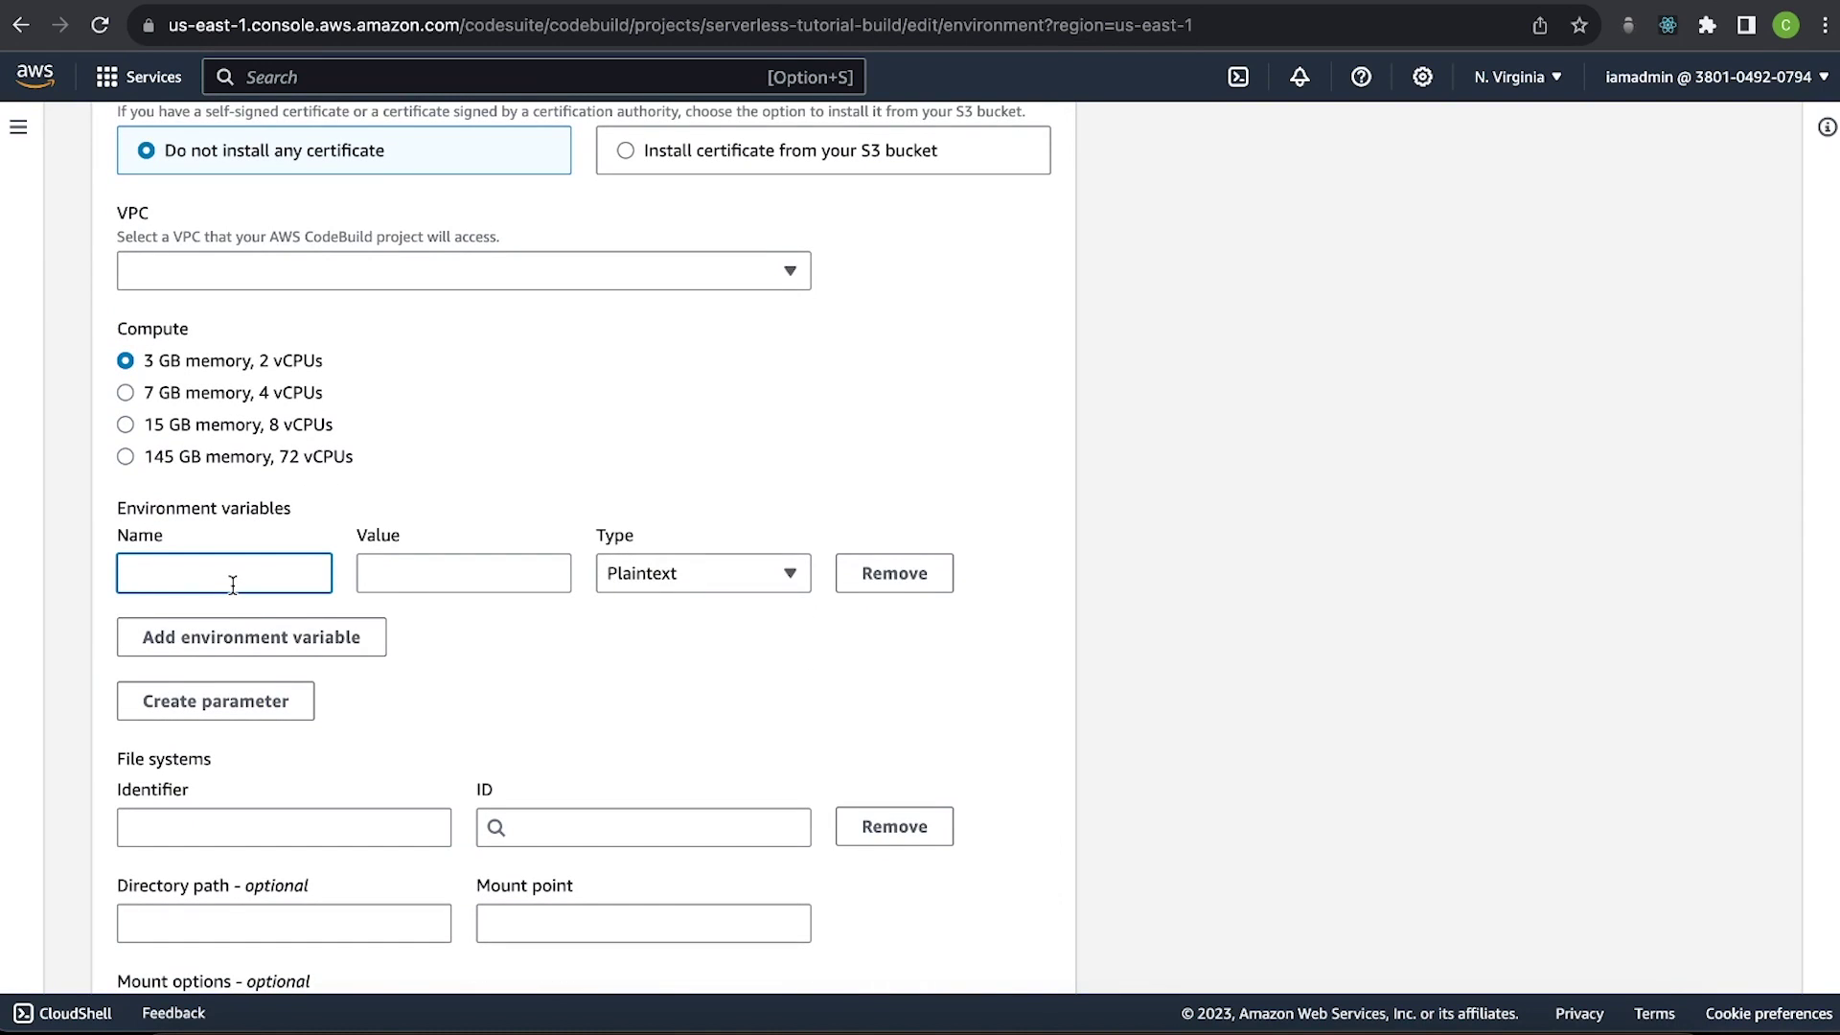
{"action": "type", "text": "ENVIRONEMN"}
{"action": "key", "text": "BackSpace"}
{"action": "key", "text": "BackSpace"}
{"action": "key", "text": "BackSpace"}
{"action": "type", "text": "MENT"}
{"action": "left_click", "coordinate": [437, 585]}
{"action": "type", "text": "dev"}
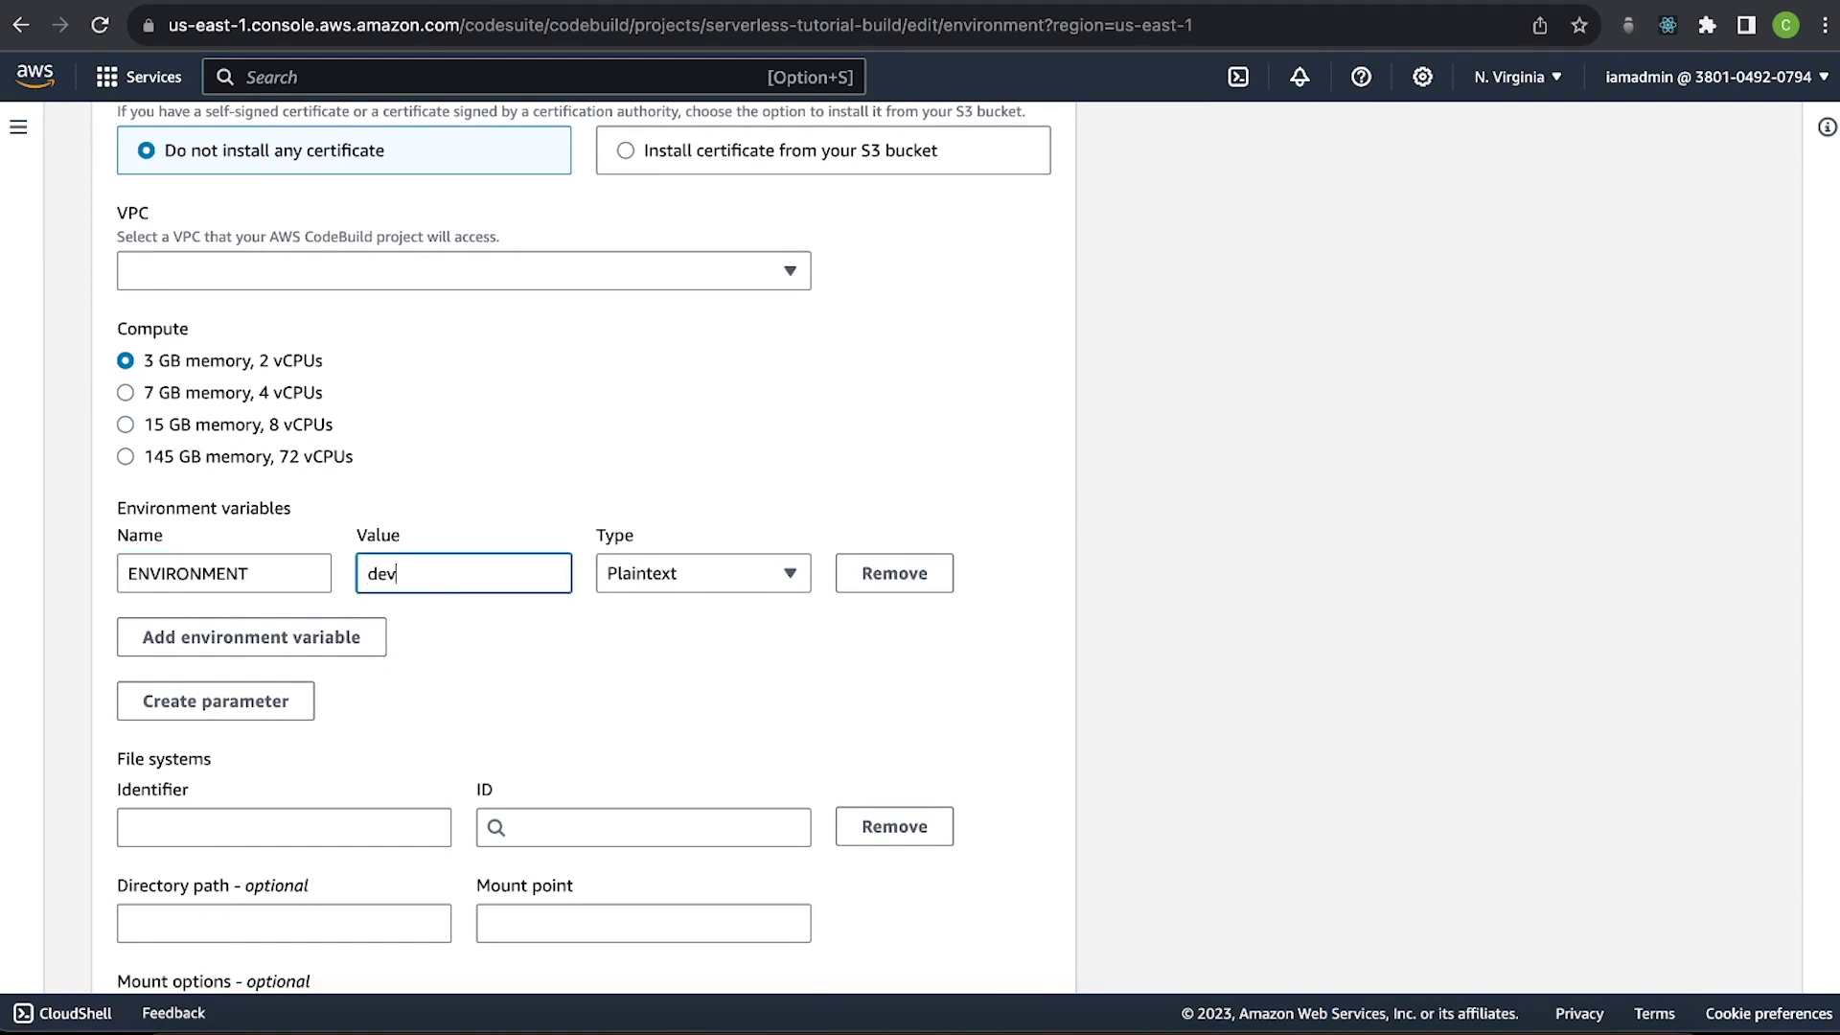
Add a second environment variable named REGION with the value us-east-1 and update the build project's environment.
{"action": "left_click", "coordinate": [301, 642]}
{"action": "type", "text": "REGION"}
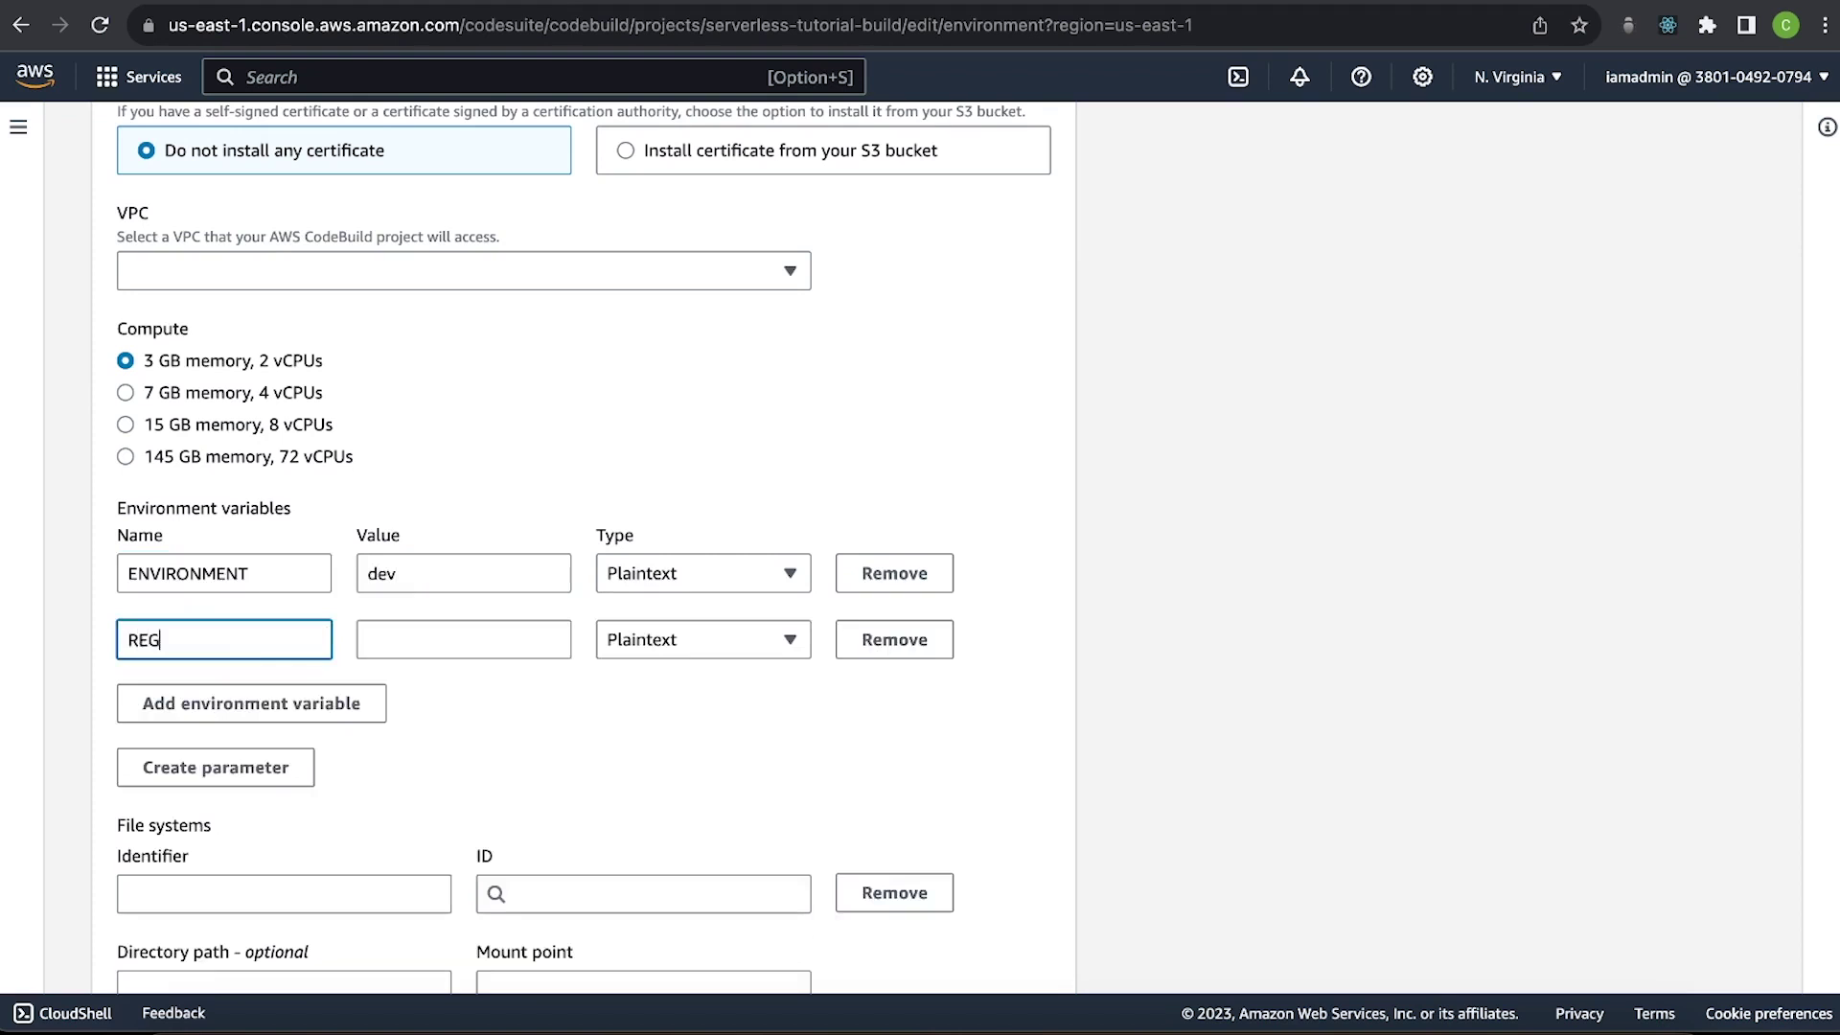
{"action": "left_click", "coordinate": [427, 642]}
{"action": "type", "text": "us-east-1"}
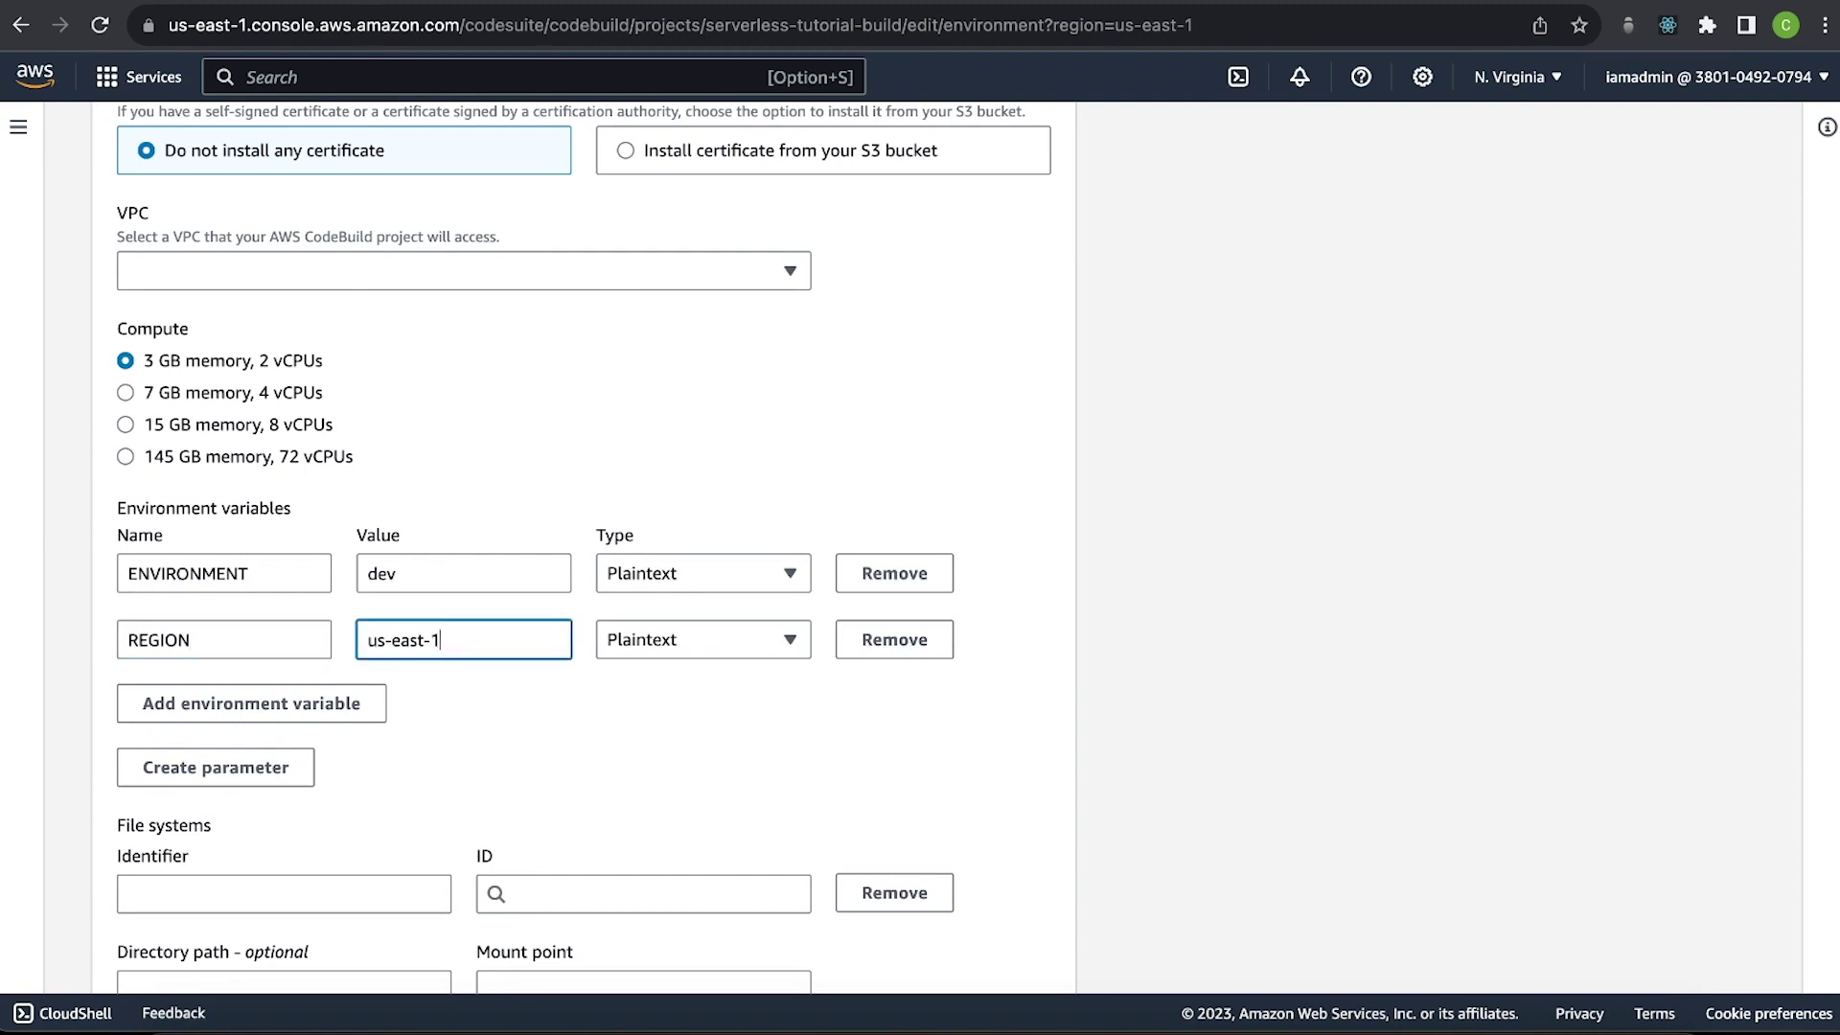
{"action": "scroll", "coordinate": [584, 546], "scroll_direction": "down", "scroll_amount": 3}
{"action": "left_click", "coordinate": [428, 935]}
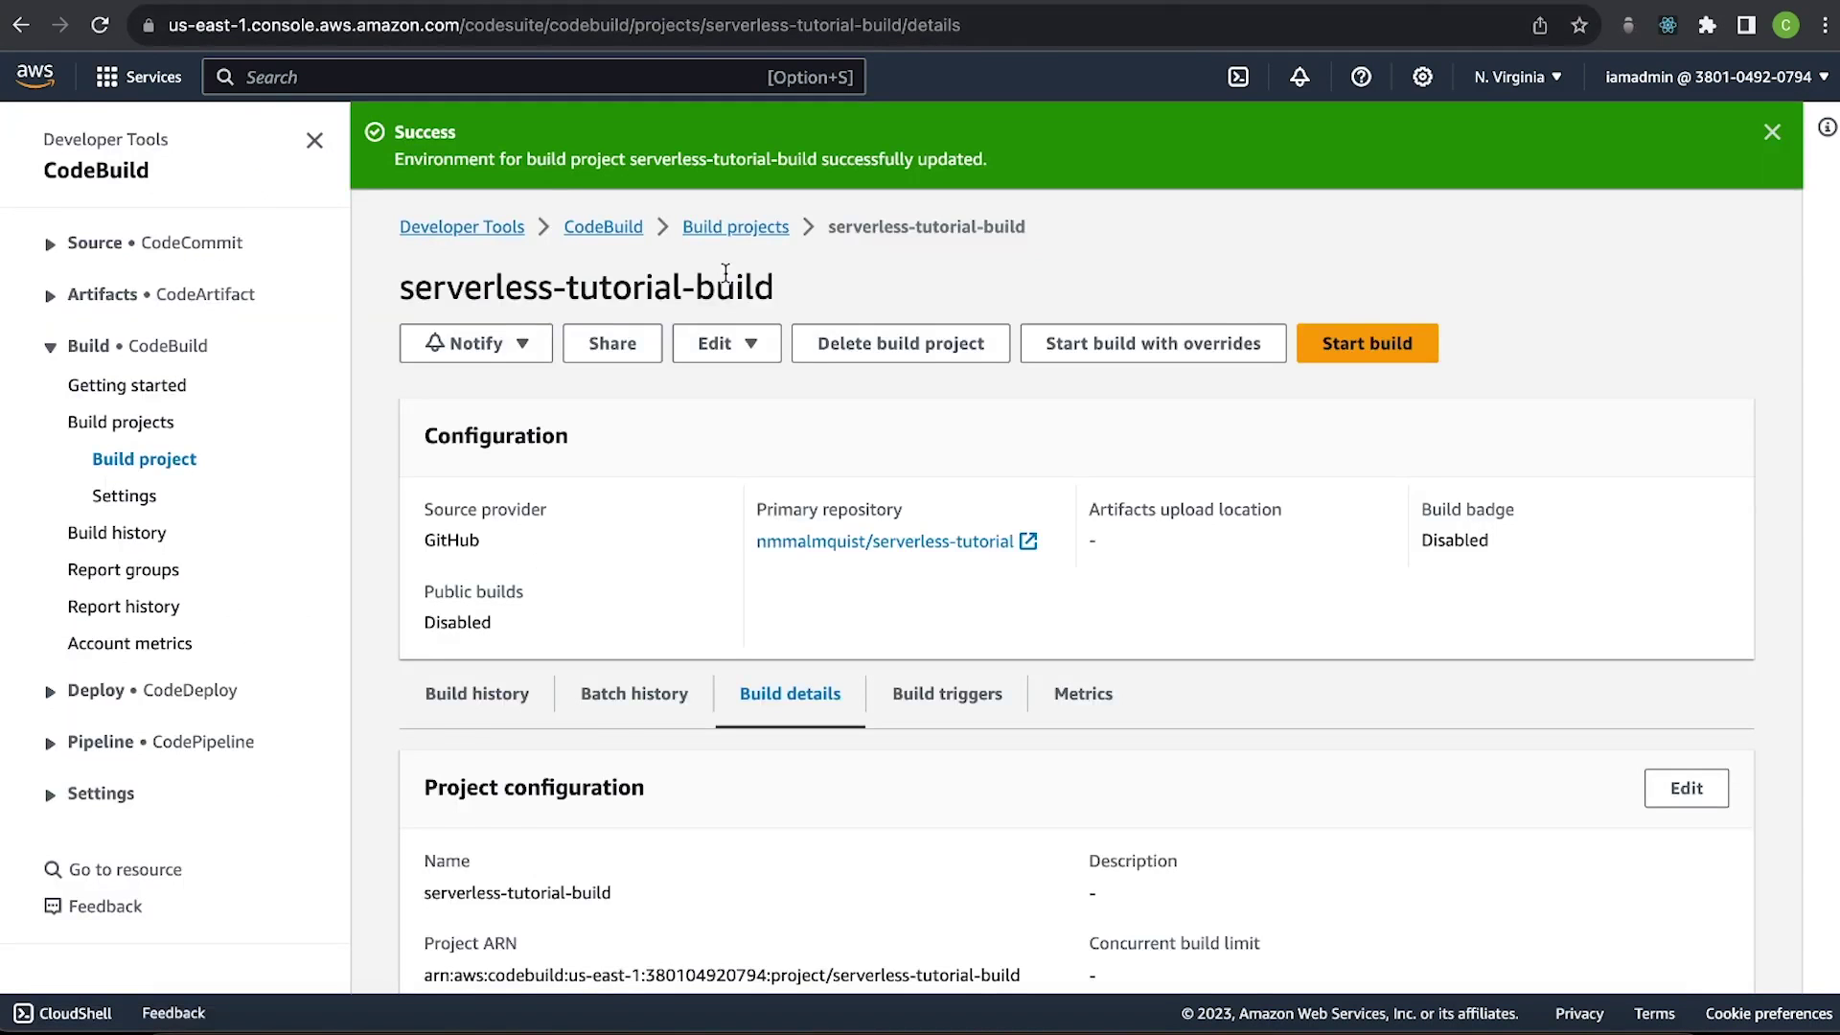
Switch to Visual Studio Code and add '- echo "Finished deployment"' below the serverless deploy command in buildspec.yml.
{"action": "key", "text": "super+Tab"}
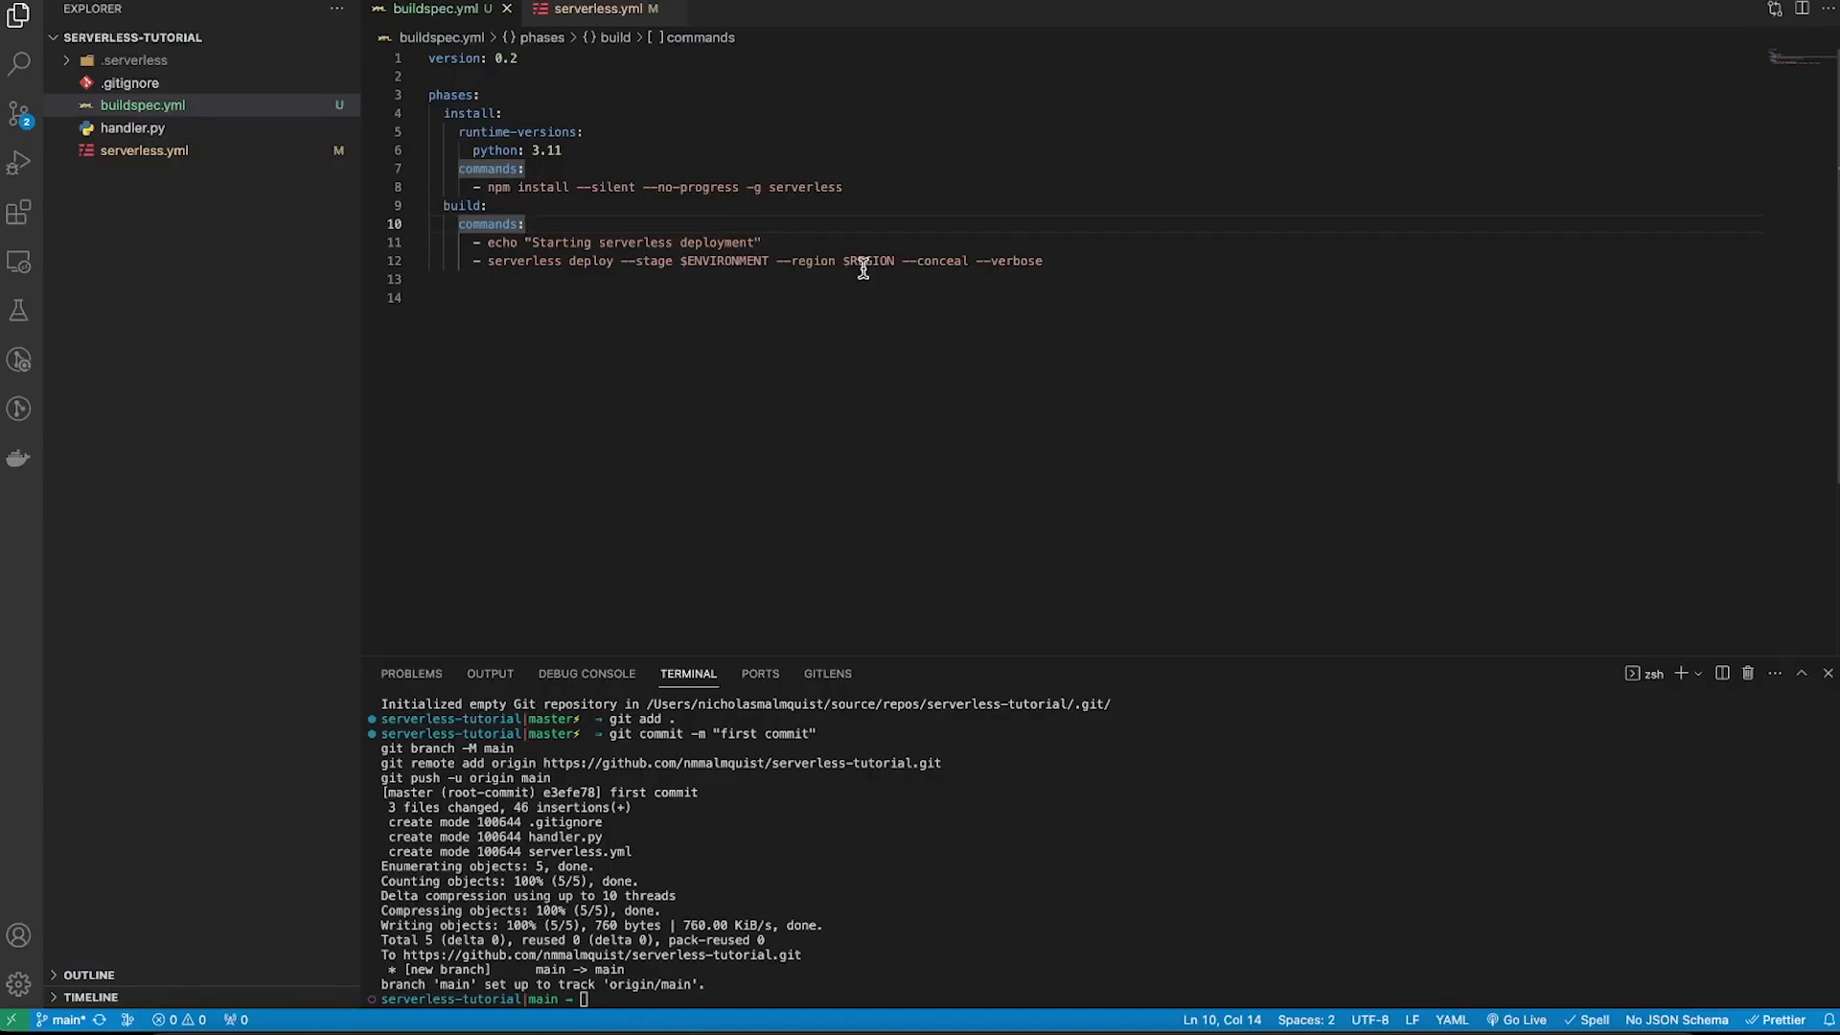
{"action": "double_click", "coordinate": [867, 263]}
{"action": "double_click", "coordinate": [738, 260]}
{"action": "left_click", "coordinate": [906, 274]}
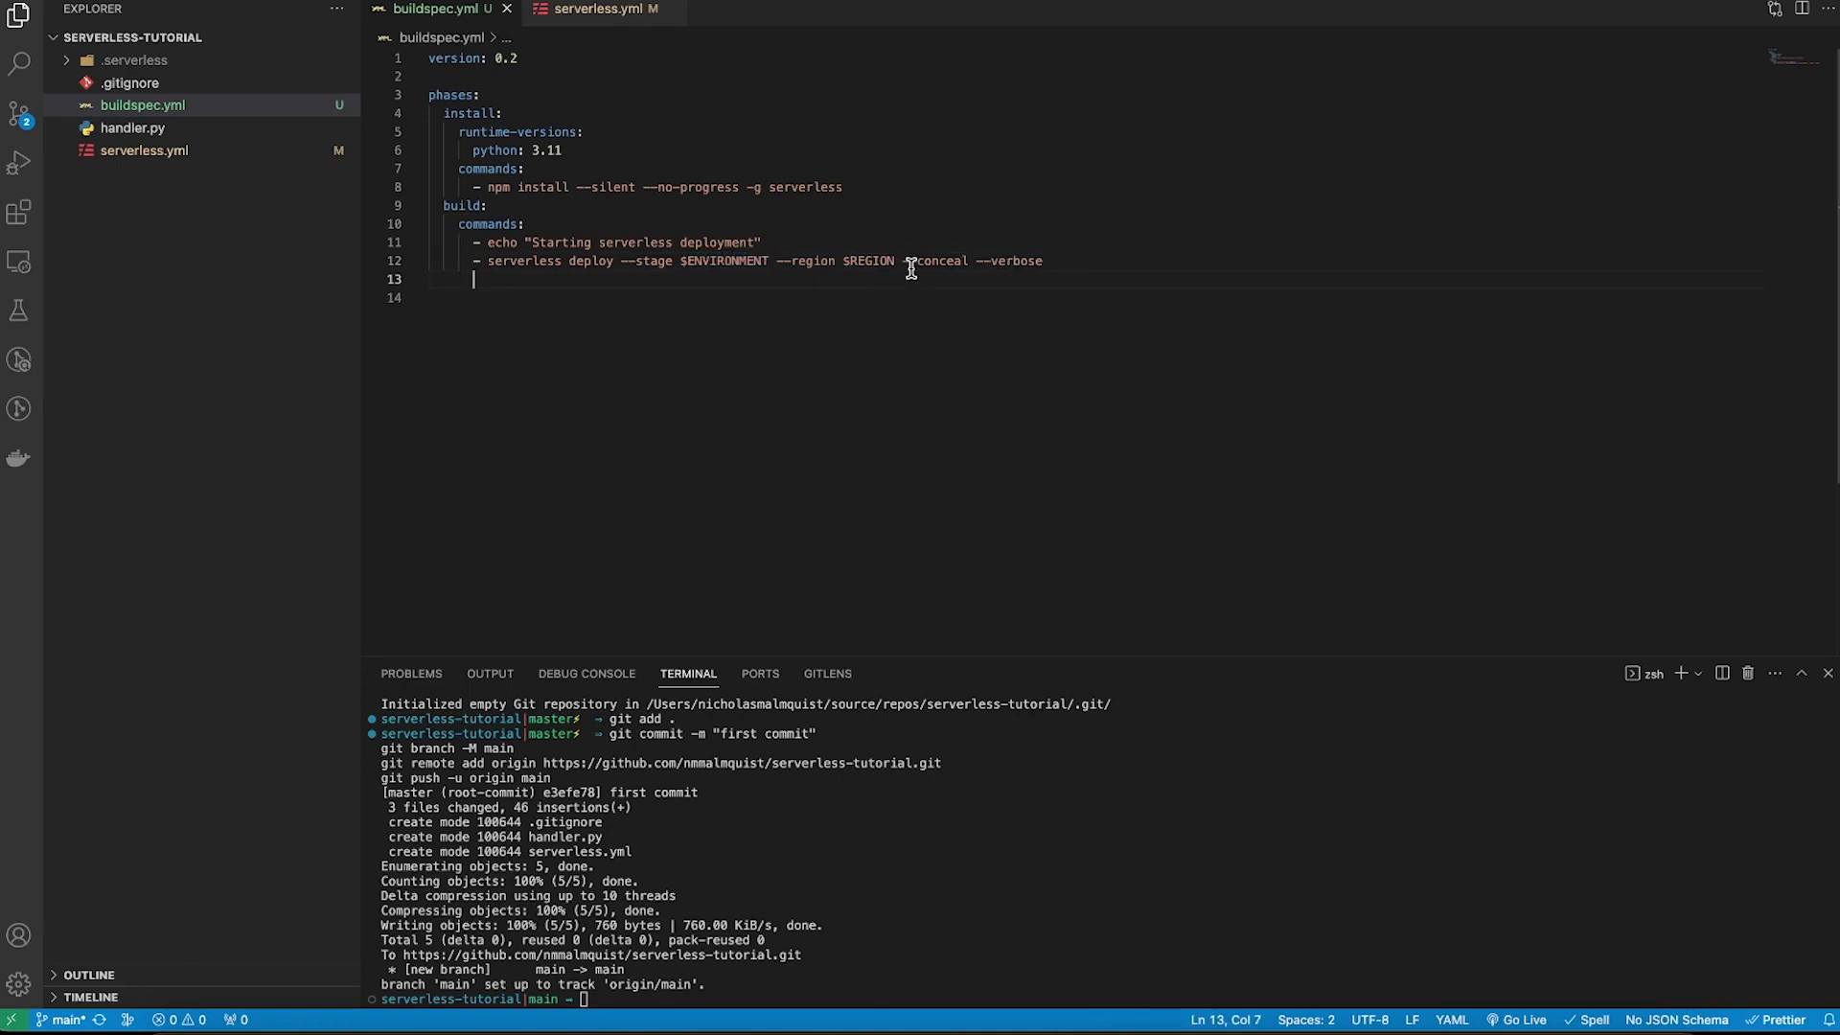
{"action": "double_click", "coordinate": [1023, 261]}
{"action": "left_click", "coordinate": [1116, 297]}
{"action": "left_click", "coordinate": [1073, 256]}
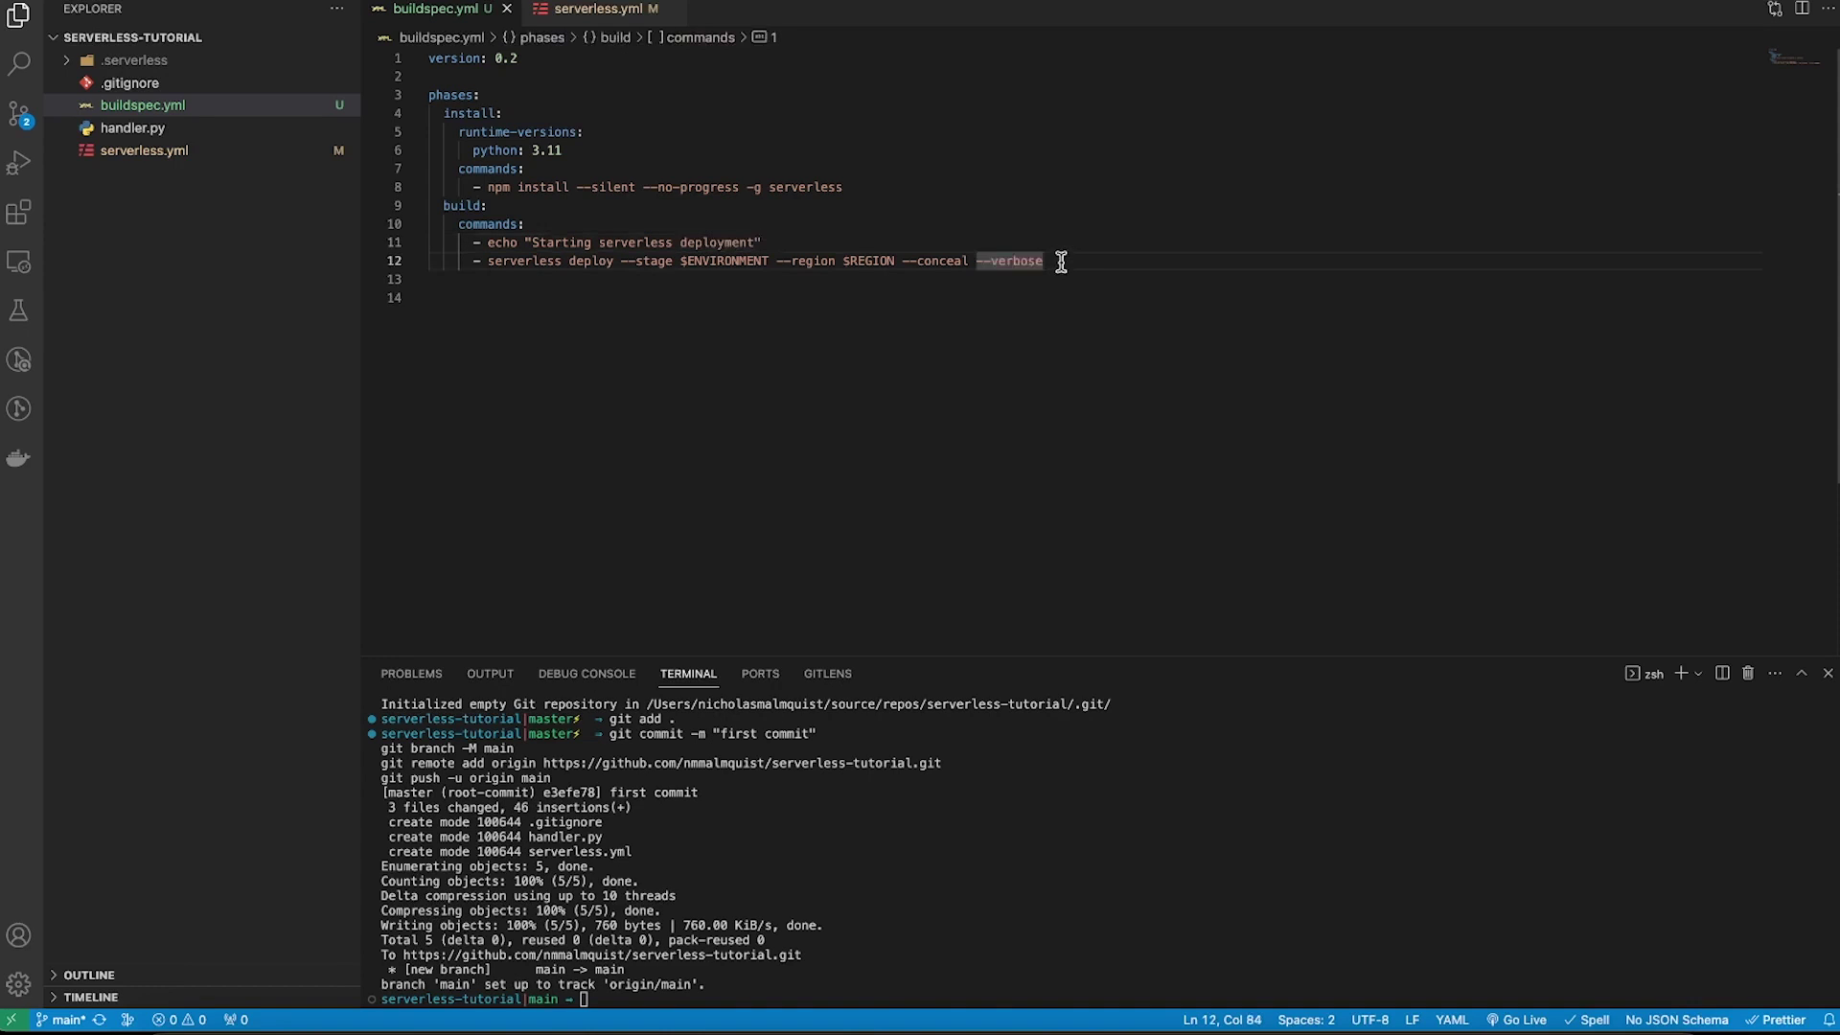
{"action": "key", "text": "super+z"}
{"action": "left_click", "coordinate": [966, 314]}
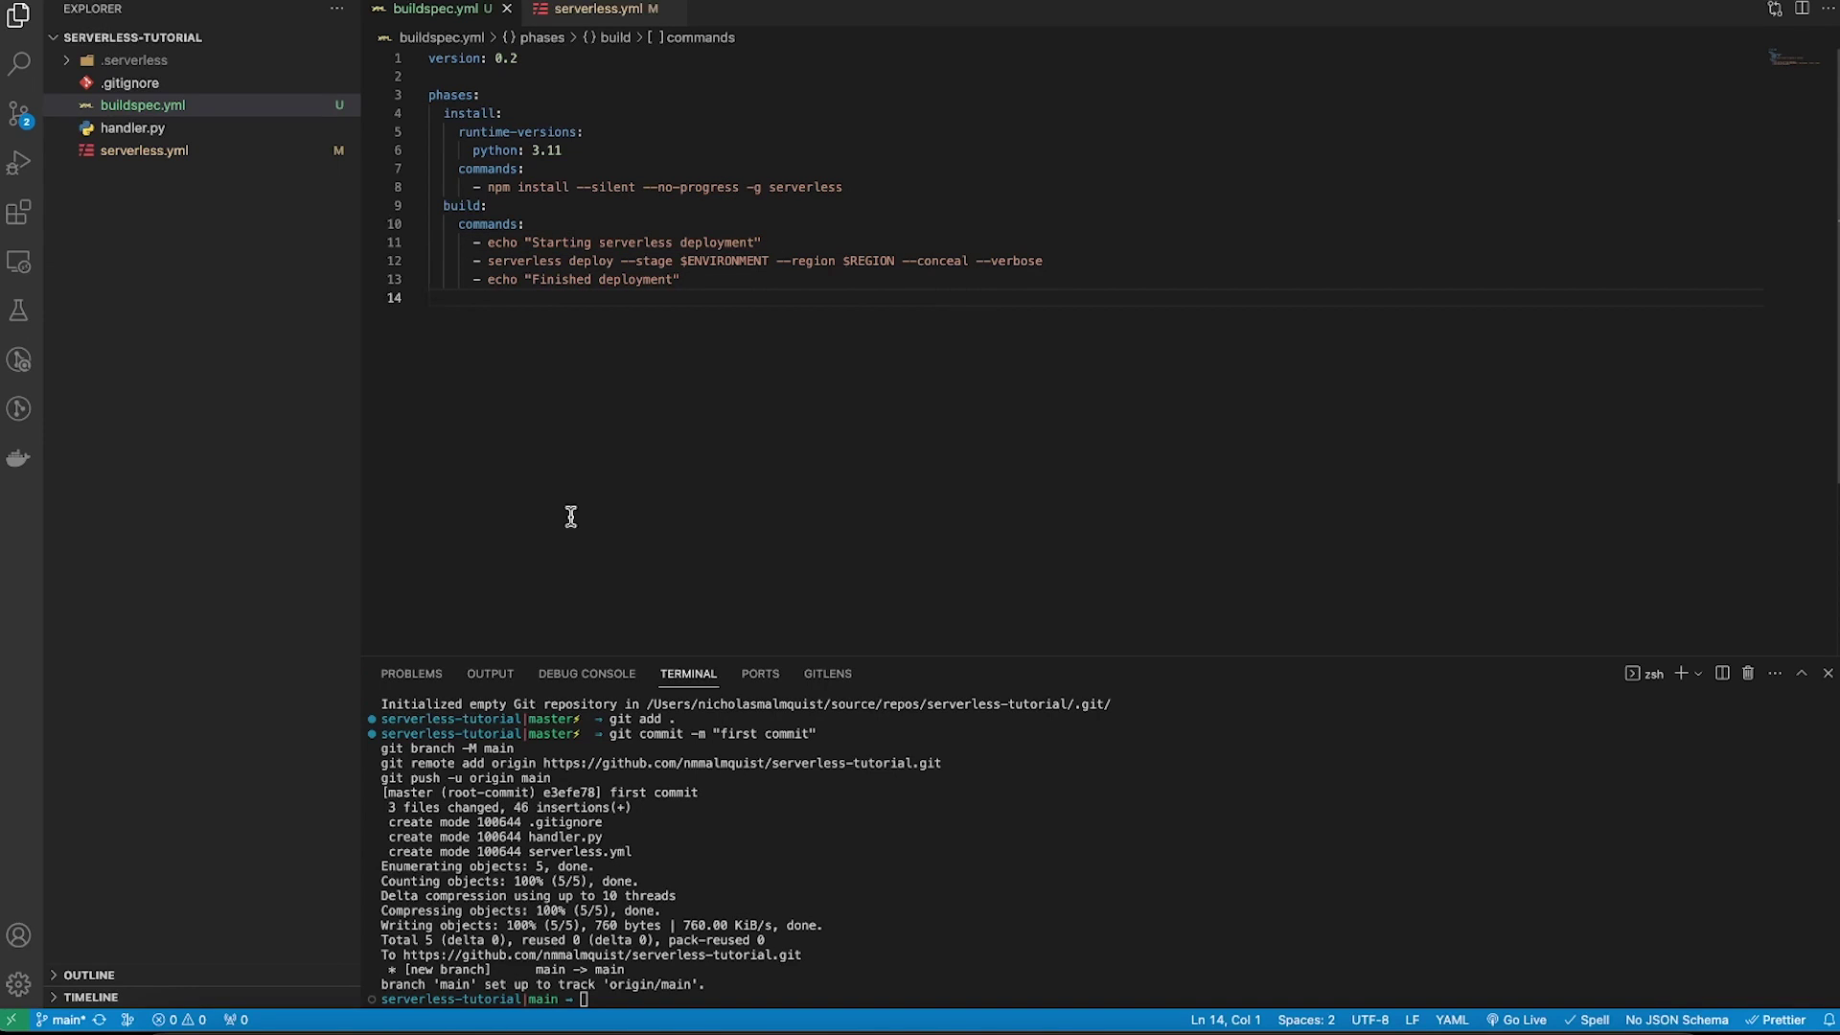
Commit the buildspec.yml and serverless.yml edits with the message "changes" and sync them to the remote main branch.
{"action": "left_click", "coordinate": [18, 115]}
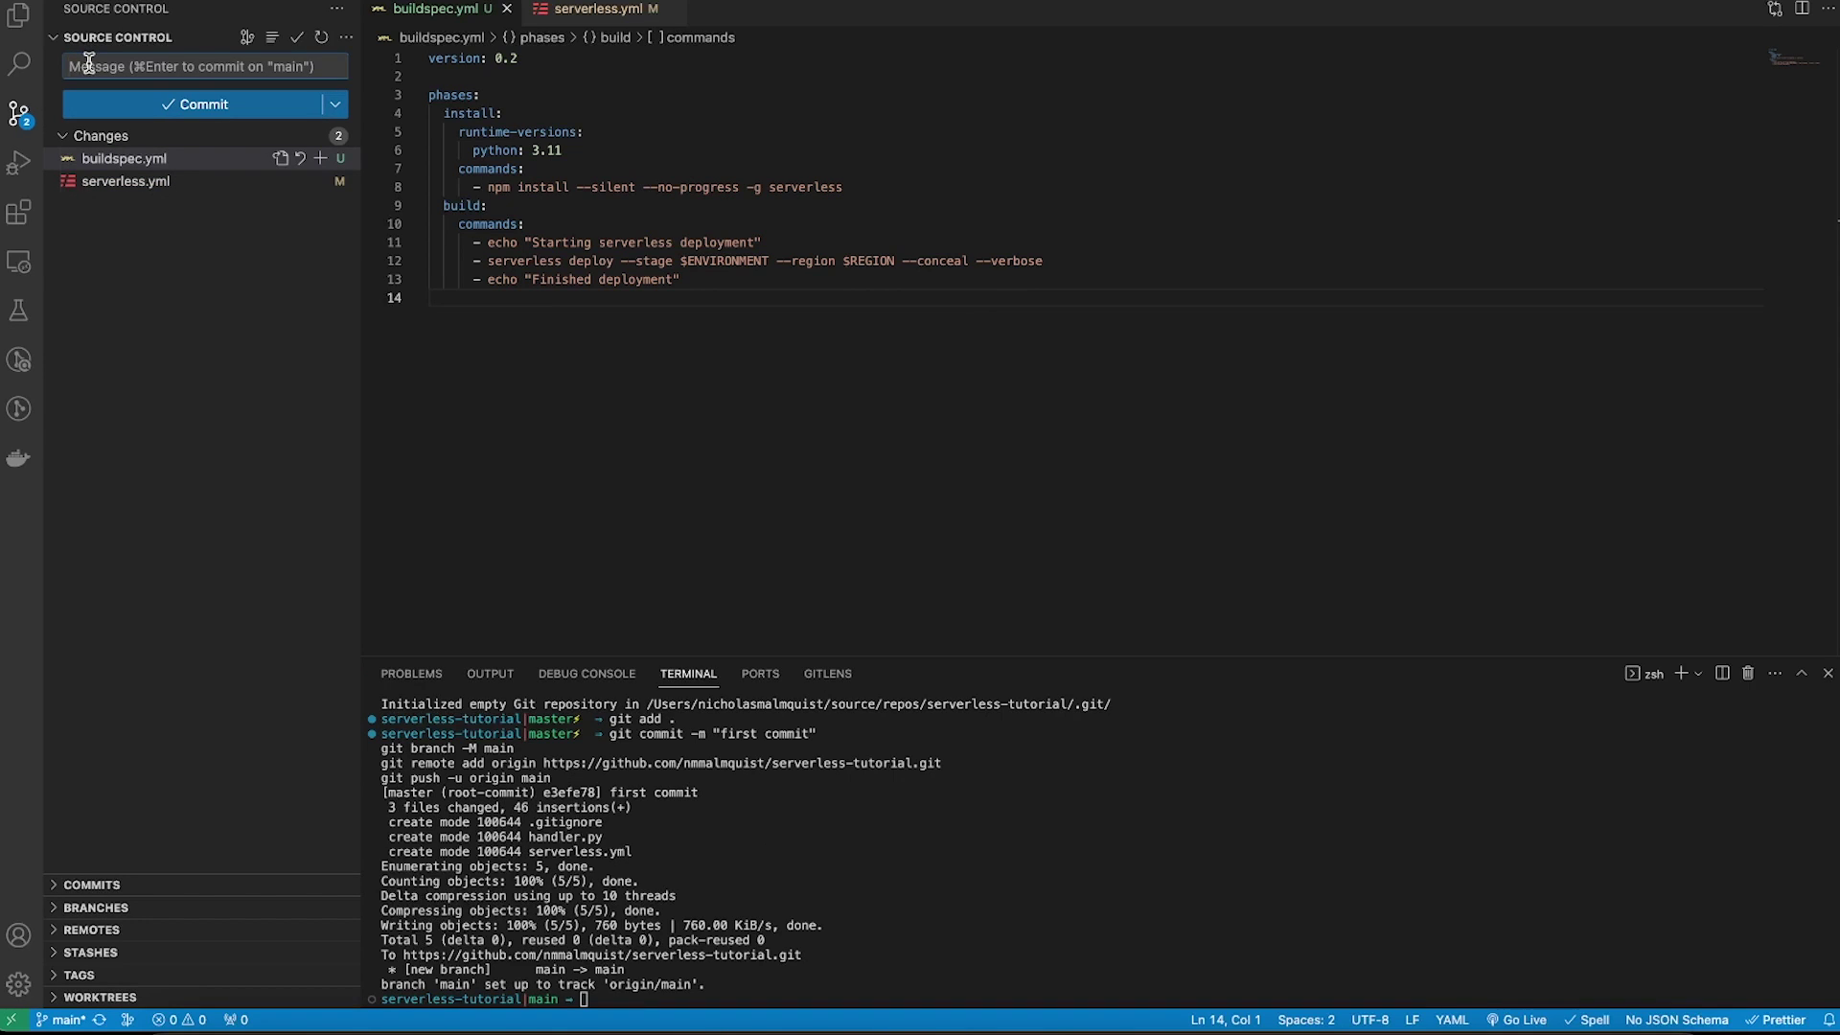
{"action": "left_click", "coordinate": [88, 62]}
{"action": "type", "text": "changes"}
{"action": "left_click", "coordinate": [151, 107]}
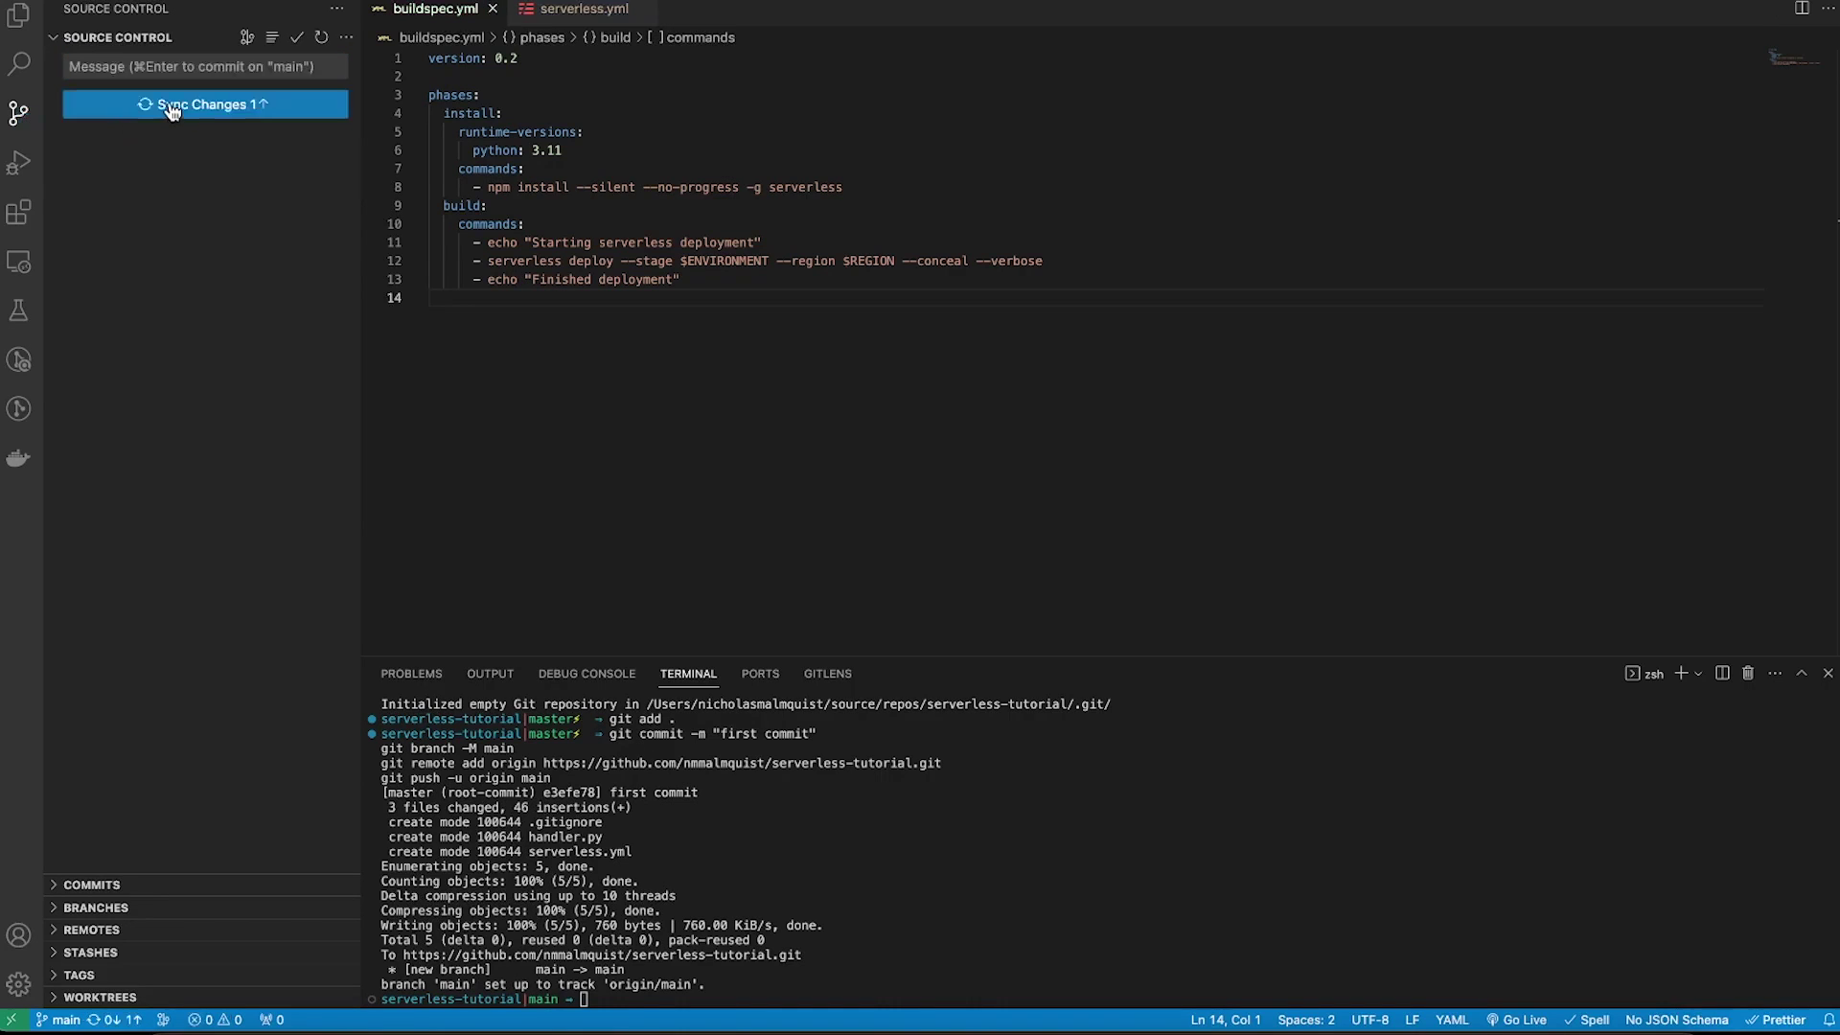
{"action": "left_click", "coordinate": [169, 109]}
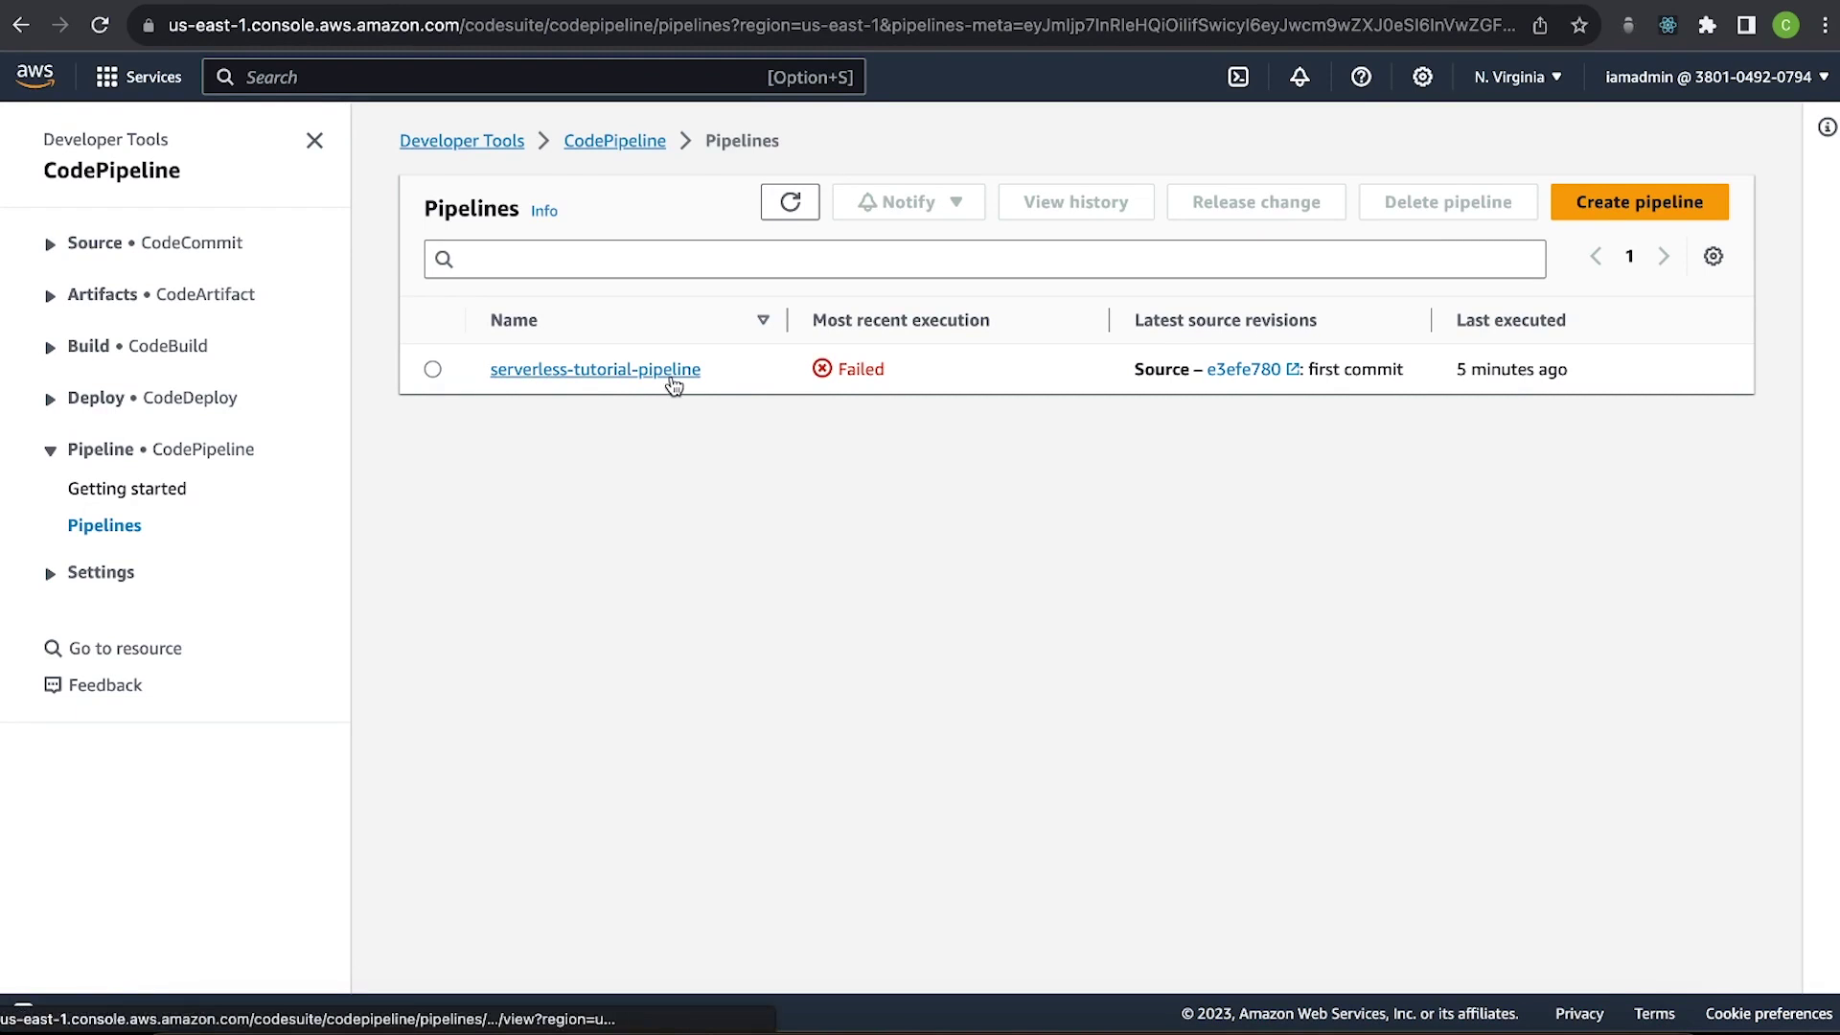
In the AWS console, open serverless-tutorial-pipeline, go to its latest CodeBuild run and read the build log.
{"action": "left_click", "coordinate": [790, 202]}
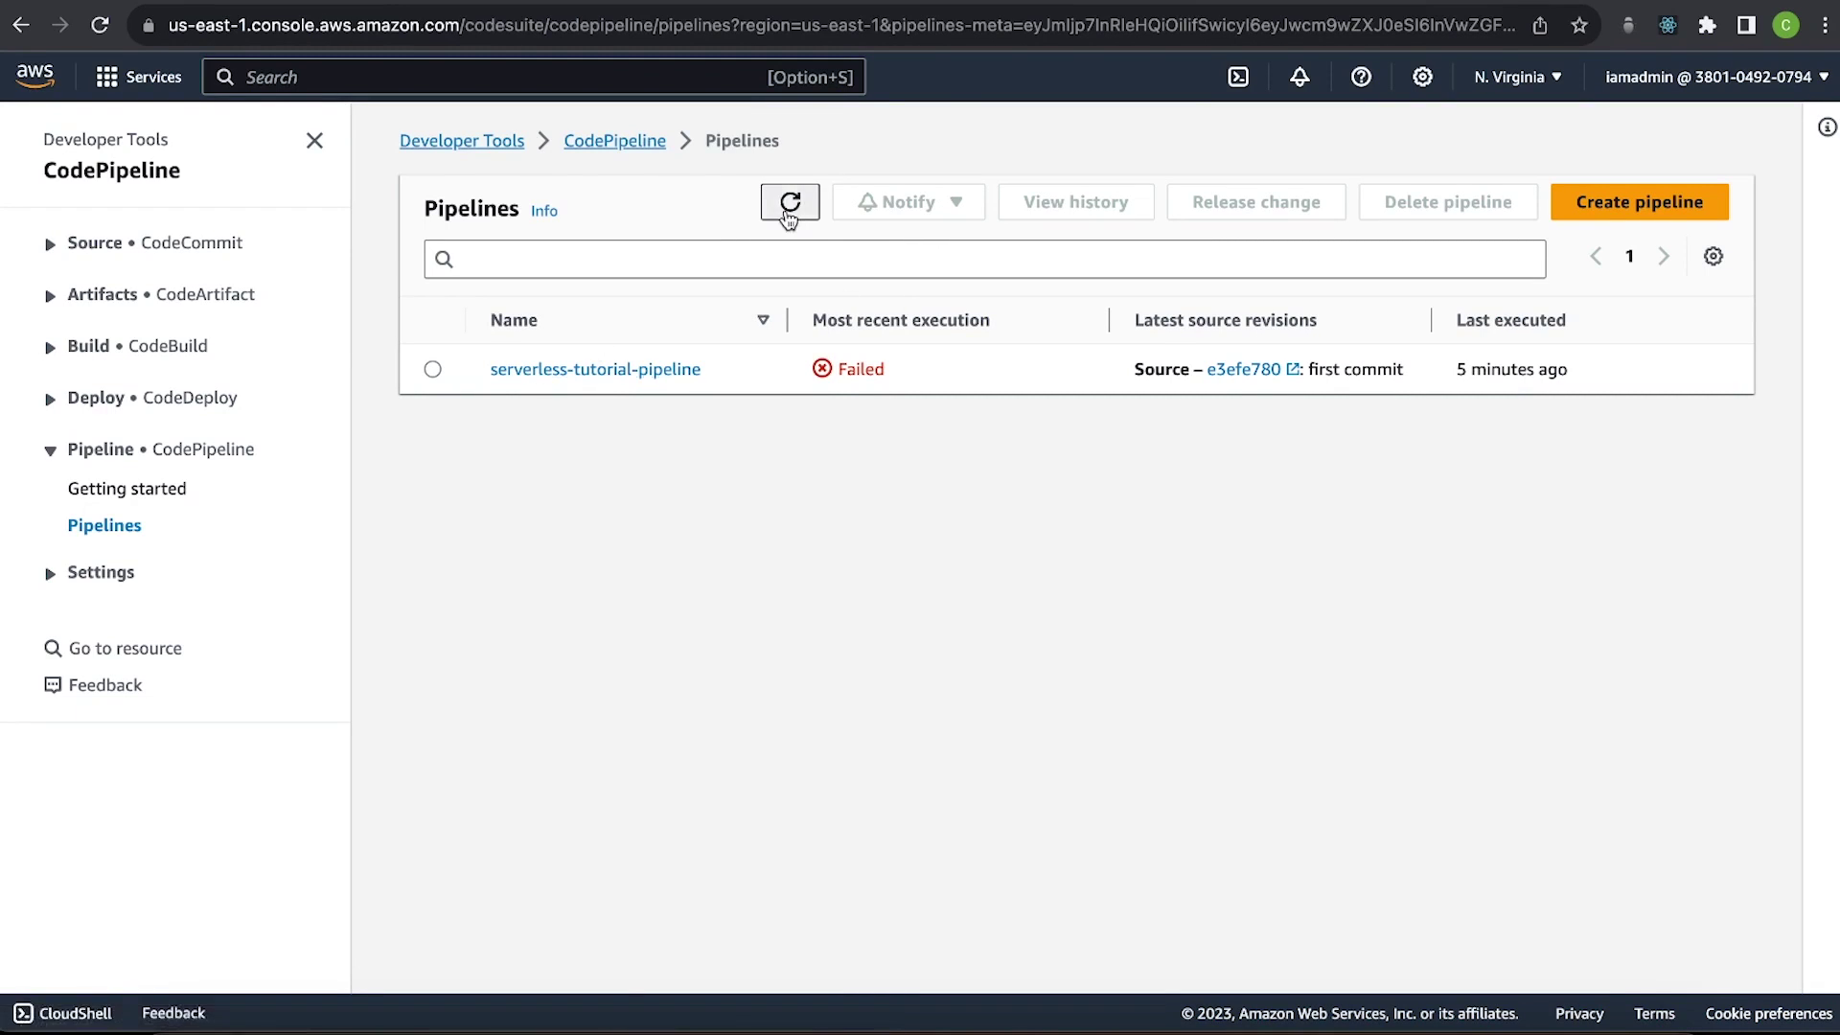
{"action": "left_click", "coordinate": [624, 369]}
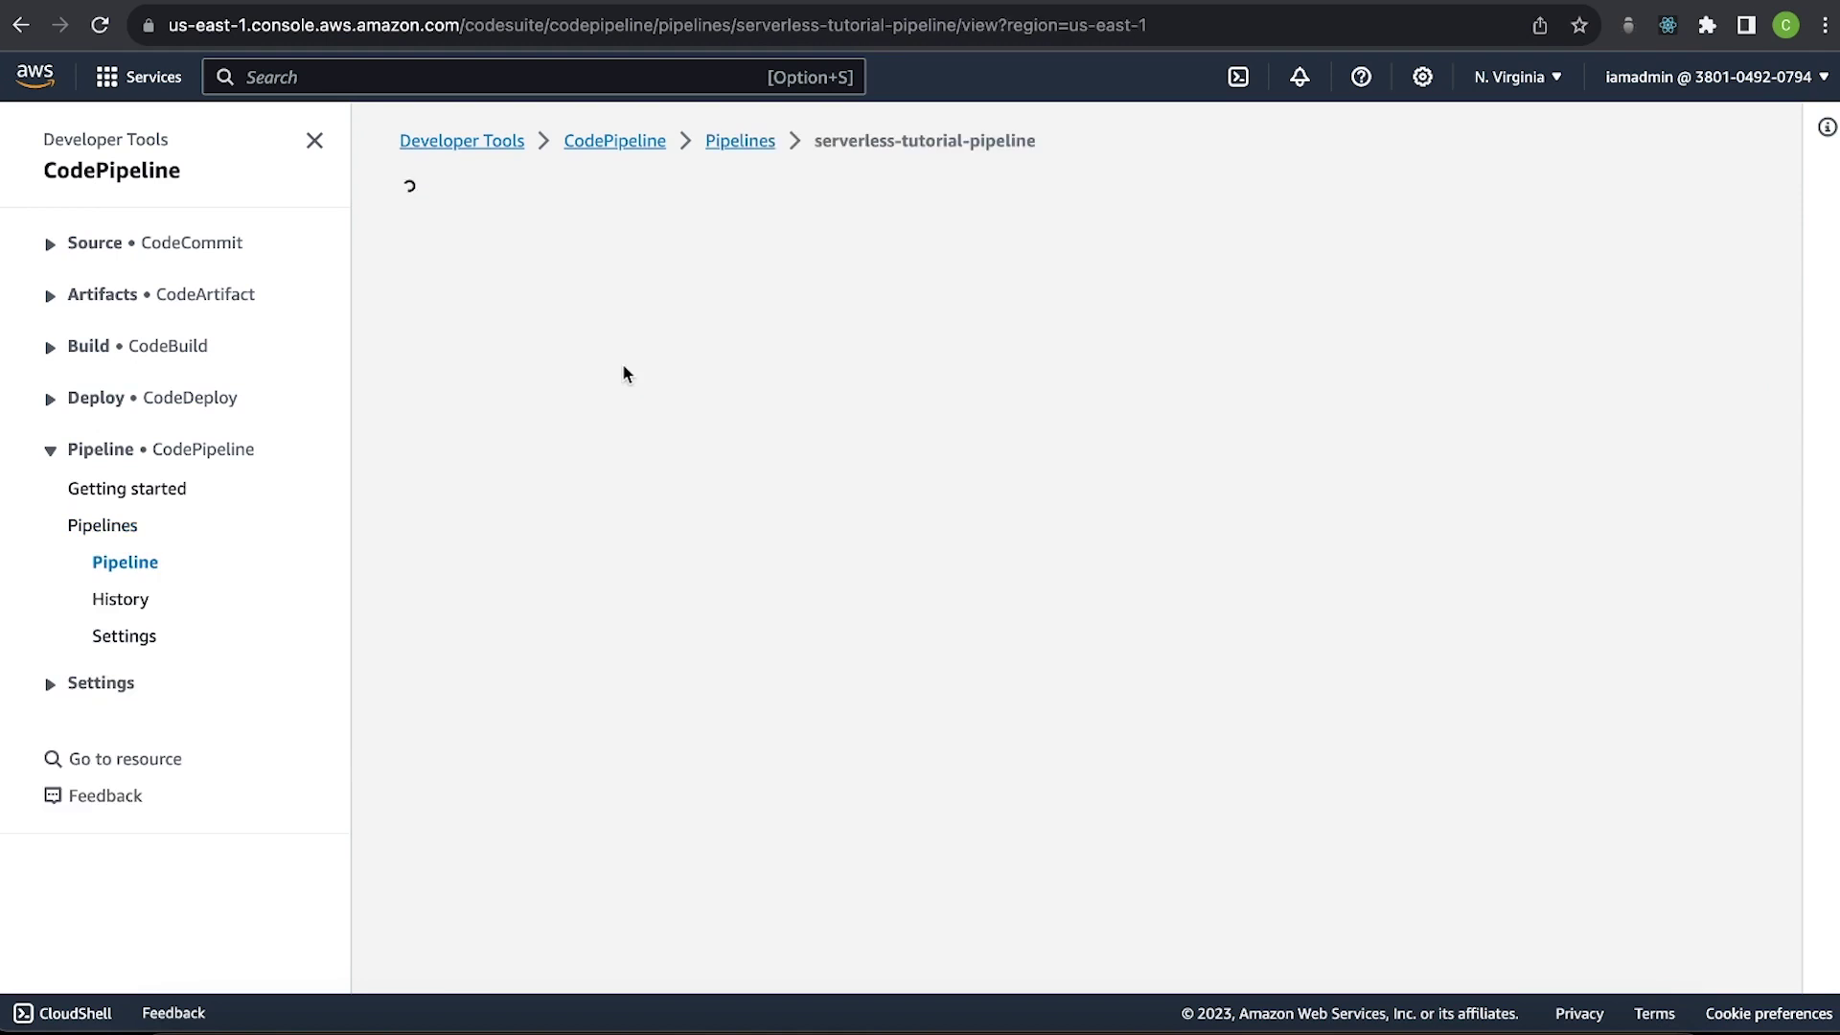
{"action": "scroll", "coordinate": [836, 556], "scroll_direction": "down", "scroll_amount": 2}
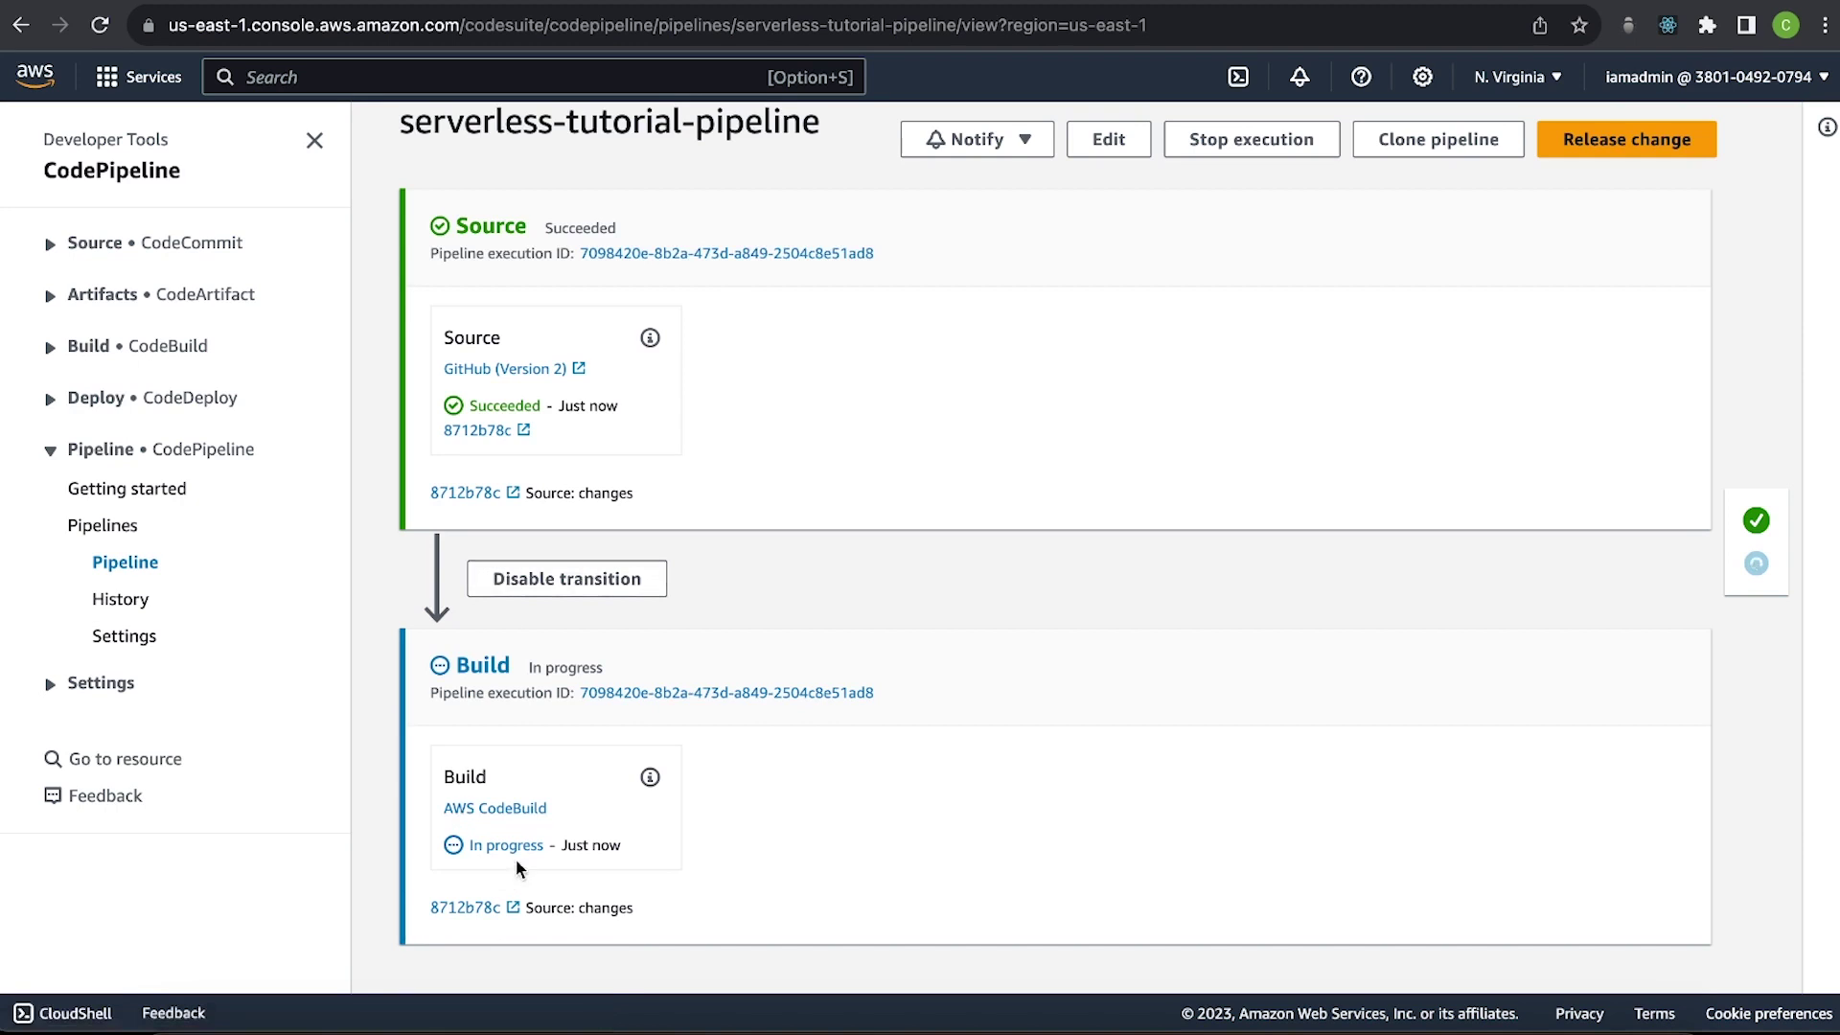
{"action": "left_click", "coordinate": [508, 811]}
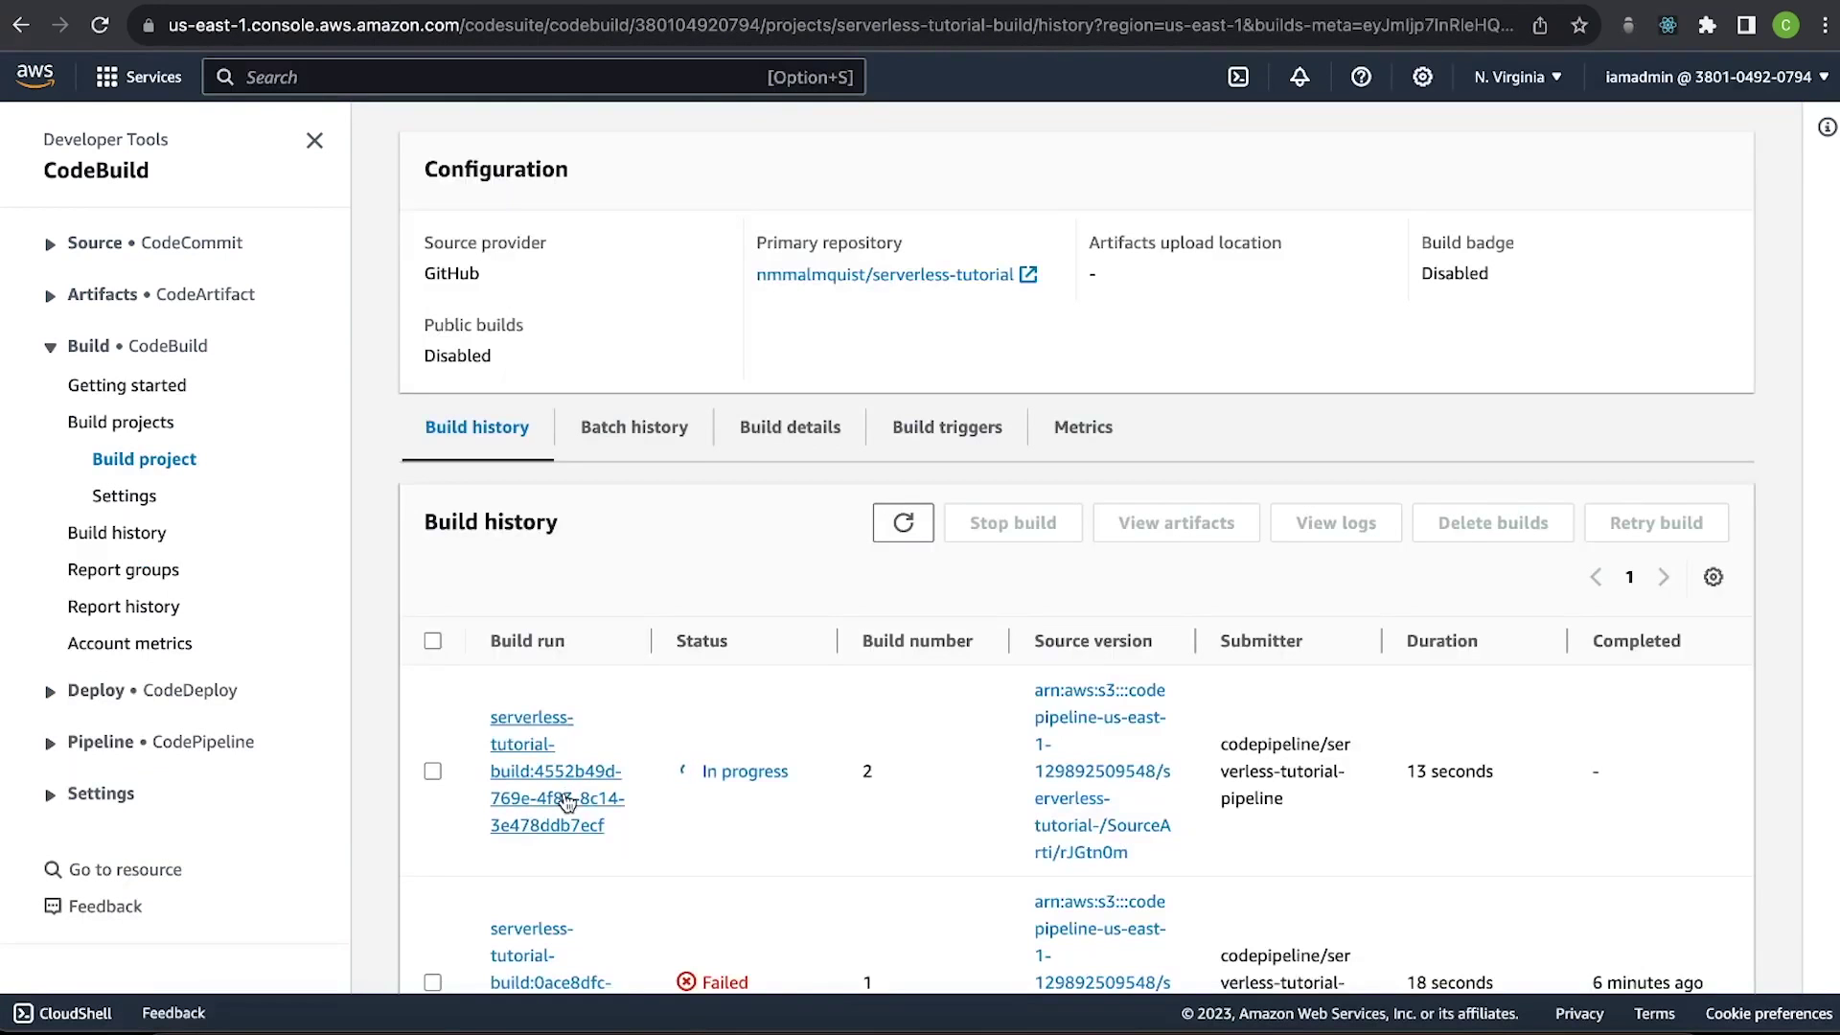
{"action": "left_click", "coordinate": [567, 803]}
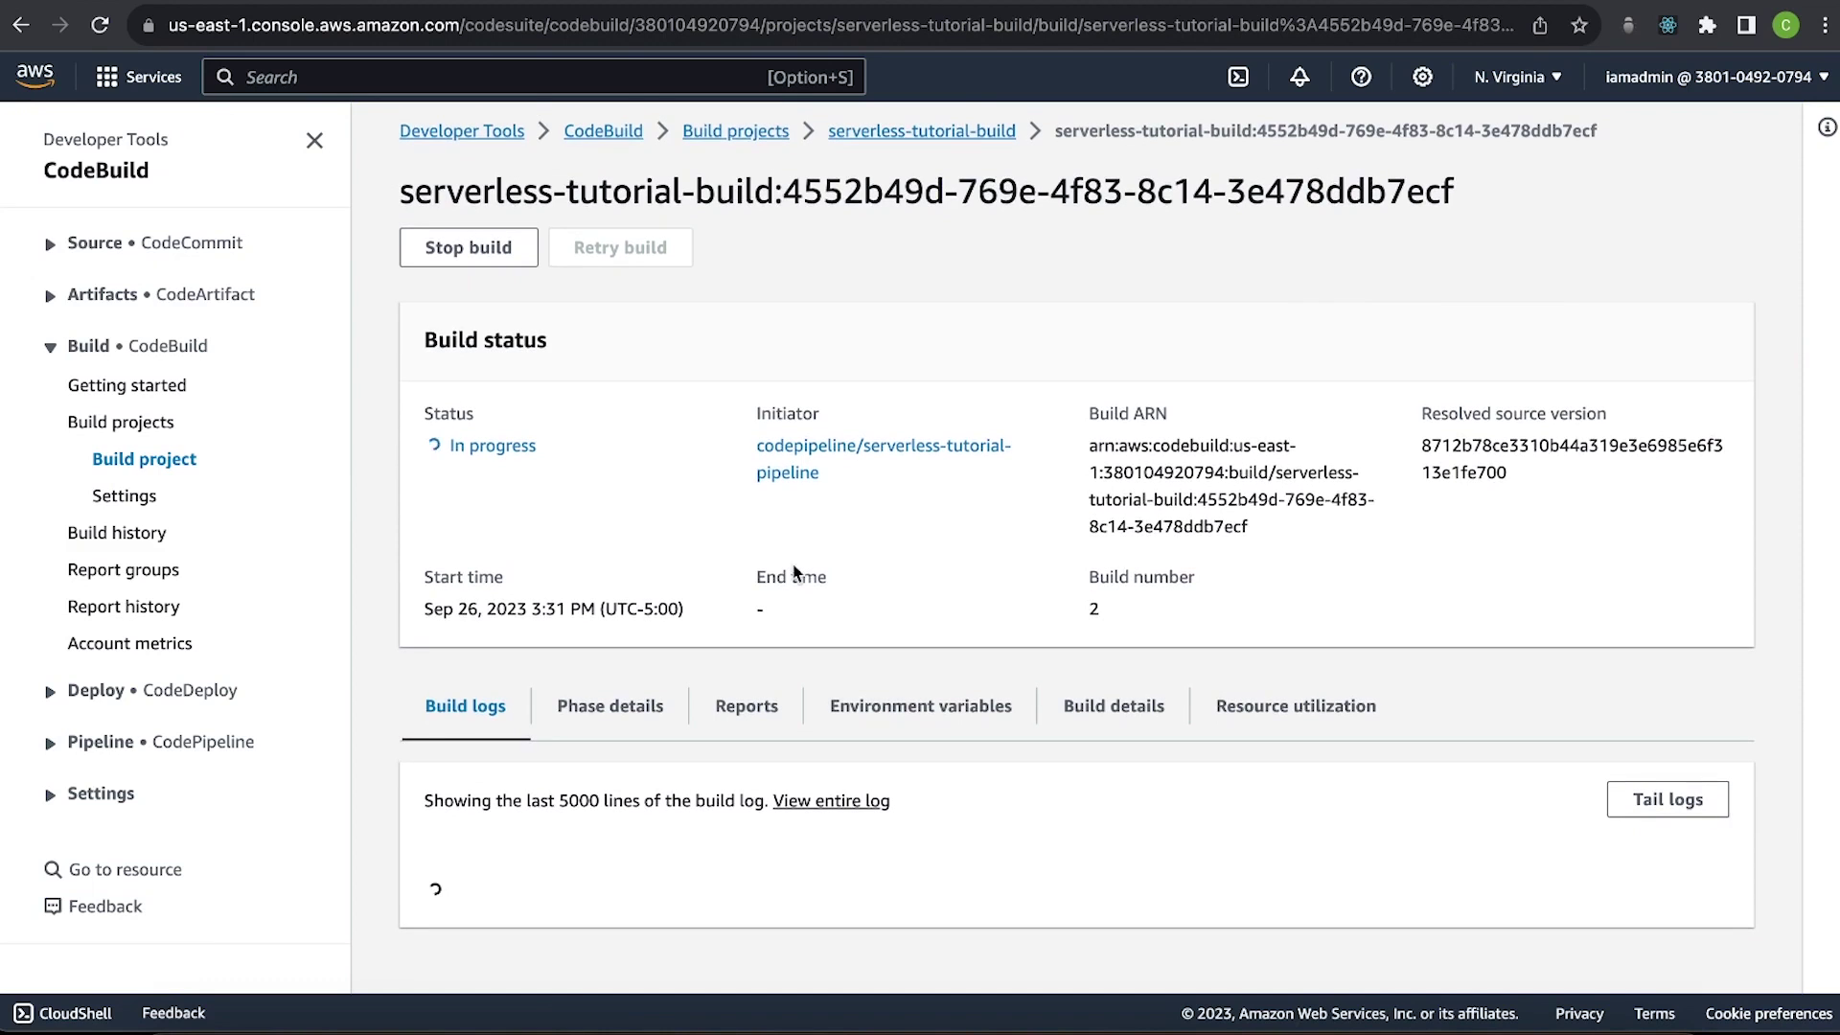
{"action": "scroll", "coordinate": [804, 584], "scroll_direction": "down", "scroll_amount": 5}
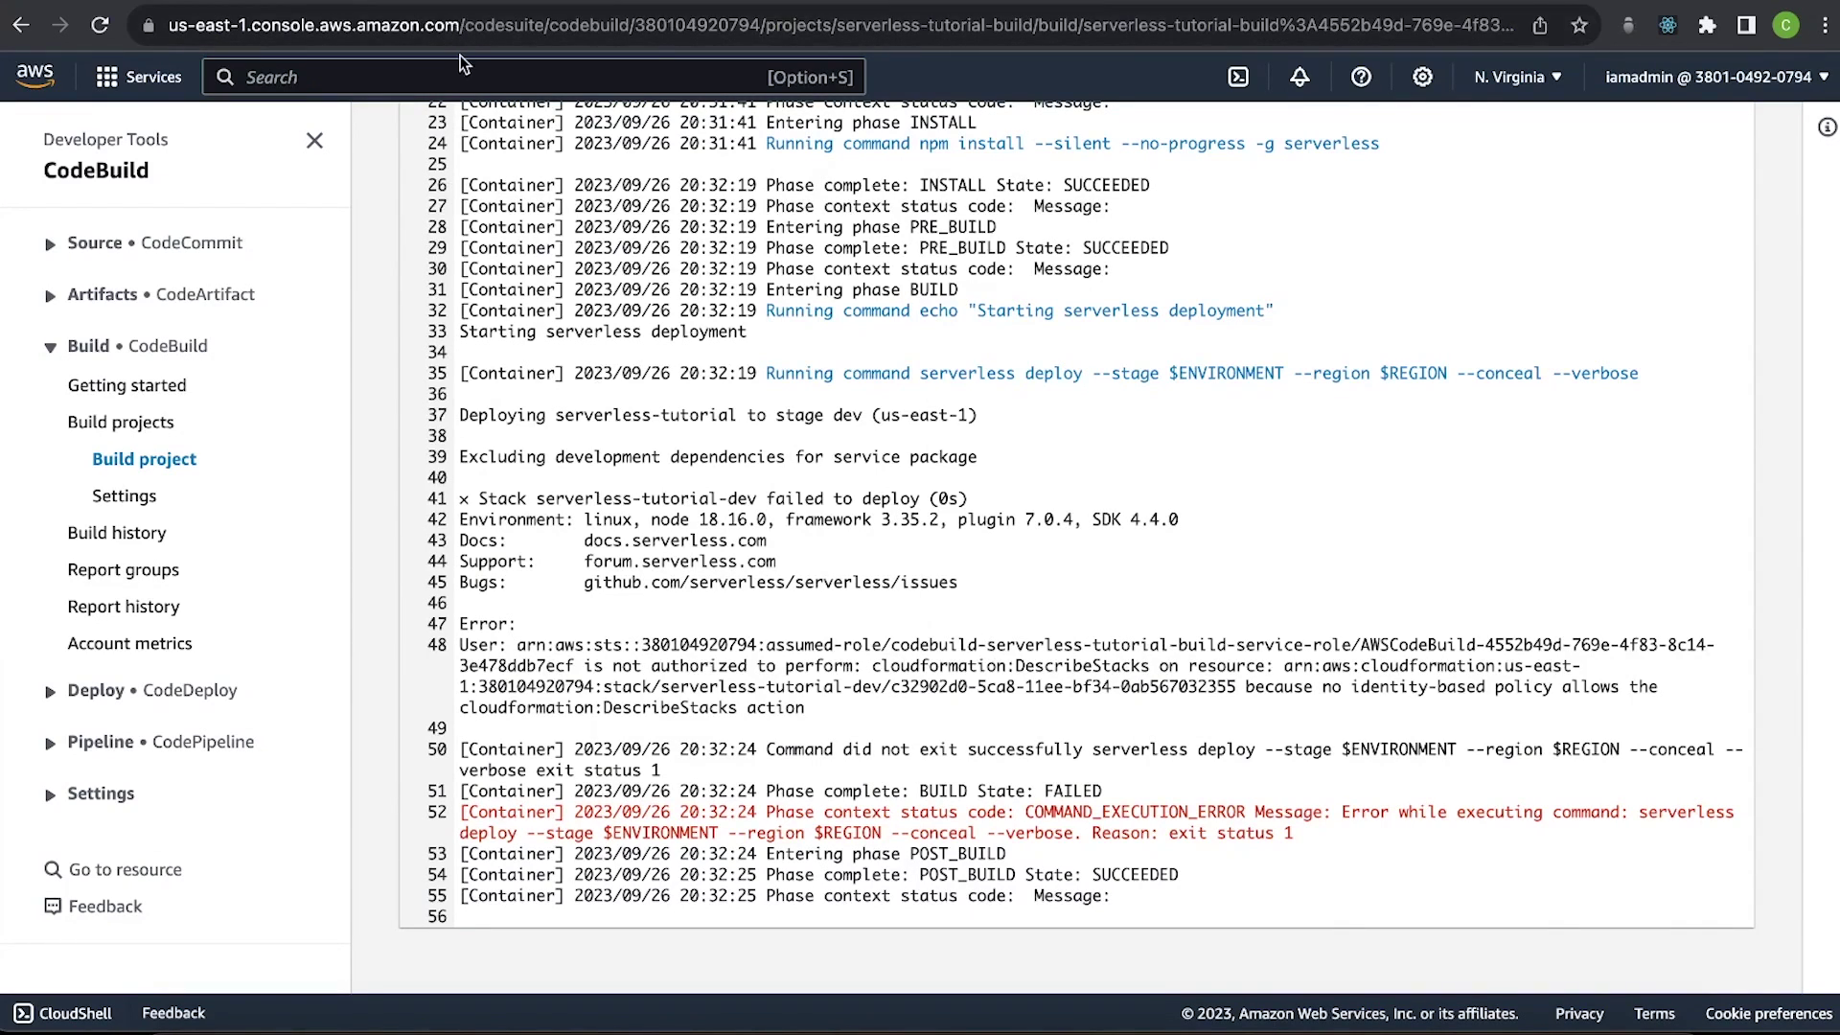
Open CloudWatch and examine the newest log stream in the /aws/codebuild/serverless-tutorial-build log group.
{"action": "type", "text": "cloud WAN"}
{"action": "type", "text": "watch"}
{"action": "left_click", "coordinate": [675, 314]}
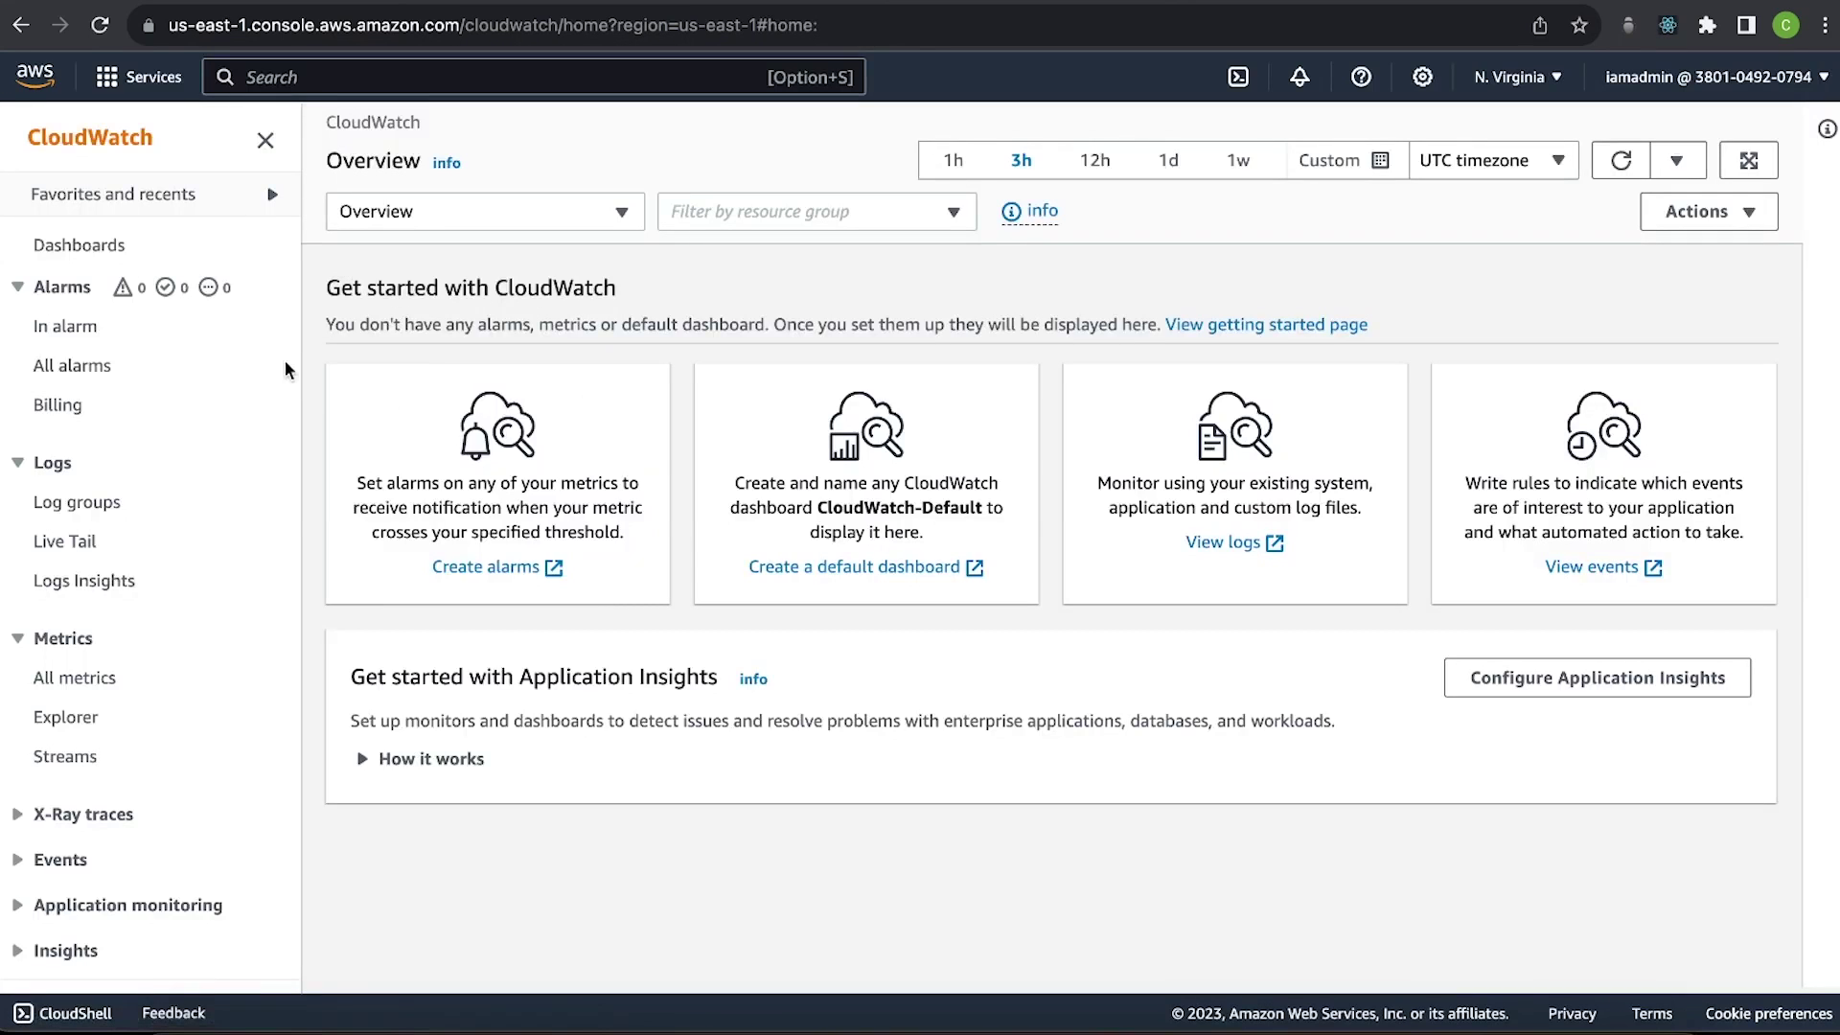
{"action": "left_click", "coordinate": [67, 506]}
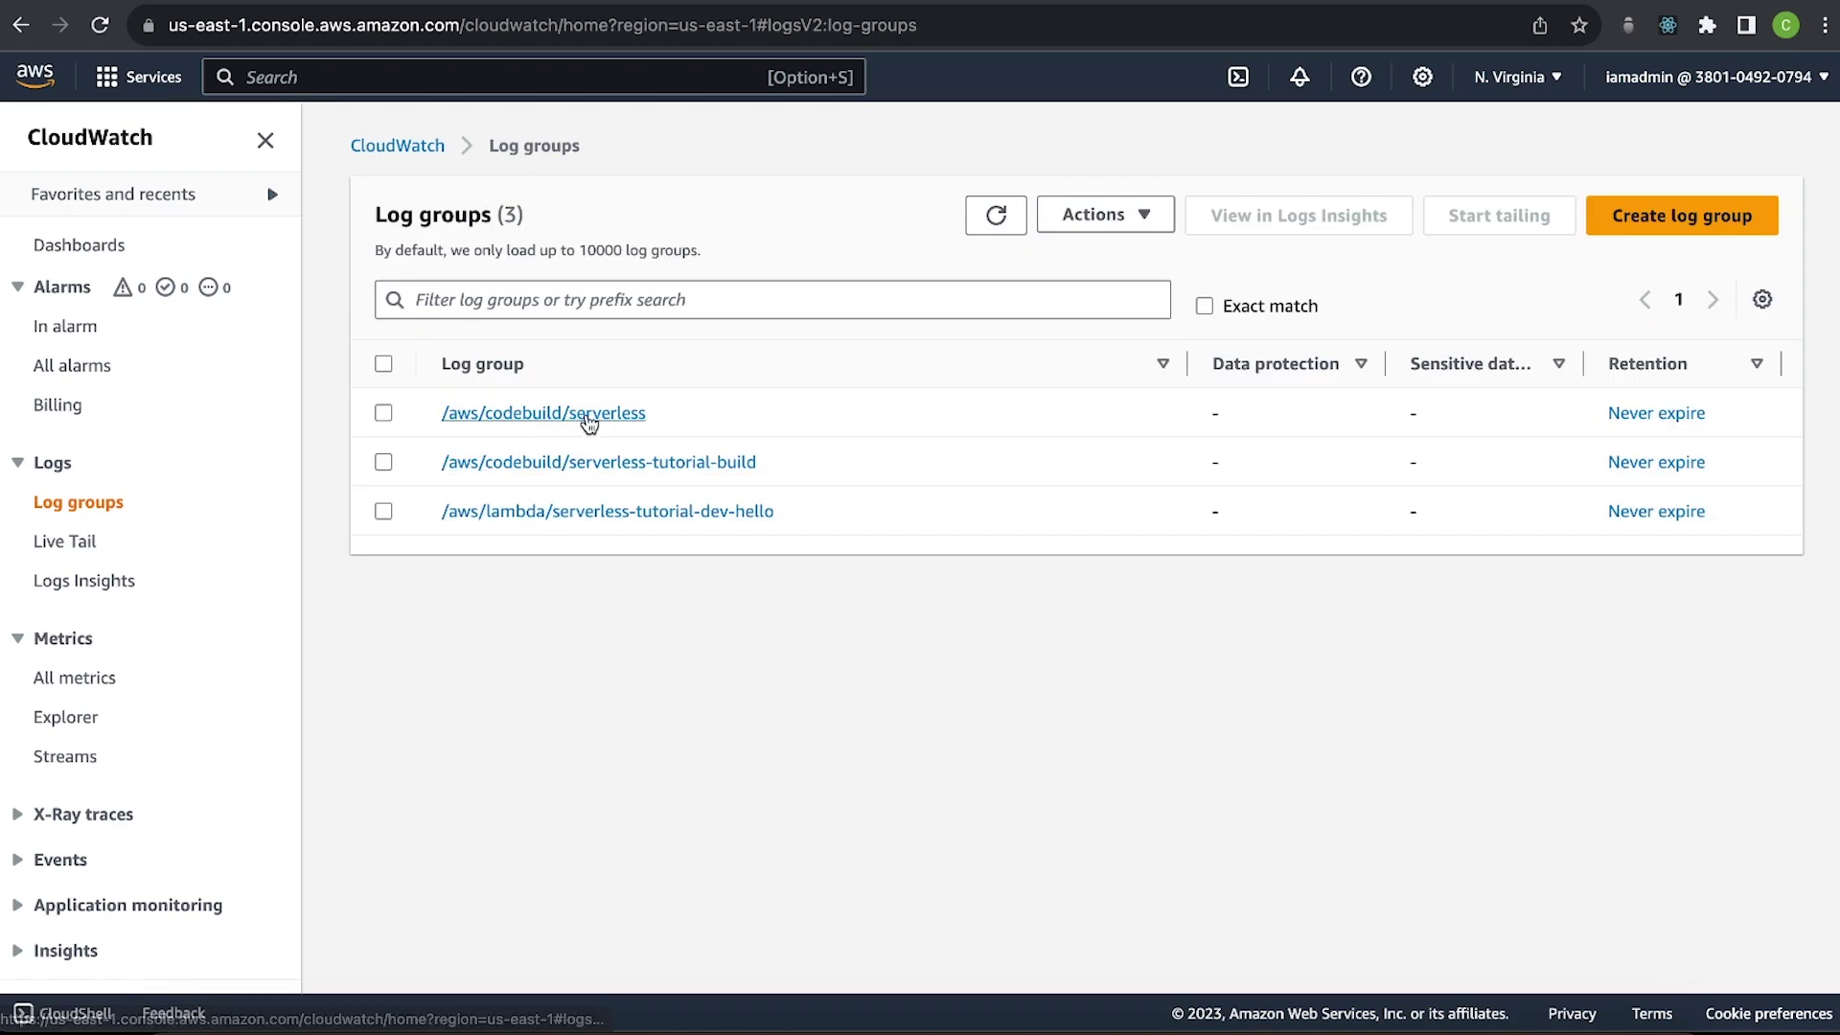
{"action": "left_click", "coordinate": [636, 464]}
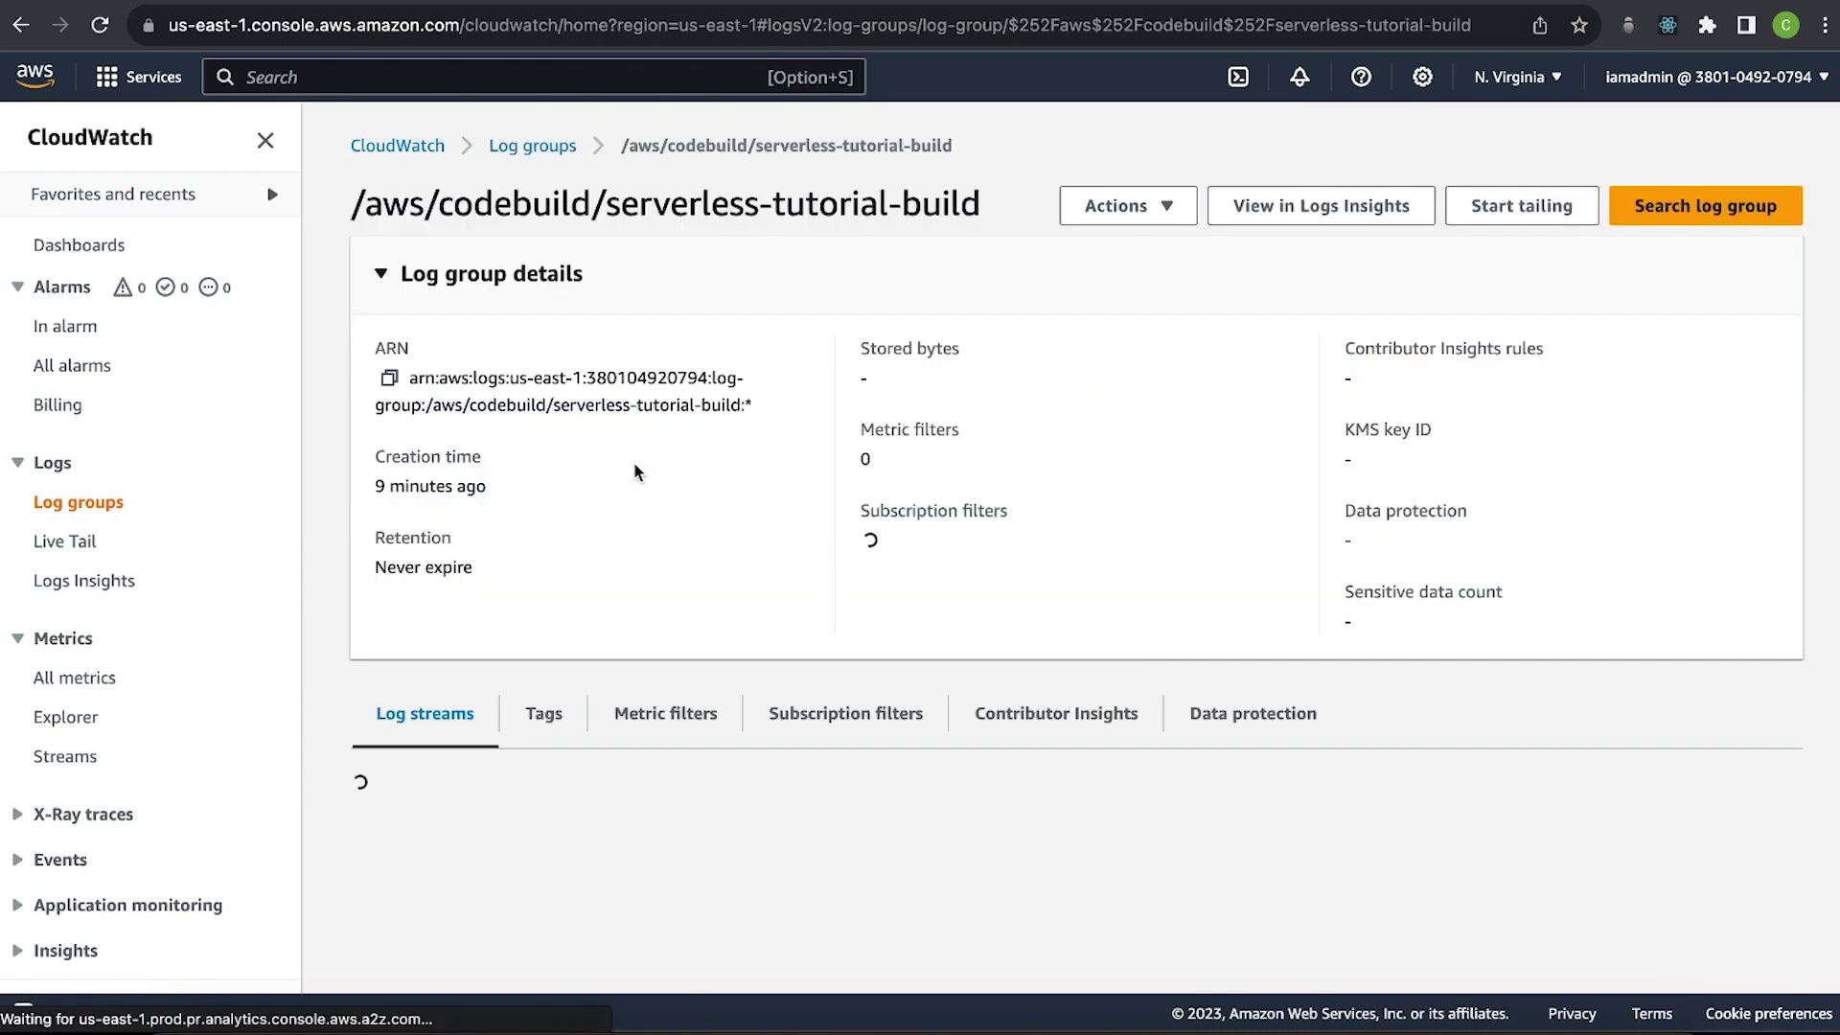
{"action": "scroll", "coordinate": [726, 497], "scroll_direction": "down", "scroll_amount": 1}
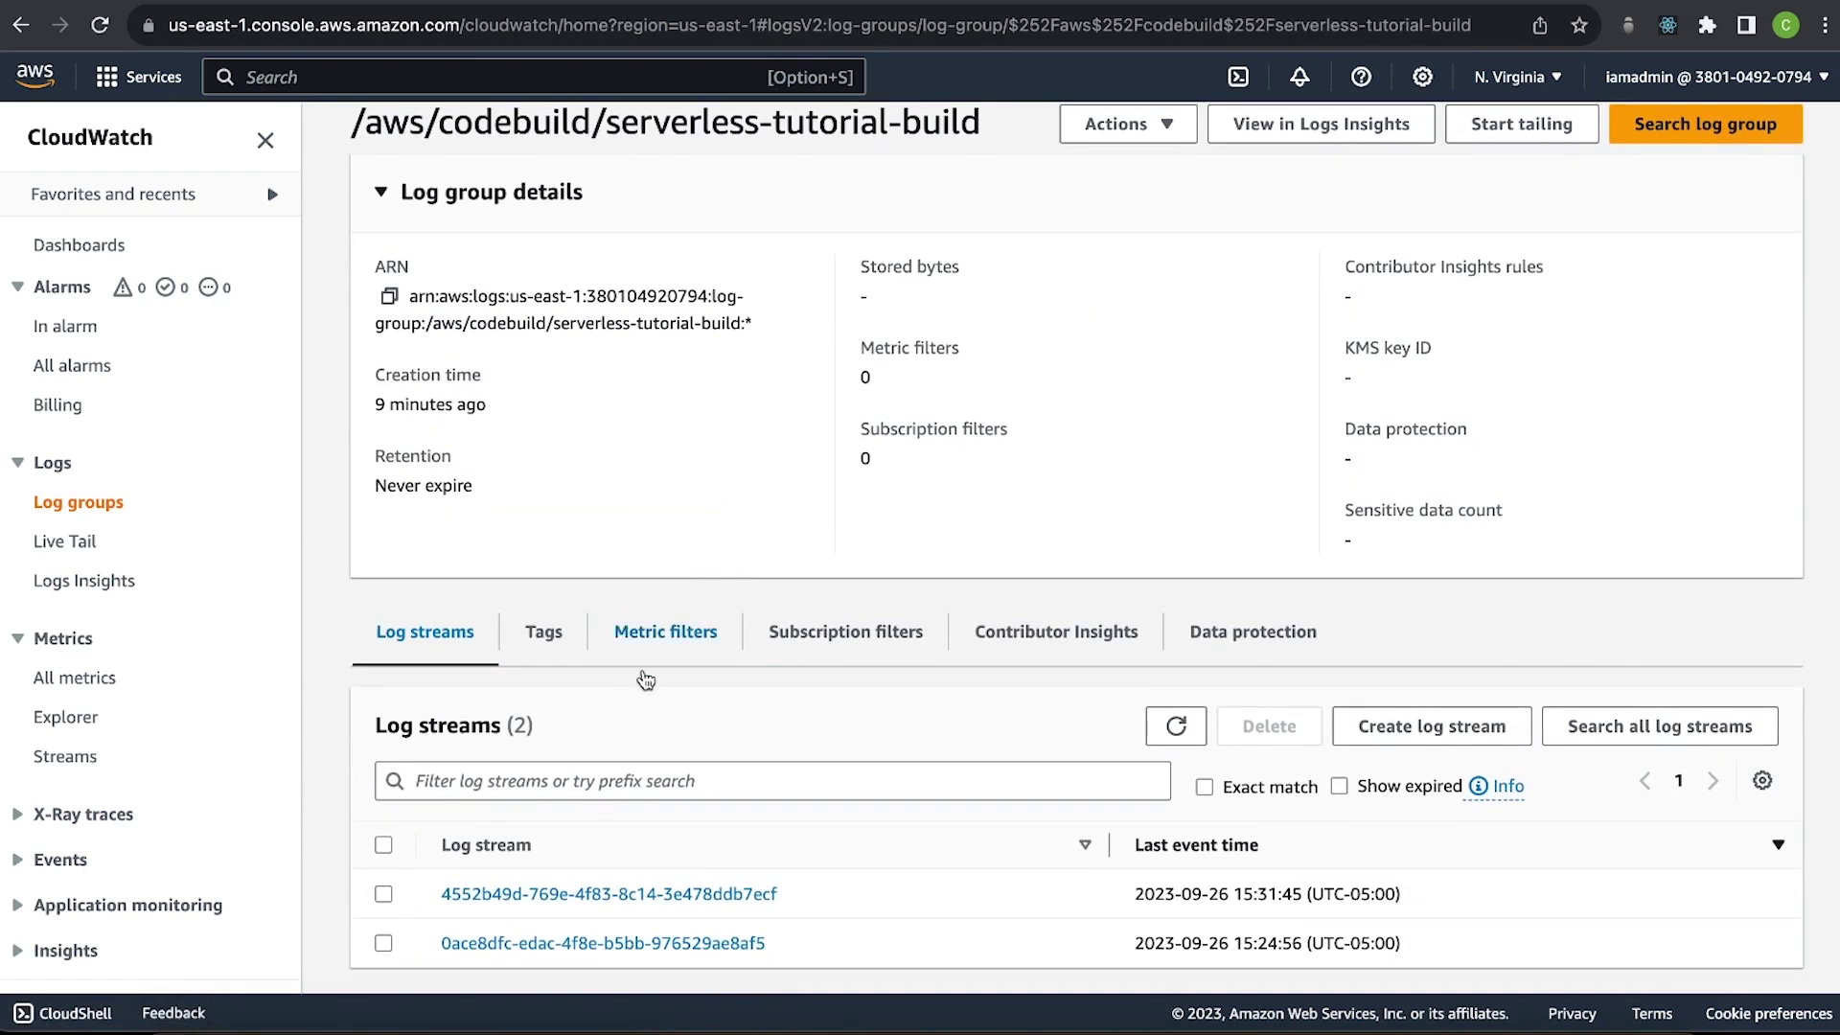
{"action": "left_click", "coordinate": [623, 893]}
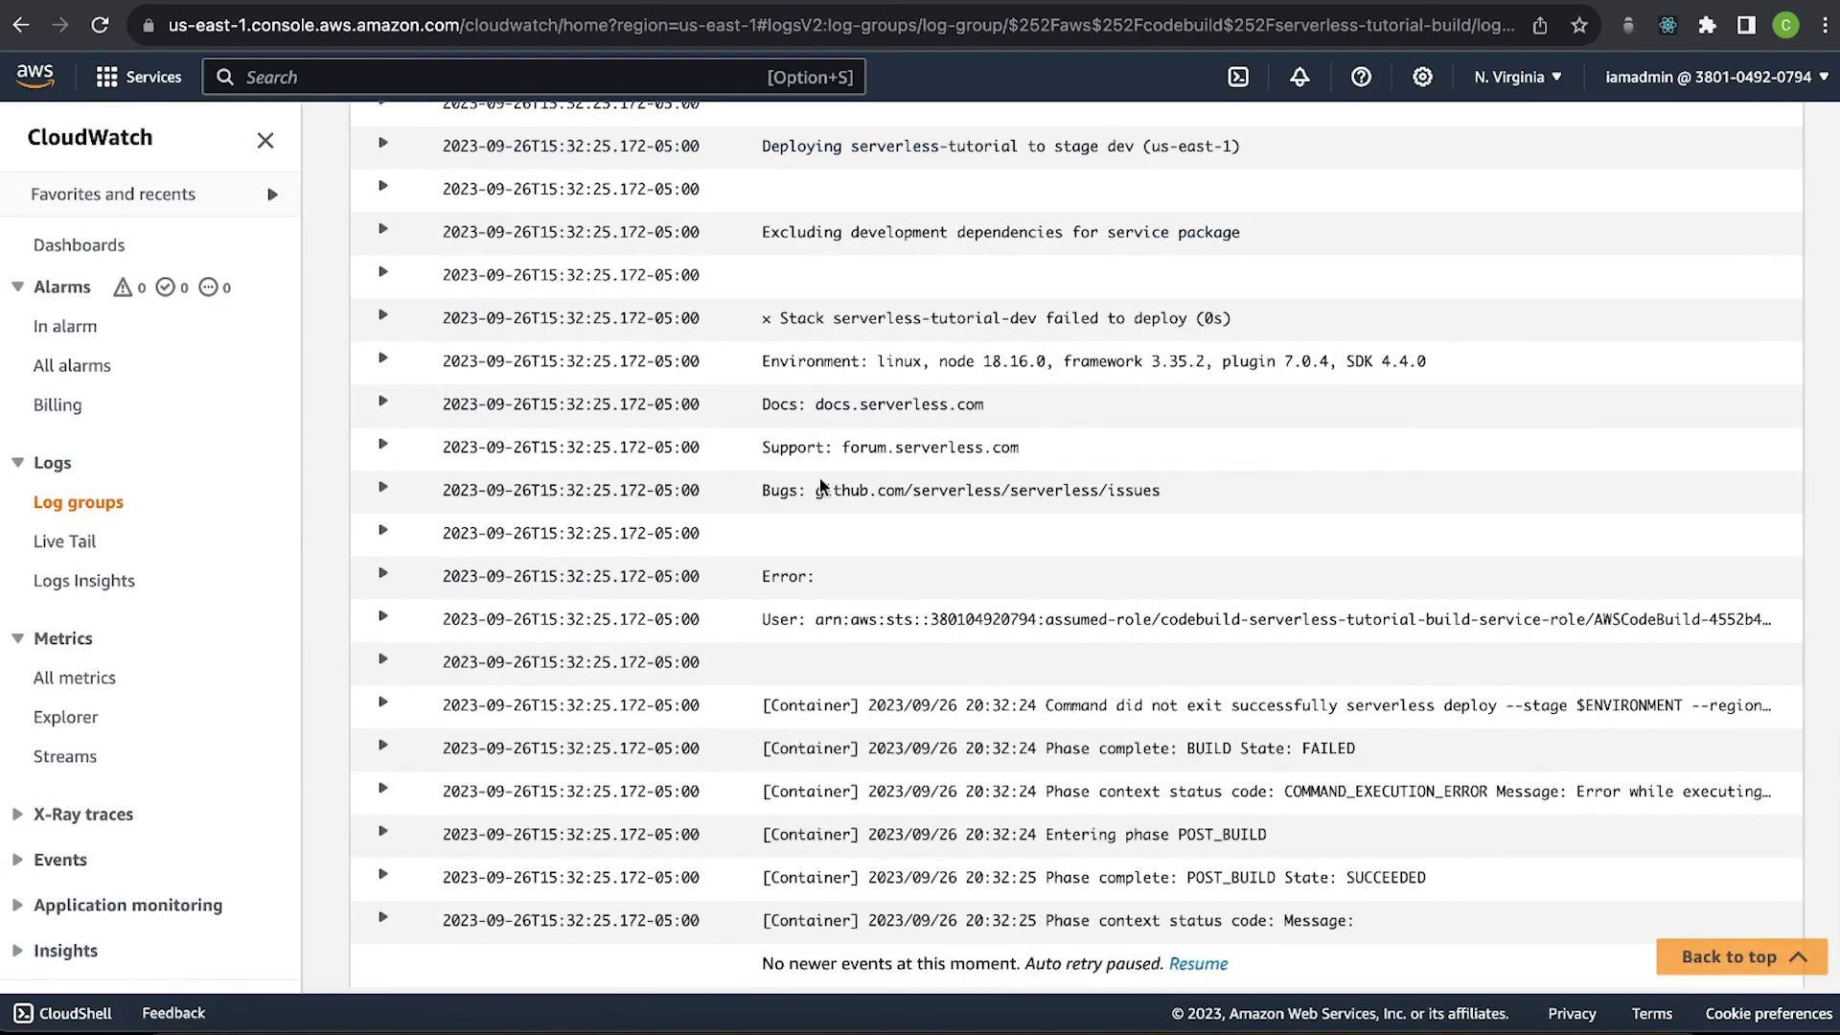
Expand the log event directly below "Error:" and read its full message.
{"action": "left_click", "coordinate": [383, 616]}
{"action": "scroll", "coordinate": [684, 560], "scroll_direction": "down", "scroll_amount": 1}
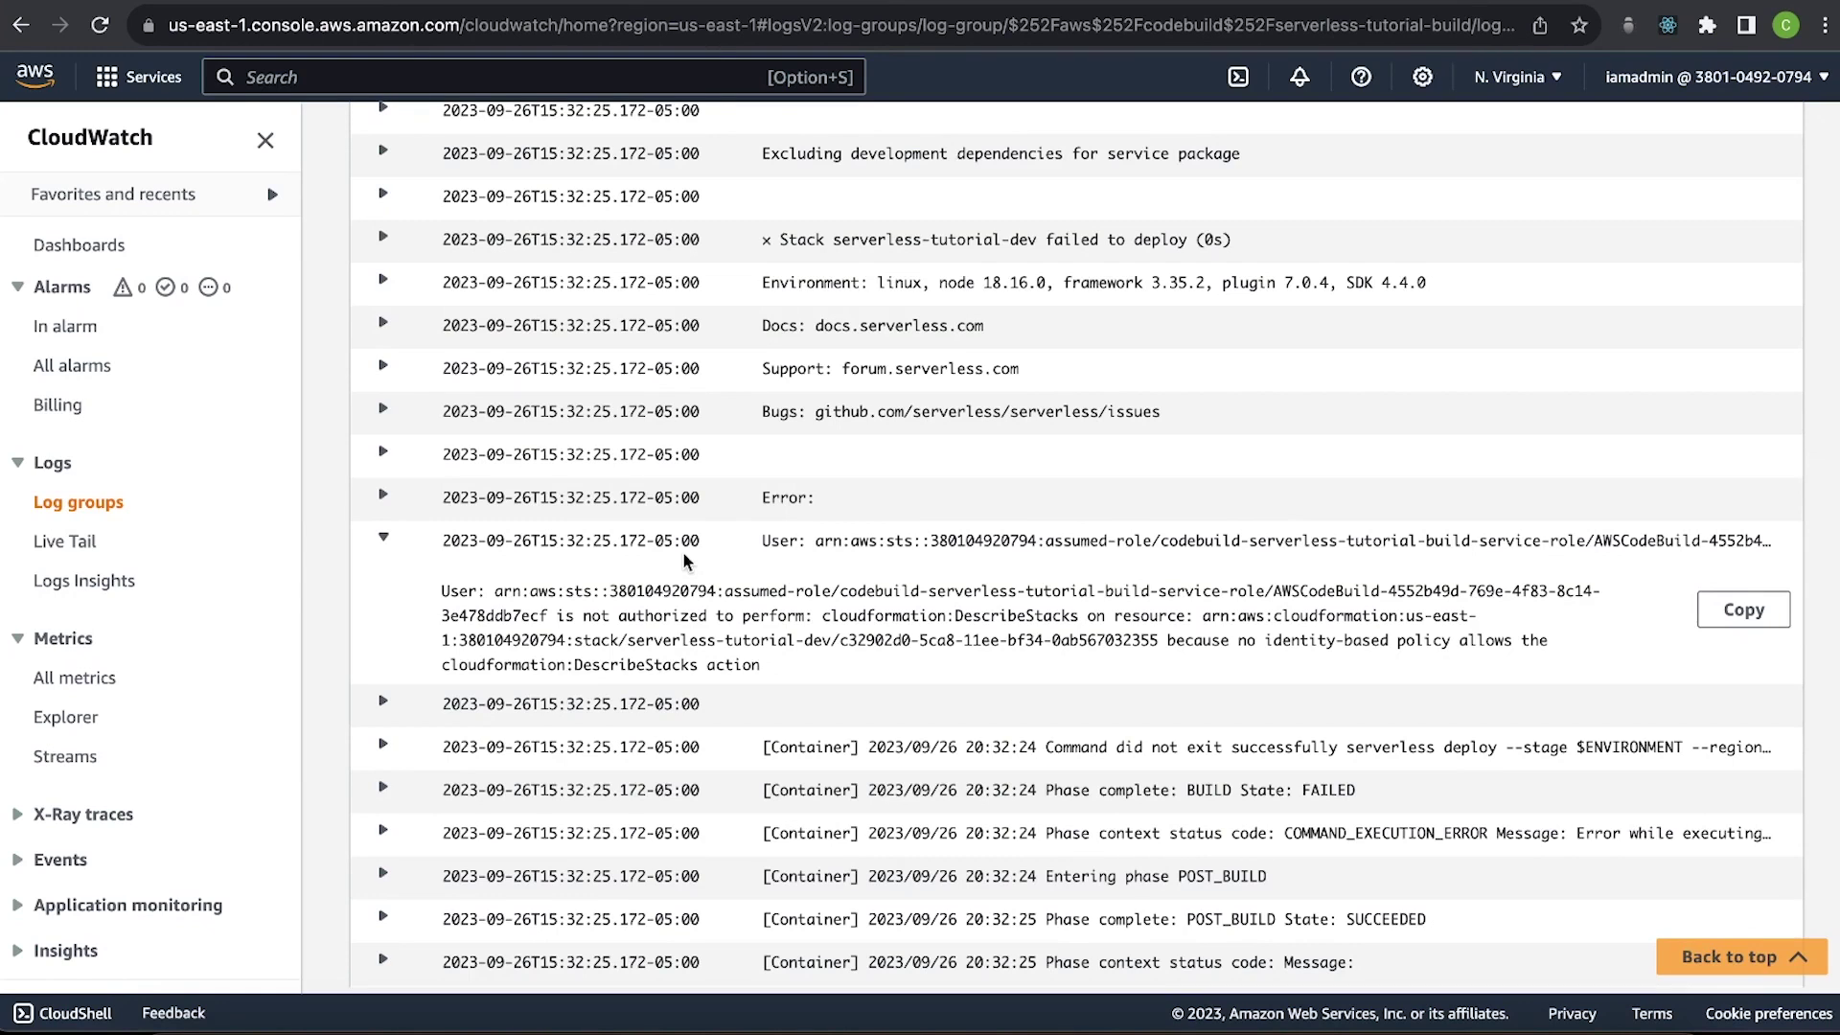
{"action": "left_click", "coordinate": [1327, 1030]}
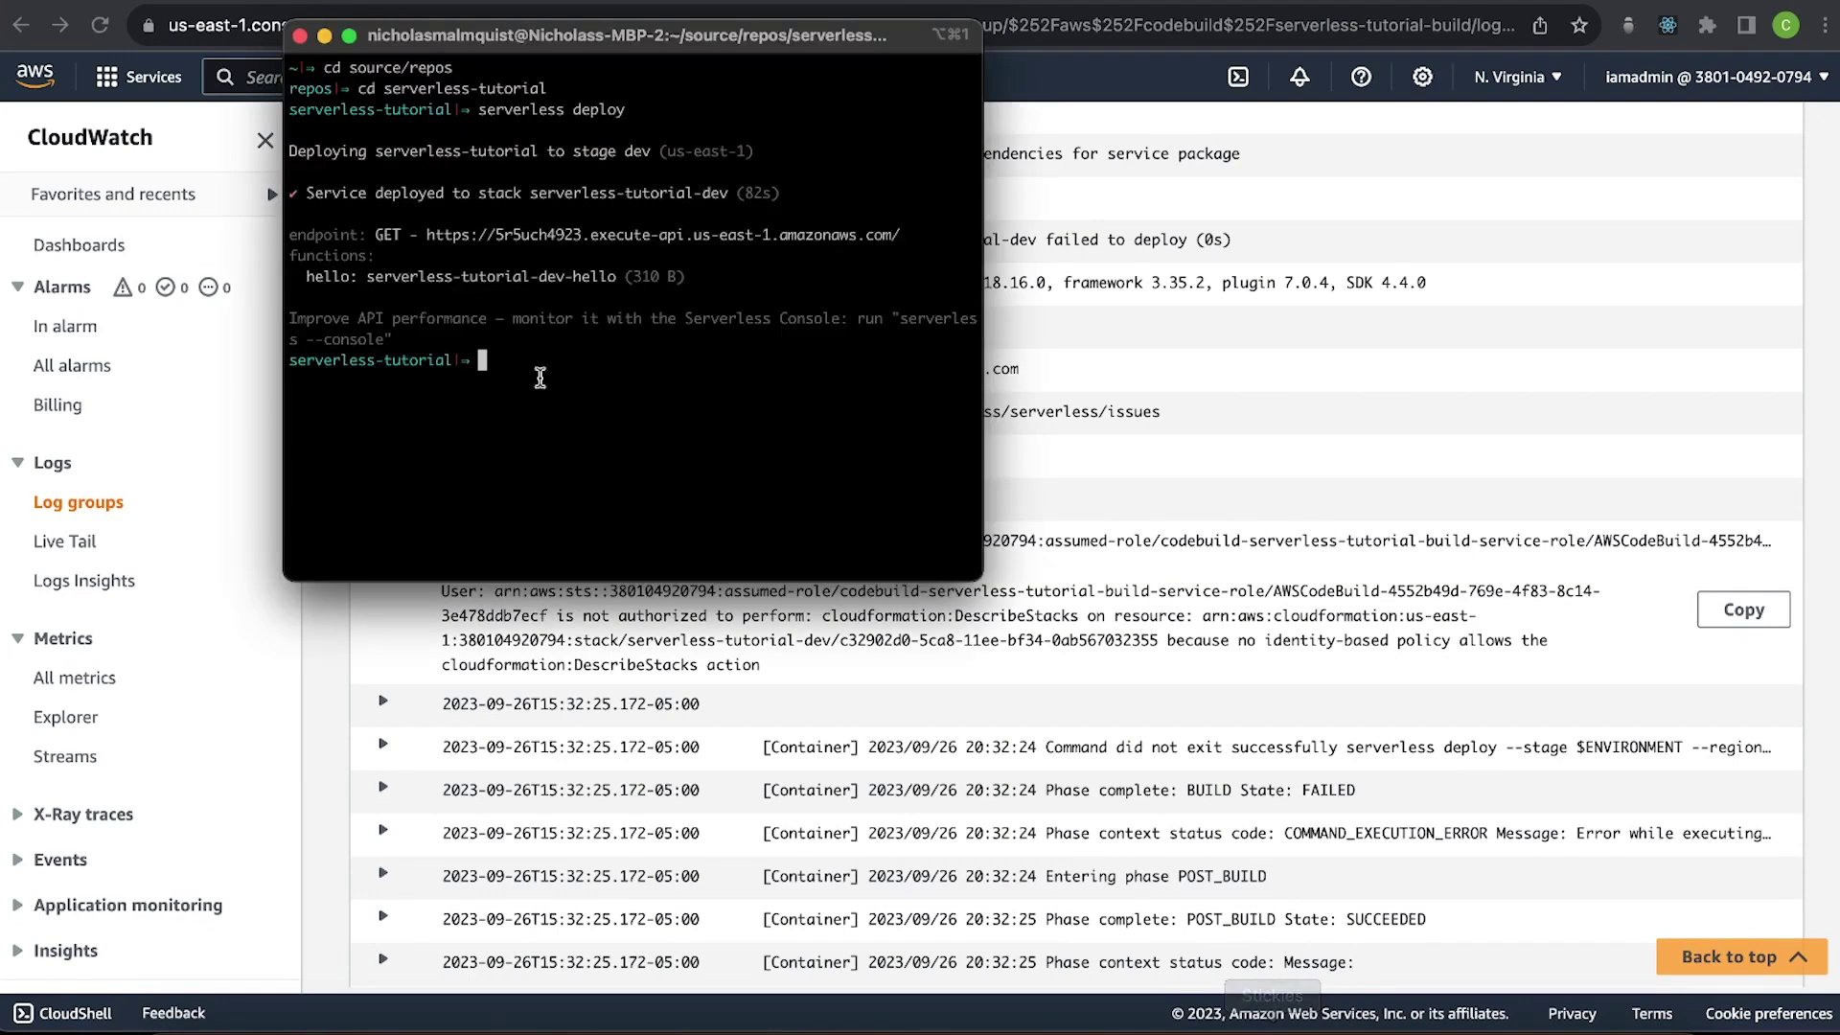
{"action": "type", "text": "se"}
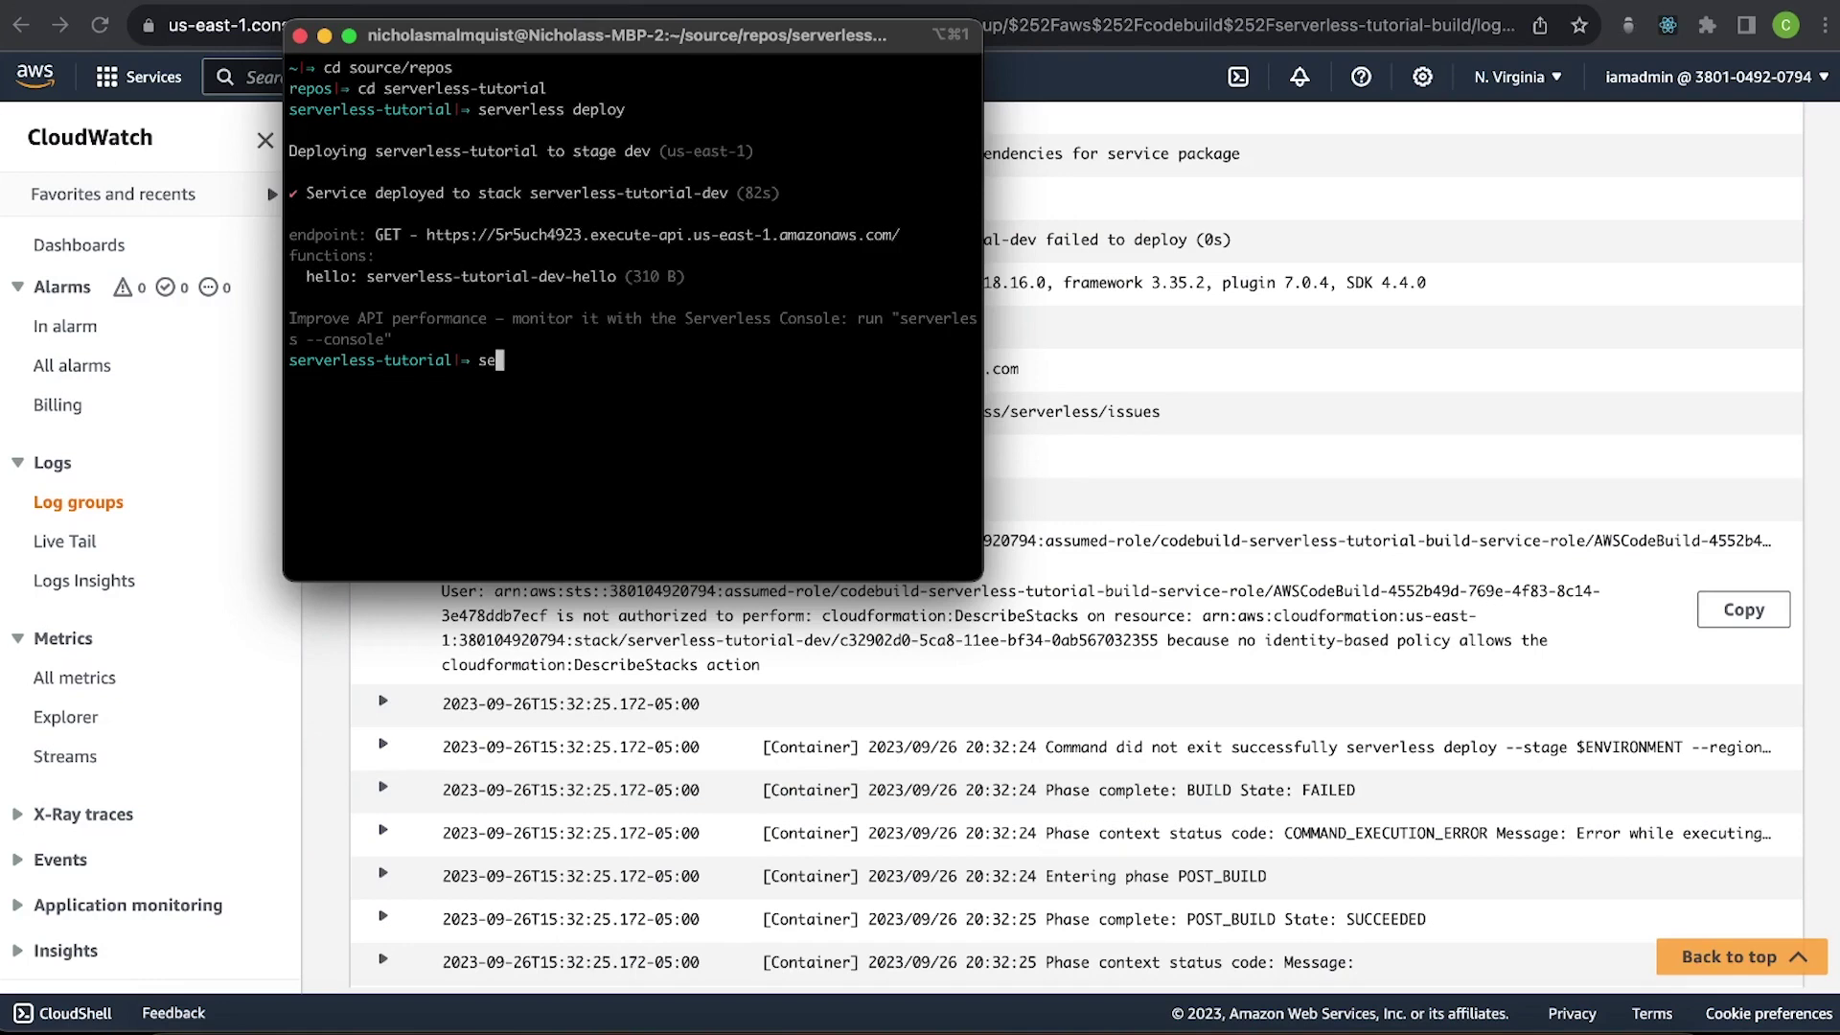
{"action": "type", "text": "vreless deploy"}
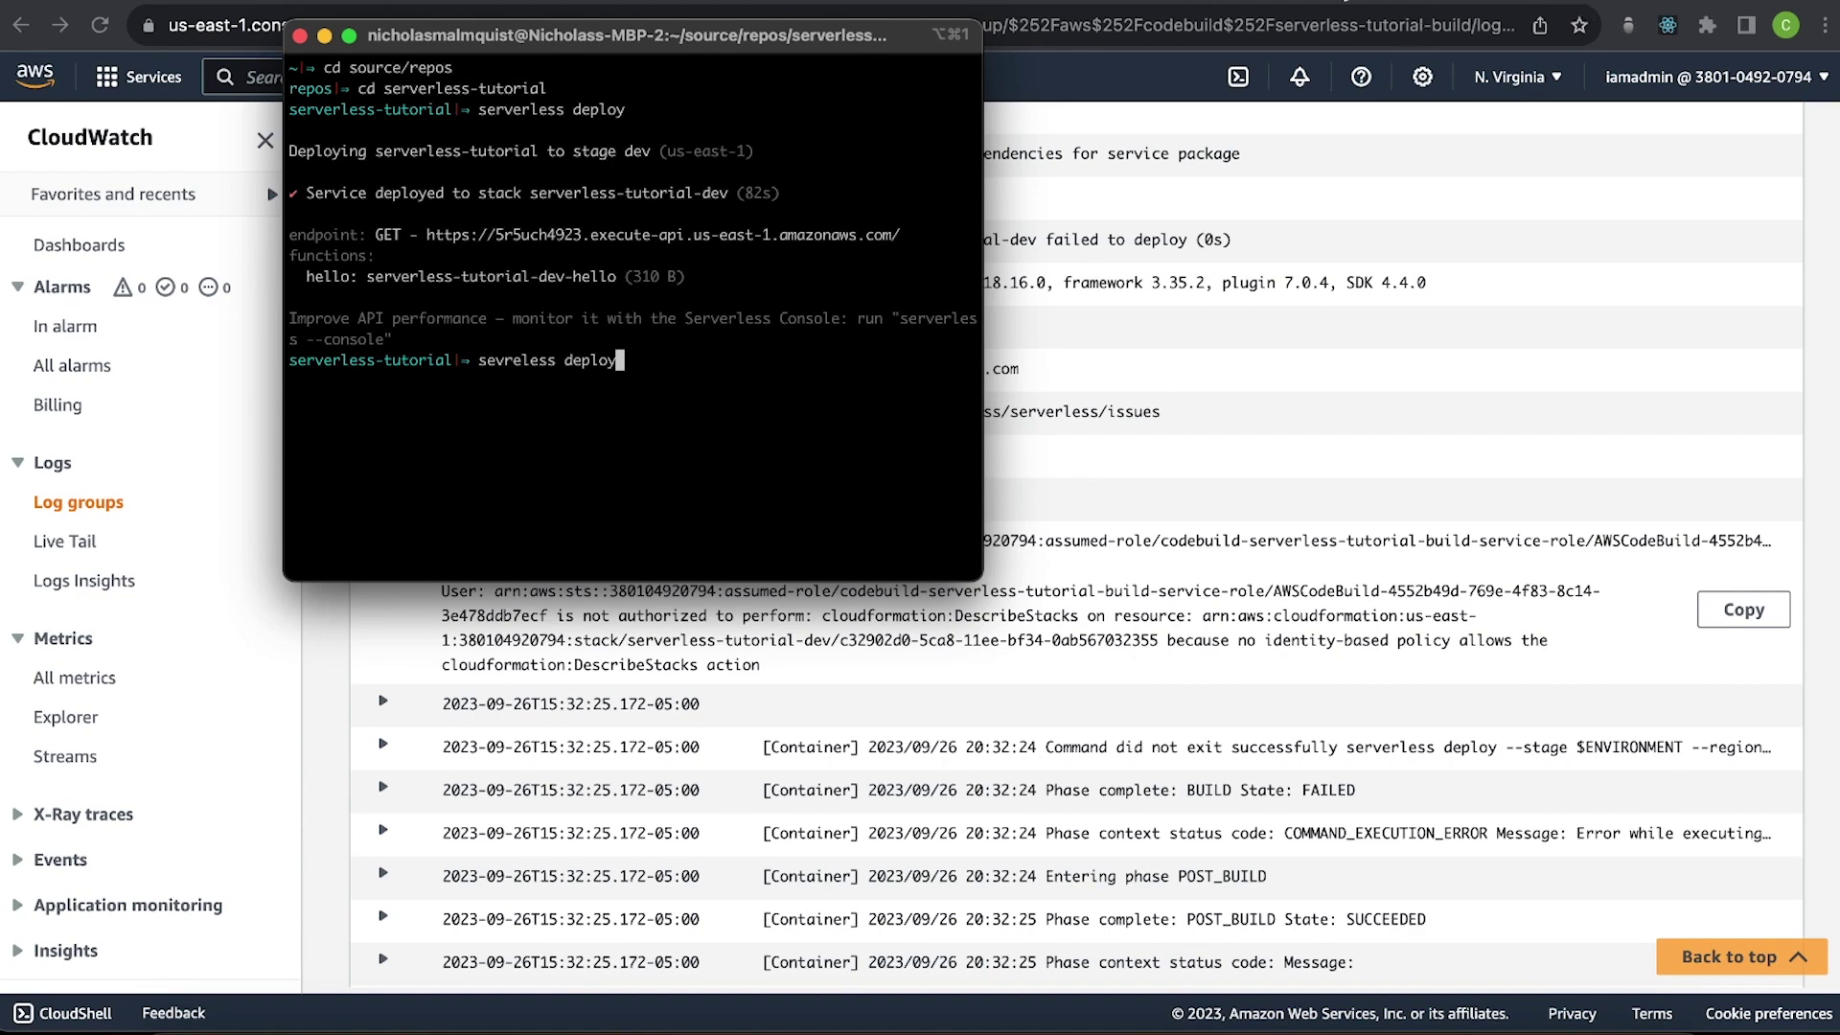
{"action": "left_click", "coordinate": [1207, 219]}
Go to the IAM roles, open codebuild-serverless-tutorial-build-service-role and expand its CodeBuildBasePolicy permissions policy.
{"action": "left_click", "coordinate": [486, 84]}
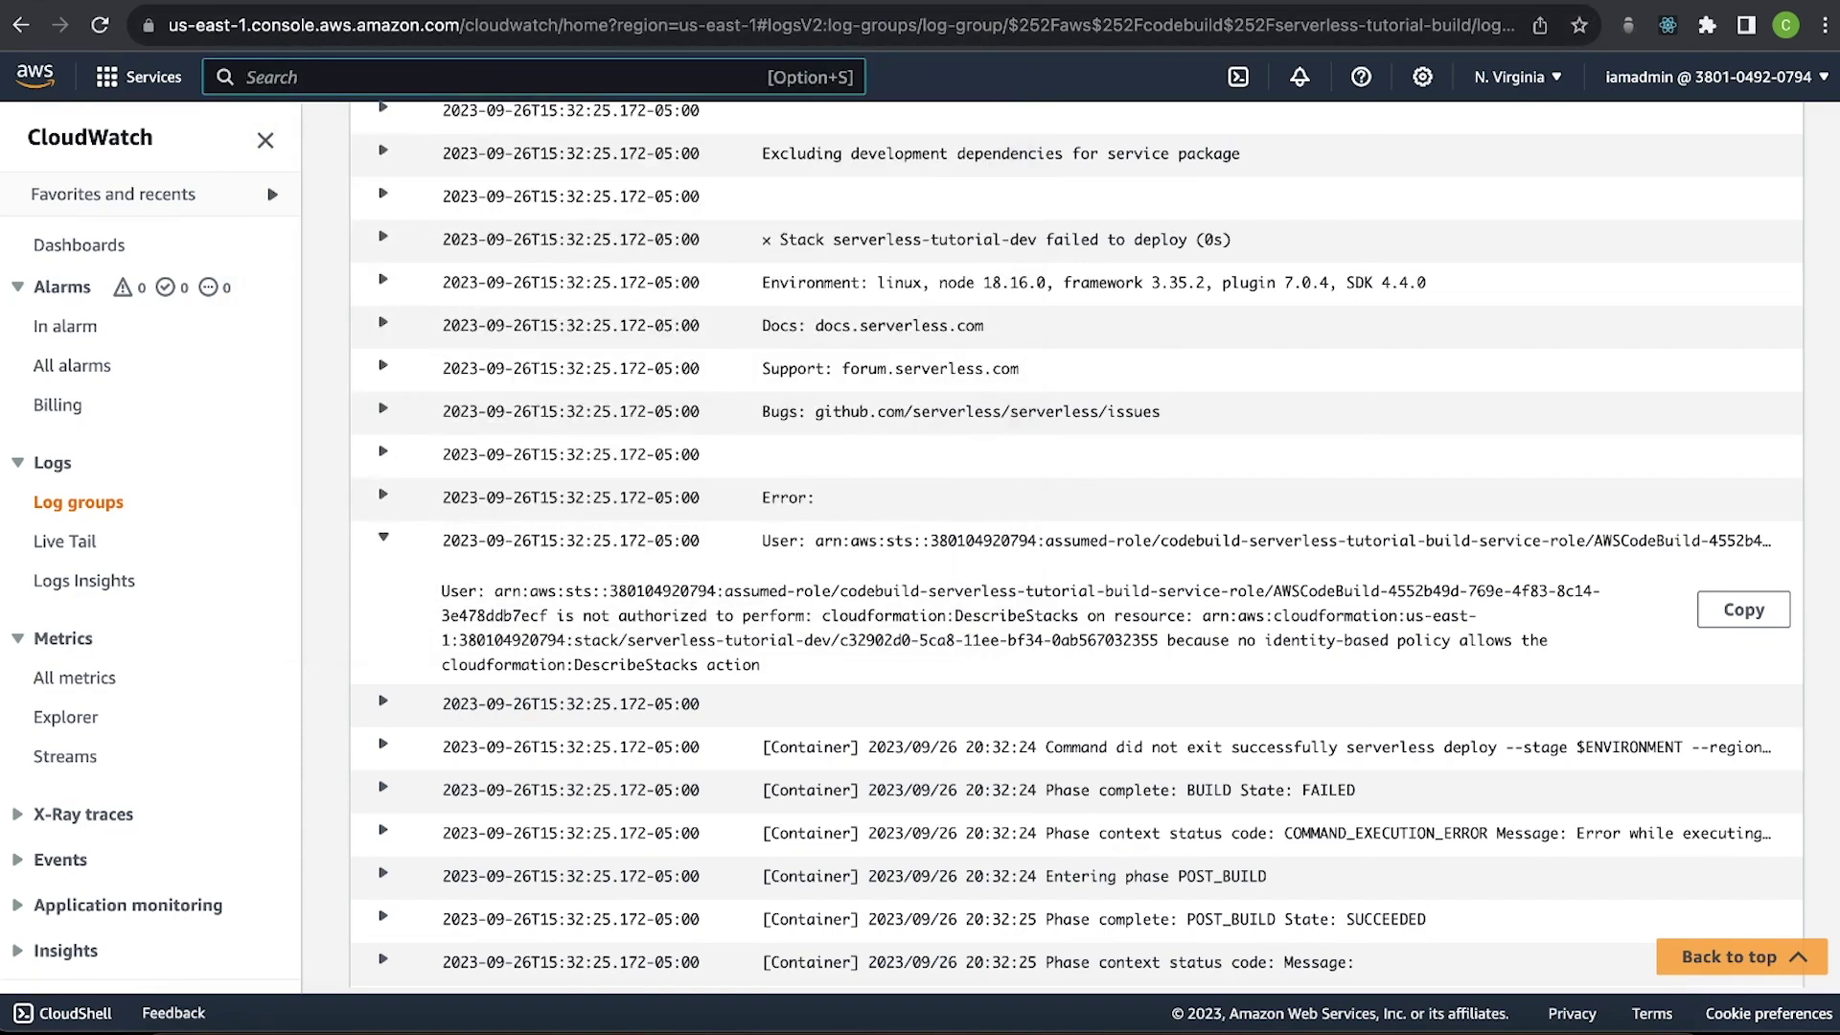
{"action": "type", "text": "iam"}
{"action": "left_click", "coordinate": [567, 900]}
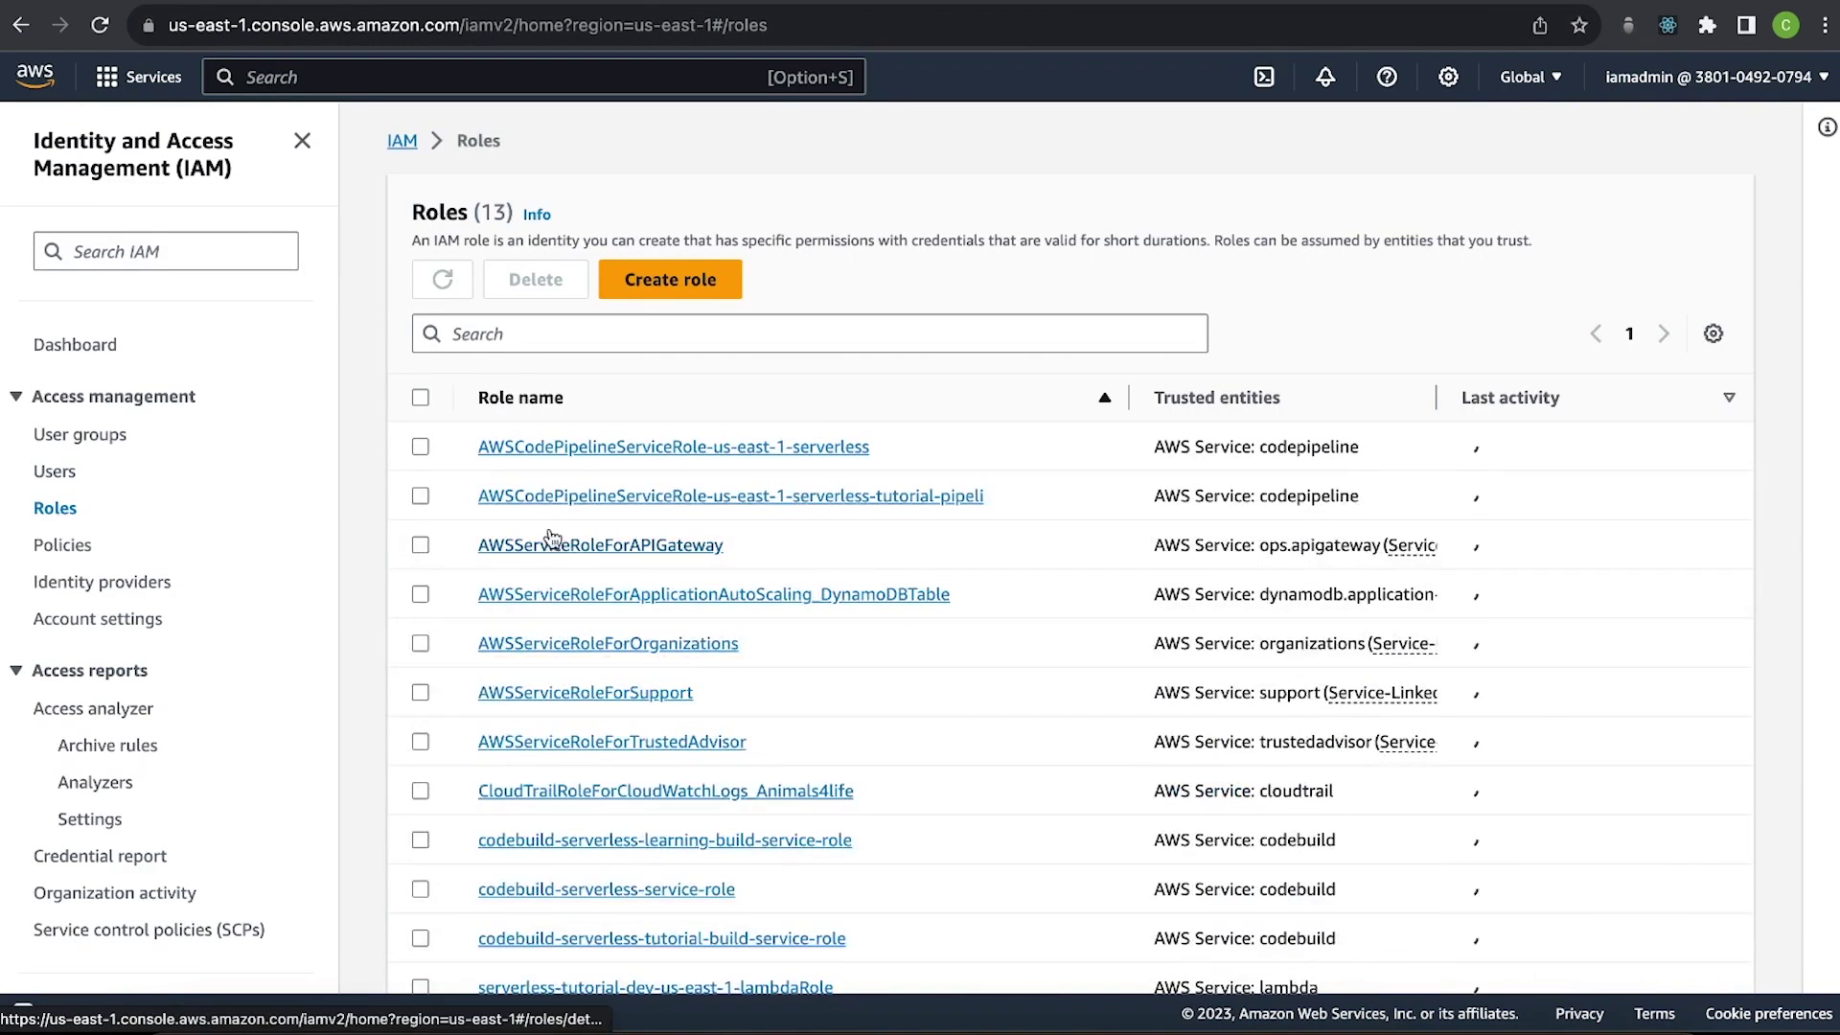
{"action": "scroll", "coordinate": [617, 825], "scroll_direction": "down", "scroll_amount": 1}
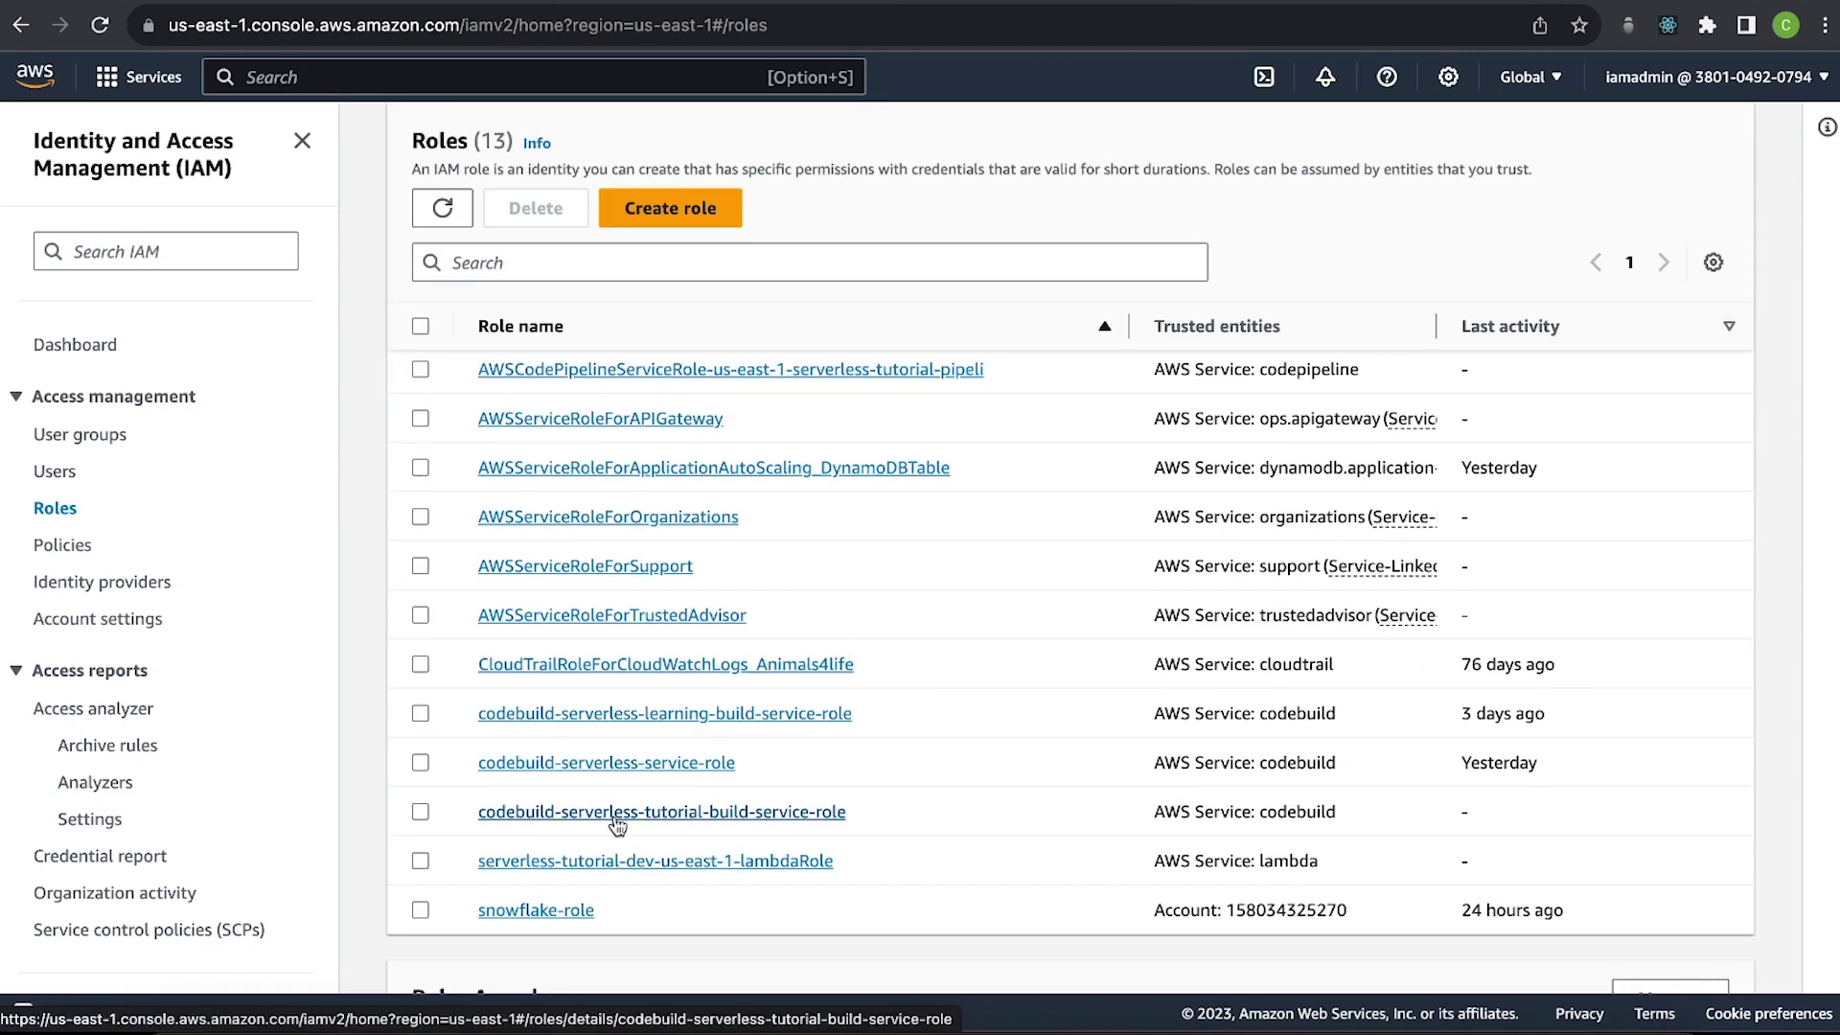
{"action": "left_click", "coordinate": [675, 812]}
{"action": "scroll", "coordinate": [669, 809], "scroll_direction": "down", "scroll_amount": 2}
{"action": "left_click", "coordinate": [493, 768]}
Examine the CodeBuildBasePolicy JSON, checking the allowed logs, s3 and codebuild actions.
{"action": "scroll", "coordinate": [493, 767], "scroll_direction": "down", "scroll_amount": 8}
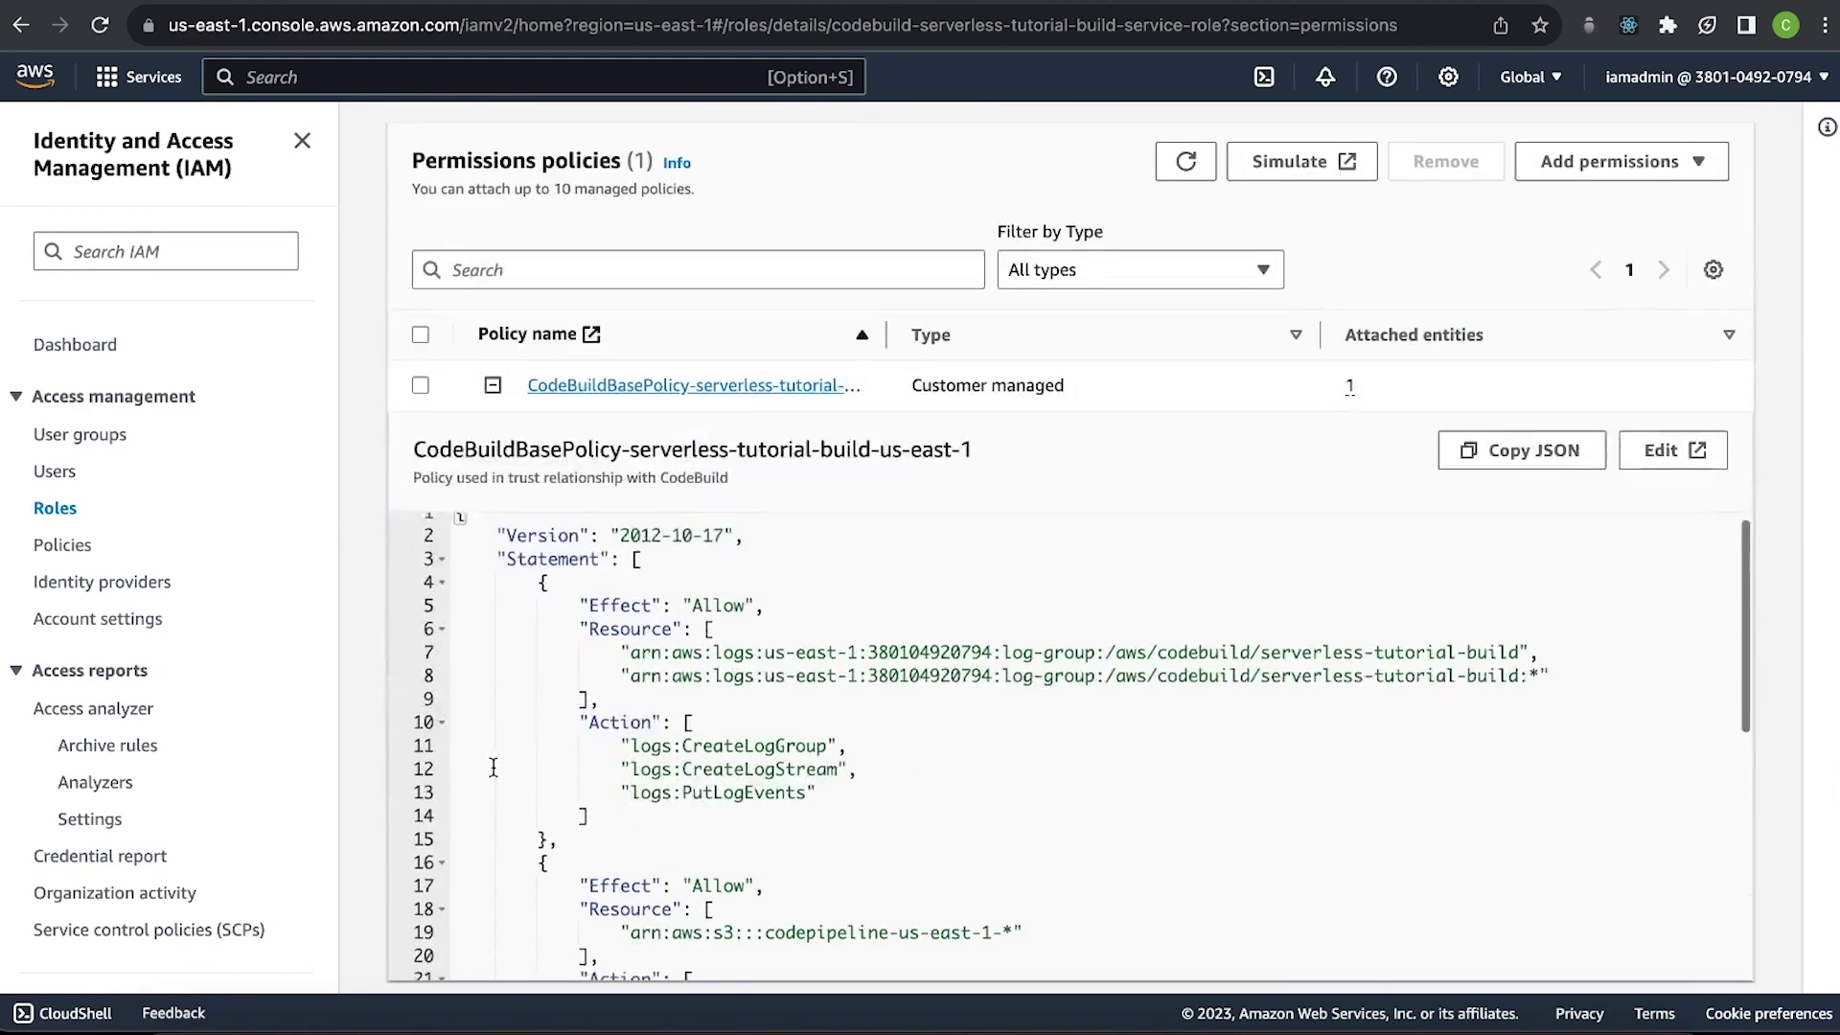
{"action": "scroll", "coordinate": [493, 767], "scroll_direction": "up", "scroll_amount": 2}
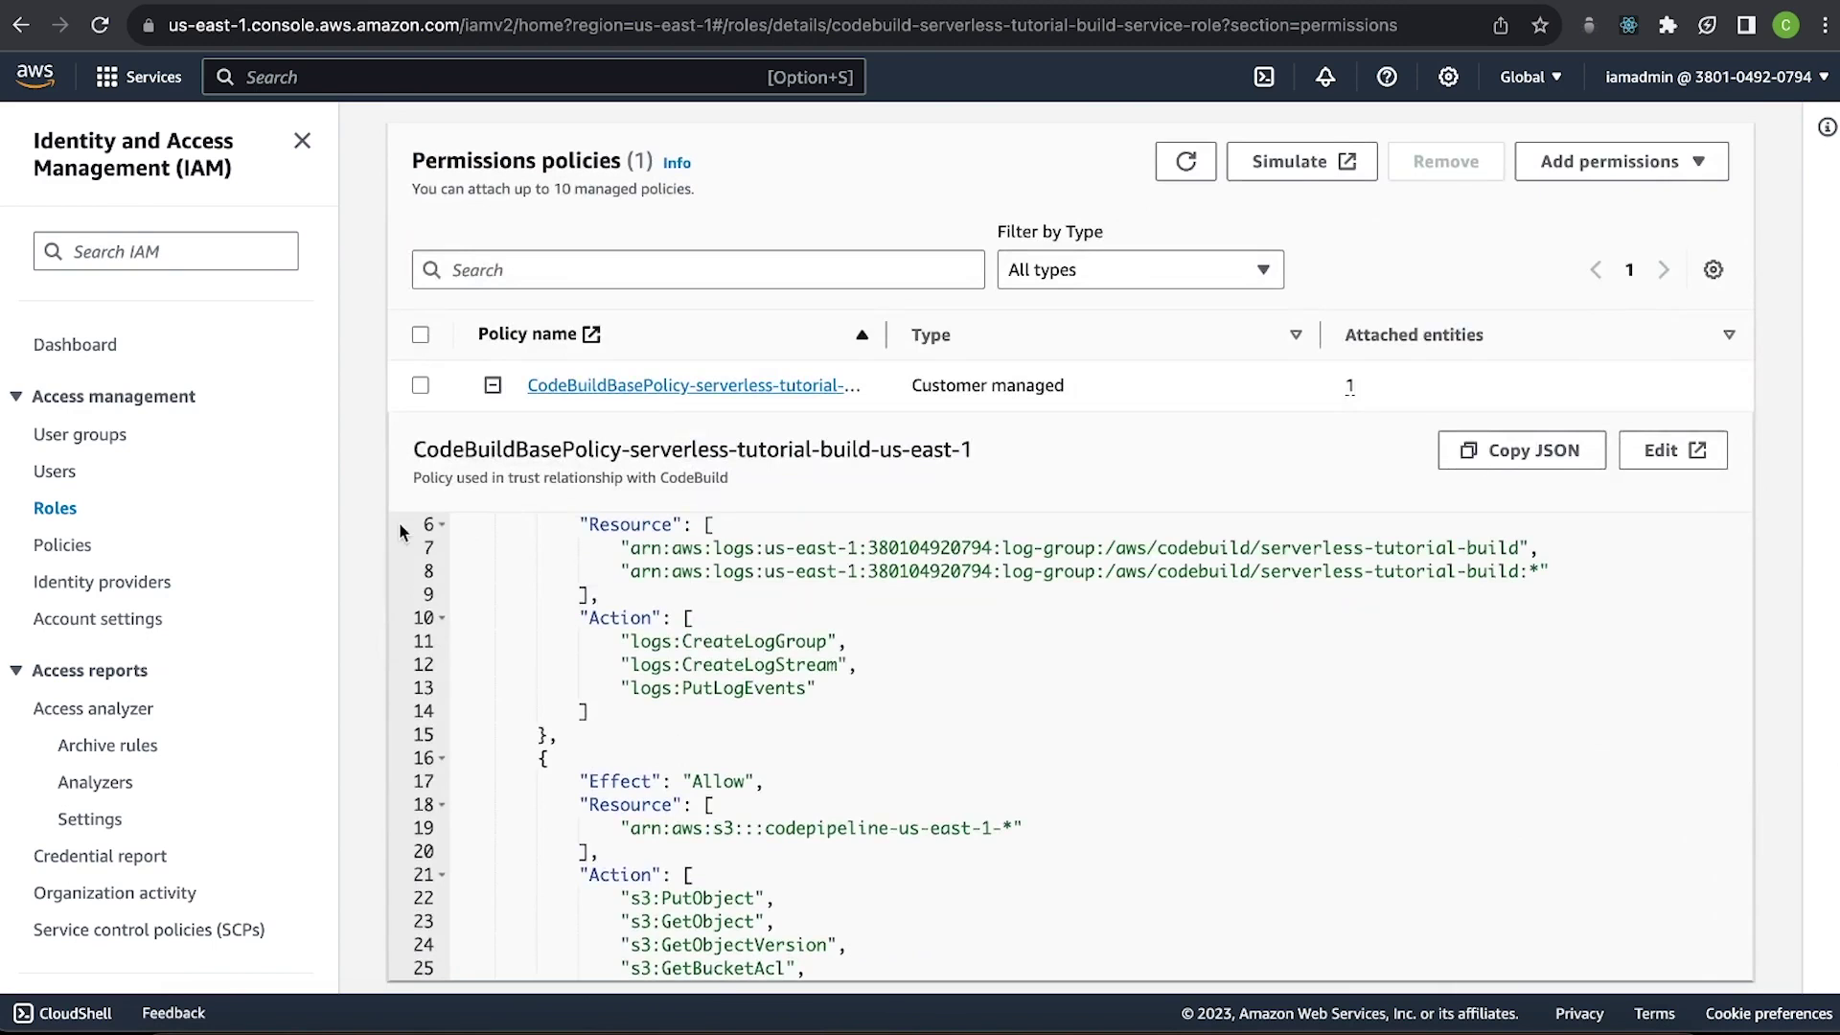
{"action": "scroll", "coordinate": [399, 521], "scroll_direction": "down", "scroll_amount": 2}
{"action": "scroll", "coordinate": [543, 653], "scroll_direction": "up", "scroll_amount": 2}
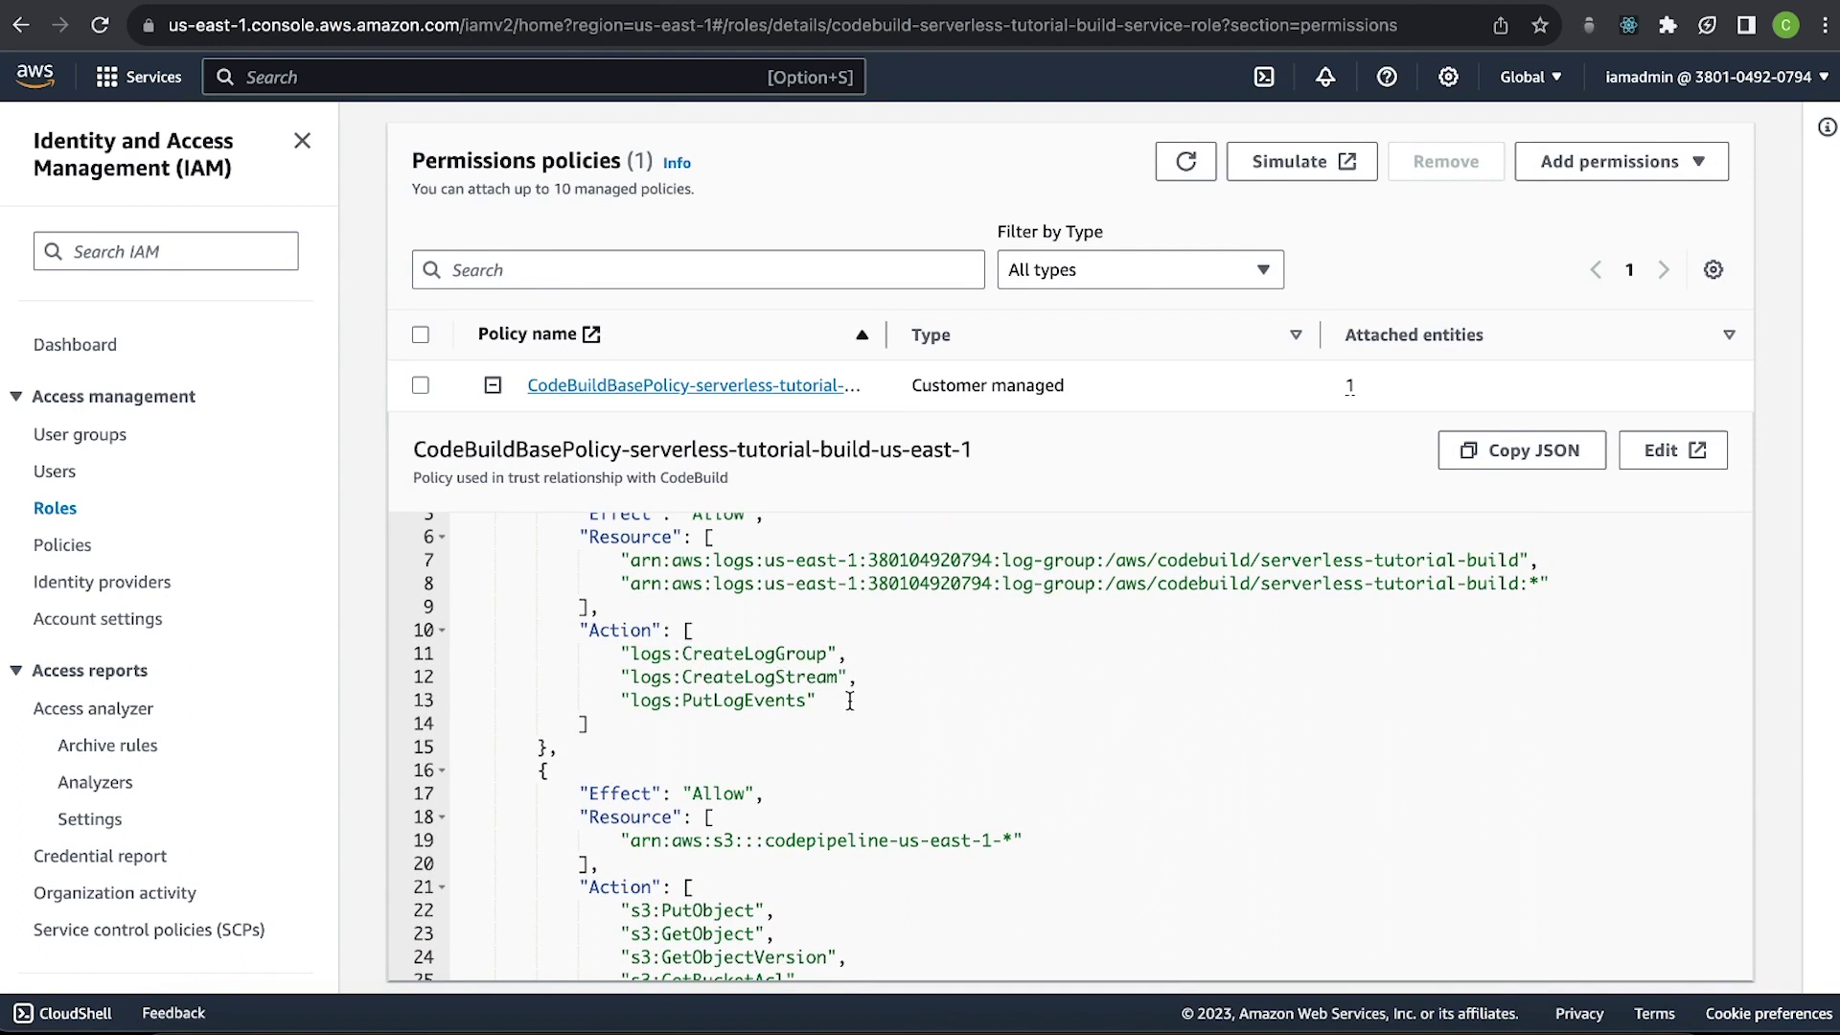
{"action": "left_click_drag", "start_coordinate": [849, 700], "coordinate": [734, 654]}
{"action": "scroll", "coordinate": [734, 654], "scroll_direction": "down", "scroll_amount": 2}
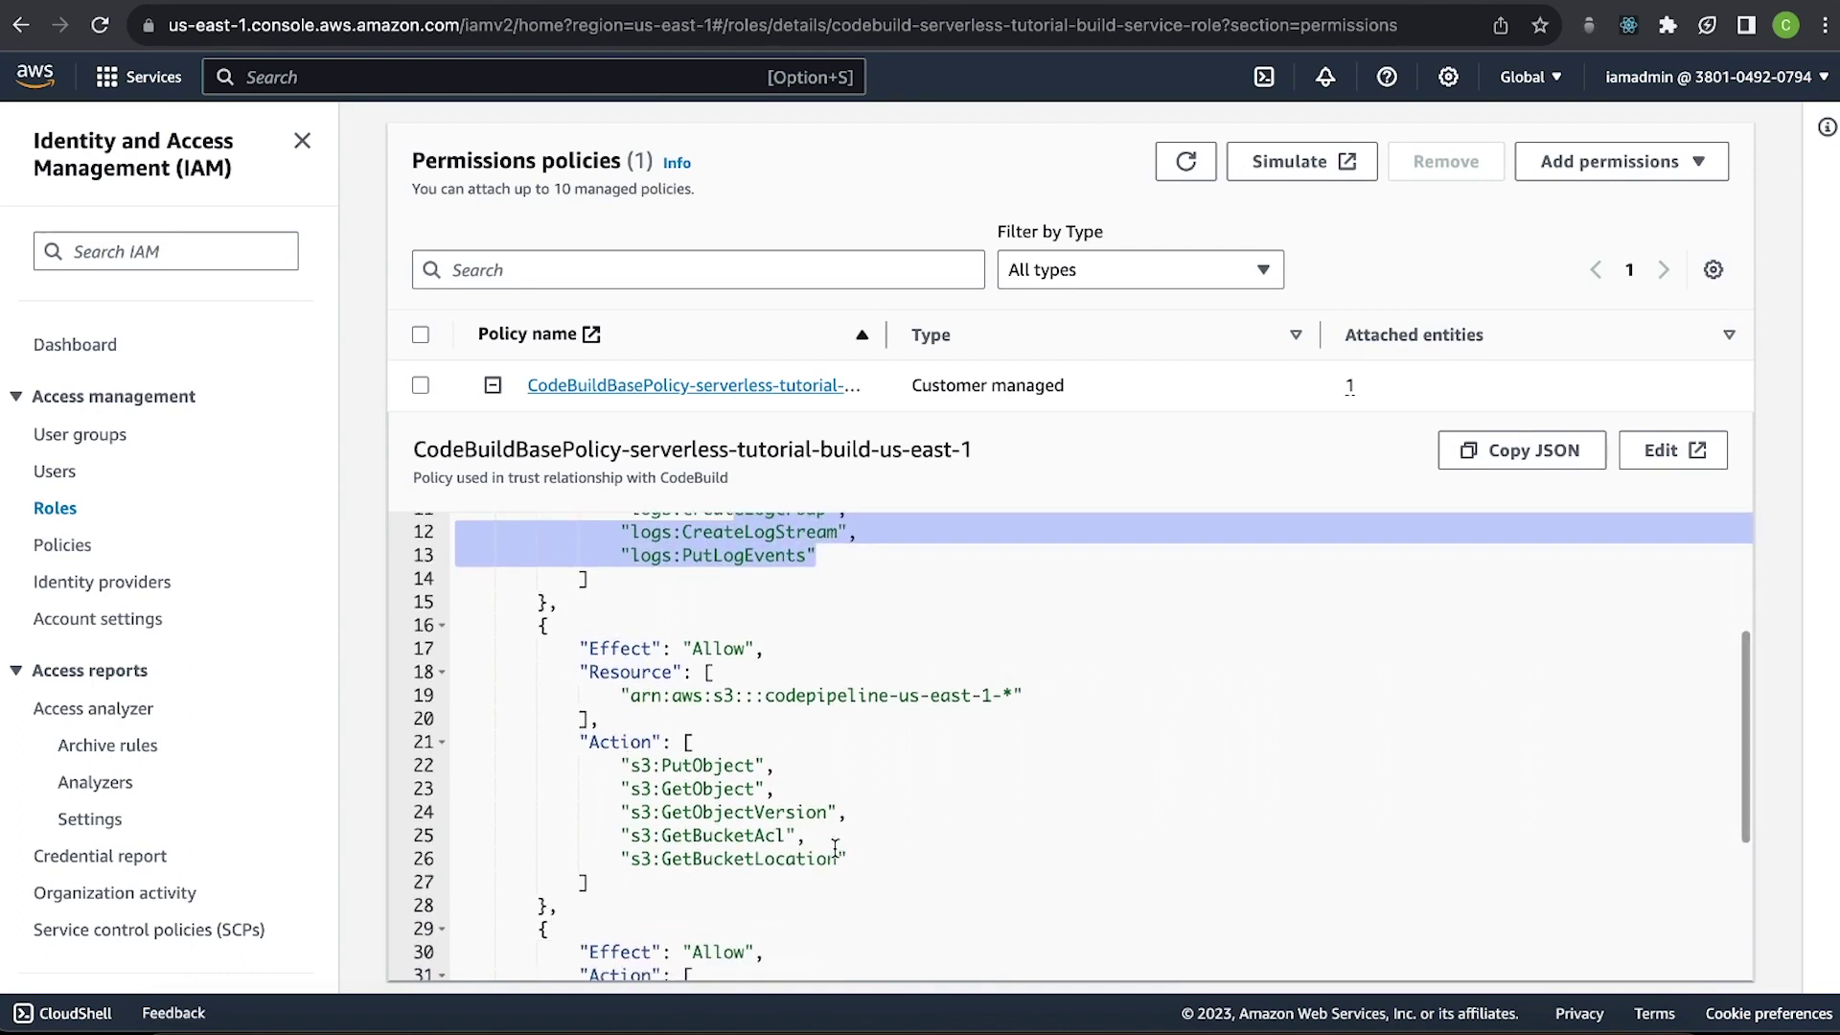
{"action": "left_click", "coordinate": [863, 863]}
{"action": "left_click_drag", "start_coordinate": [862, 862], "coordinate": [692, 770]}
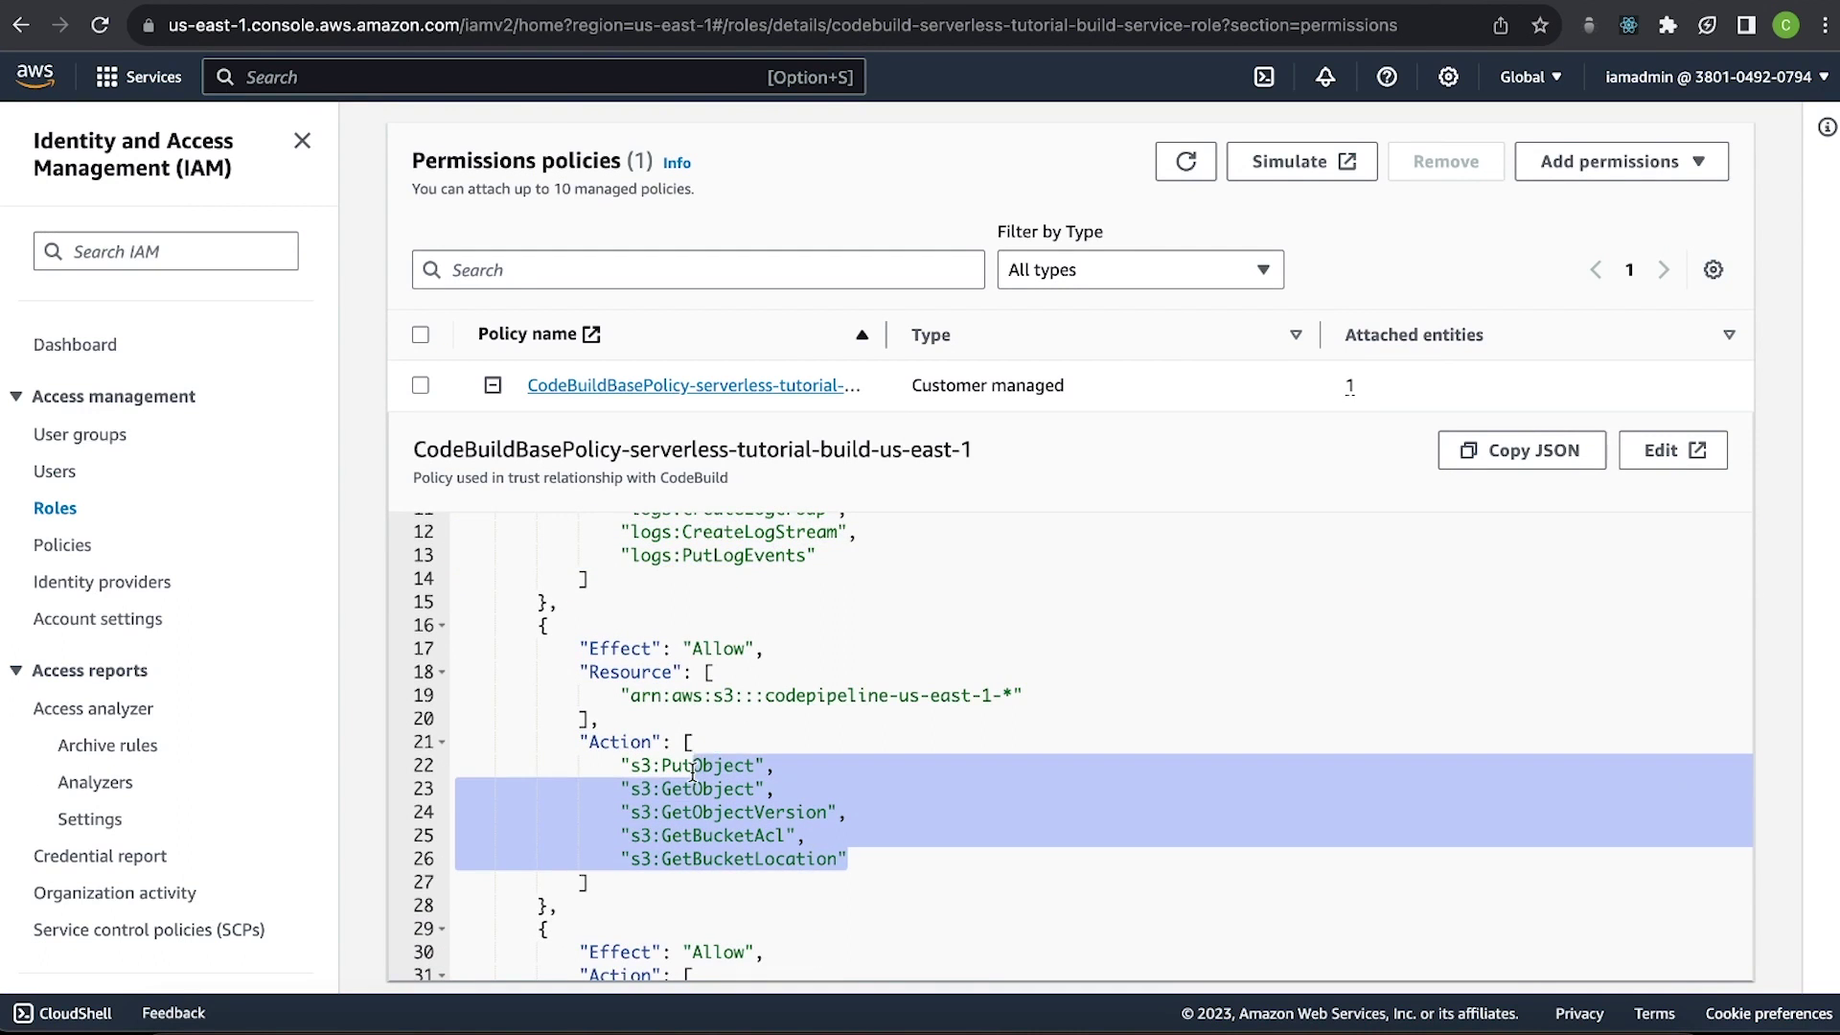
{"action": "scroll", "coordinate": [693, 770], "scroll_direction": "down", "scroll_amount": 3}
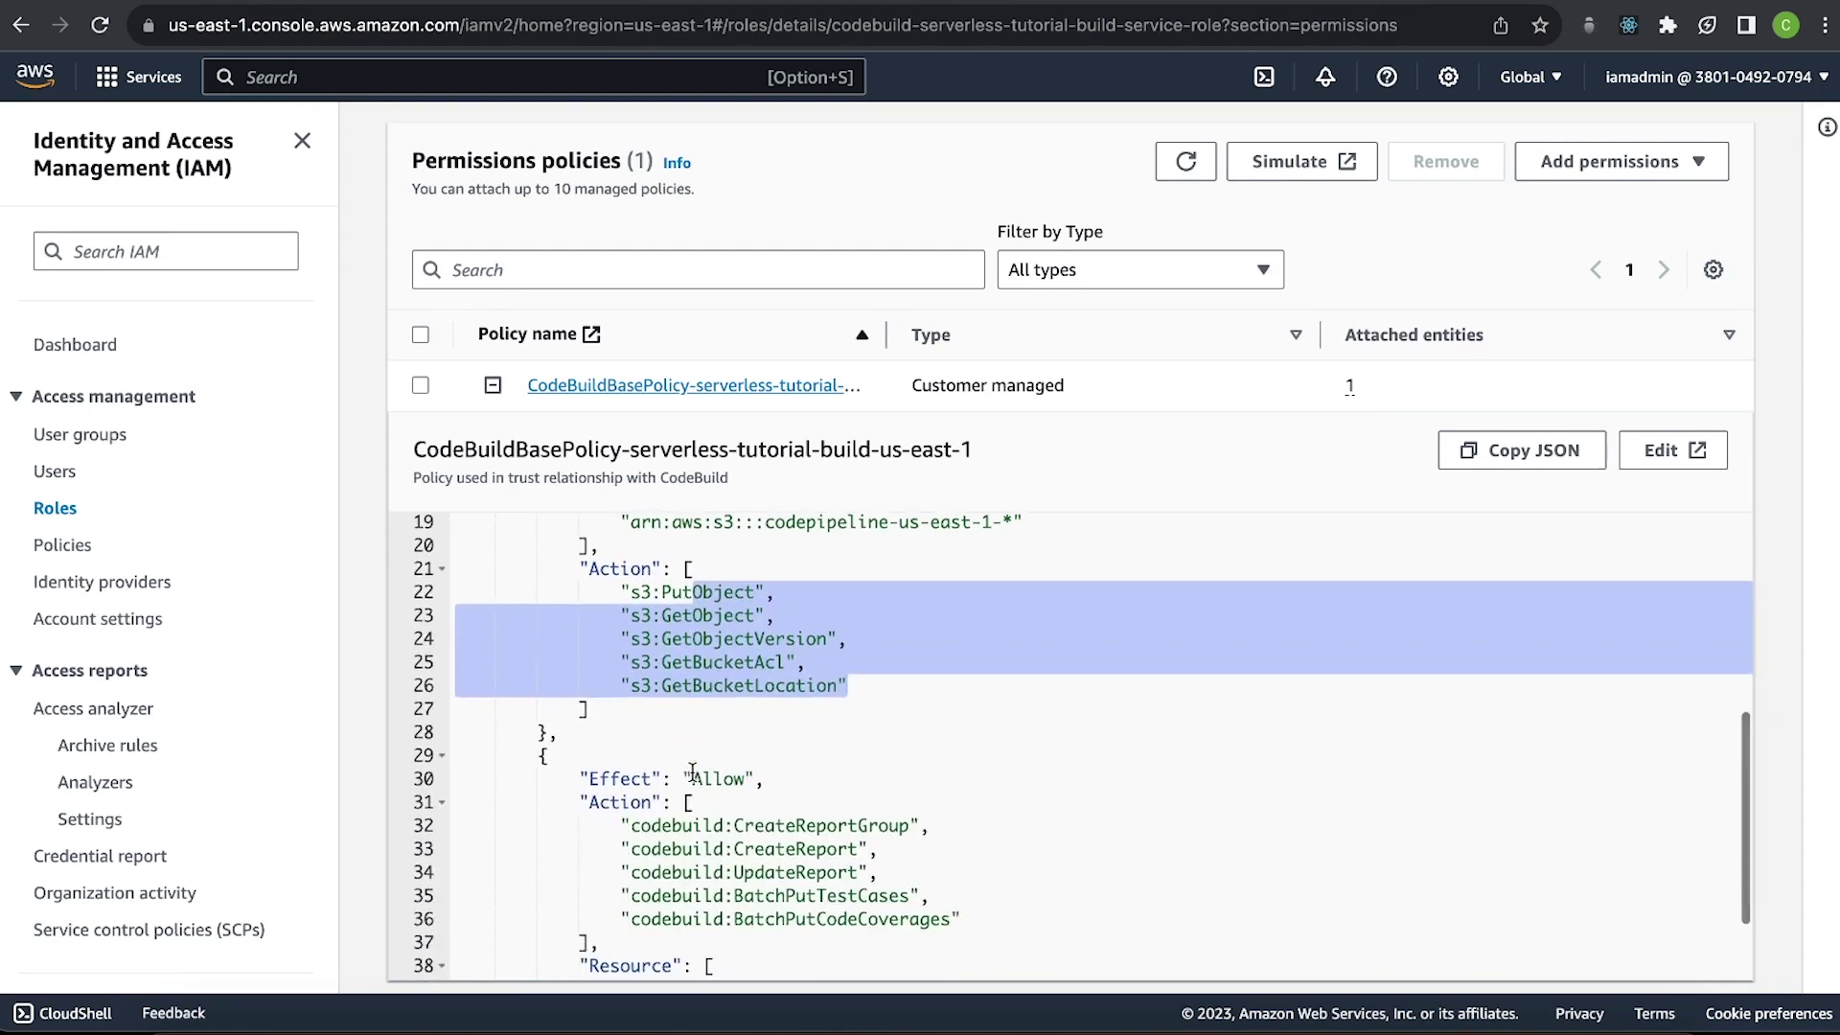
{"action": "scroll", "coordinate": [799, 839], "scroll_direction": "down", "scroll_amount": 2}
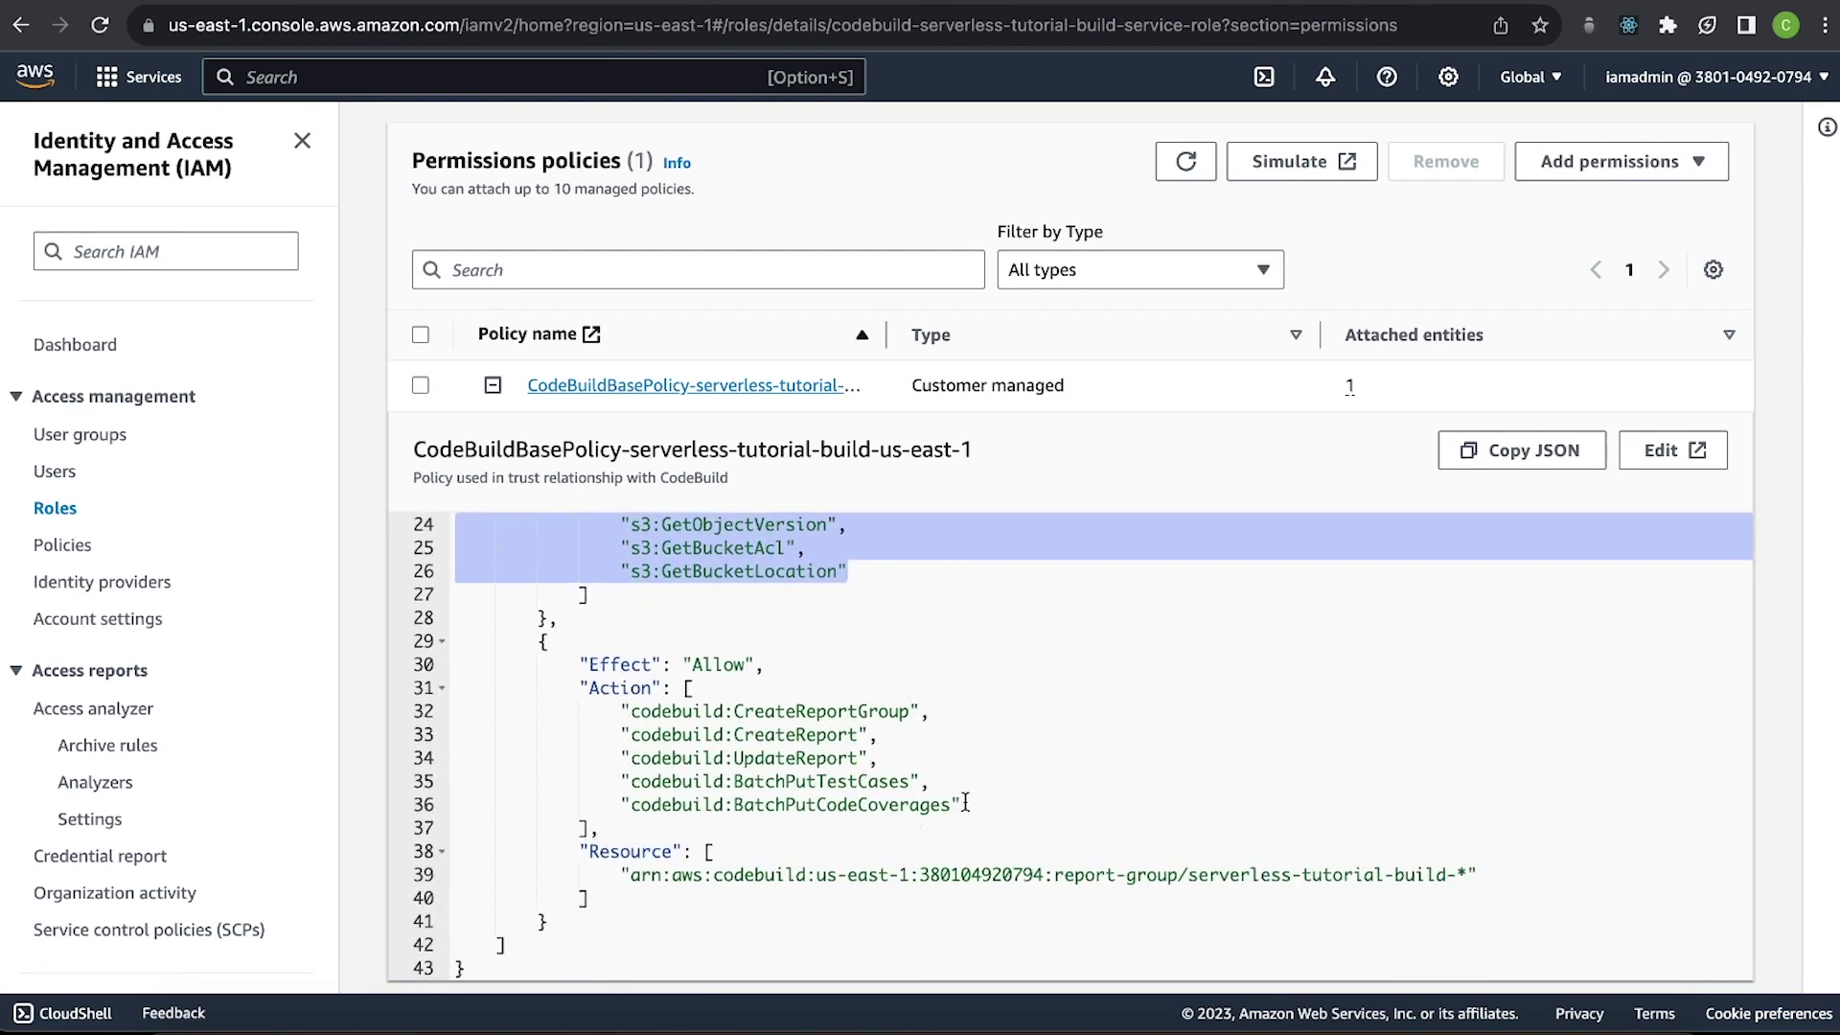
{"action": "left_click_drag", "start_coordinate": [958, 810], "coordinate": [455, 711]}
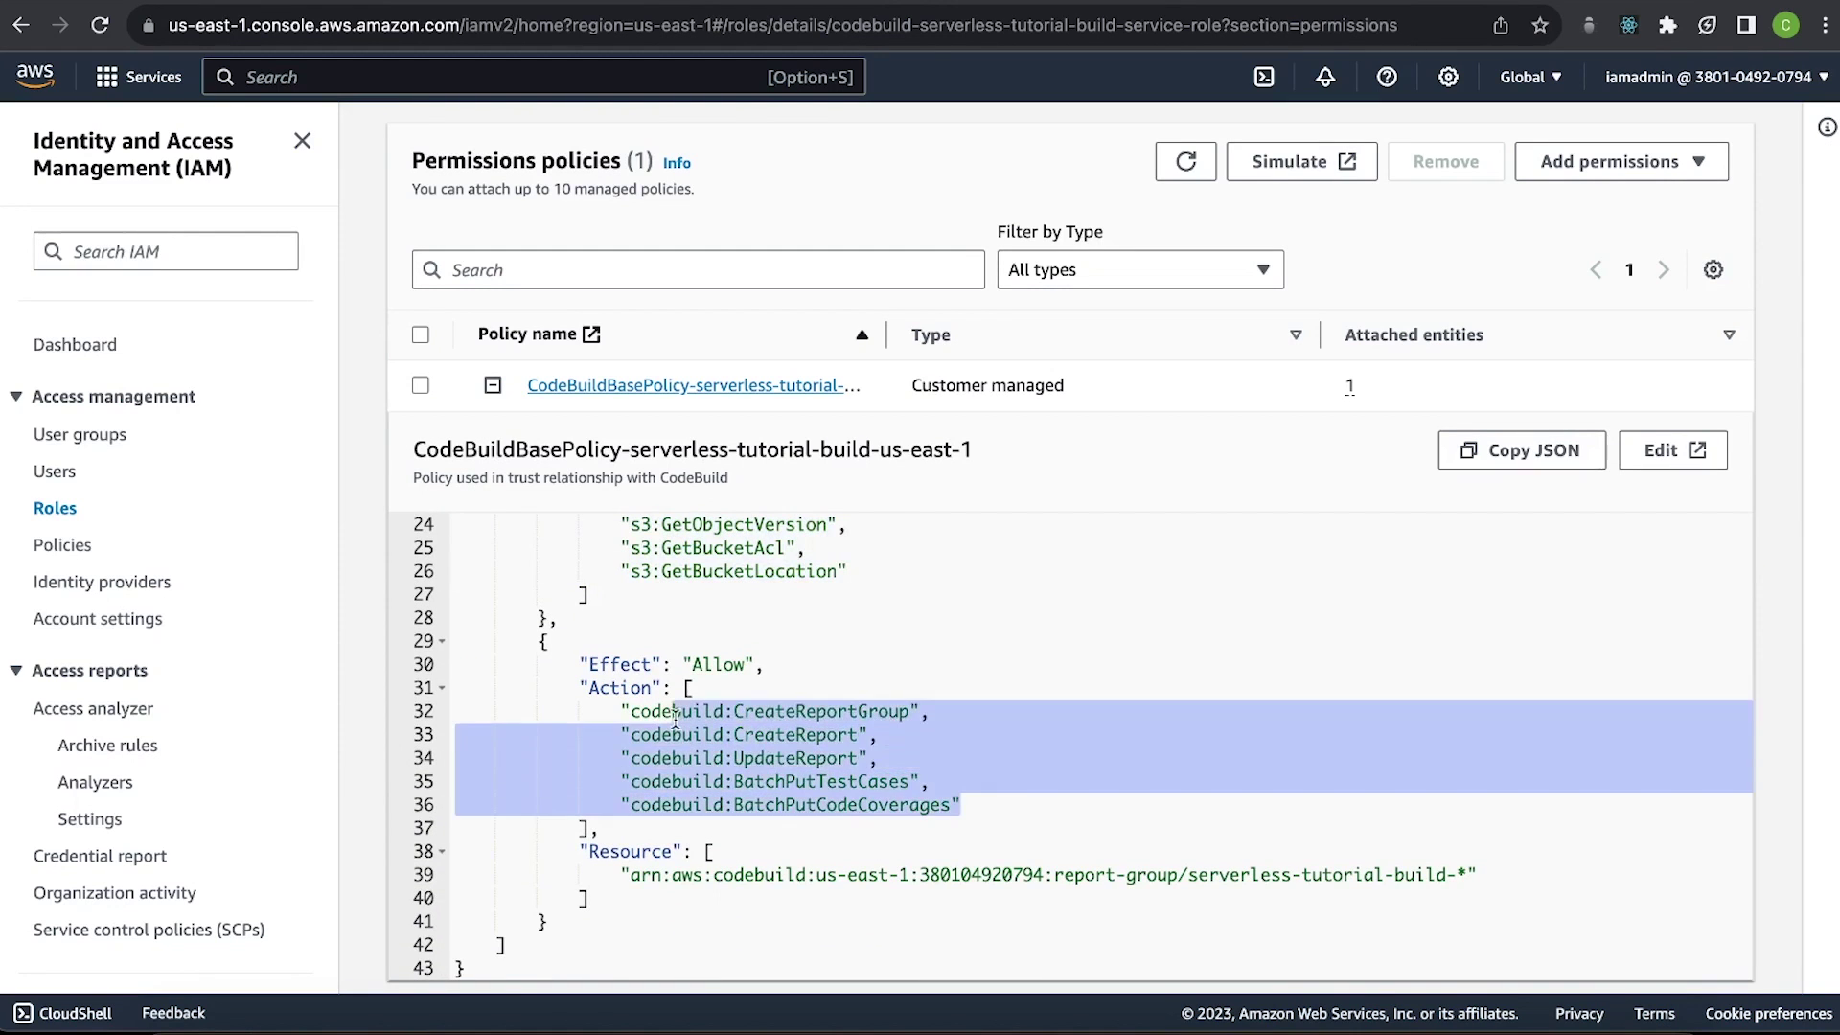
{"action": "scroll", "coordinate": [714, 655], "scroll_direction": "up", "scroll_amount": 10}
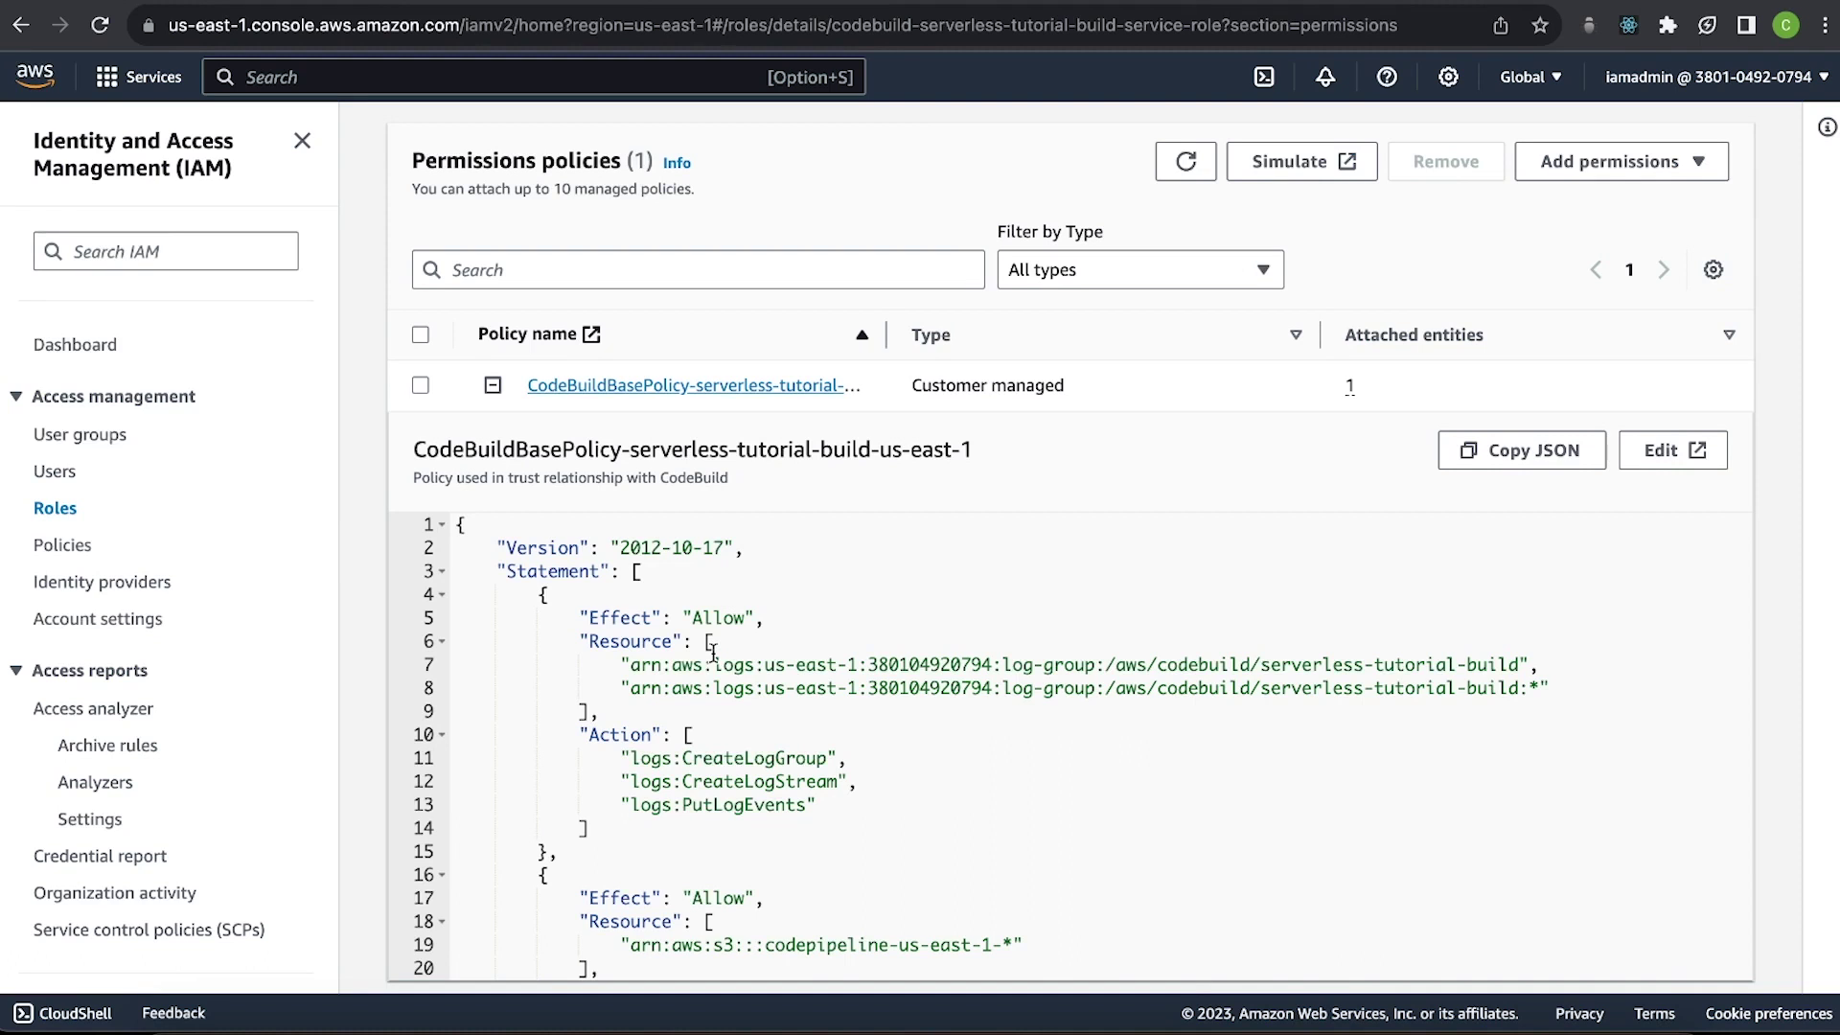
Attach the AWS managed AdministratorAccess policy to codebuild-serverless-tutorial-build-service-role.
{"action": "left_click", "coordinate": [1621, 163]}
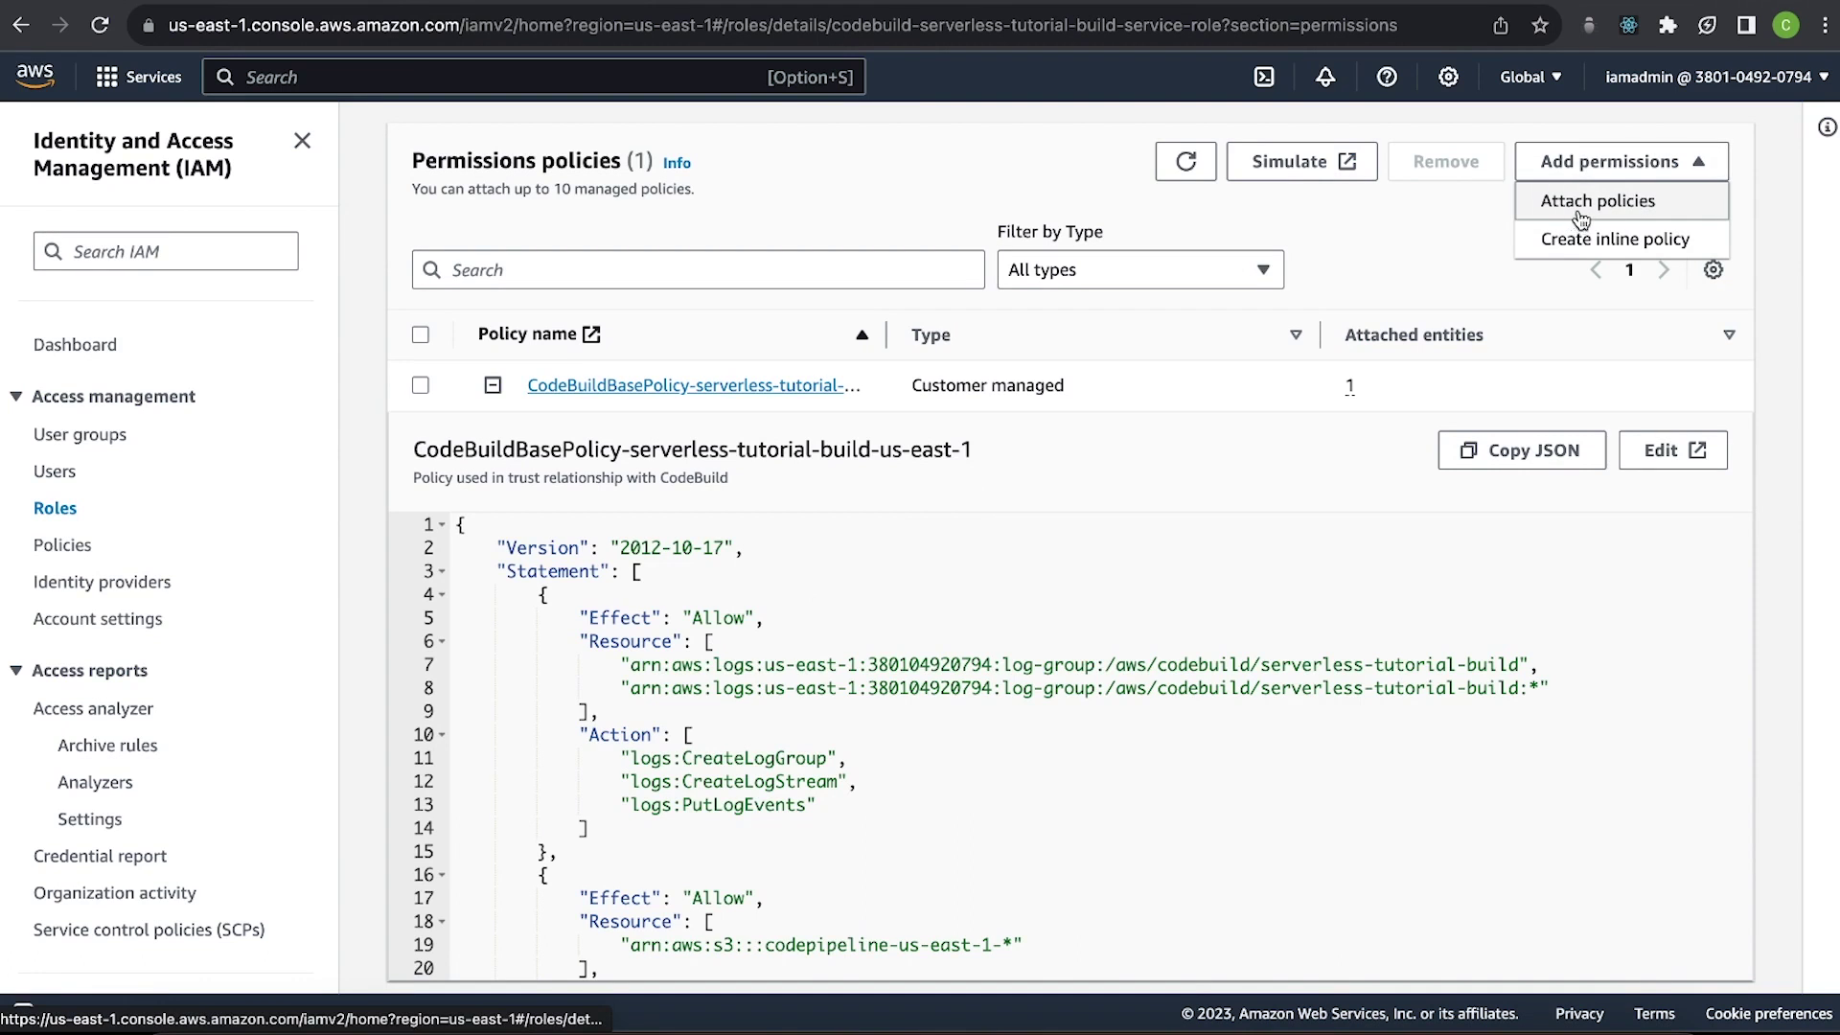
{"action": "left_click", "coordinate": [1580, 203]}
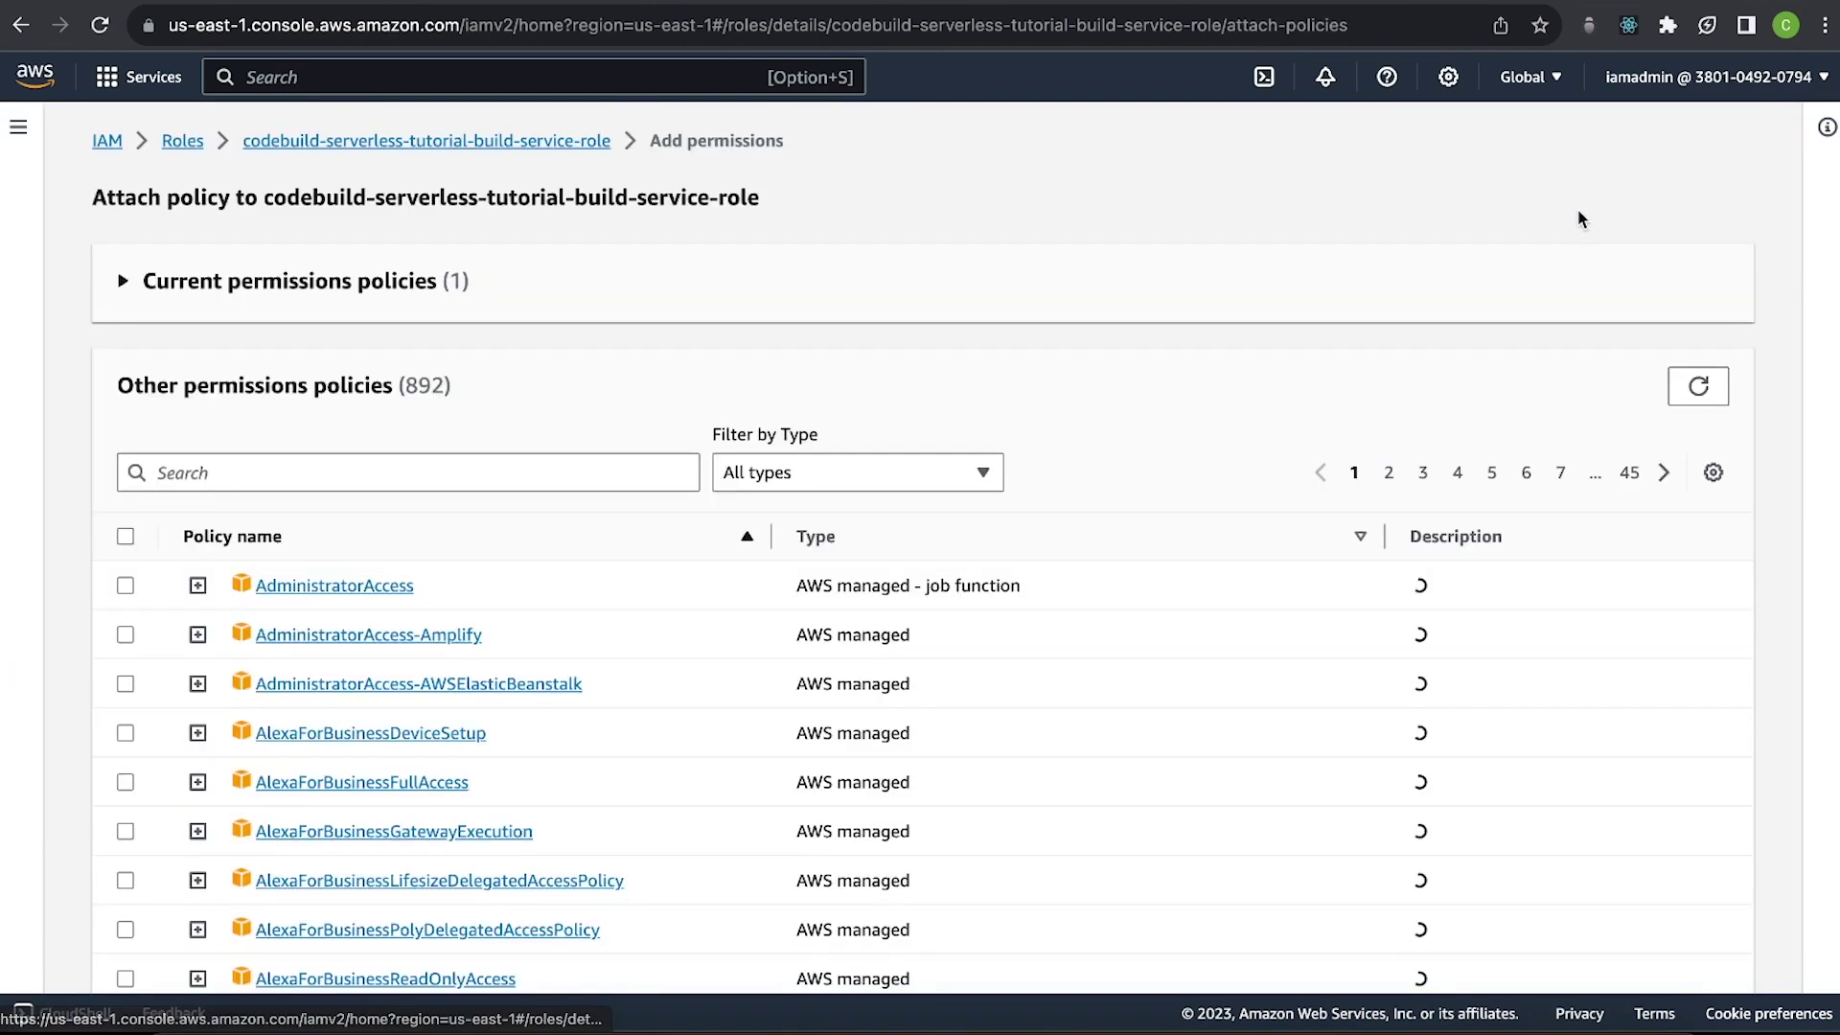
{"action": "left_click", "coordinate": [124, 586]}
{"action": "scroll", "coordinate": [142, 594], "scroll_direction": "down", "scroll_amount": 7}
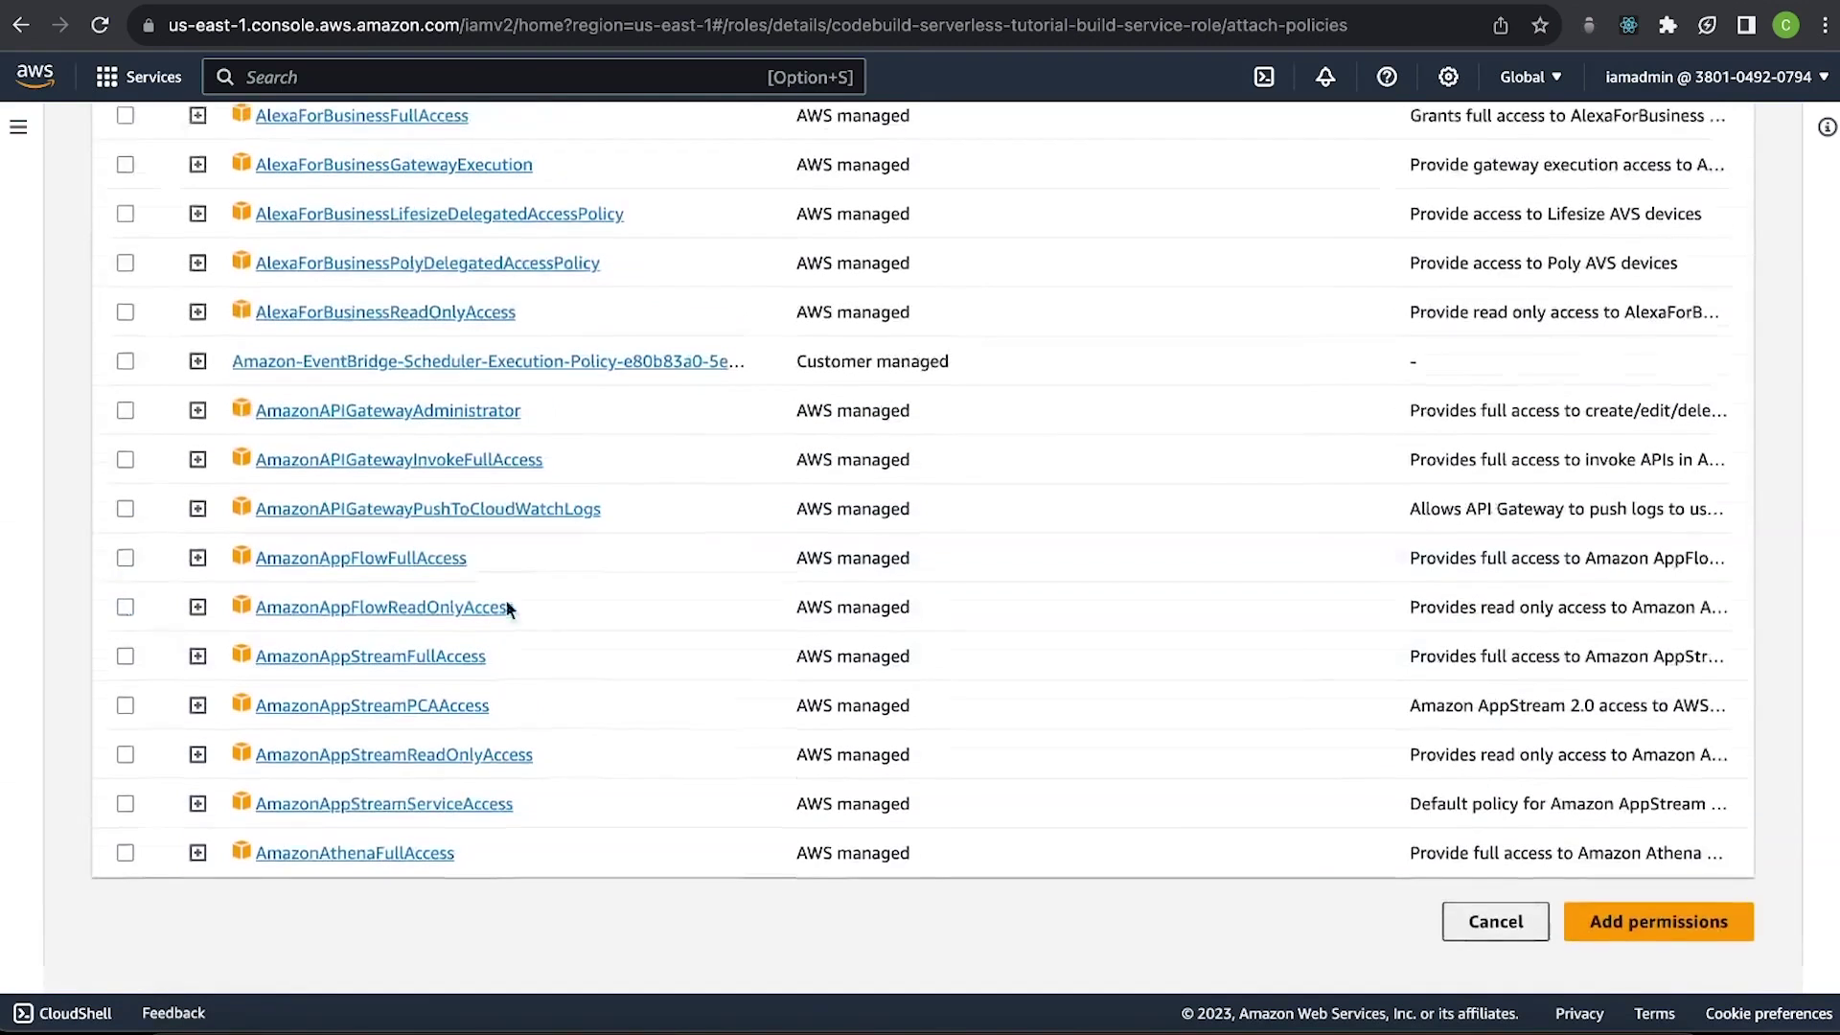
{"action": "left_click", "coordinate": [1659, 949]}
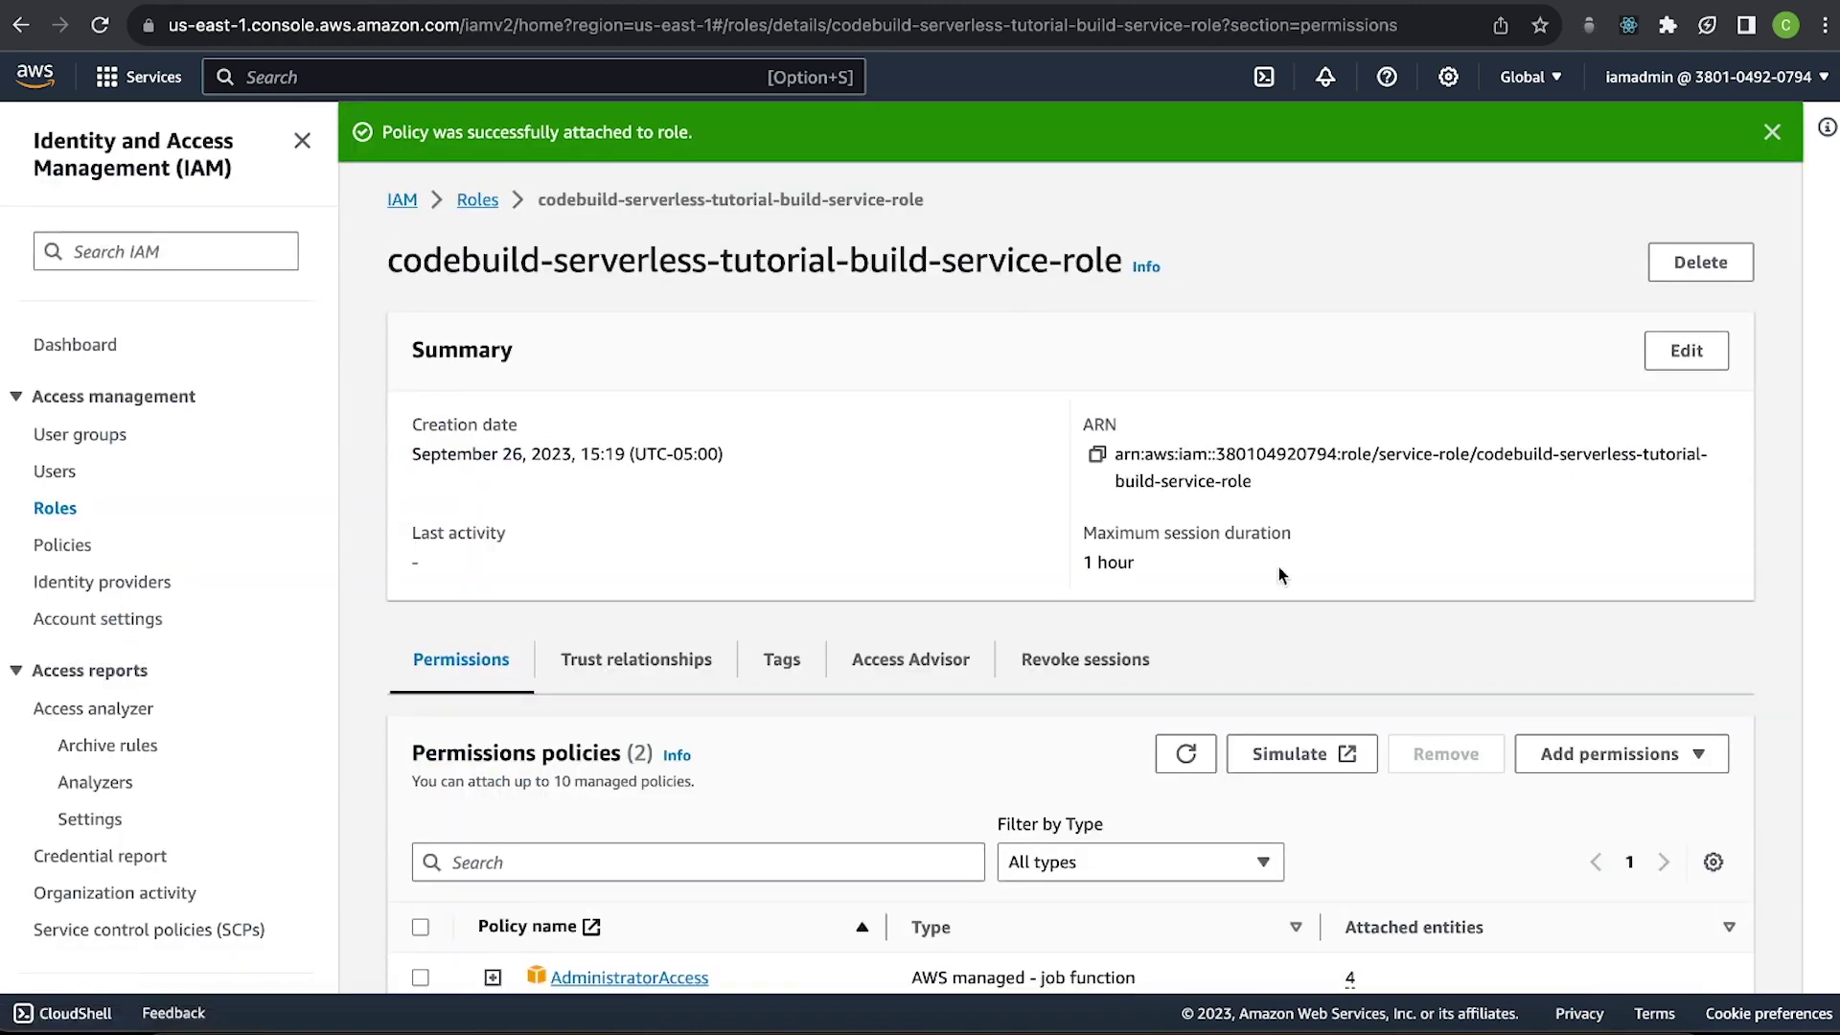
Switch to the serverless-tutorial-build project in CodeBuild and check the service role in its environment details.
{"action": "left_click", "coordinate": [523, 2]}
{"action": "scroll", "coordinate": [563, 773], "scroll_direction": "up", "scroll_amount": 5}
{"action": "scroll", "coordinate": [561, 772], "scroll_direction": "up", "scroll_amount": 5}
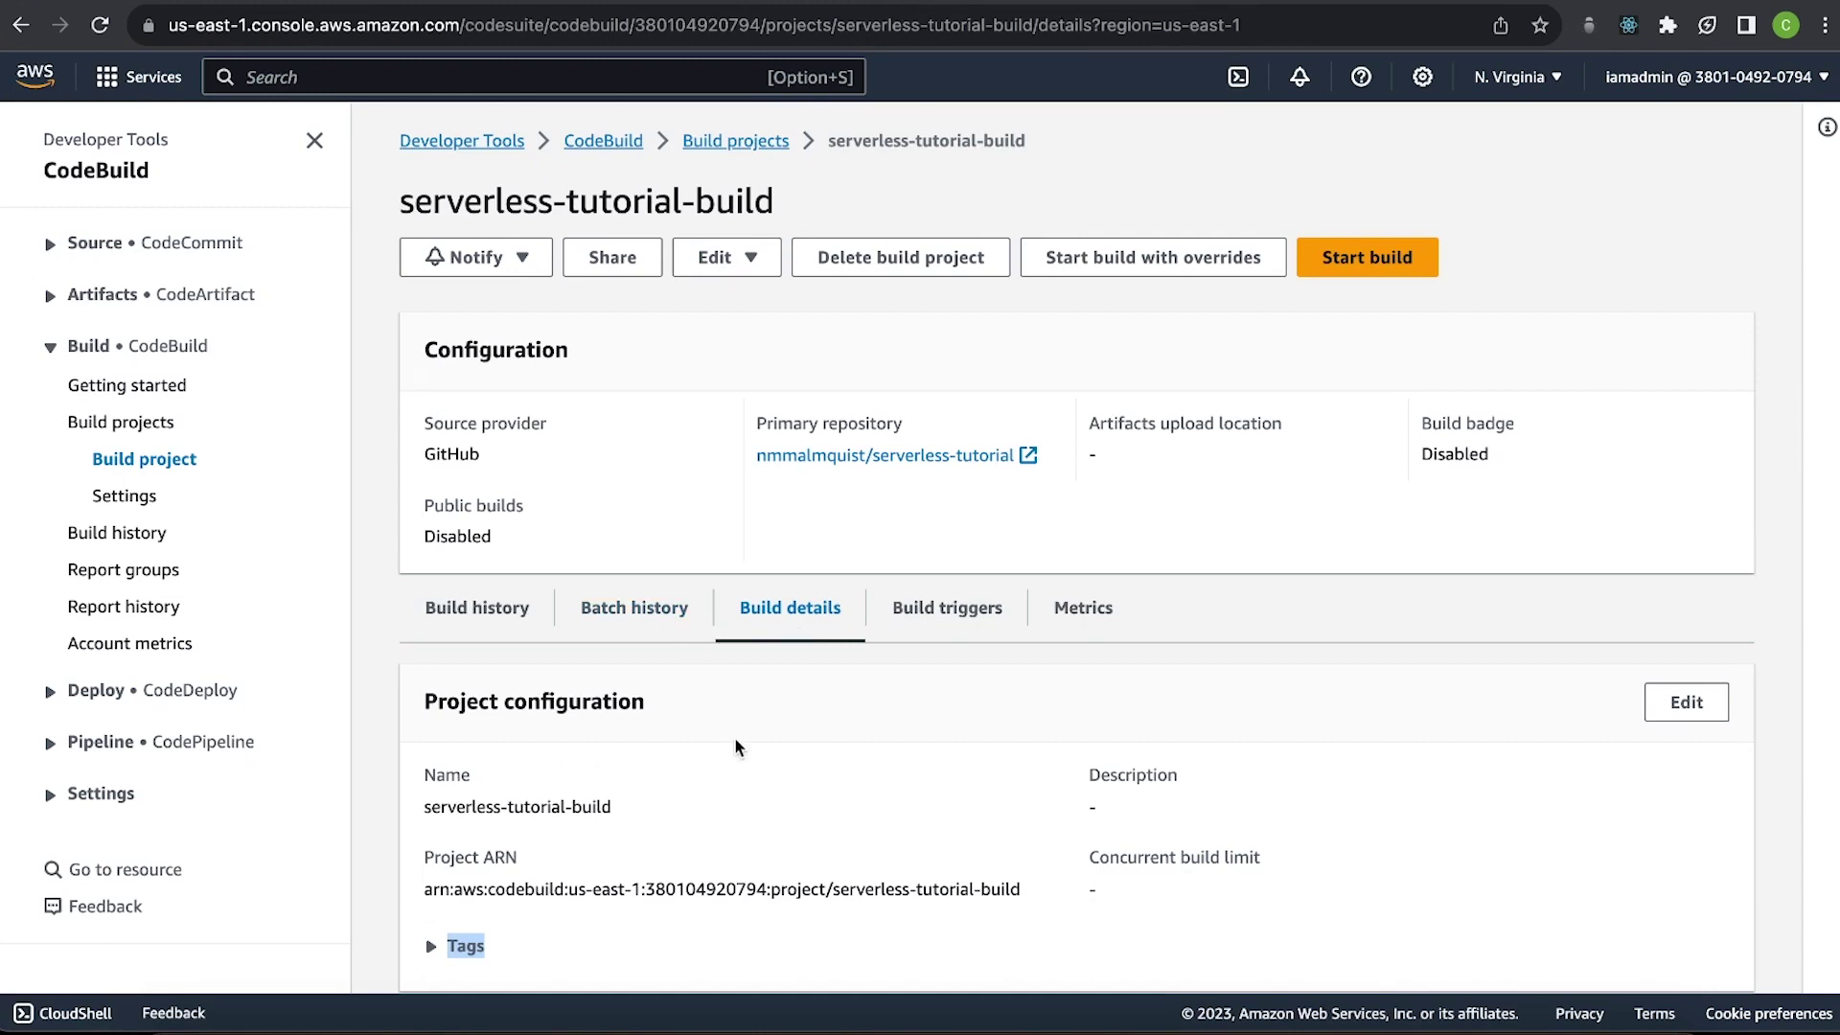
{"action": "scroll", "coordinate": [735, 745], "scroll_direction": "down", "scroll_amount": 10}
{"action": "scroll", "coordinate": [735, 745], "scroll_direction": "down", "scroll_amount": 2}
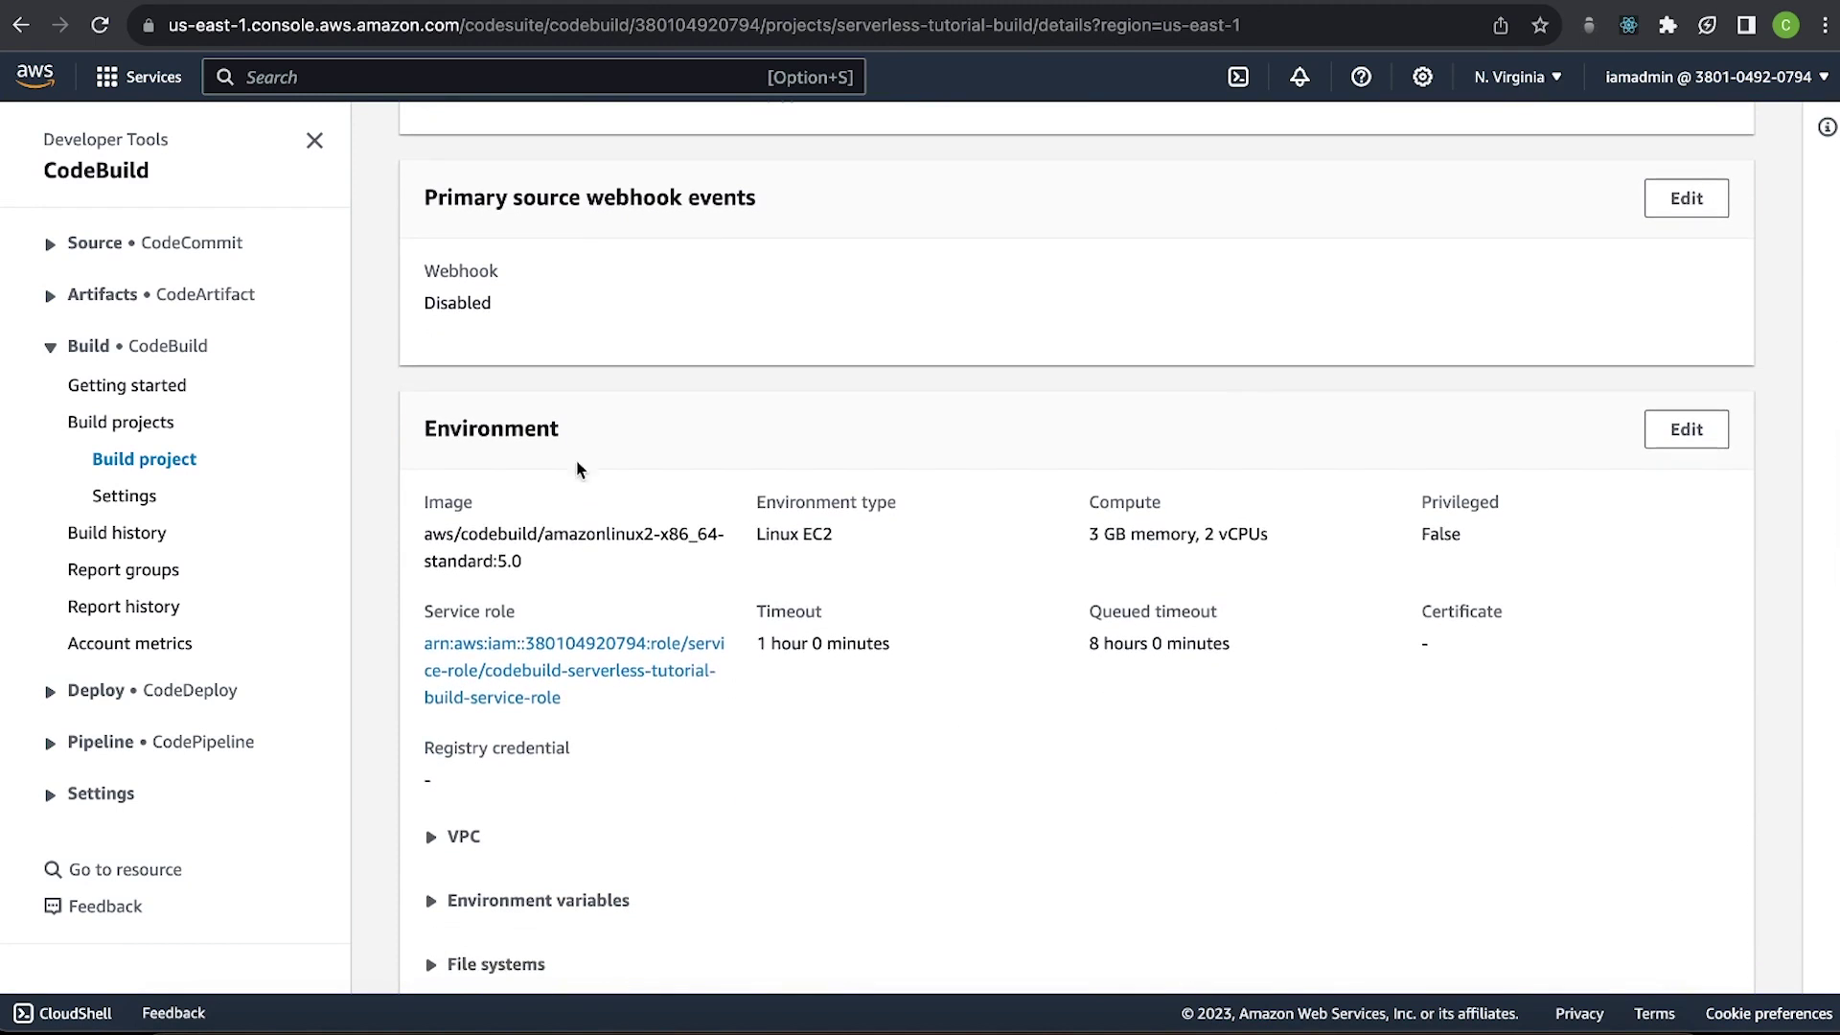
{"action": "left_click_drag", "start_coordinate": [517, 618], "coordinate": [414, 618]}
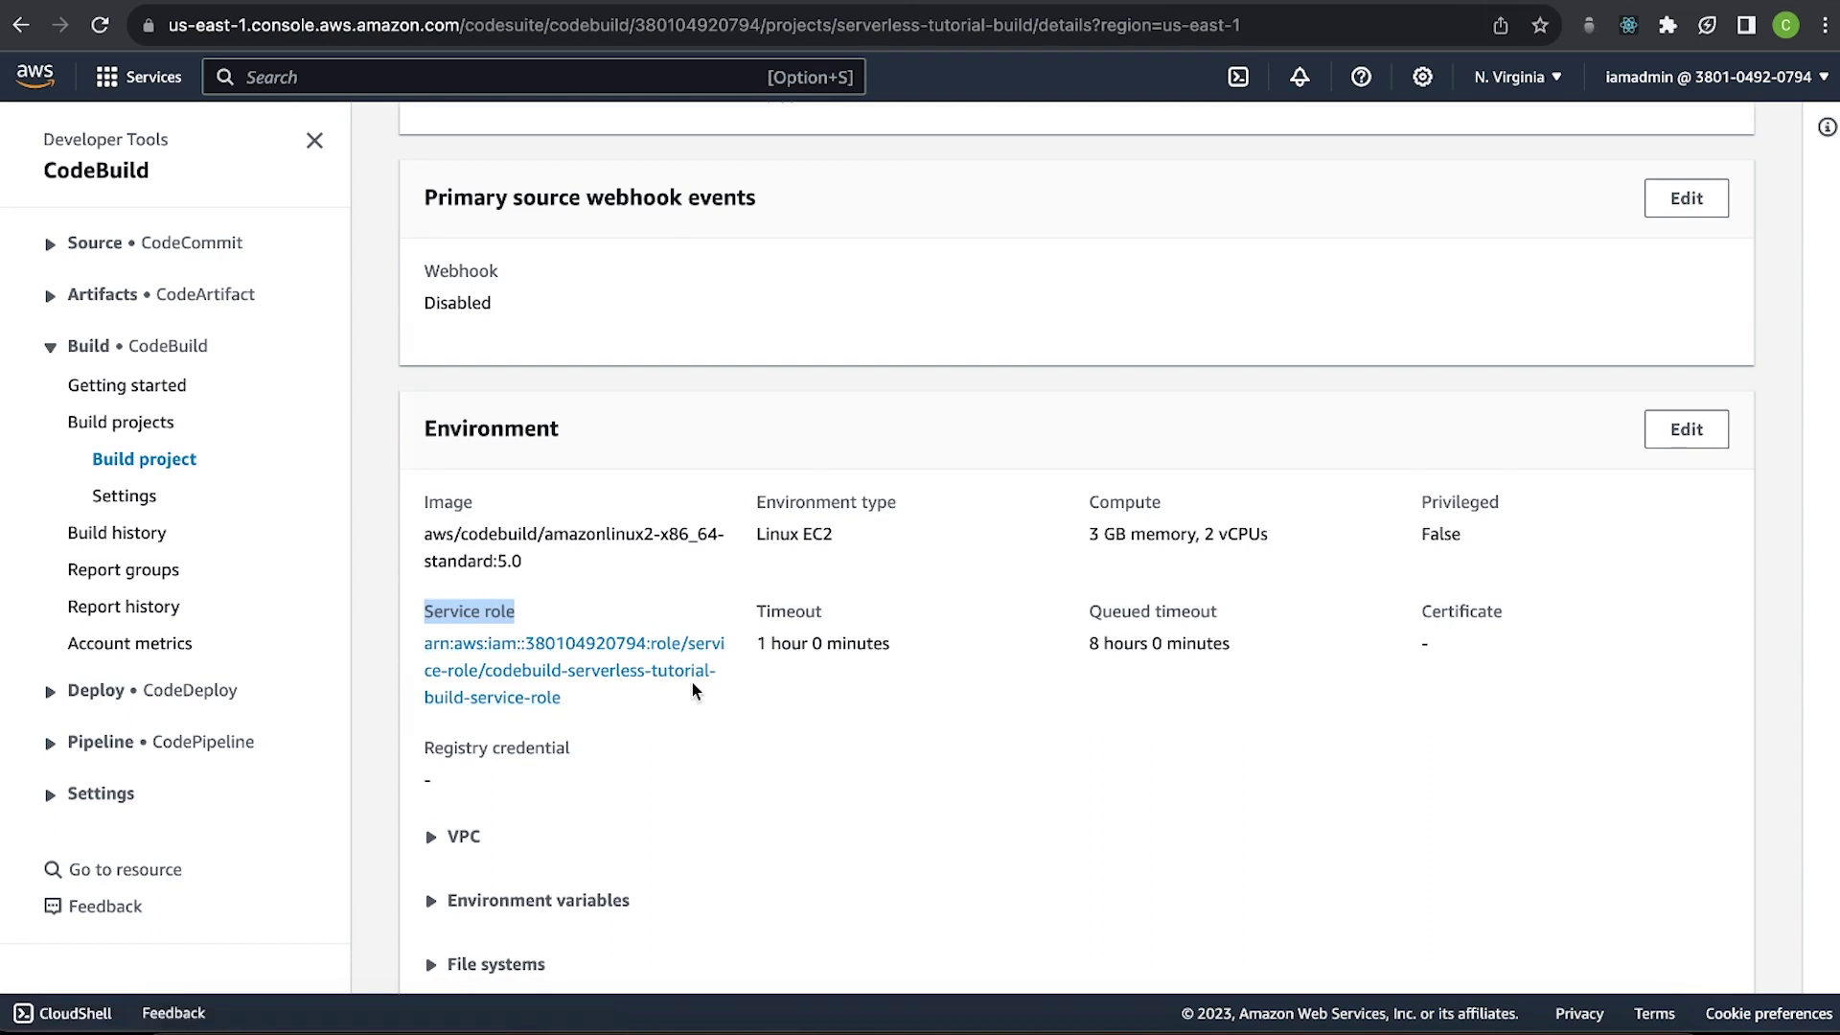
{"action": "scroll", "coordinate": [694, 690], "scroll_direction": "up", "scroll_amount": 12}
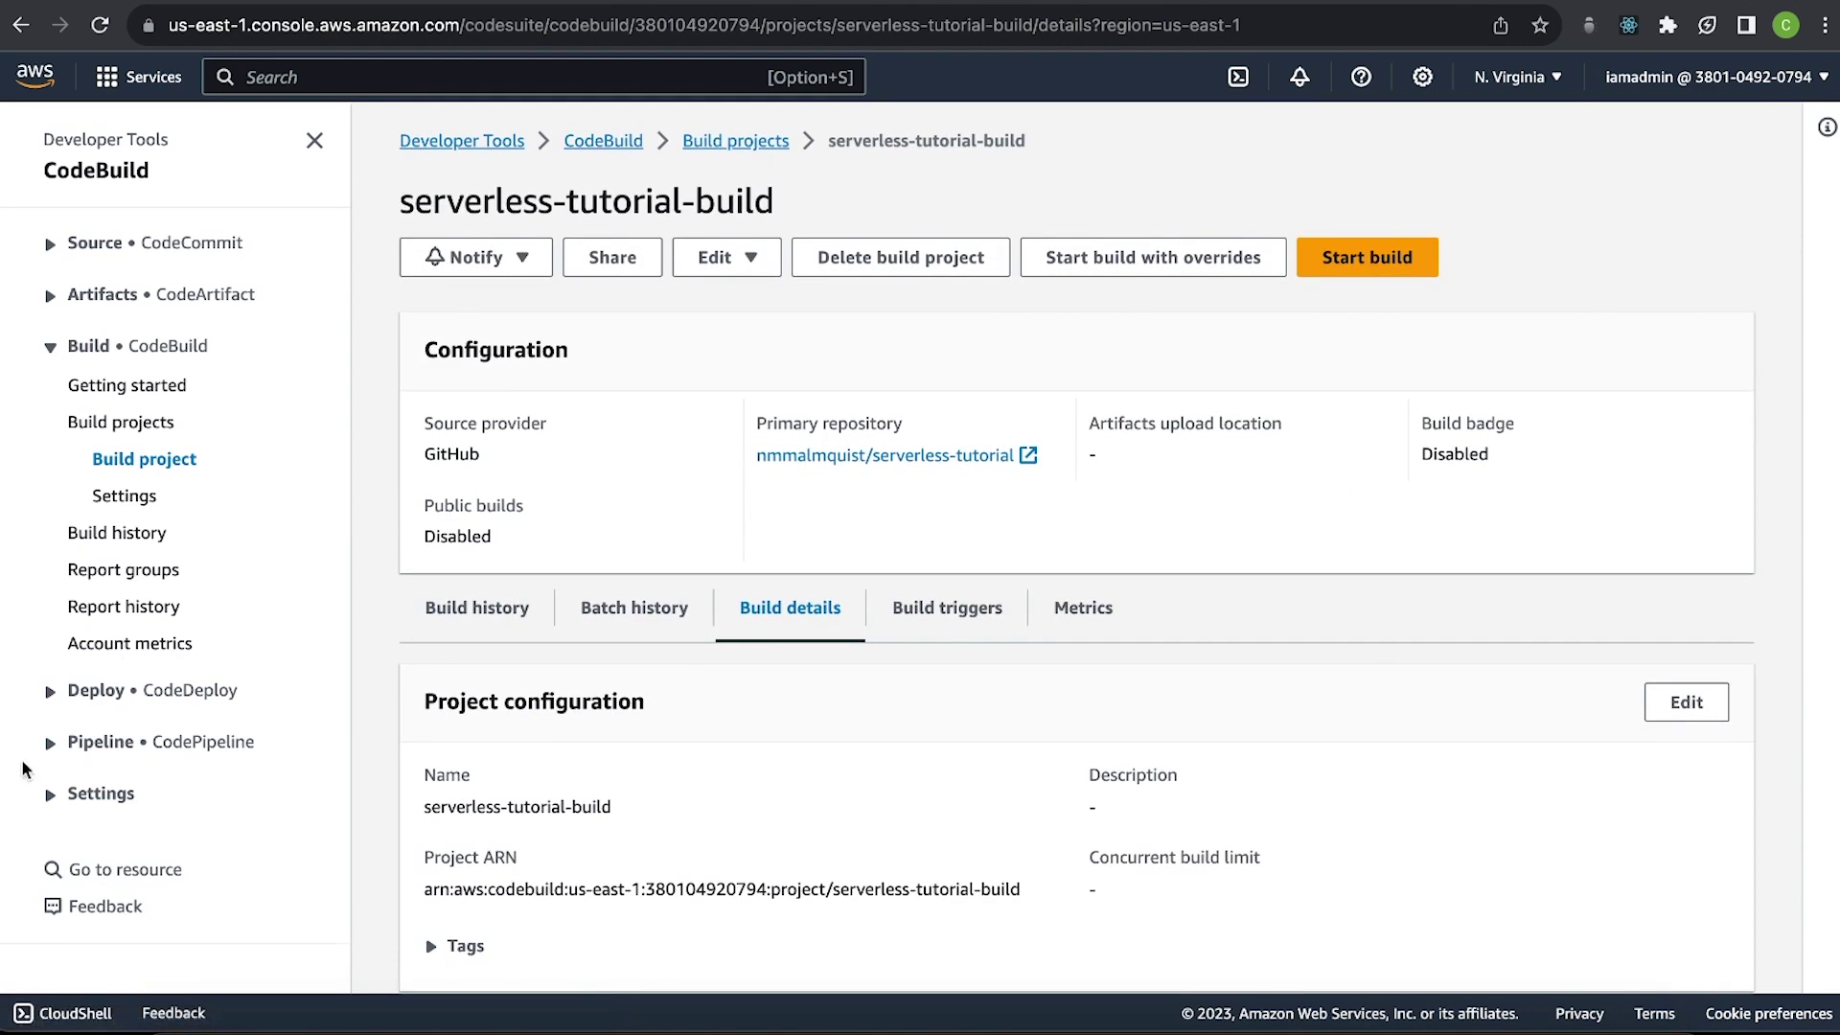
Open serverless-tutorial-pipeline in CodePipeline and release the most recent change through it.
{"action": "left_click", "coordinate": [96, 741]}
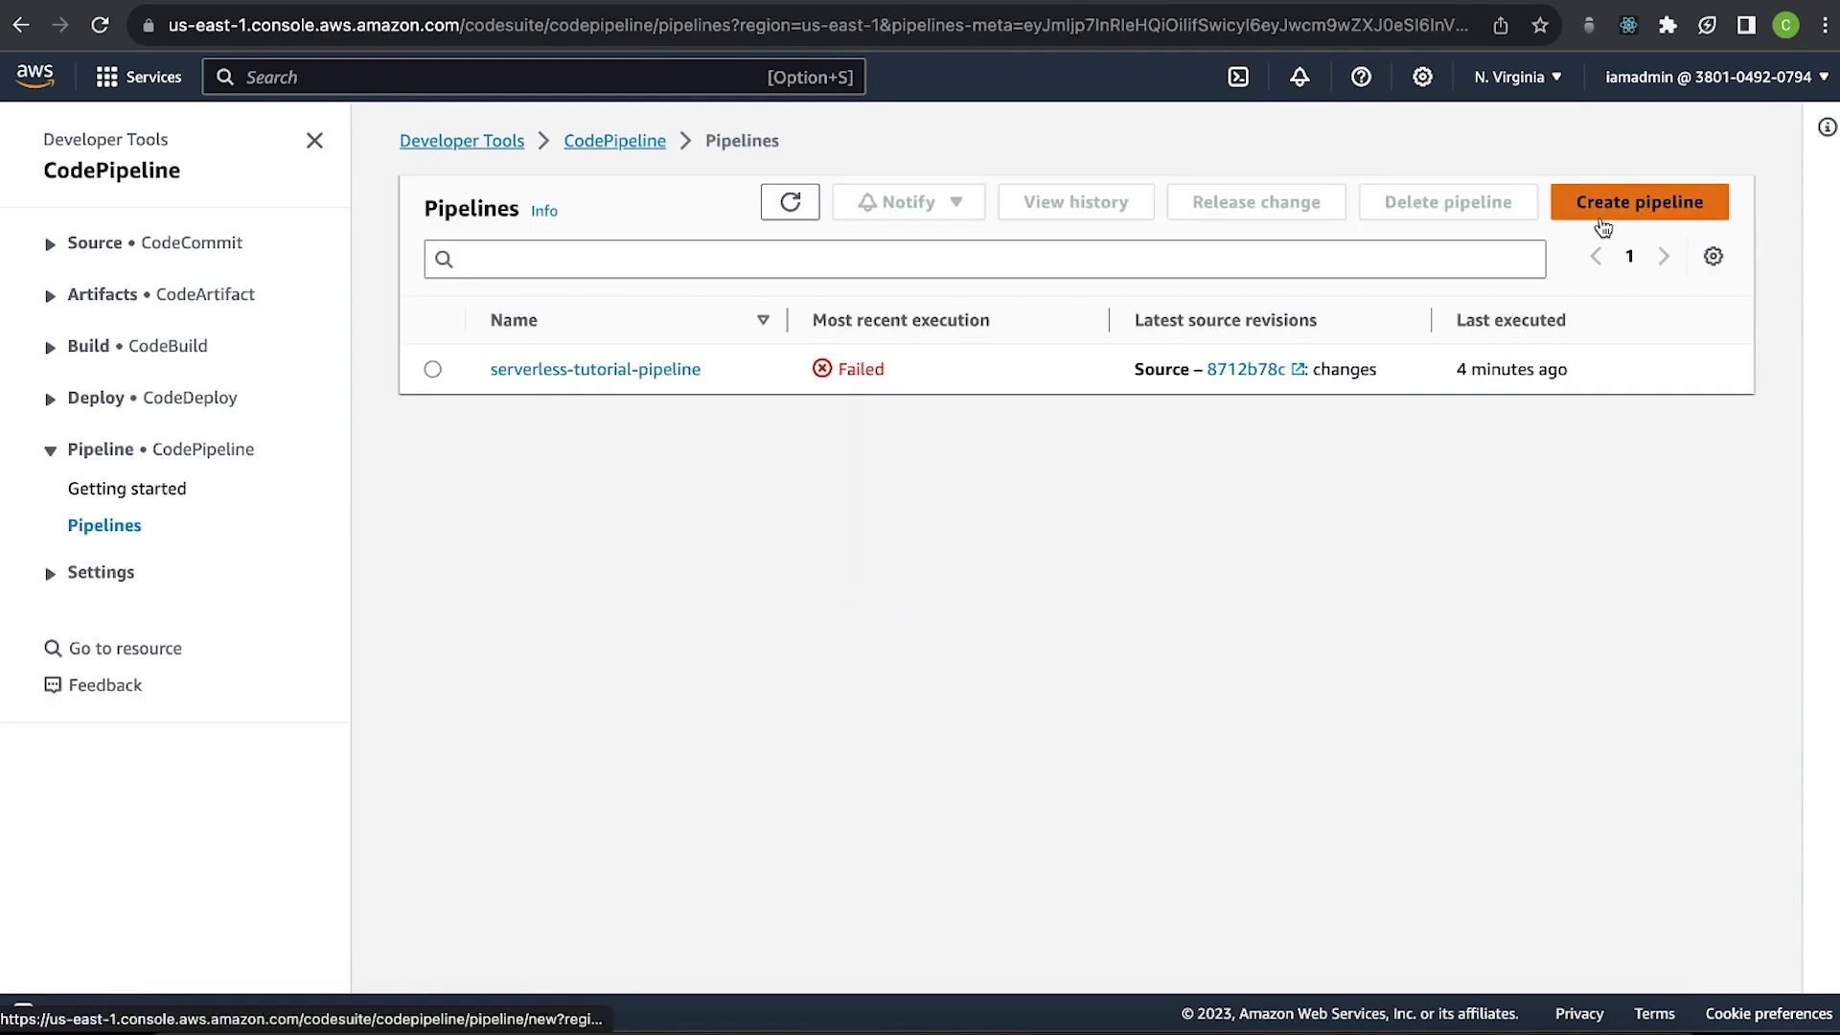
{"action": "left_click", "coordinate": [585, 369]}
{"action": "left_click", "coordinate": [1626, 223]}
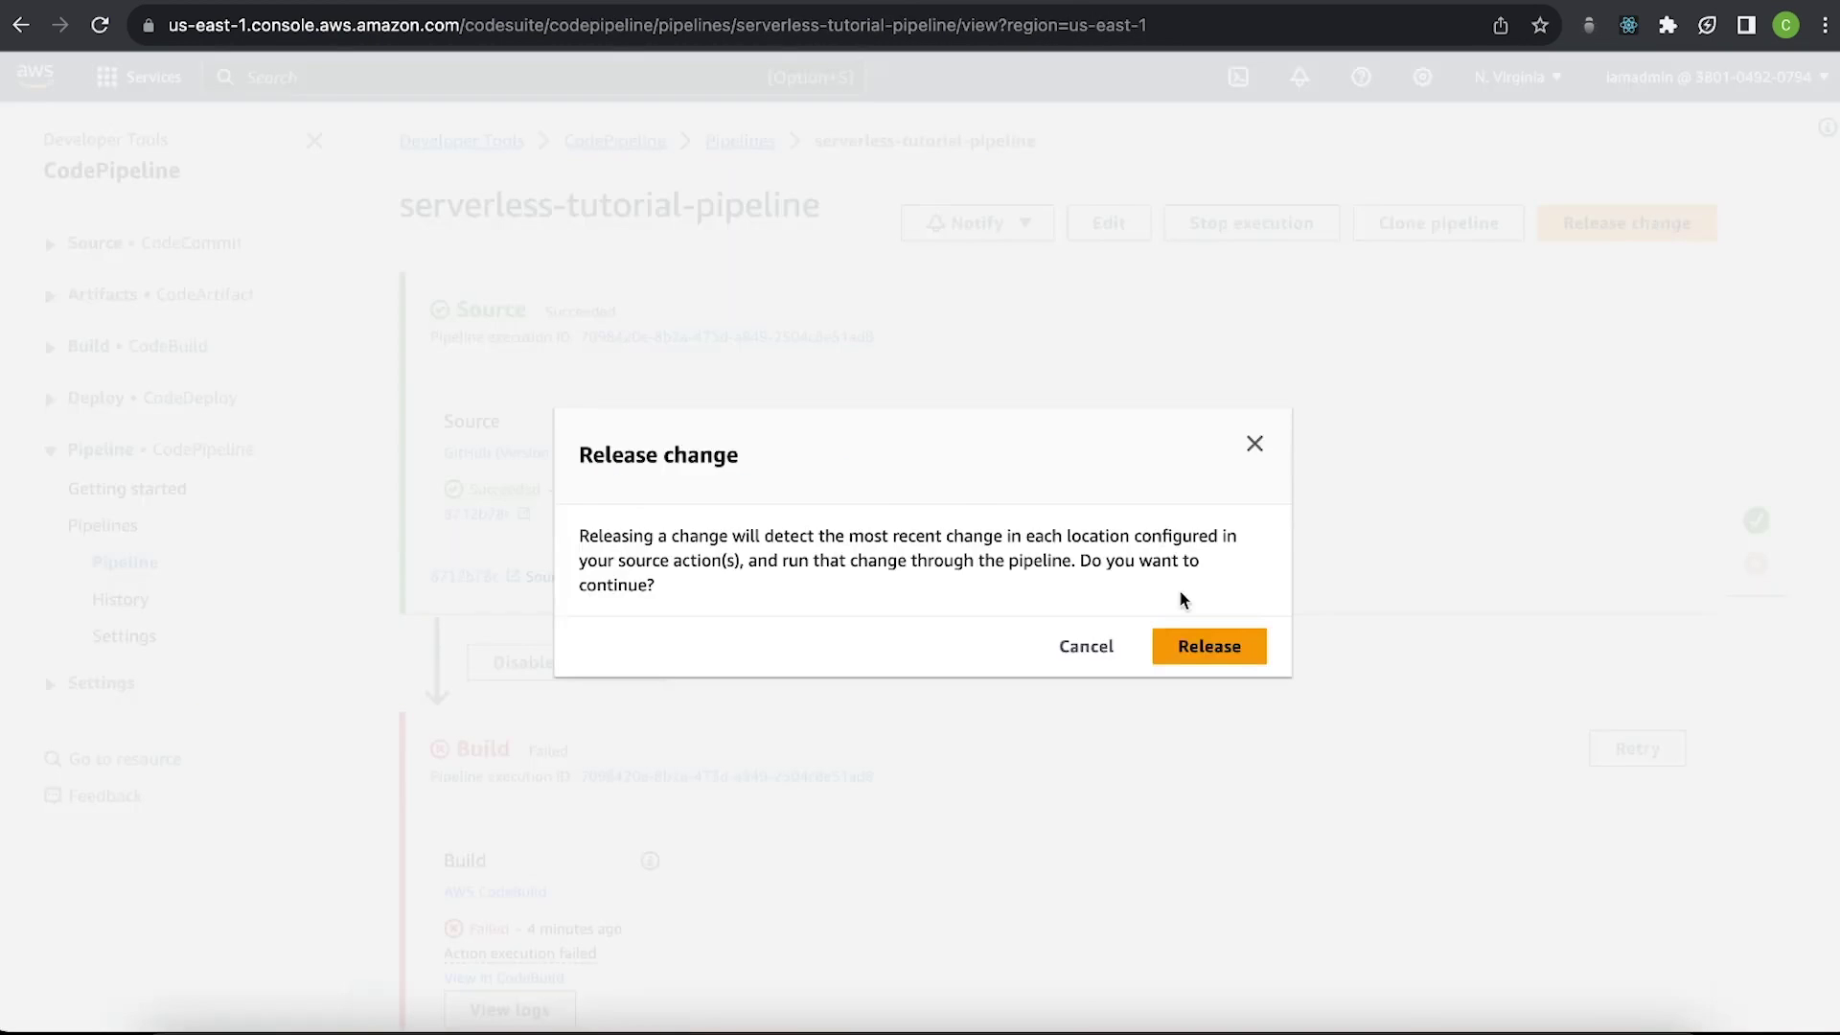
{"action": "left_click", "coordinate": [1211, 646]}
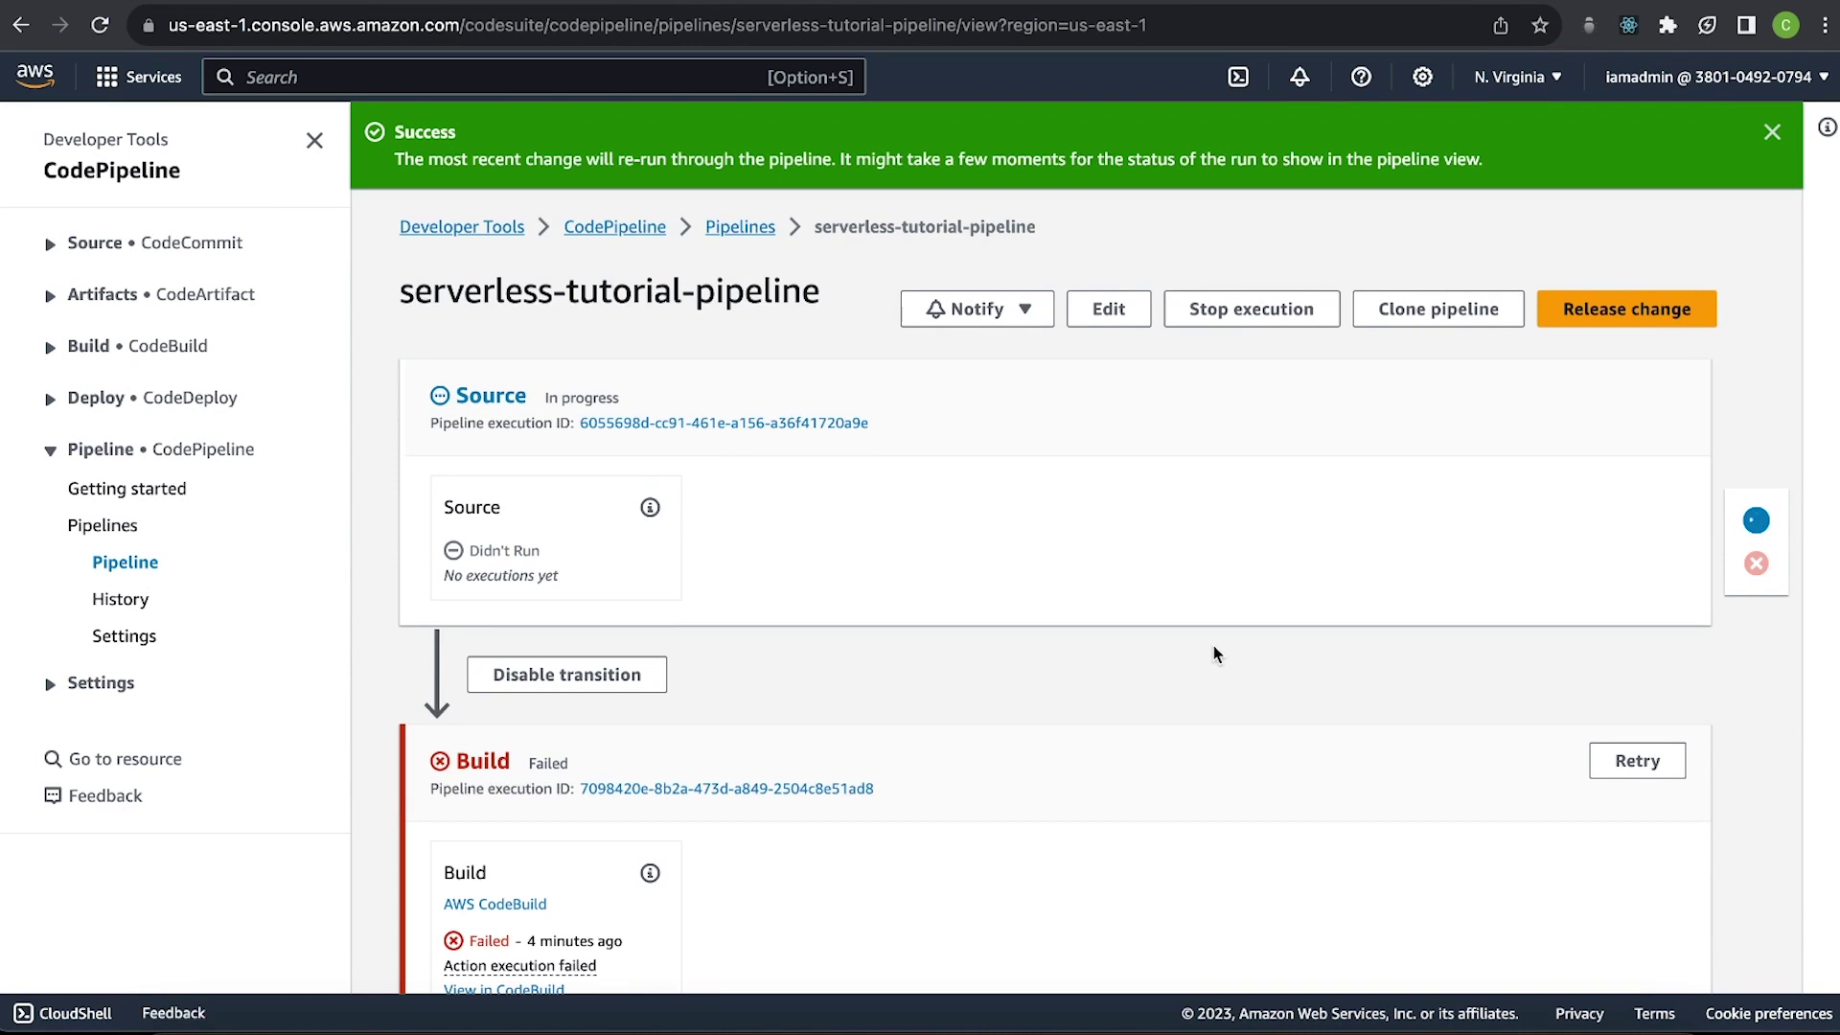
Read the running build's log, including the output of the echo "Finished deployment" command, and reload the pipeline page.
{"action": "scroll", "coordinate": [959, 471], "scroll_direction": "down", "scroll_amount": 2}
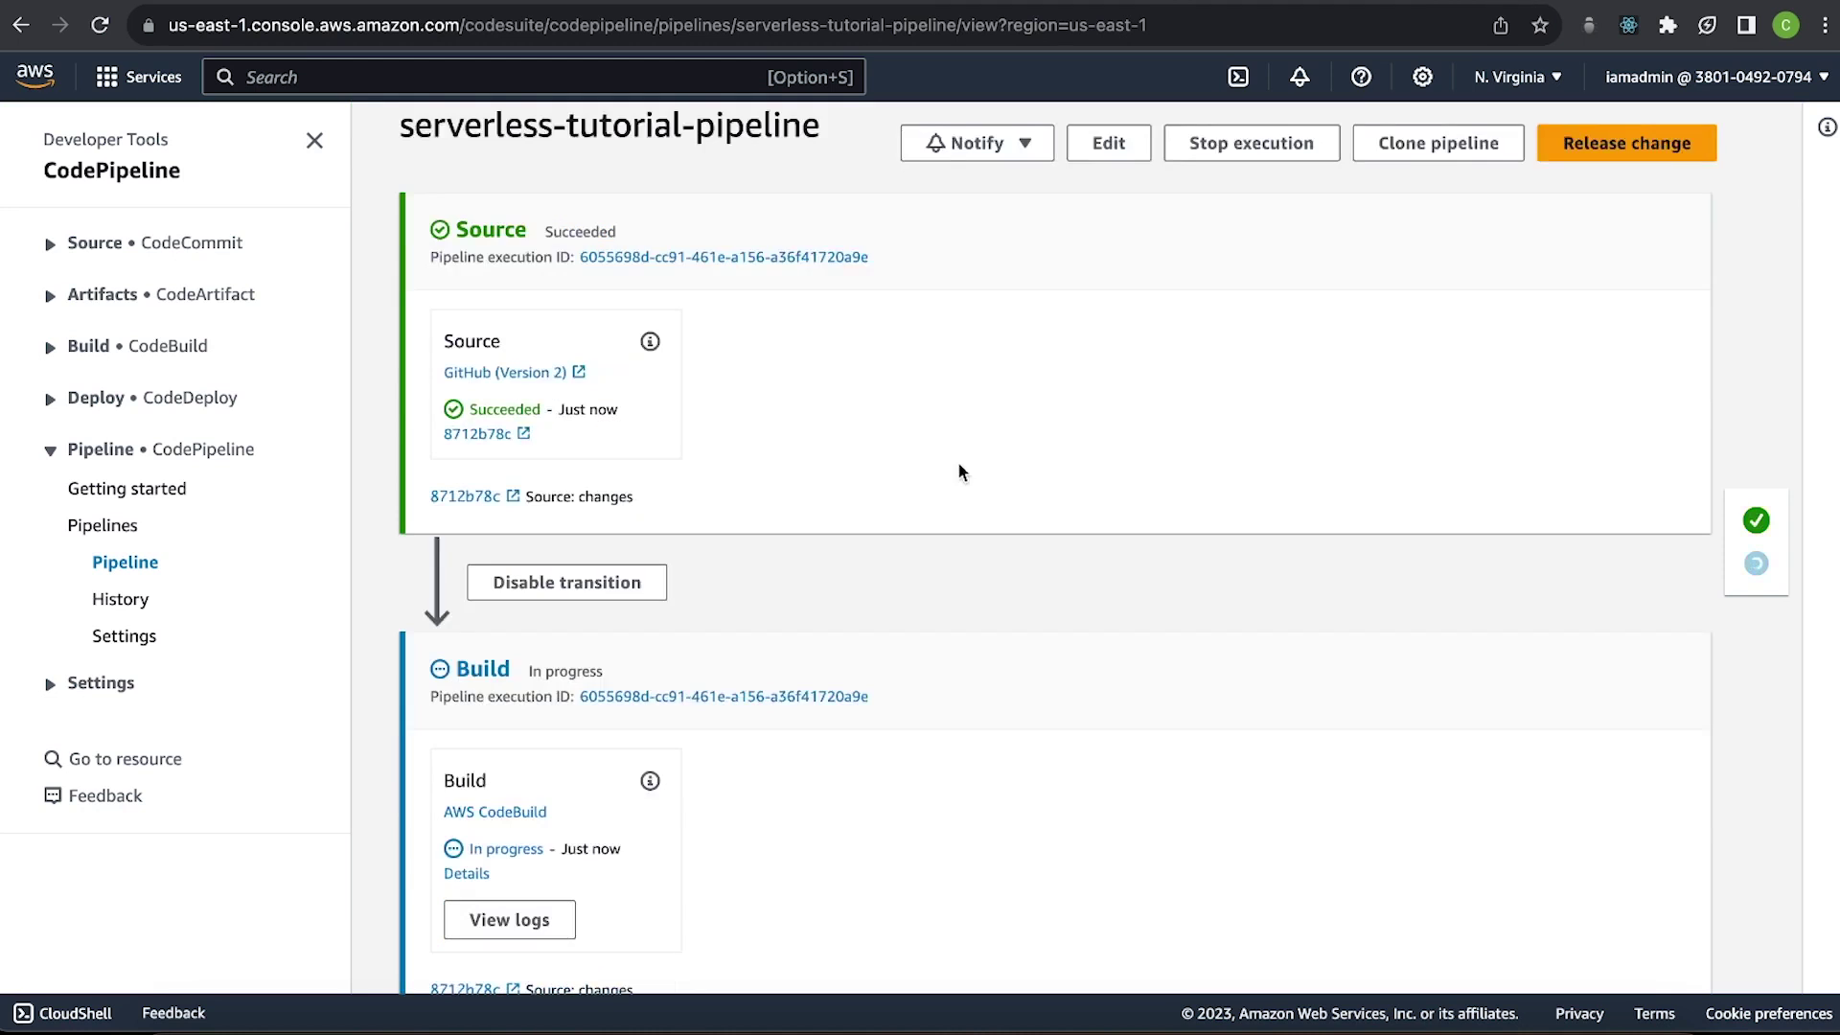
{"action": "left_click", "coordinate": [552, 932]}
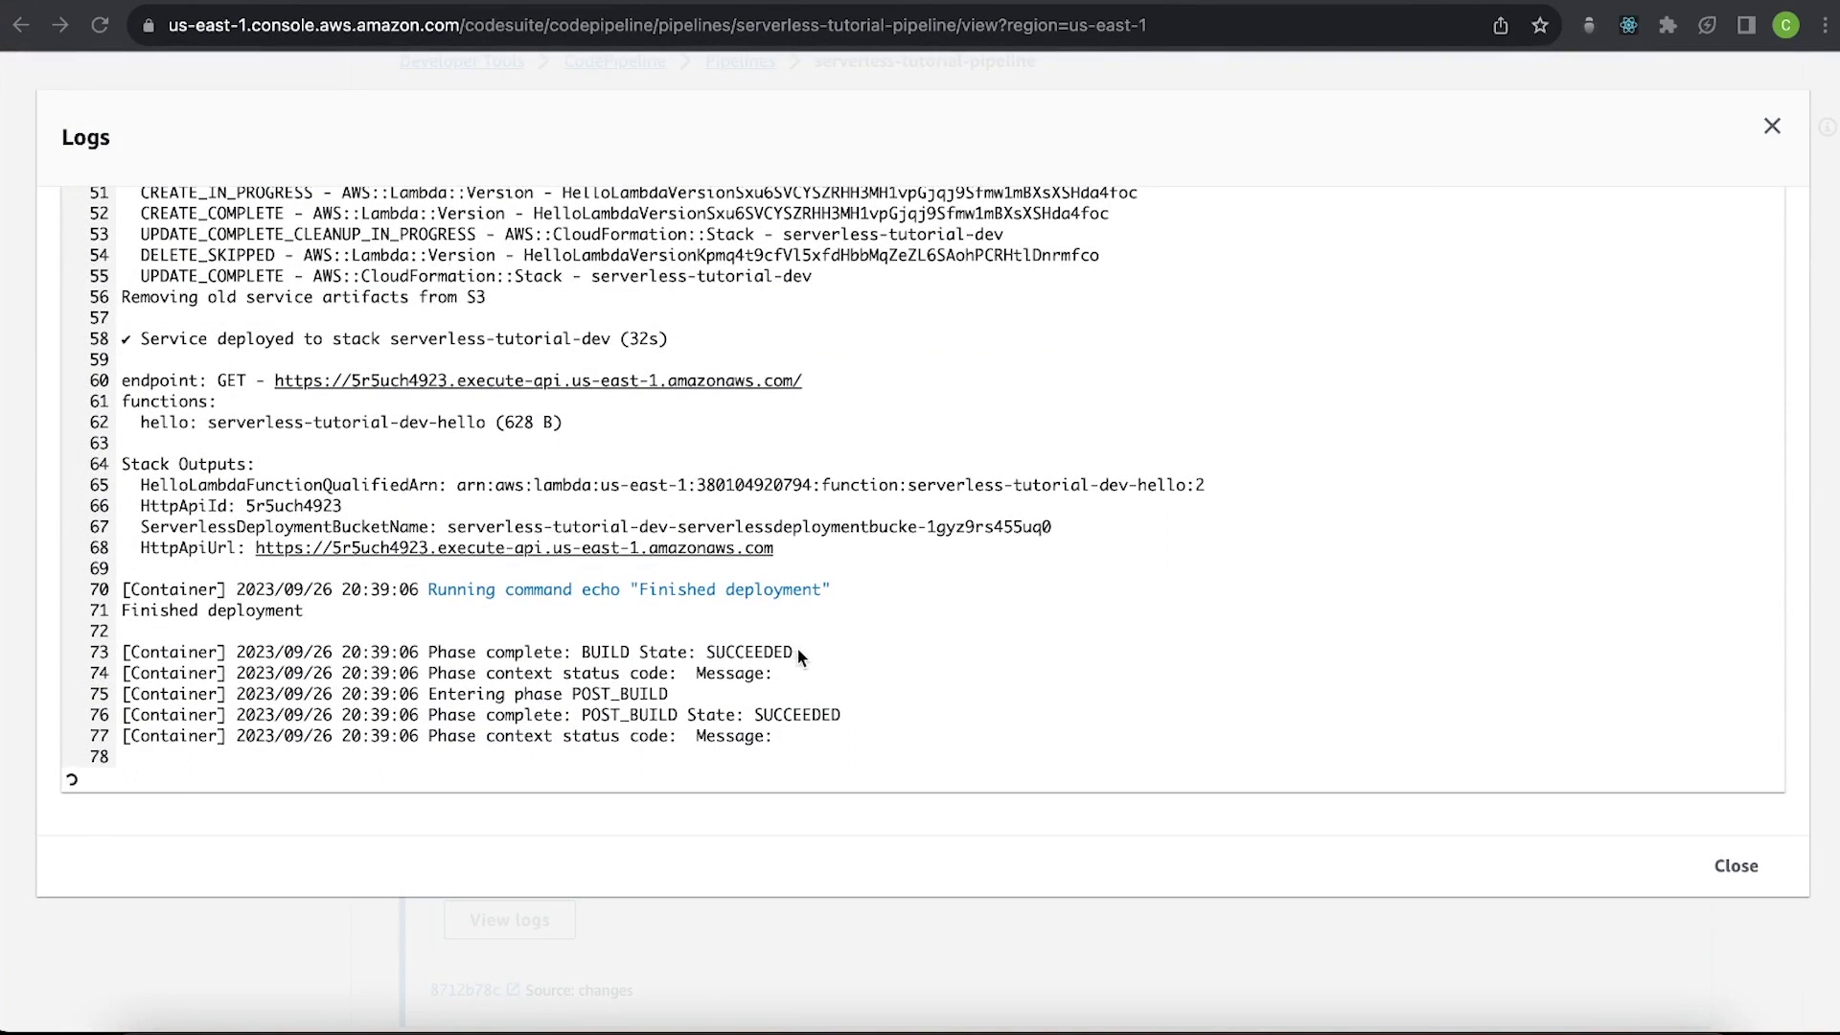
{"action": "left_click_drag", "start_coordinate": [832, 590], "coordinate": [592, 591]}
{"action": "left_click_drag", "start_coordinate": [314, 619], "coordinate": [129, 618]}
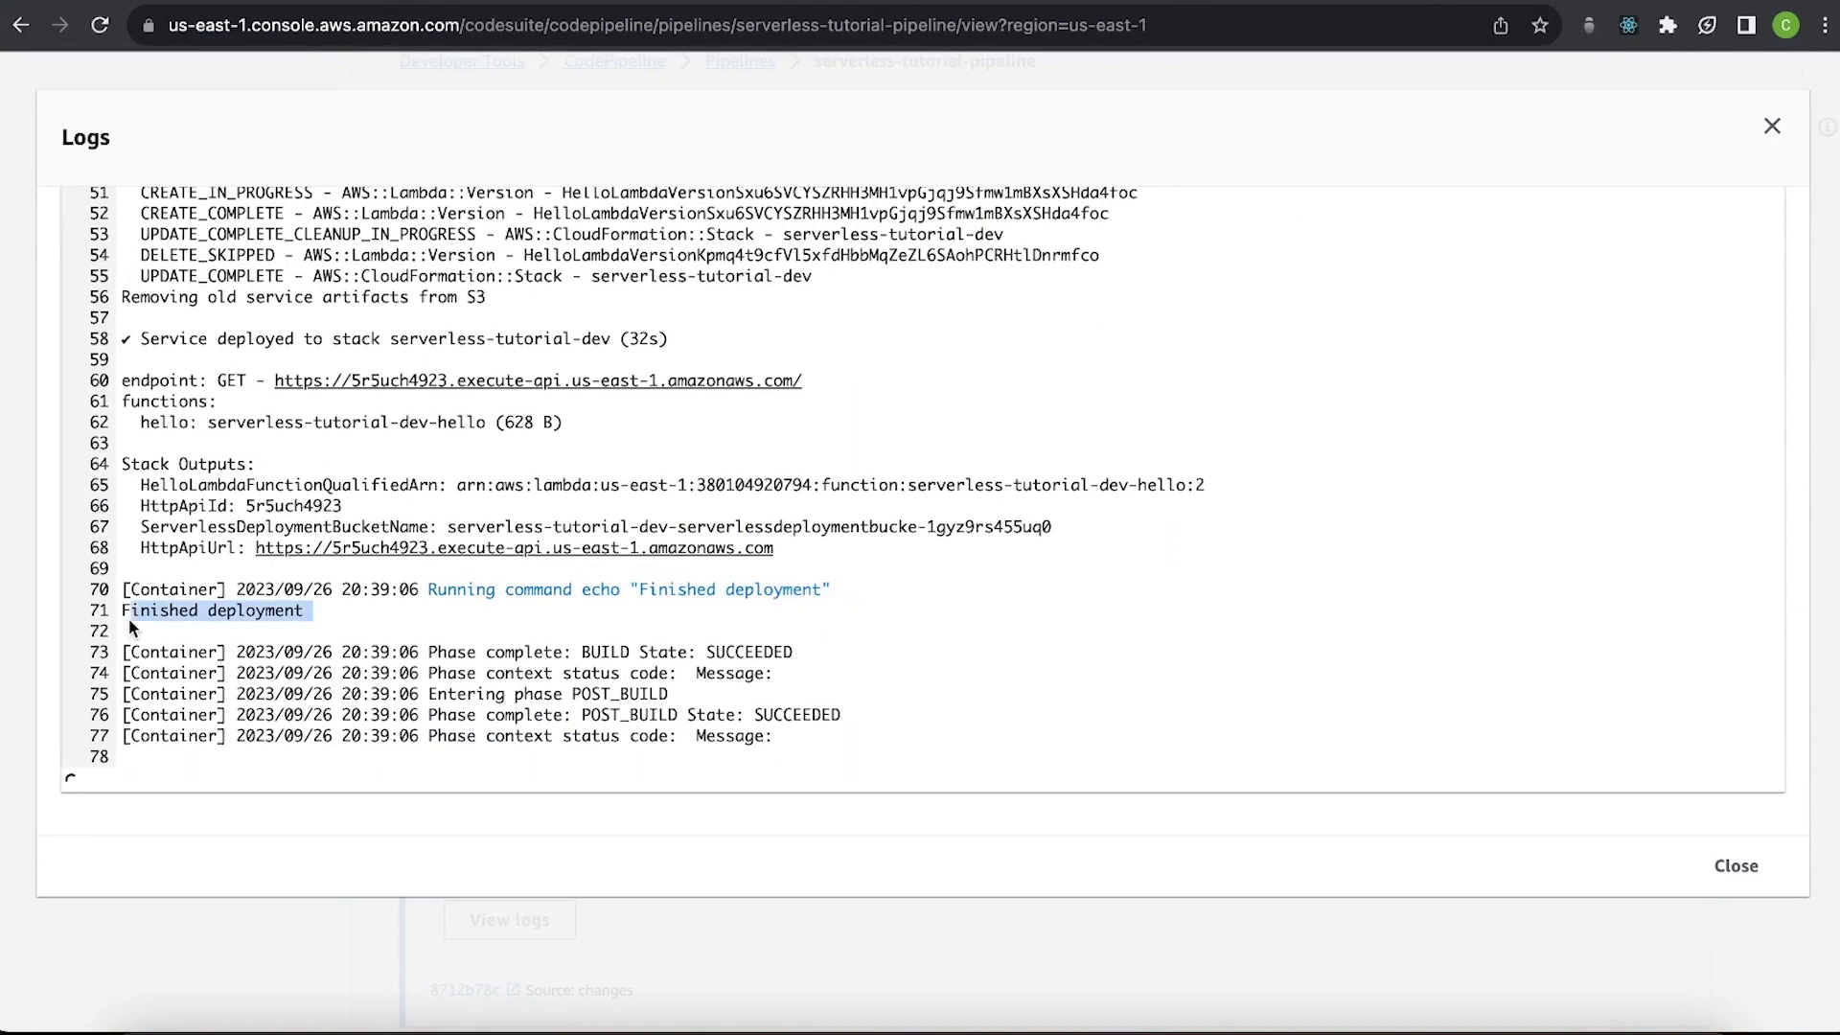
{"action": "left_click", "coordinate": [1772, 126]}
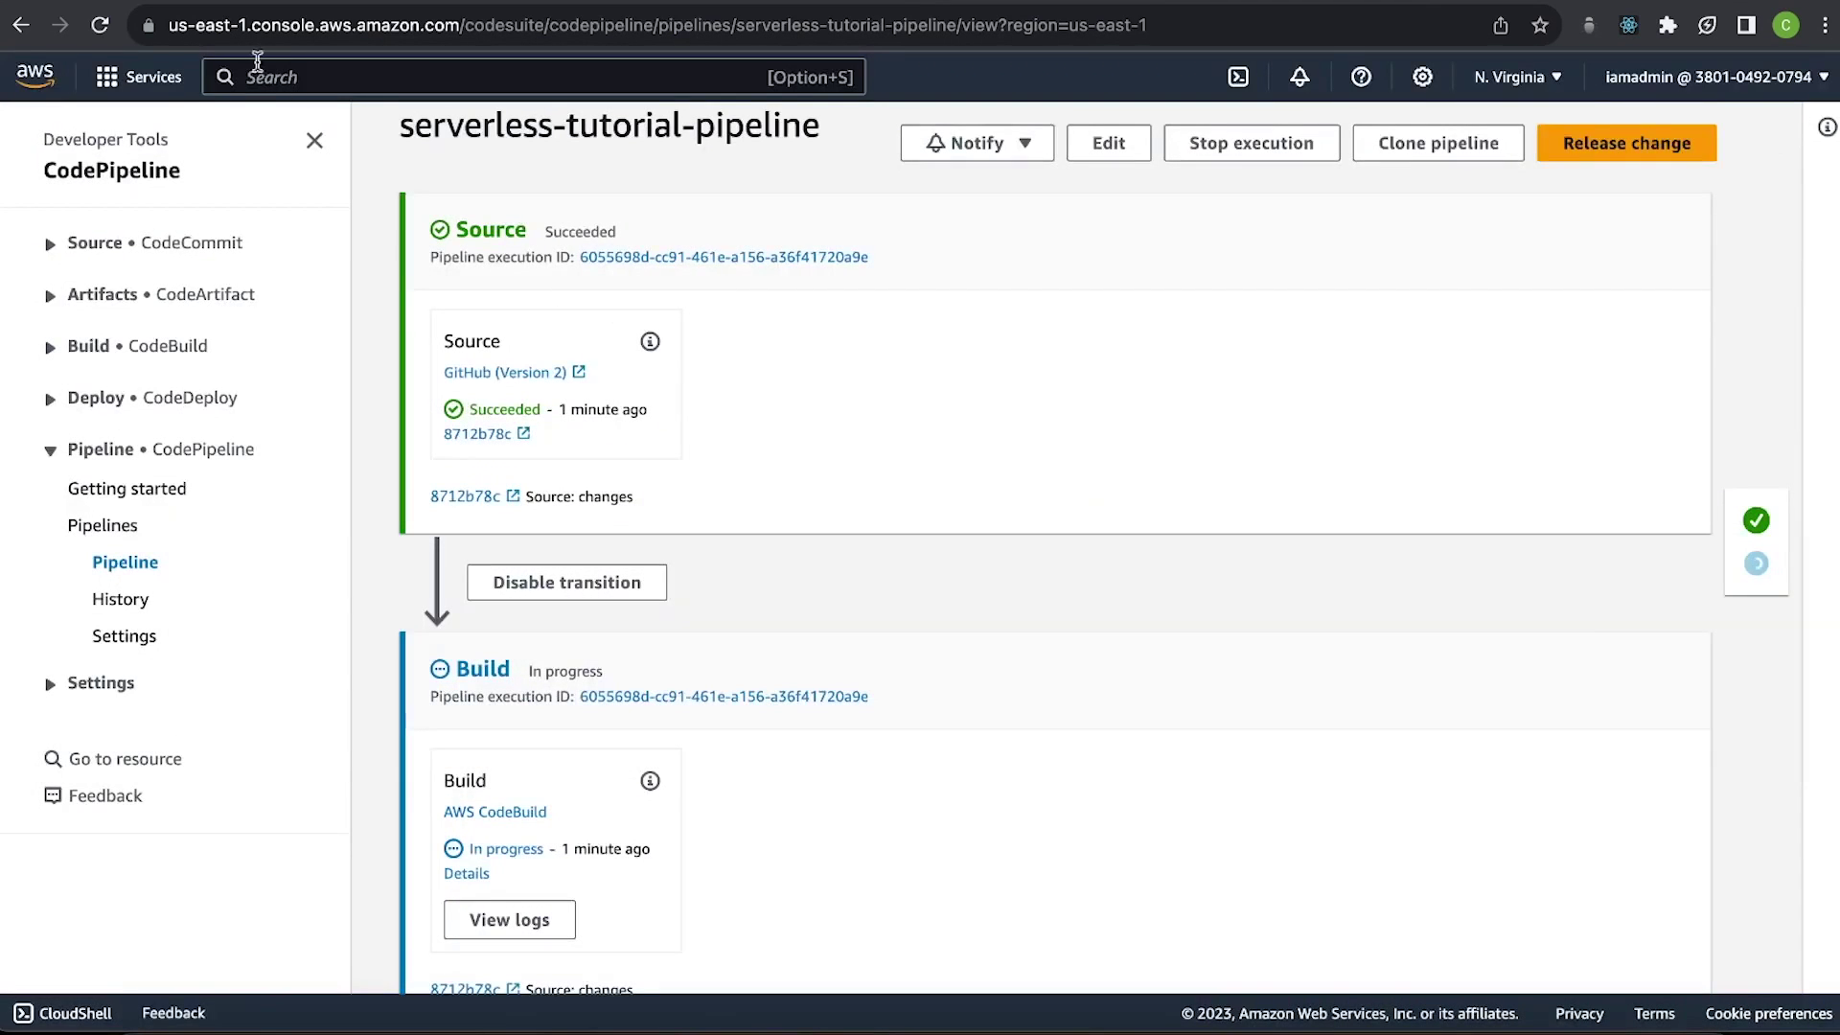
{"action": "left_click", "coordinate": [91, 31]}
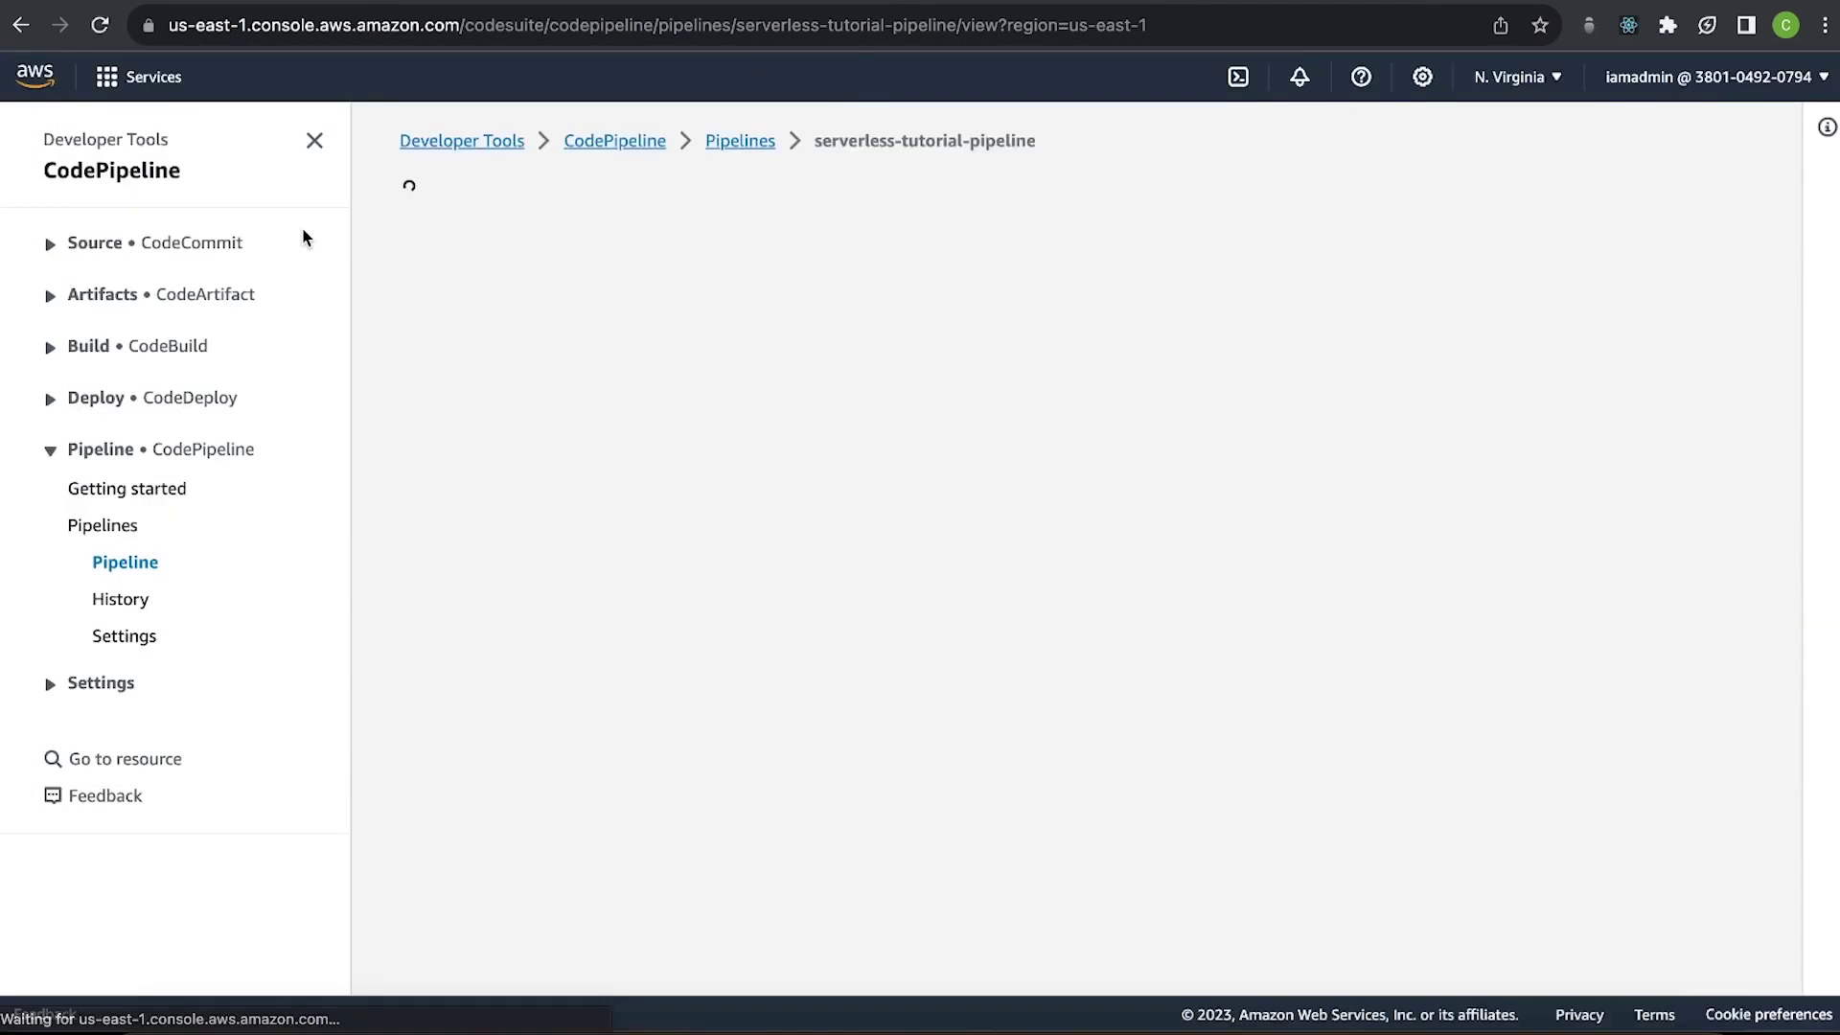
{"action": "scroll", "coordinate": [706, 850], "scroll_direction": "down", "scroll_amount": 2}
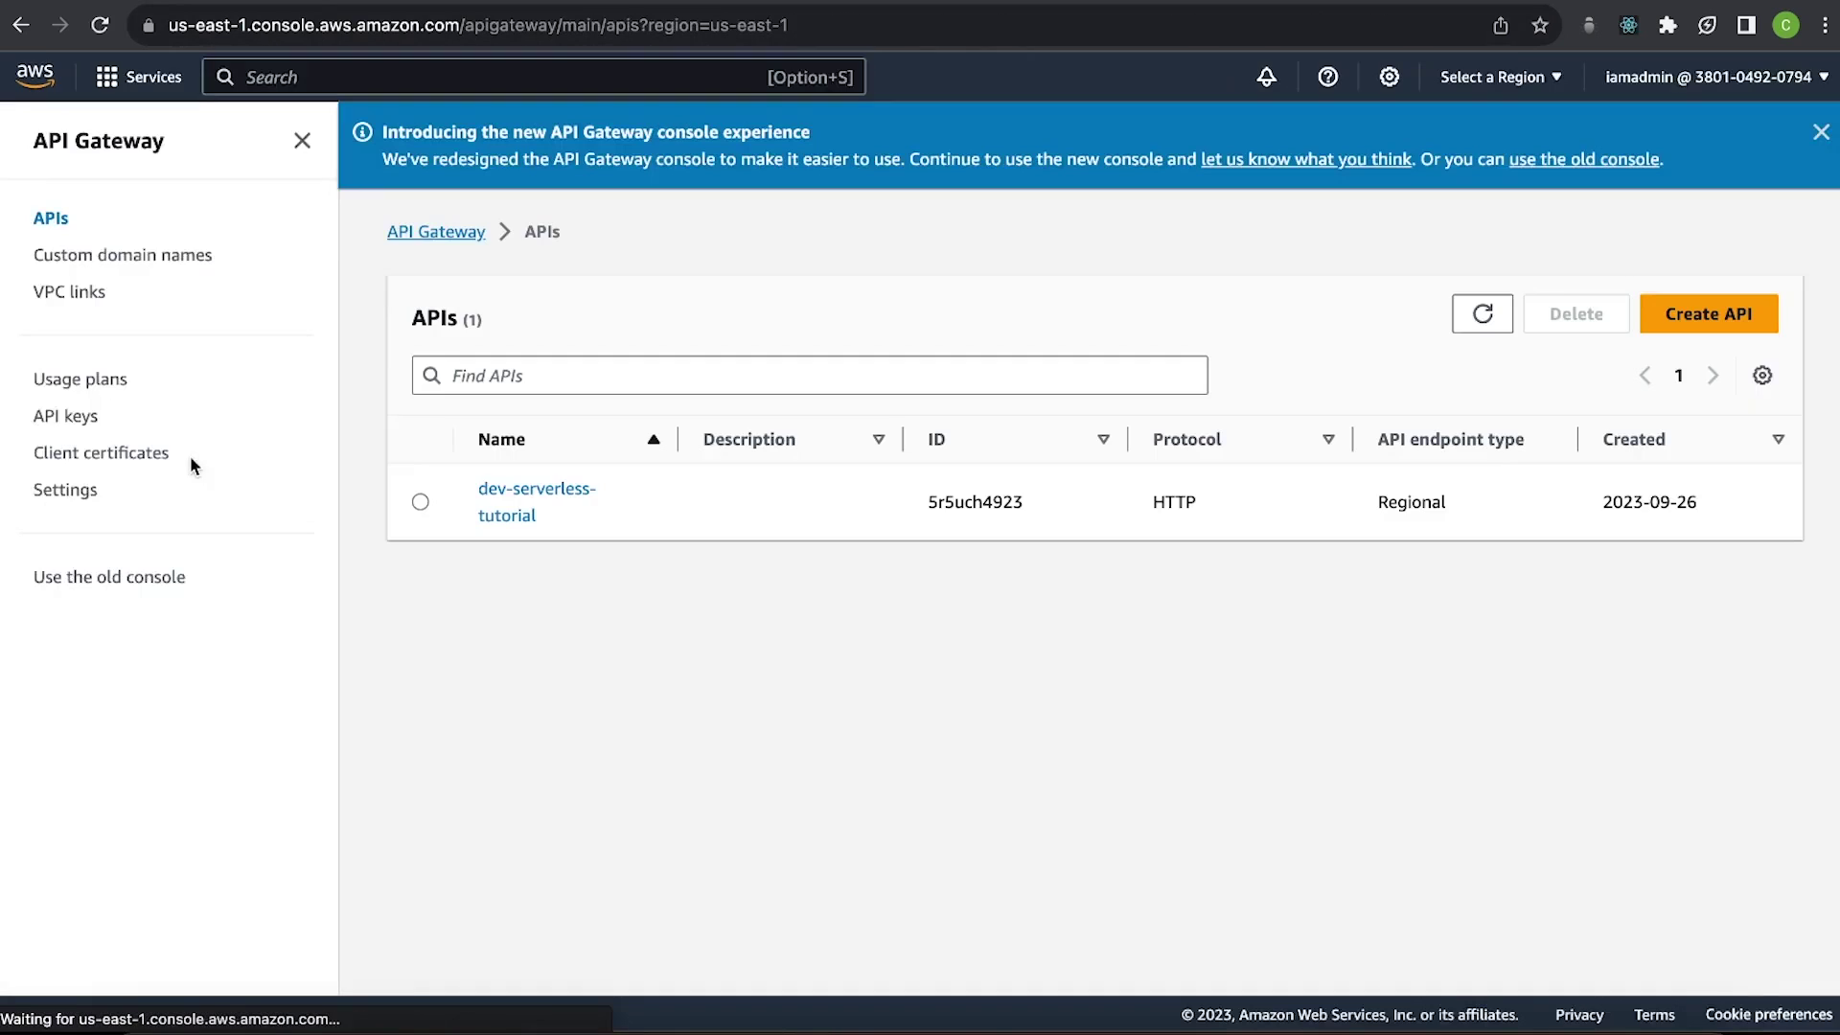
Open the dev-serverless-tutorial API's details in API Gateway and load its endpoint URL to test the deployed function.
{"action": "left_click", "coordinate": [480, 484]}
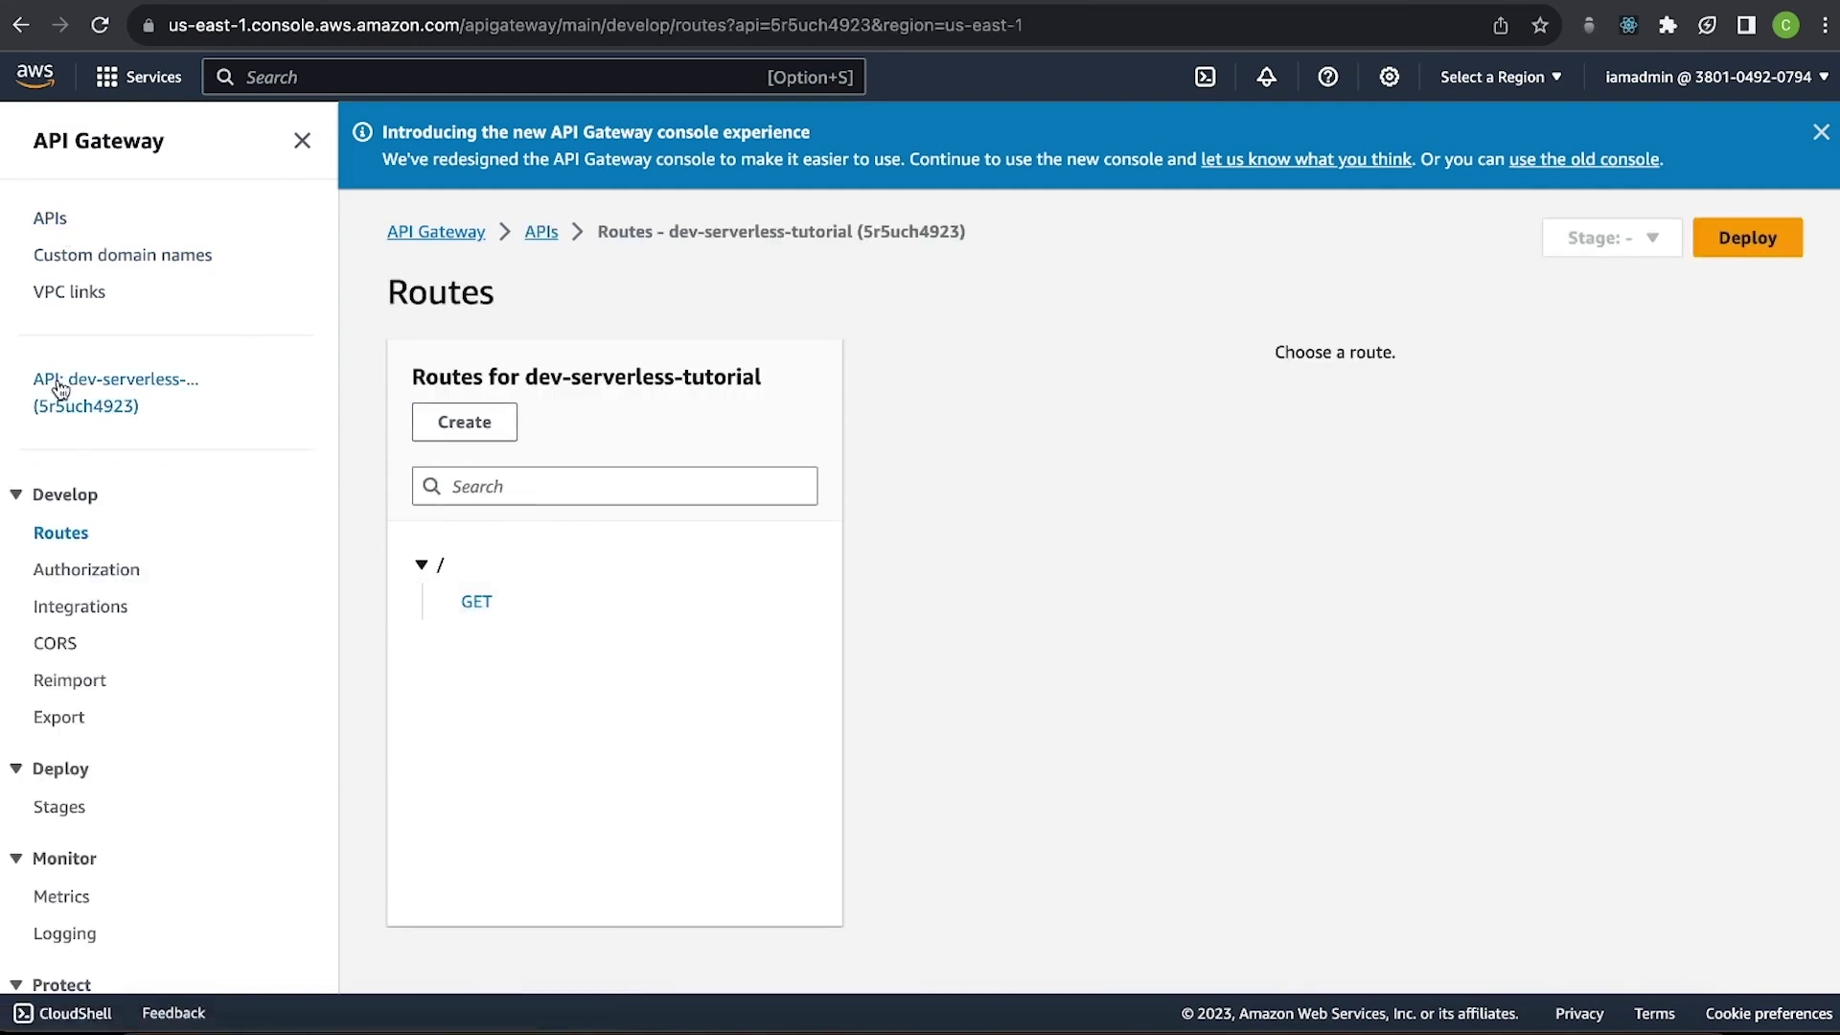
{"action": "left_click", "coordinate": [60, 392]}
{"action": "left_click", "coordinate": [709, 834]}
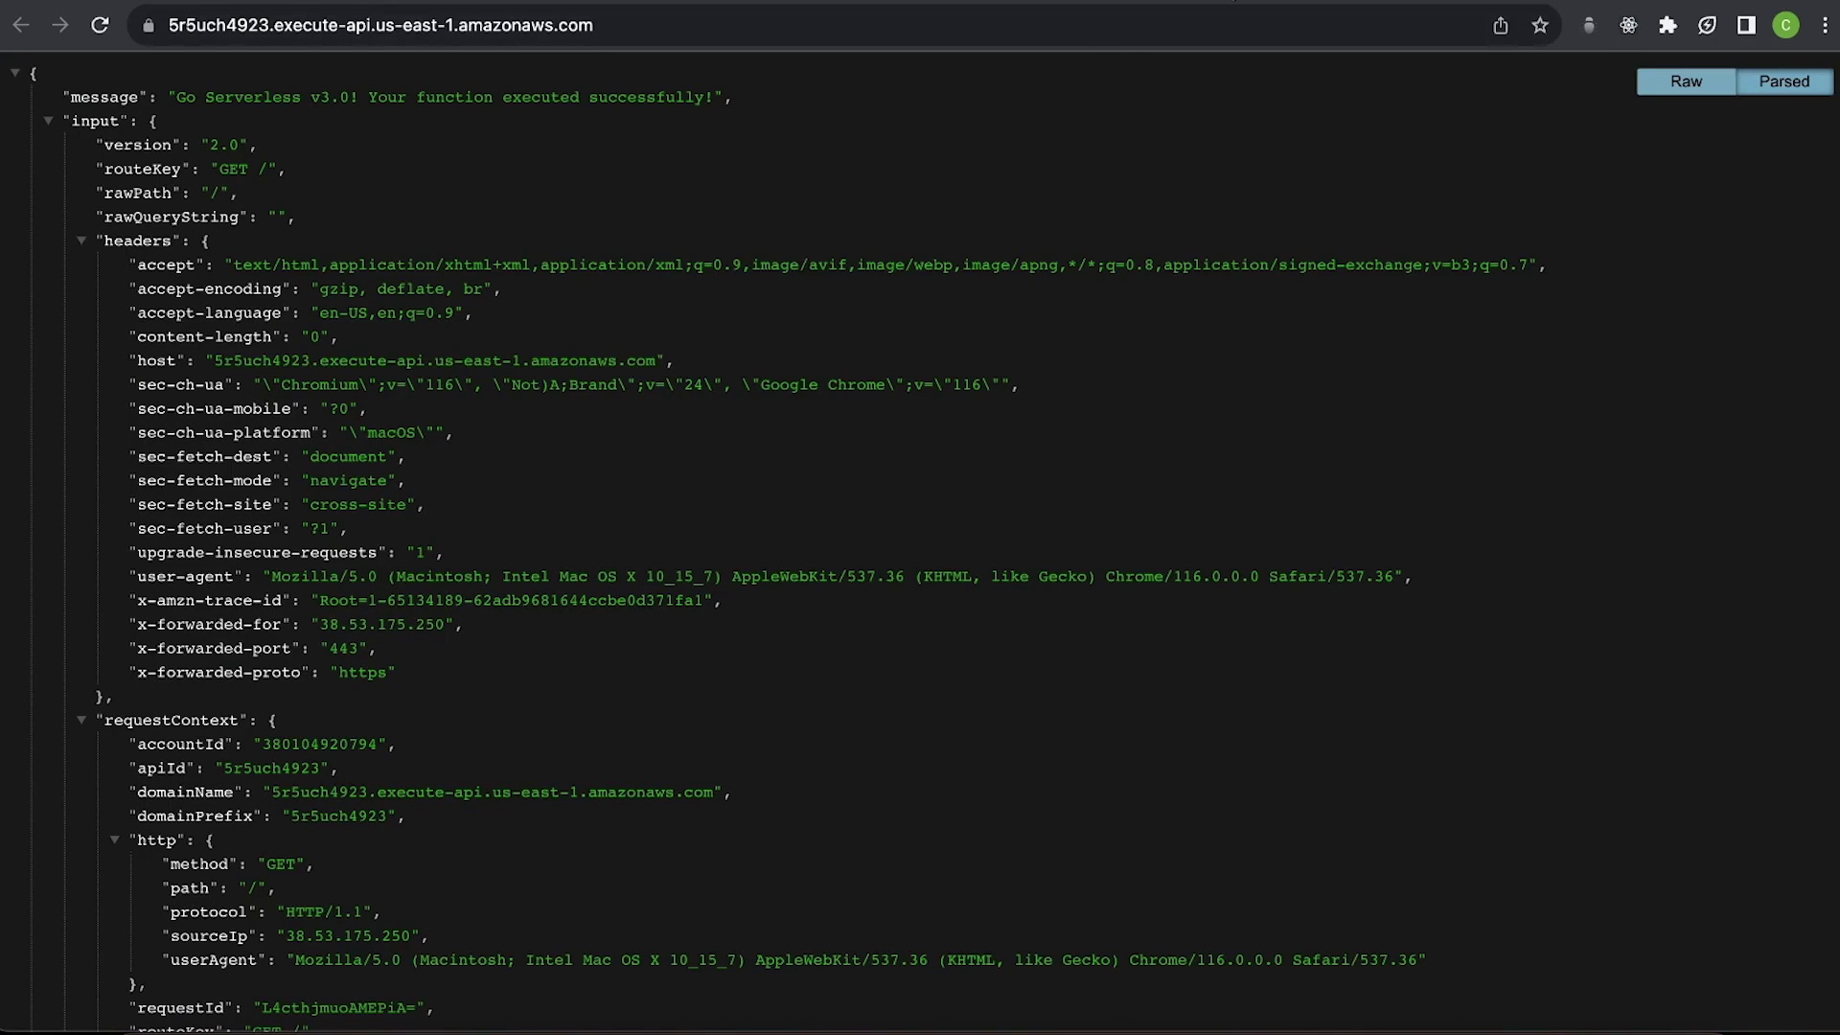
Close the endpoint response page, switch to Visual Studio Code and rename handler copy.py to bye.py.
{"action": "key", "text": "super+w"}
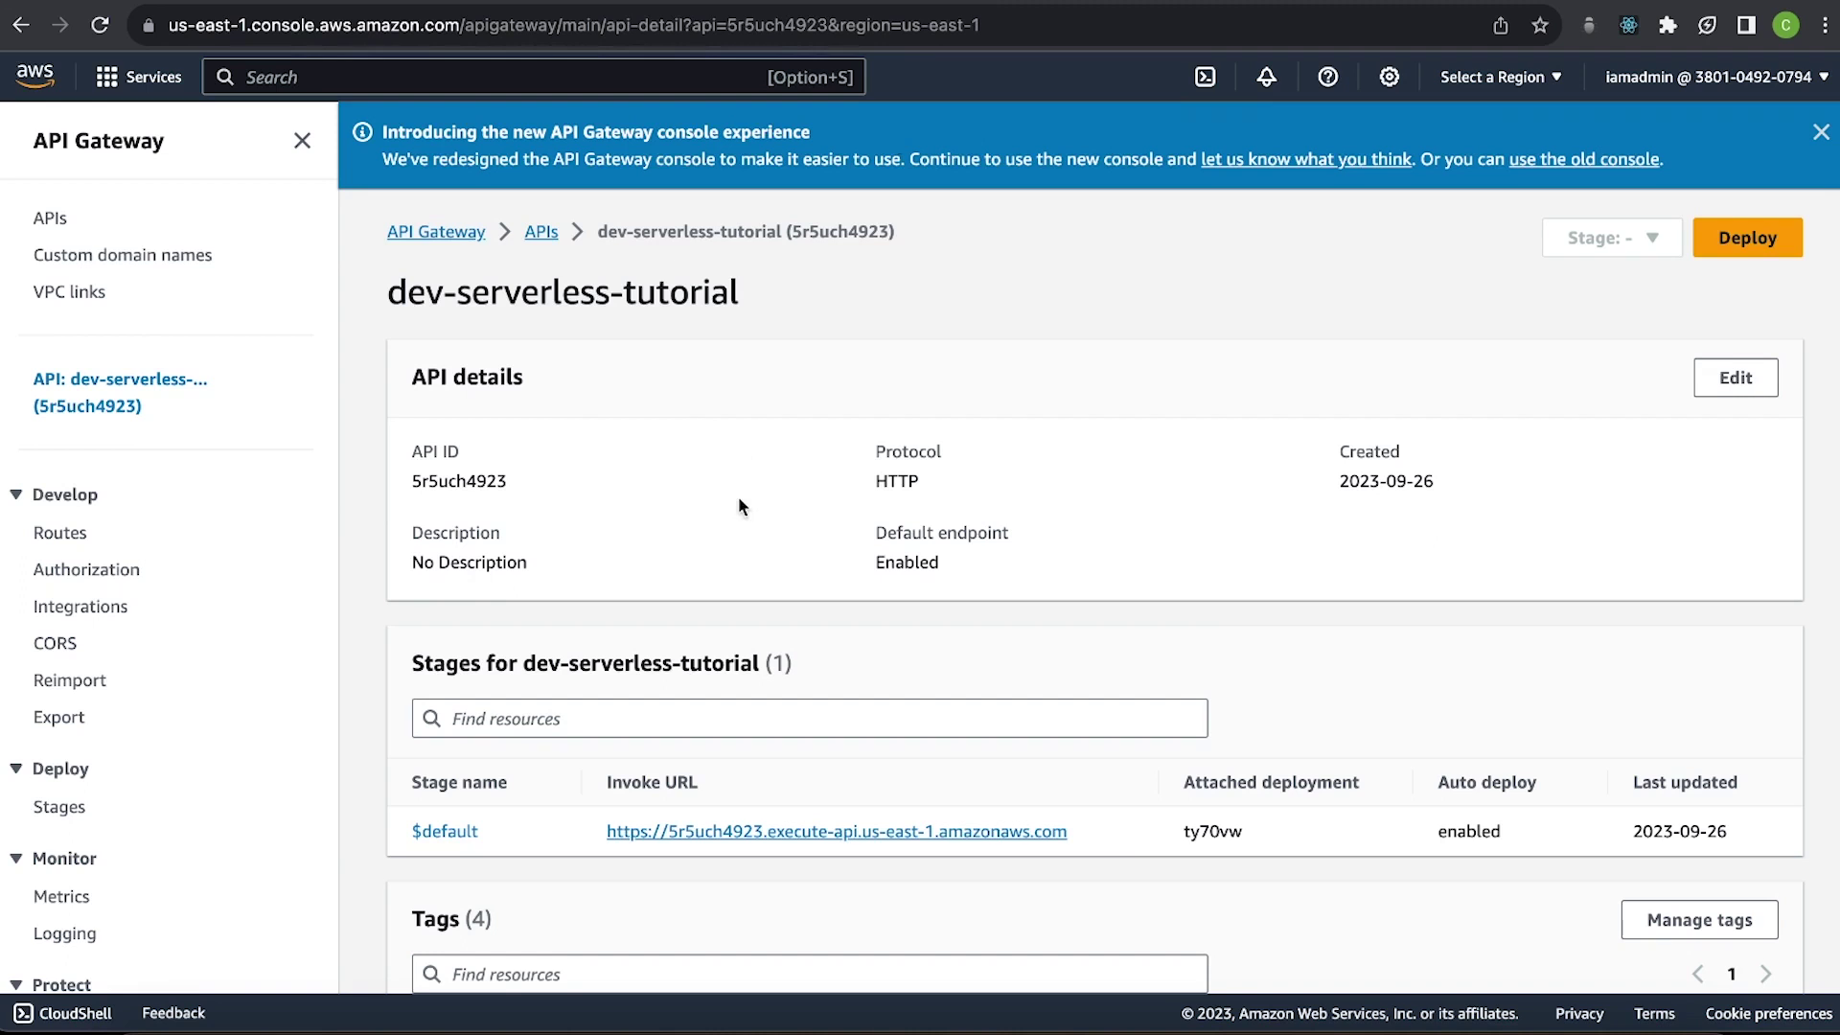
{"action": "left_click", "coordinate": [325, 1030]}
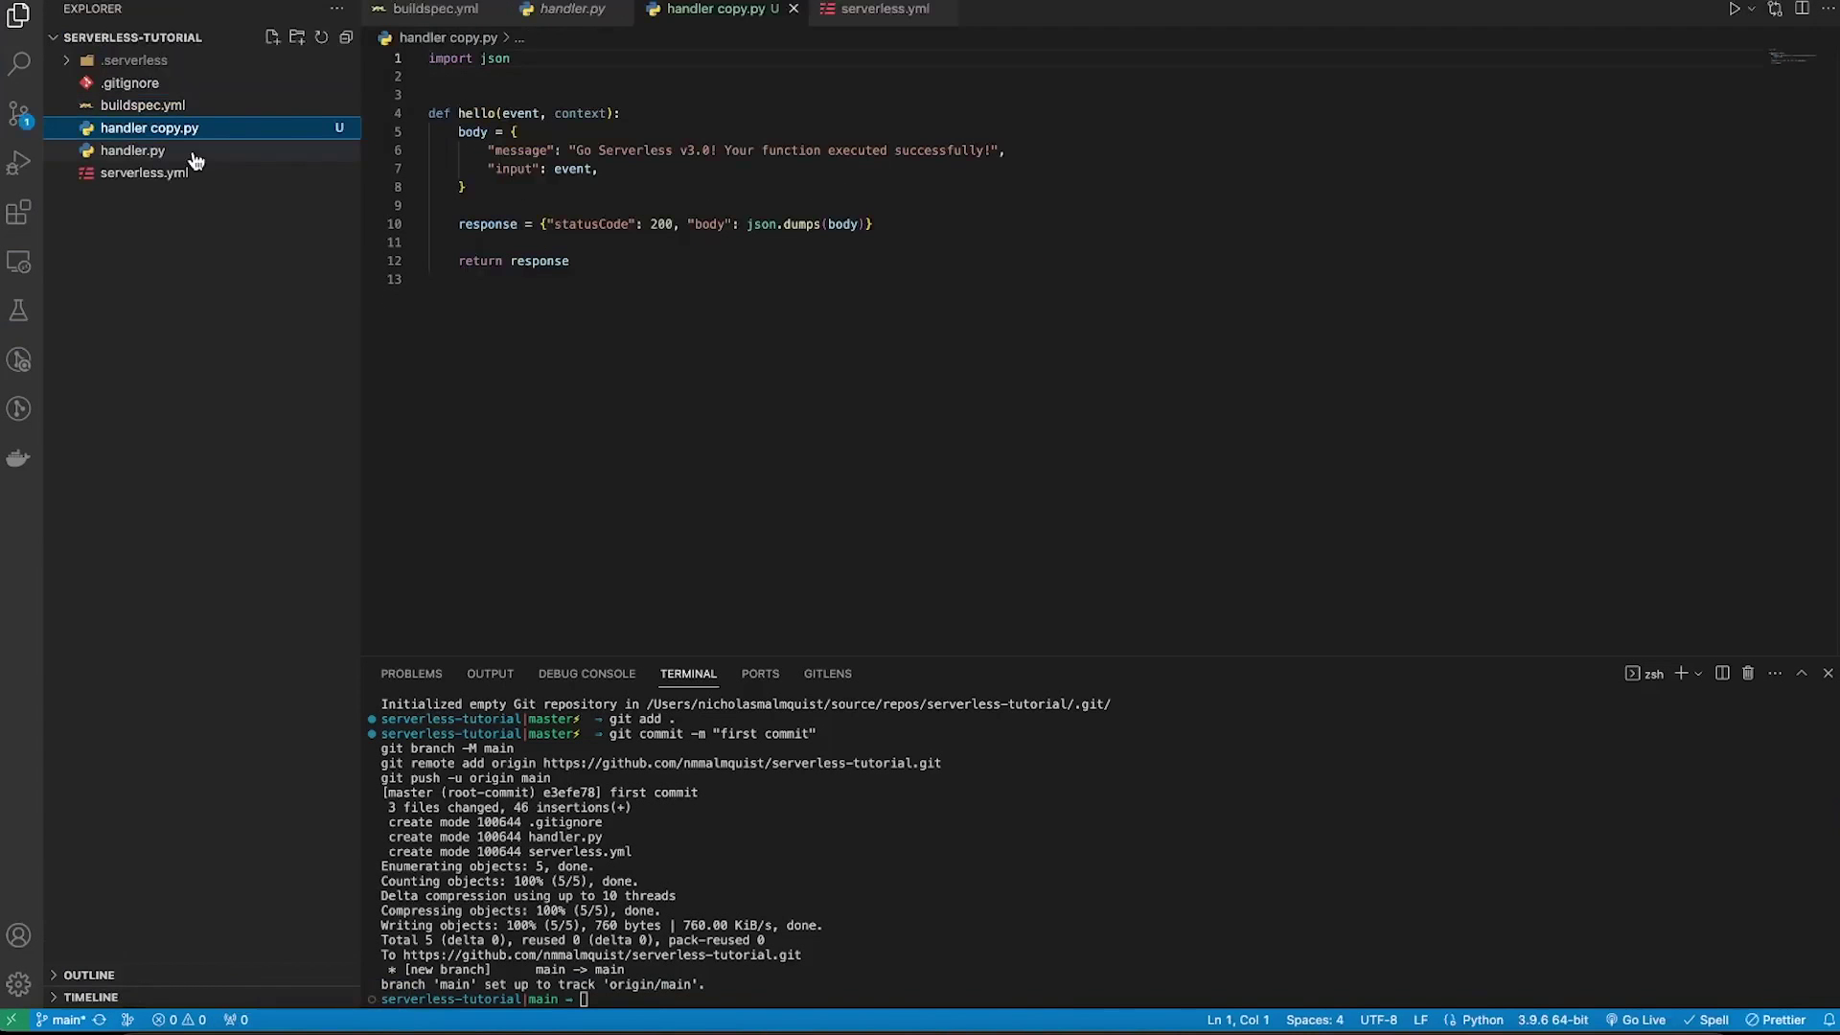
{"action": "right_click", "coordinate": [212, 128]}
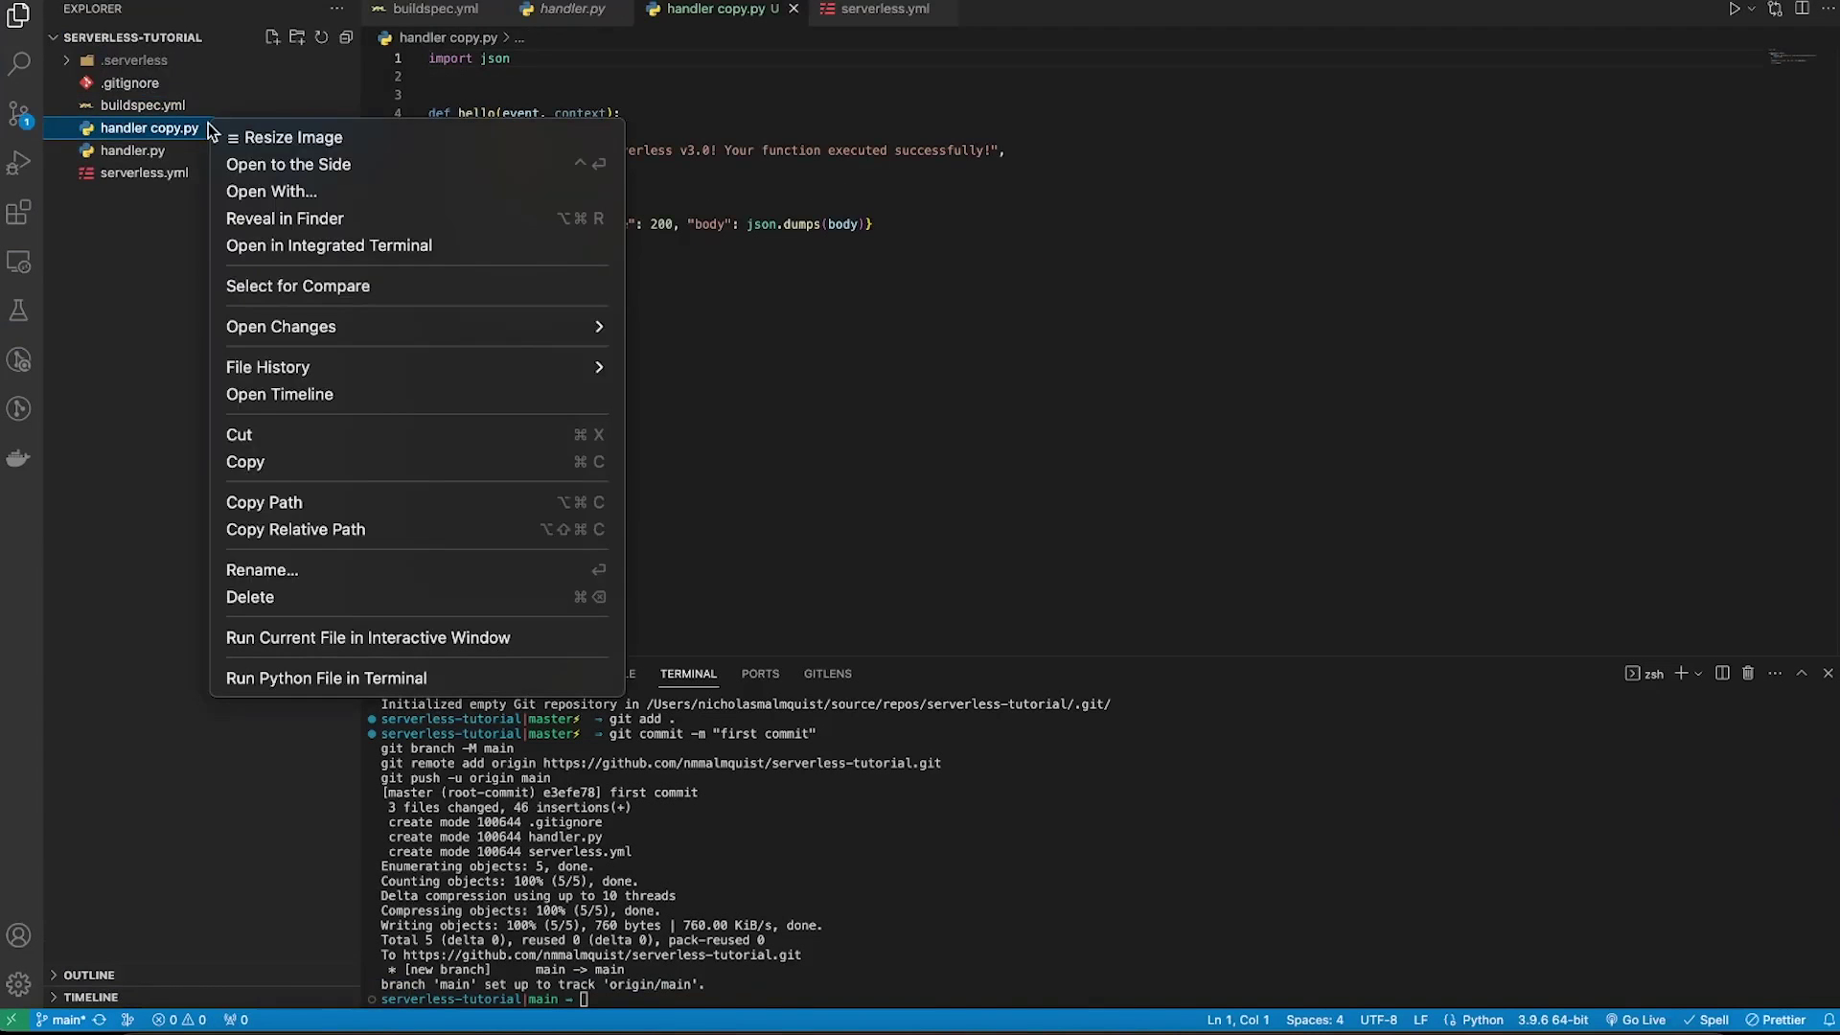
{"action": "left_click", "coordinate": [262, 569]}
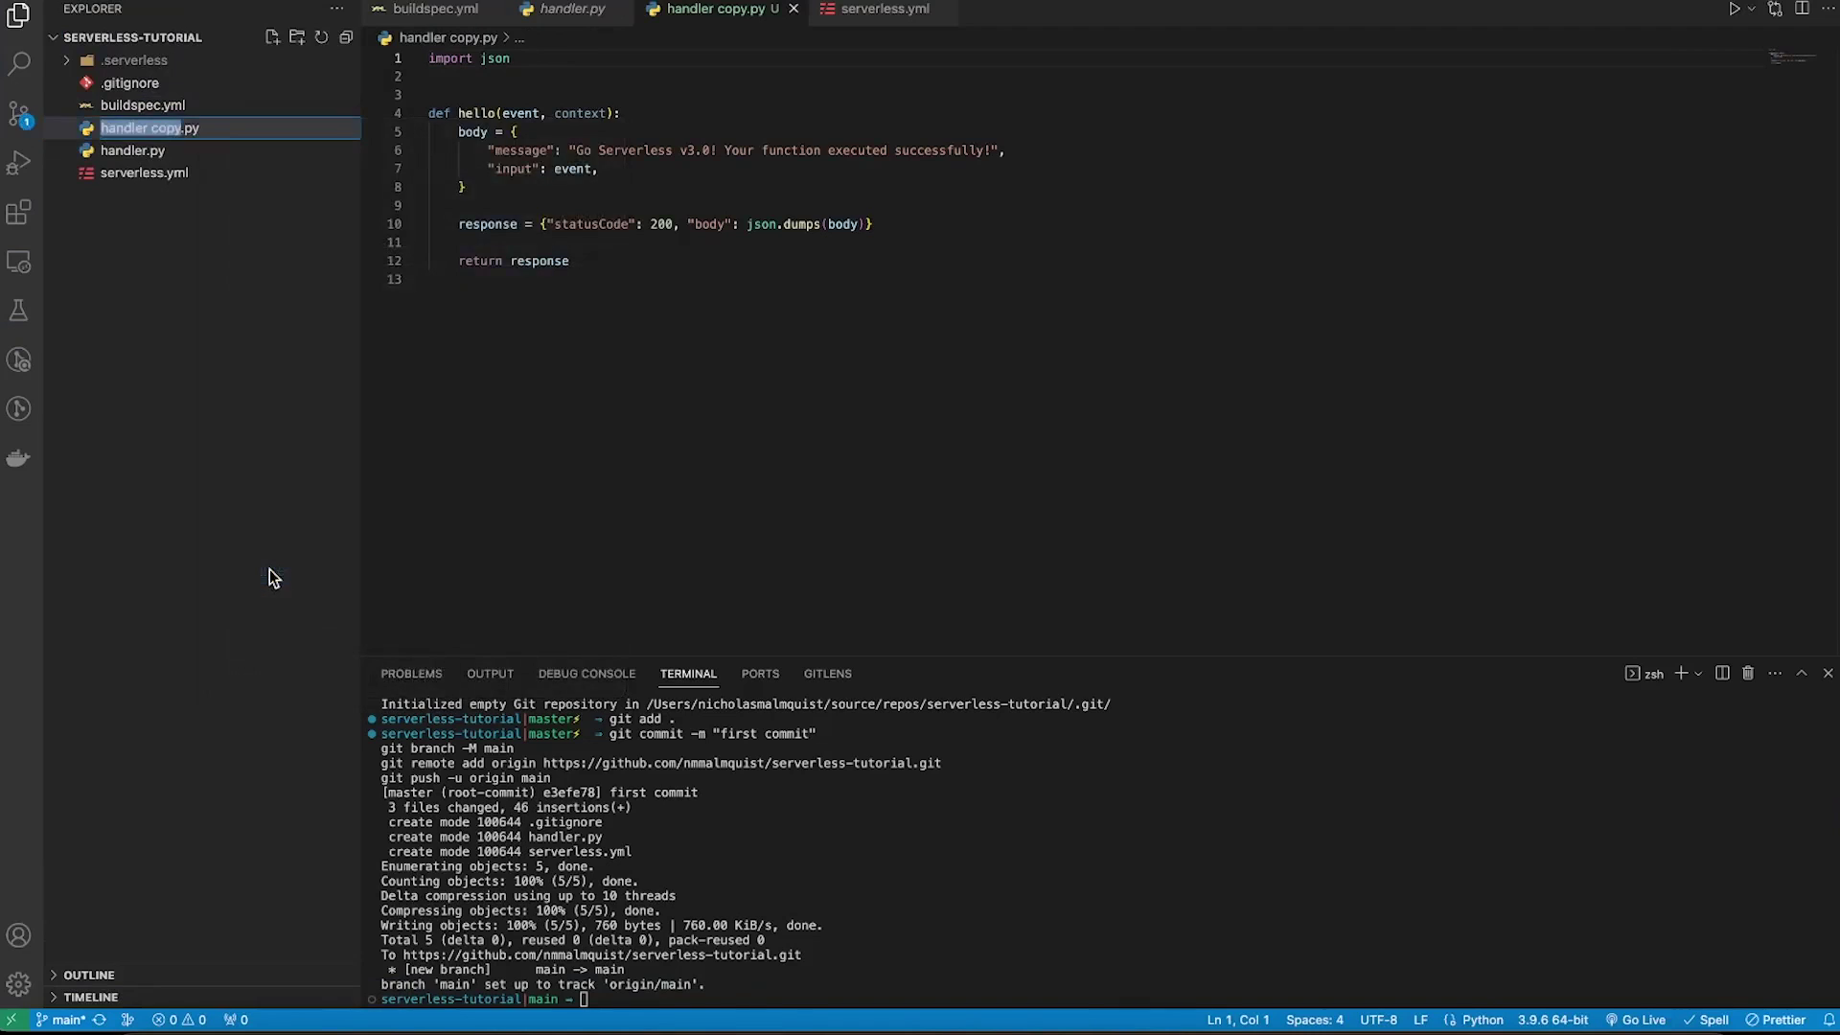
{"action": "type", "text": "bye"}
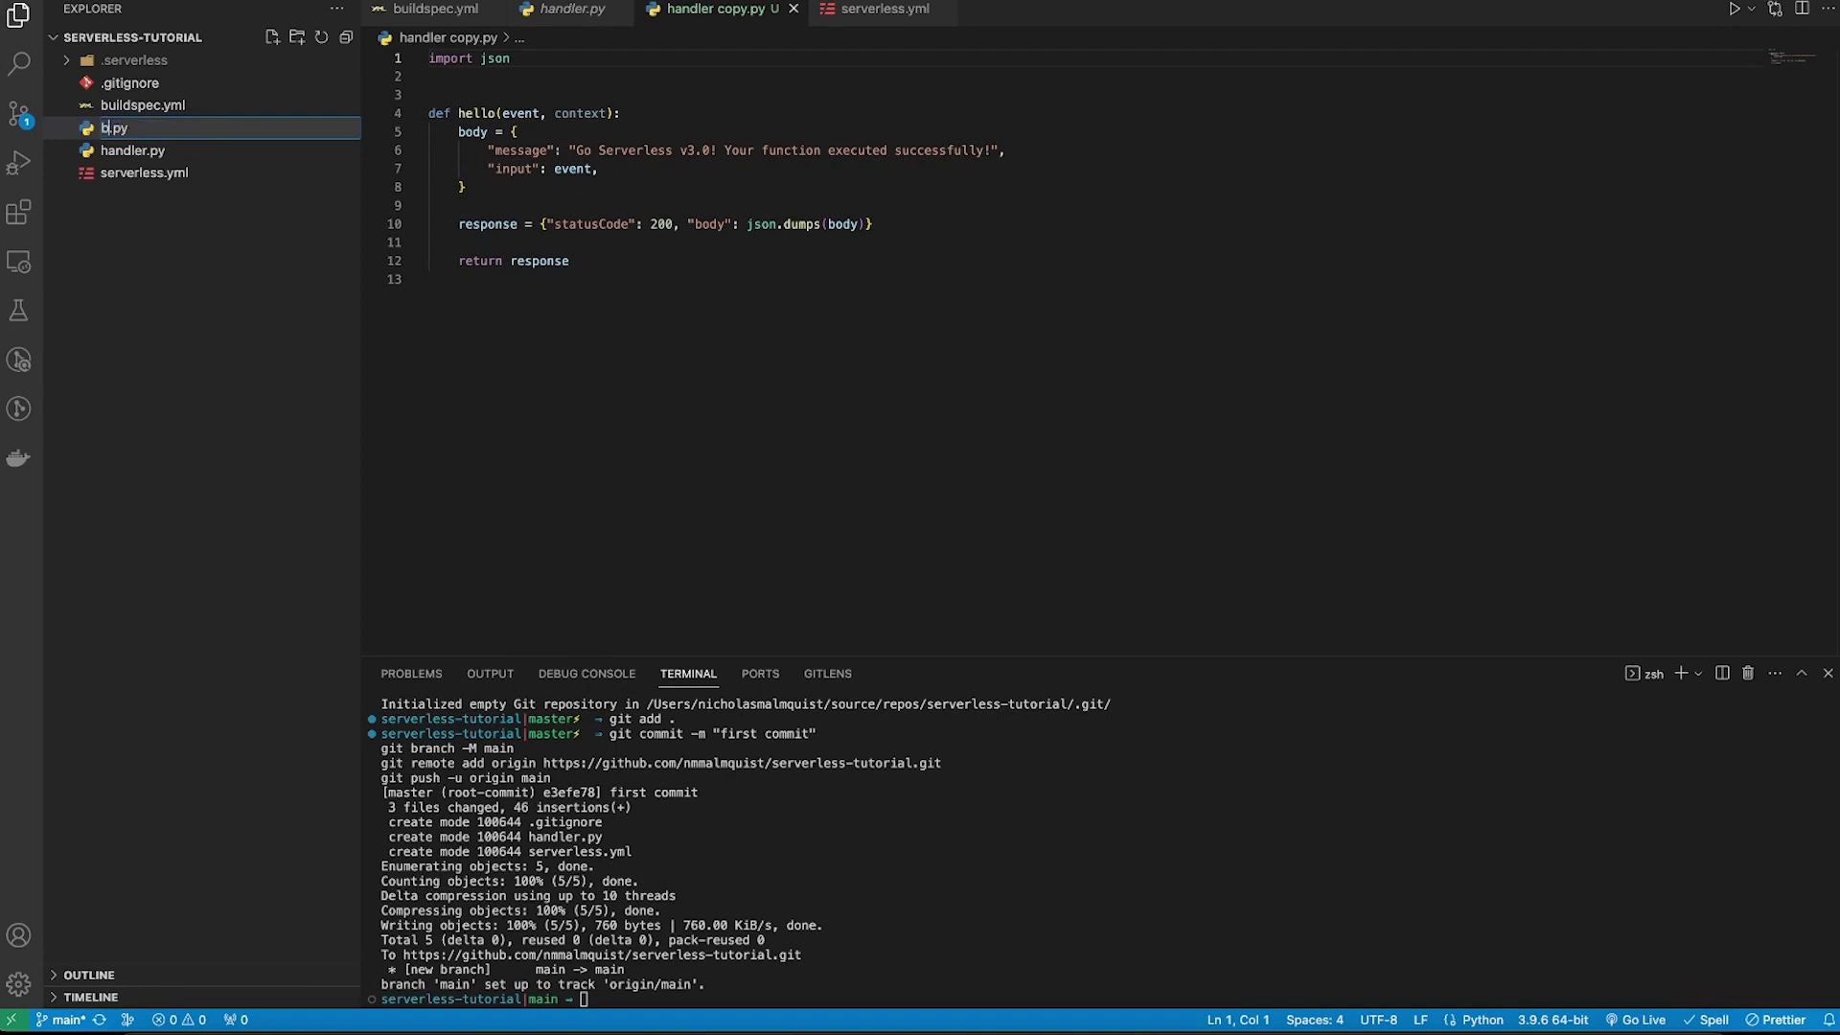
{"action": "key", "text": "Return"}
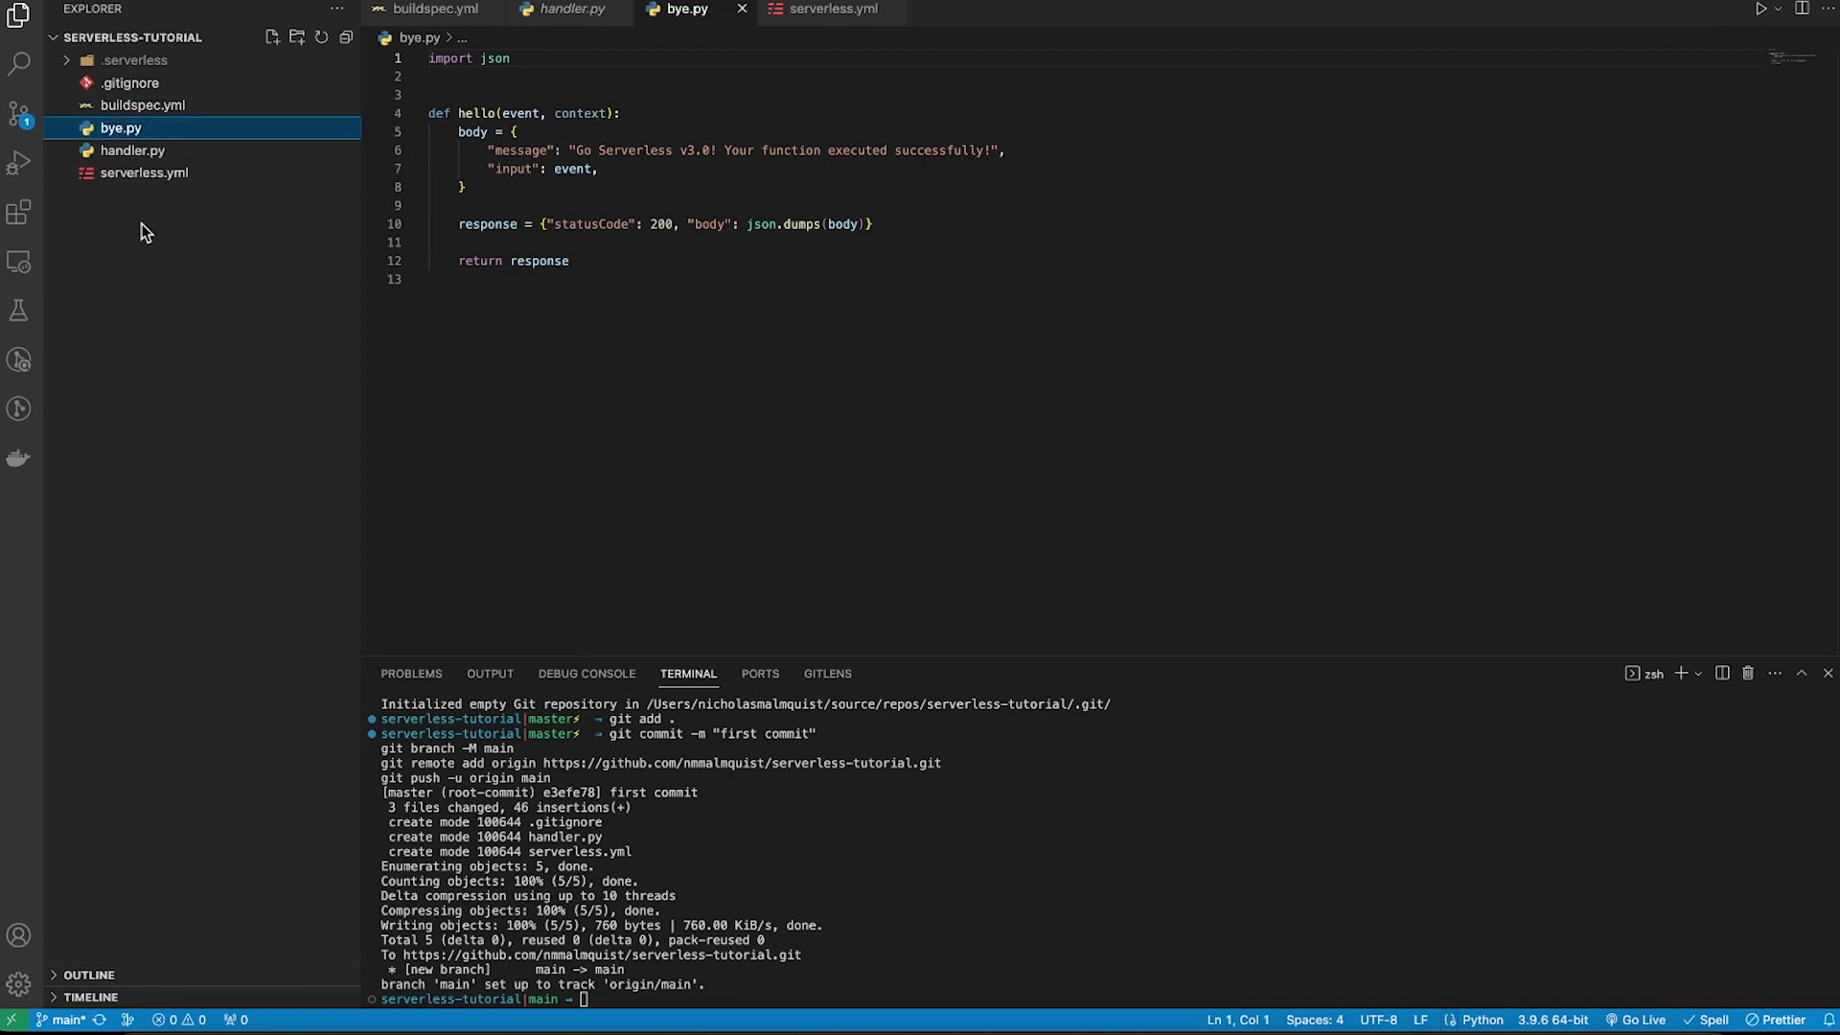
Rename handler.py to hi.py in the serverless-tutorial project.
{"action": "right_click", "coordinate": [128, 155]}
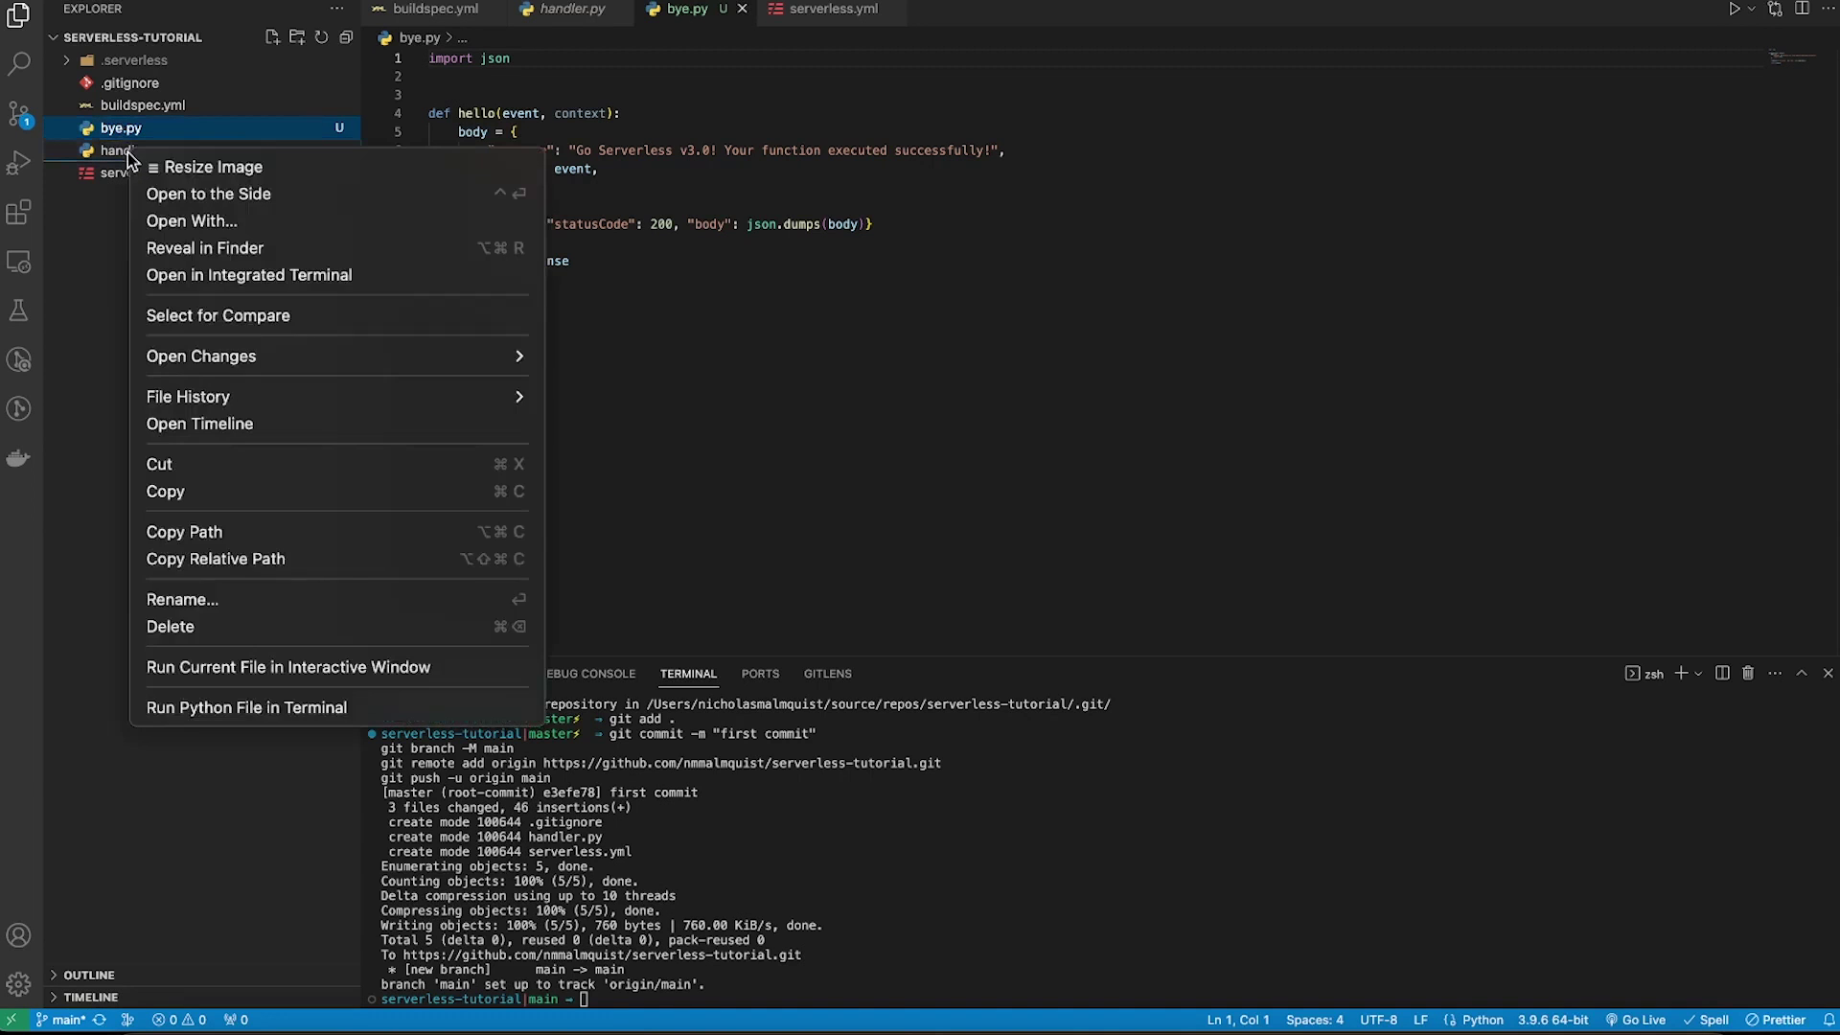
{"action": "left_click", "coordinate": [247, 601]}
{"action": "type", "text": "h"}
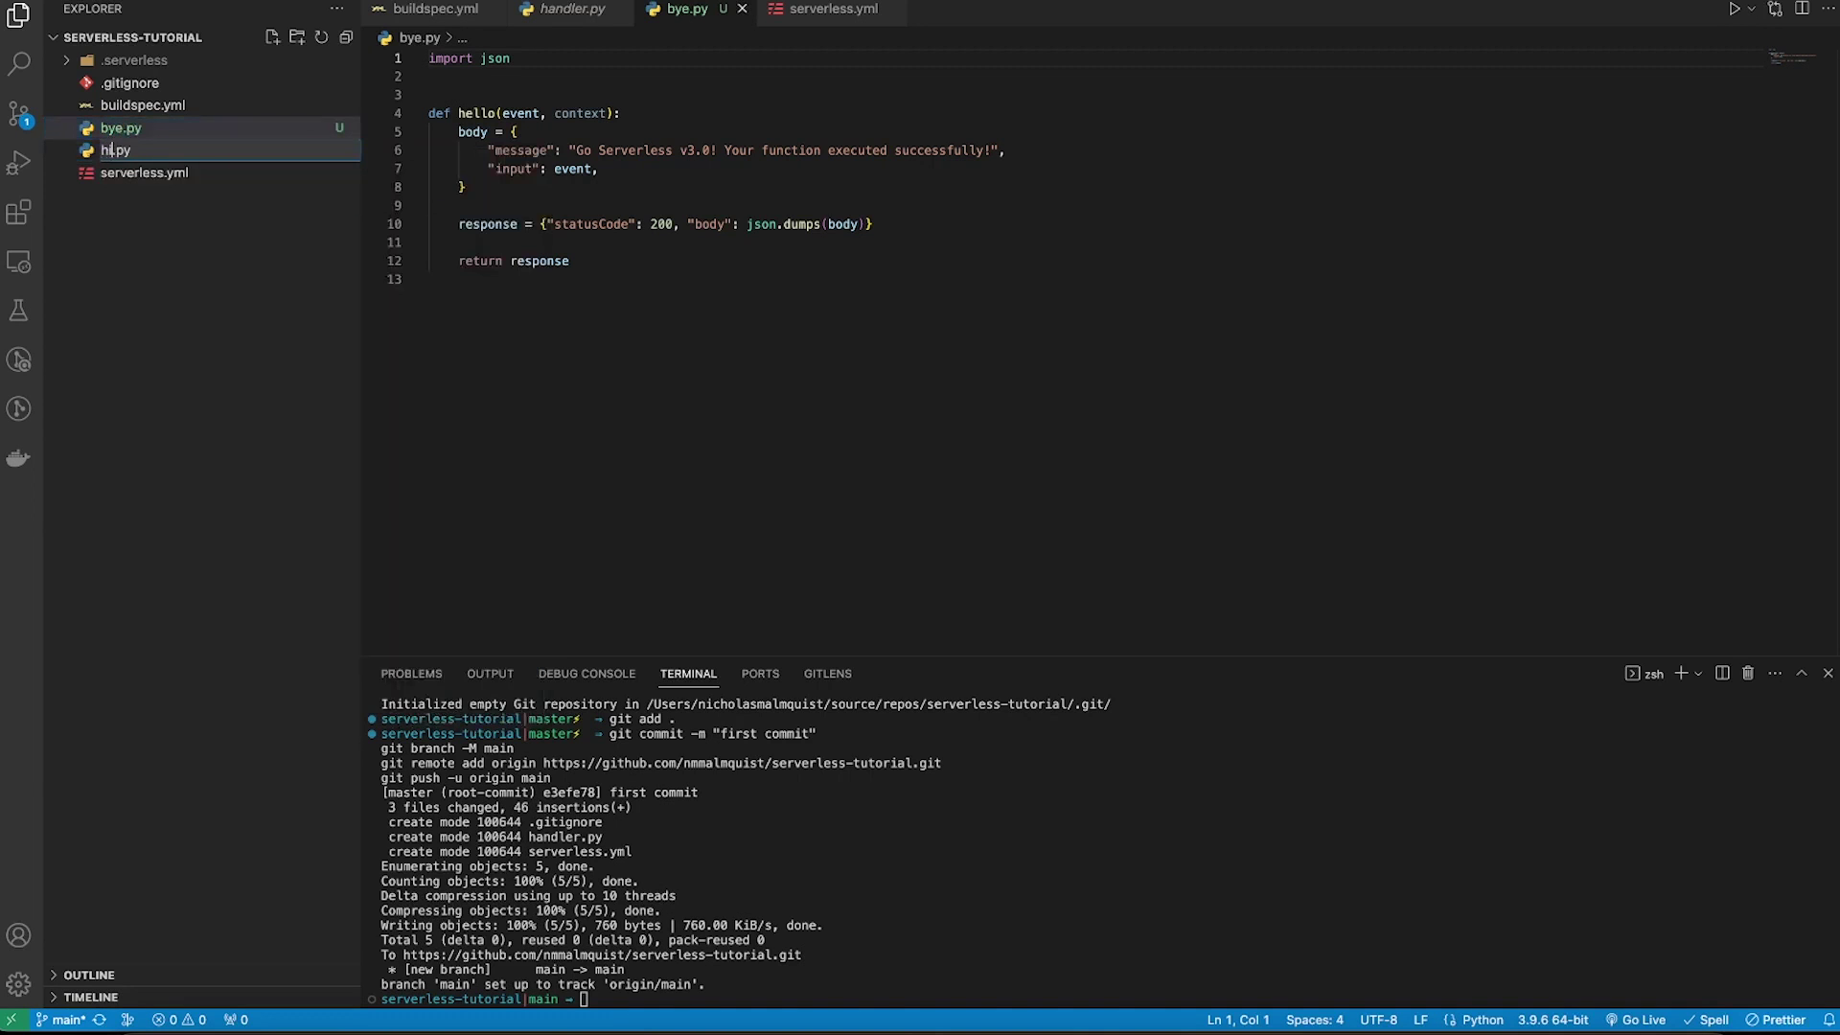
{"action": "type", "text": "i"}
{"action": "key", "text": "Return"}
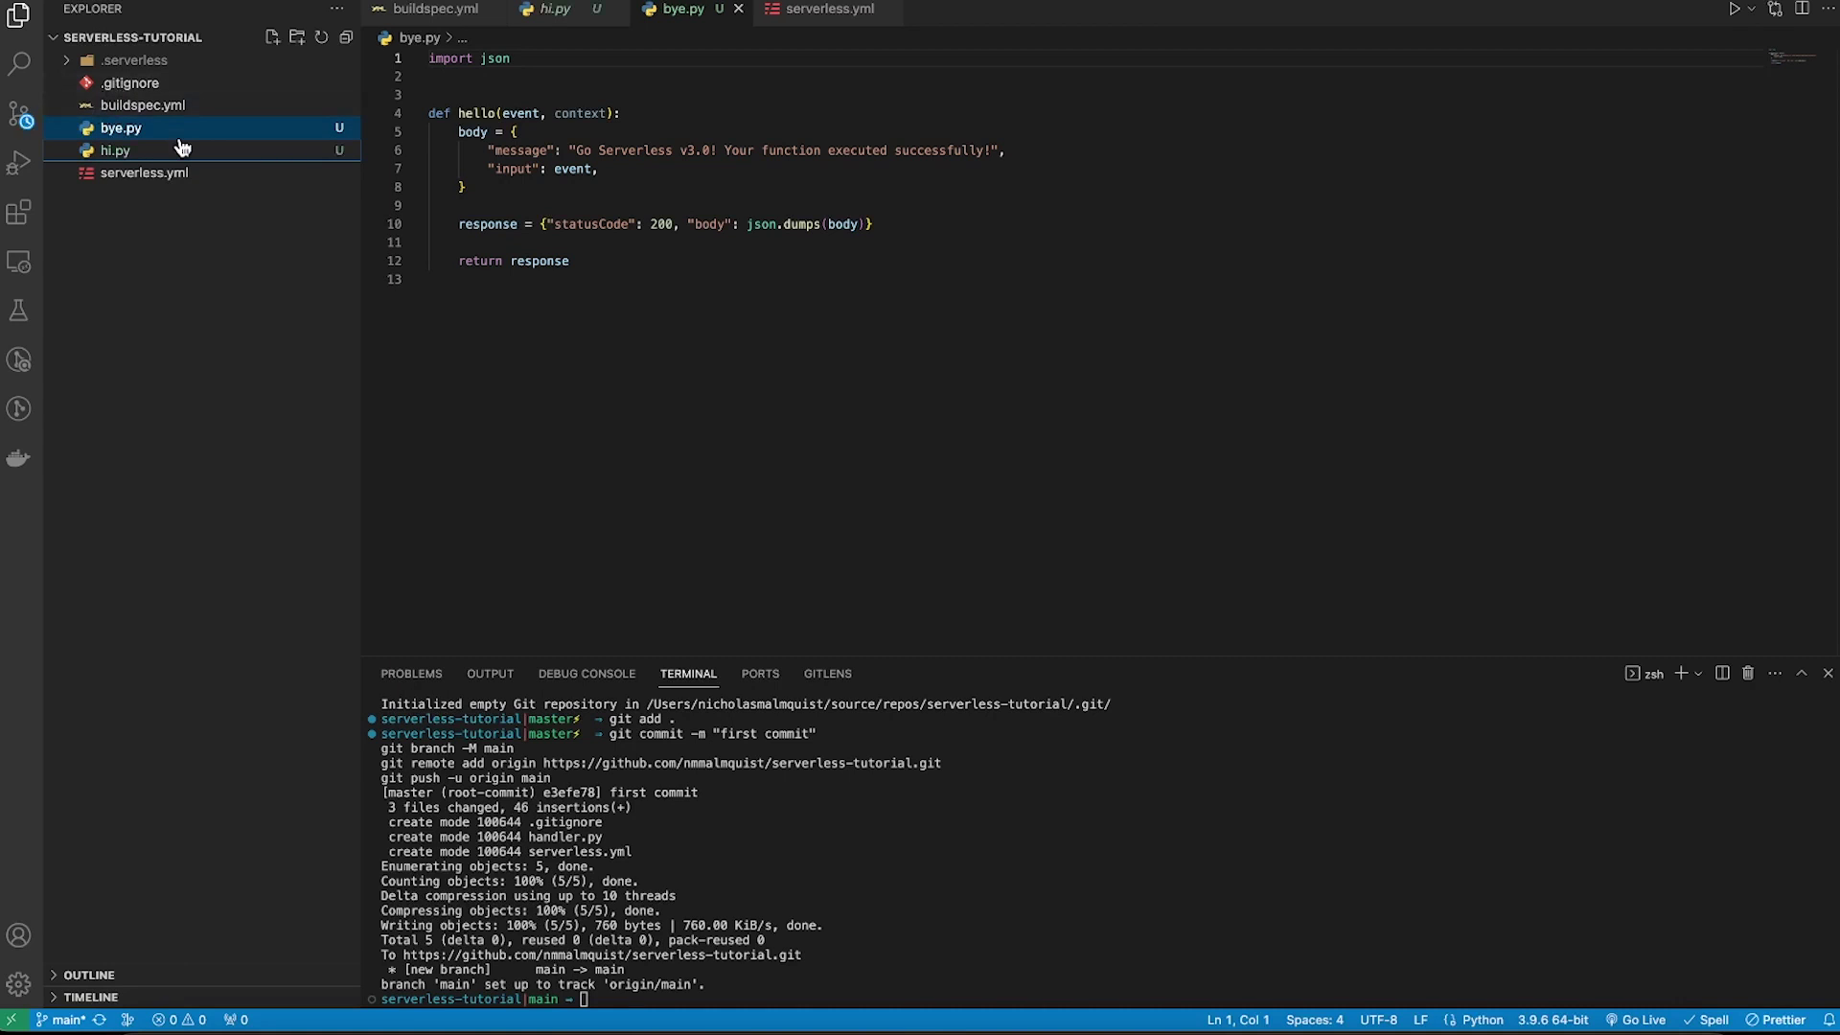
In hi.py, remove the "input": event entry from the body and set the message to "Hi!".
{"action": "left_click", "coordinate": [178, 152]}
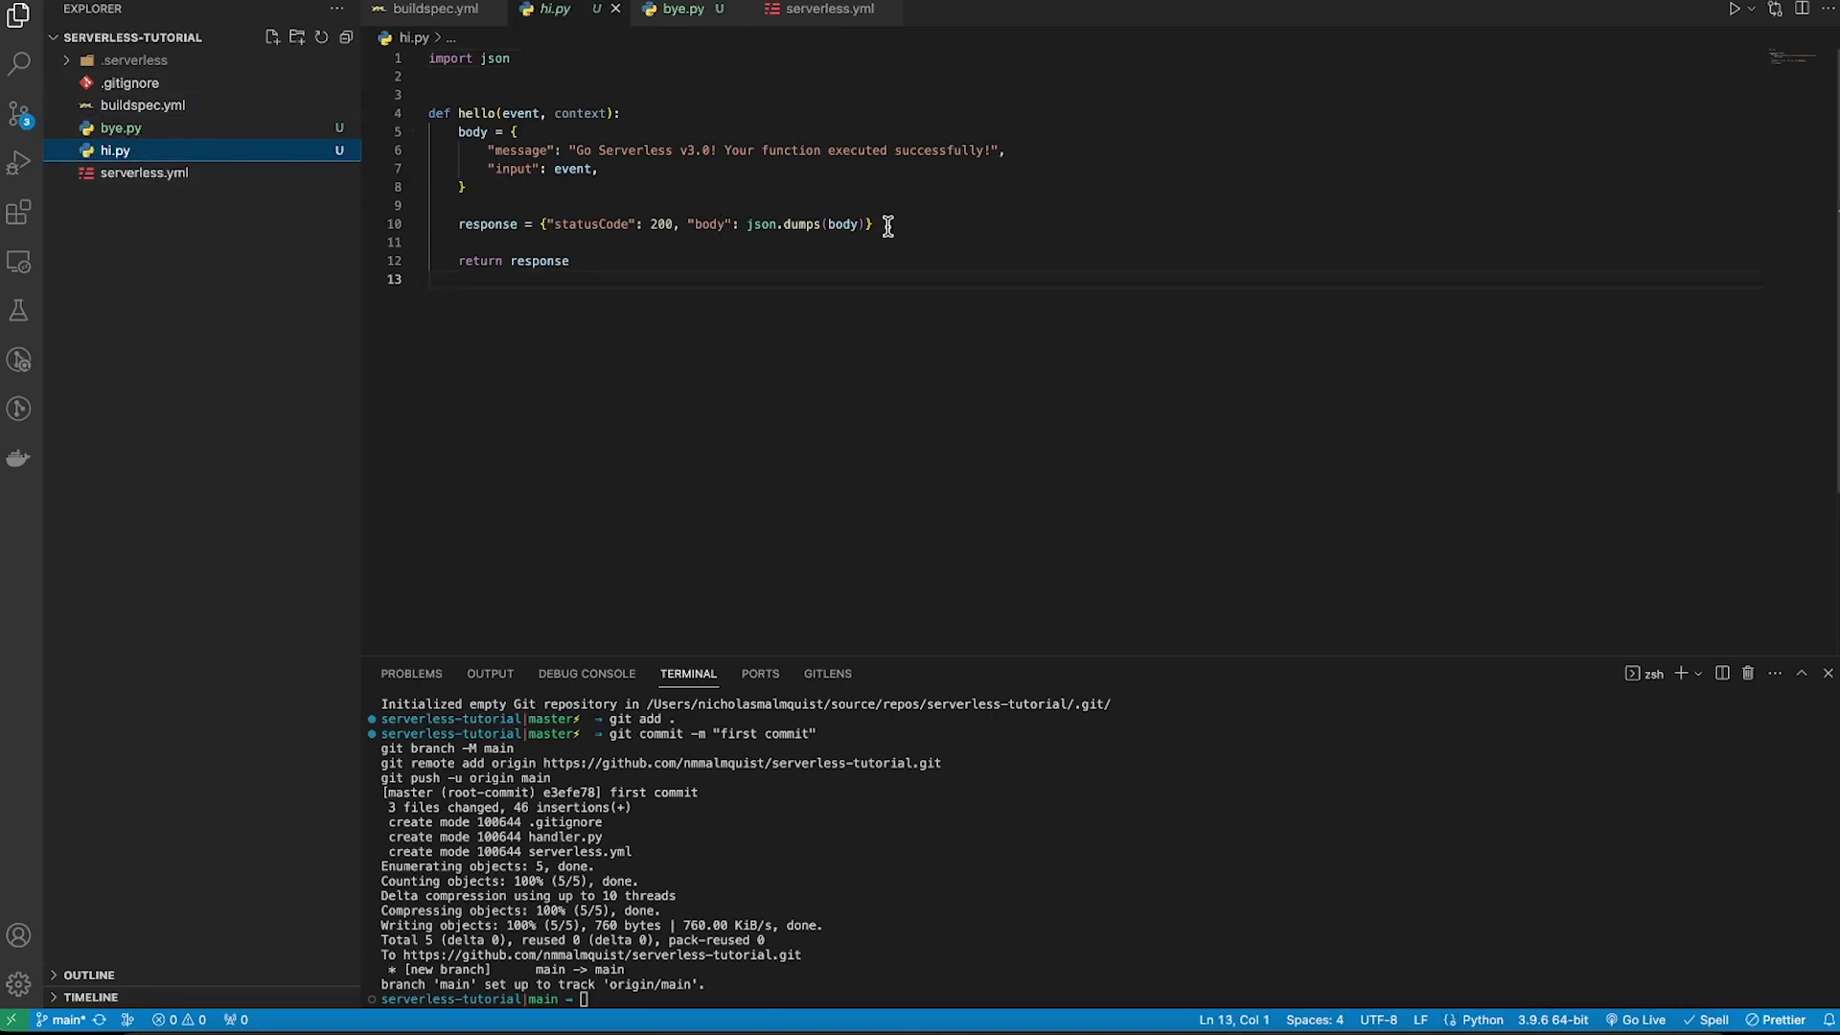
{"action": "left_click_drag", "start_coordinate": [614, 170], "coordinate": [438, 164]}
{"action": "key", "text": "BackSpace"}
{"action": "key", "text": "BackSpace"}
{"action": "key", "text": "BackSpace"}
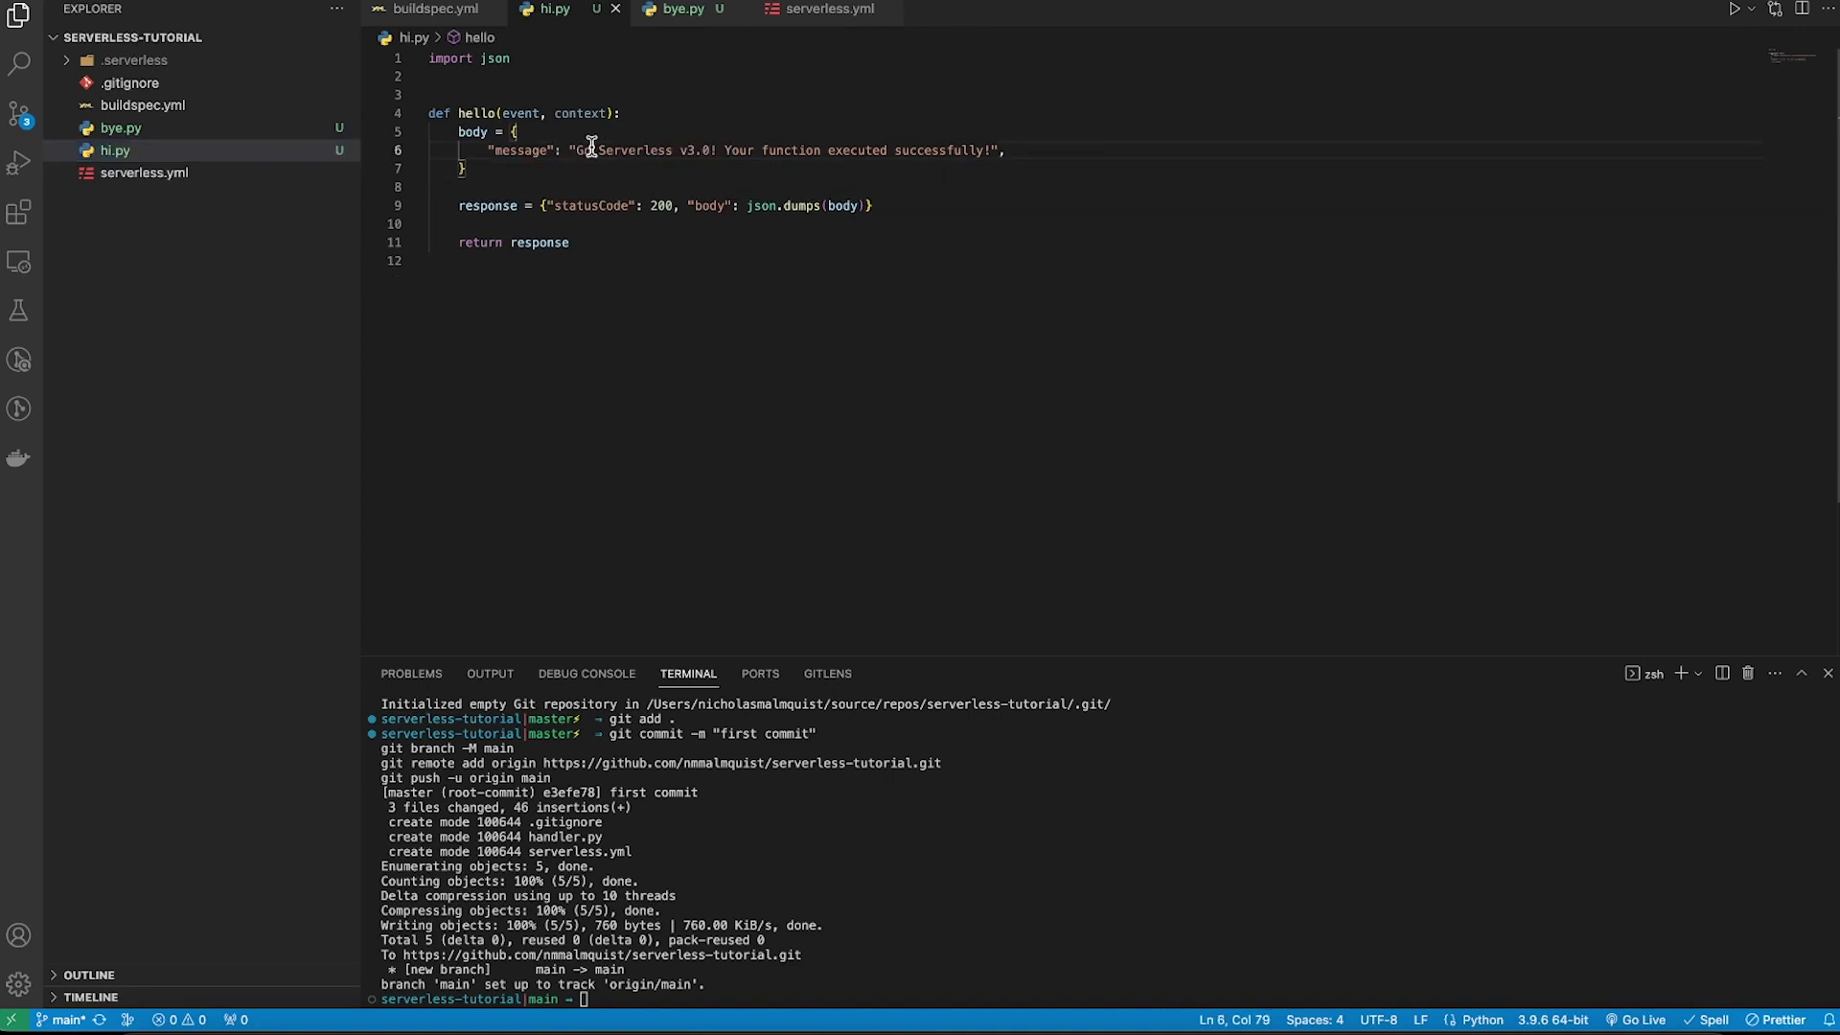
{"action": "left_click_drag", "start_coordinate": [573, 150], "coordinate": [991, 154]}
{"action": "type", "text": "Hi"}
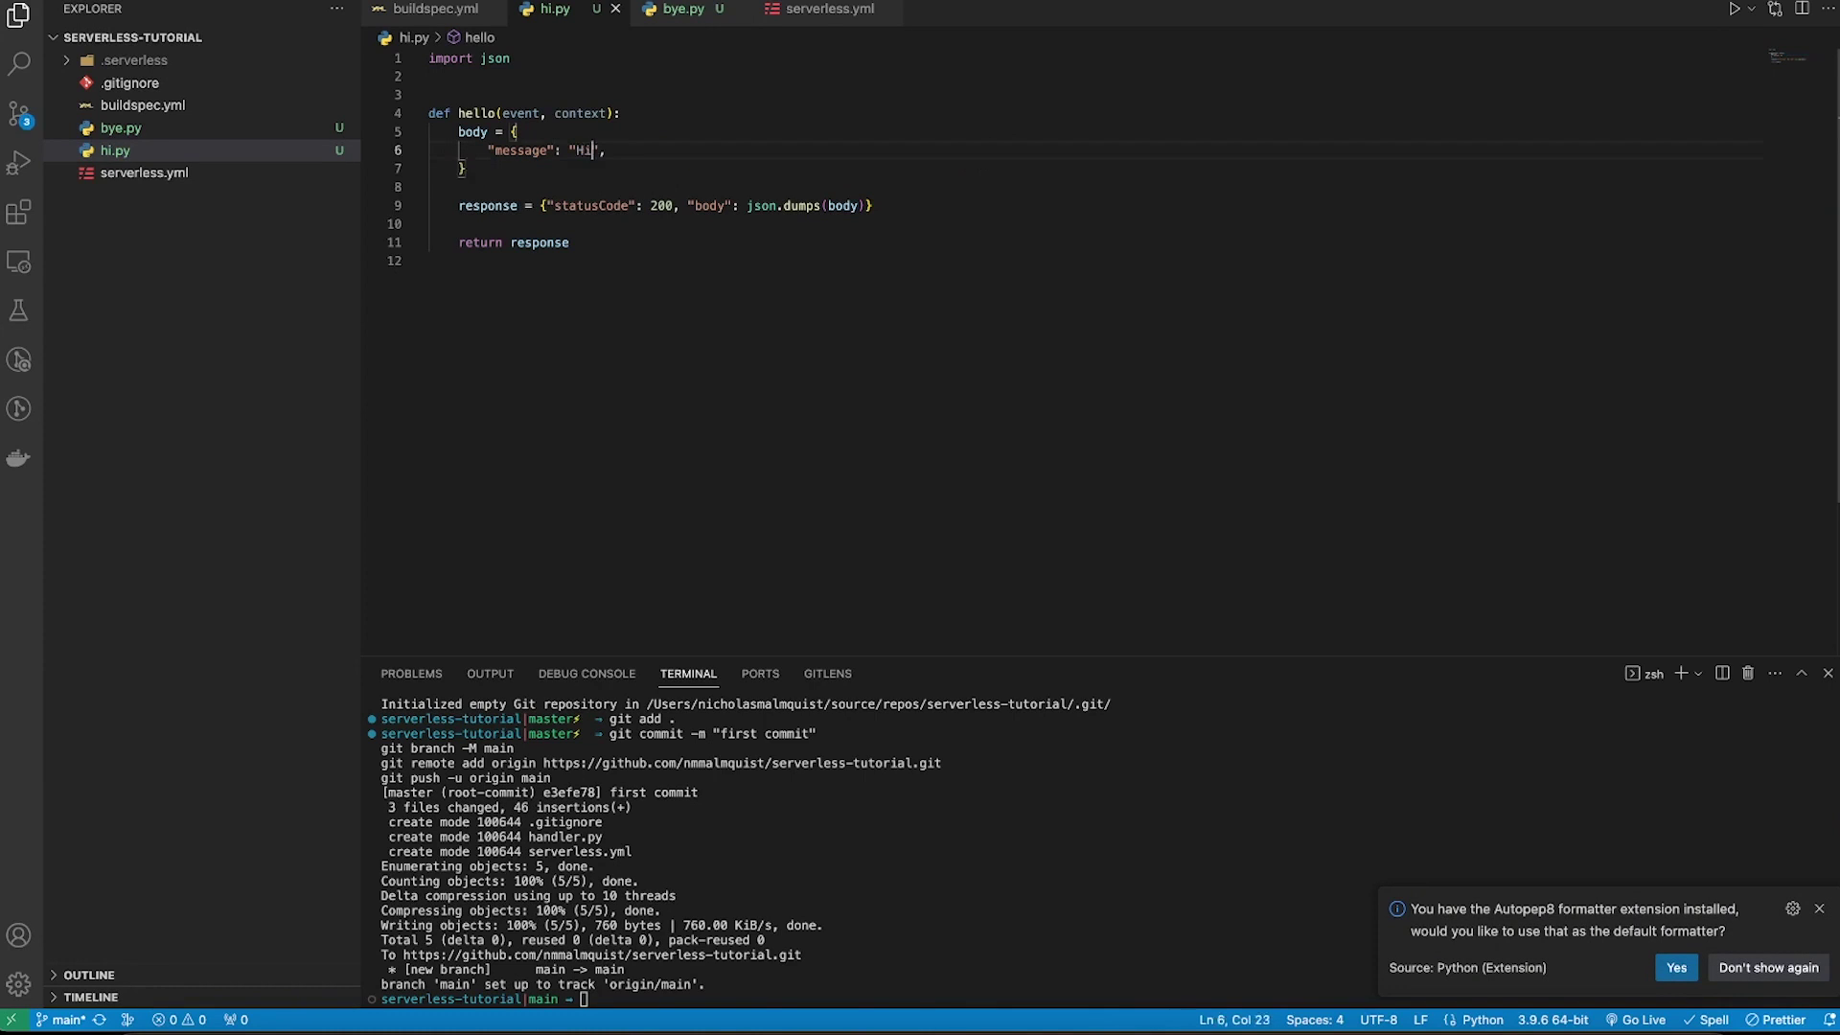
{"action": "type", "text": "!"}
In bye.py, set the body's message to "Bye" and remove the "input": event entry.
{"action": "left_click", "coordinate": [157, 134]}
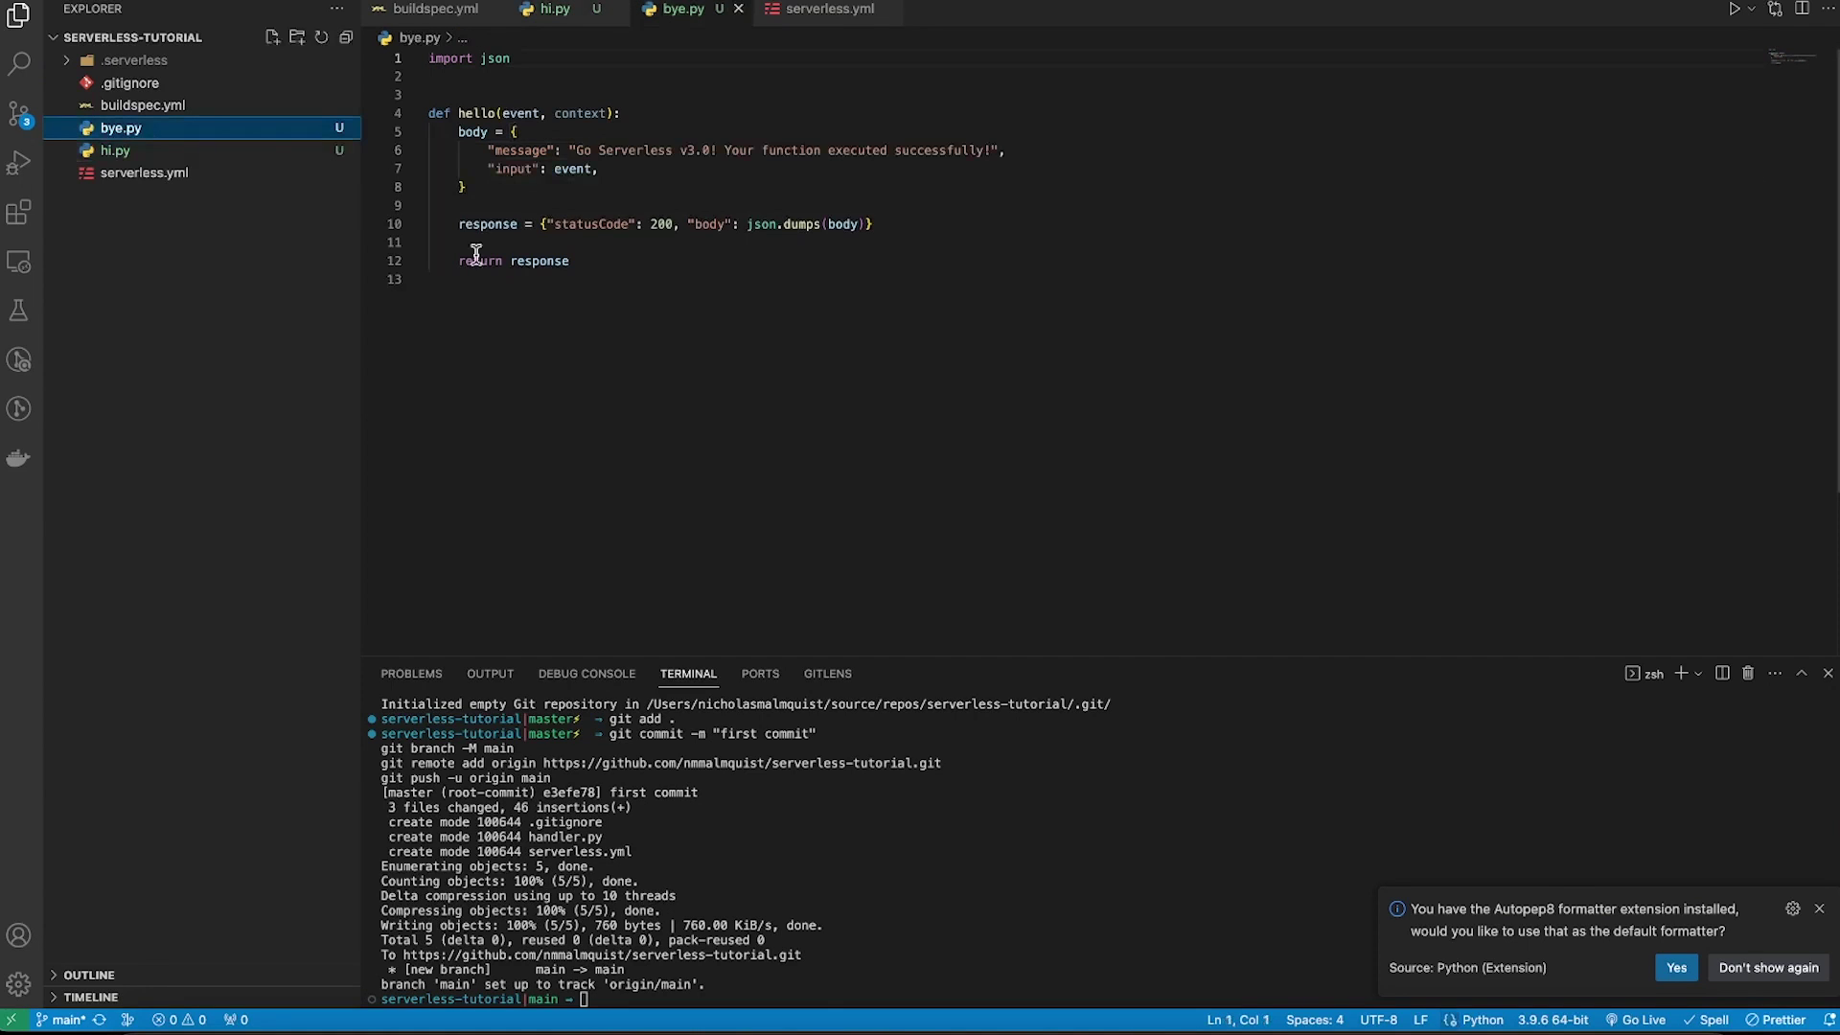
{"action": "left_click_drag", "start_coordinate": [576, 151], "coordinate": [994, 150]}
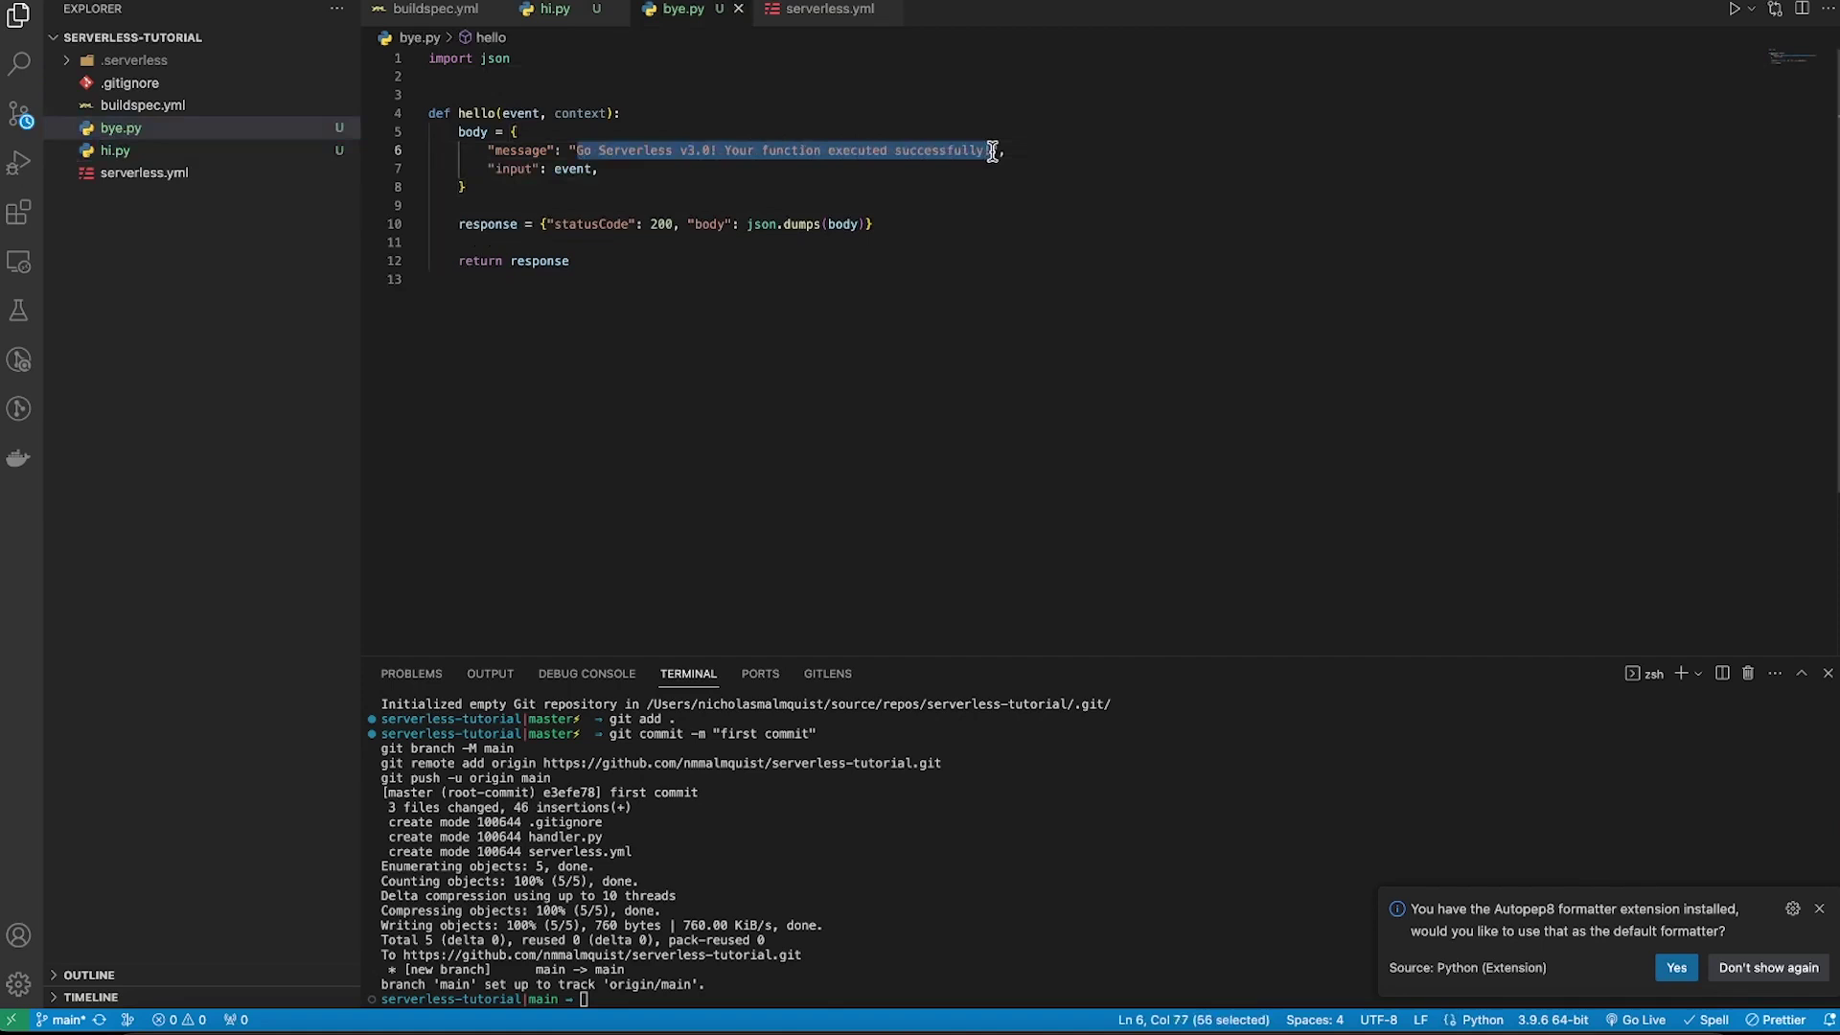
{"action": "type", "text": "Bye"}
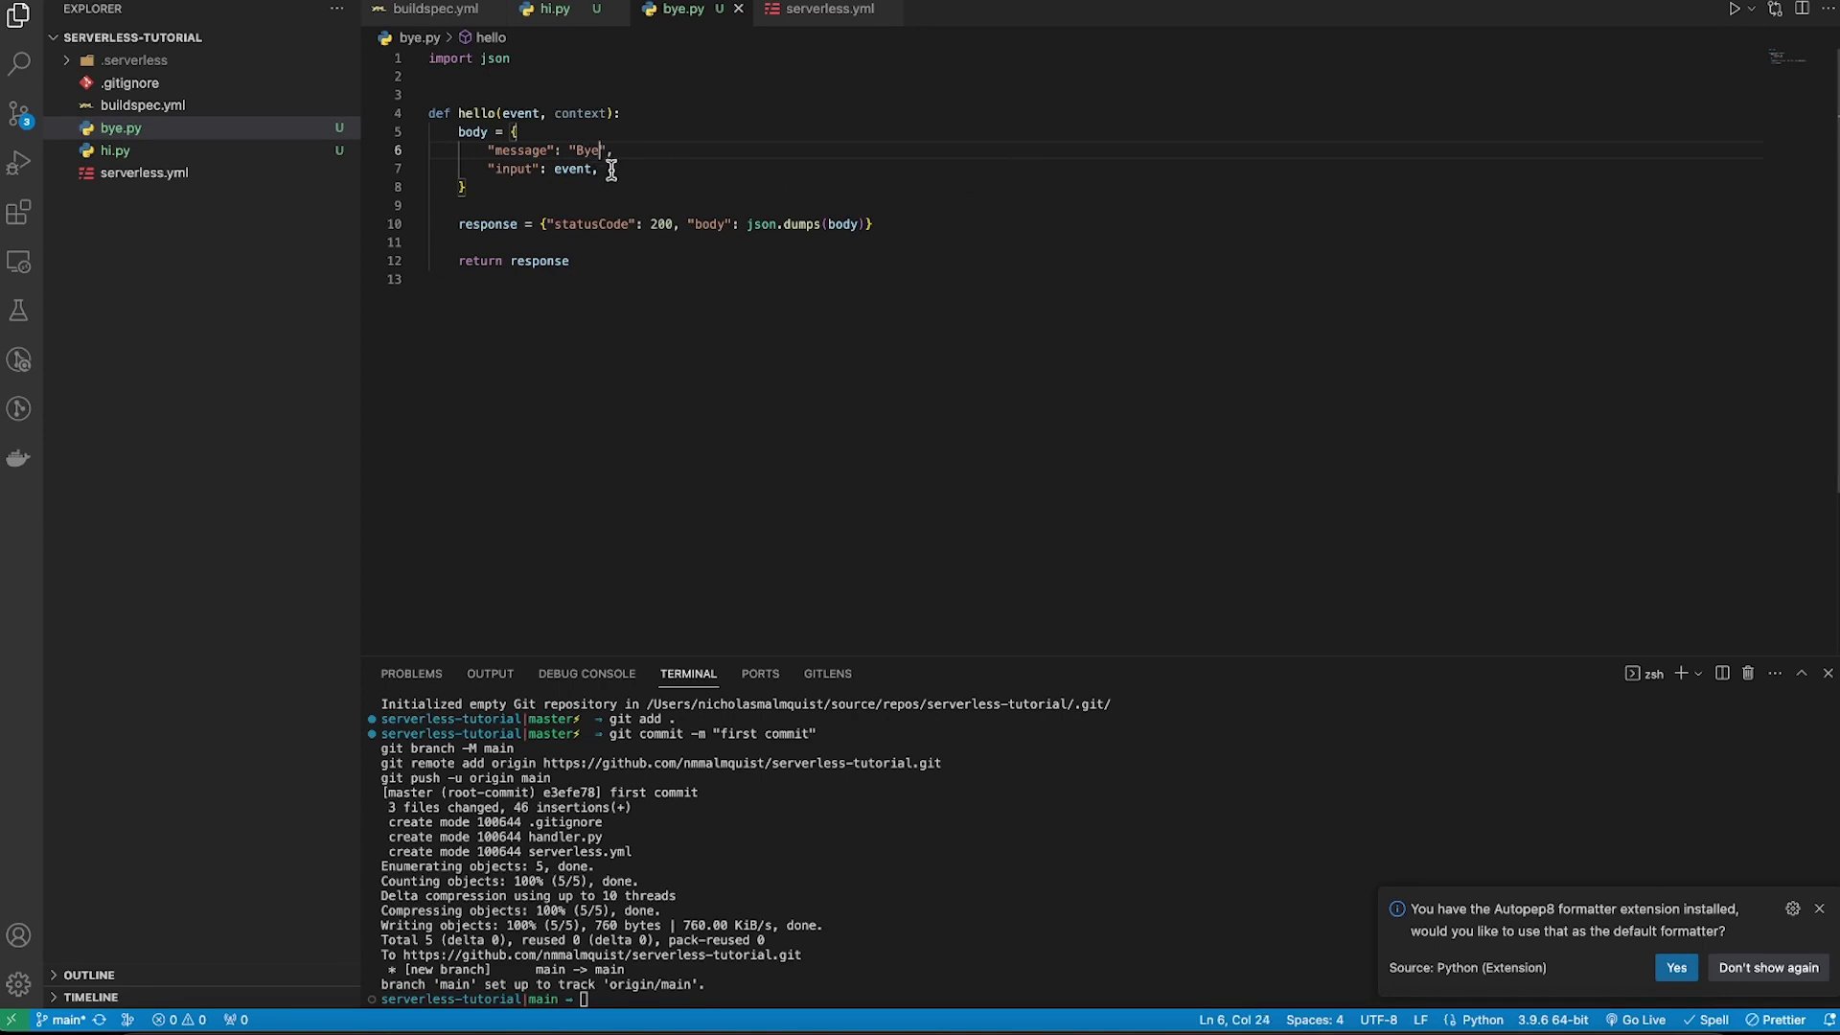
{"action": "mouse_move", "coordinate": [611, 170]}
{"action": "left_mouse_down"}
{"action": "mouse_move", "coordinate": [630, 130]}
{"action": "mouse_move", "coordinate": [618, 152]}
{"action": "left_mouse_up"}
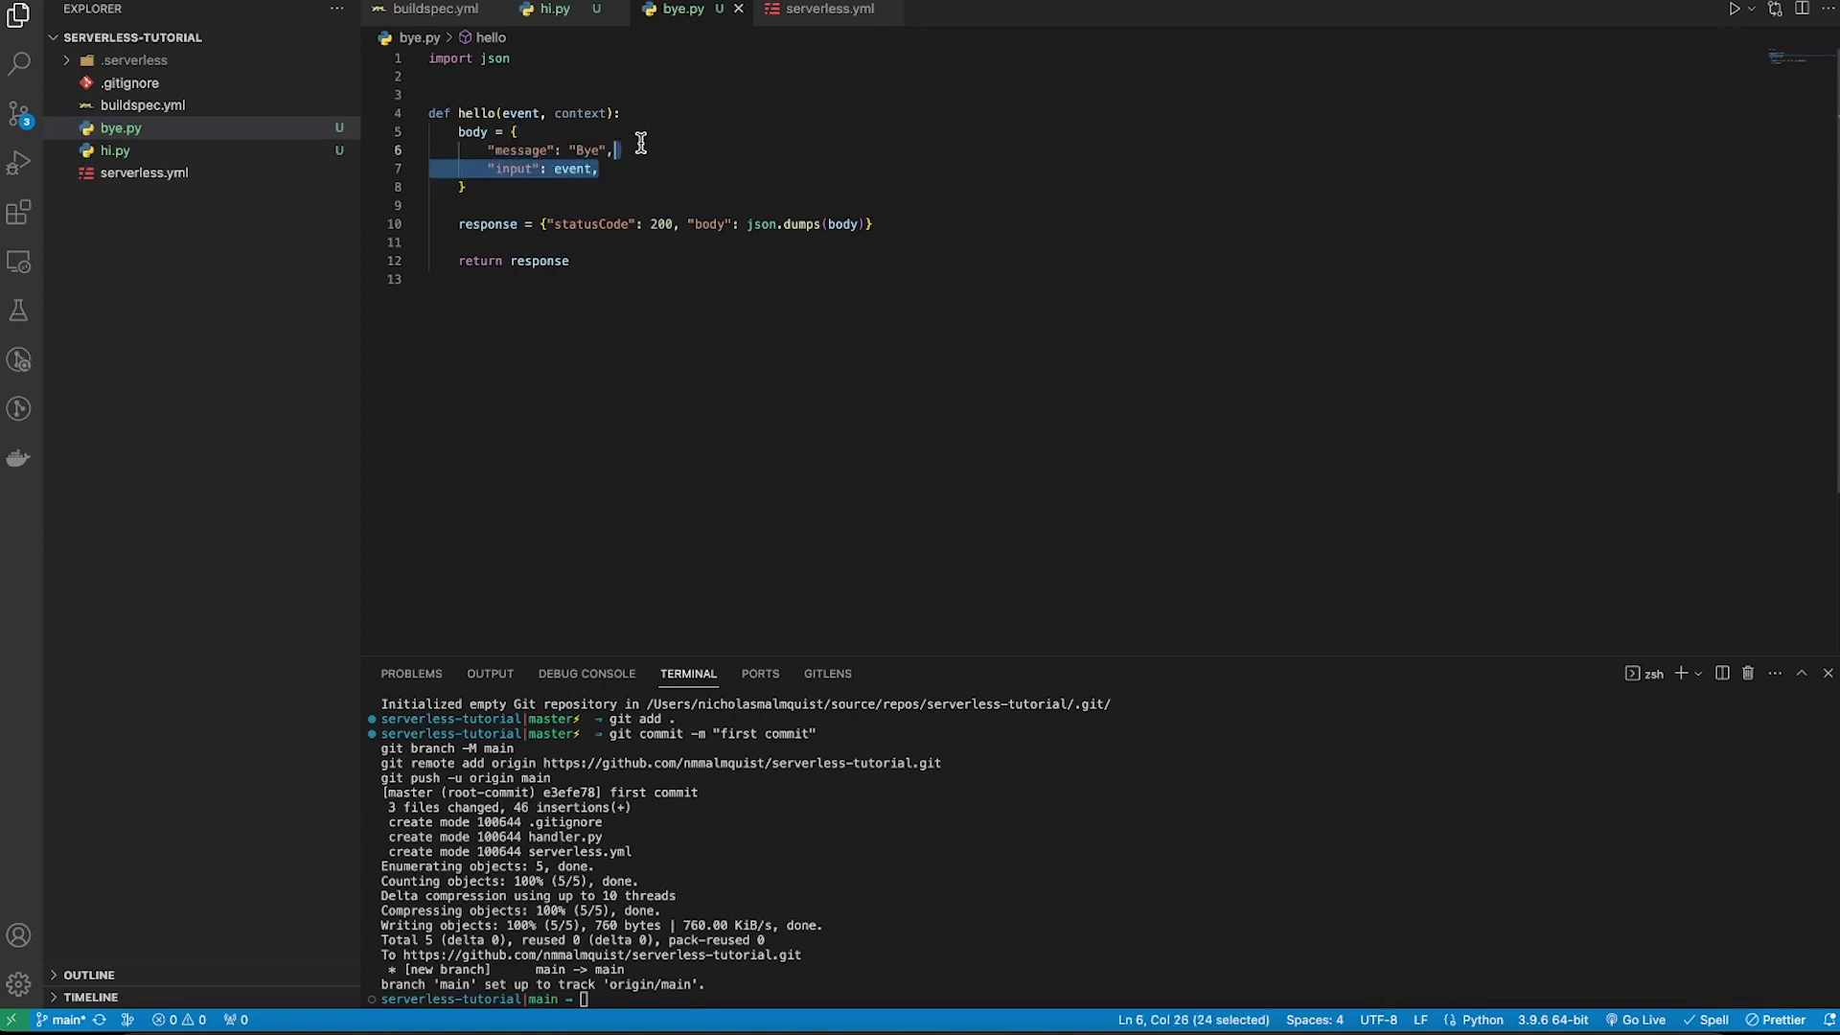
{"action": "key", "text": "BackSpace"}
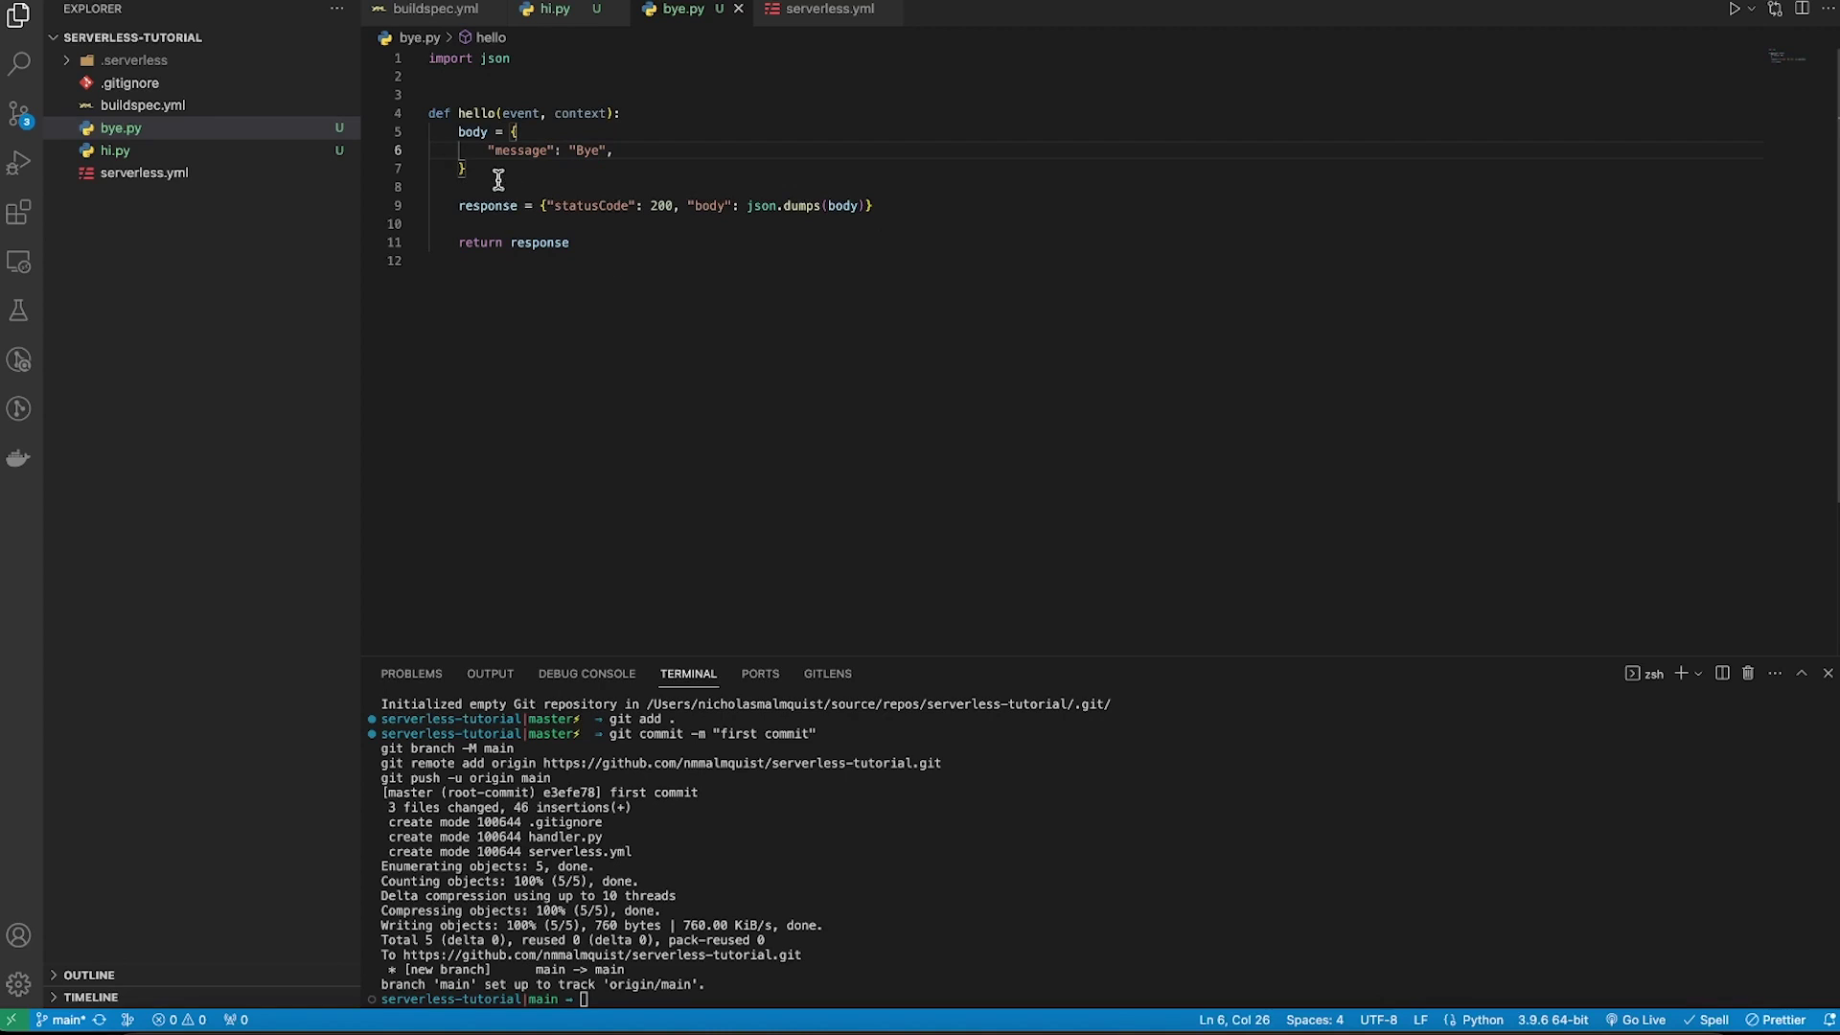
Rename the hello function to bye in bye.py and to hi in hi.py, and check both files.
{"action": "double_click", "coordinate": [478, 113]}
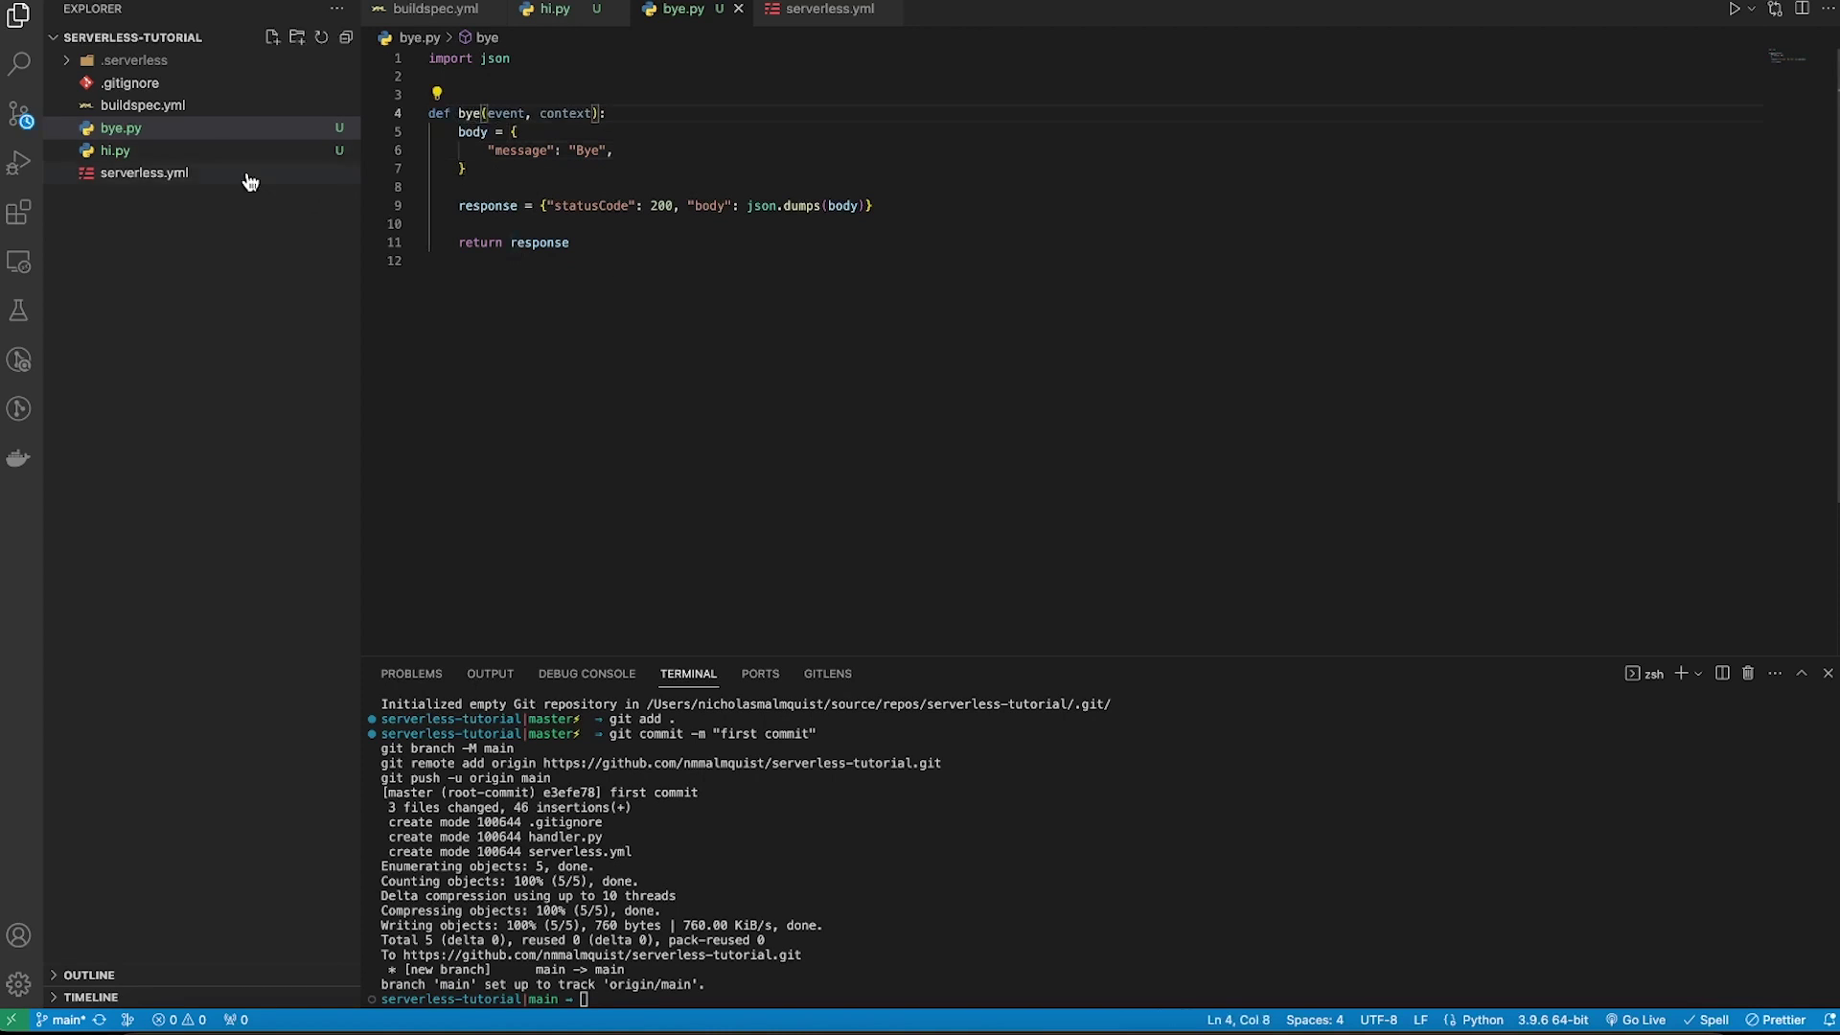
{"action": "left_click", "coordinate": [225, 153]}
{"action": "double_click", "coordinate": [478, 113]}
{"action": "type", "text": "hi"}
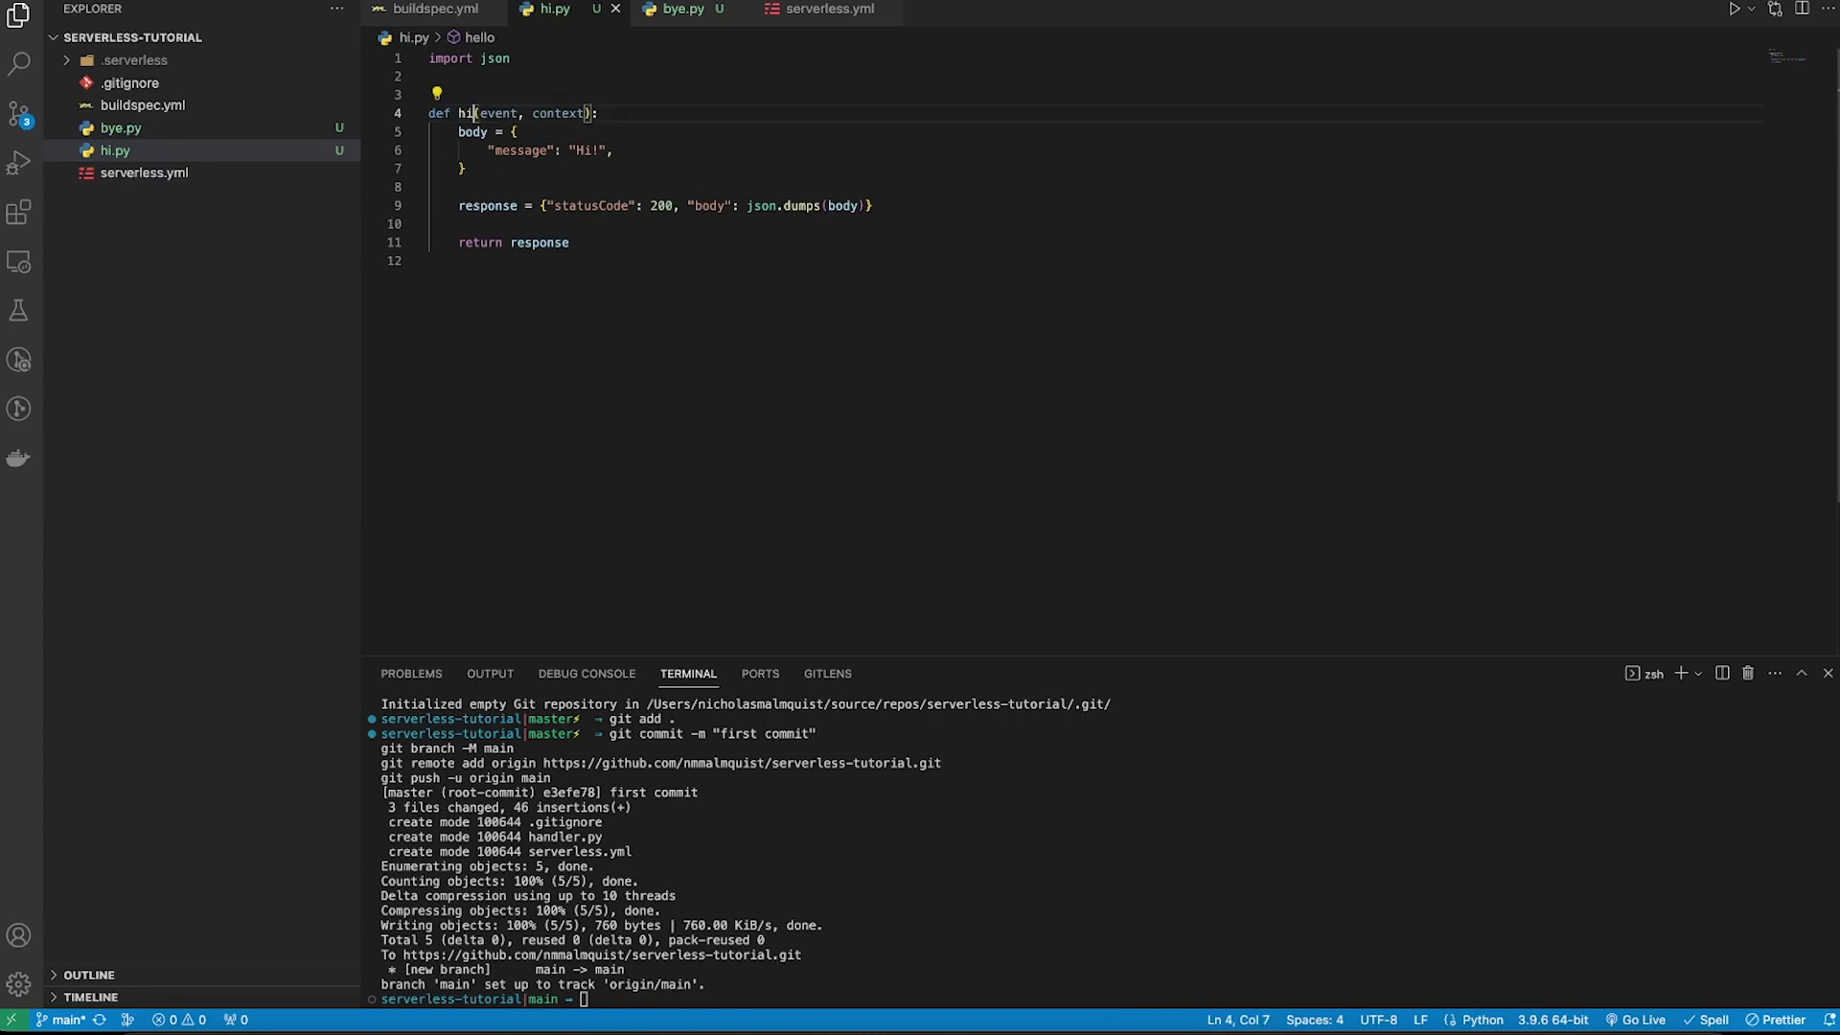
{"action": "left_click", "coordinate": [709, 223]}
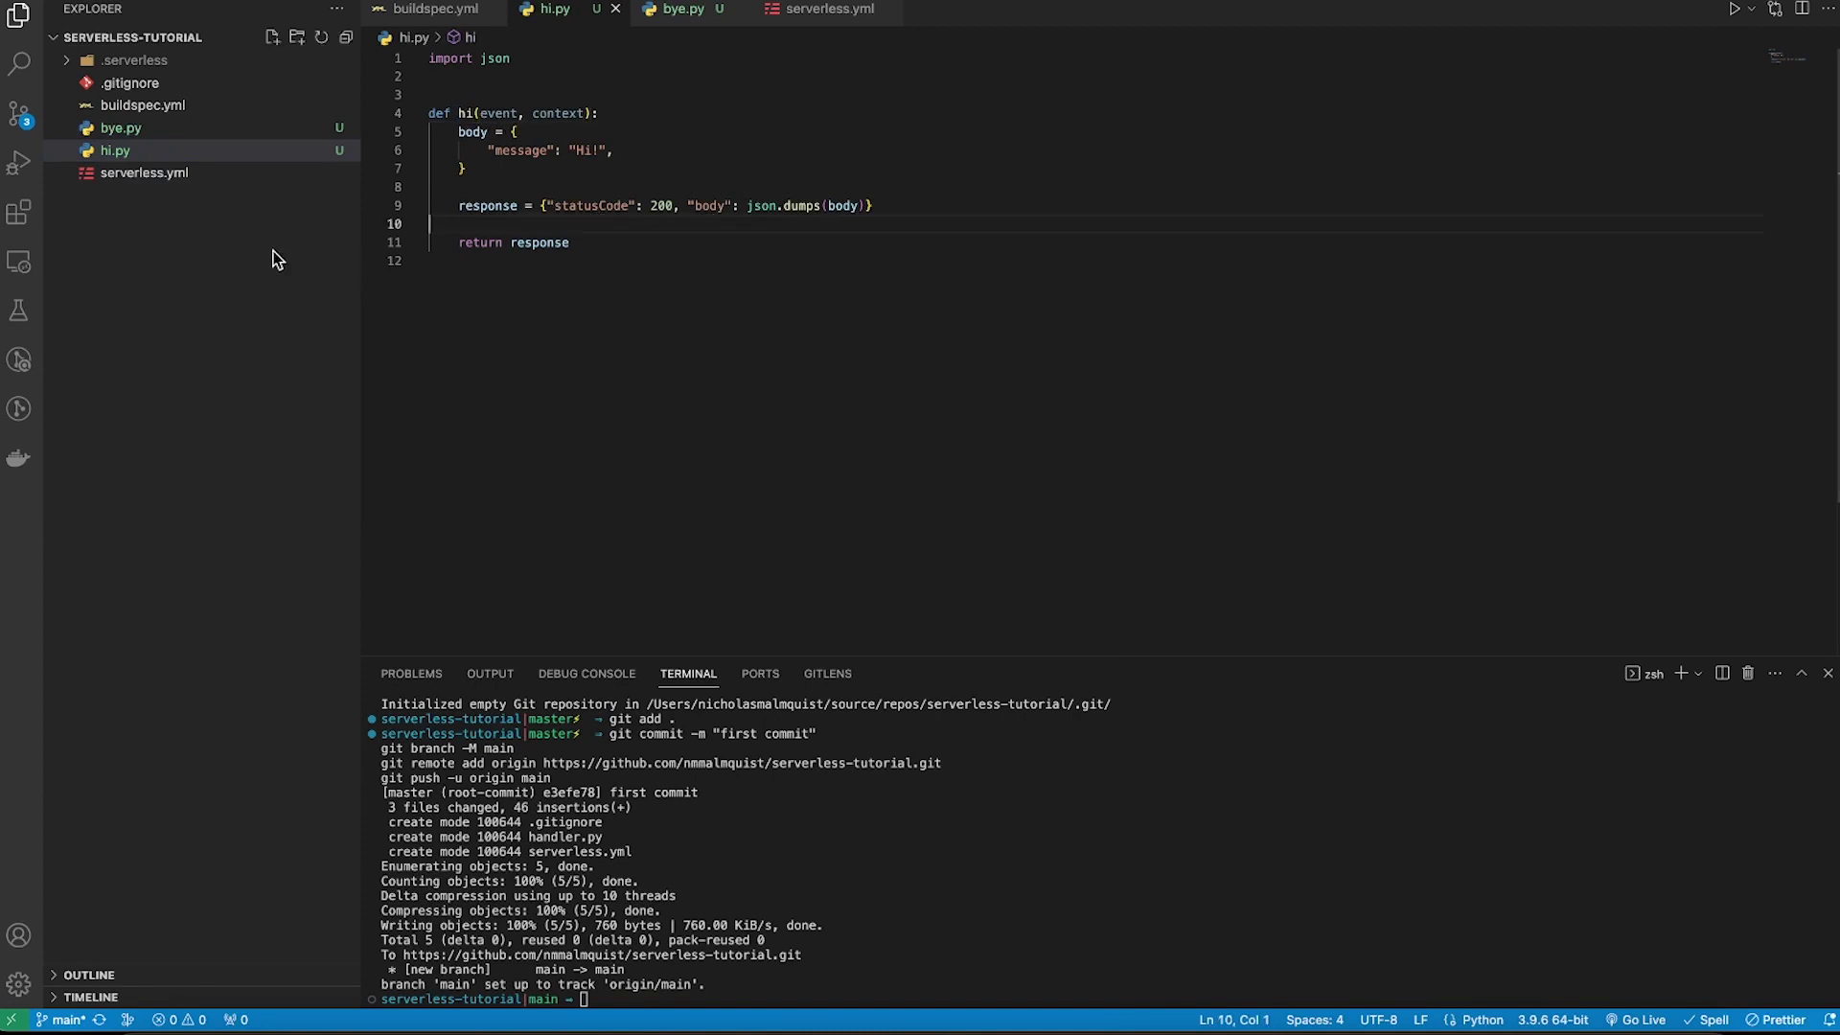
{"action": "left_click", "coordinate": [154, 145]}
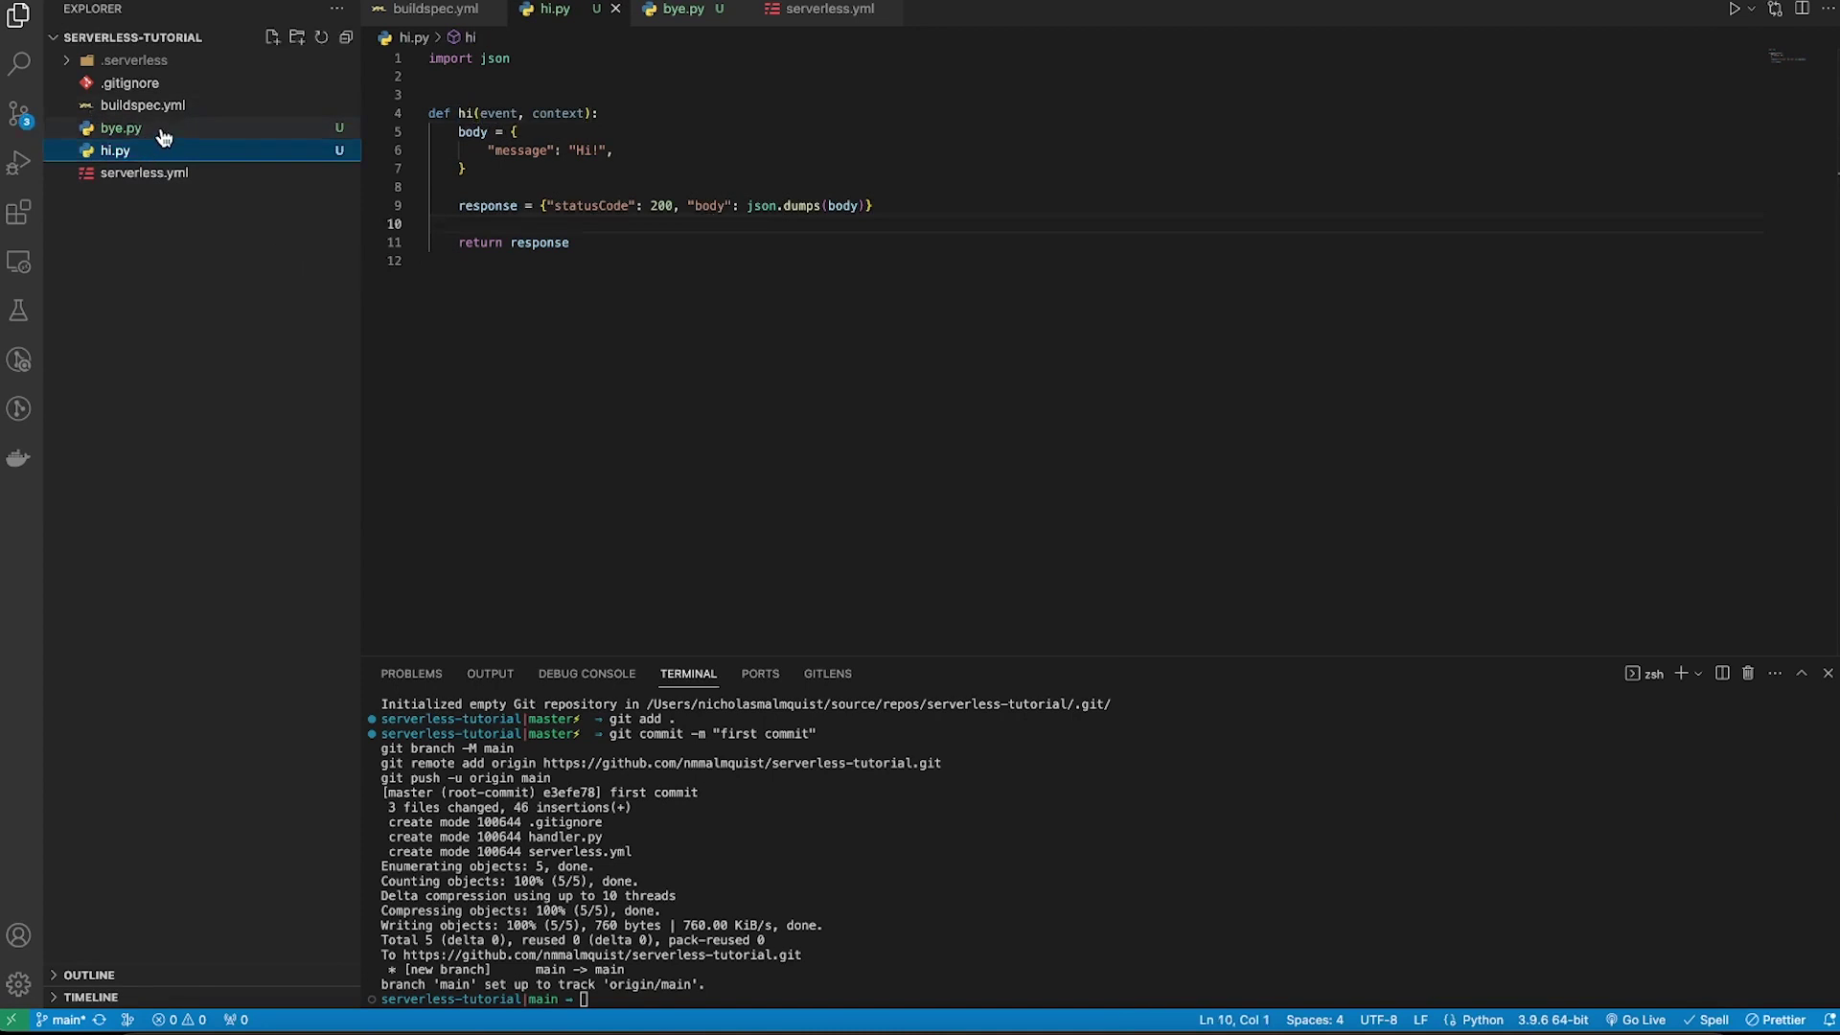
{"action": "left_click", "coordinate": [163, 135]}
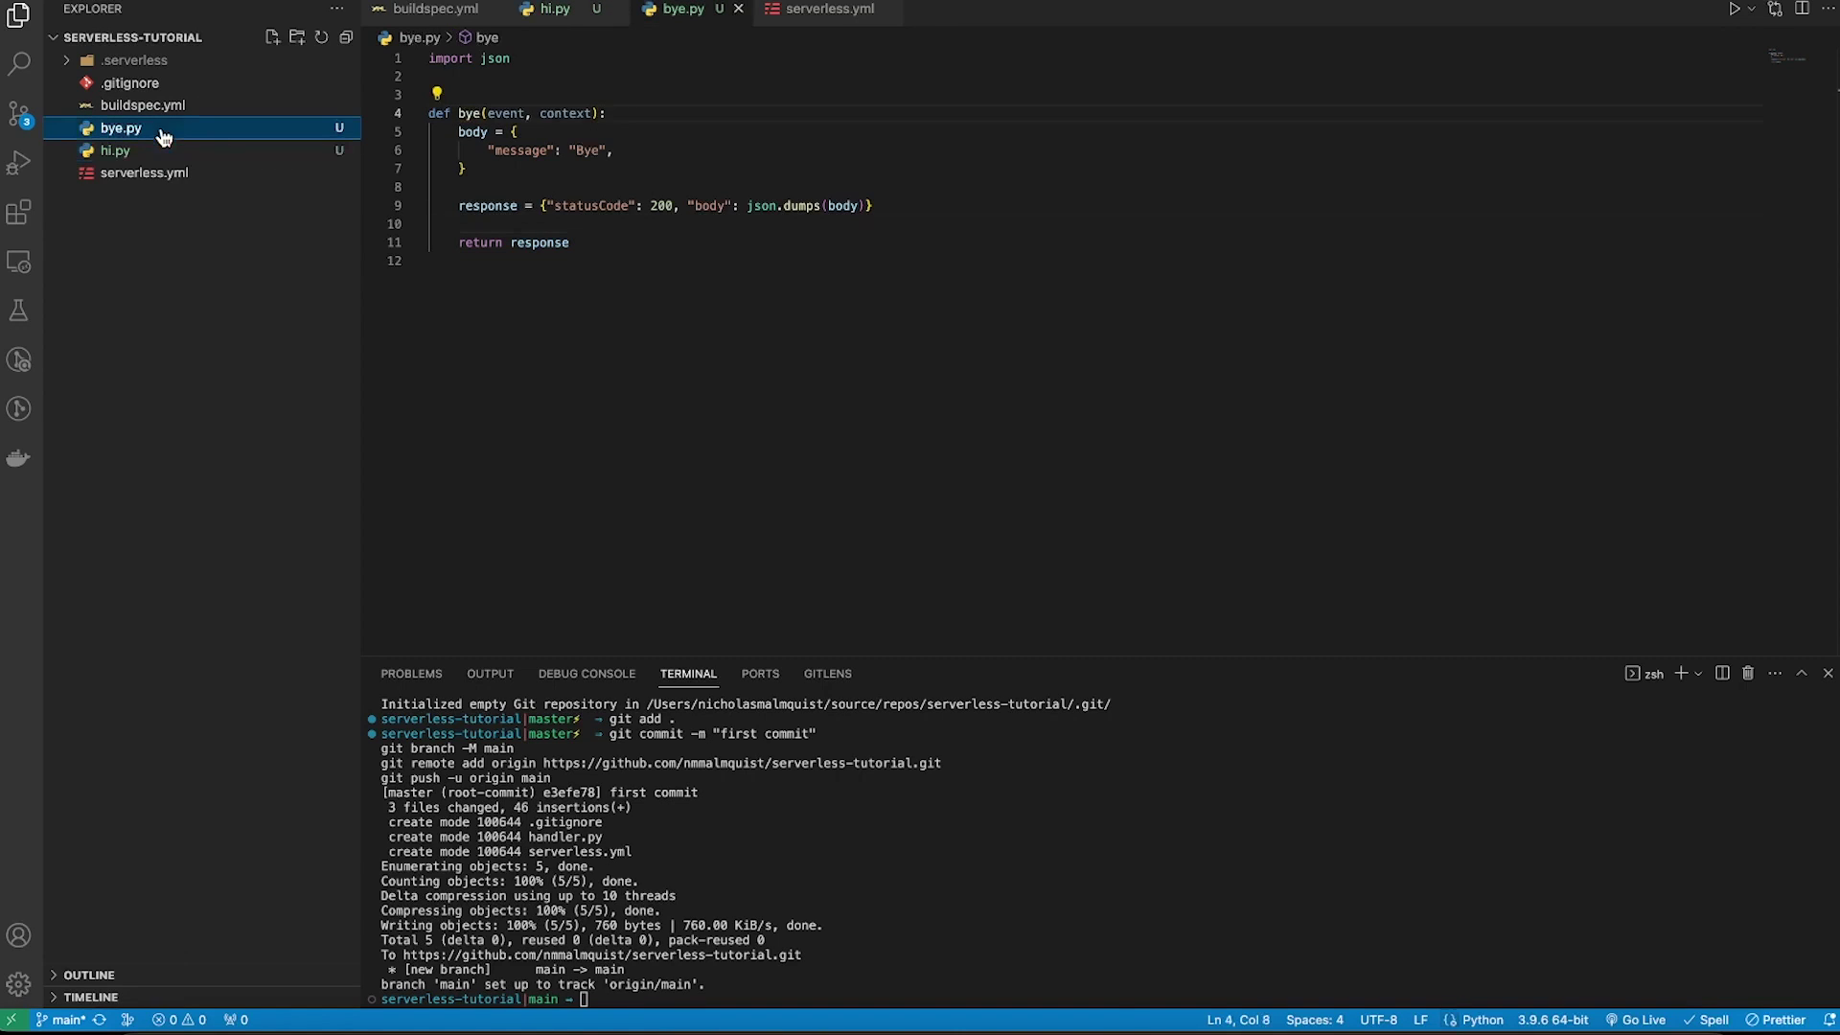
In serverless.yml, rename the hello function entry to hi and set its handler to hi.hi.
{"action": "left_click", "coordinate": [155, 178]}
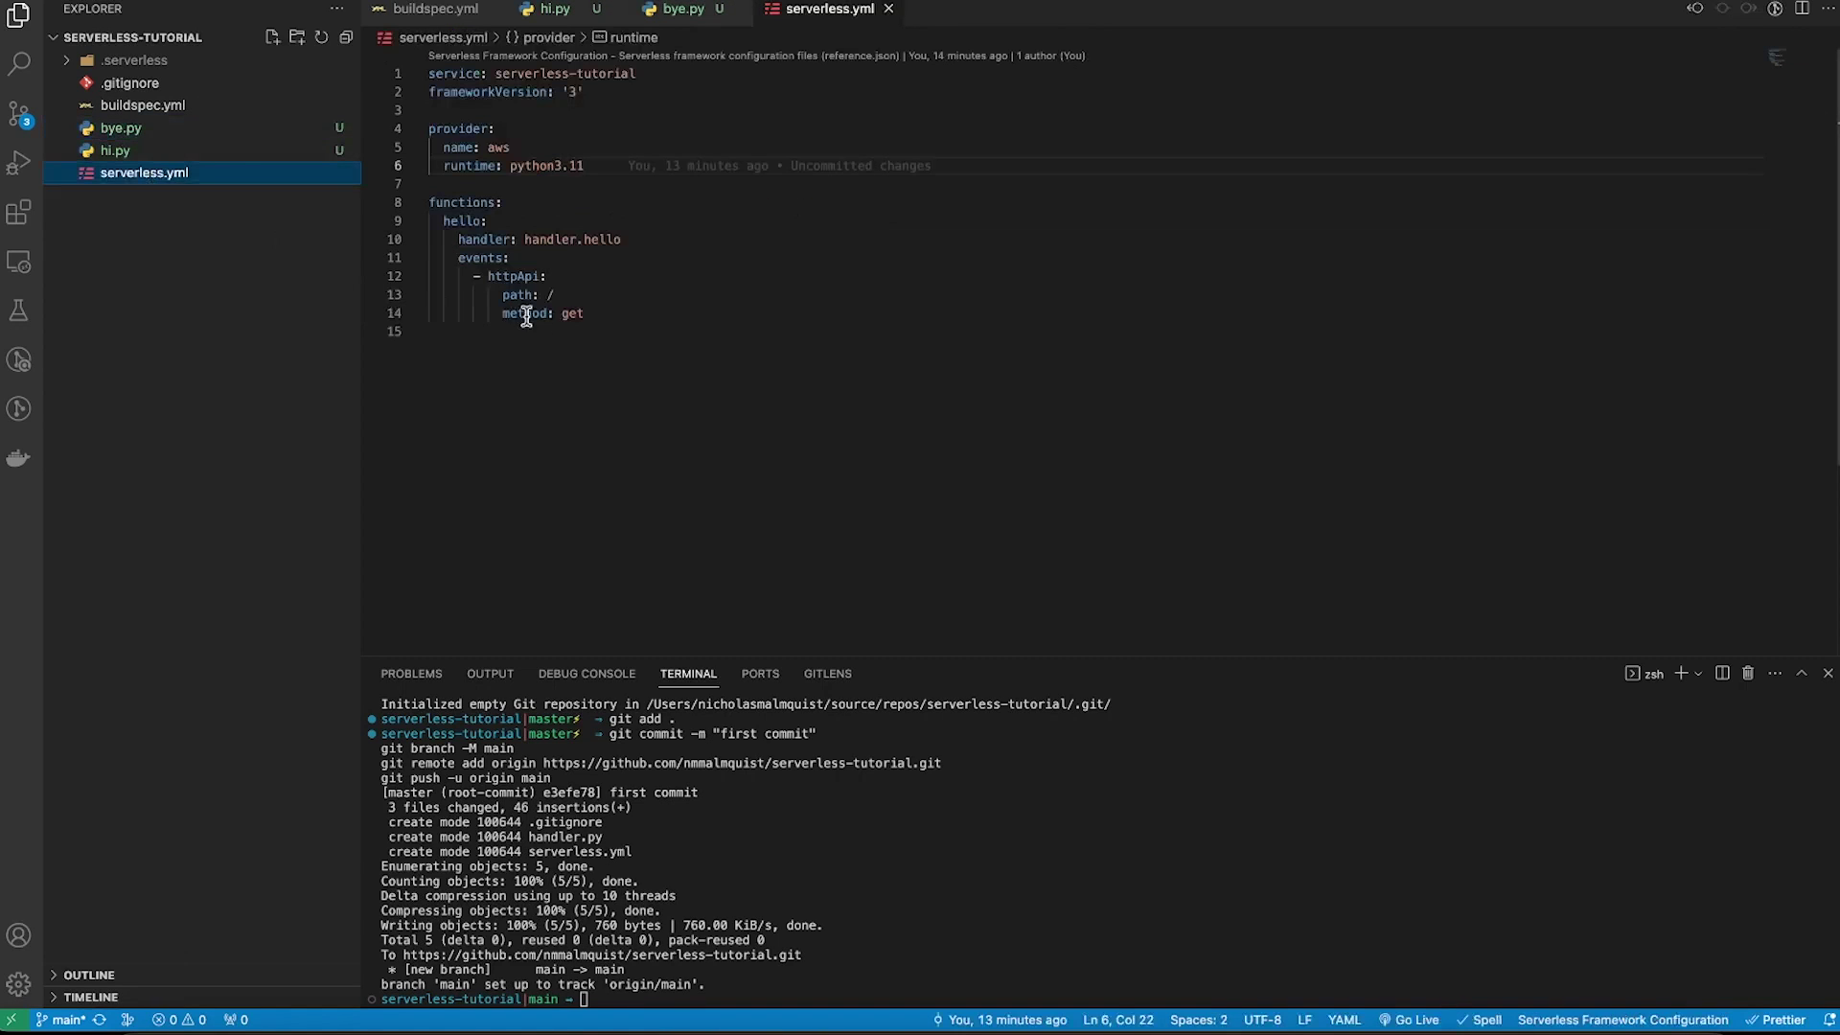
{"action": "double_click", "coordinate": [470, 222]}
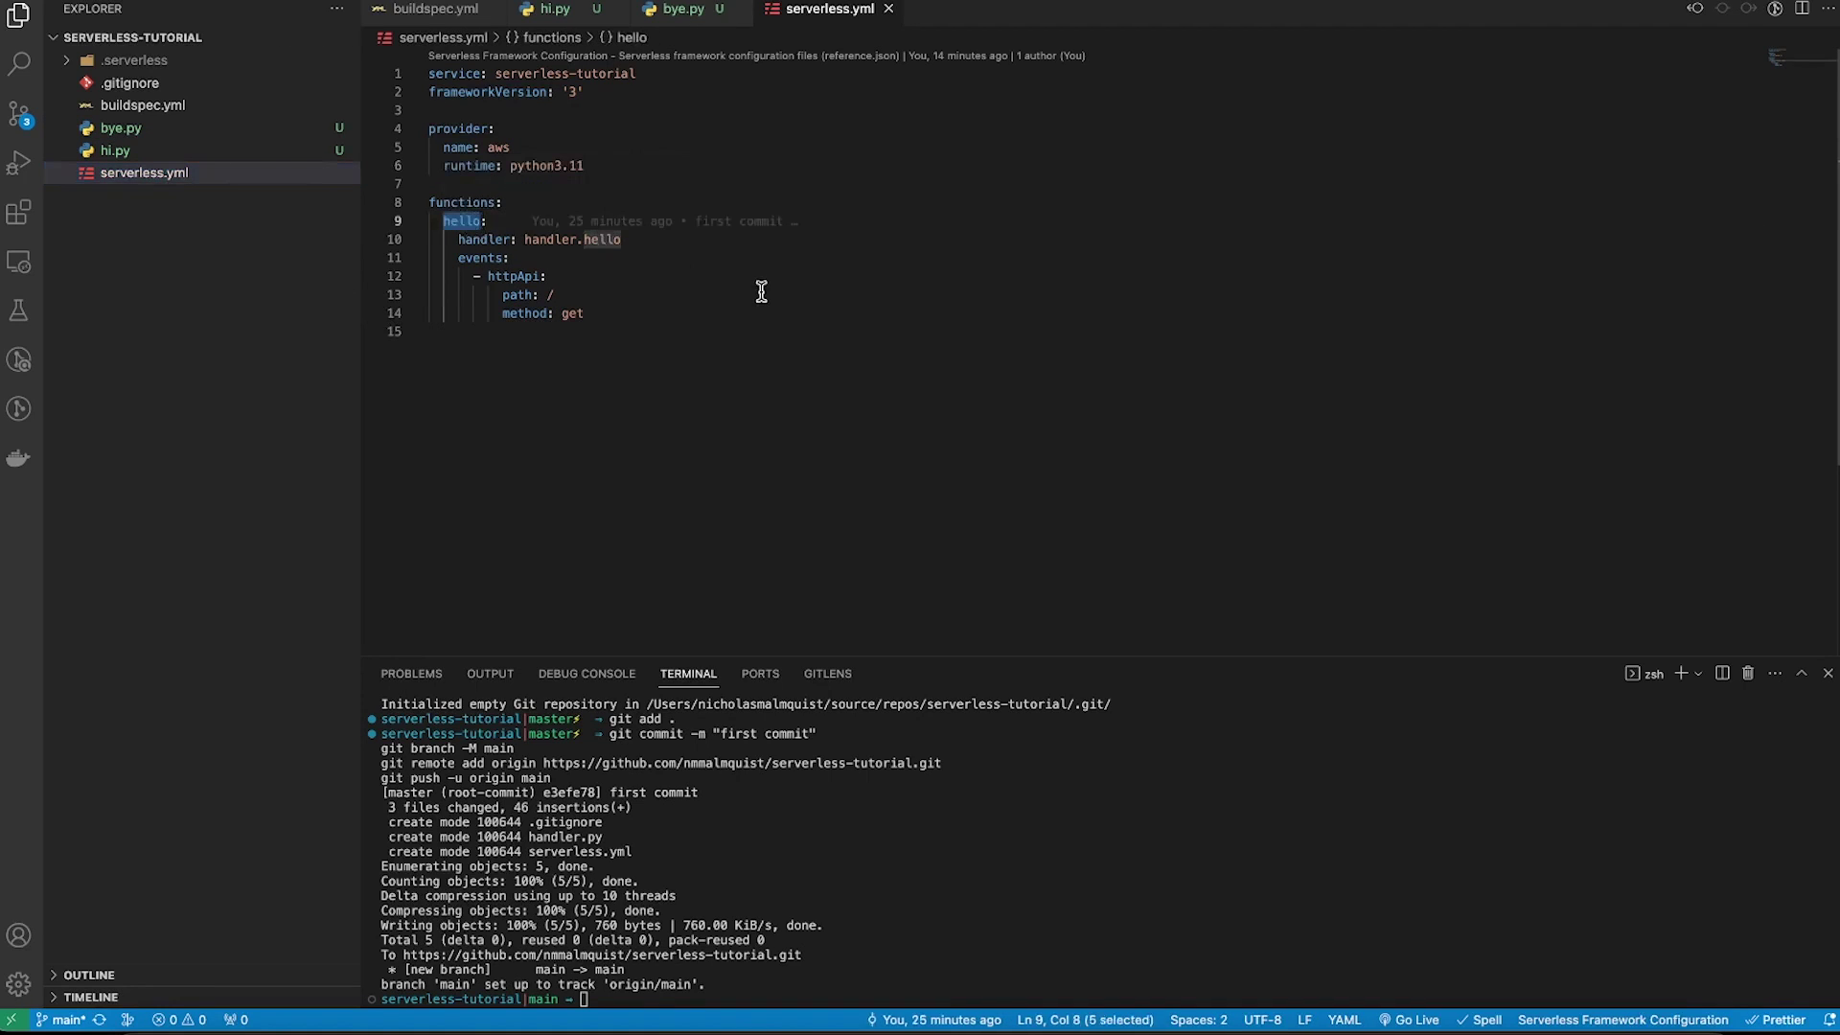
{"action": "type", "text": "hi:"}
{"action": "key", "text": "Escape"}
{"action": "double_click", "coordinate": [604, 240]}
{"action": "type", "text": "hi"}
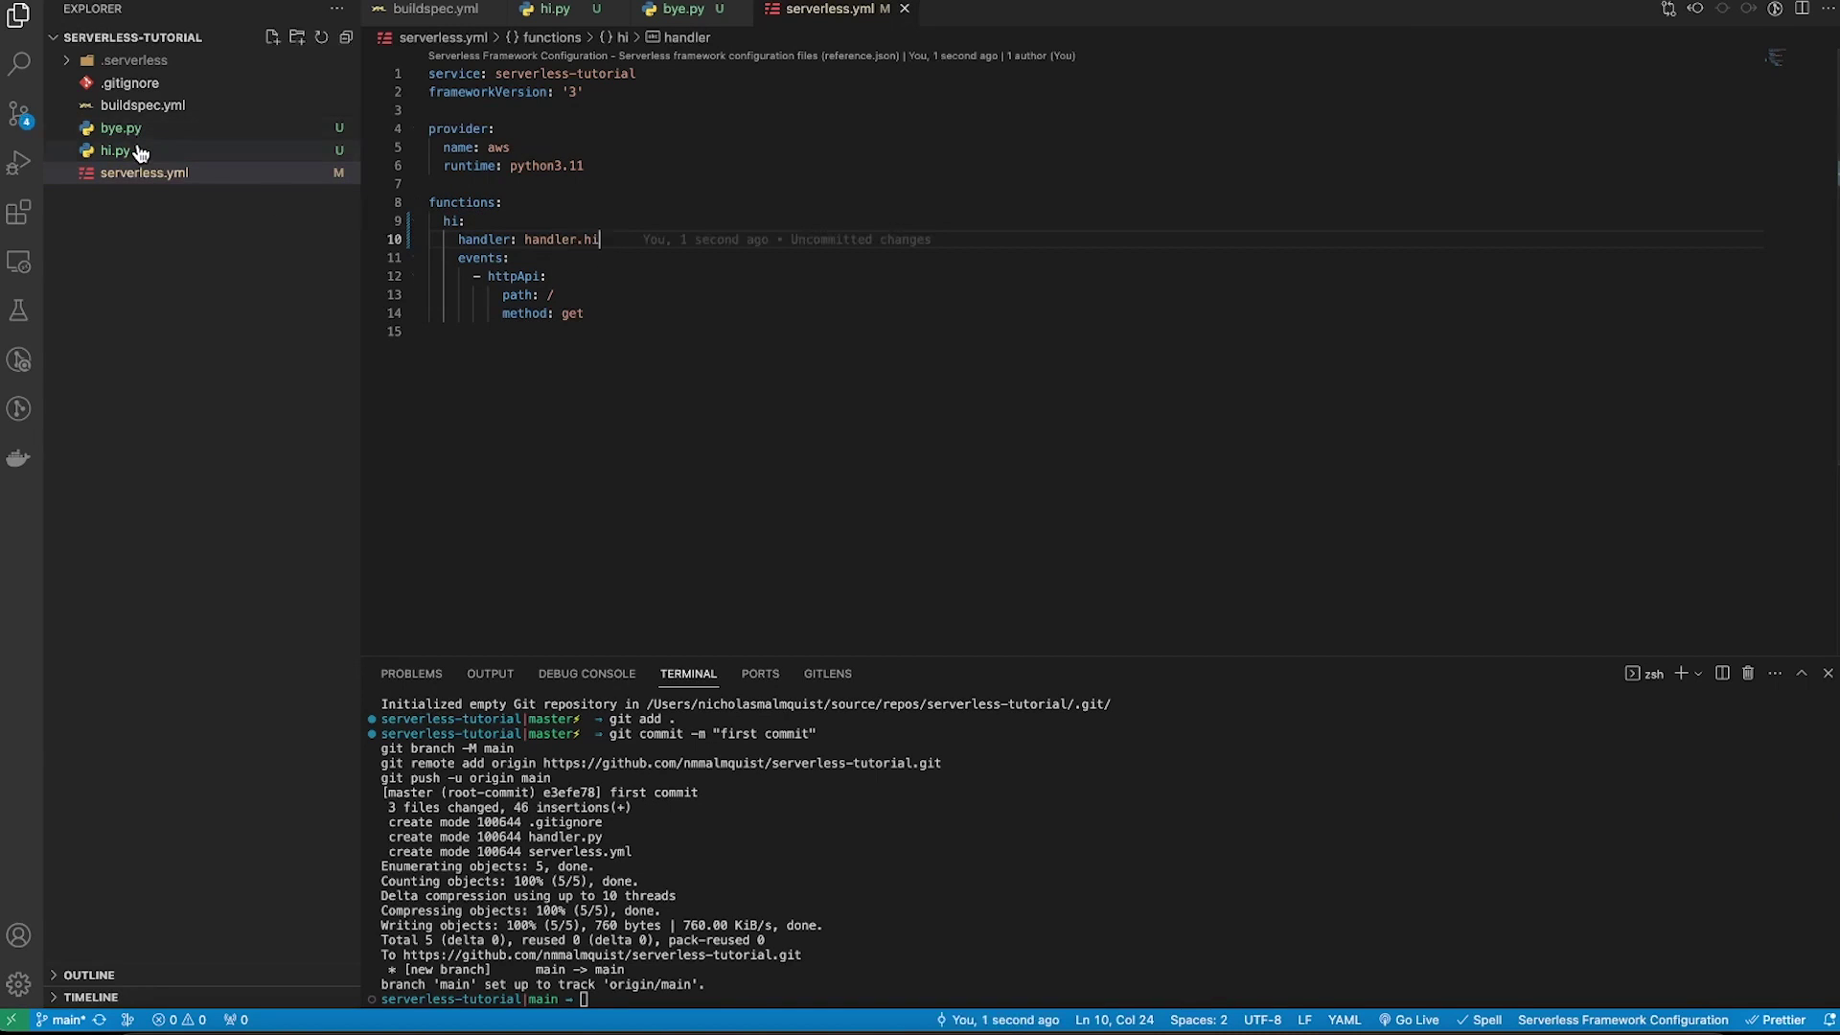
{"action": "left_click", "coordinate": [563, 252]}
{"action": "double_click", "coordinate": [562, 240]}
{"action": "type", "text": "hi"}
Set the httpApi path of the hi function to /hi.
{"action": "left_click", "coordinate": [498, 278]}
{"action": "left_click", "coordinate": [587, 295]}
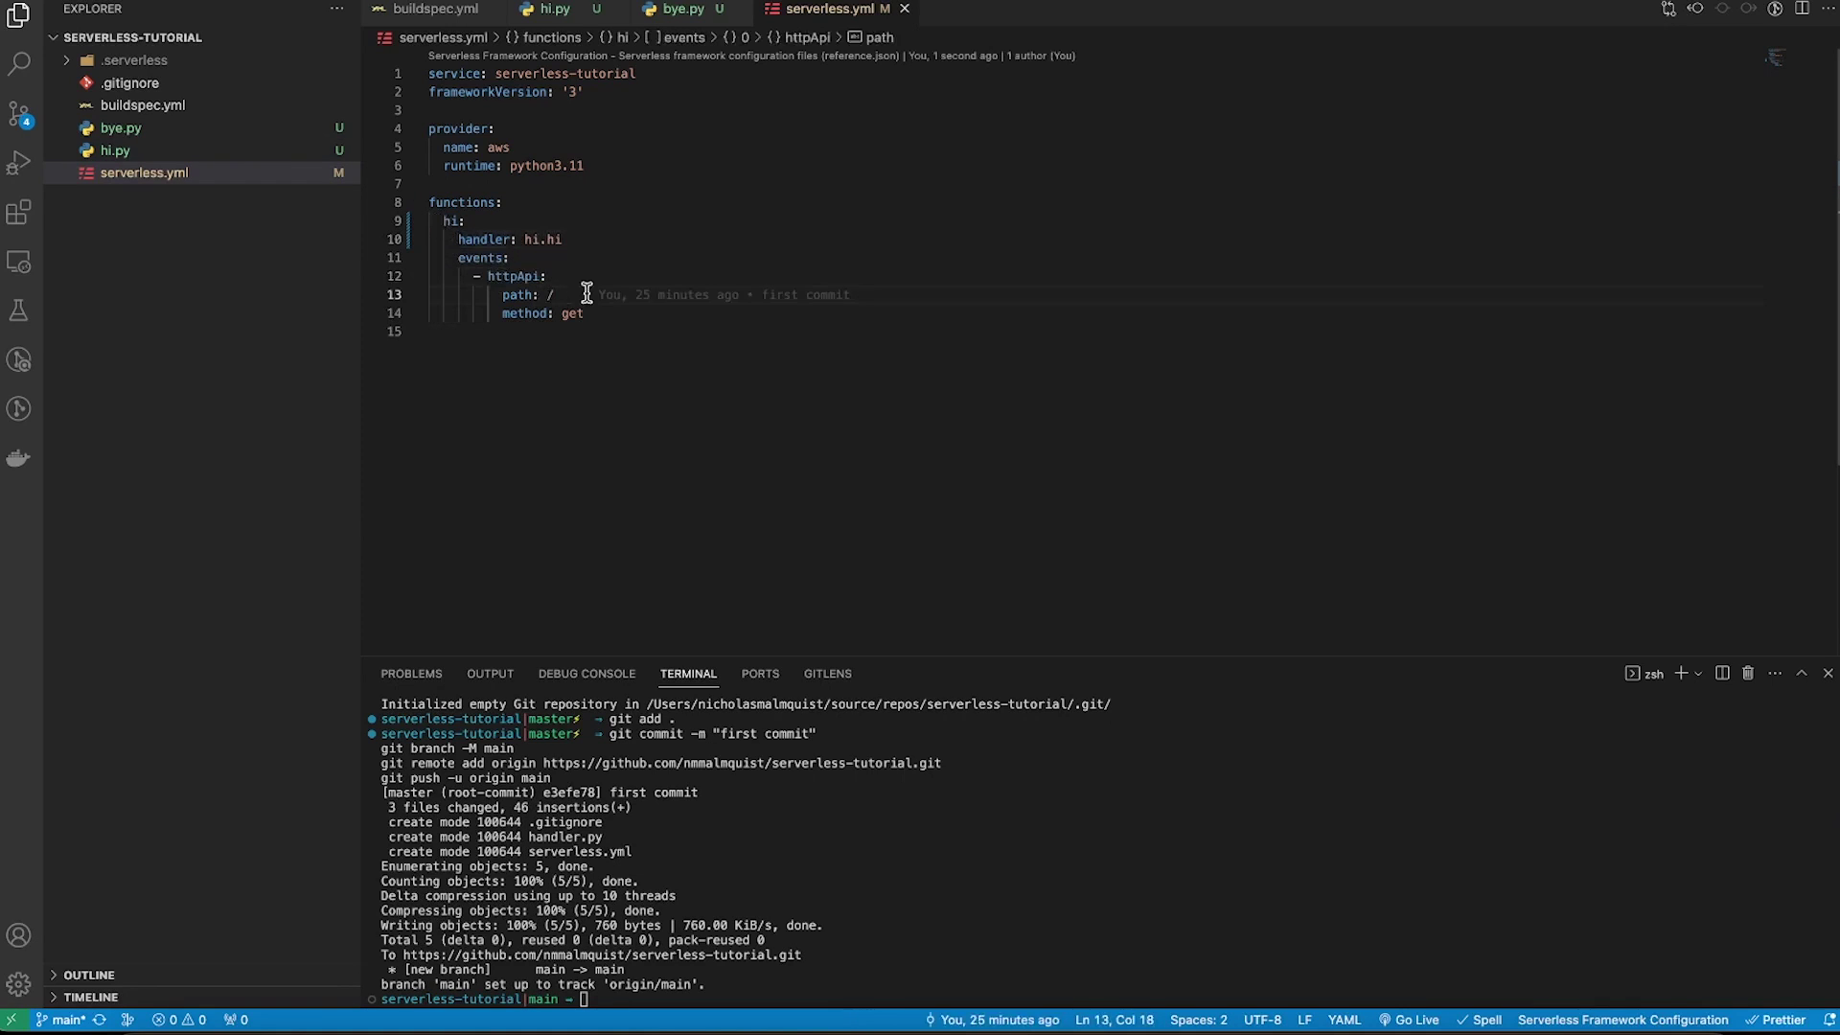
{"action": "type", "text": "hi"}
Duplicate the whole hi function block below itself and align the copy's indentation with the original entry.
{"action": "left_click_drag", "start_coordinate": [445, 220], "coordinate": [620, 314]}
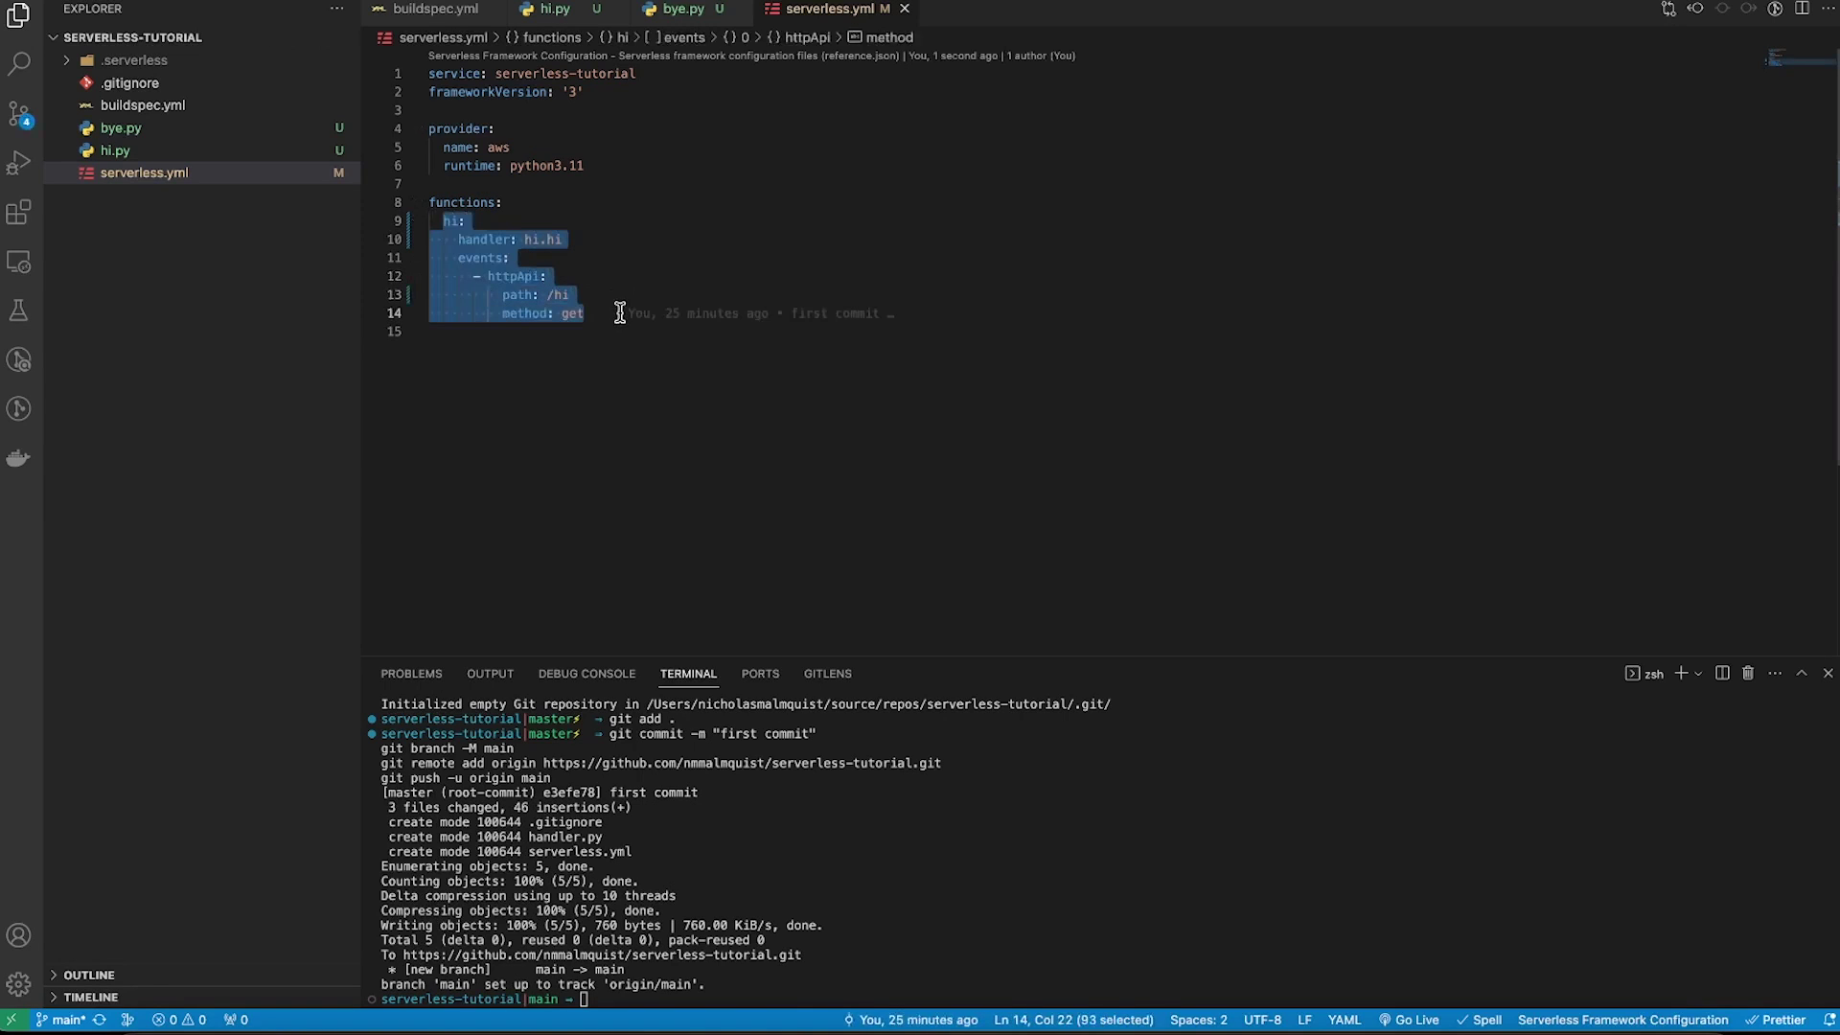
{"action": "key", "text": "ctrl+c"}
{"action": "left_click", "coordinate": [620, 313]}
{"action": "key", "text": "Return"}
{"action": "key", "text": "ctrl+v"}
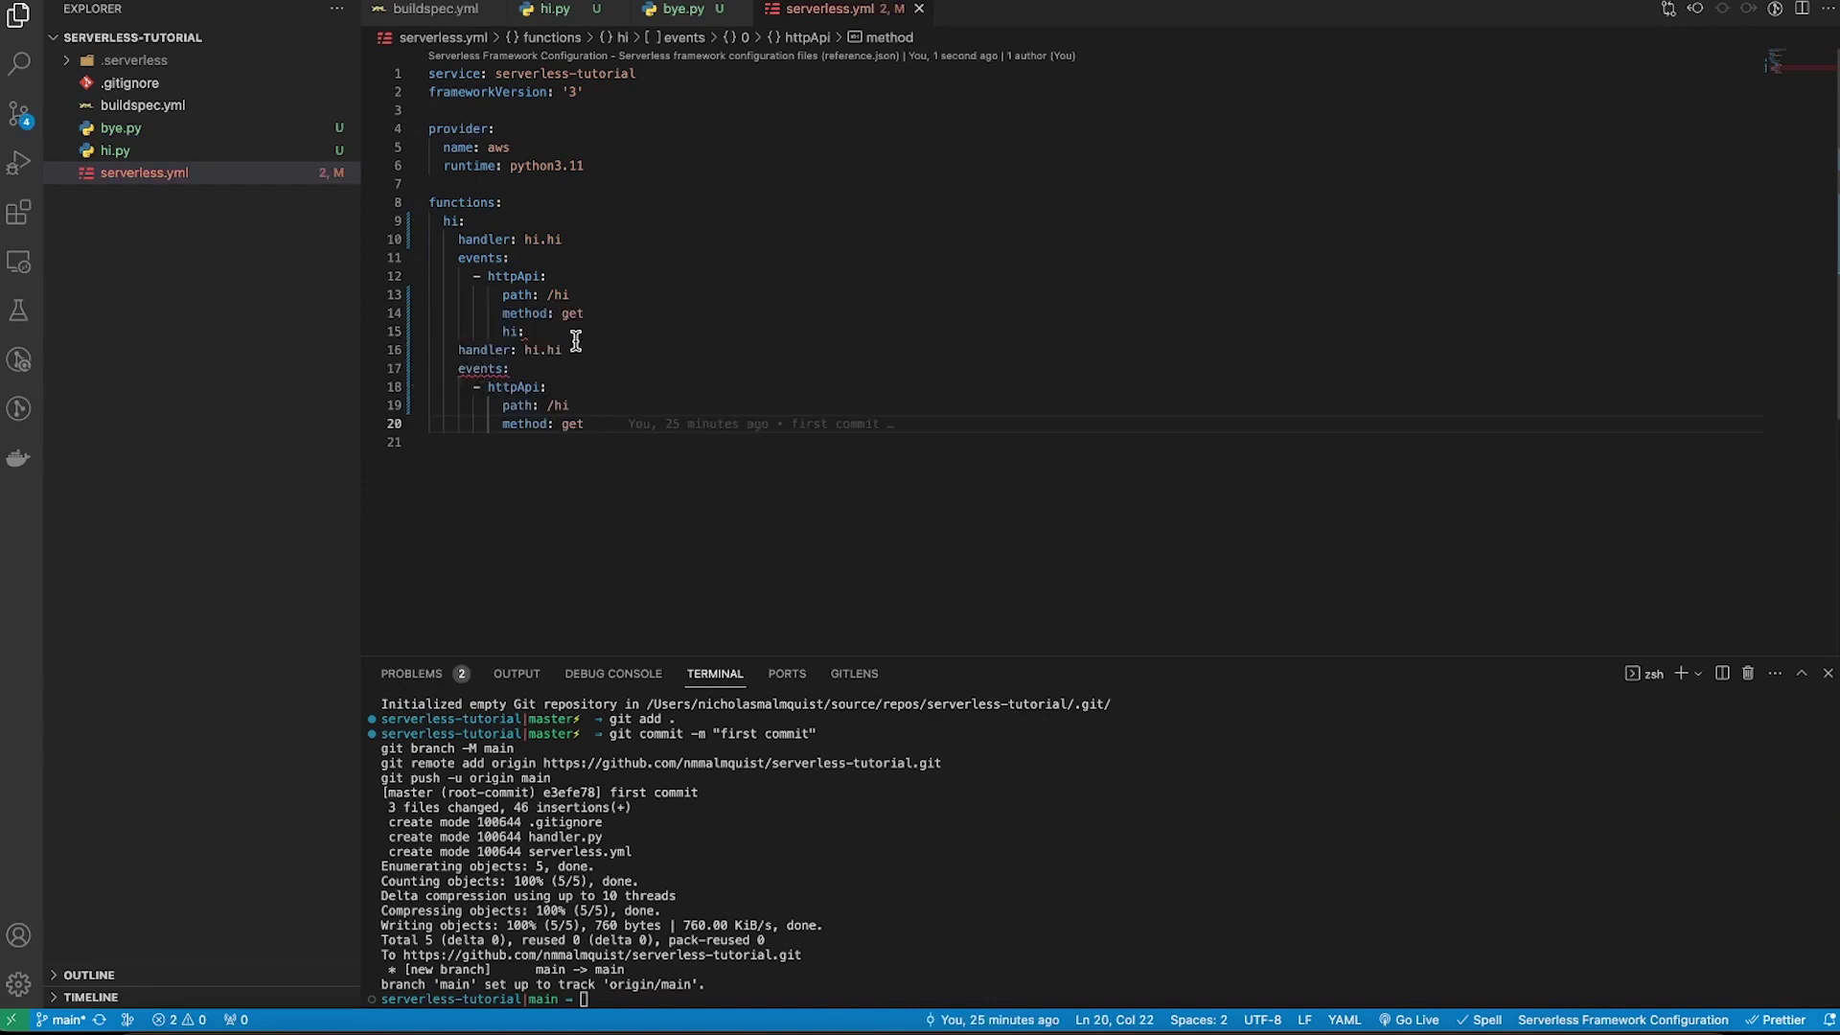
{"action": "left_click", "coordinate": [509, 332]}
{"action": "key", "text": "Left"}
{"action": "key", "text": "BackSpace"}
{"action": "key", "text": "BackSpace"}
{"action": "key", "text": "BackSpace"}
{"action": "key", "text": "BackSpace"}
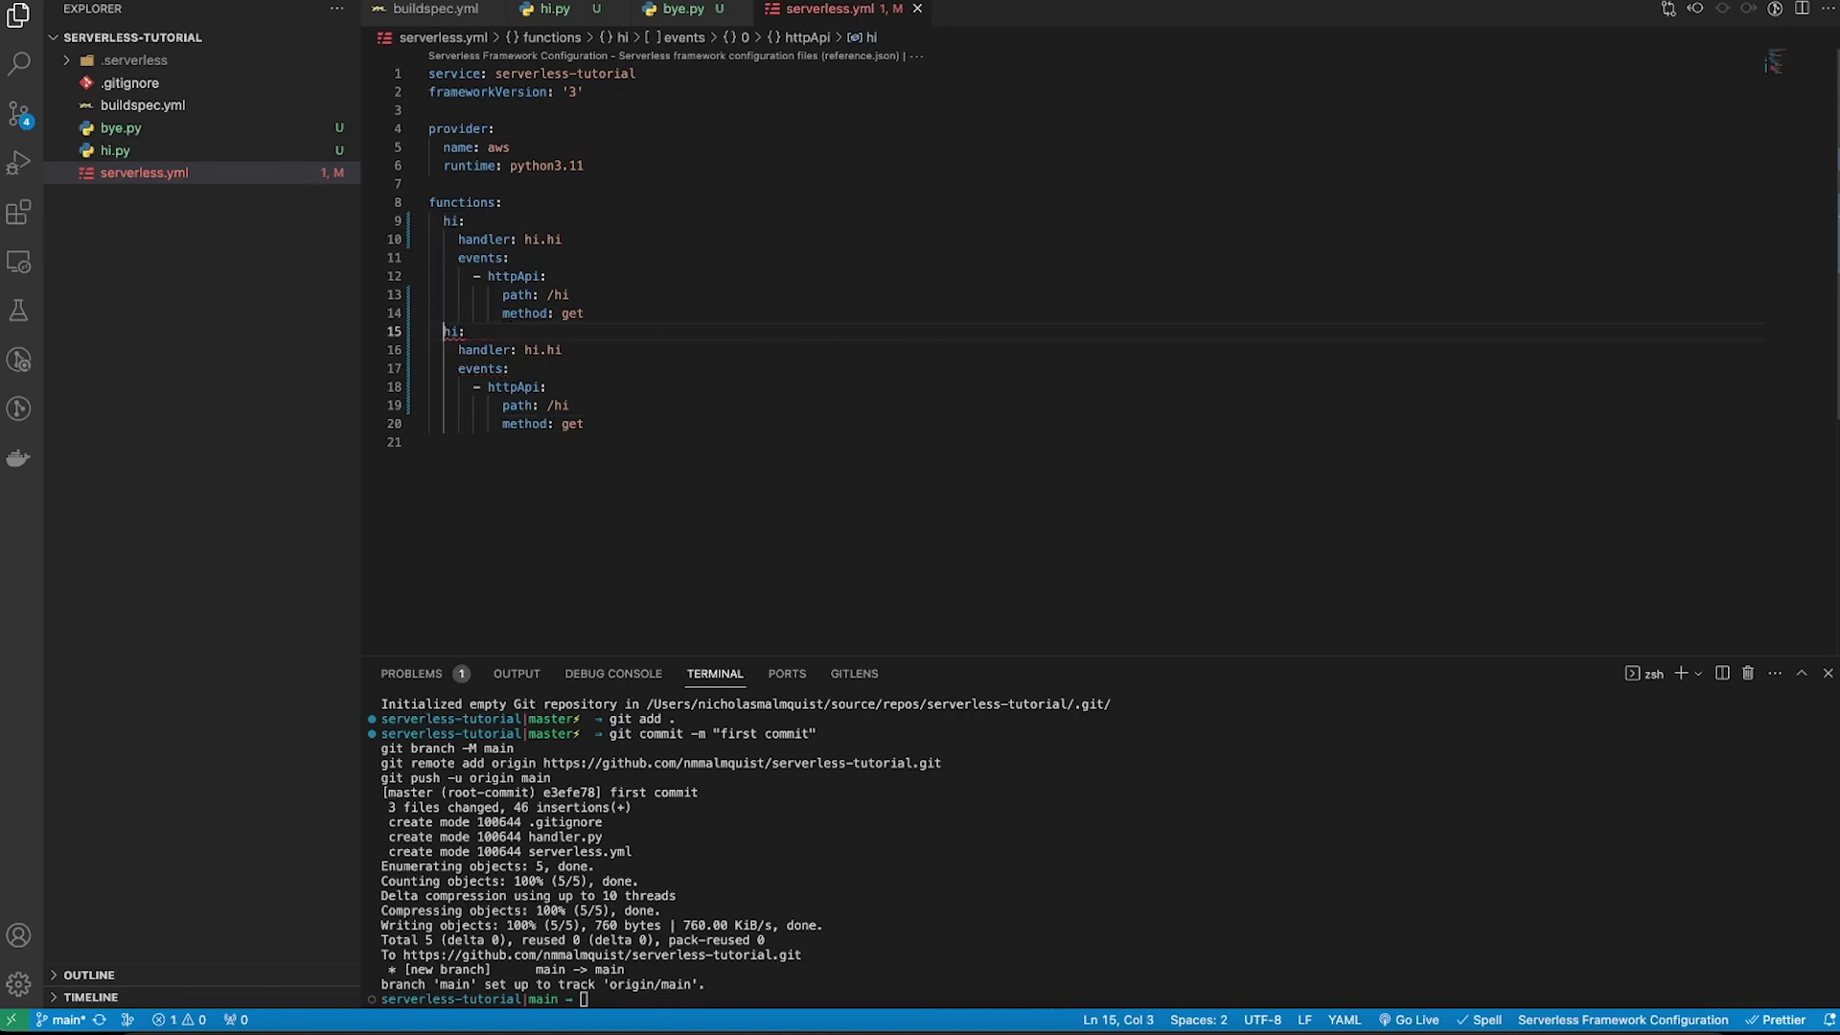
{"action": "left_click", "coordinate": [520, 370]}
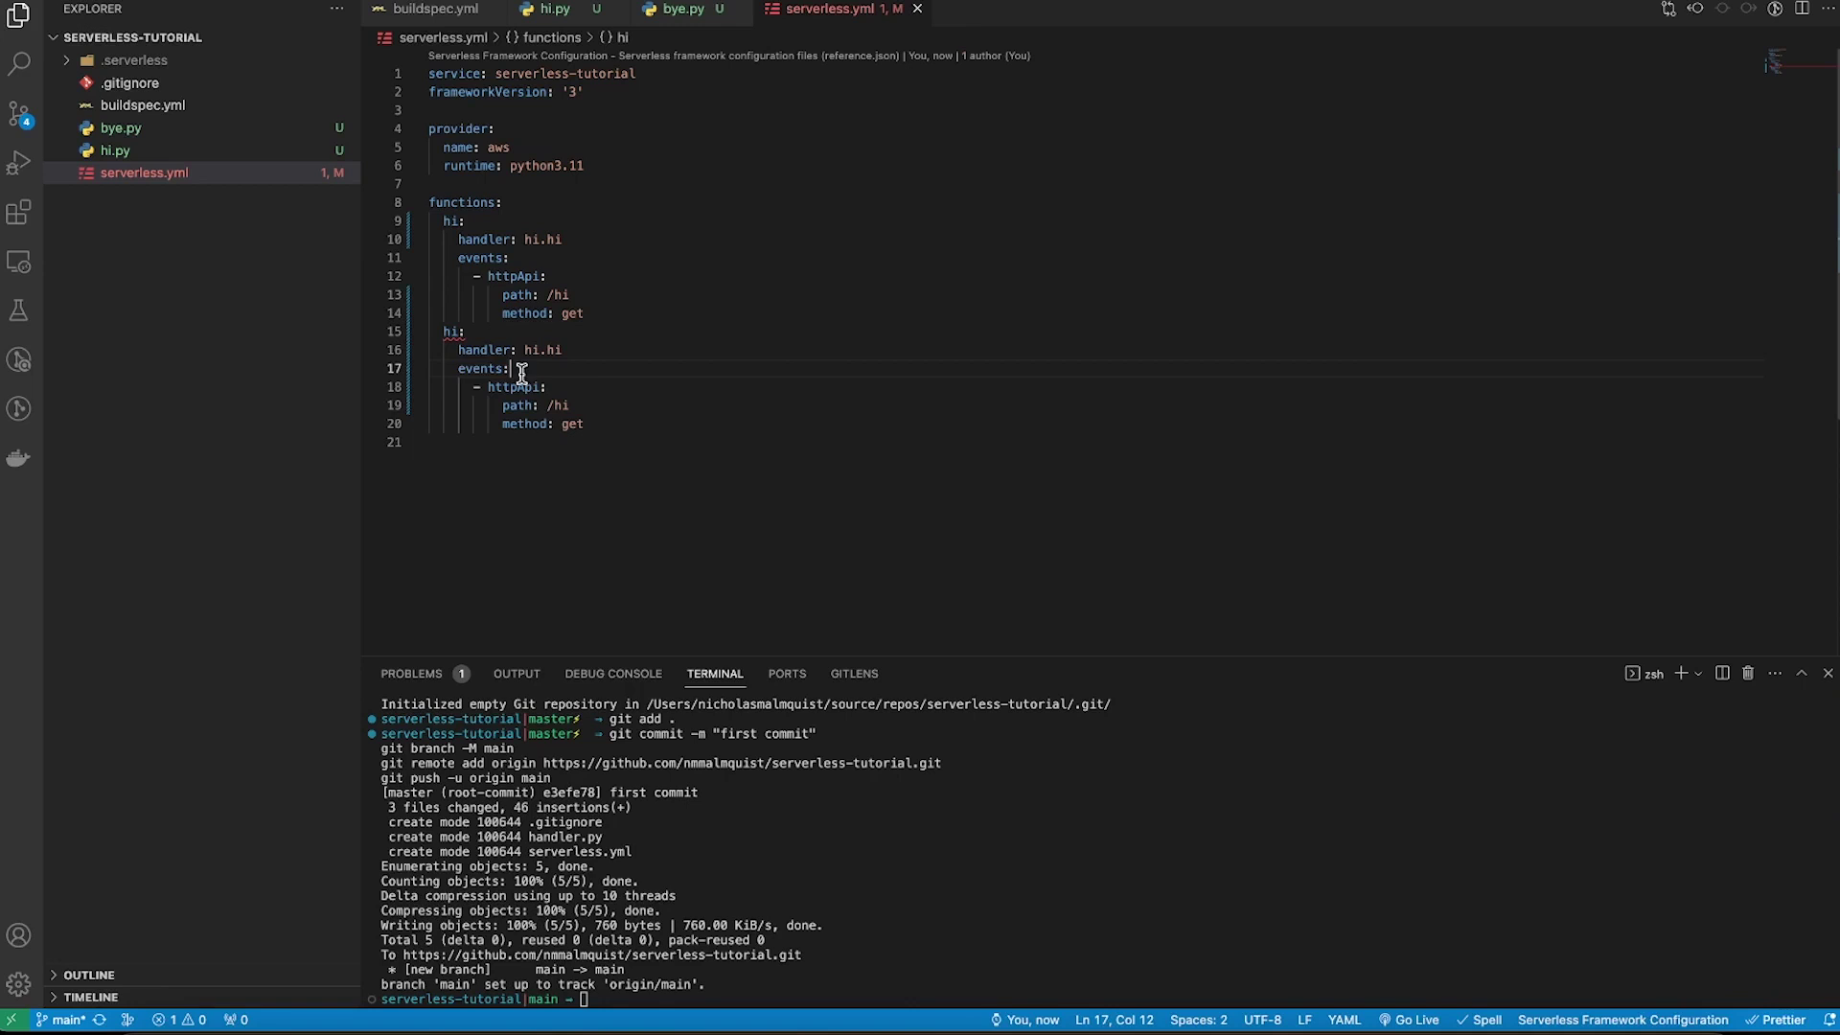
Rename the duplicated function entry to bye, with handler bye.bye and path /bye.
{"action": "double_click", "coordinate": [453, 331]}
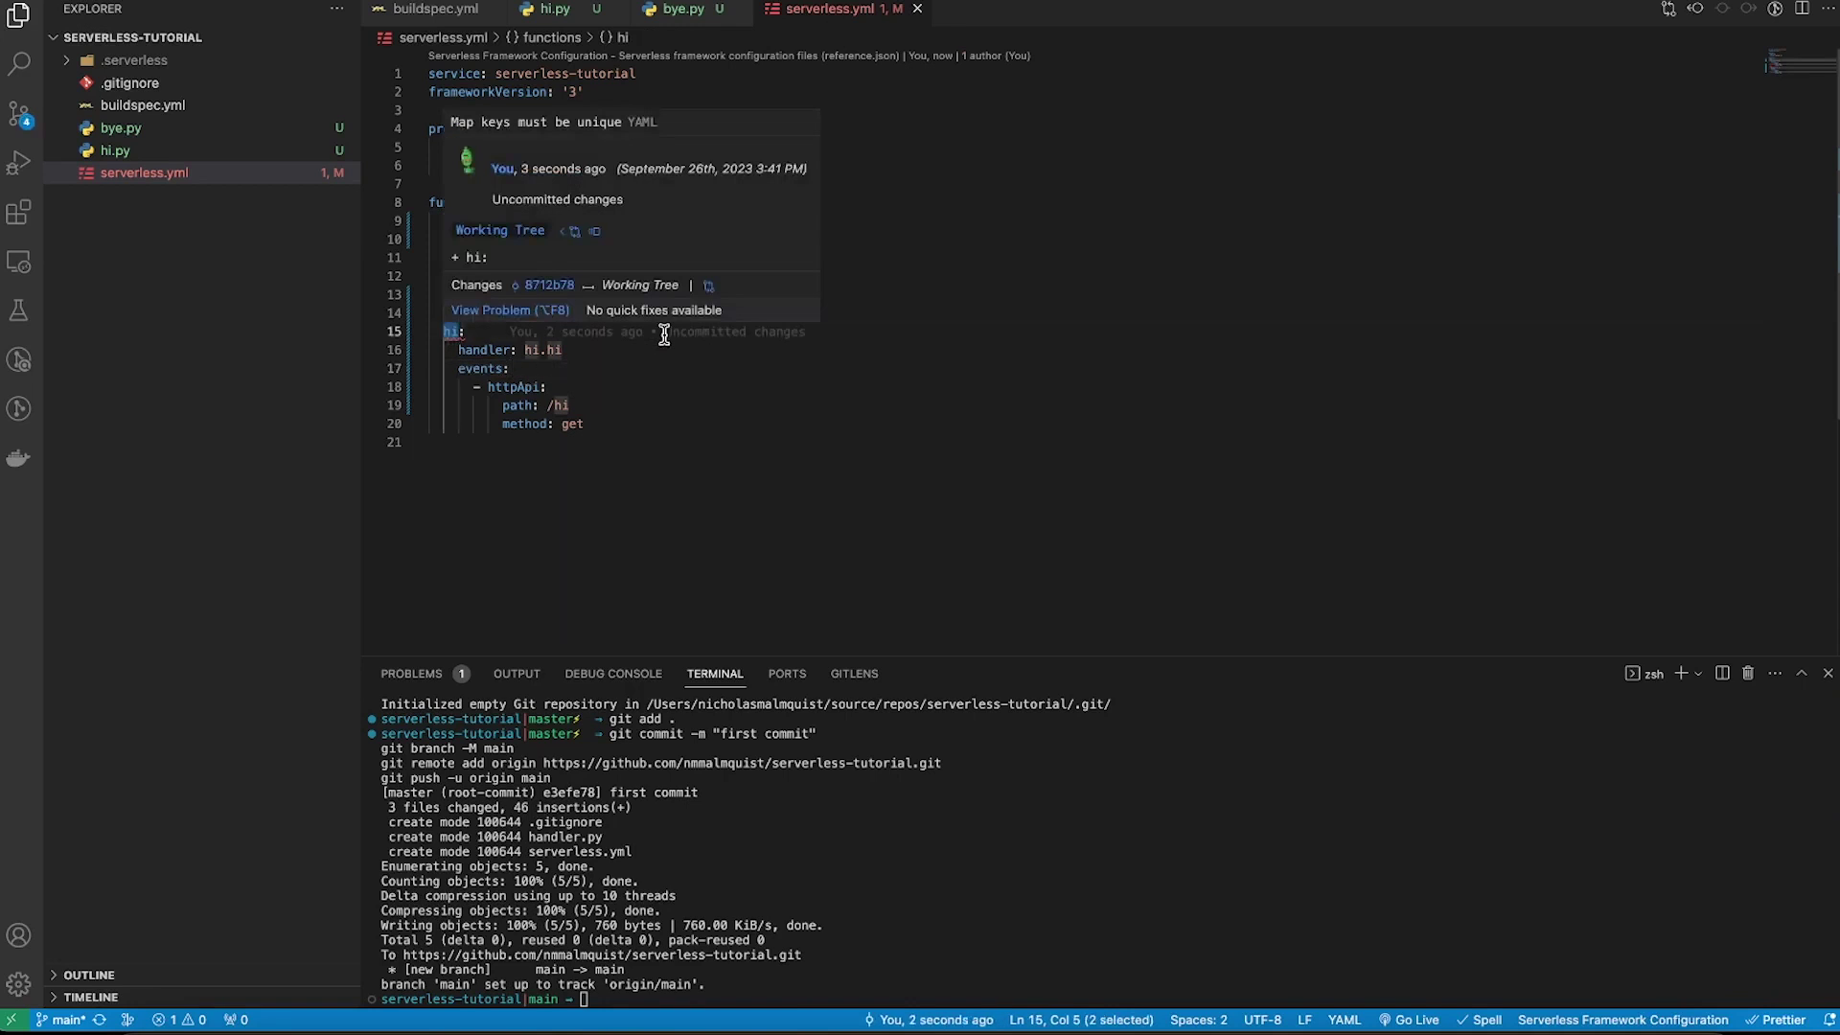
{"action": "type", "text": "bye:"}
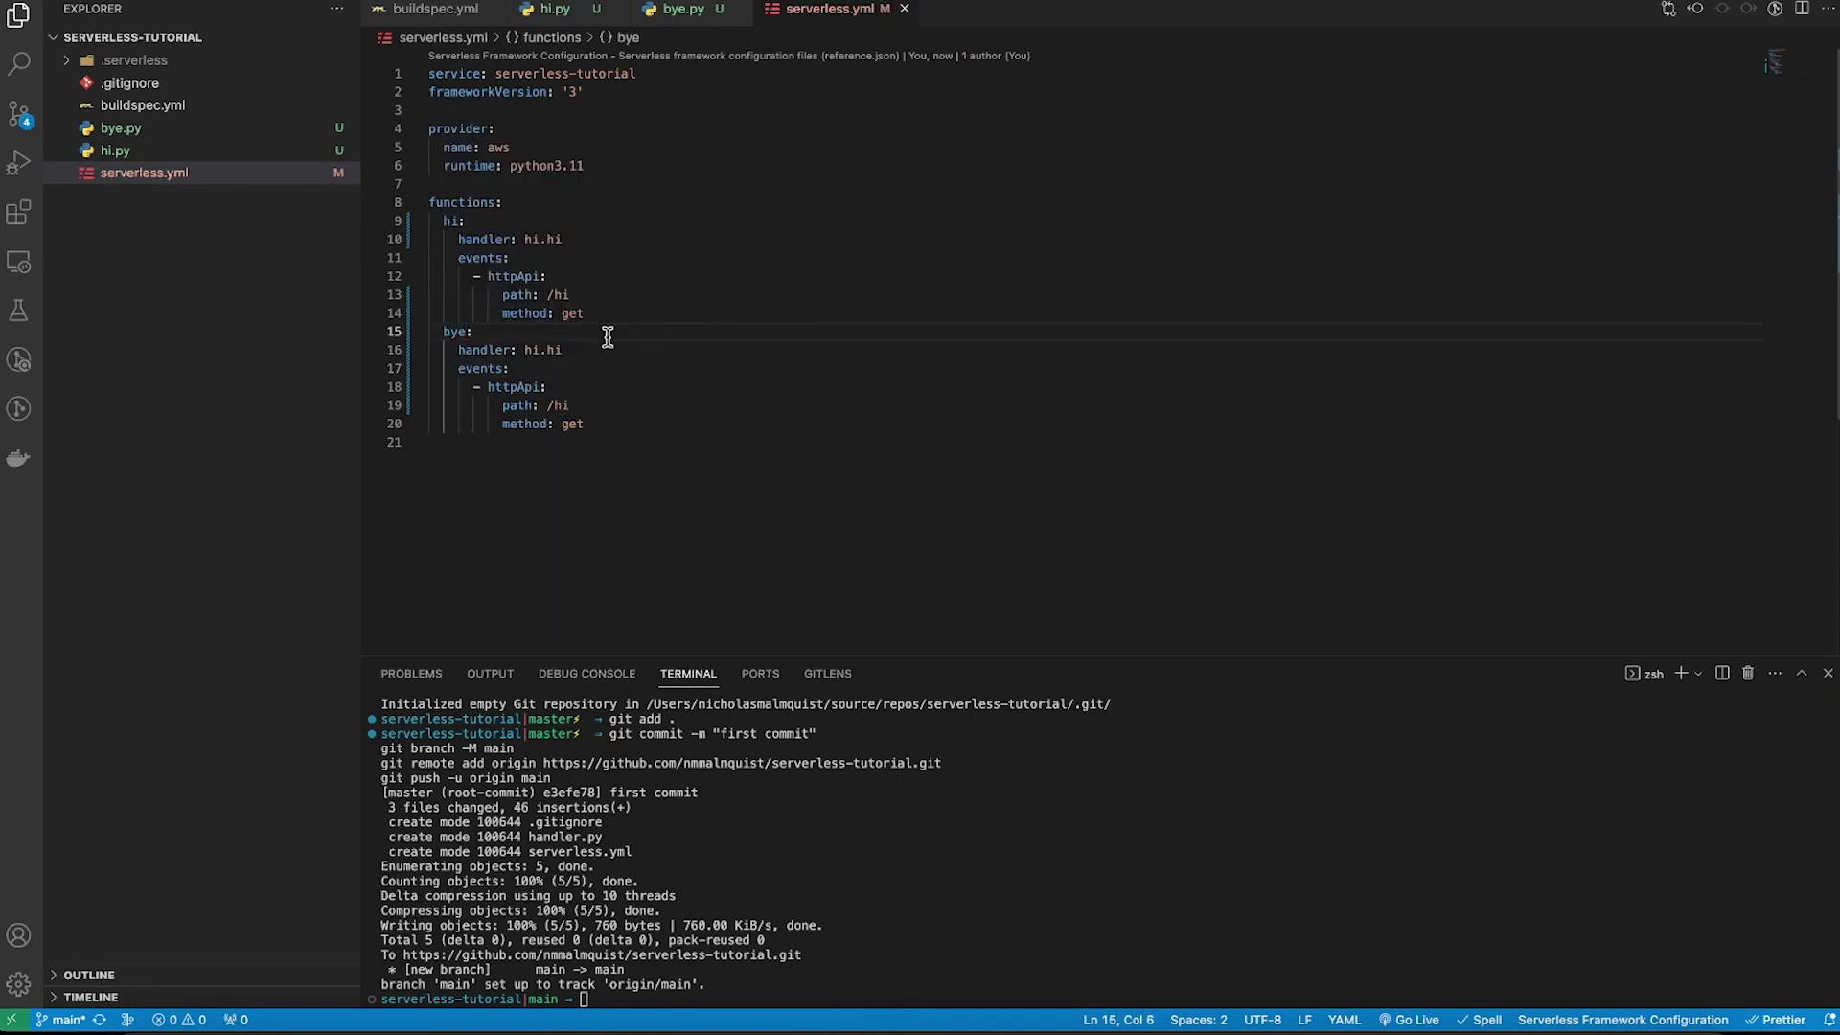
{"action": "left_click", "coordinate": [540, 351]}
{"action": "double_click", "coordinate": [539, 352]}
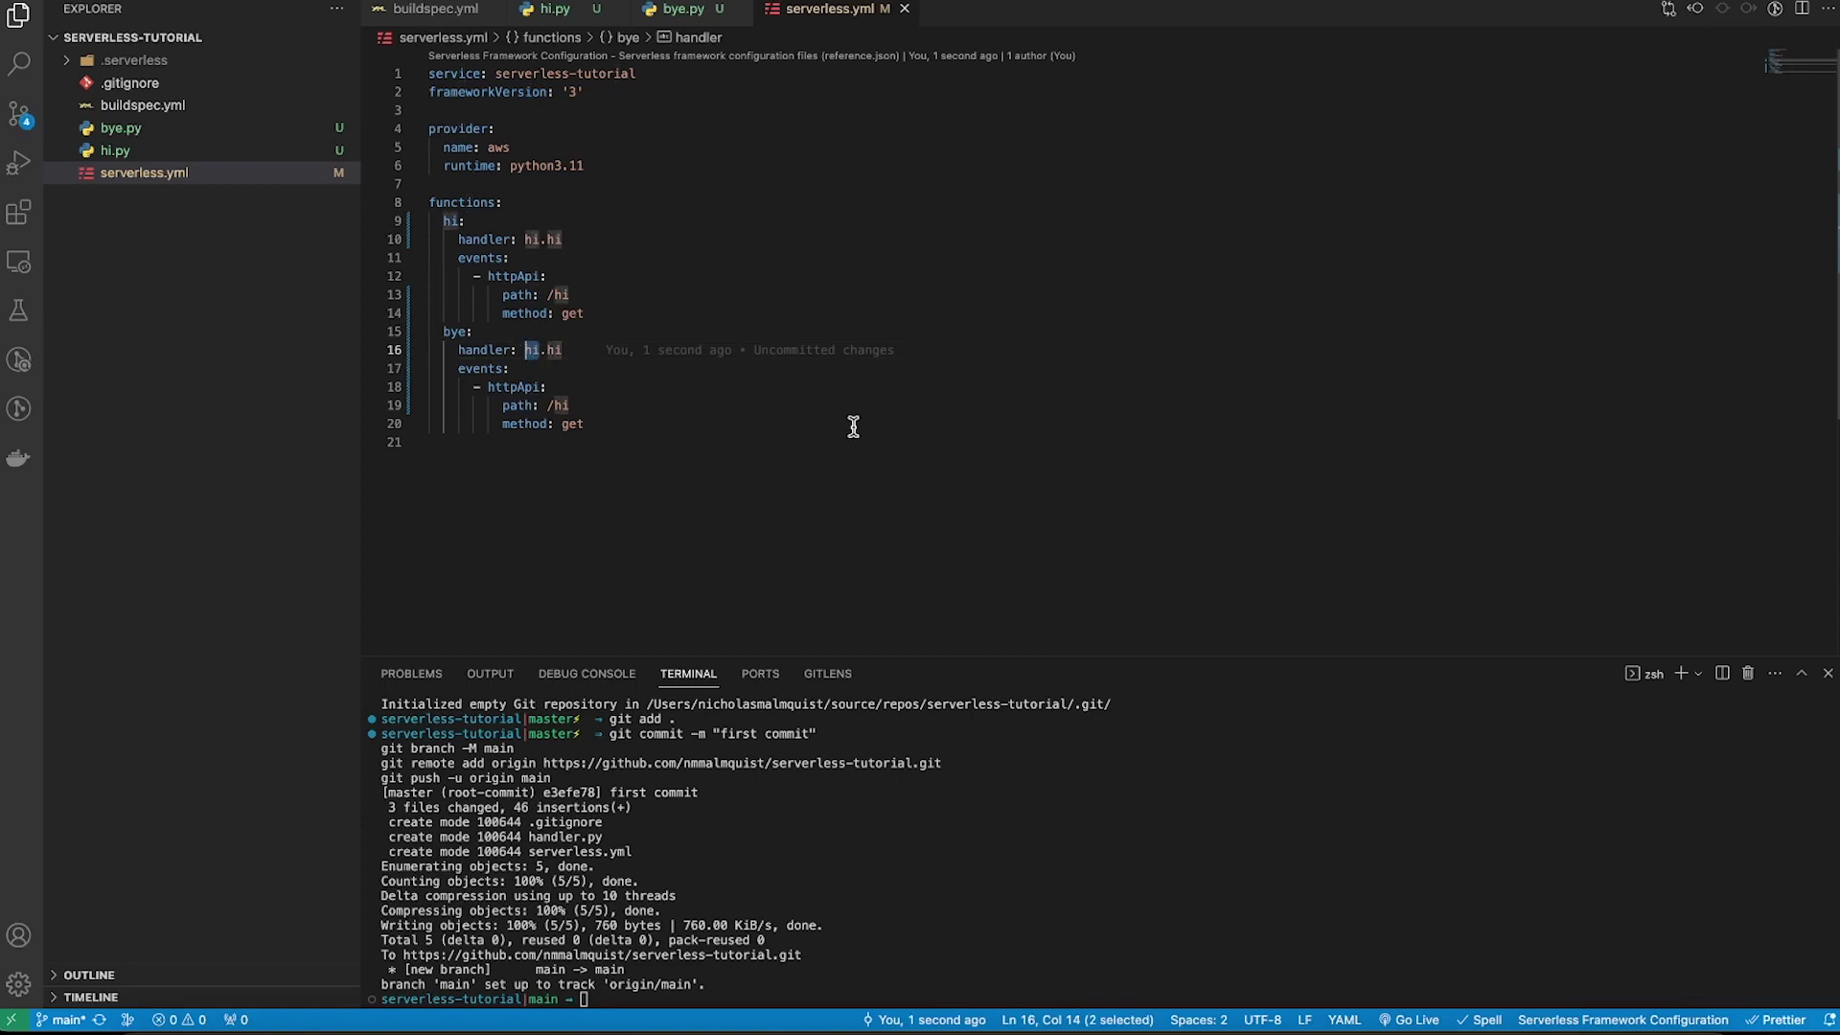
{"action": "key", "text": "super+d"}
{"action": "key", "text": "super+d"}
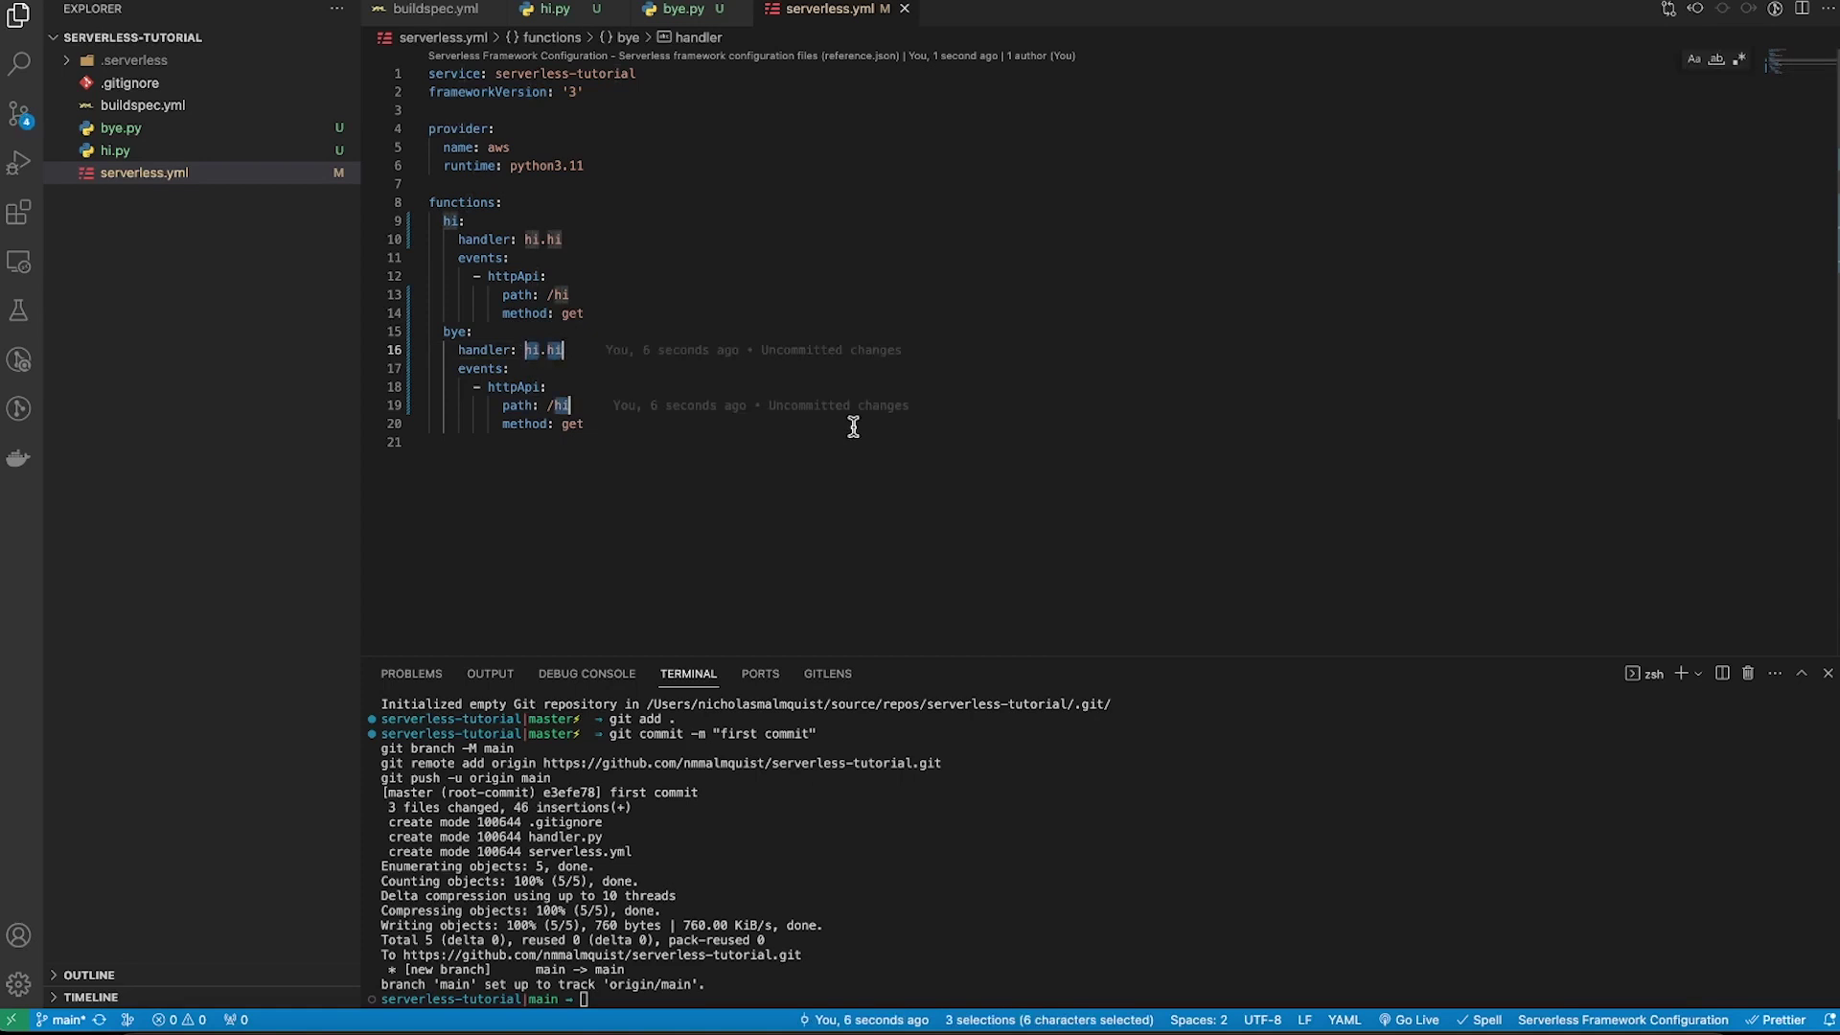
{"action": "type", "text": "bye"}
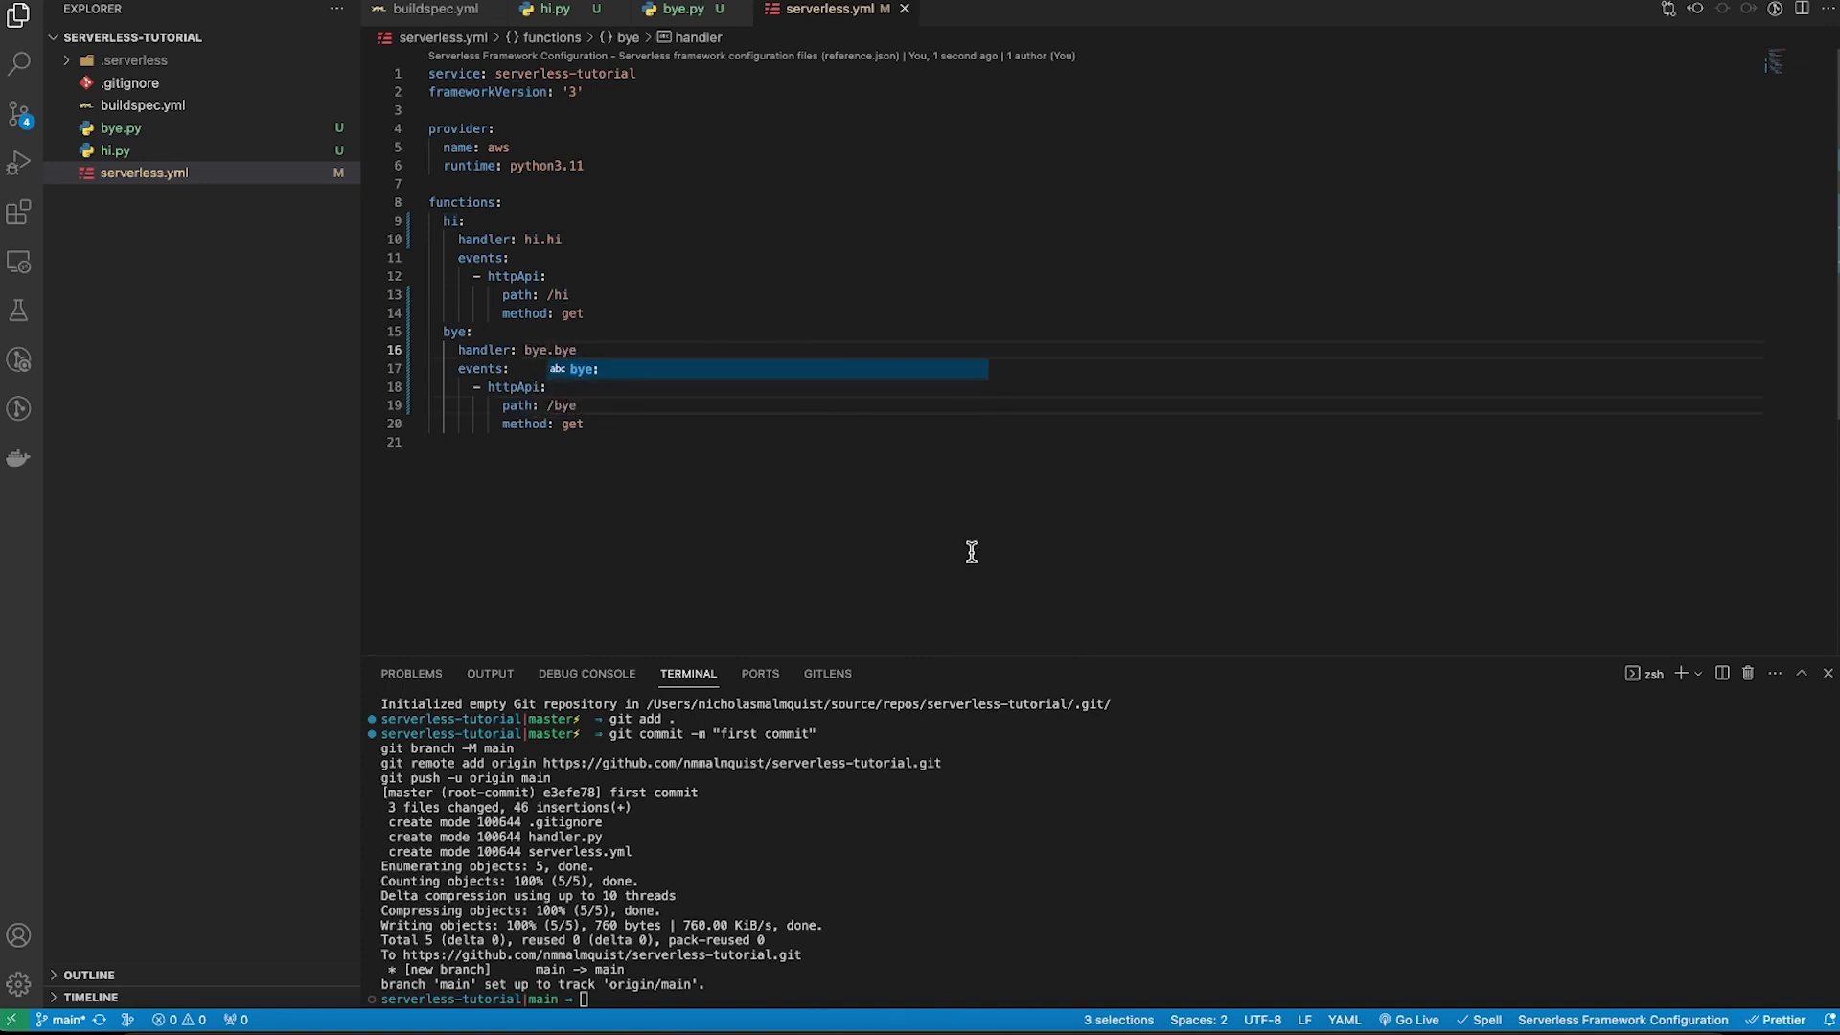
Save serverless.yml with the new hi and bye function entries.
{"action": "left_click", "coordinate": [968, 550]}
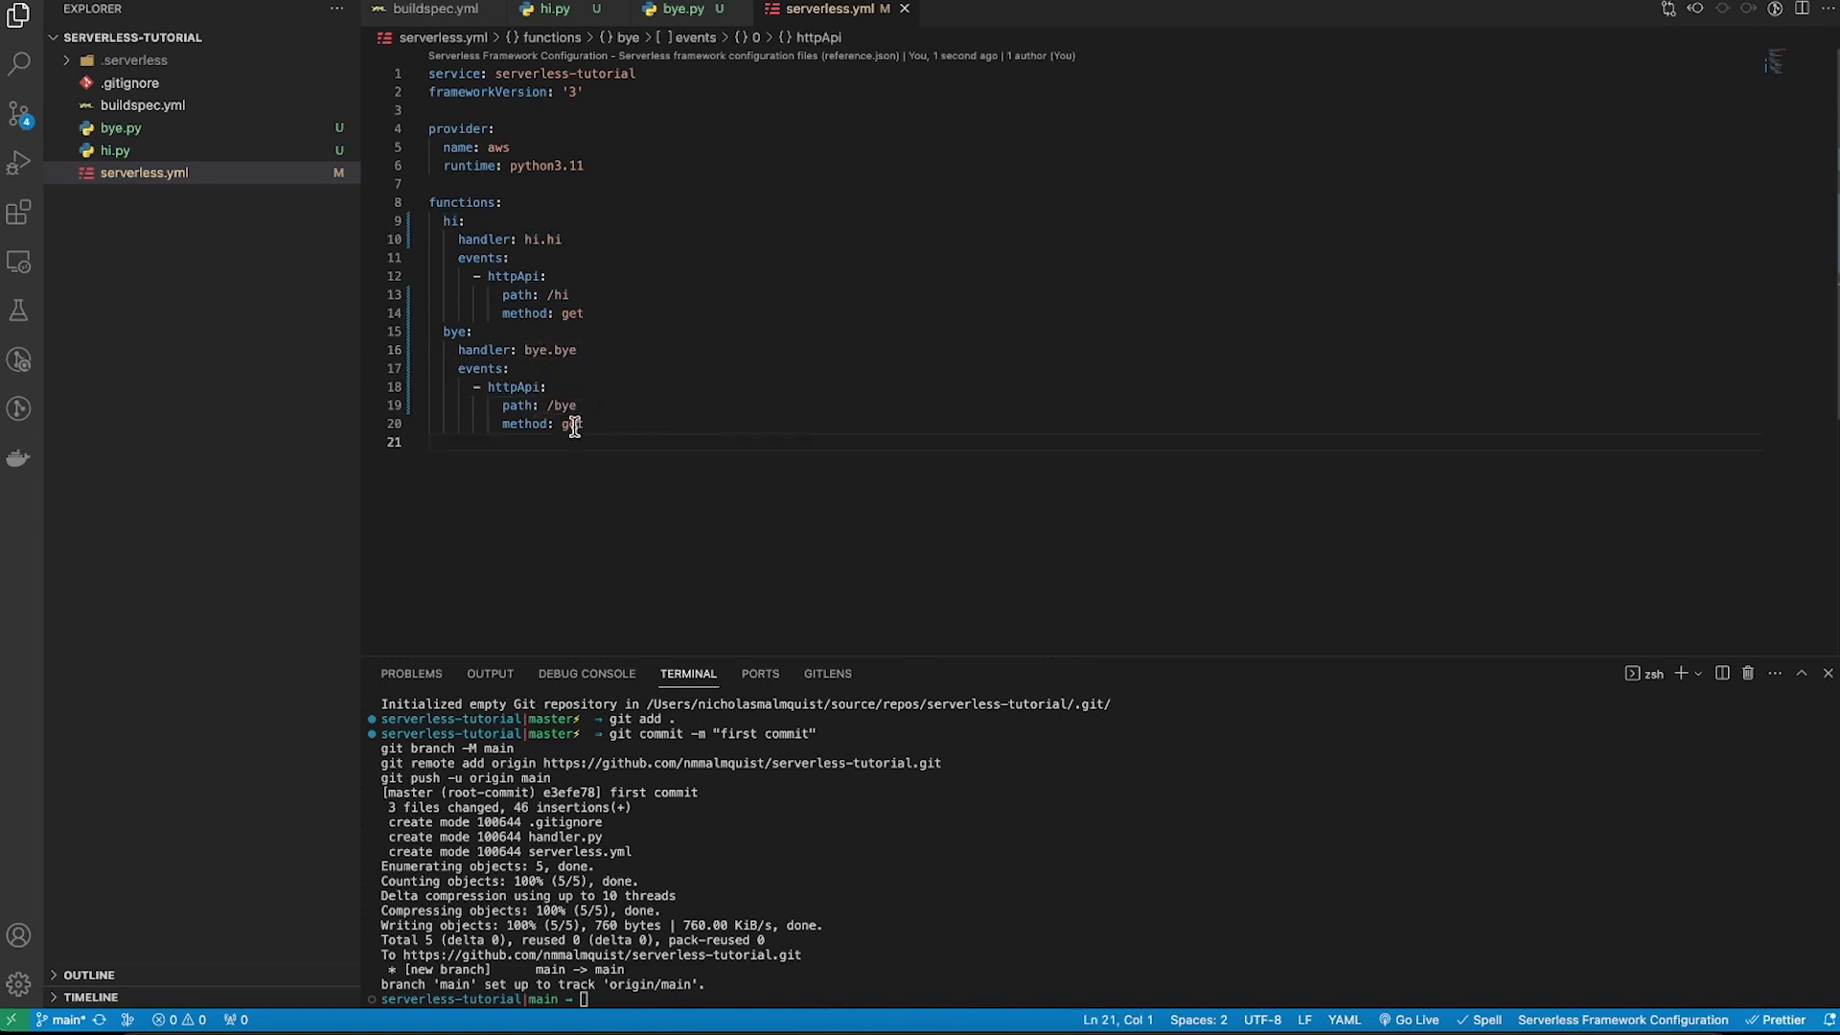
{"action": "key", "text": "super+s"}
{"action": "left_click", "coordinate": [684, 356]}
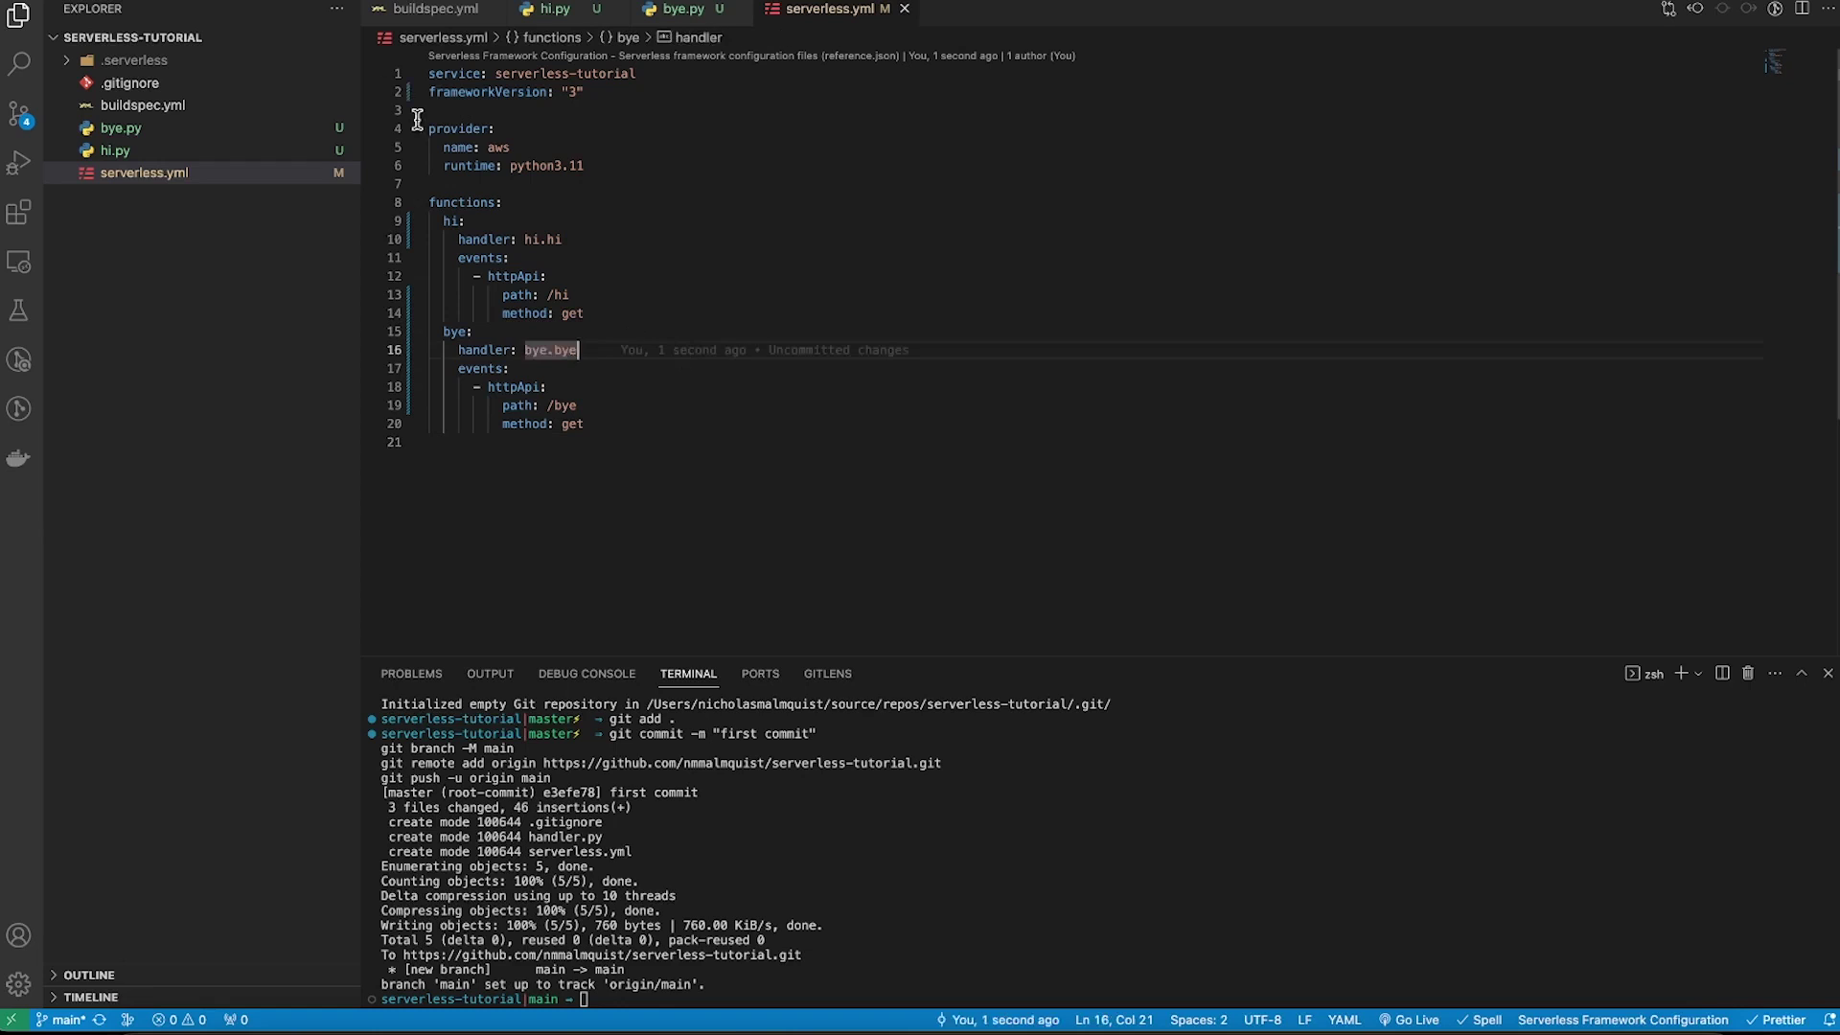
Commit all pending changes with the message "changes" and sync the commit to the remote main branch.
{"action": "left_click", "coordinate": [17, 117]}
{"action": "left_click", "coordinate": [245, 65]}
{"action": "type", "text": "changes"}
{"action": "left_click", "coordinate": [219, 105]}
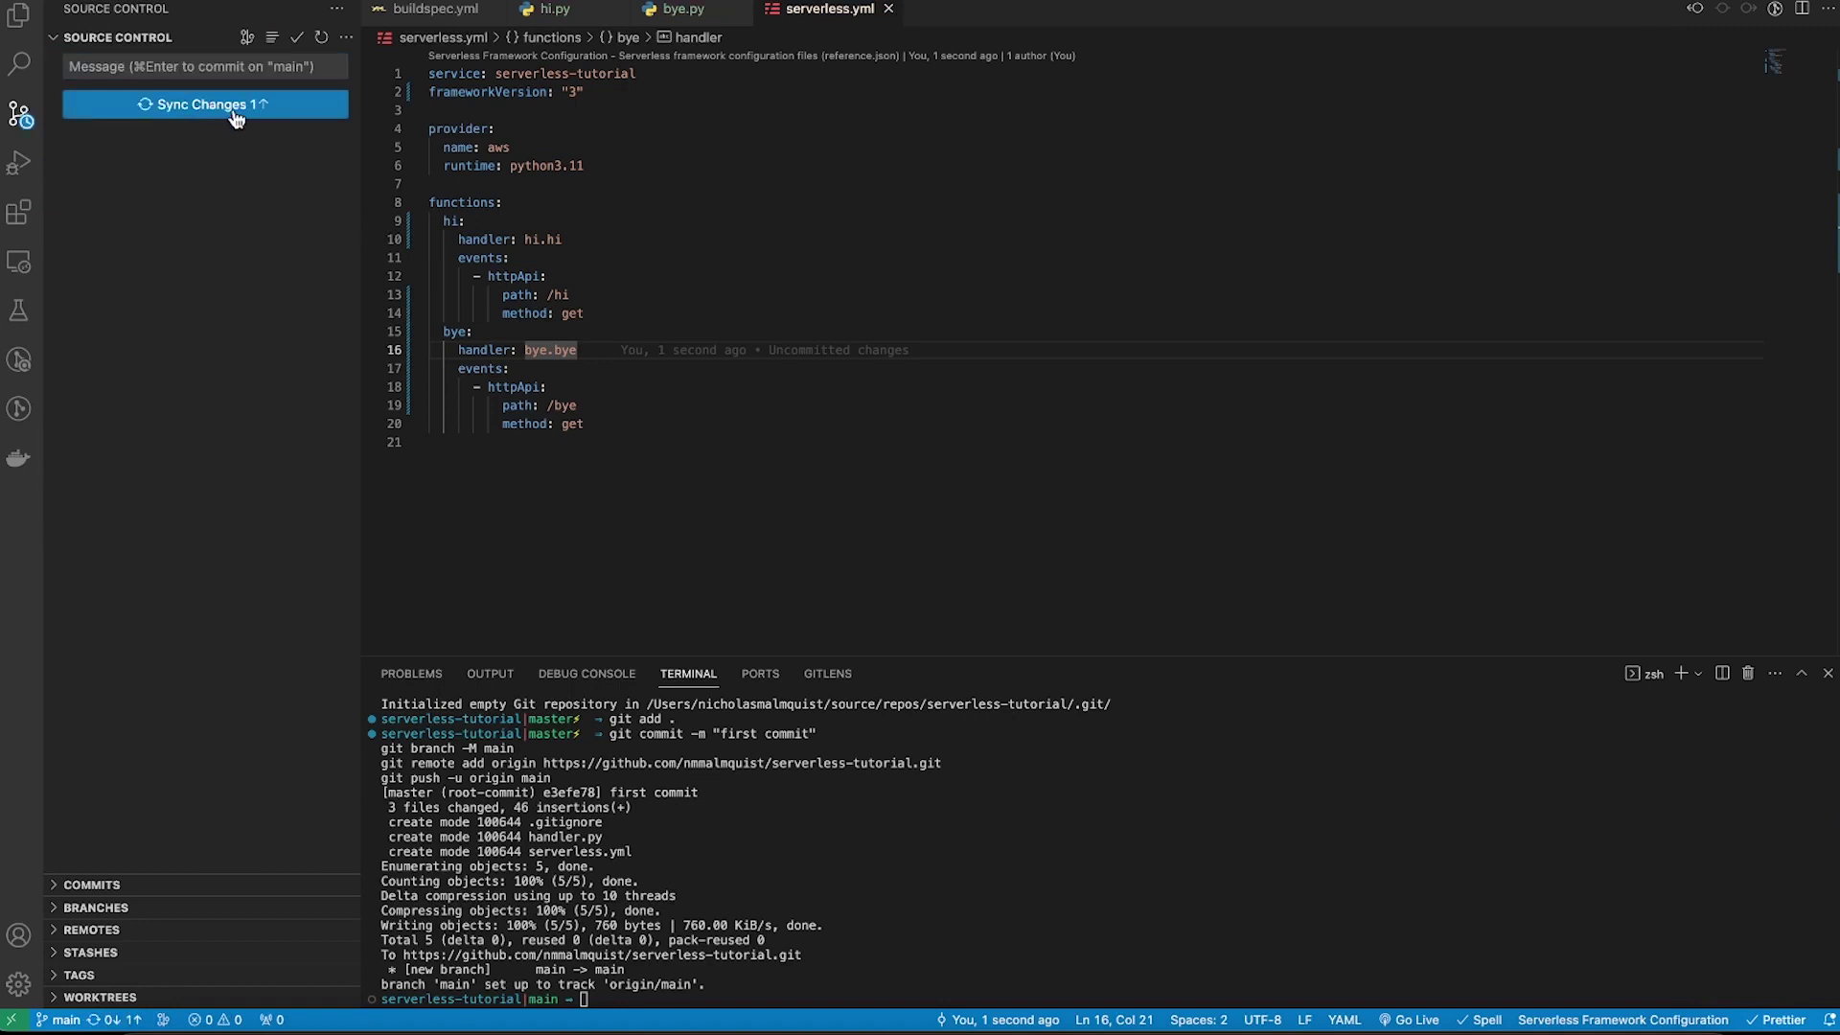
{"action": "left_click", "coordinate": [235, 113]}
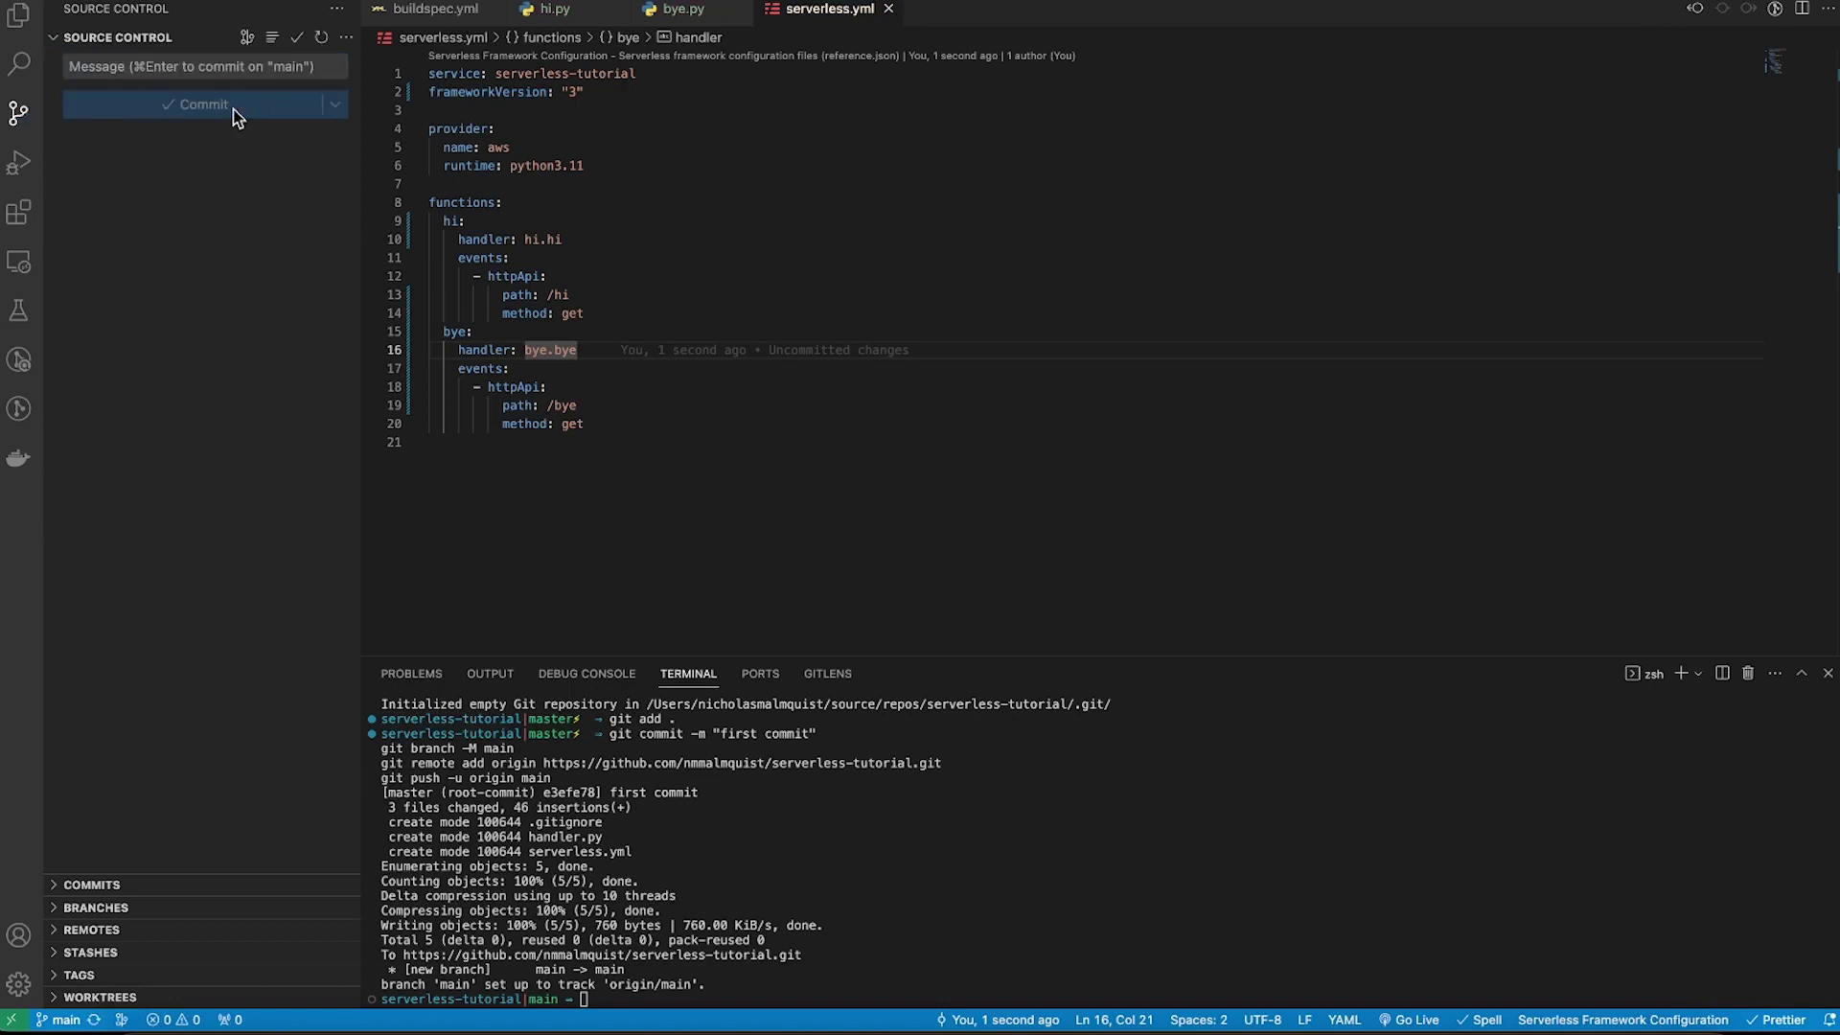
Switch to the AWS console in the browser and open serverless-tutorial-pipeline in CodePipeline.
{"action": "key", "text": "super+Tab"}
{"action": "type", "text": "pipeline"}
{"action": "left_click", "coordinate": [627, 305]}
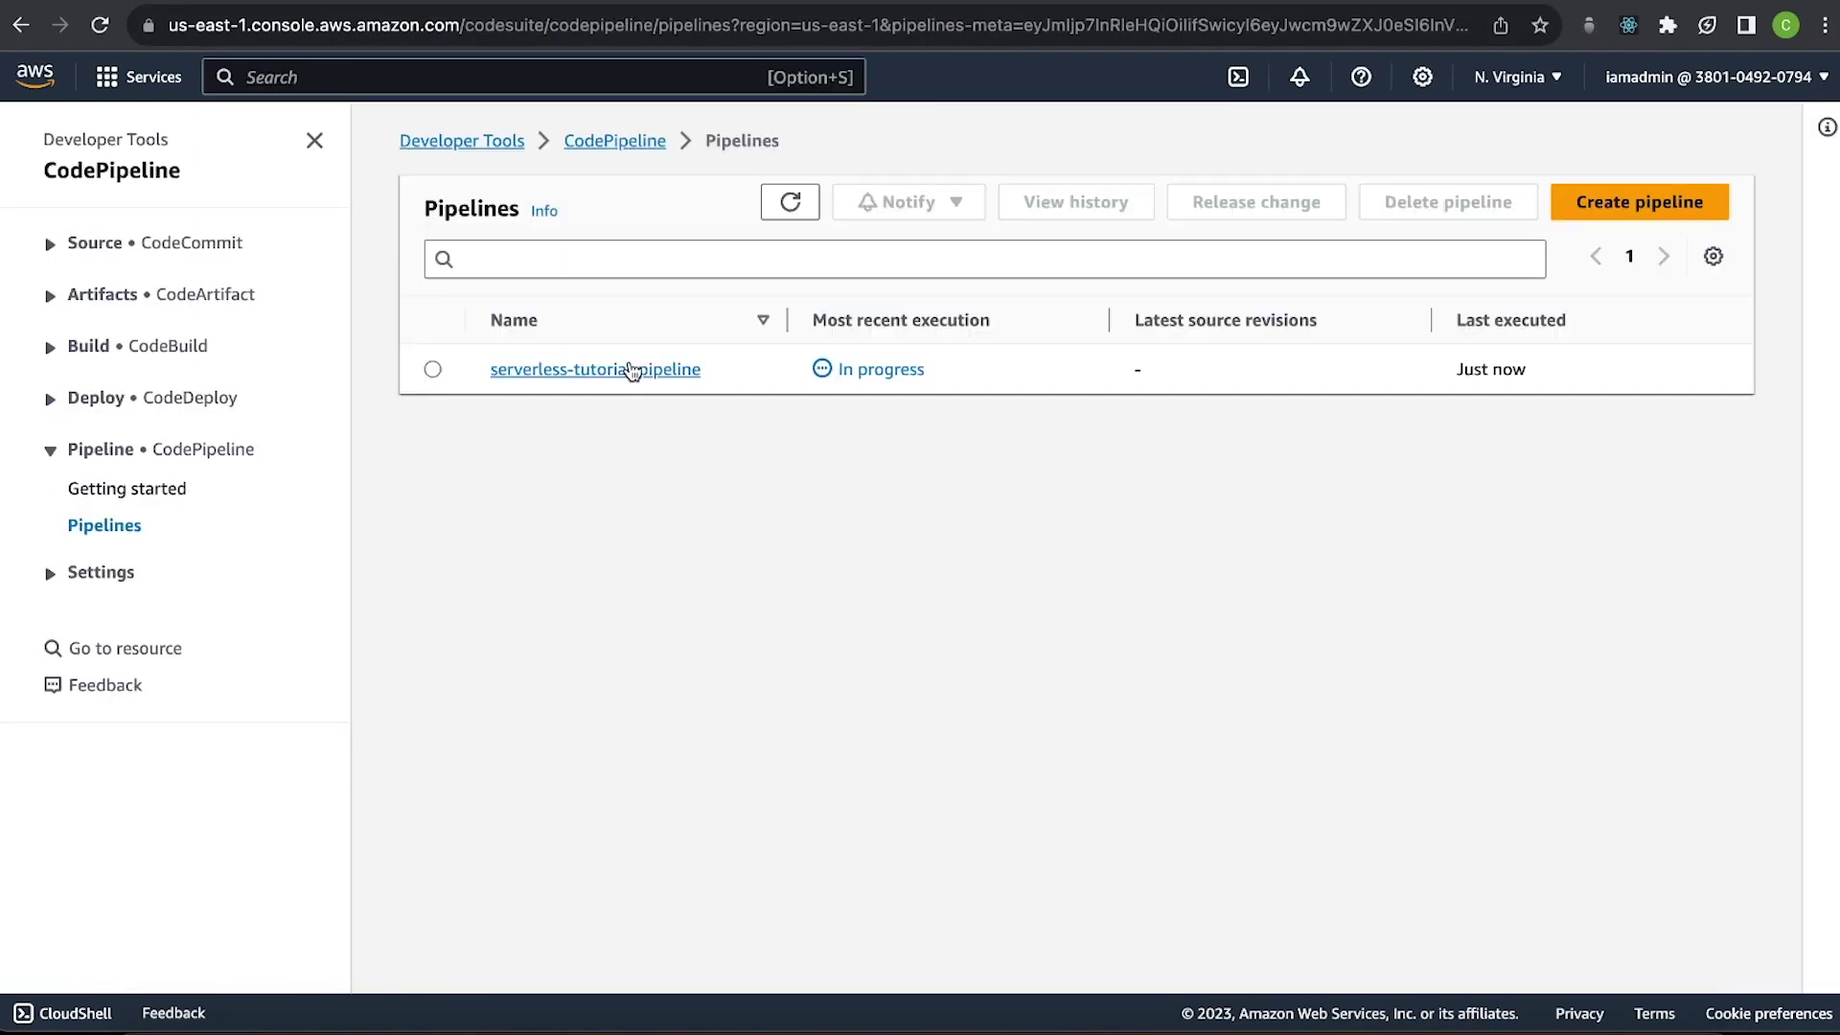
{"action": "left_click", "coordinate": [632, 371]}
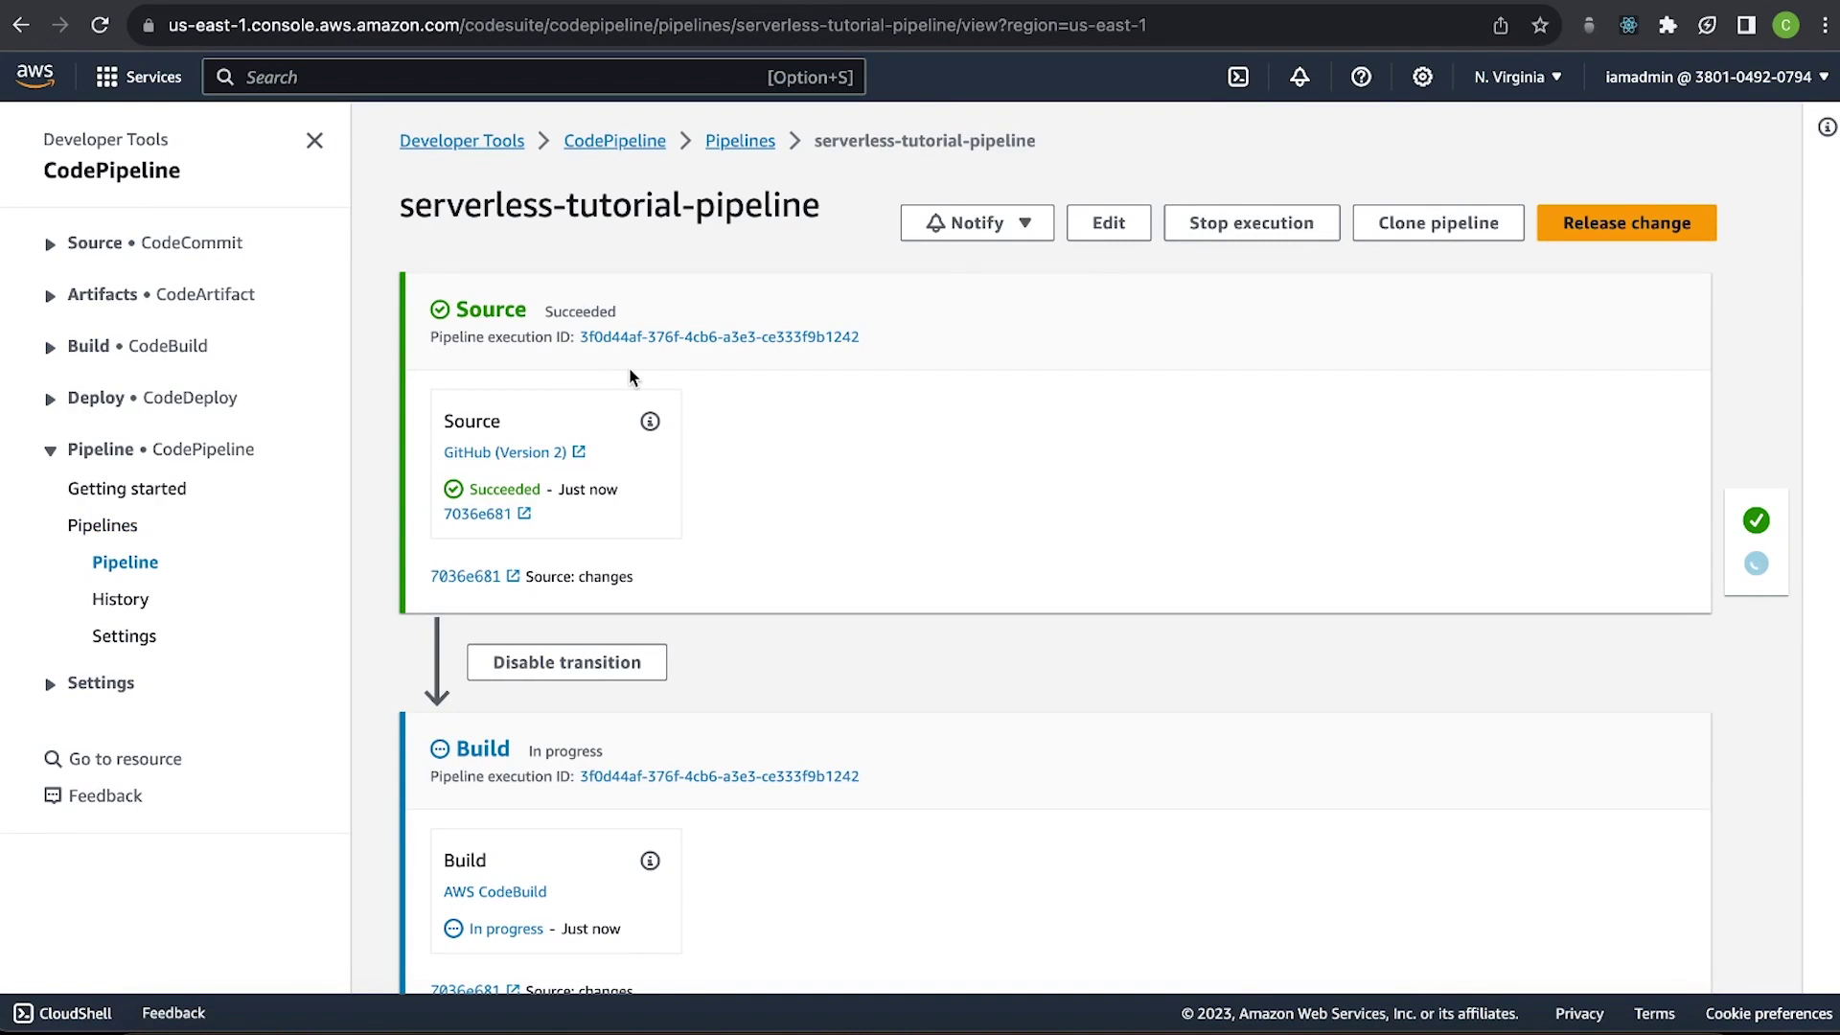
Examine the Build stage's logs for the Lambda functions and API routes that the deployment creates and deletes.
{"action": "scroll", "coordinate": [630, 370], "scroll_direction": "down", "scroll_amount": 2}
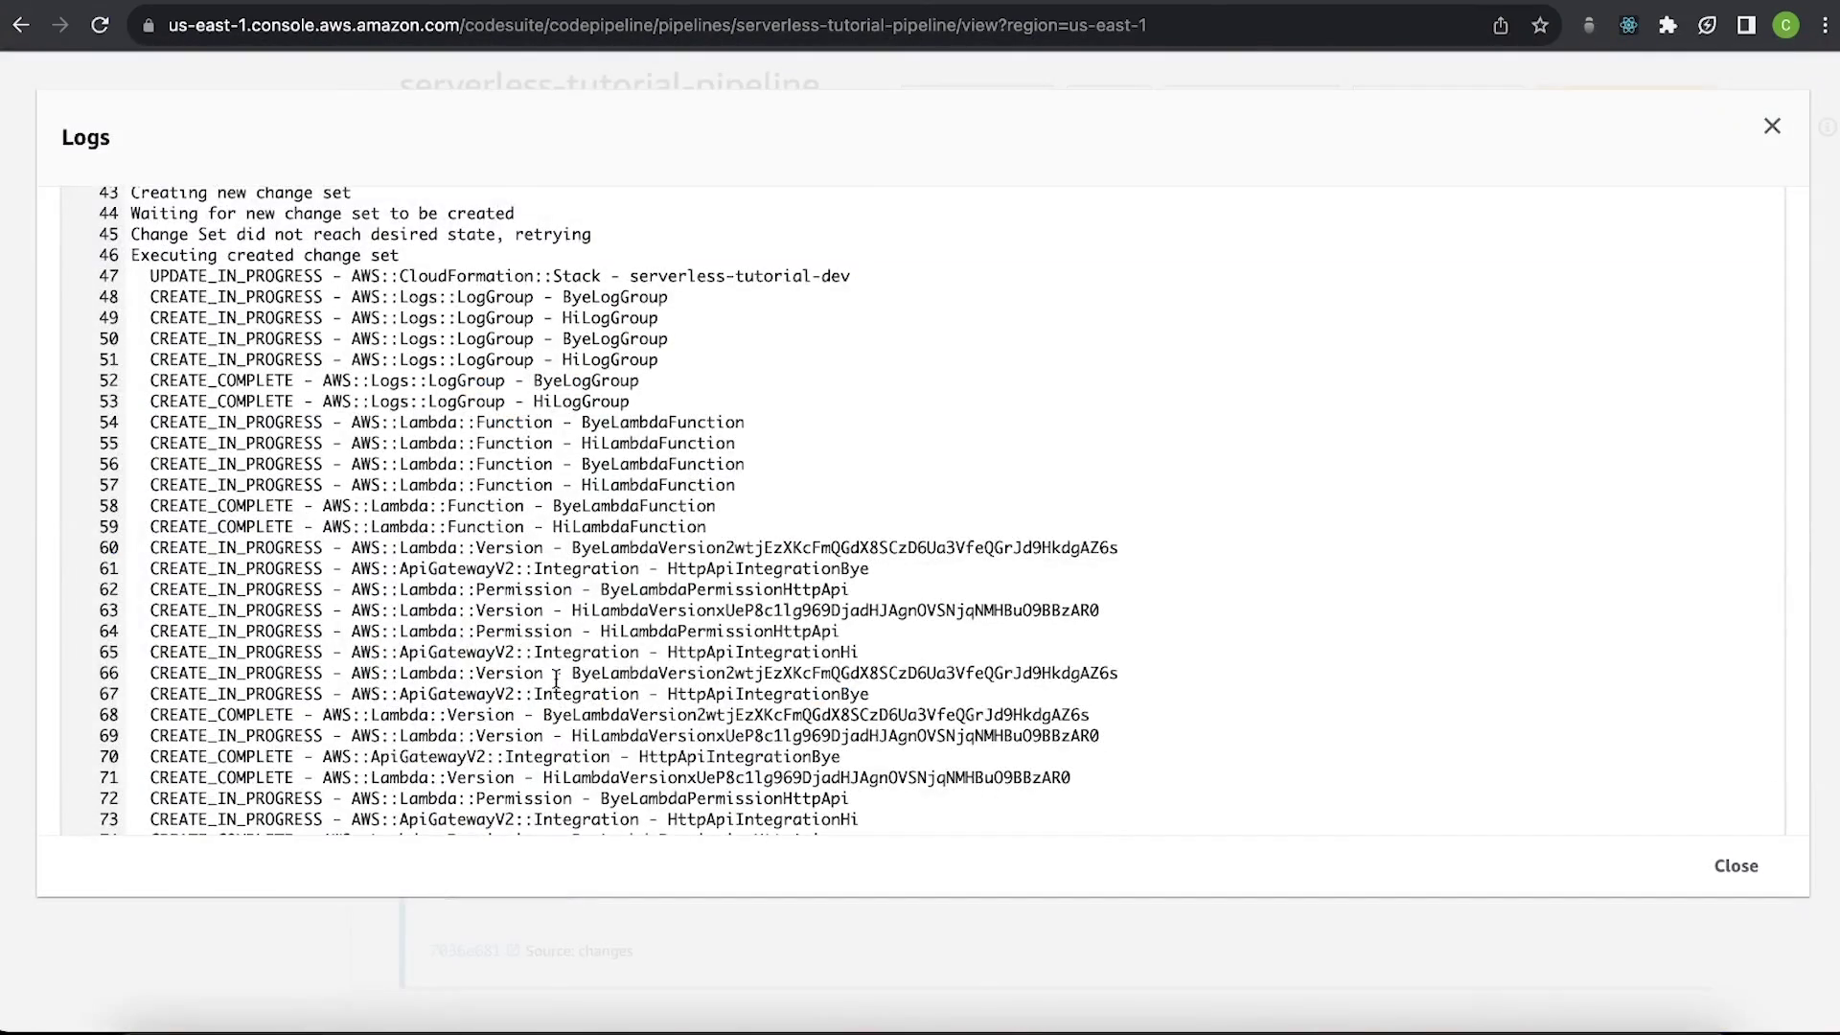
{"action": "scroll", "coordinate": [555, 676], "scroll_direction": "down", "scroll_amount": 3}
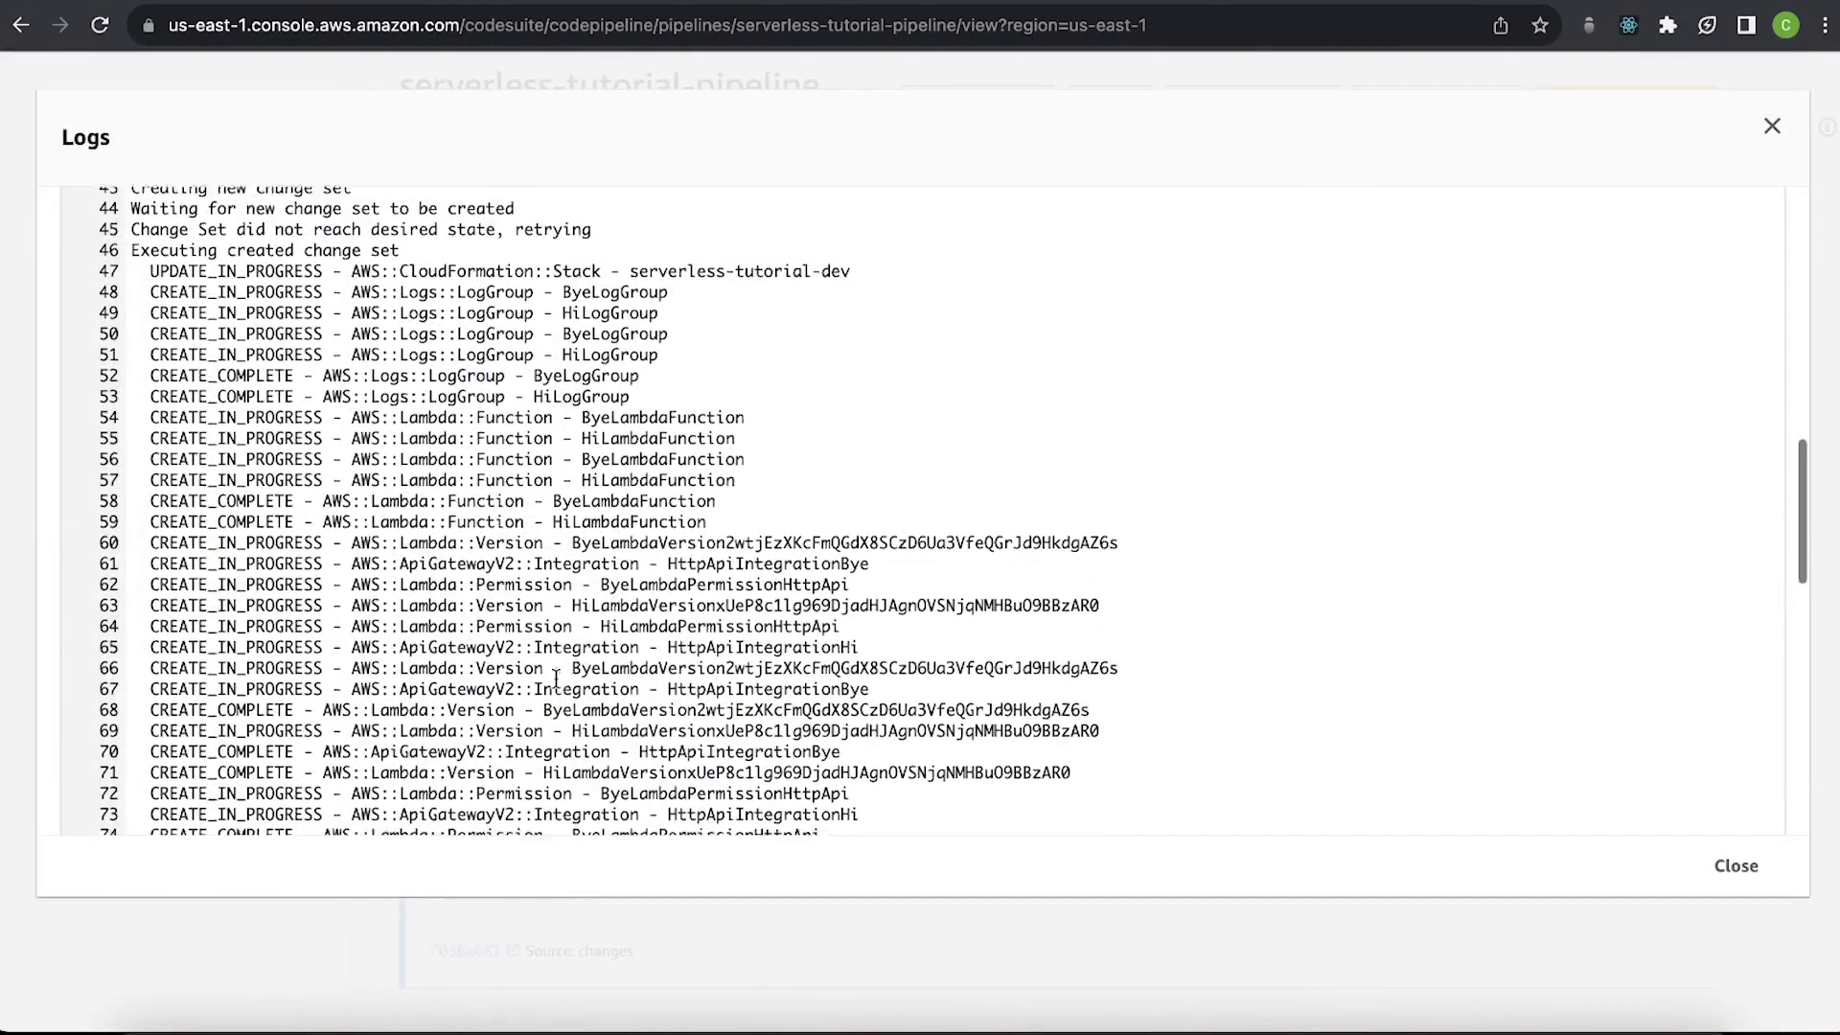
{"action": "scroll", "coordinate": [555, 676], "scroll_direction": "down", "scroll_amount": 5}
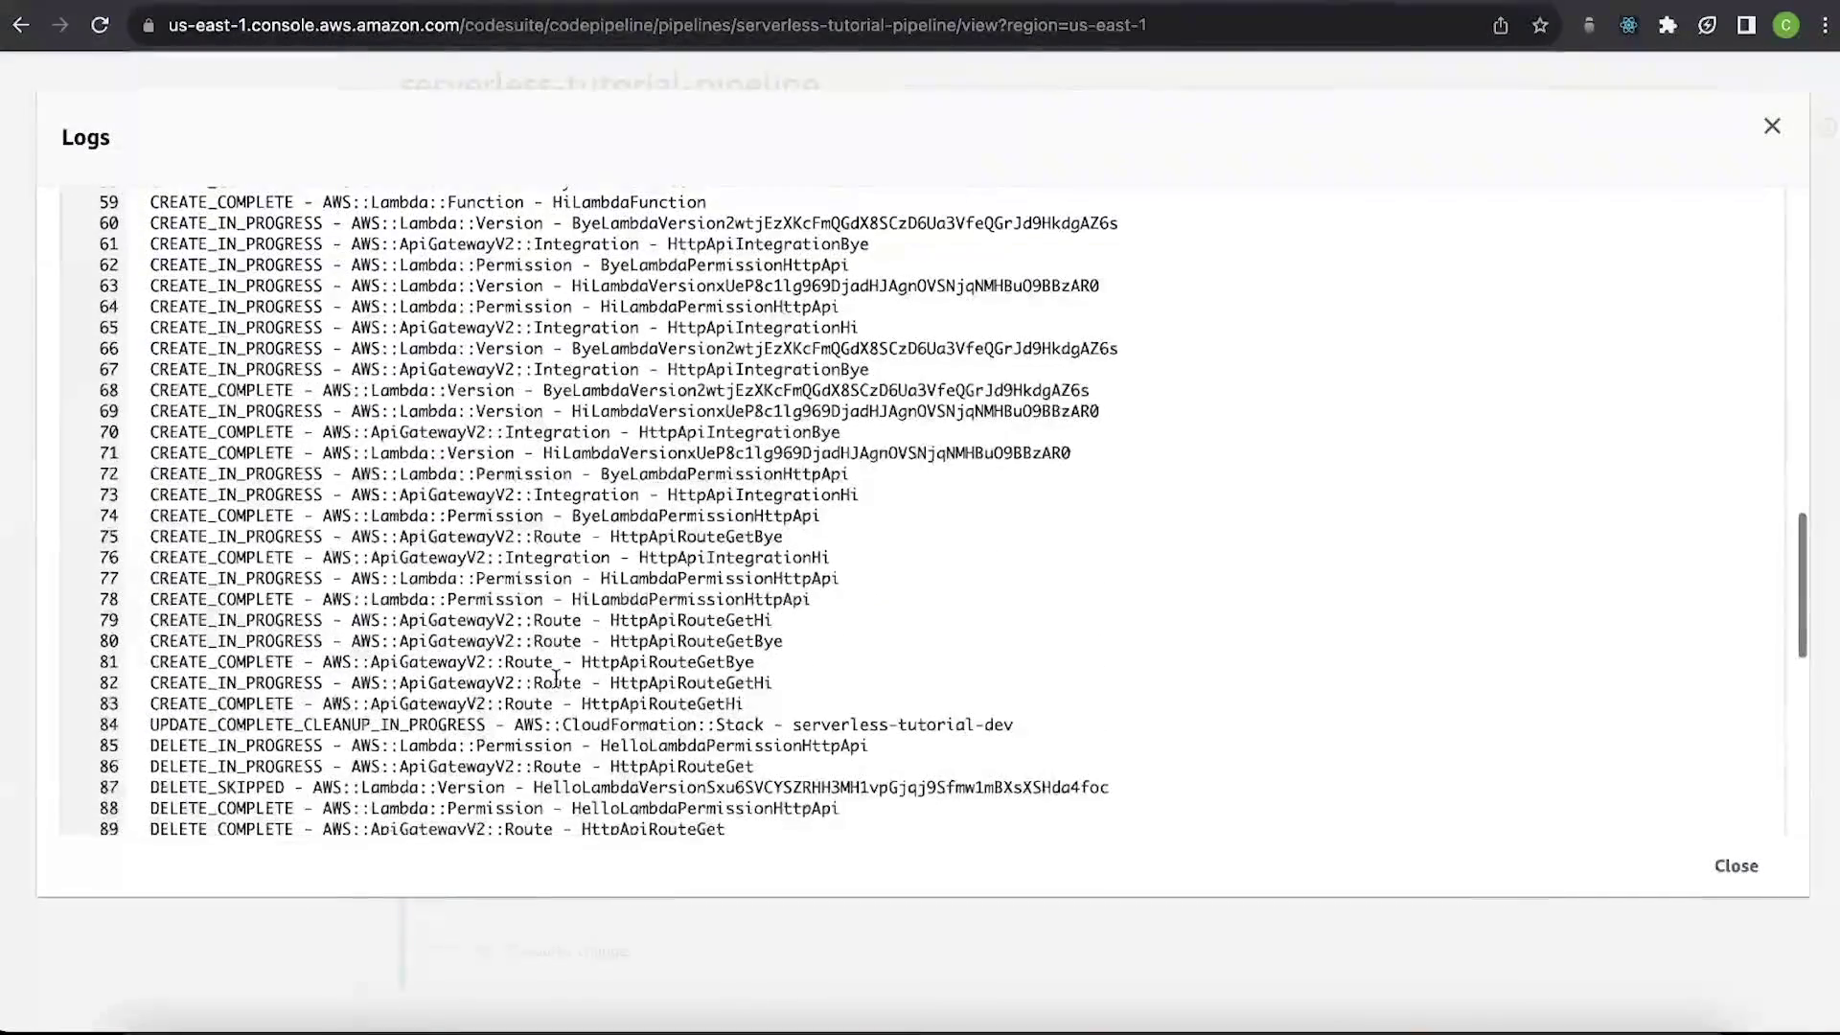
{"action": "scroll", "coordinate": [555, 676], "scroll_direction": "down", "scroll_amount": 3}
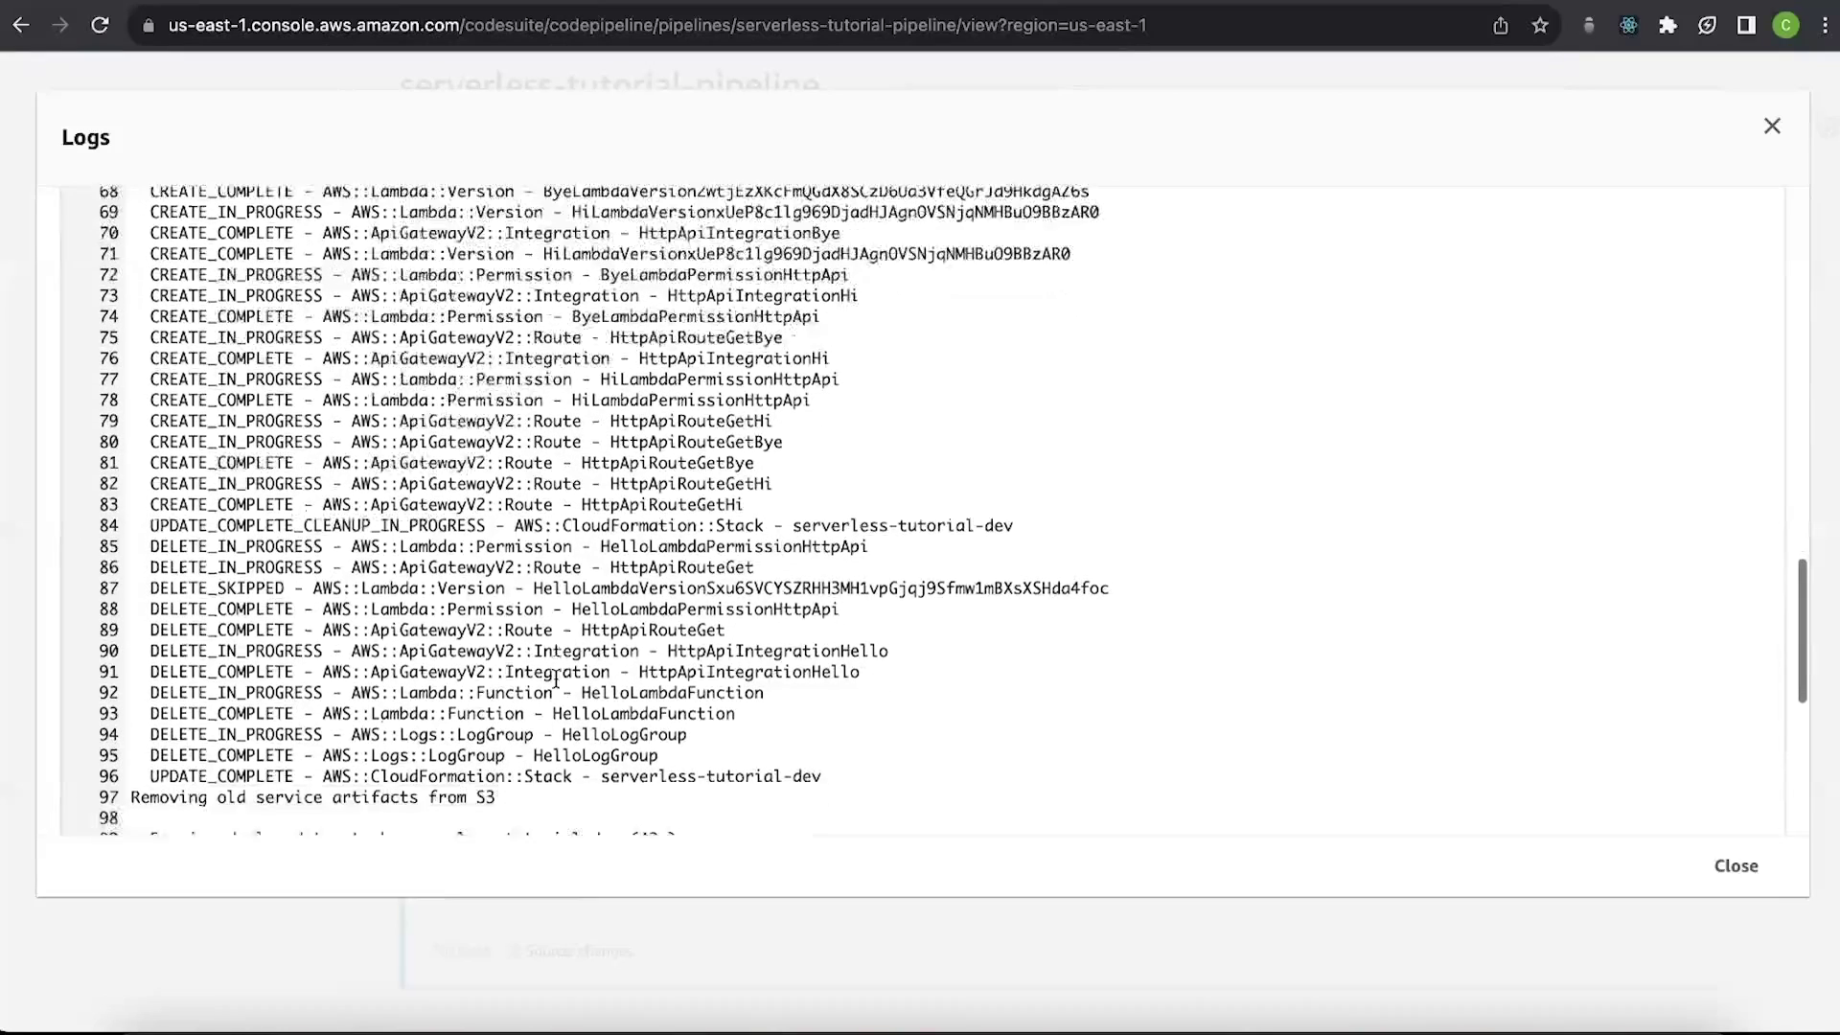
{"action": "scroll", "coordinate": [555, 676], "scroll_direction": "down", "scroll_amount": 1}
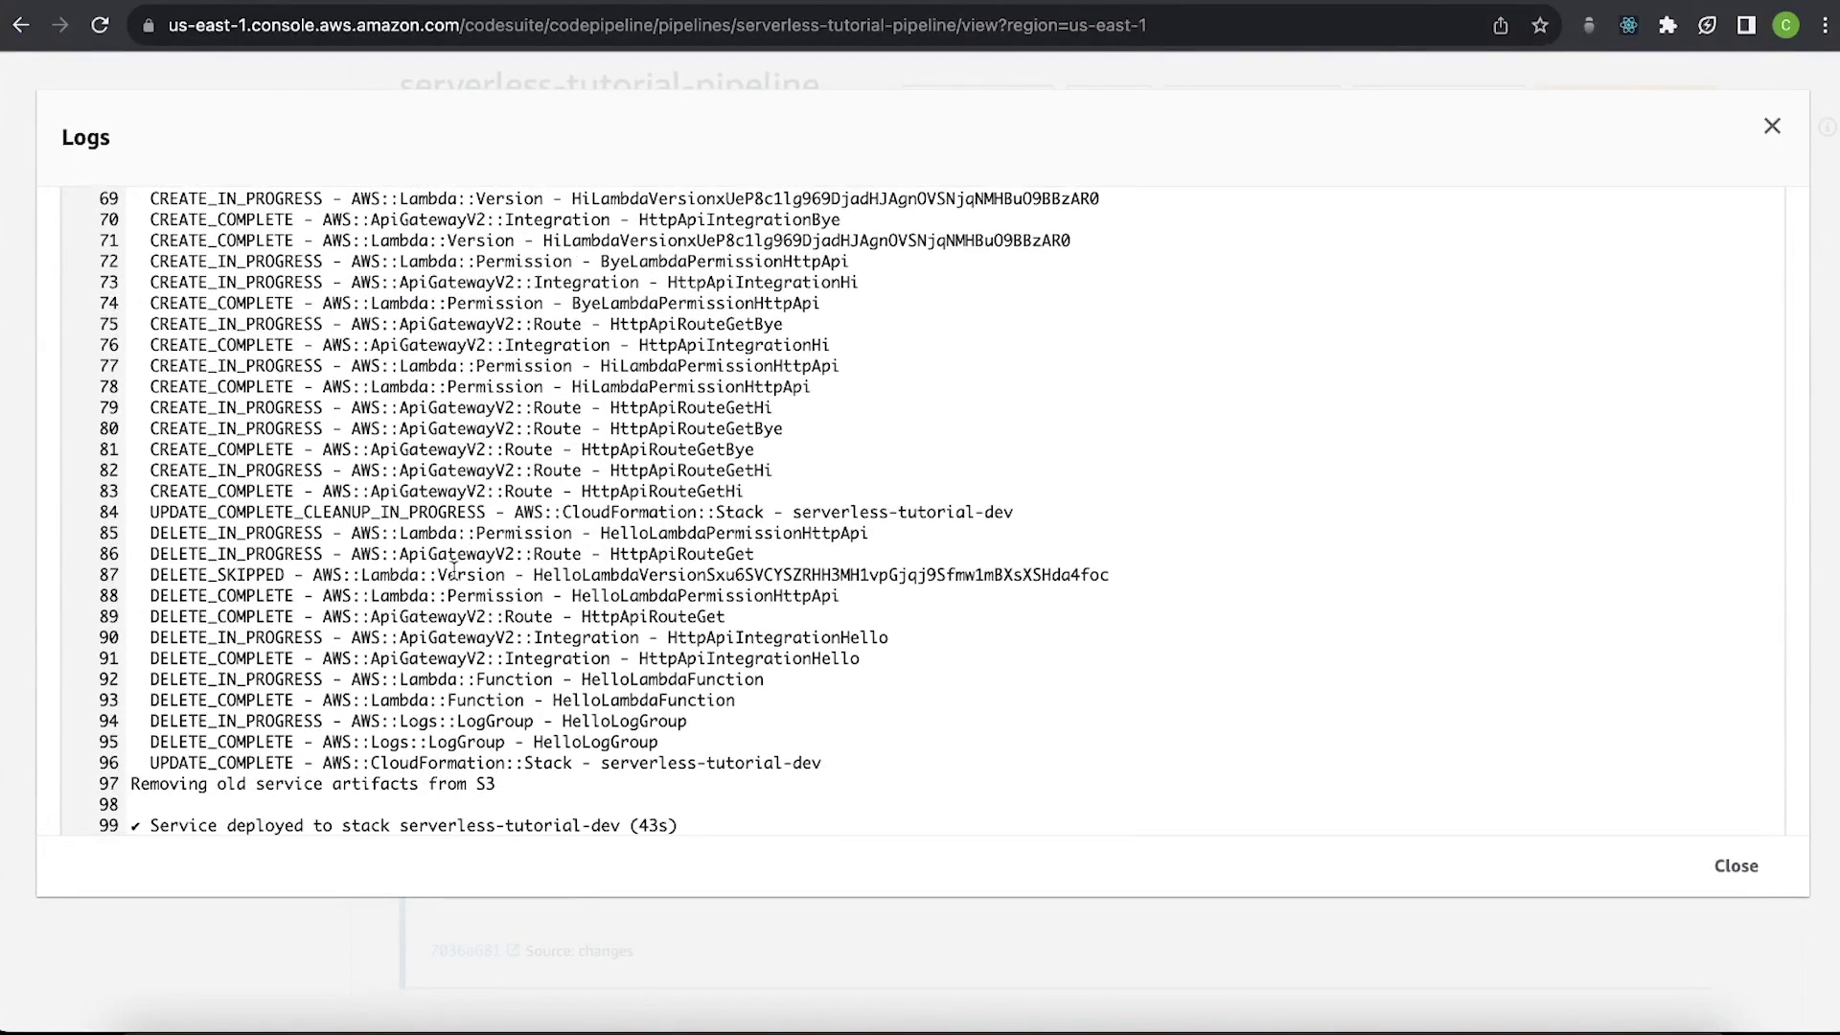
{"action": "left_click_drag", "start_coordinate": [870, 534], "coordinate": [622, 537]}
{"action": "left_click_drag", "start_coordinate": [757, 555], "coordinate": [609, 556]}
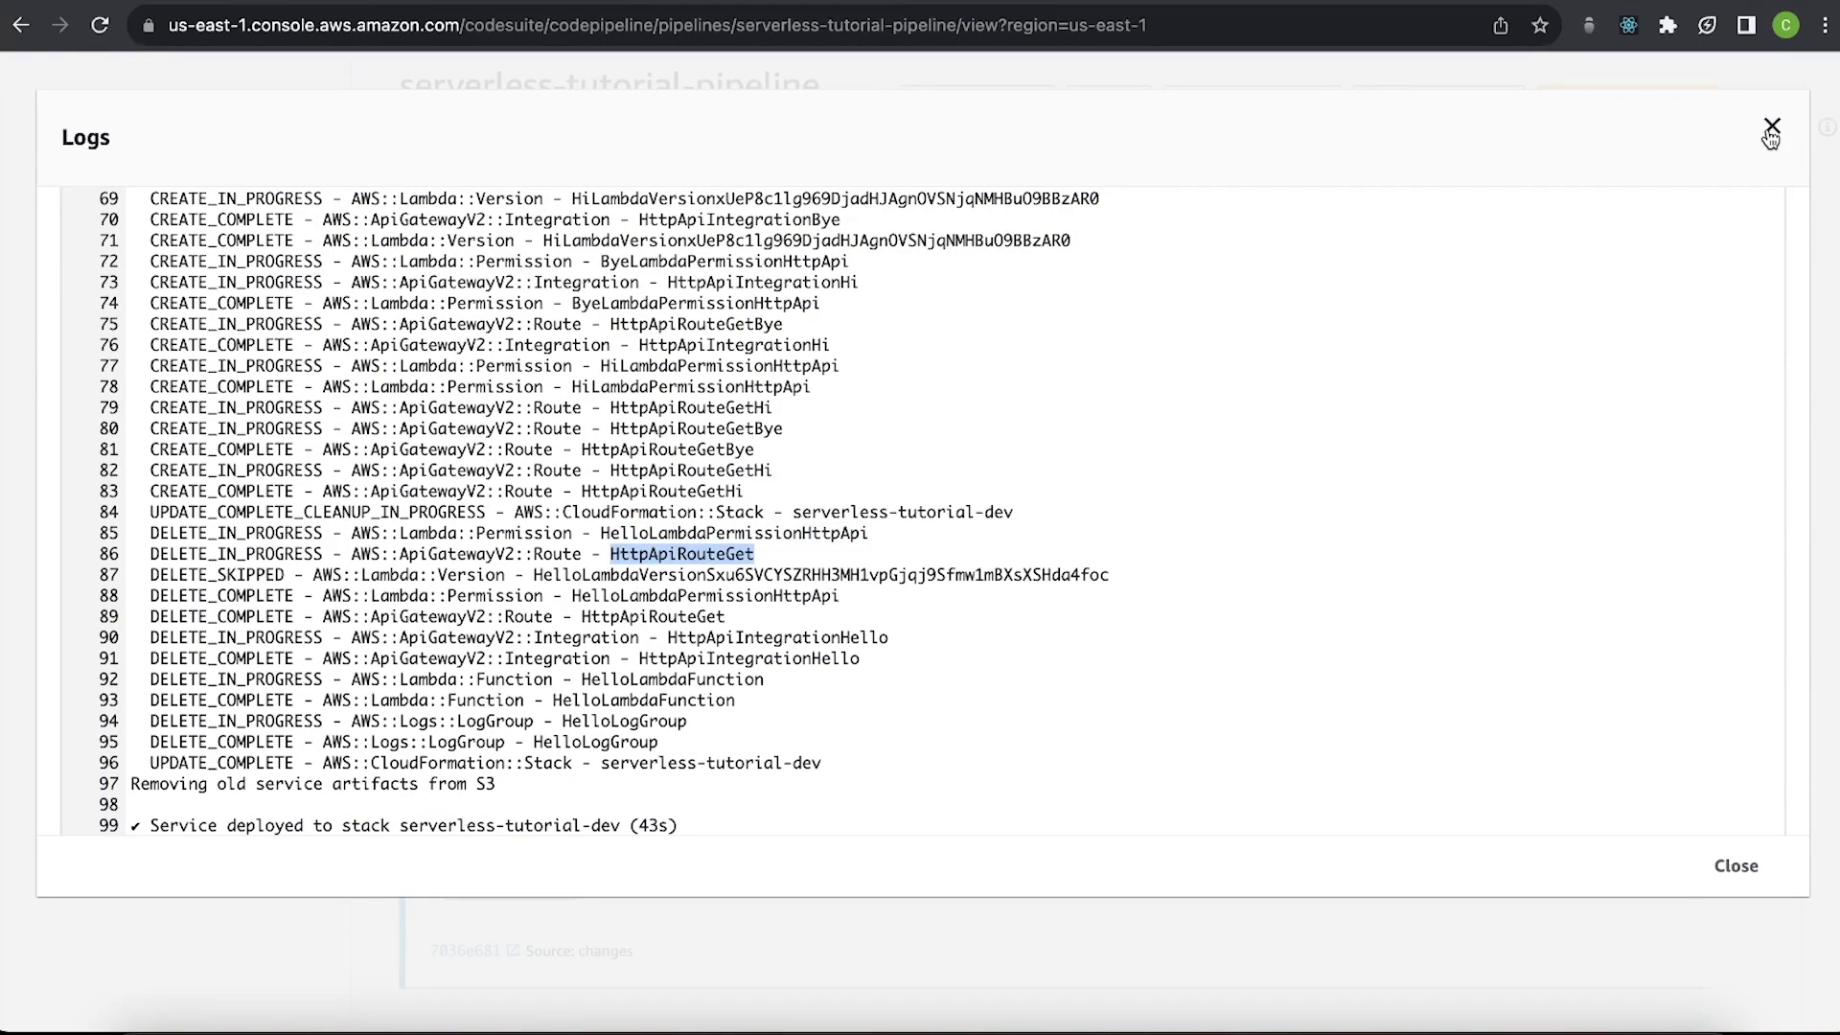
{"action": "scroll", "coordinate": [1232, 322], "scroll_direction": "up", "scroll_amount": 5}
{"action": "scroll", "coordinate": [1231, 317], "scroll_direction": "up", "scroll_amount": 2}
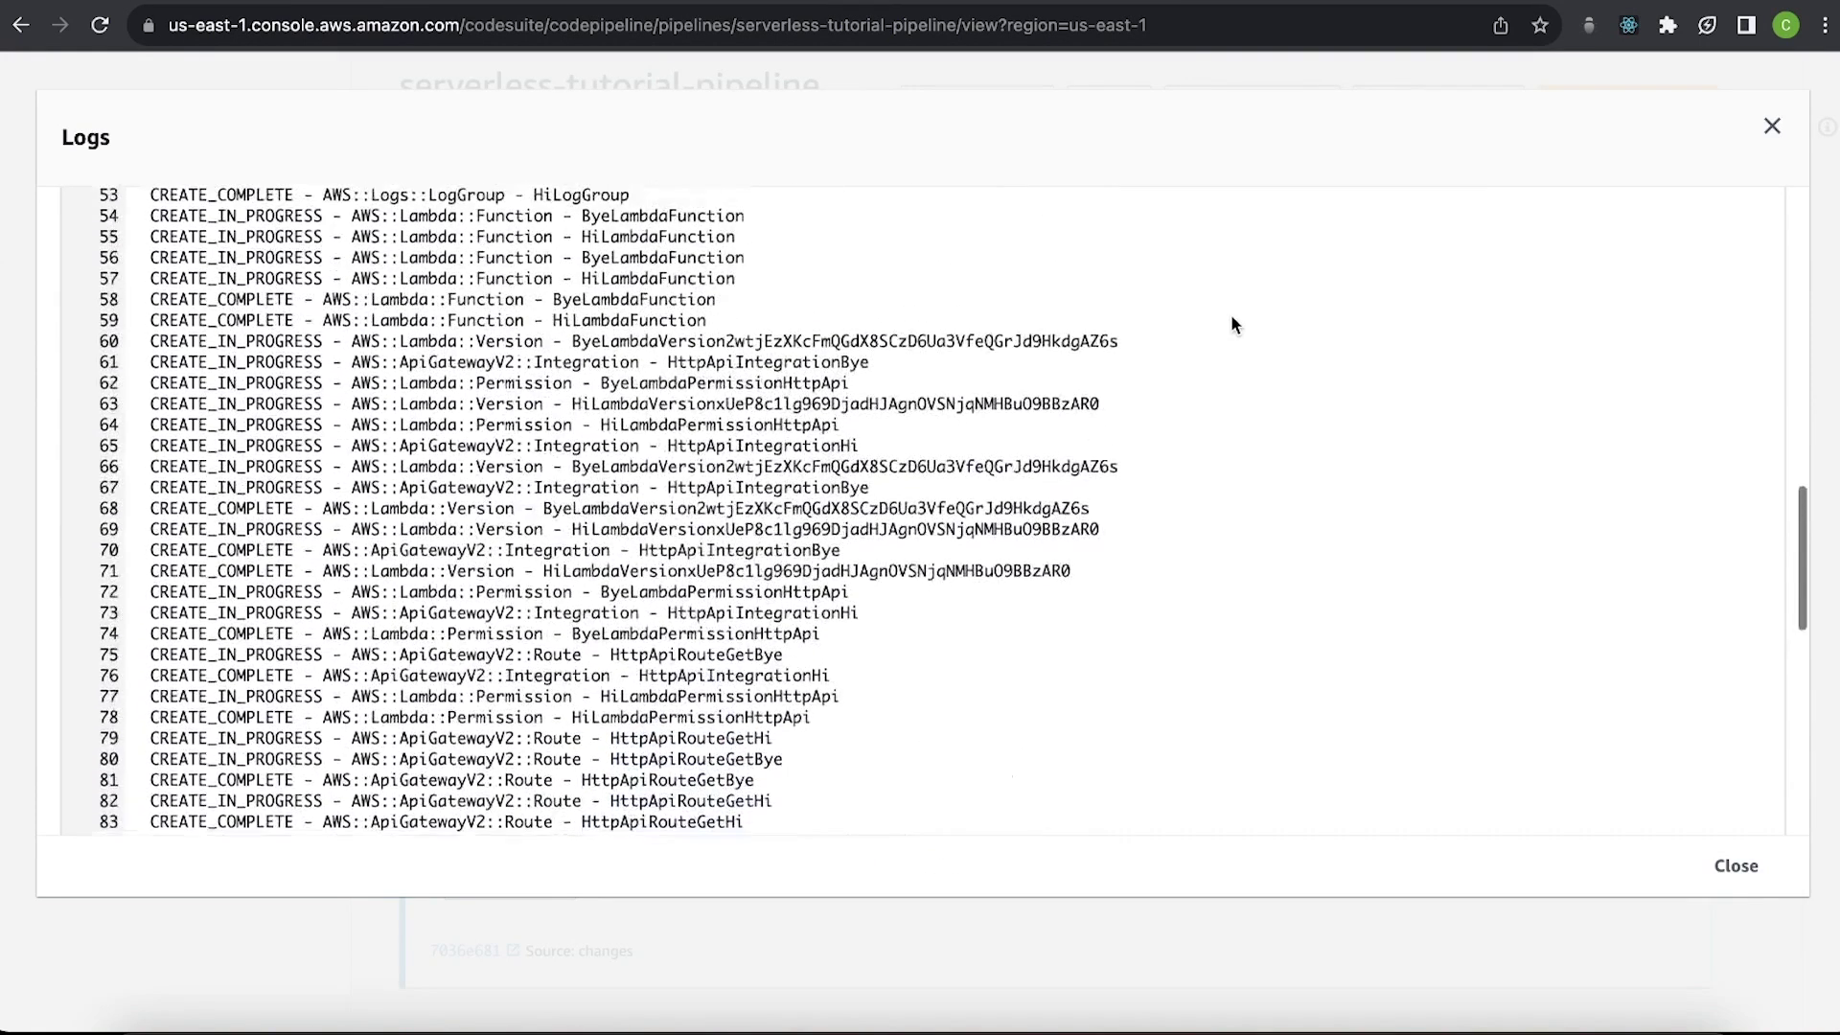
{"action": "left_click_drag", "start_coordinate": [760, 290], "coordinate": [732, 260]}
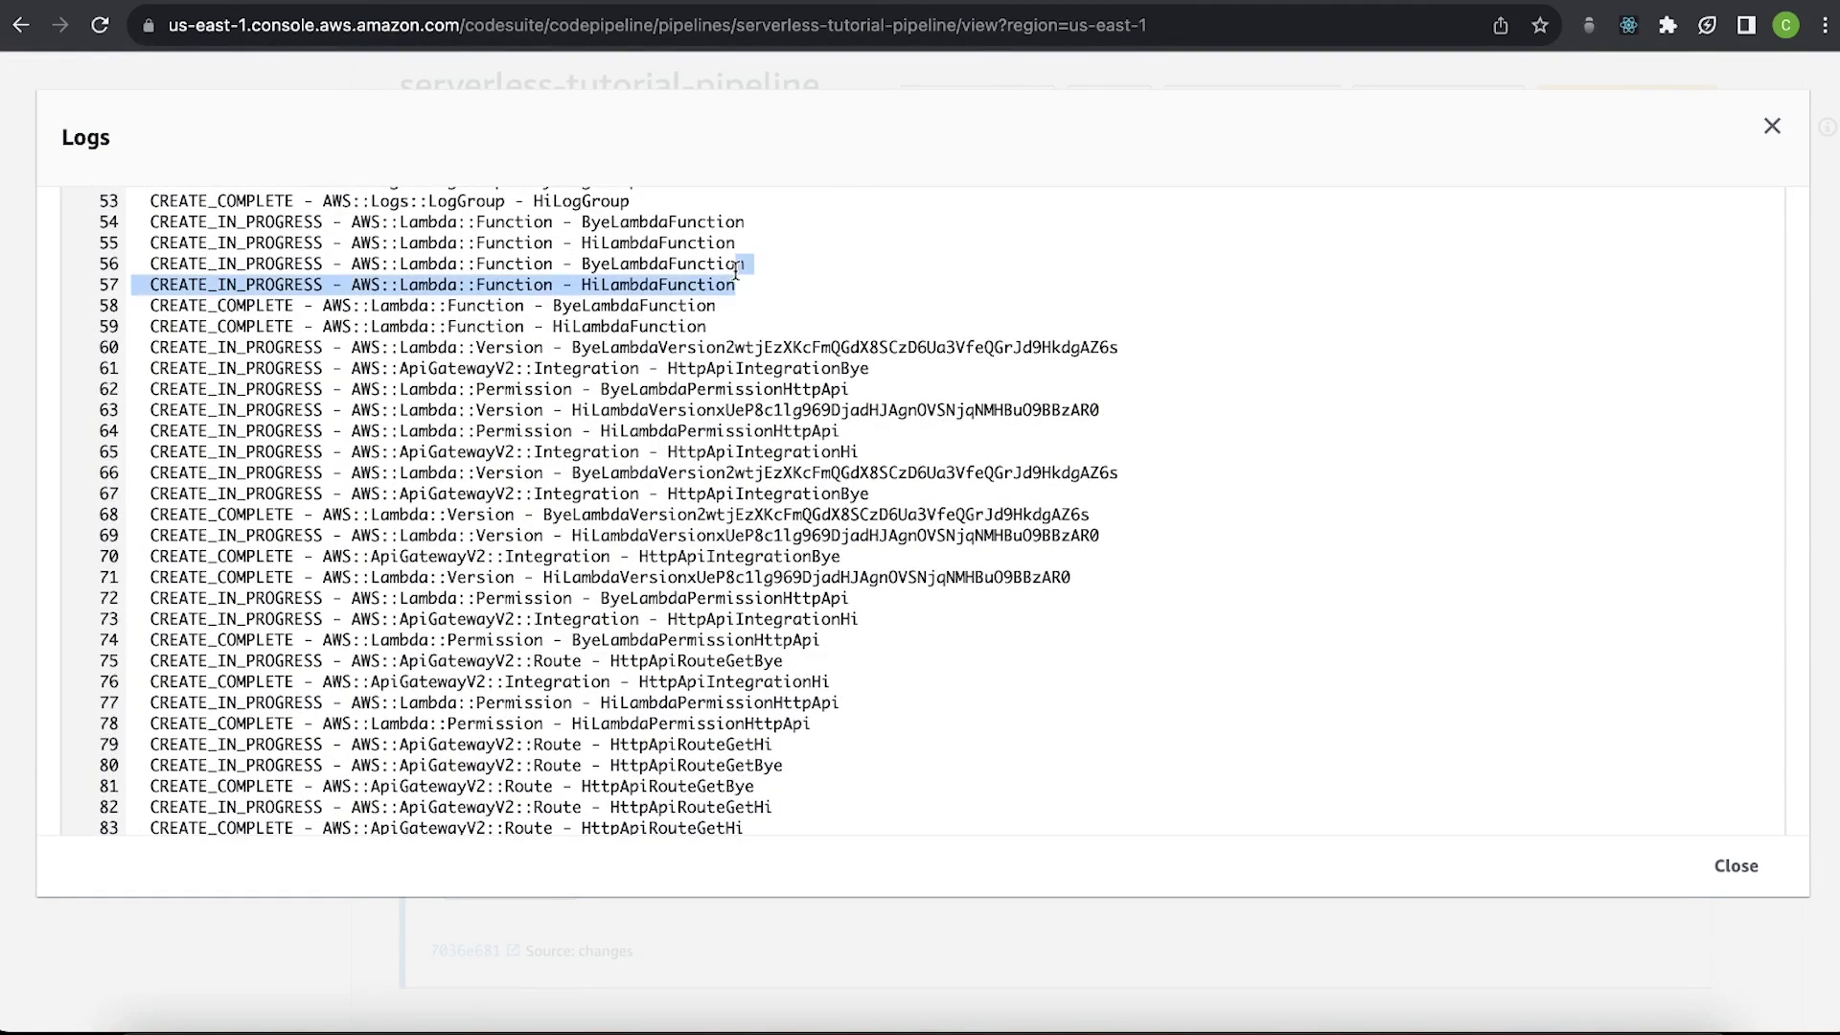
Reload the pipeline page and check the status of the Source and Build stages.
{"action": "left_click", "coordinate": [103, 31]}
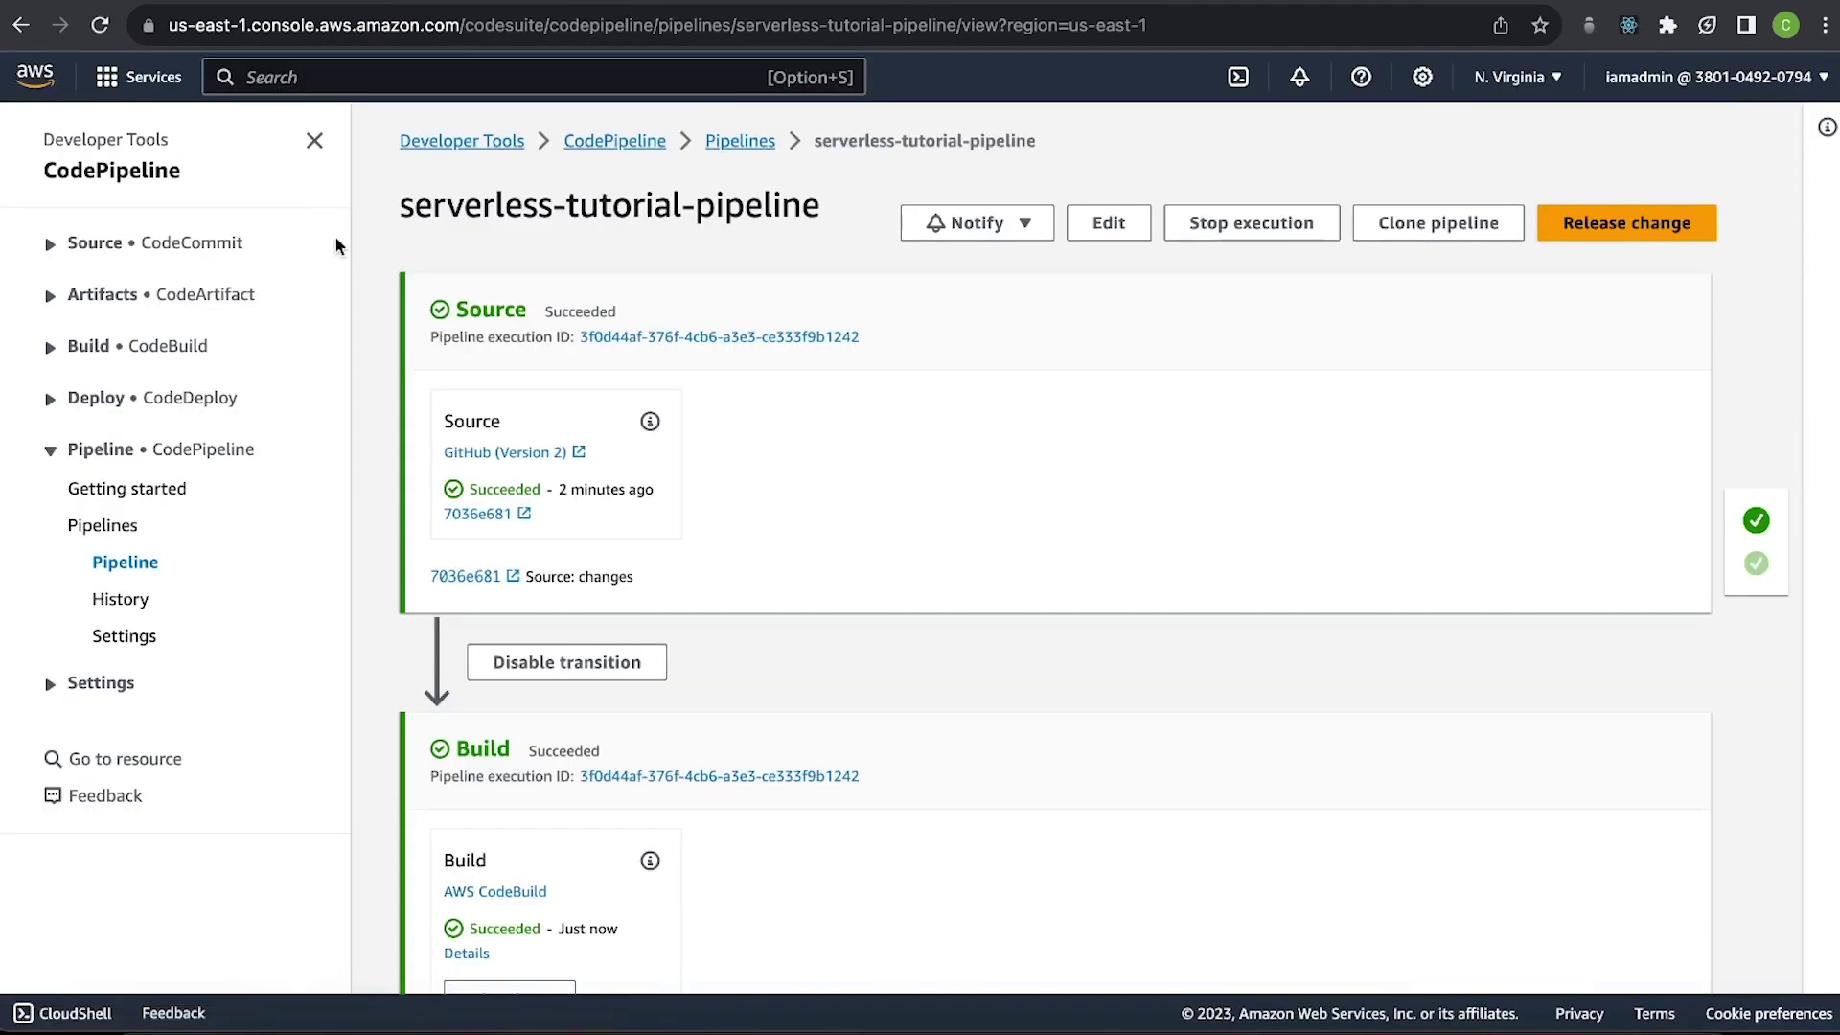
{"action": "scroll", "coordinate": [629, 460], "scroll_direction": "down", "scroll_amount": 2}
{"action": "scroll", "coordinate": [616, 427], "scroll_direction": "up", "scroll_amount": 2}
Find API Gateway in the AWS console, view the routes of dev-serverless-tutorial, and open that API's invoke URL.
{"action": "left_click", "coordinate": [472, 89]}
{"action": "type", "text": "api"}
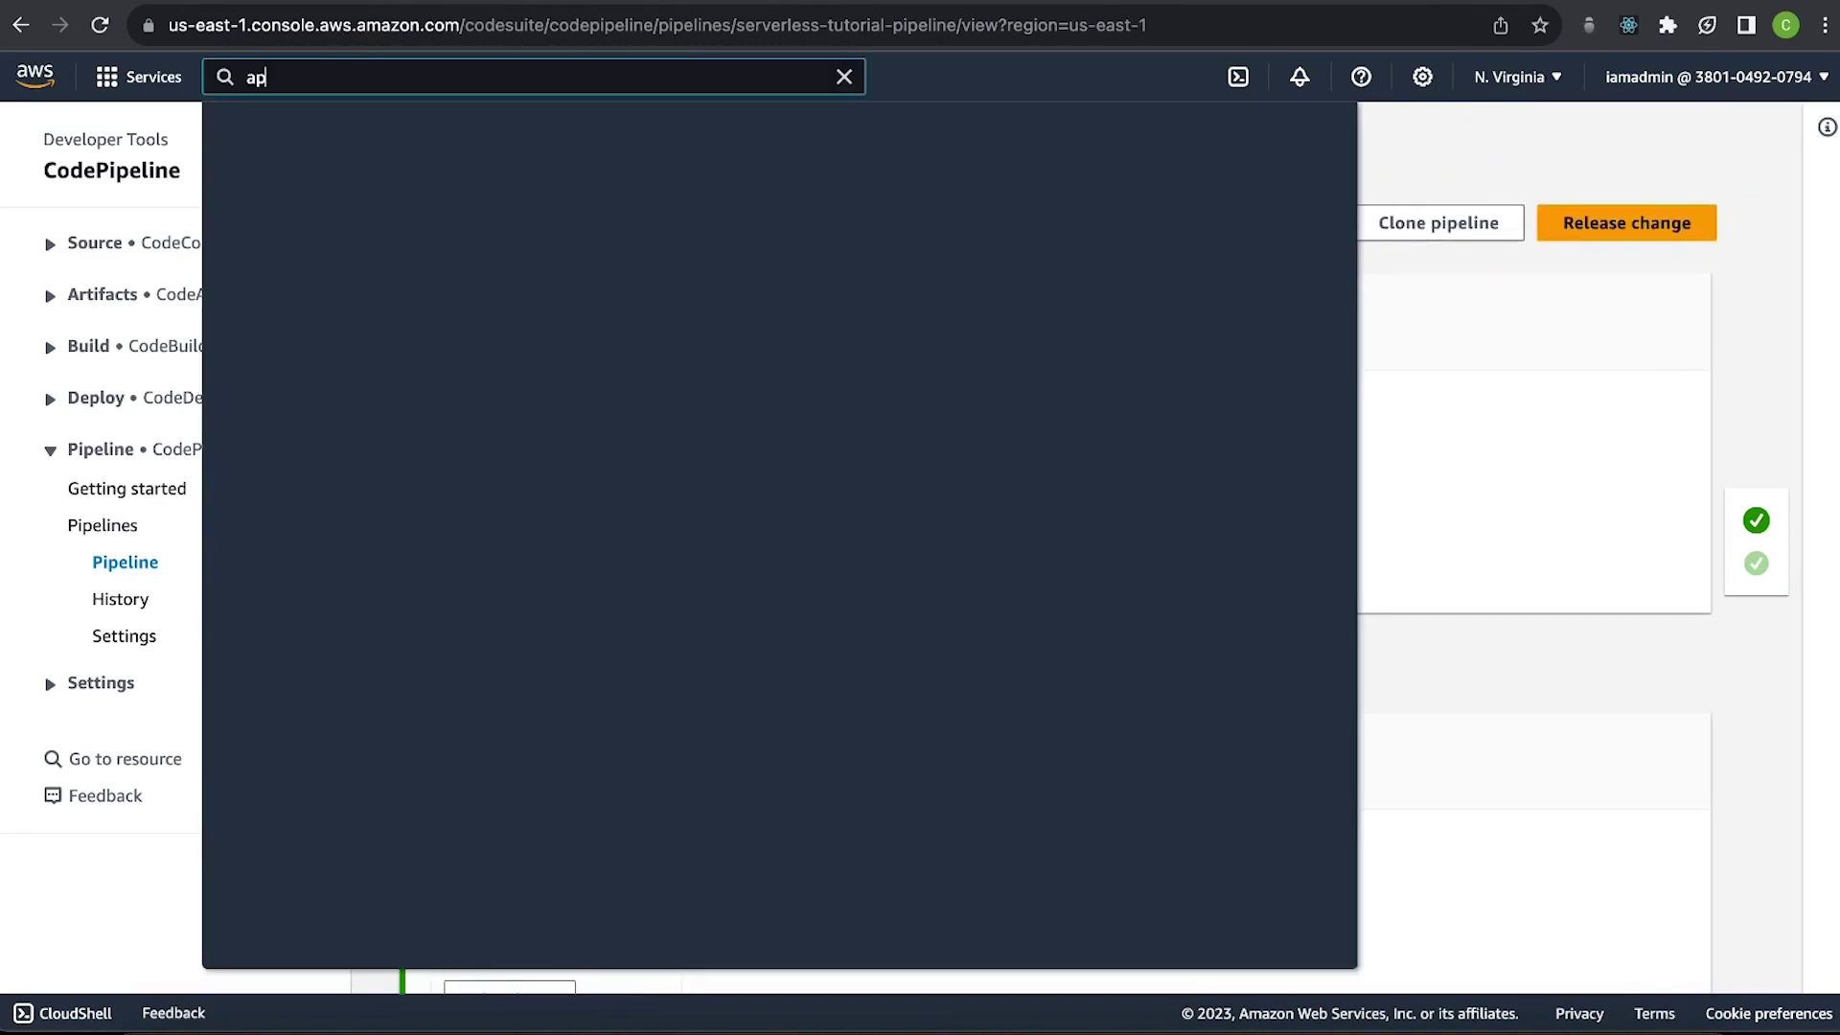
{"action": "key", "text": "Return"}
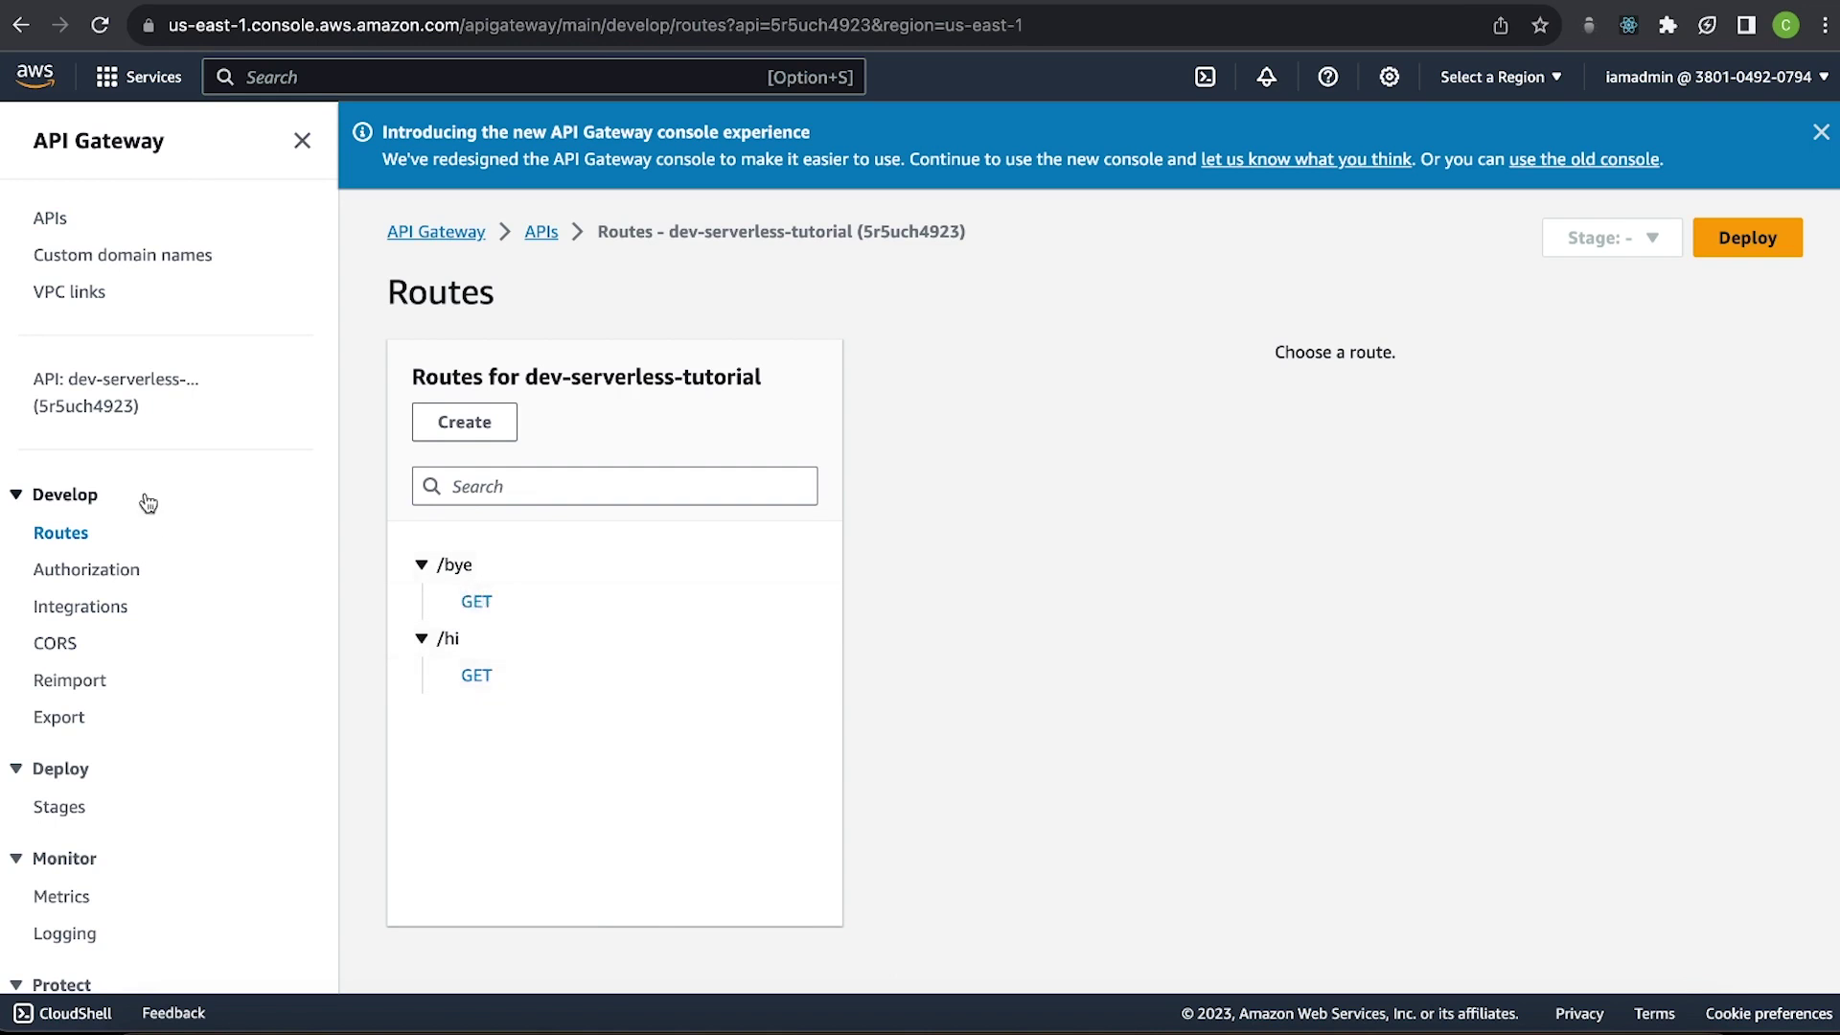
{"action": "left_click", "coordinate": [119, 395]}
{"action": "left_click", "coordinate": [774, 830]}
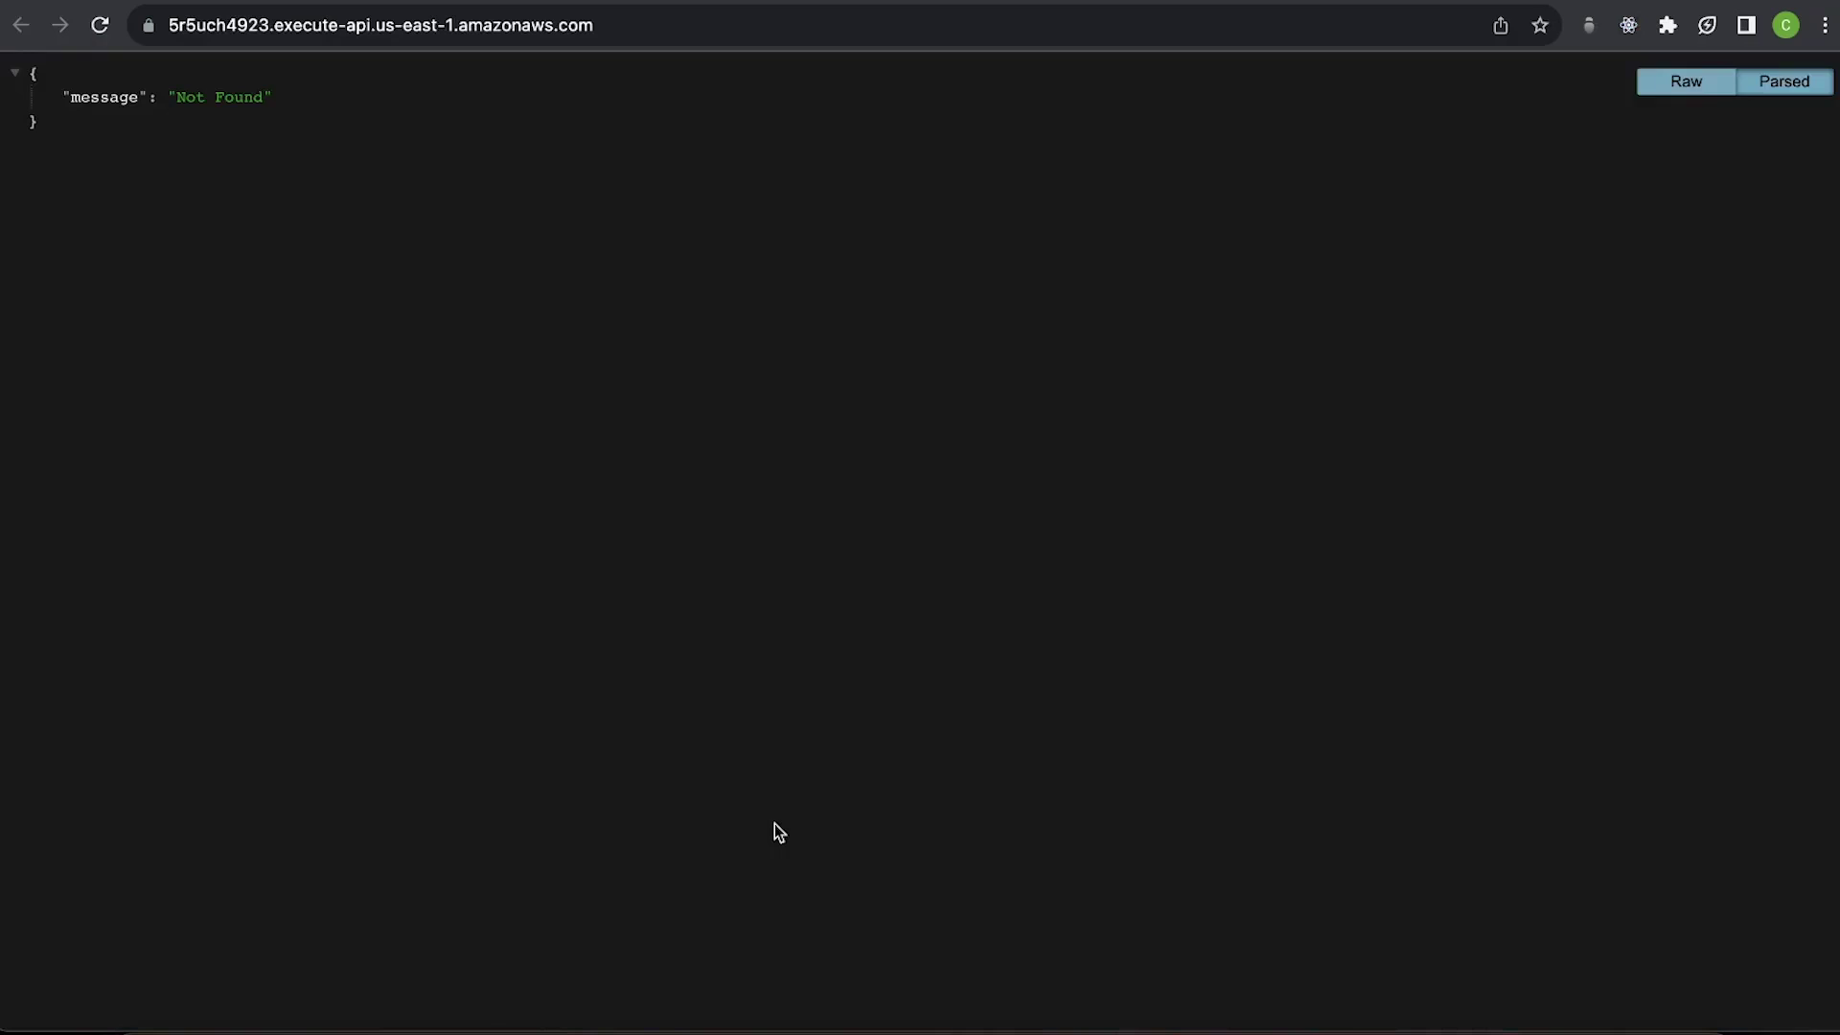
Test the hi endpoint by appending /hi to the API's base URL and loading it.
{"action": "left_click", "coordinate": [633, 23]}
{"action": "left_click", "coordinate": [642, 21]}
{"action": "type", "text": "/hi"}
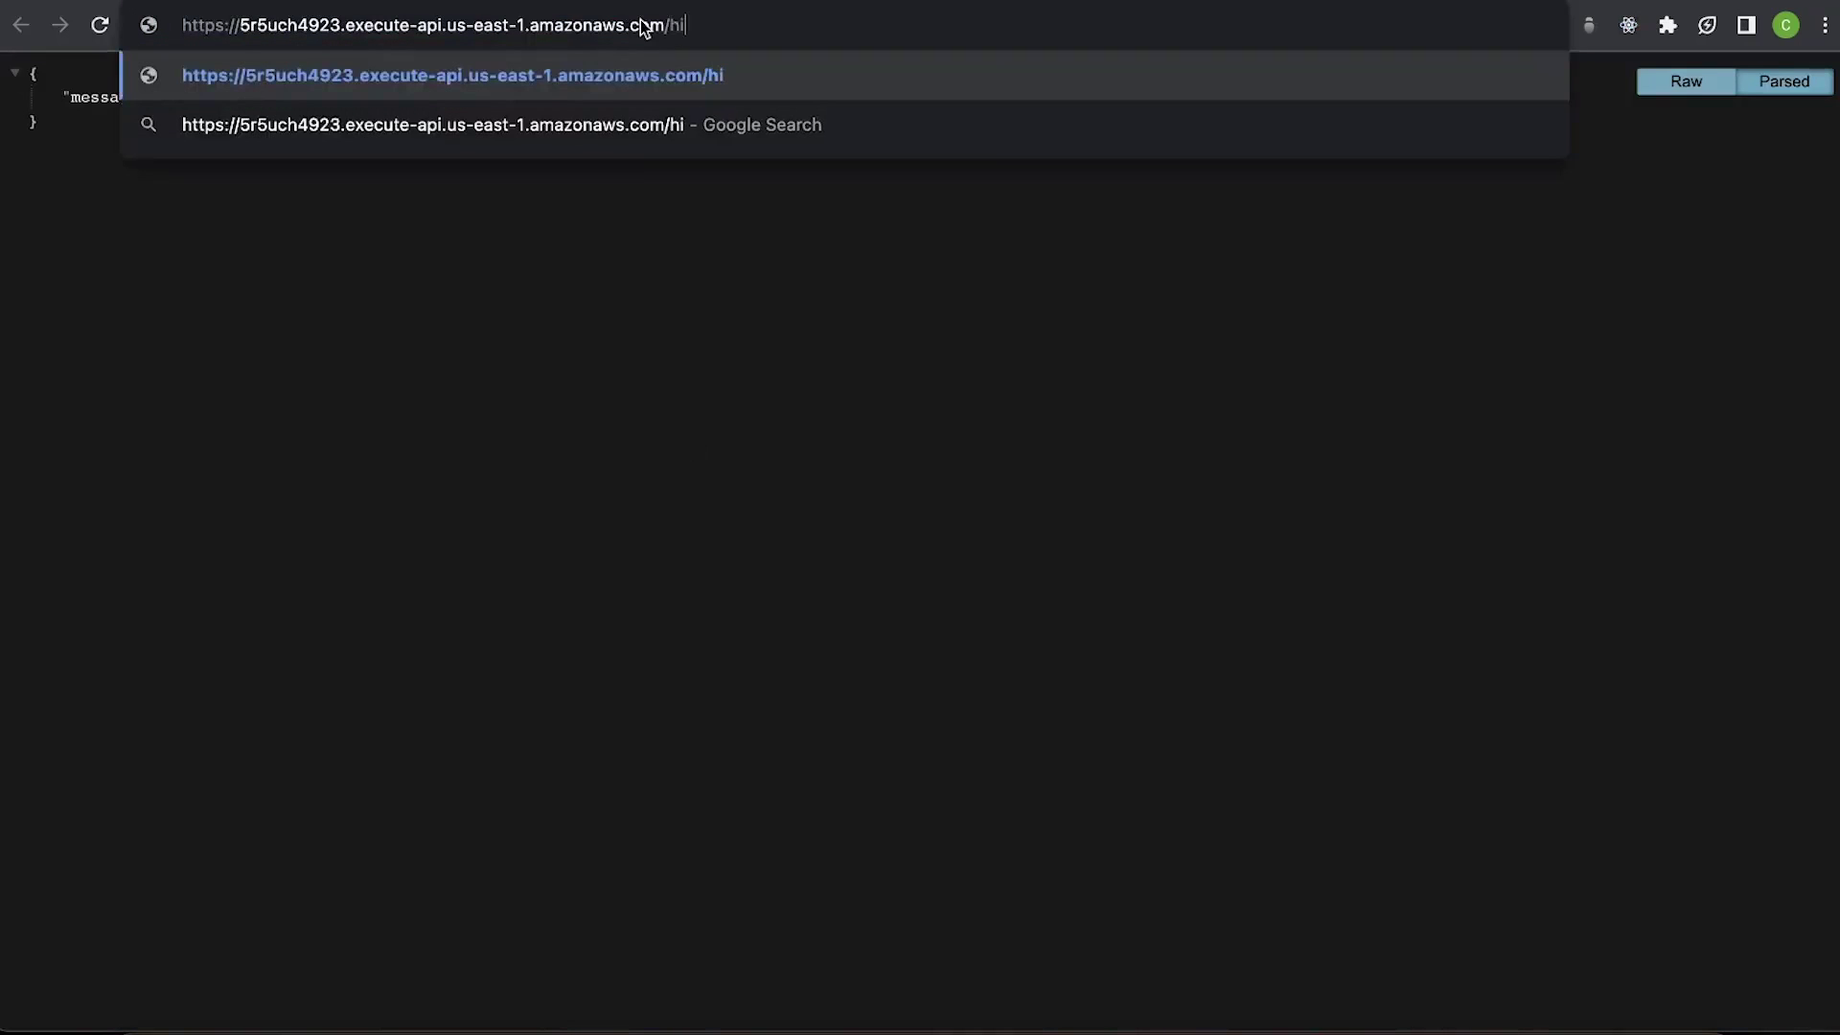
{"action": "key", "text": "Return"}
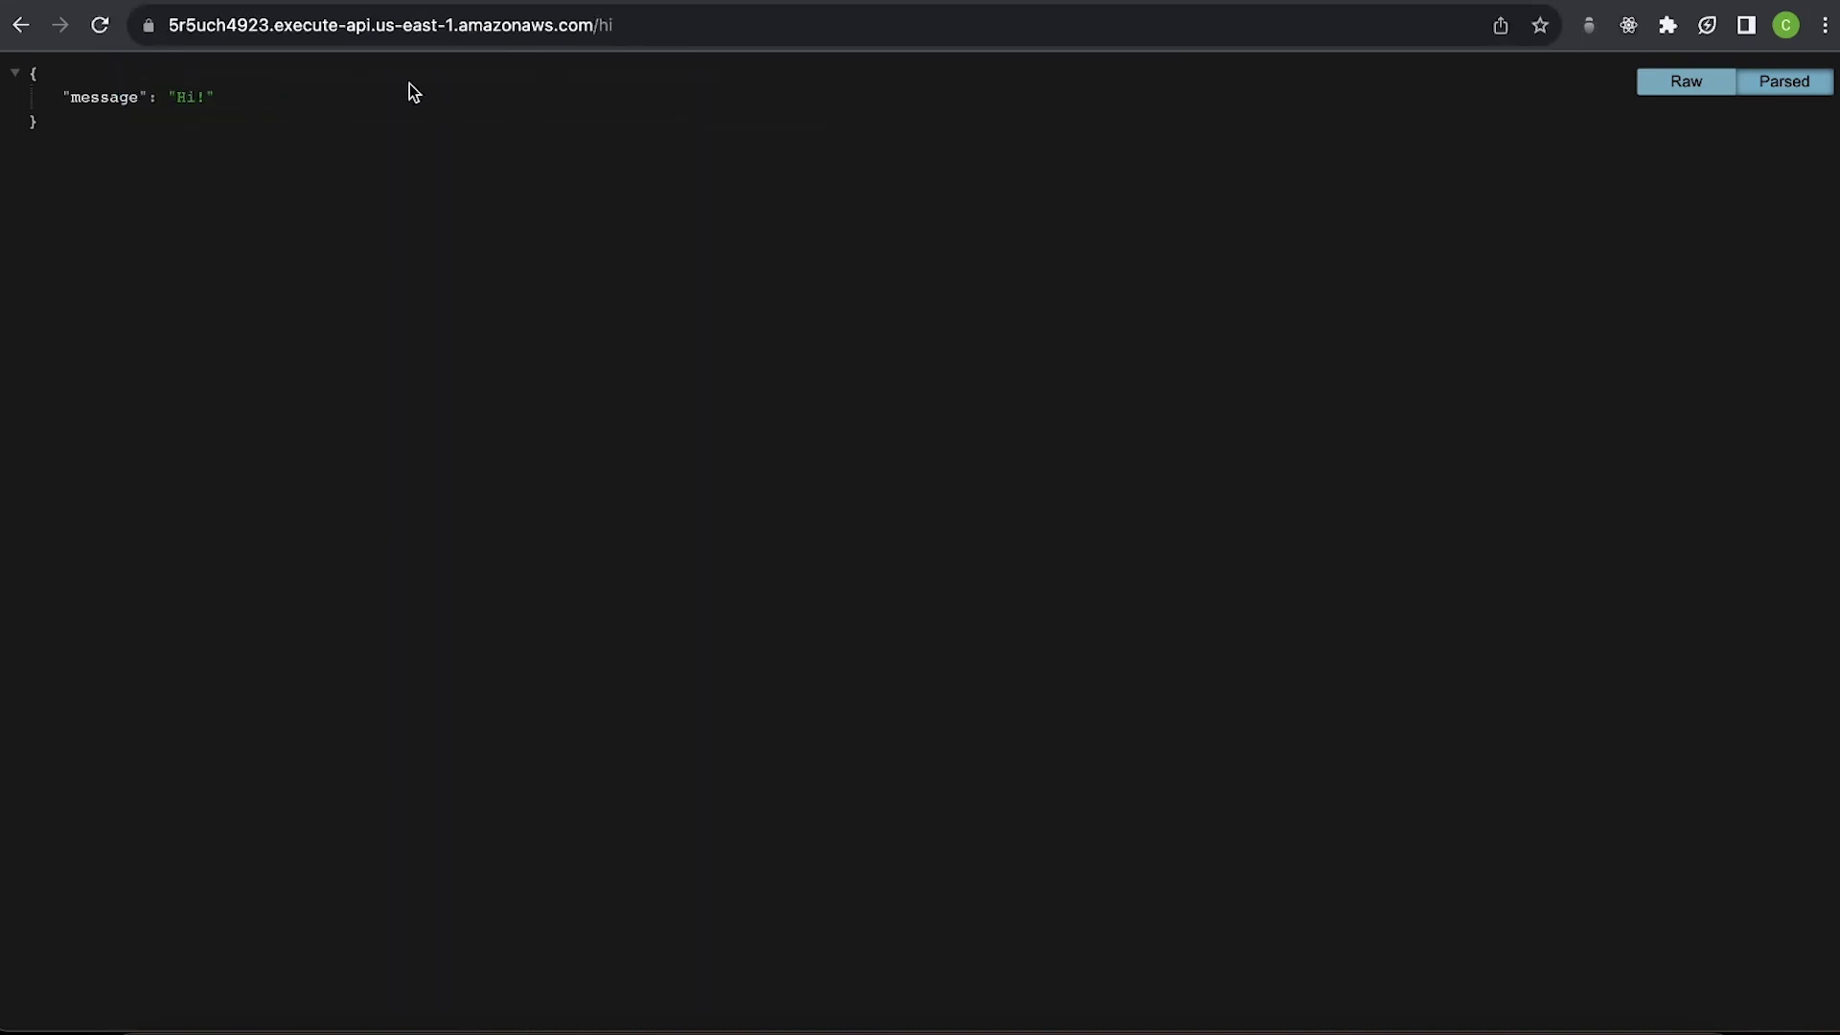
Test the bye endpoint by changing the URL path to /bye and loading it.
{"action": "left_click", "coordinate": [644, 27]}
{"action": "left_click", "coordinate": [646, 27]}
{"action": "key", "text": "BackSpace"}
{"action": "key", "text": "BackSpace"}
{"action": "type", "text": "bye"}
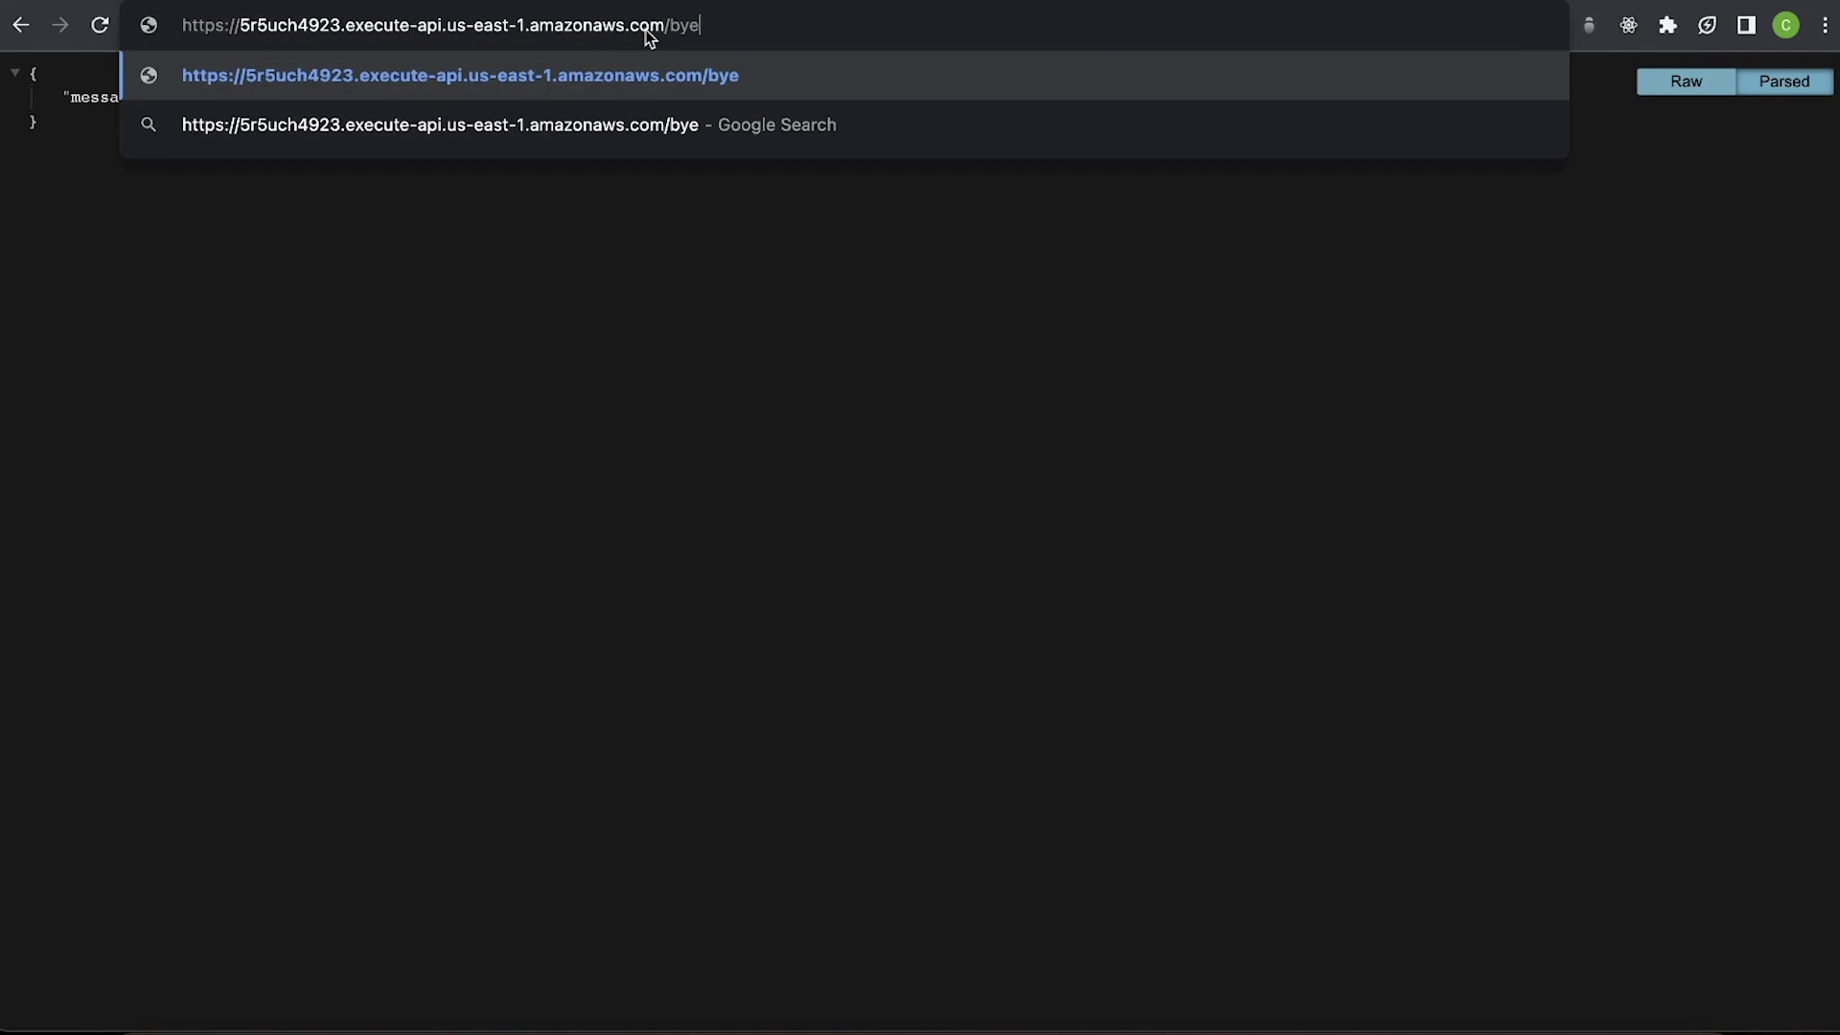
{"action": "key", "text": "Return"}
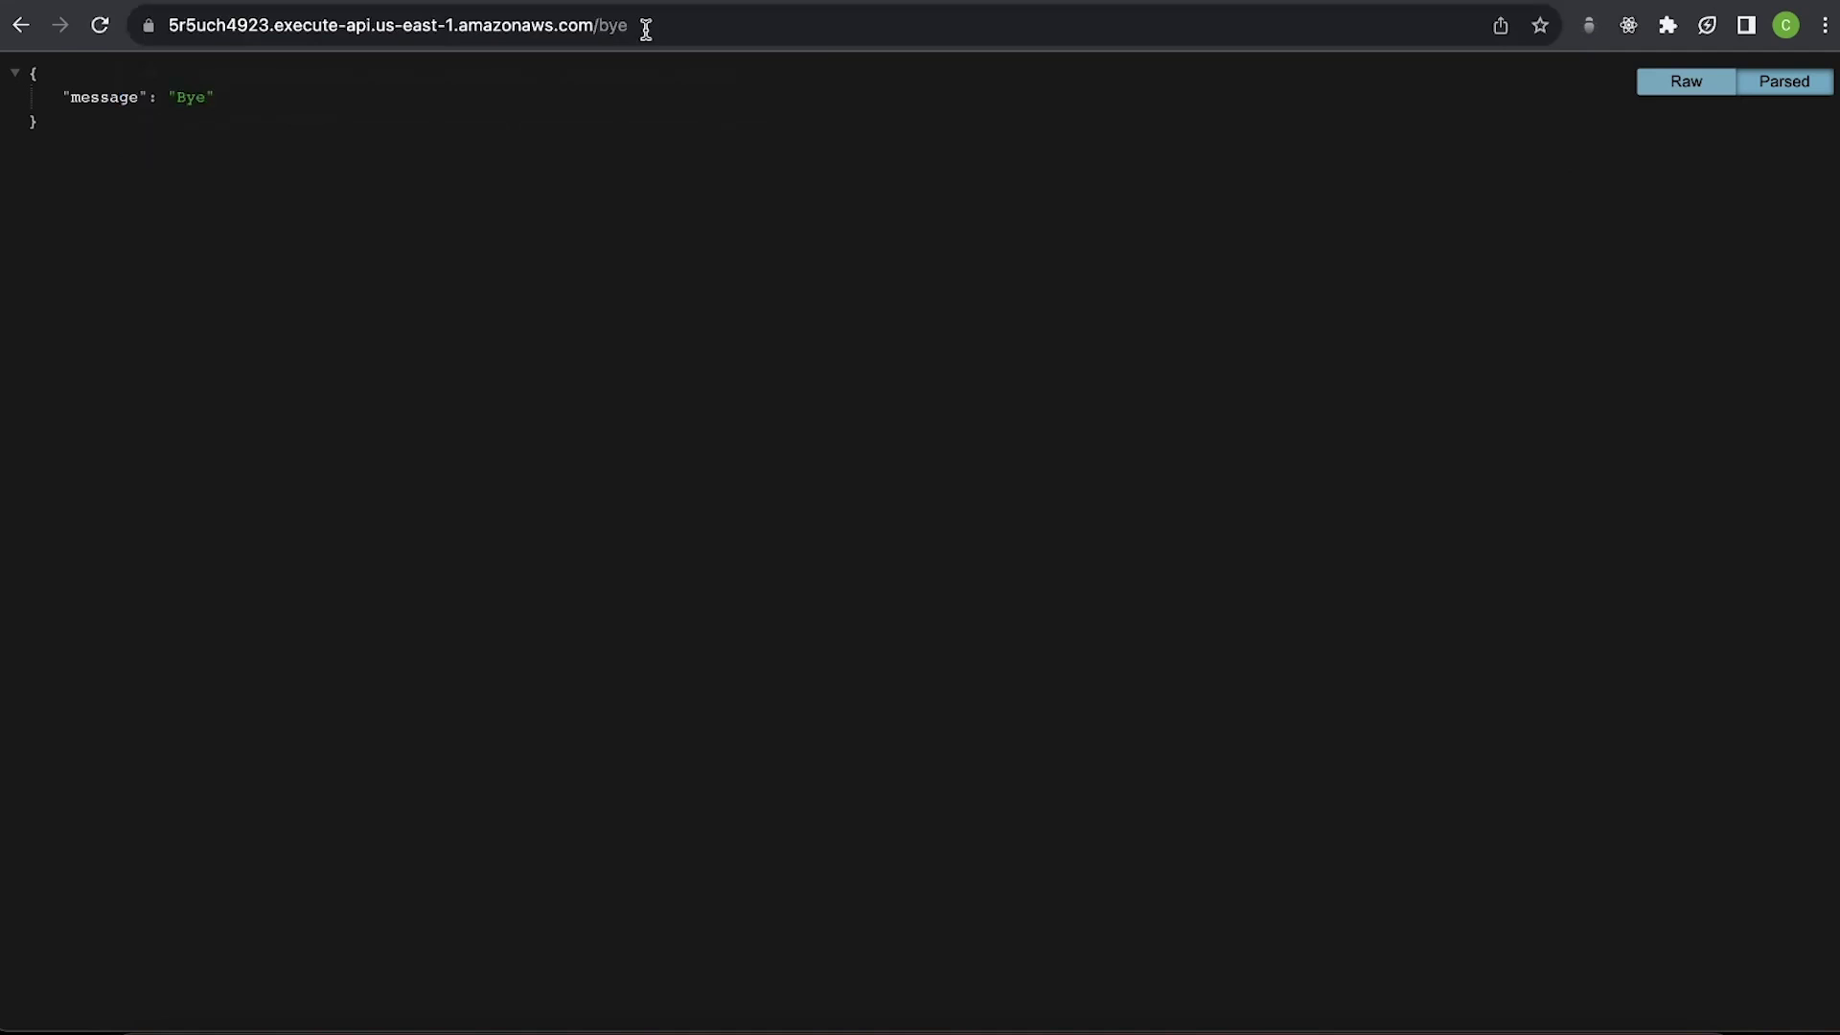